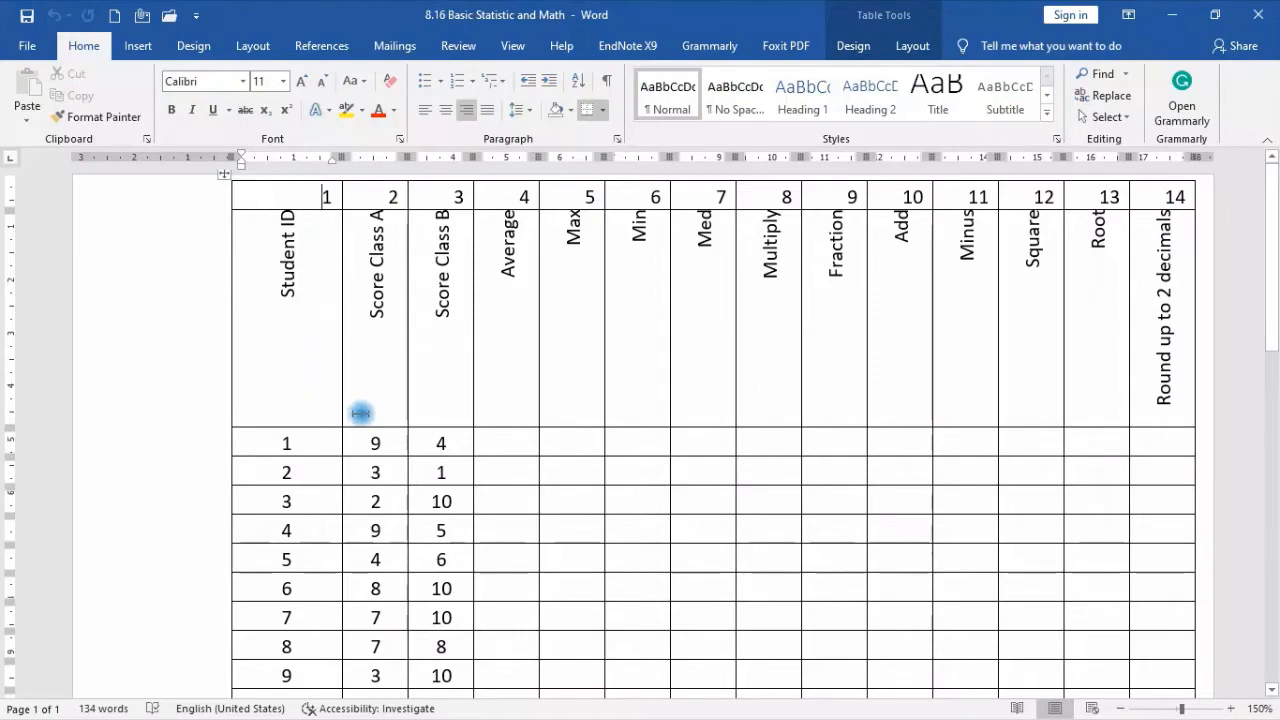
Examine the student score table in the document, from the numbered header row down to the Grand Total row
drag(274, 443, 508, 537)
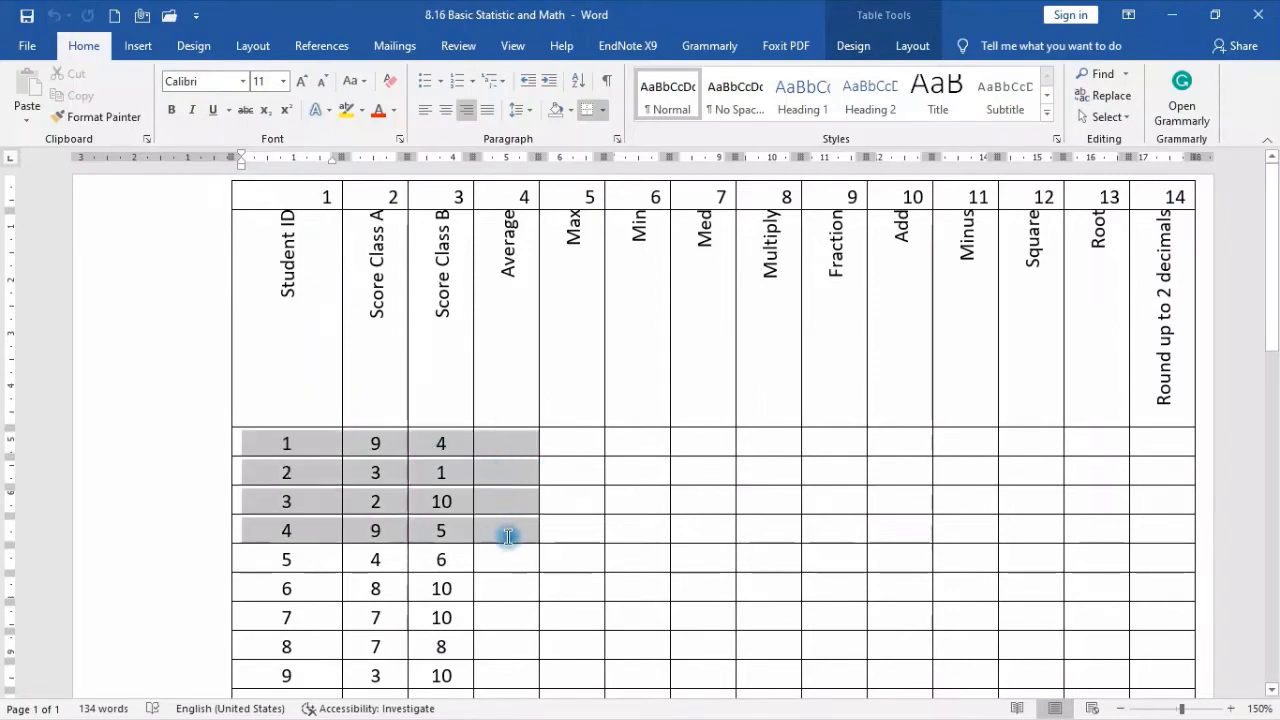
scroll(508, 537, down, 8)
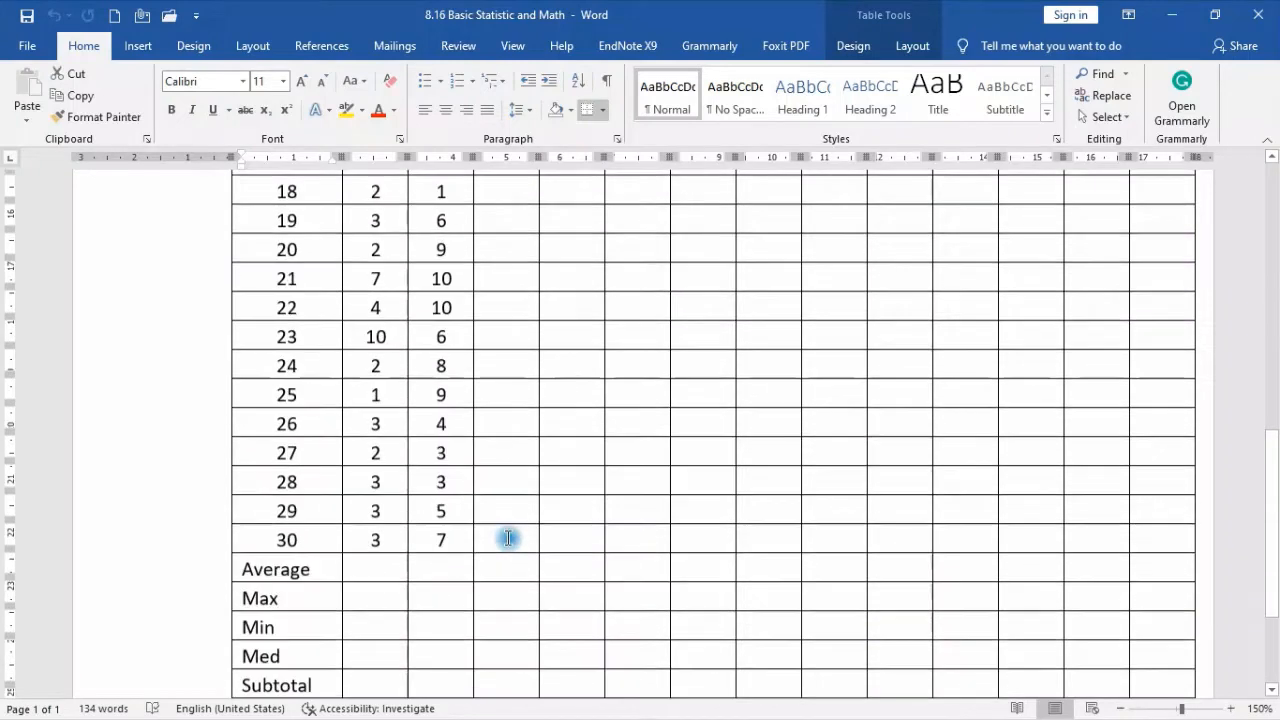
scroll(508, 537, down, 3)
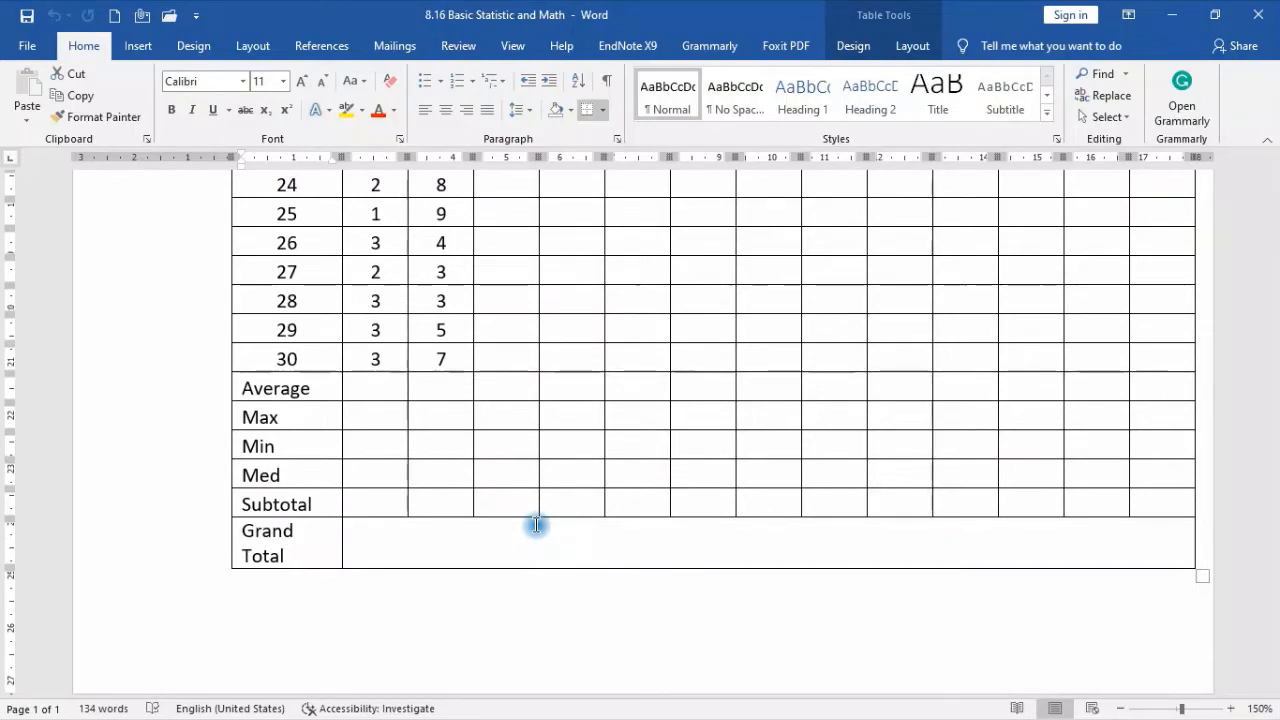
scroll(536, 525, up, 12)
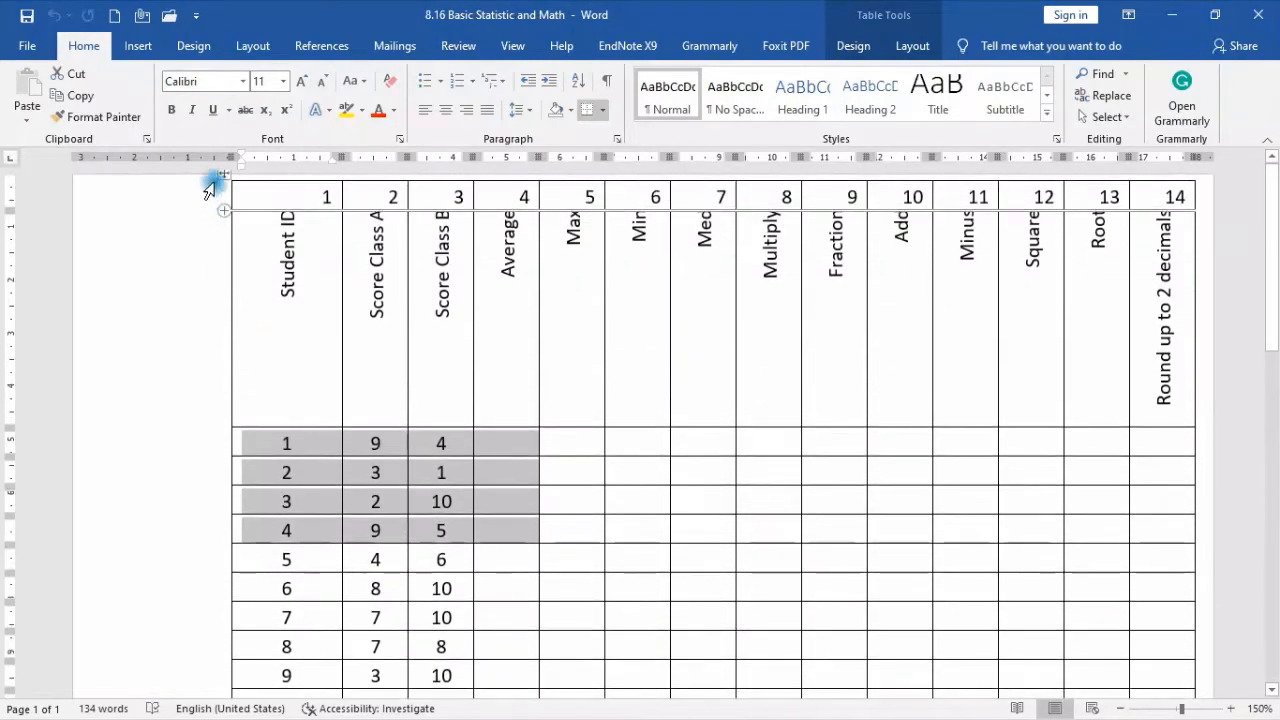
click(223, 176)
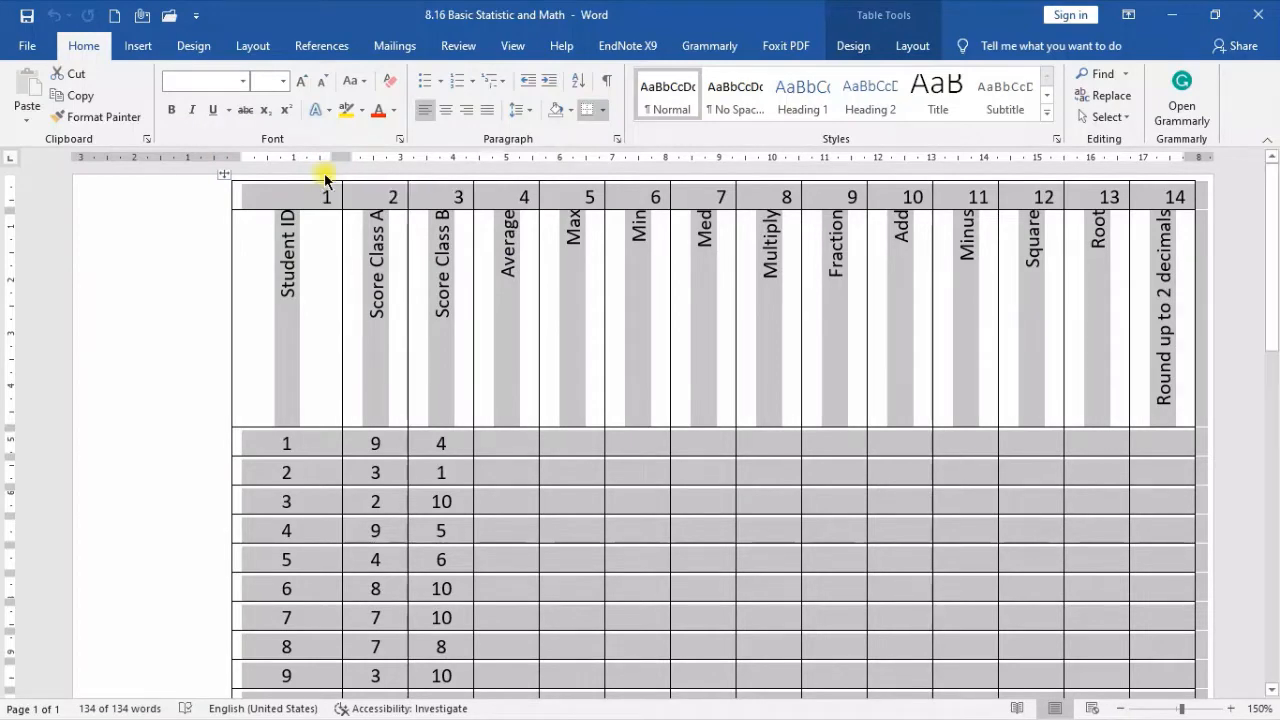
click(324, 174)
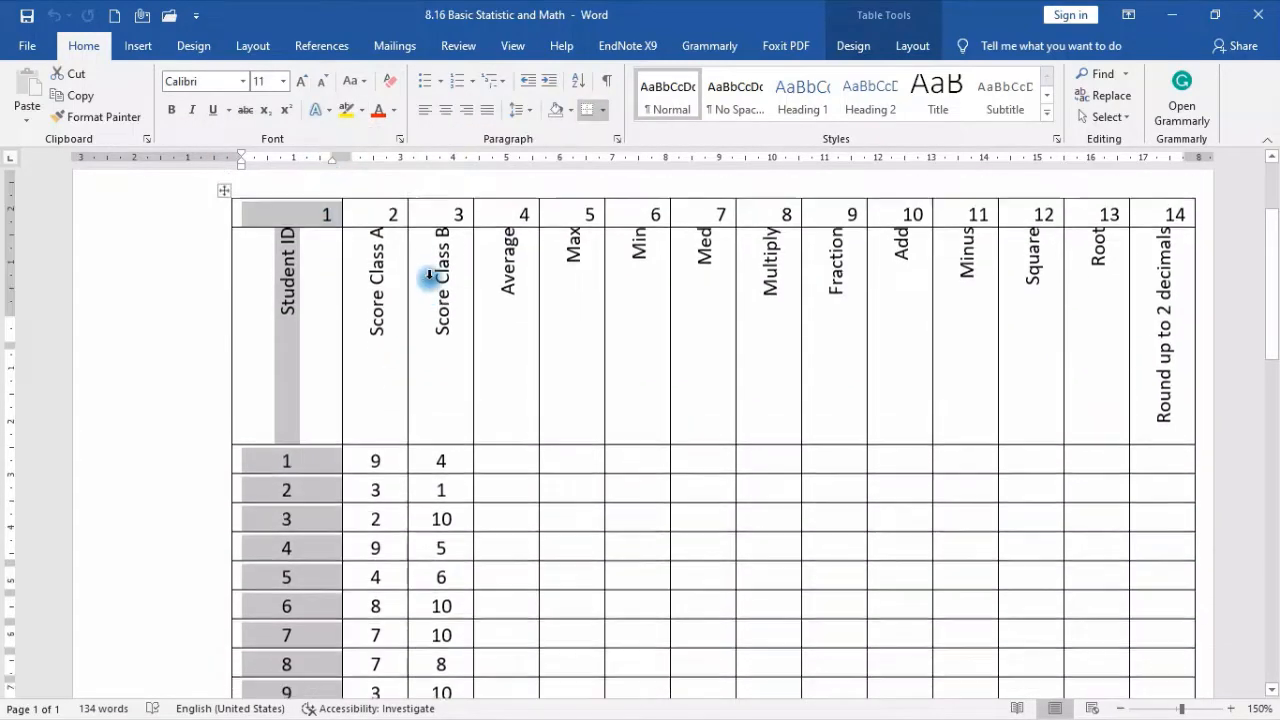
scroll(431, 278, up, 3)
click(436, 280)
click(571, 496)
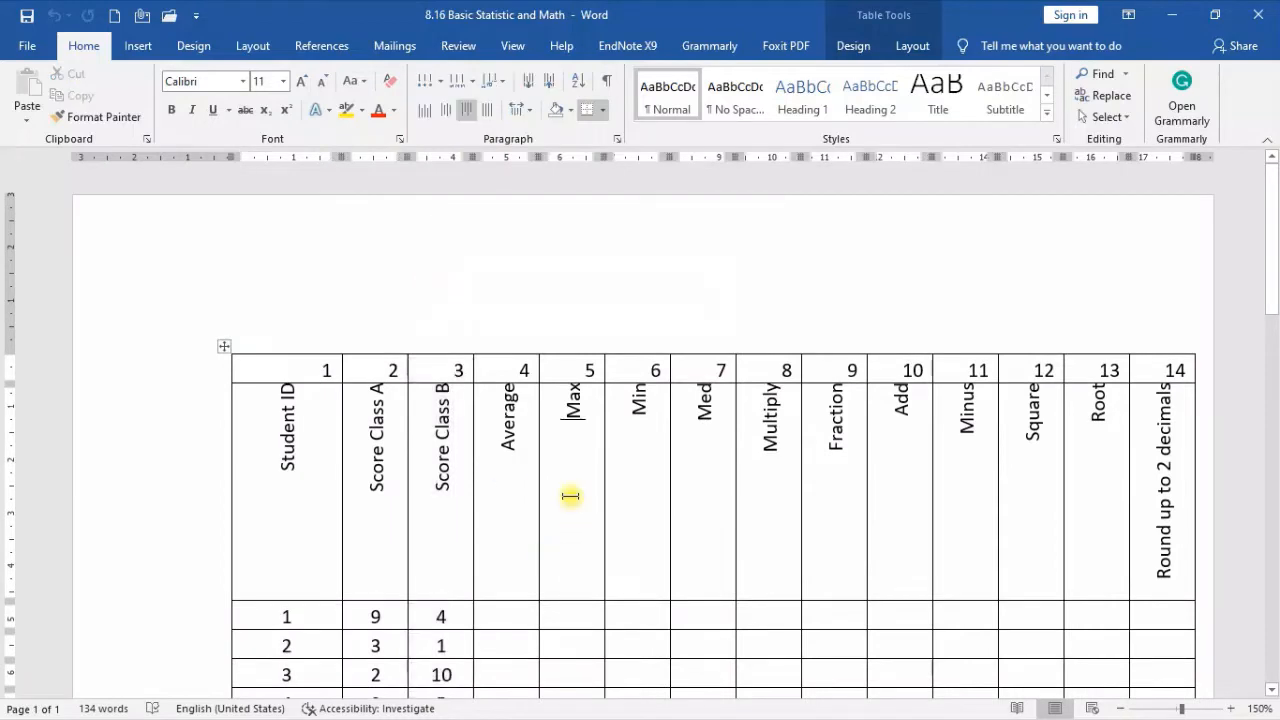
Copy the entire student score table from the document
click(222, 349)
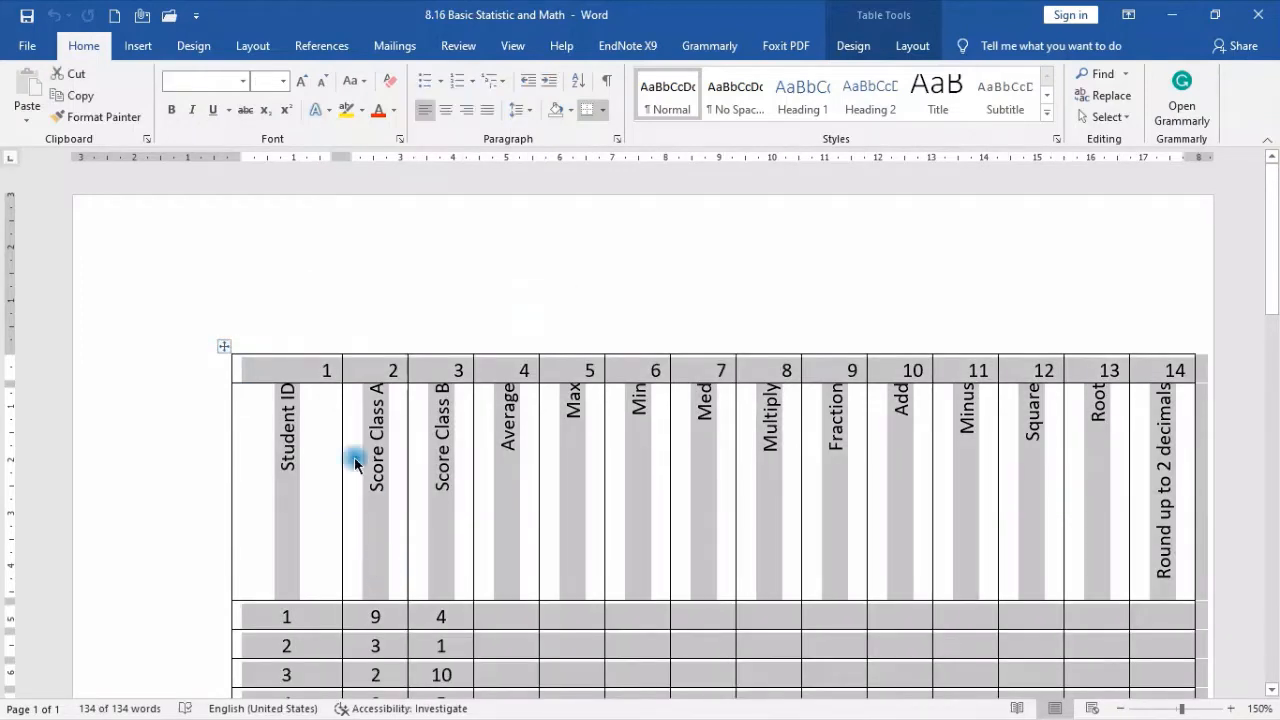
right_click(270, 374)
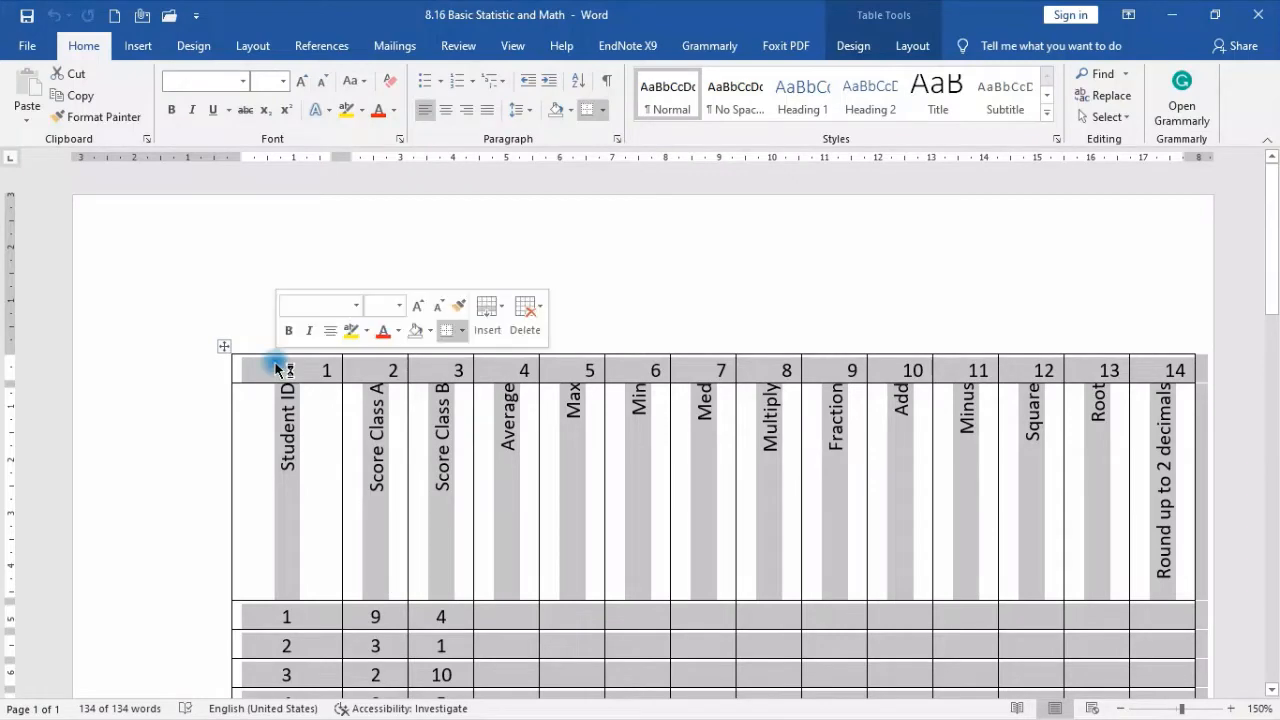
click(352, 405)
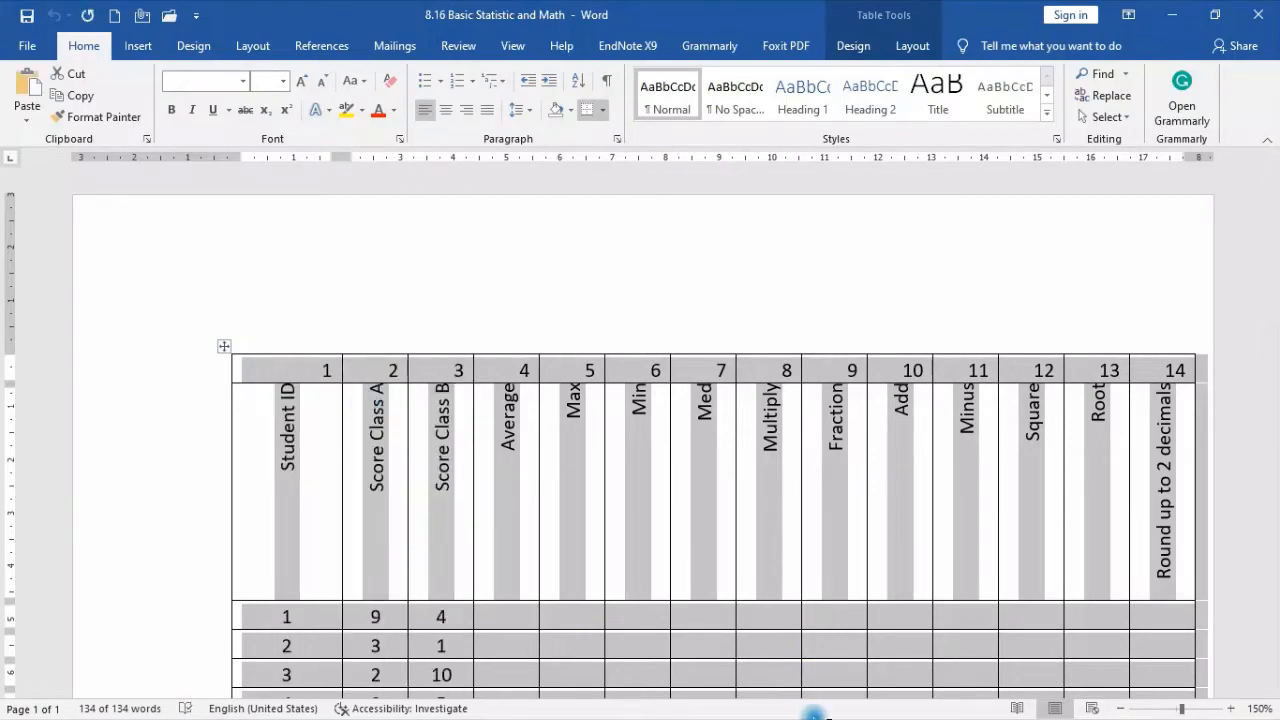
Switch to the blank Excel workbook and paste the copied table at cell B2 as Text using Paste Special
key(super)
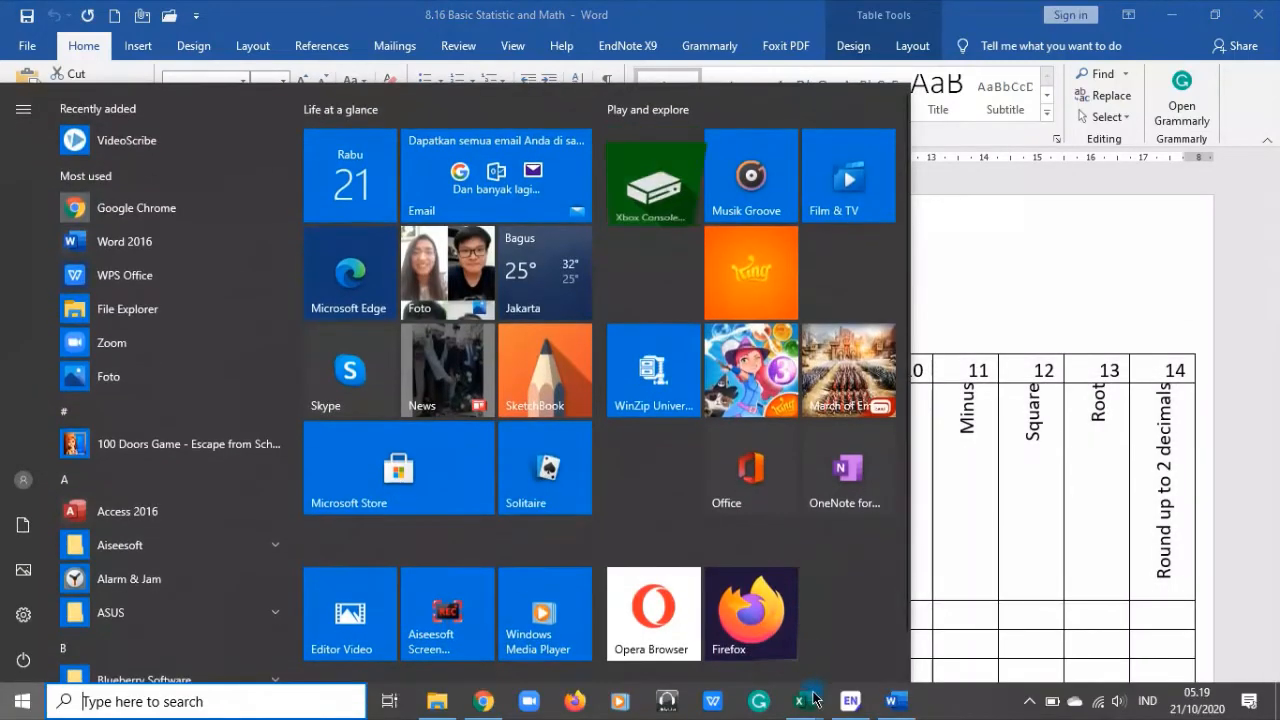
mouse_move(800, 701)
click(860, 597)
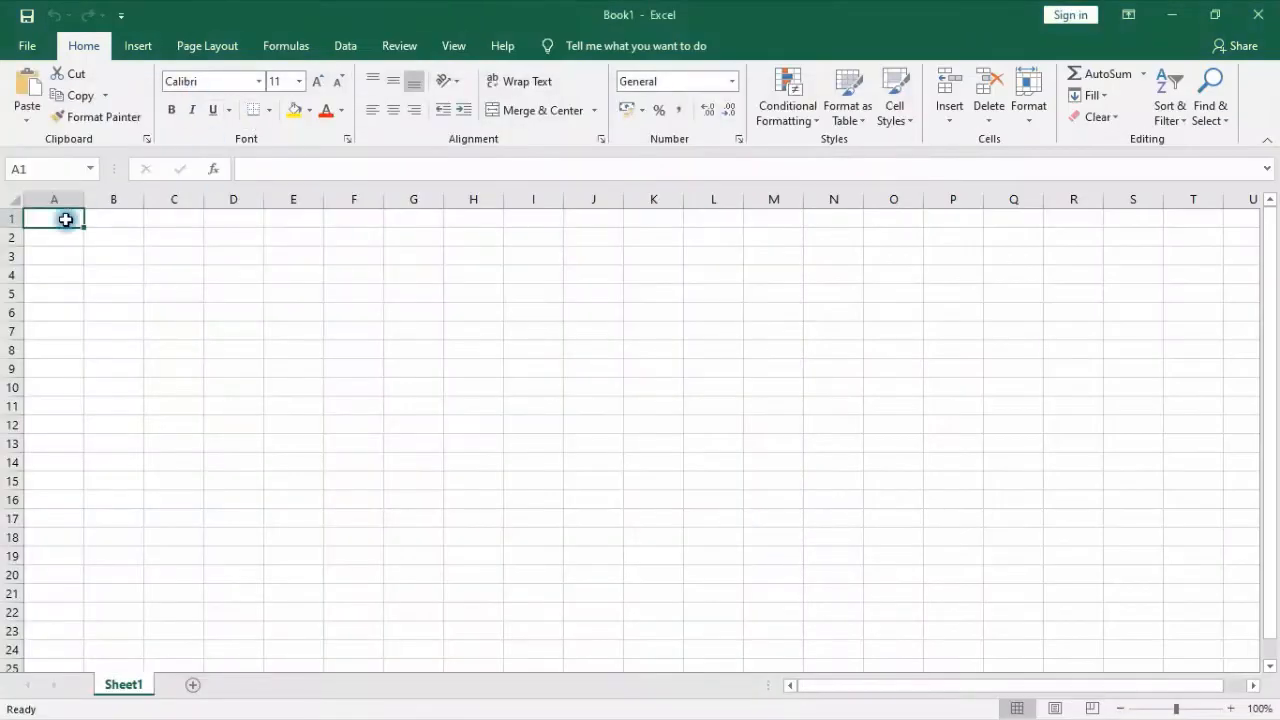
click(121, 236)
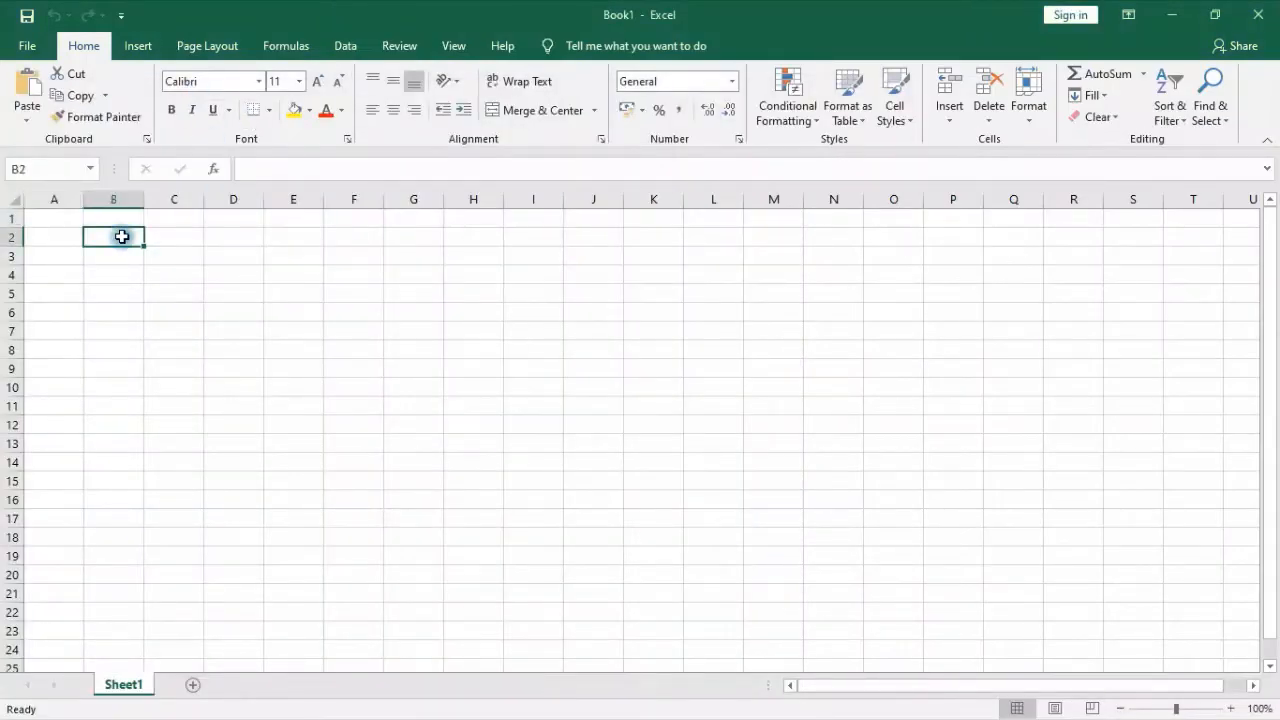
right_click(121, 236)
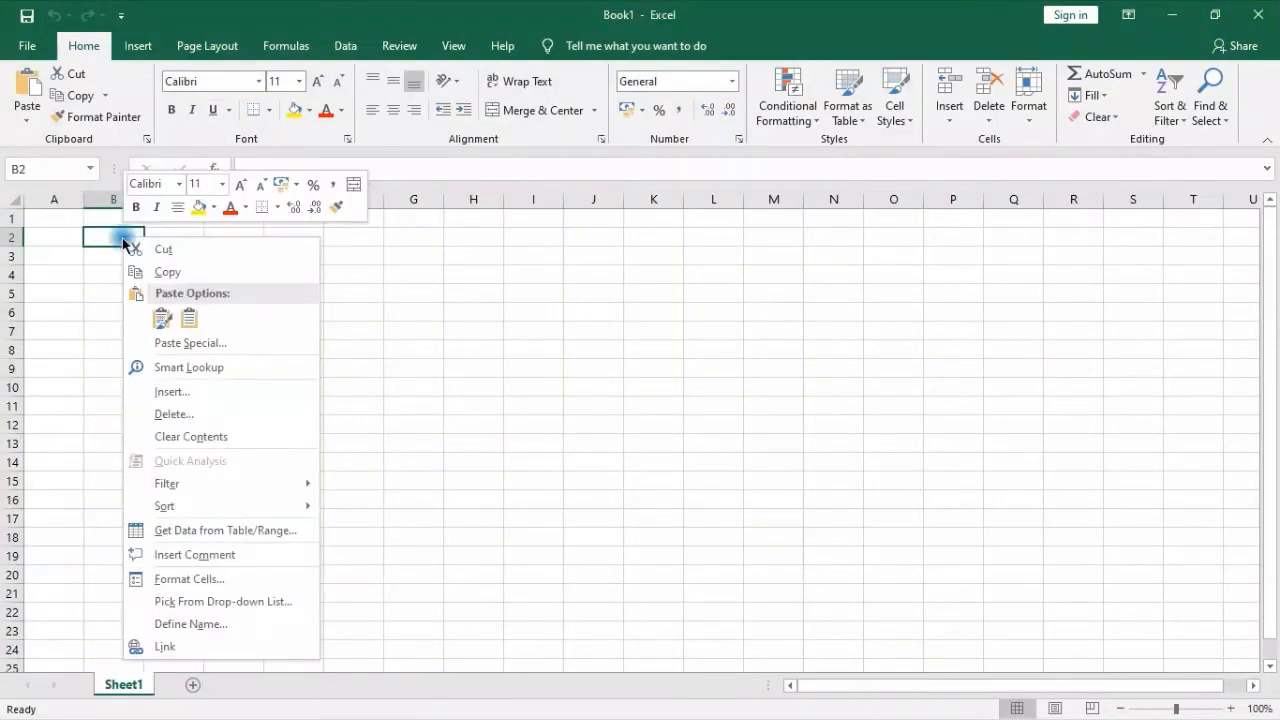
click(212, 343)
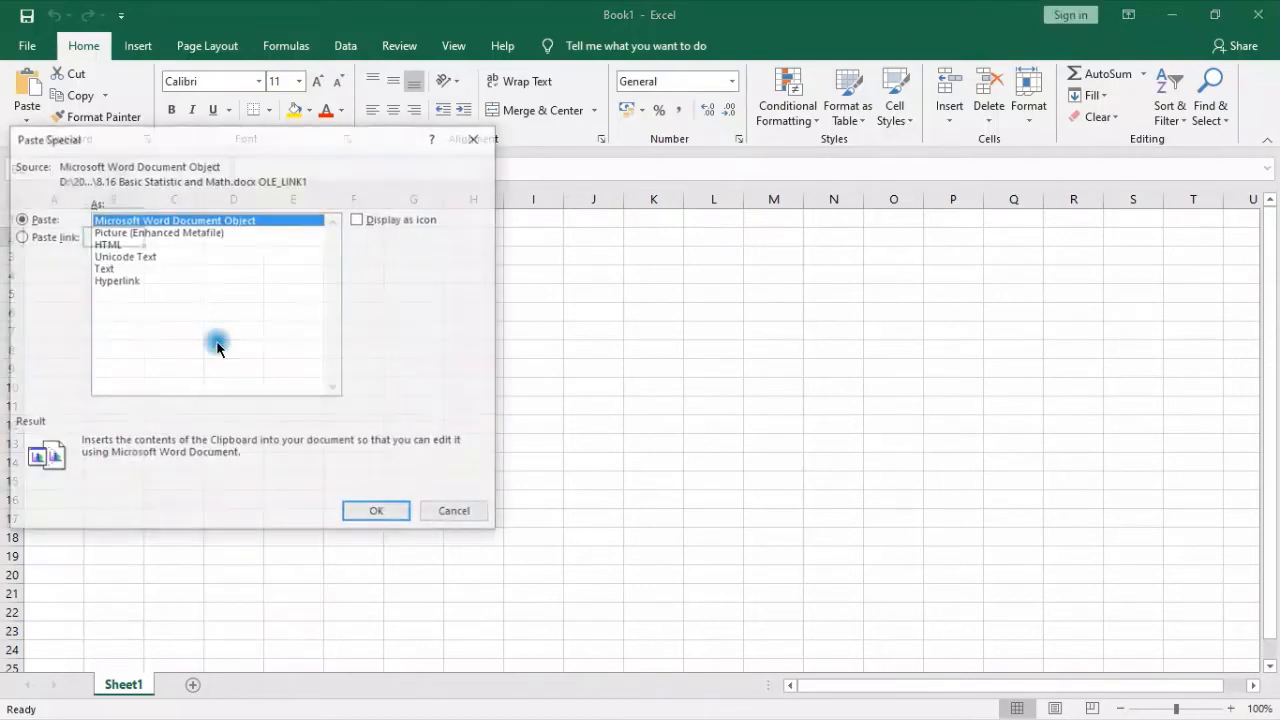
click(102, 268)
click(378, 513)
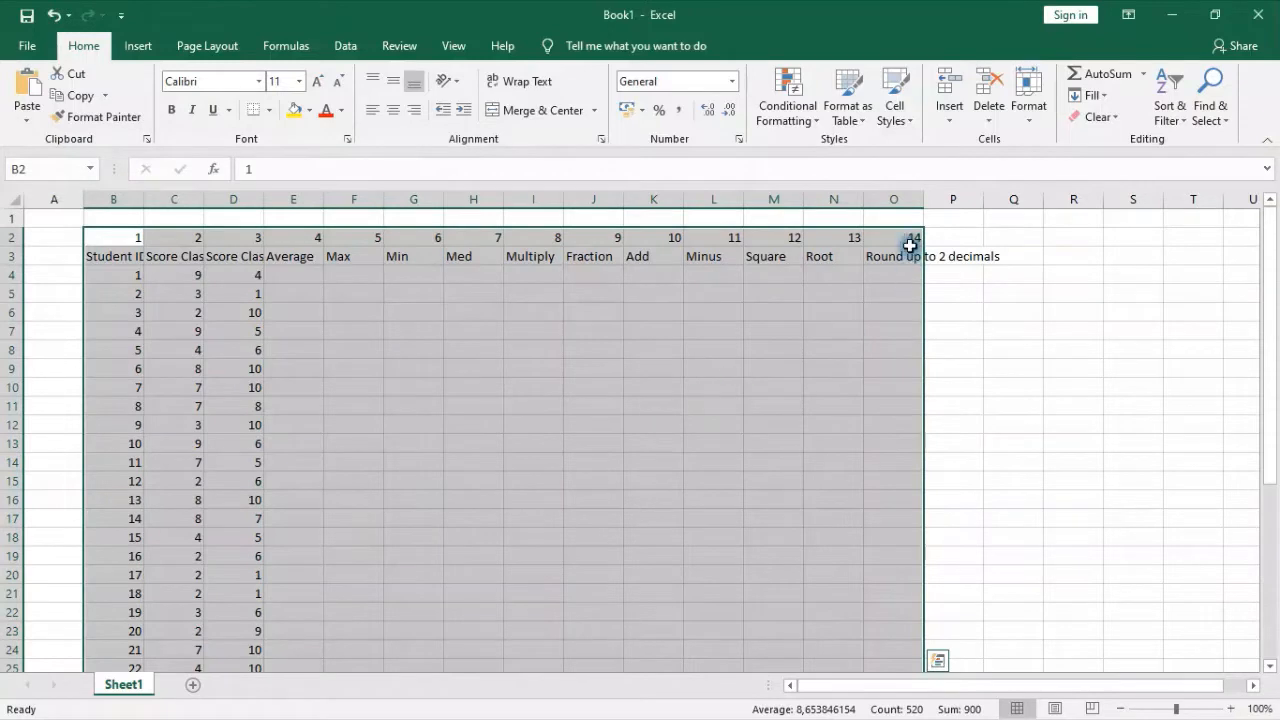
Check the pasted table from the header rows down to the Grand Total row
click(133, 275)
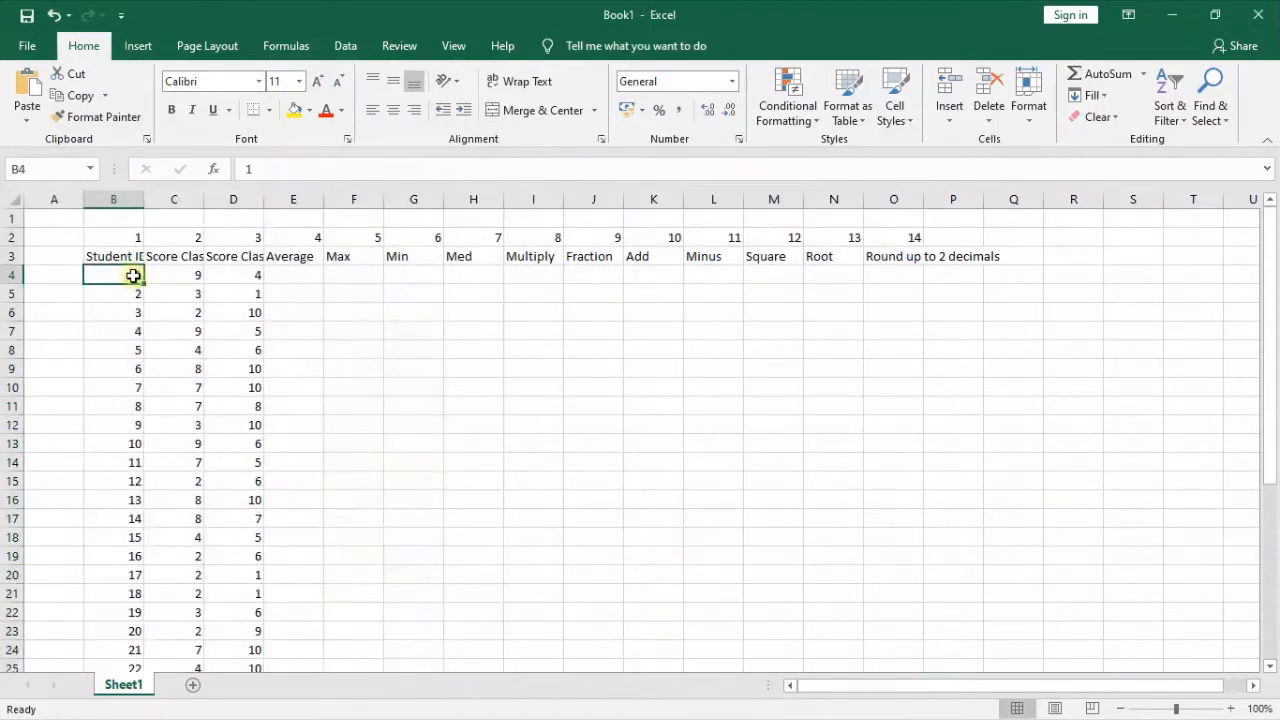
click(485, 366)
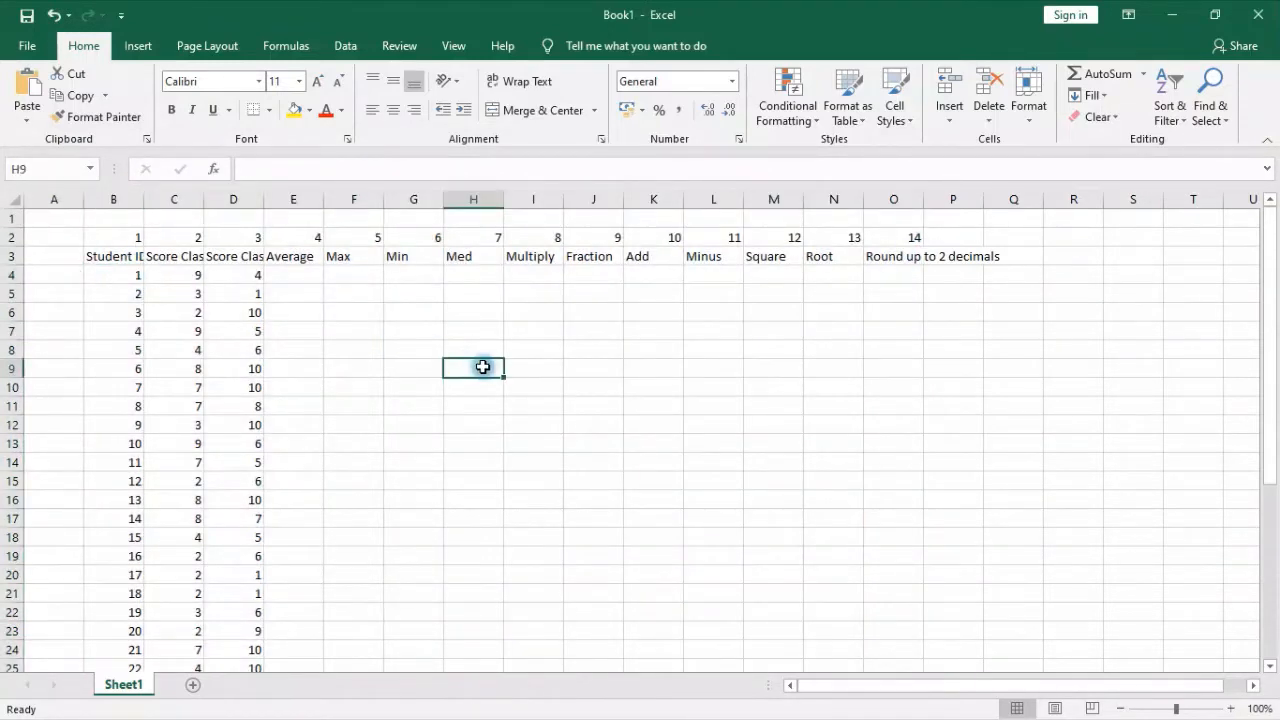
scroll(415, 363, down, 6)
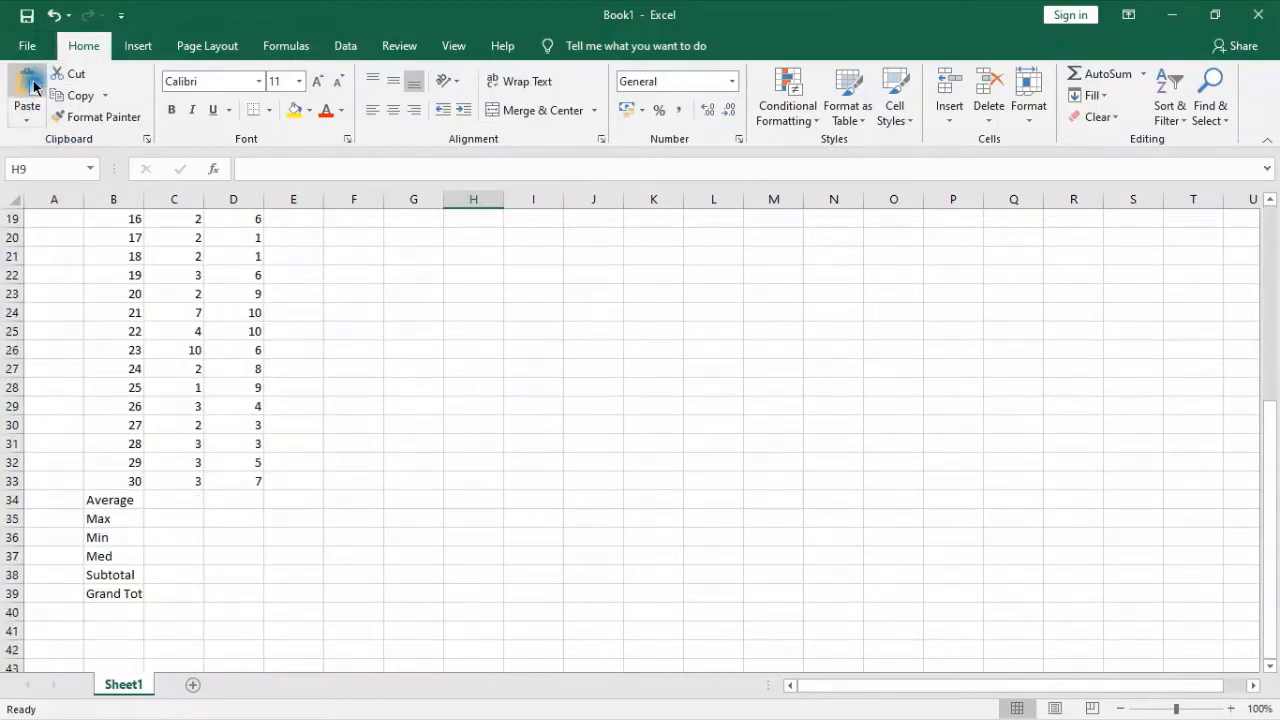
scroll(523, 408, up, 6)
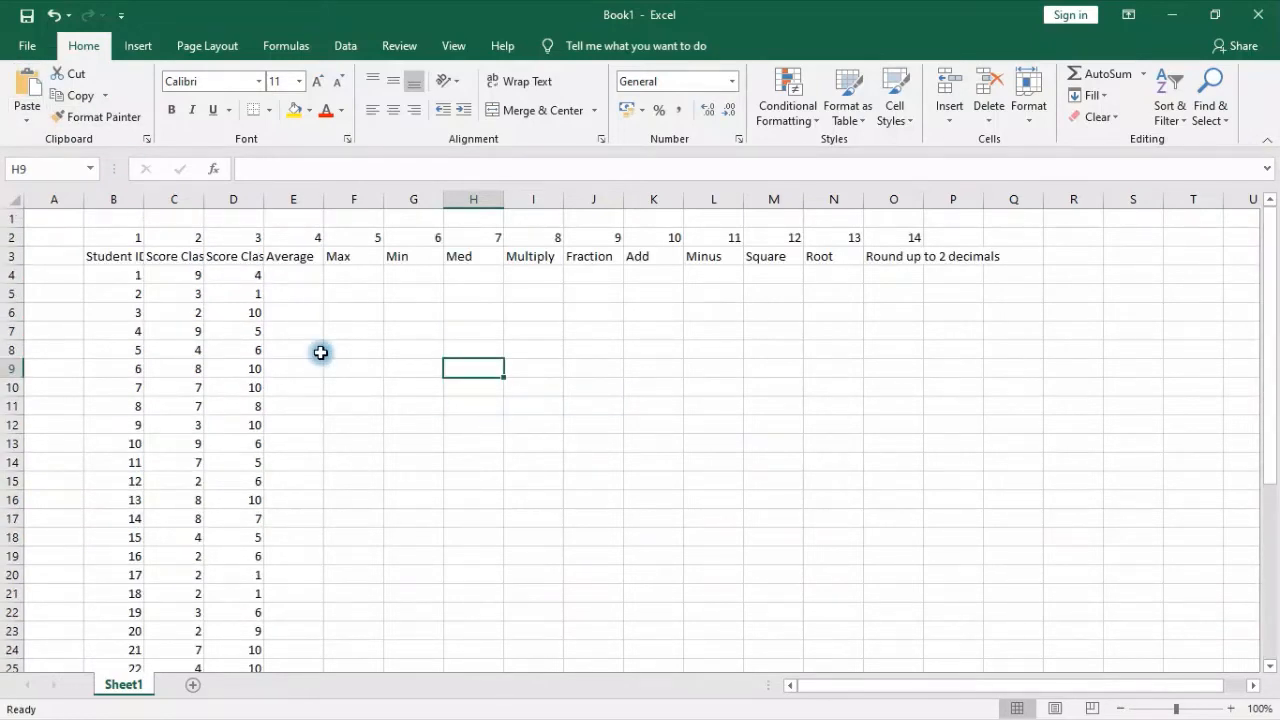
Inspect the contents of cells B2, B4 and C4 to check how the pasted numbers are stored
click(124, 272)
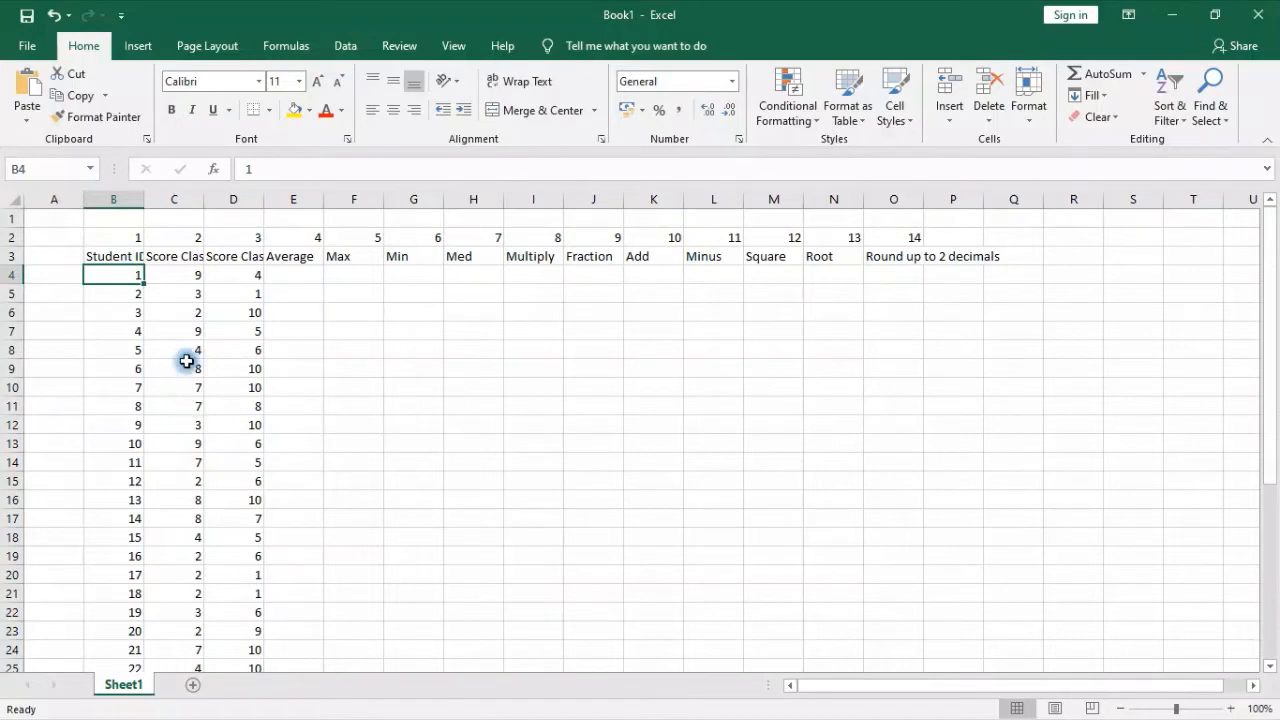
click(137, 237)
click(135, 274)
click(185, 279)
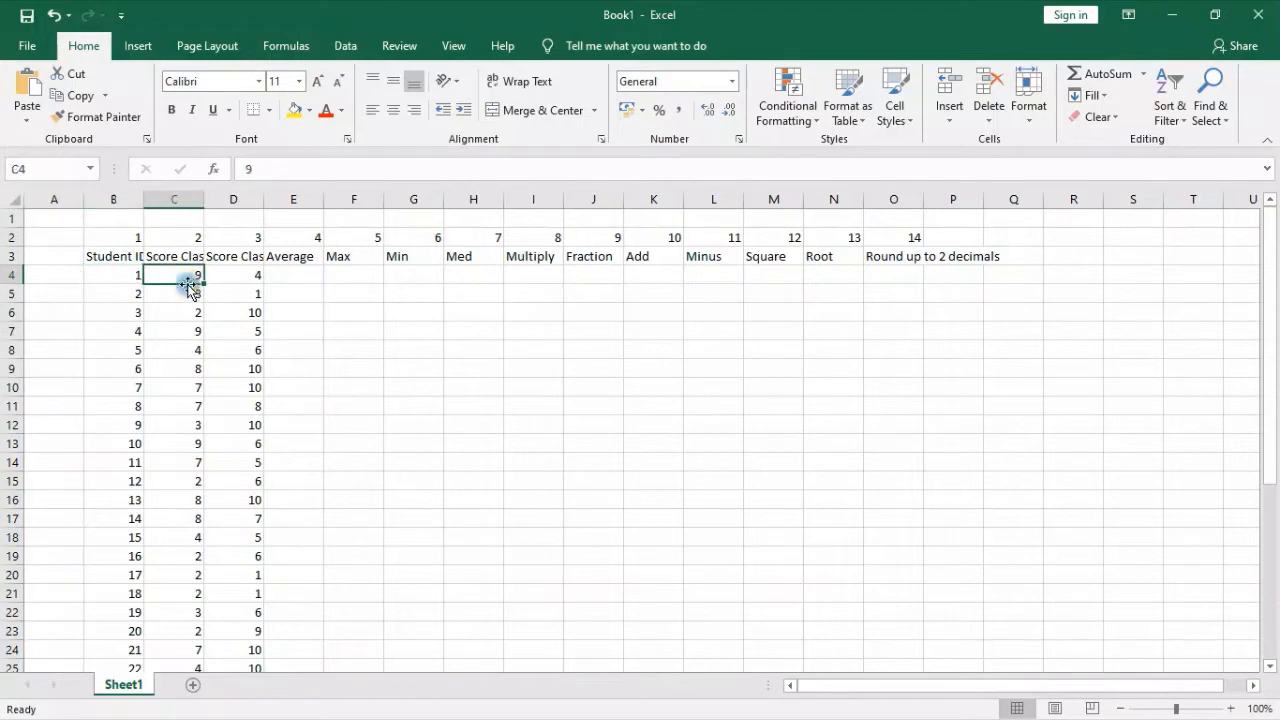
click(275, 177)
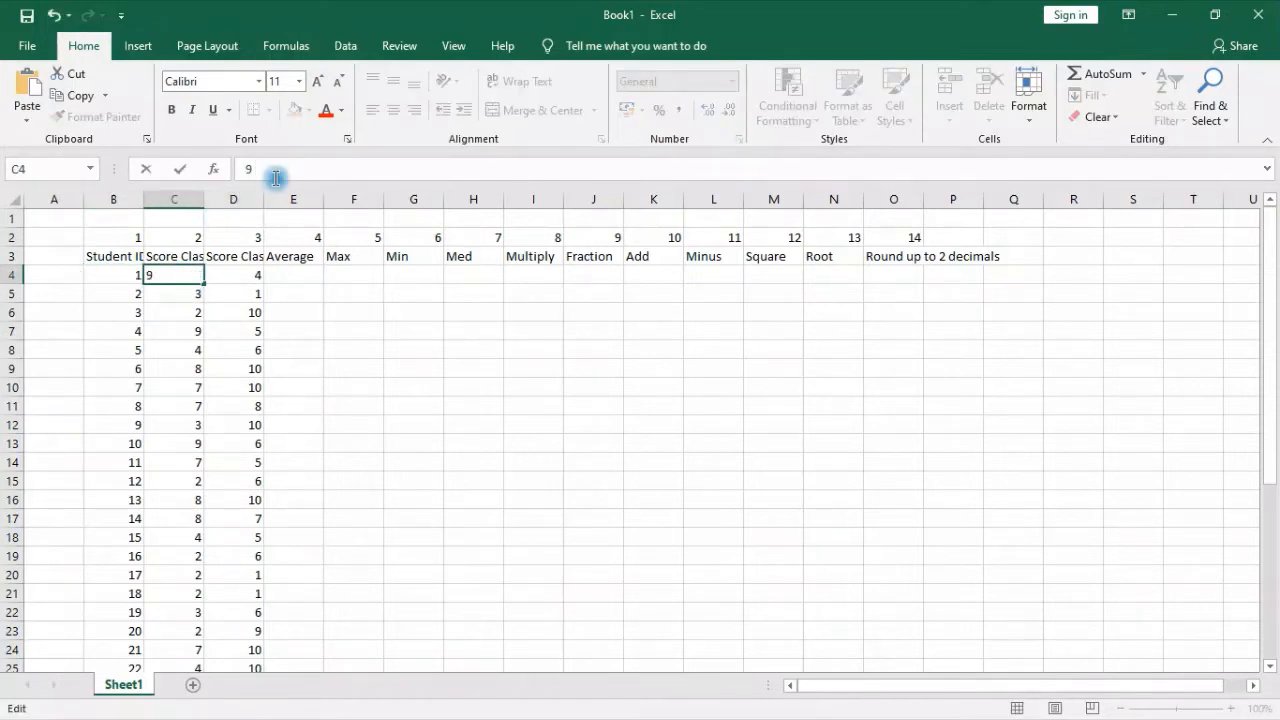
key(Return)
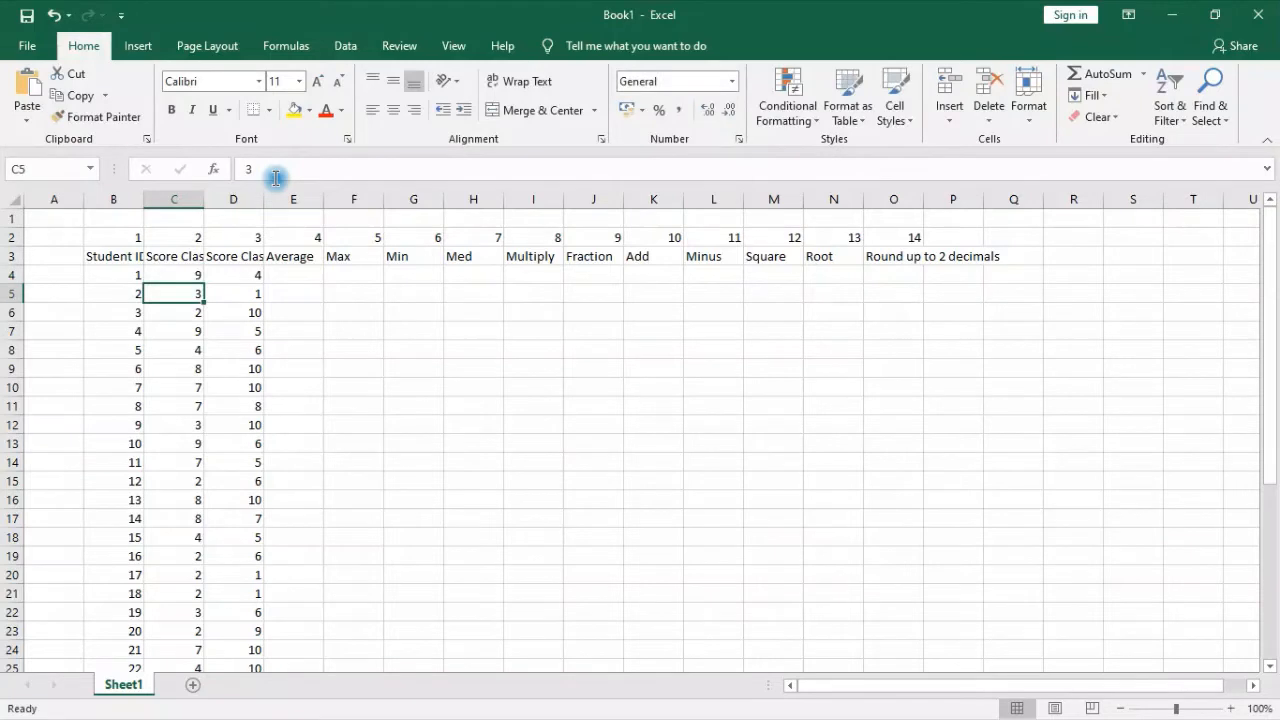
click(190, 272)
click(300, 170)
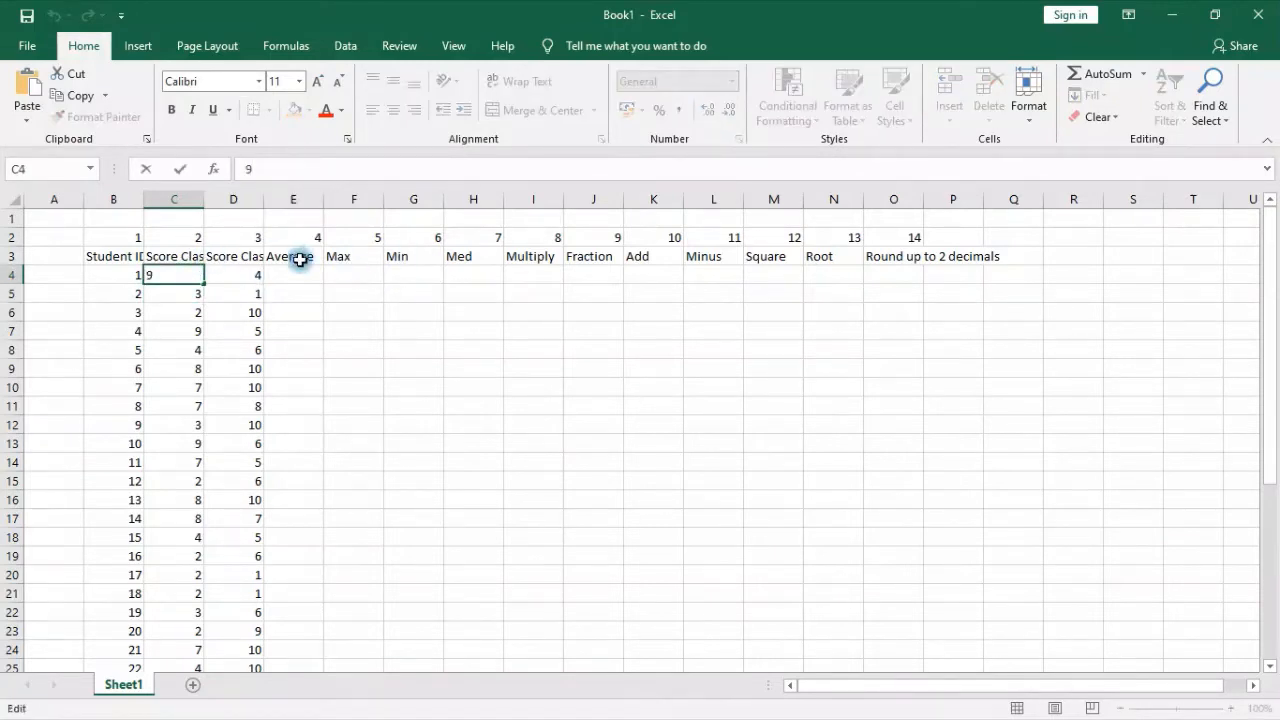
click(325, 335)
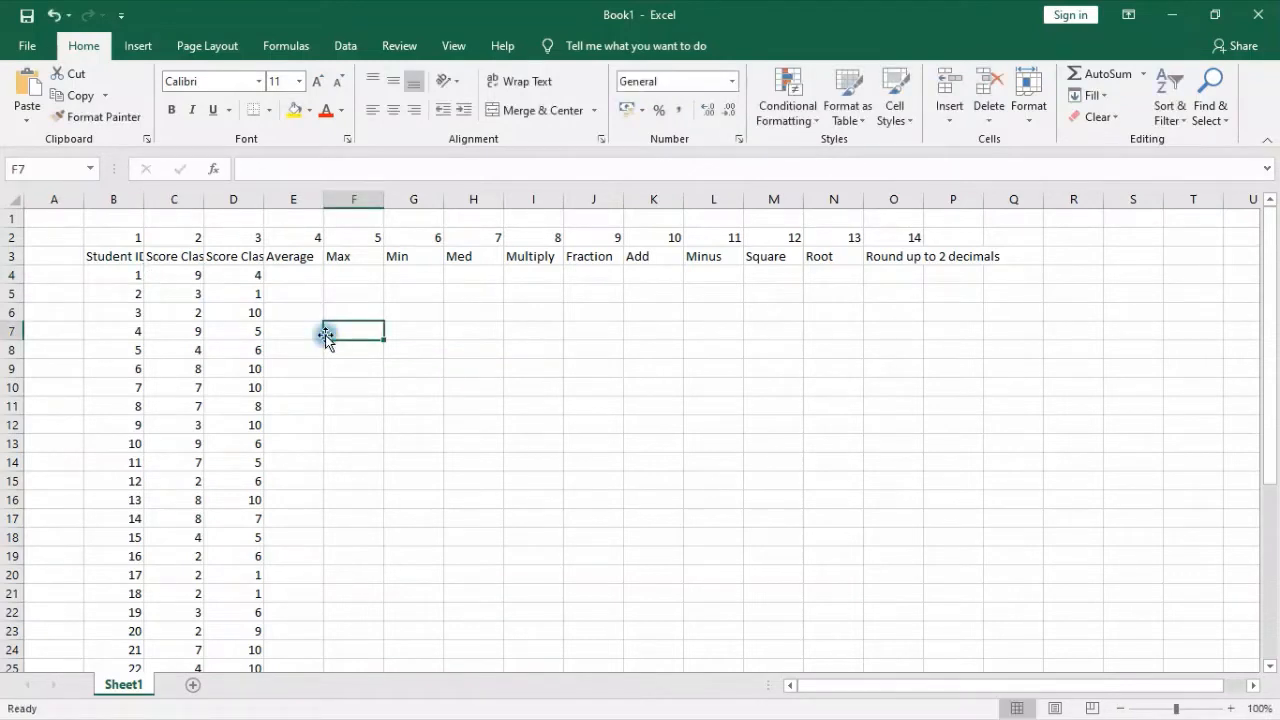
click(193, 275)
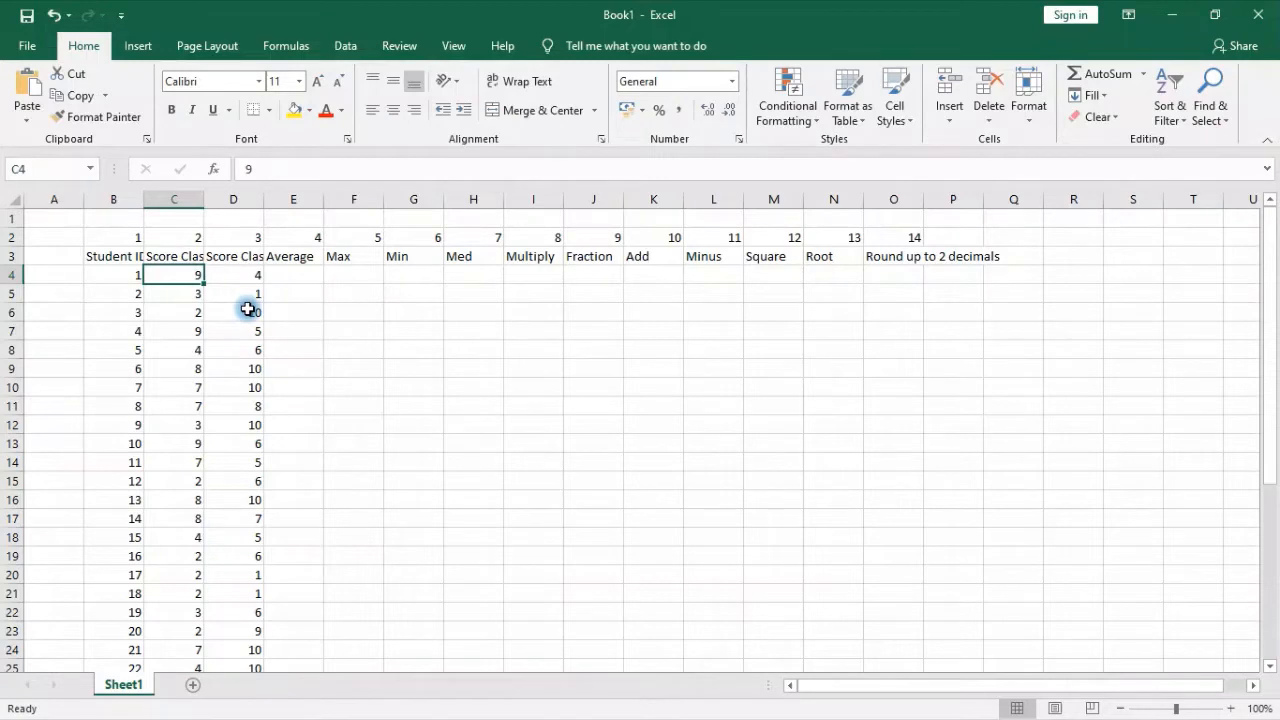
Apply the Number format to the column numbers in cells B2:O2
drag(114, 233, 894, 240)
click(732, 81)
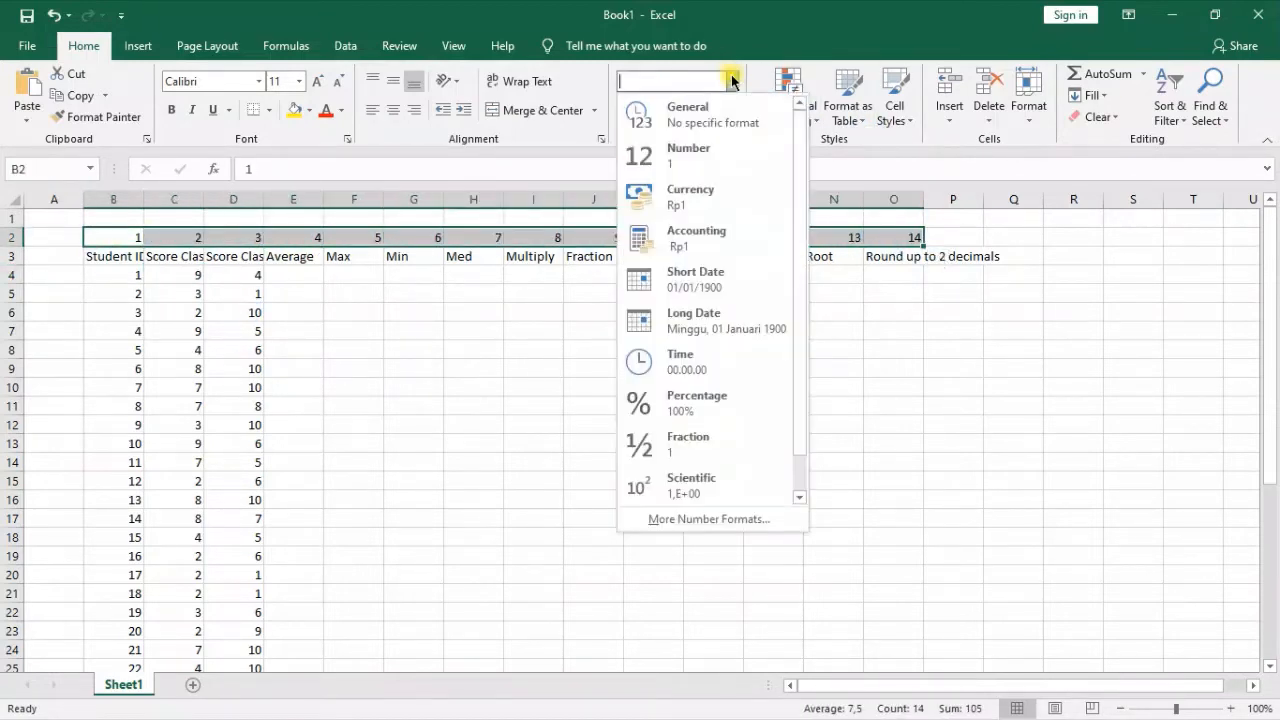
click(700, 158)
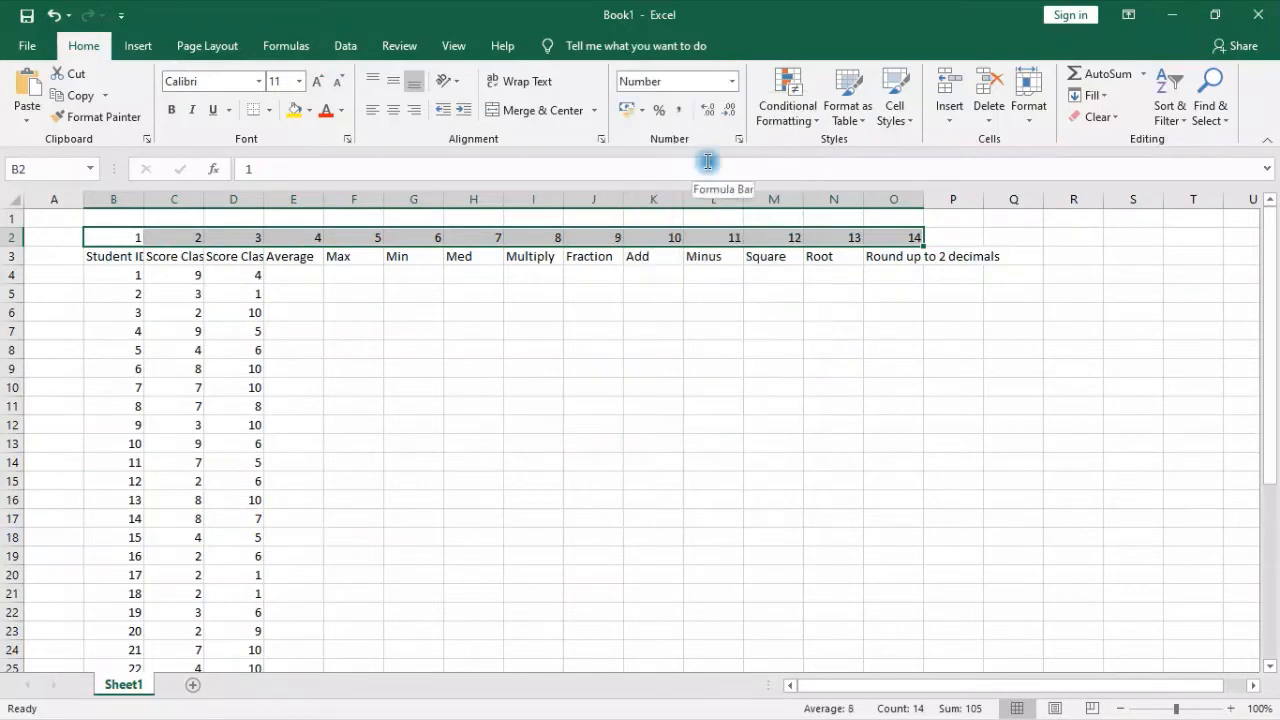
click(663, 307)
Apply the Number format to the Class A and Class B scores in cells C4:D33
drag(197, 274, 233, 624)
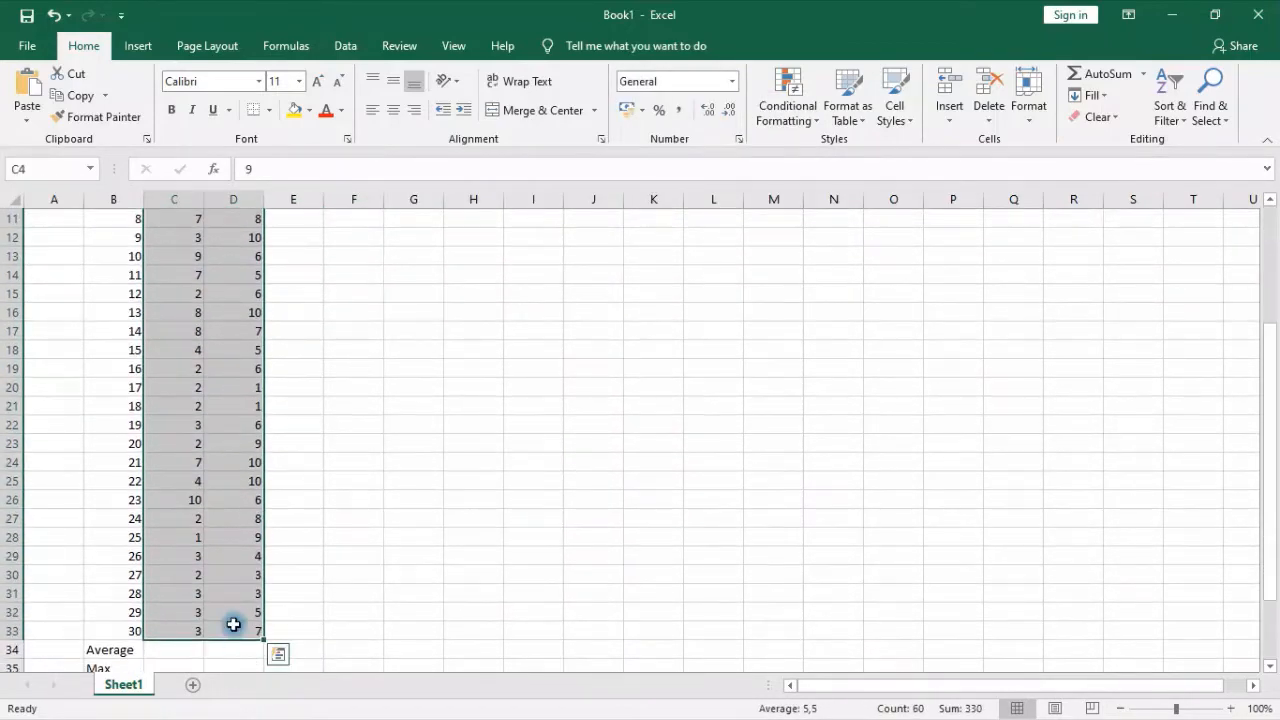
scroll(354, 531, up, 4)
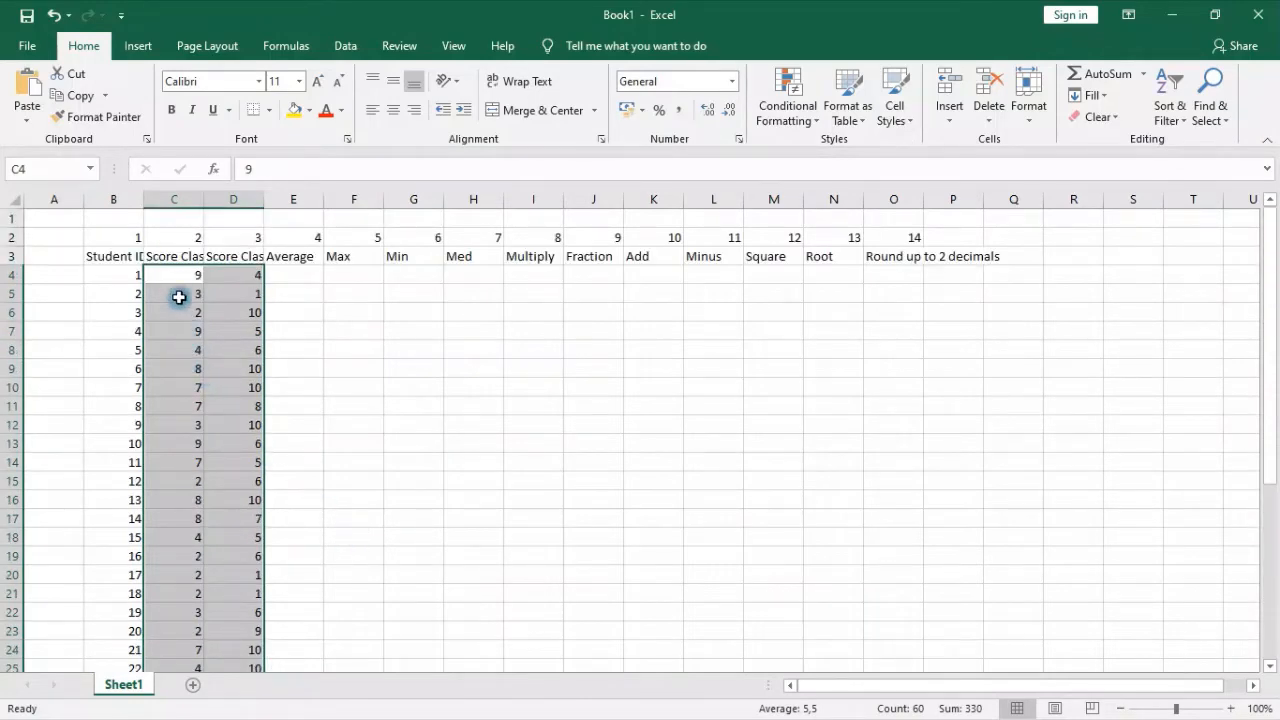
click(740, 82)
click(709, 164)
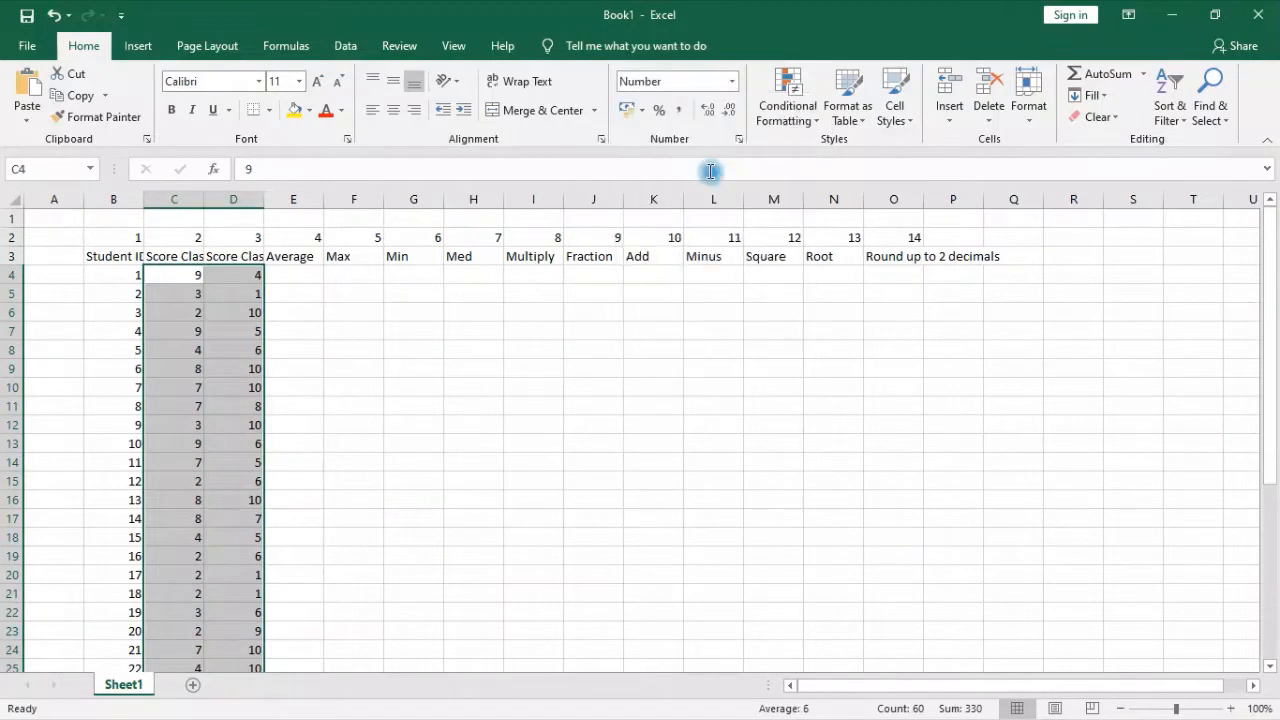
click(452, 478)
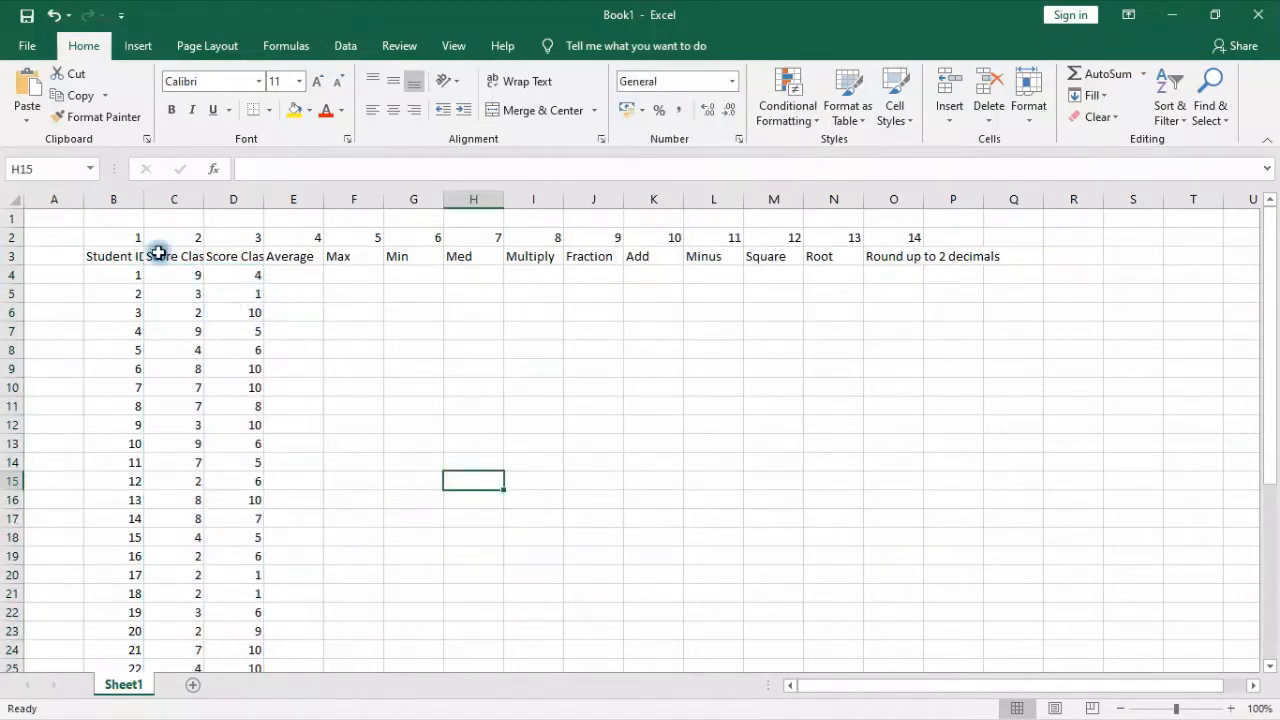
AutoFit the width of column B to its contents
click(122, 199)
double_click(144, 199)
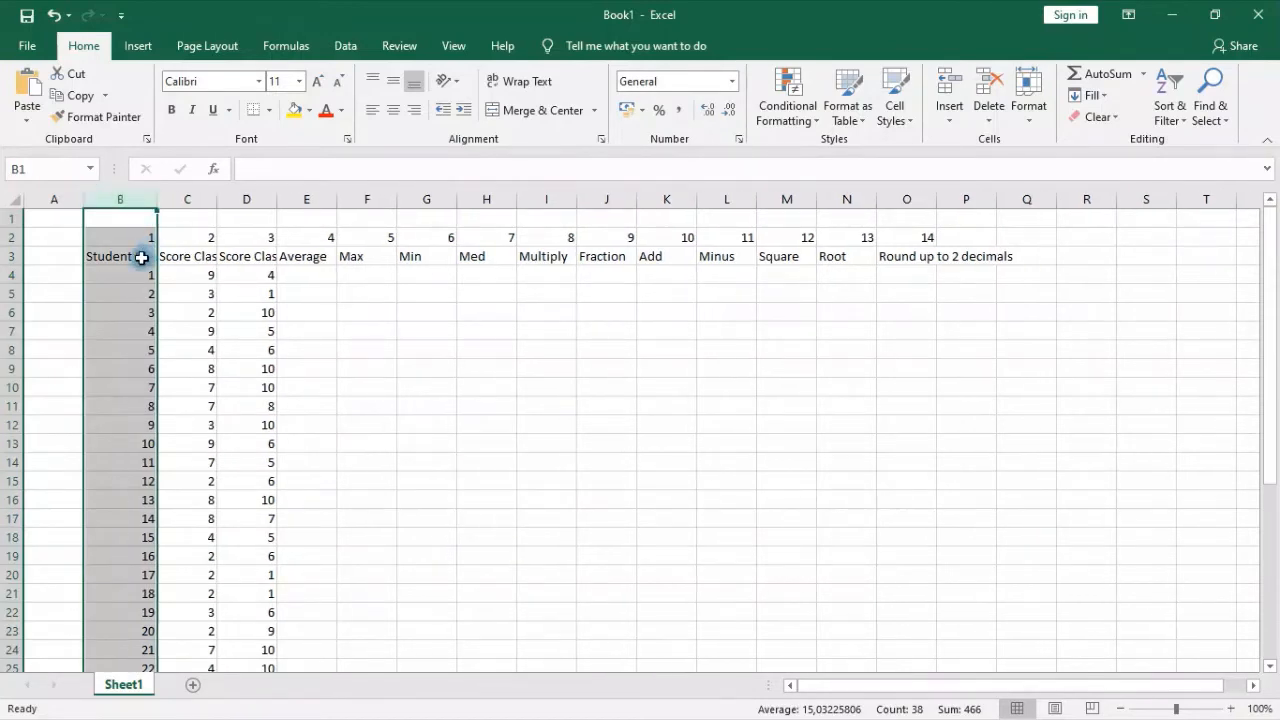
Center the column numbers 1 to 14 in cells B2:O2
drag(129, 240, 921, 239)
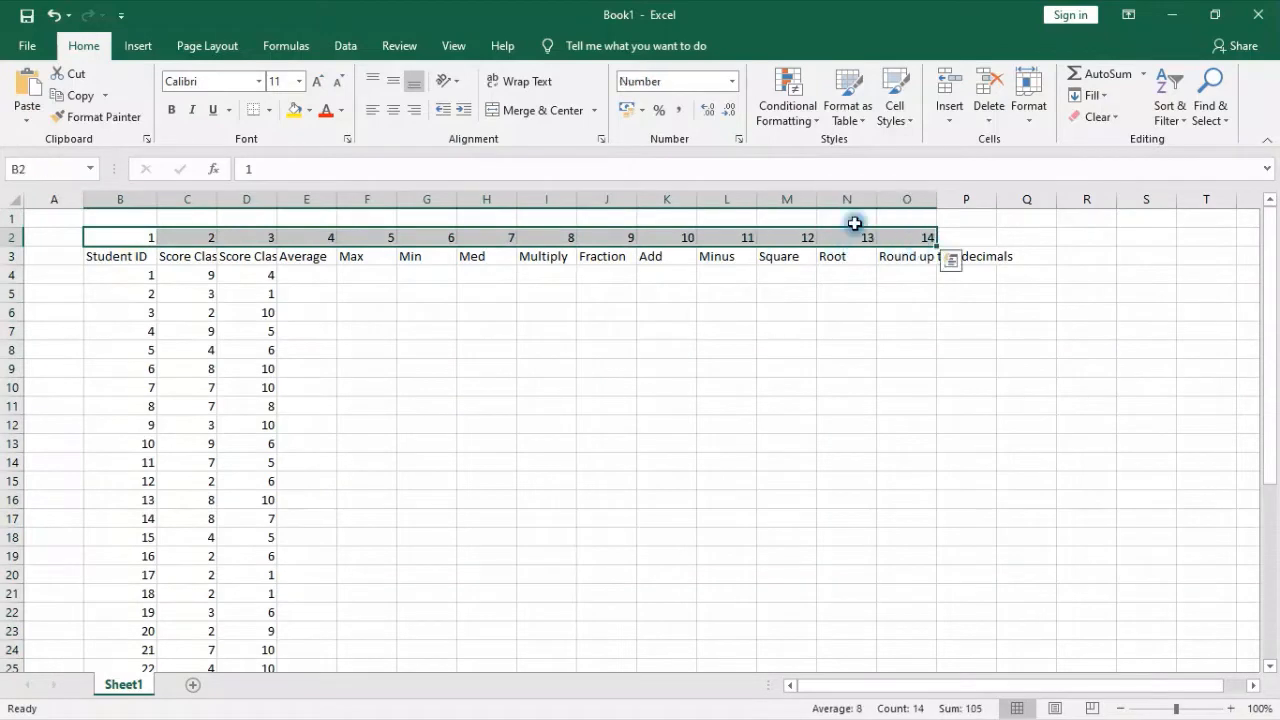
click(395, 110)
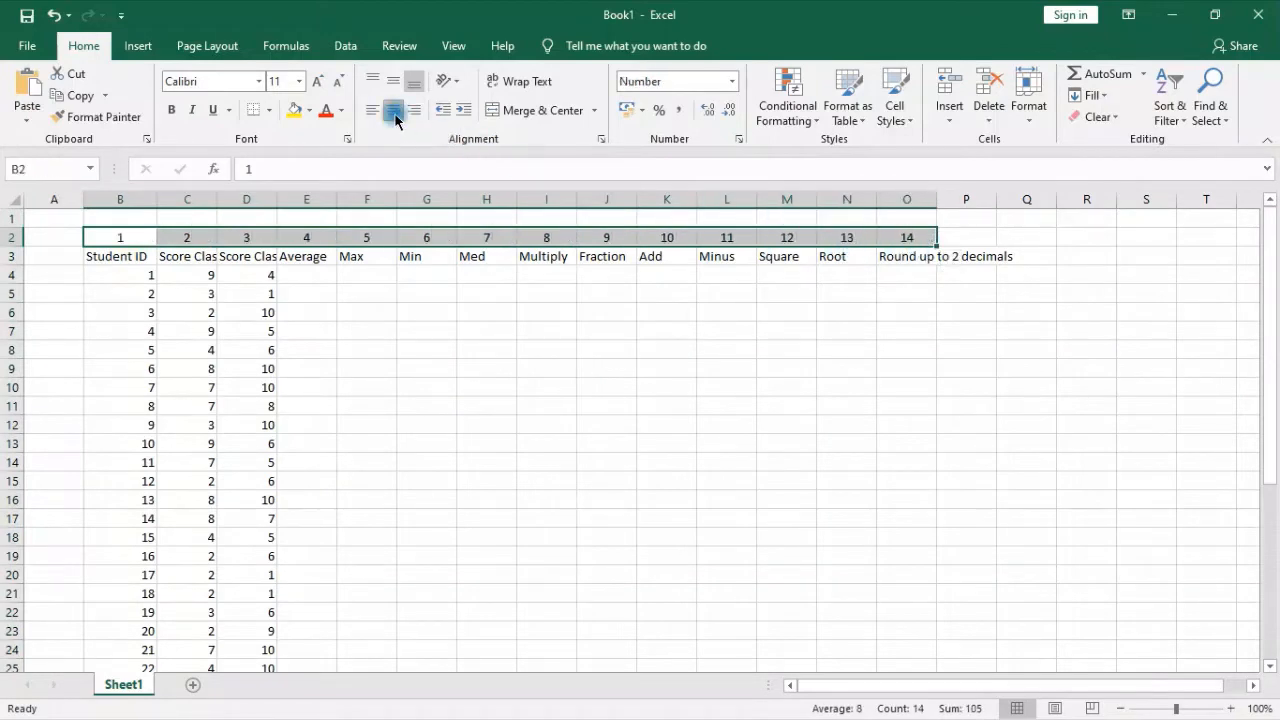
Apply thin outline and inside borders to the whole table, cells B2:O39
click(116, 240)
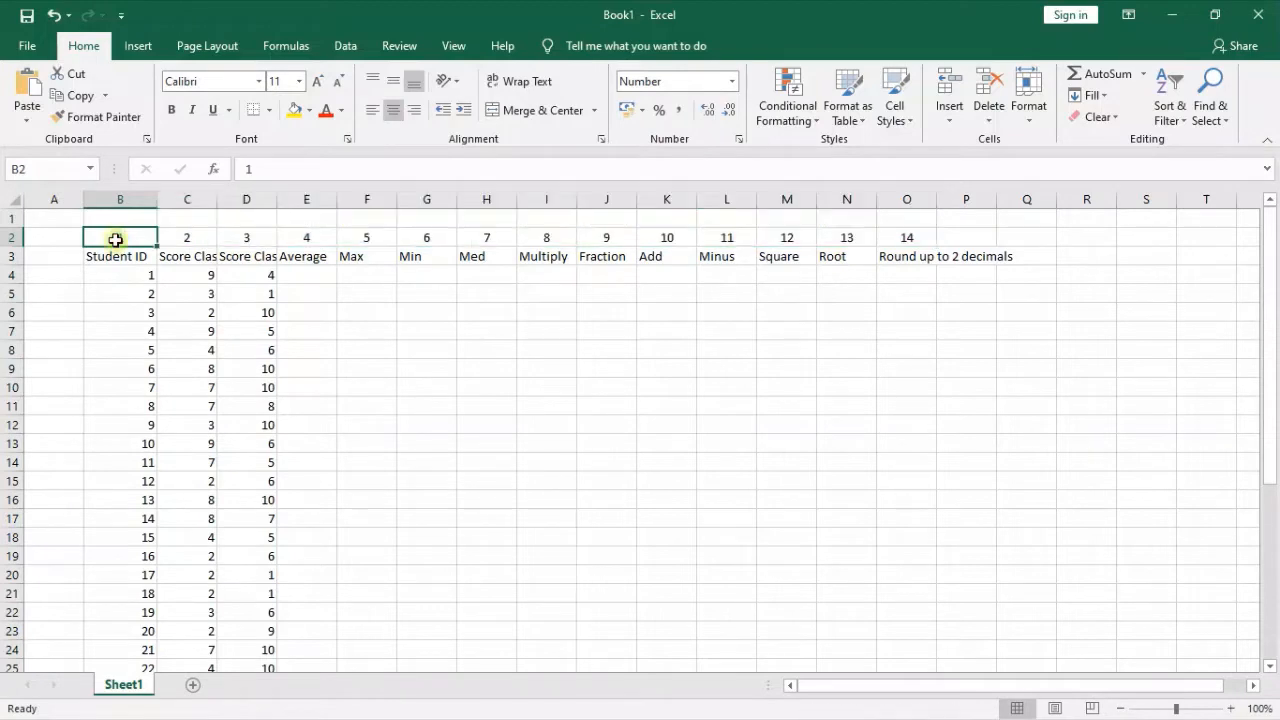
scroll(733, 556, down, 3)
scroll(733, 556, down, 4)
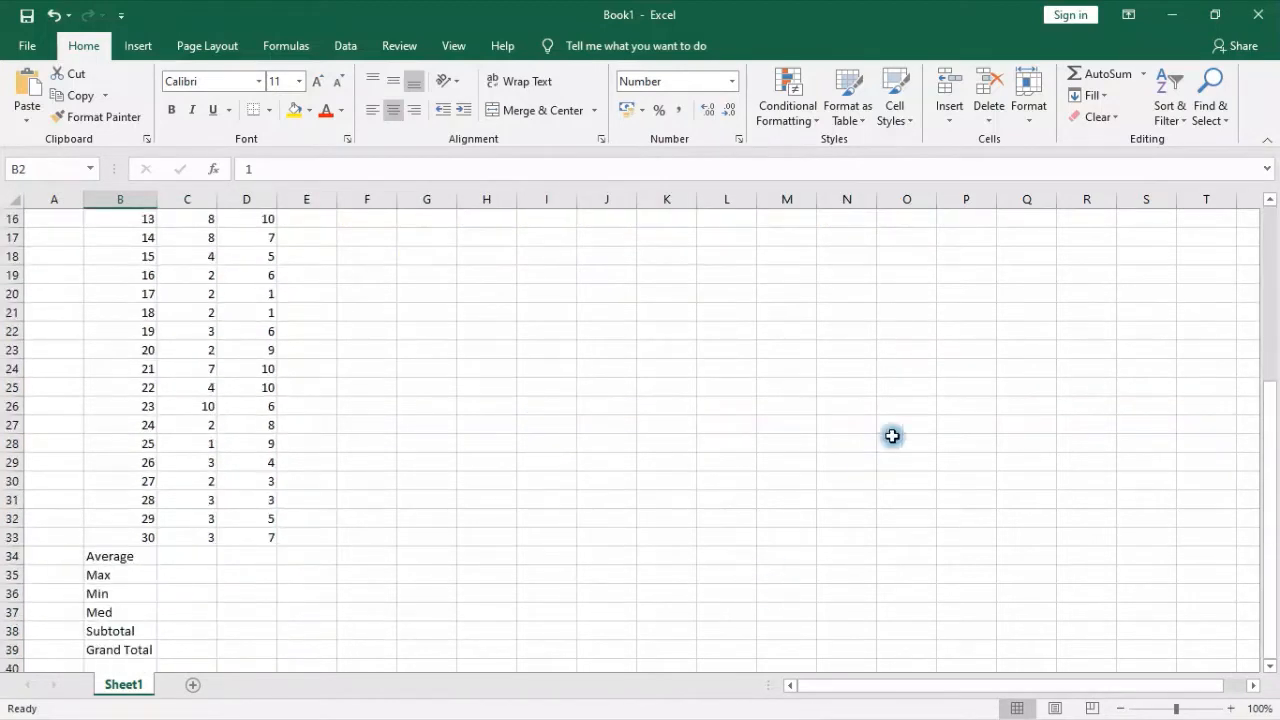
shift+click(888, 500)
shift+click(898, 520)
drag(898, 527, 900, 533)
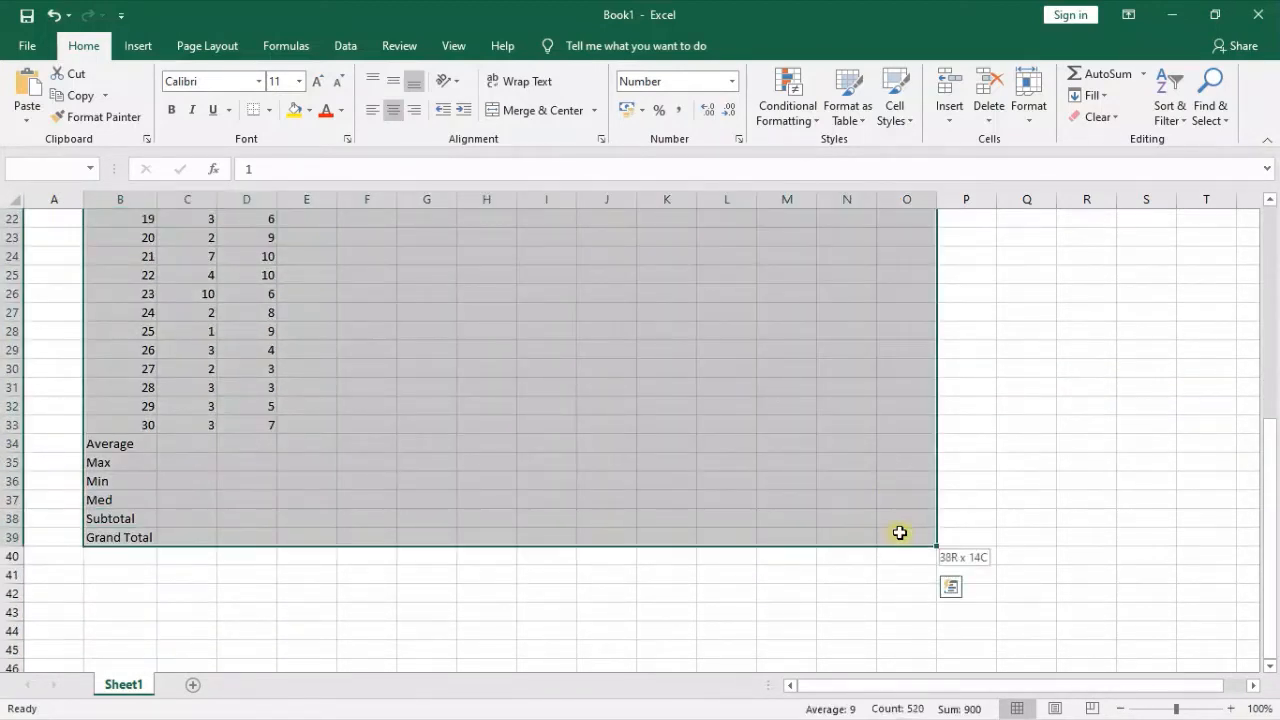
click(266, 110)
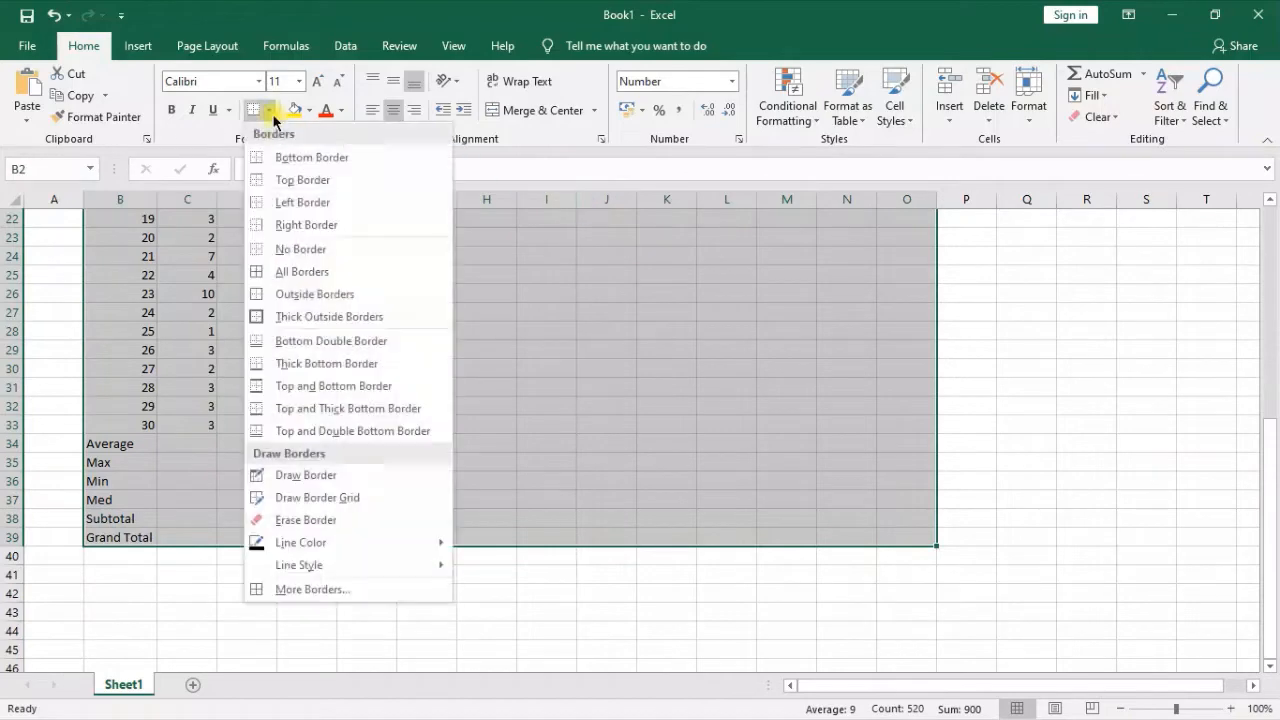
click(335, 589)
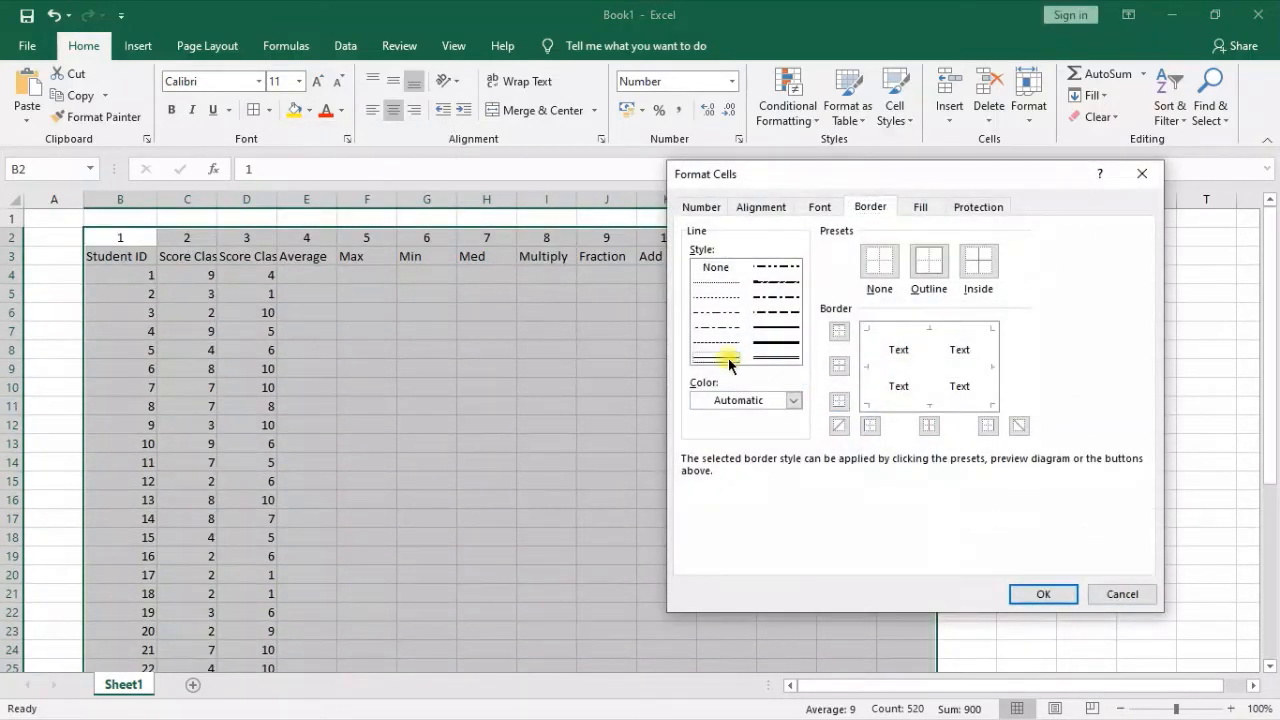
click(929, 265)
click(975, 262)
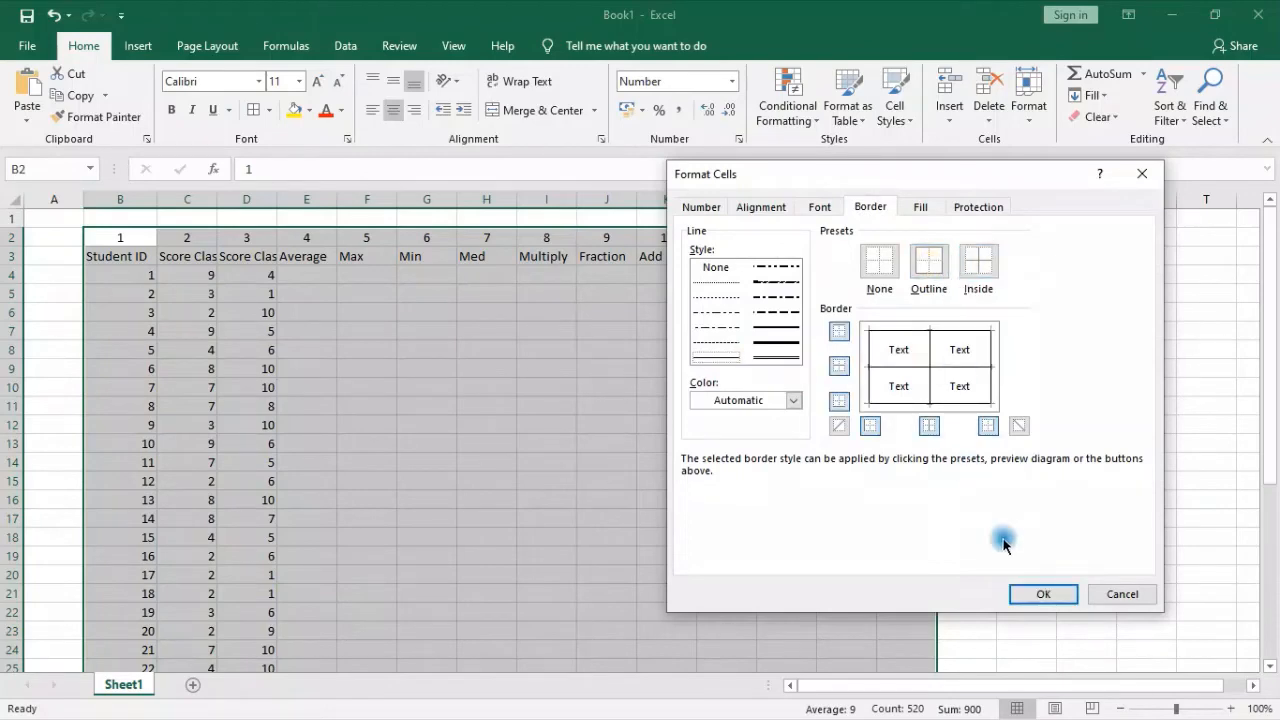
click(1032, 588)
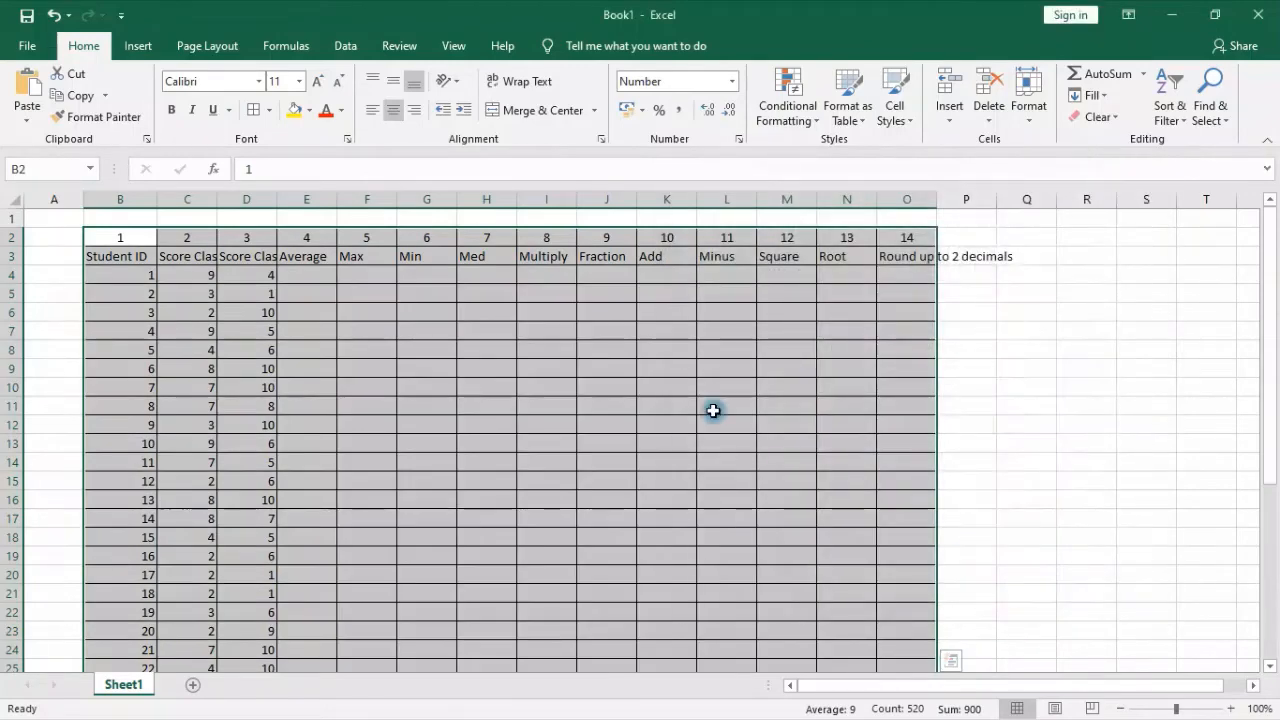
Change the left, inner vertical and right borders of B2:O39 to a thicker solid line
click(266, 111)
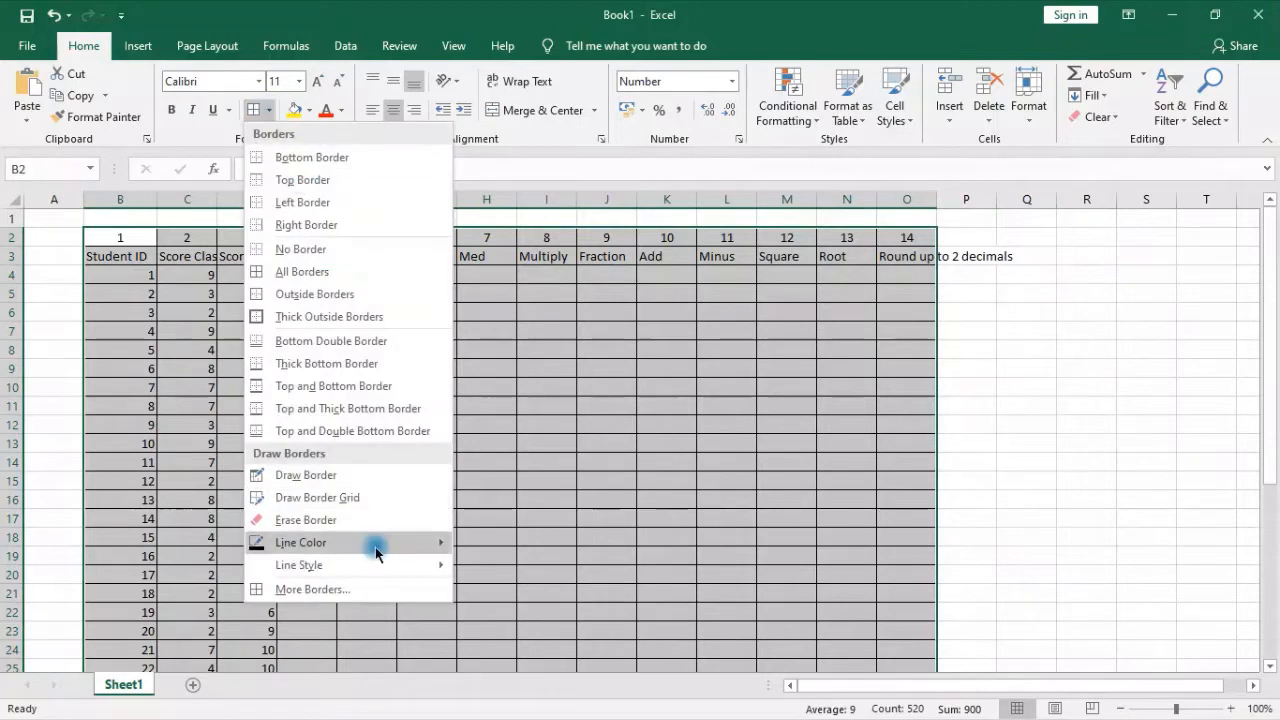
click(340, 596)
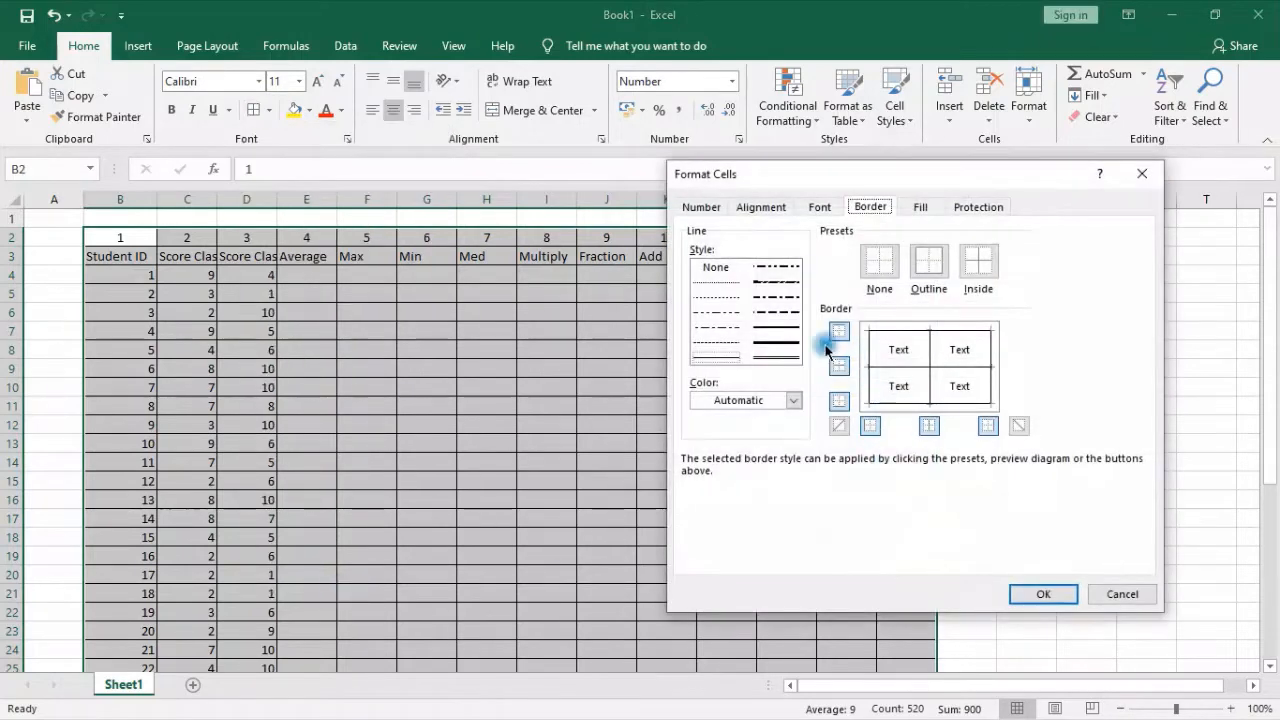
click(770, 332)
click(867, 345)
click(929, 349)
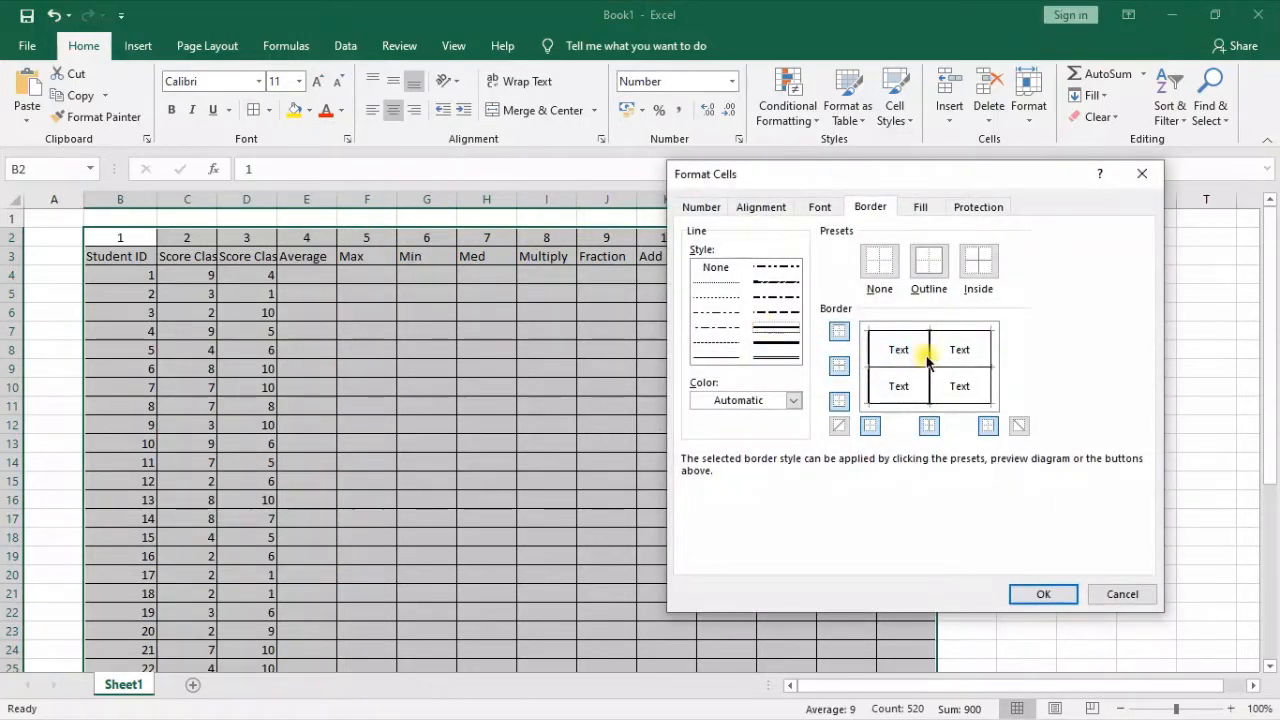
click(990, 352)
click(1043, 593)
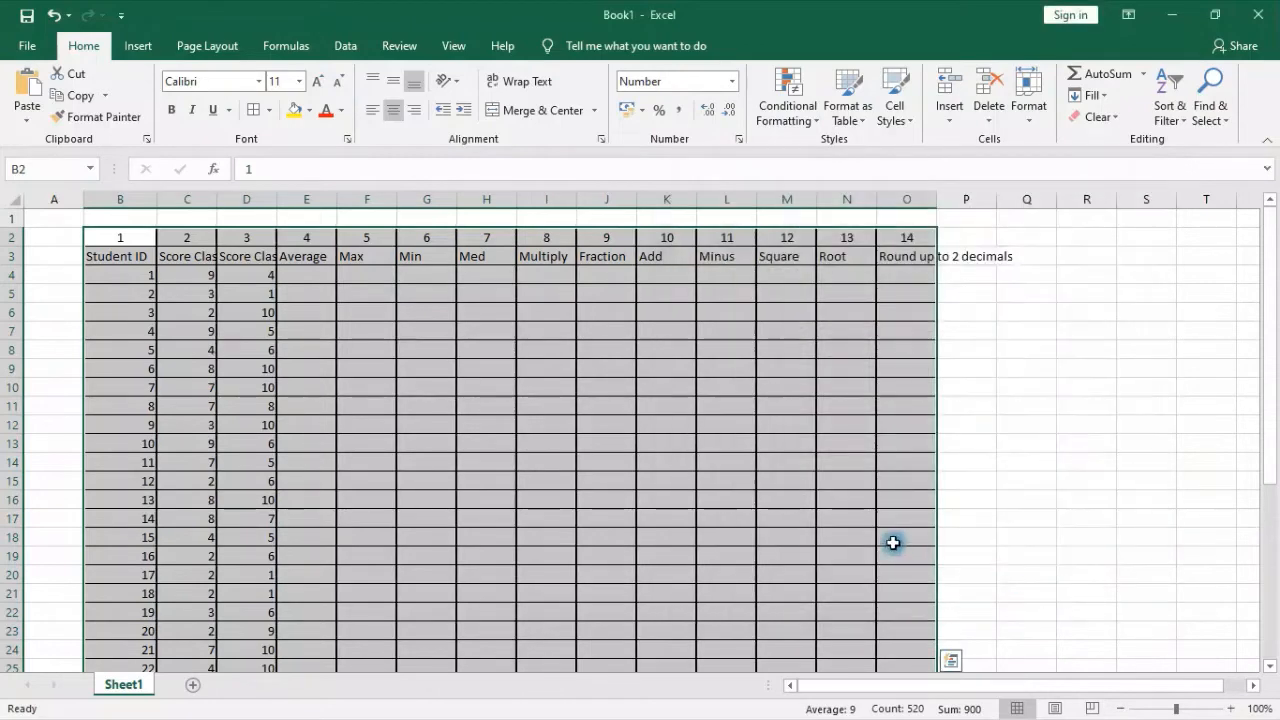
click(893, 538)
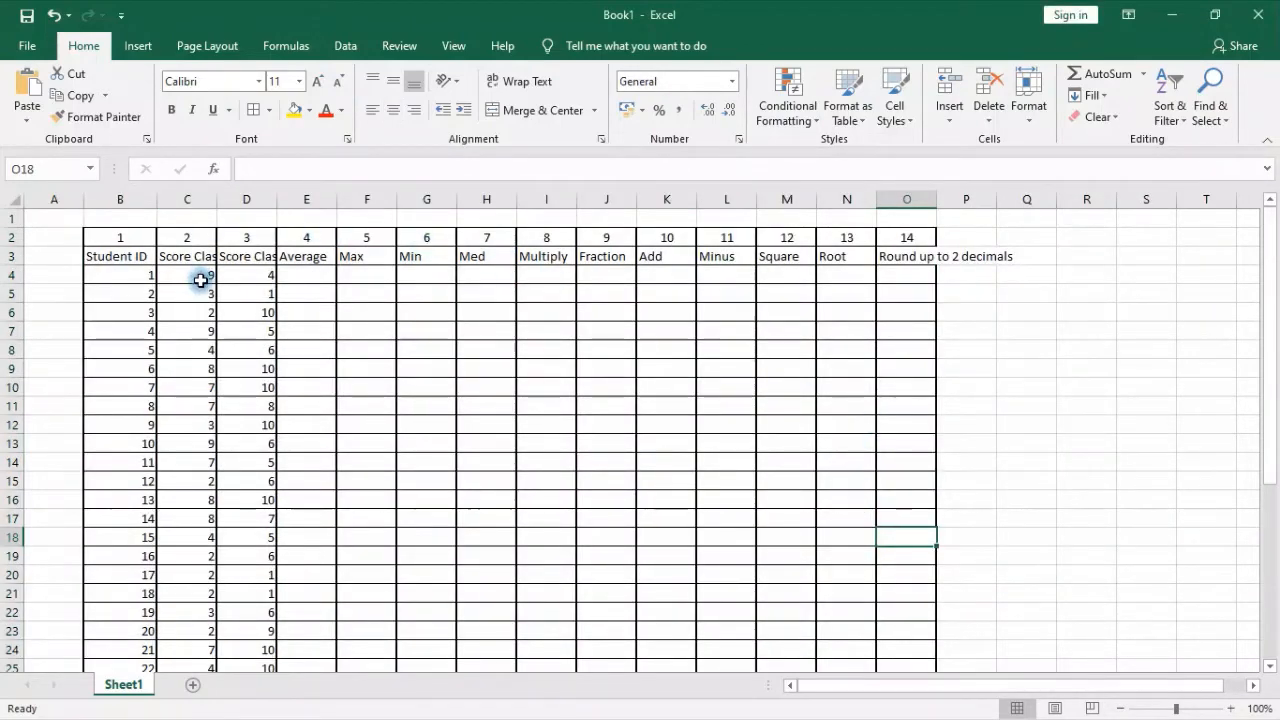
click(112, 200)
drag(241, 208, 907, 212)
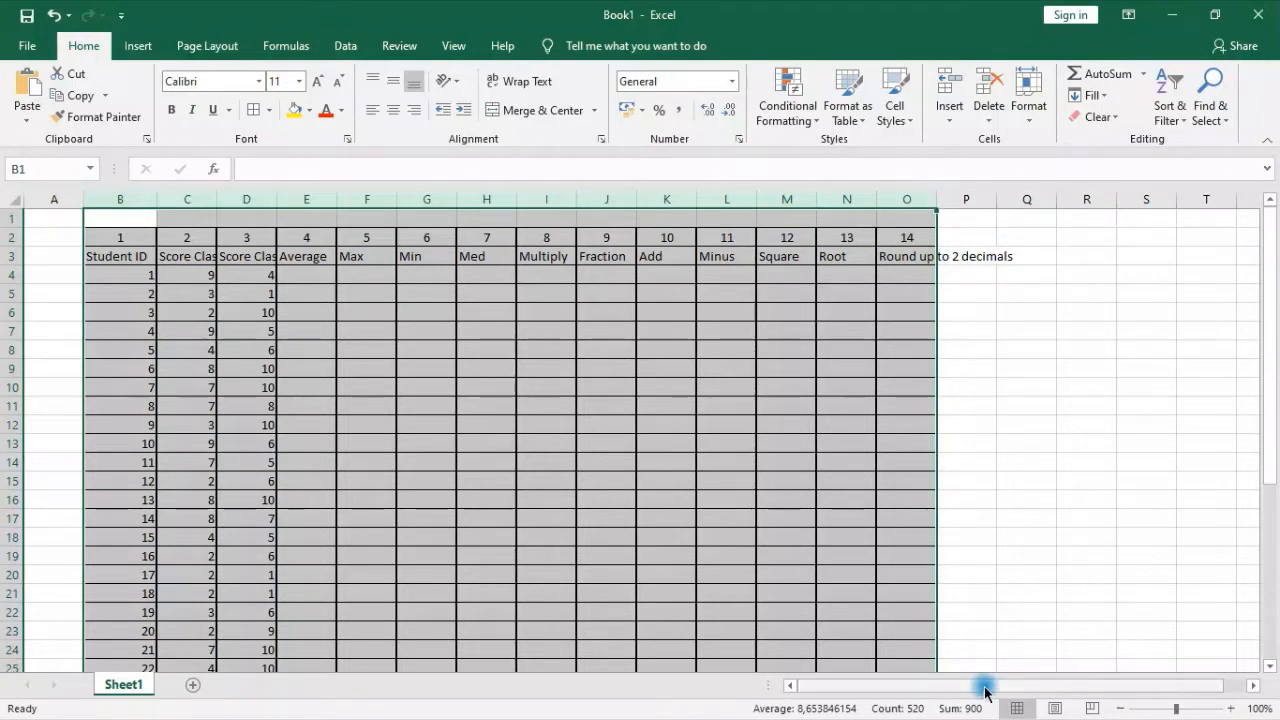
click(1026, 538)
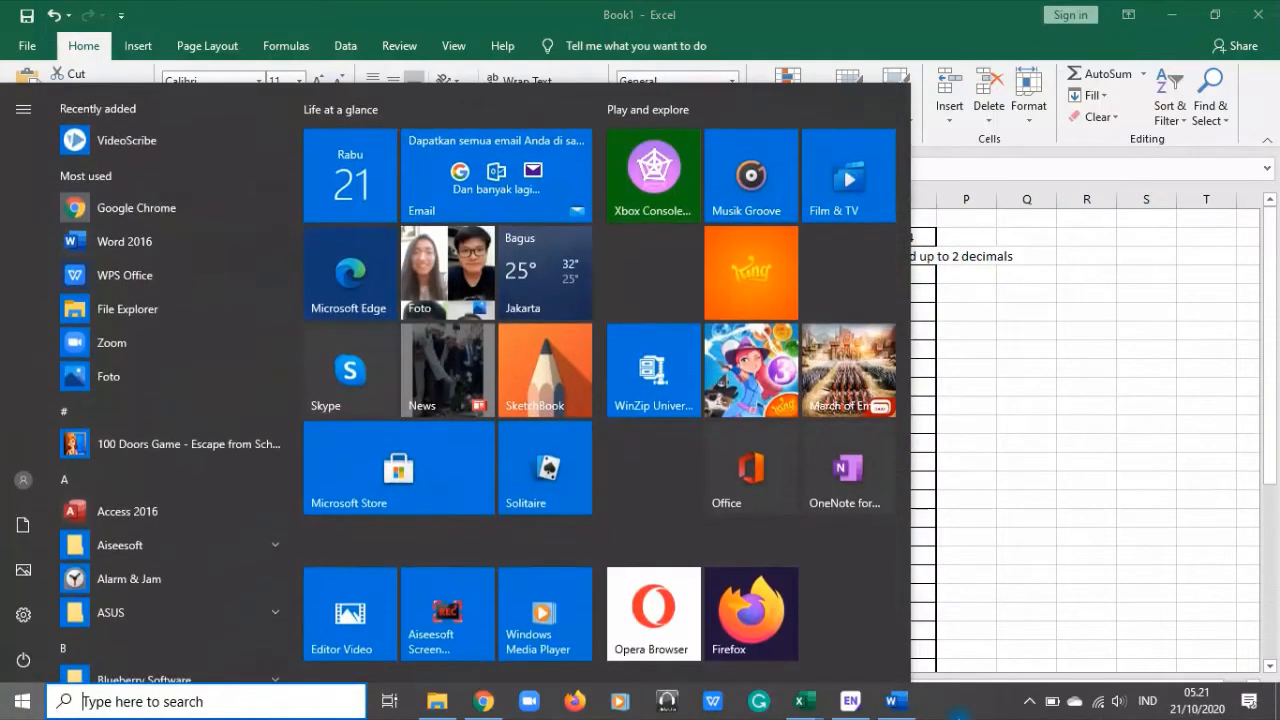
click(1030, 704)
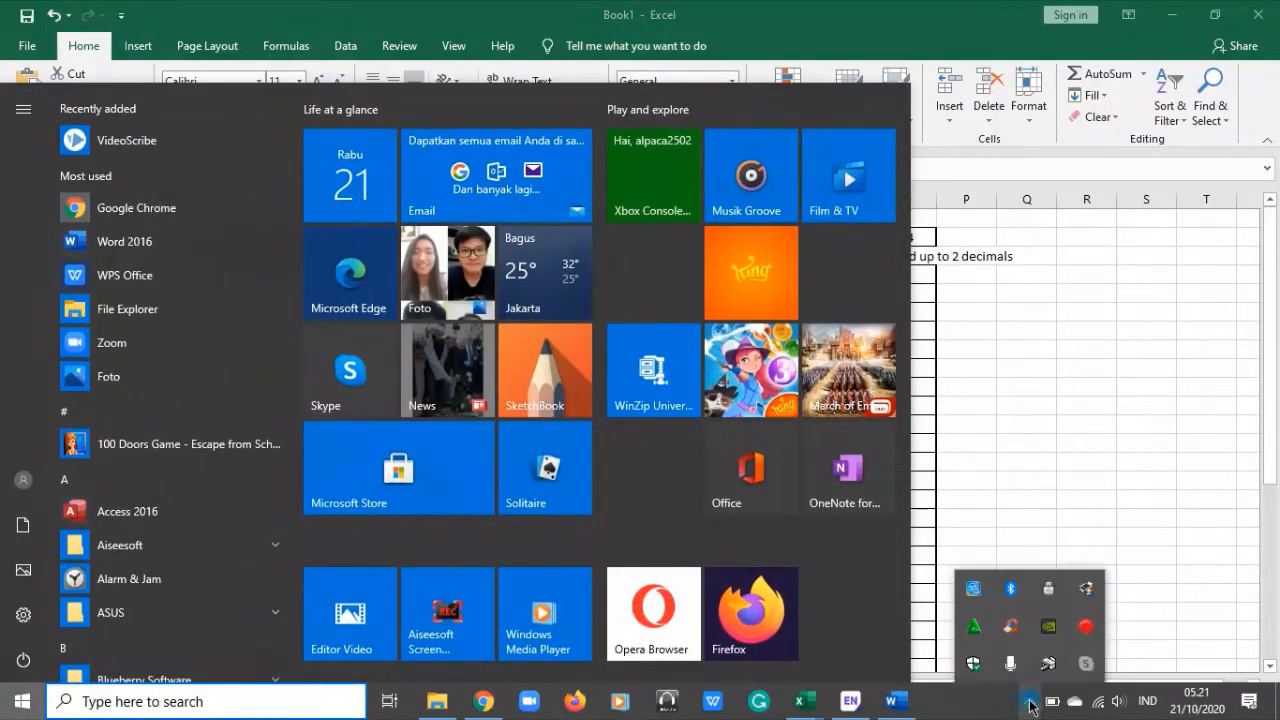
click(1109, 377)
Widen columns B through O equally so that the Score Class A and Score Class B headers fit
drag(121, 203, 966, 200)
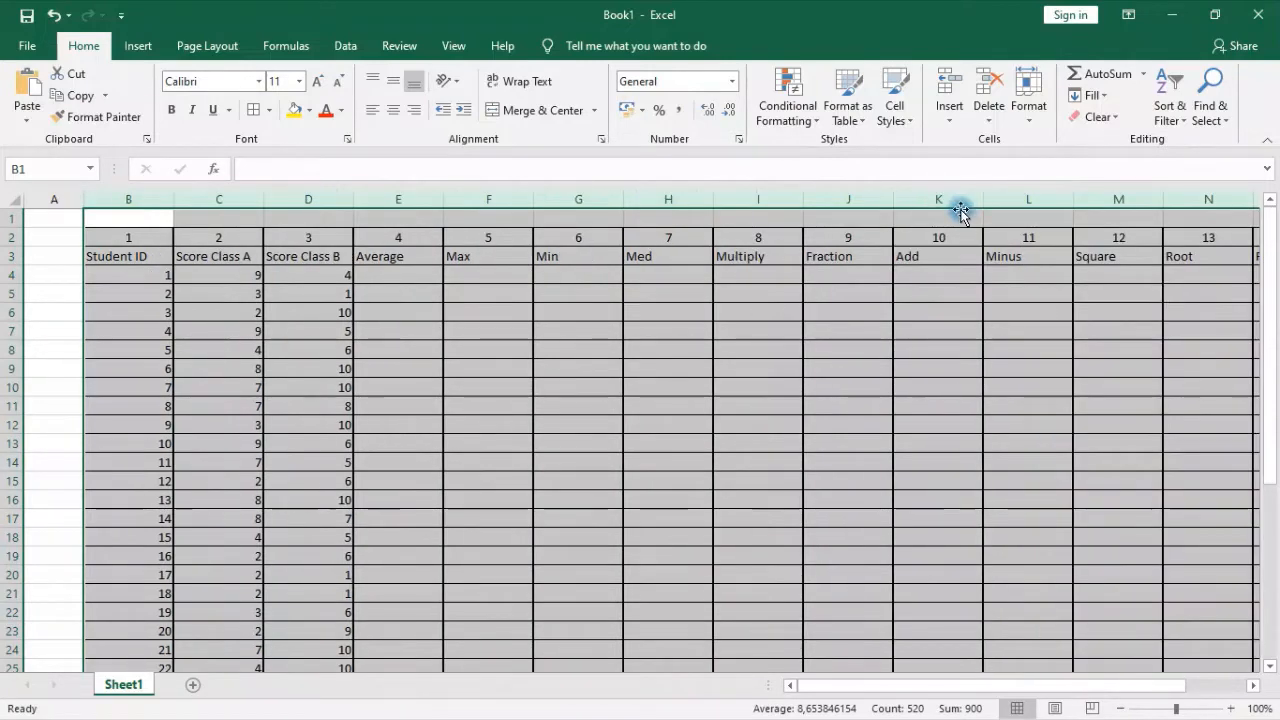
drag(818, 686, 832, 686)
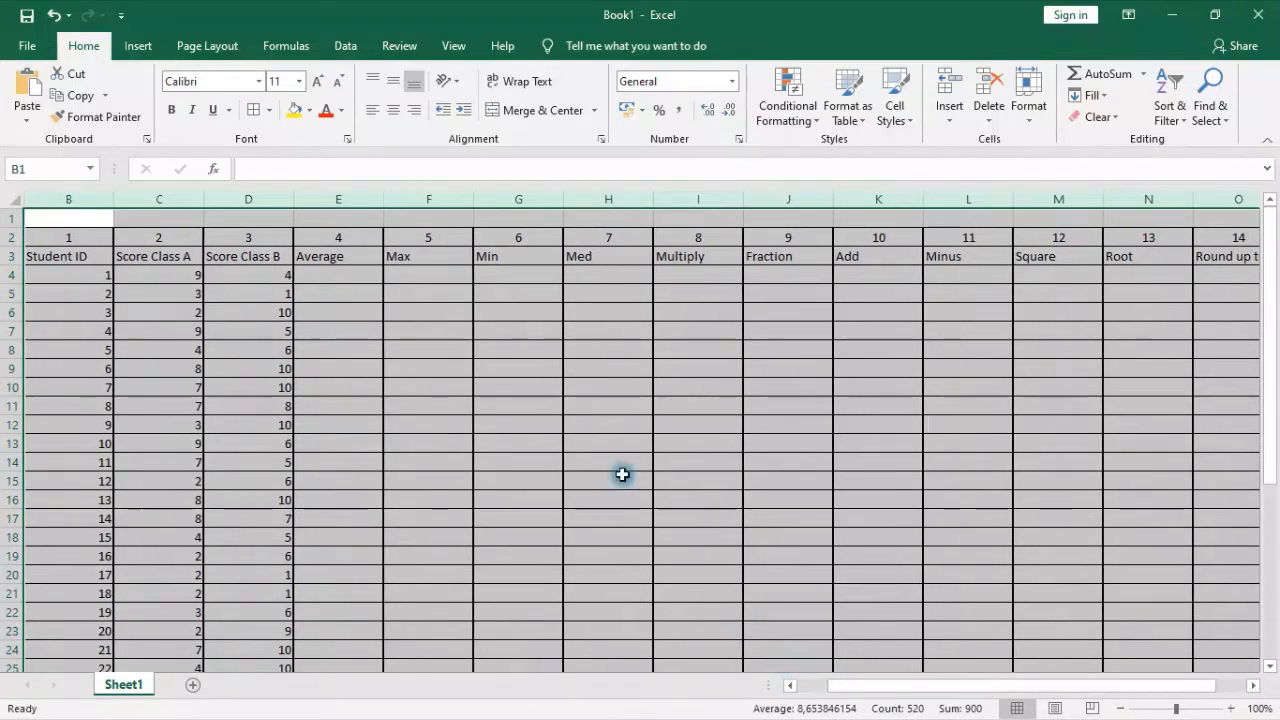
click(508, 384)
Center the contents of the Student ID column B horizontally
click(58, 256)
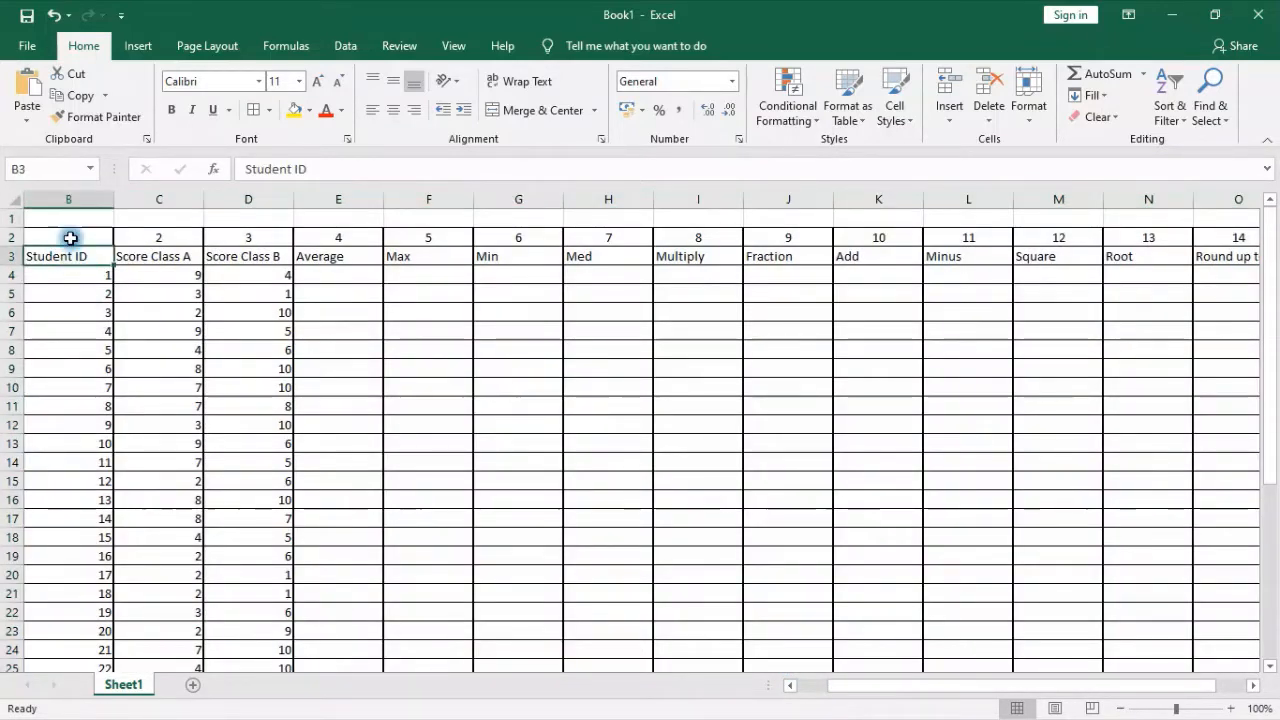
click(68, 200)
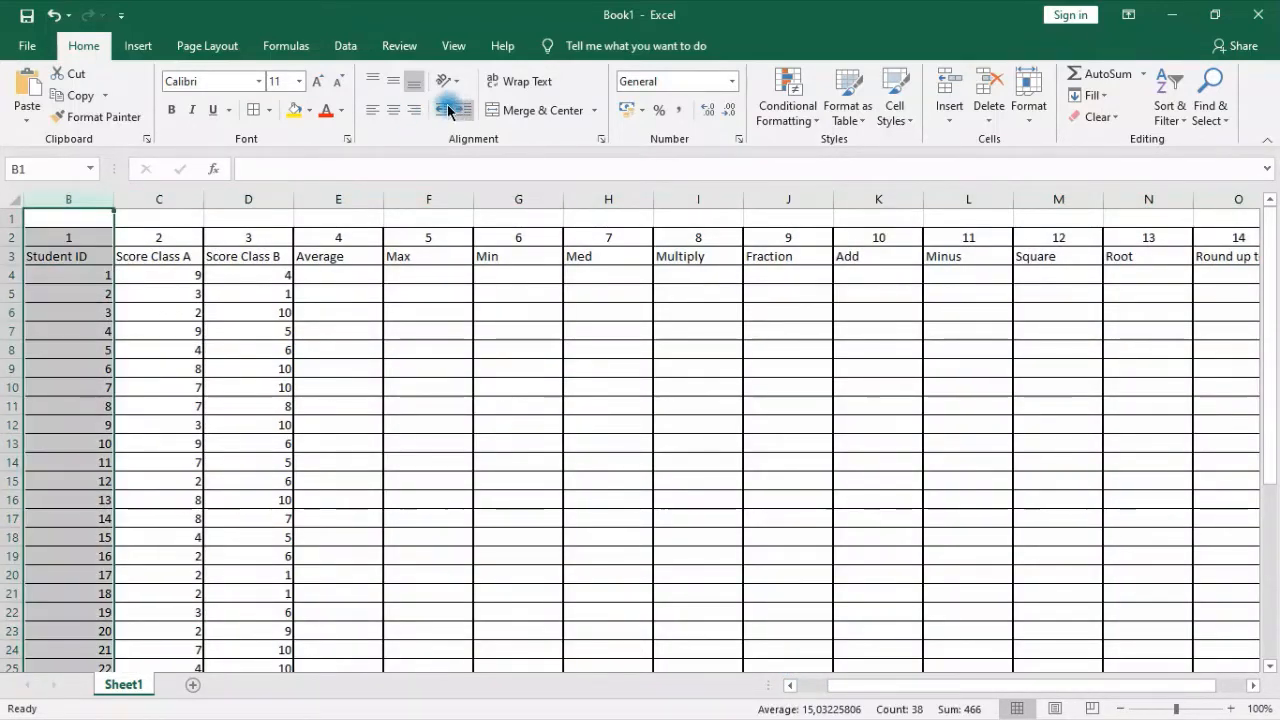
click(395, 108)
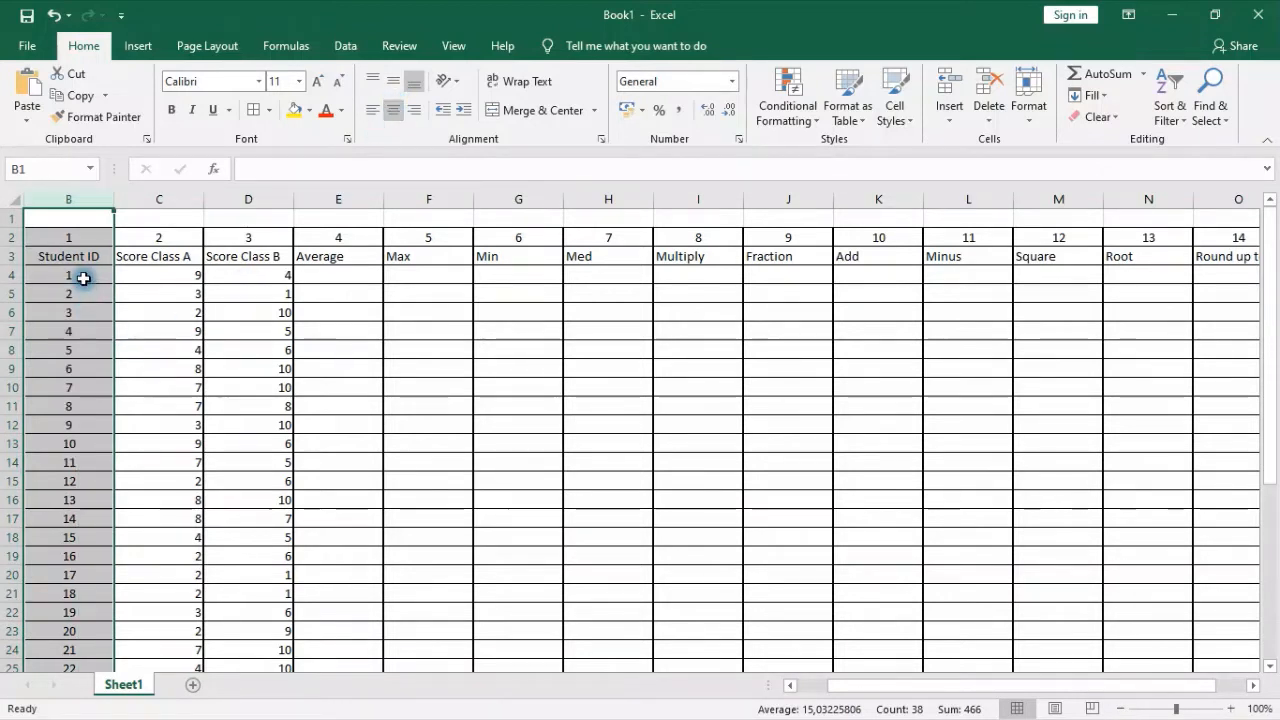
click(257, 443)
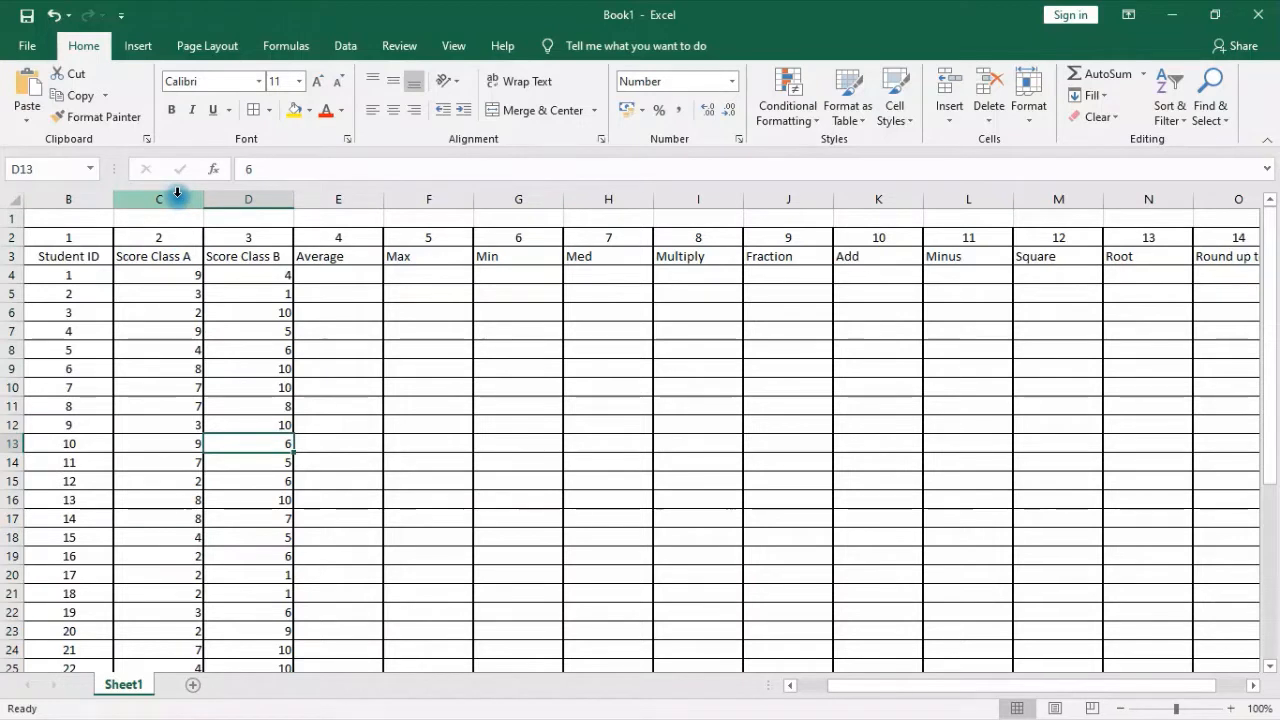
Apply the Number format to the Score Class A and Score Class B columns, C and D, and center their contents
click(184, 269)
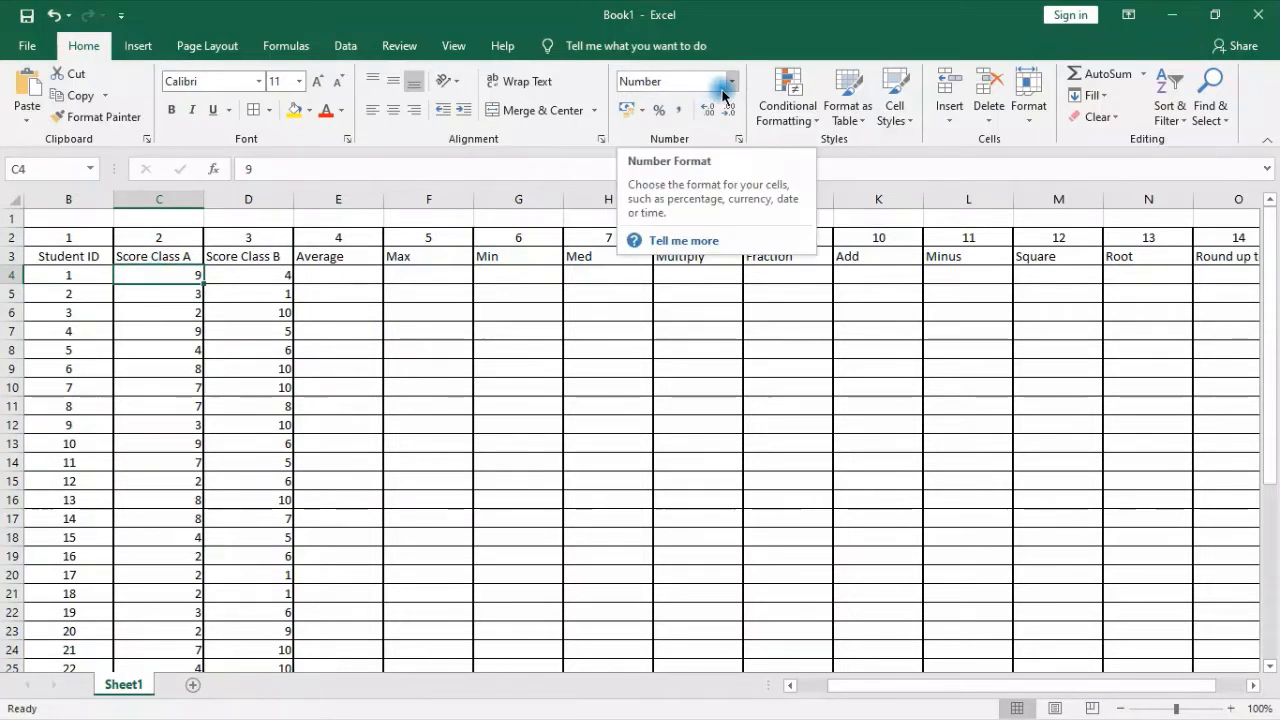
click(251, 279)
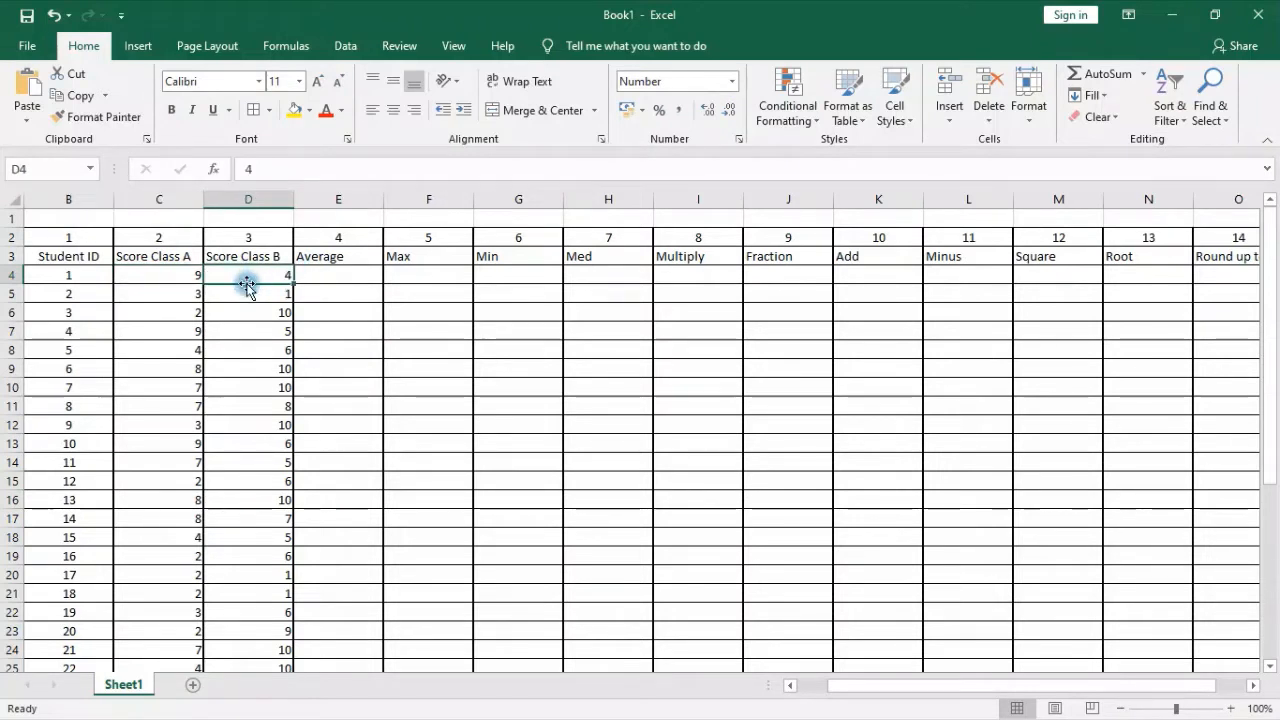
click(144, 271)
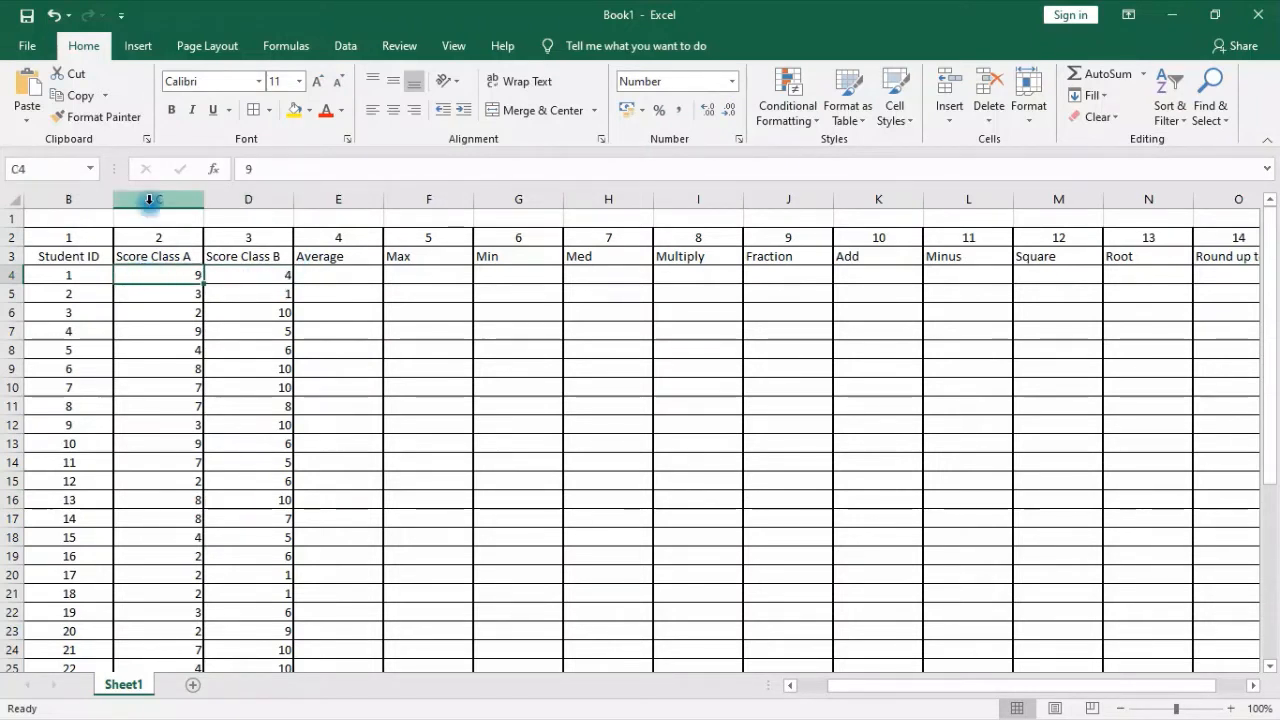
drag(155, 200, 251, 200)
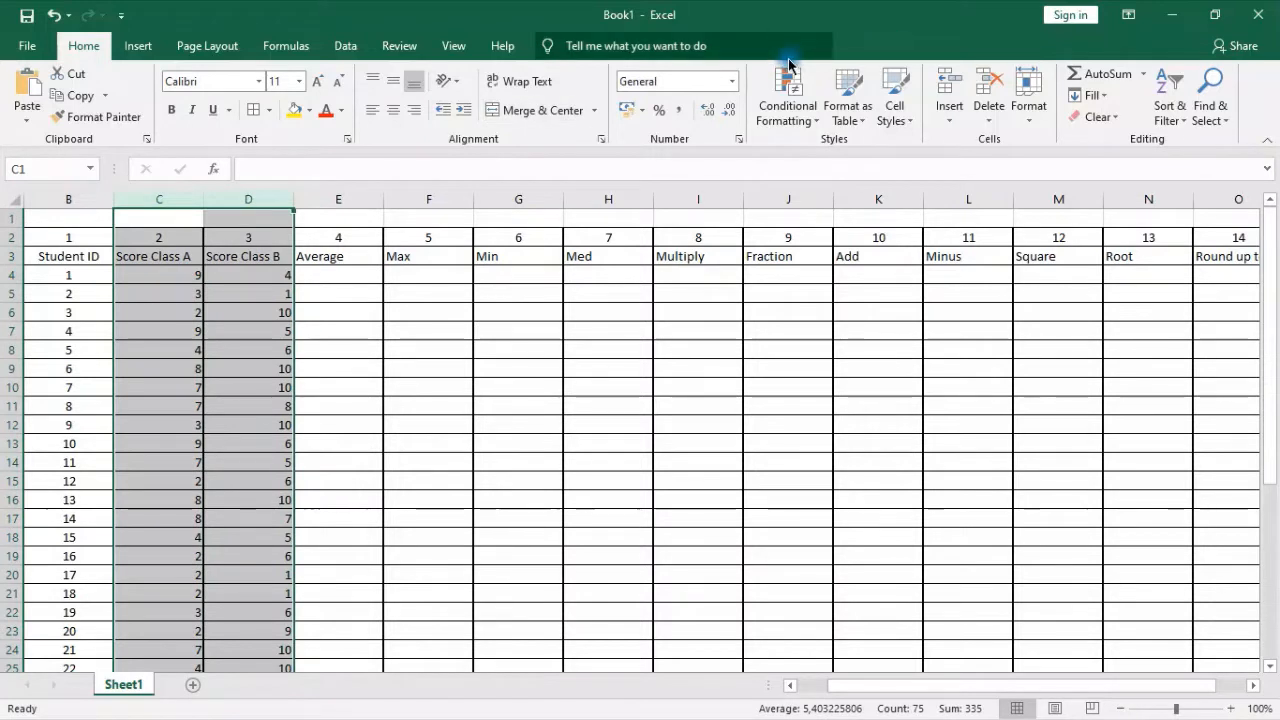
click(731, 81)
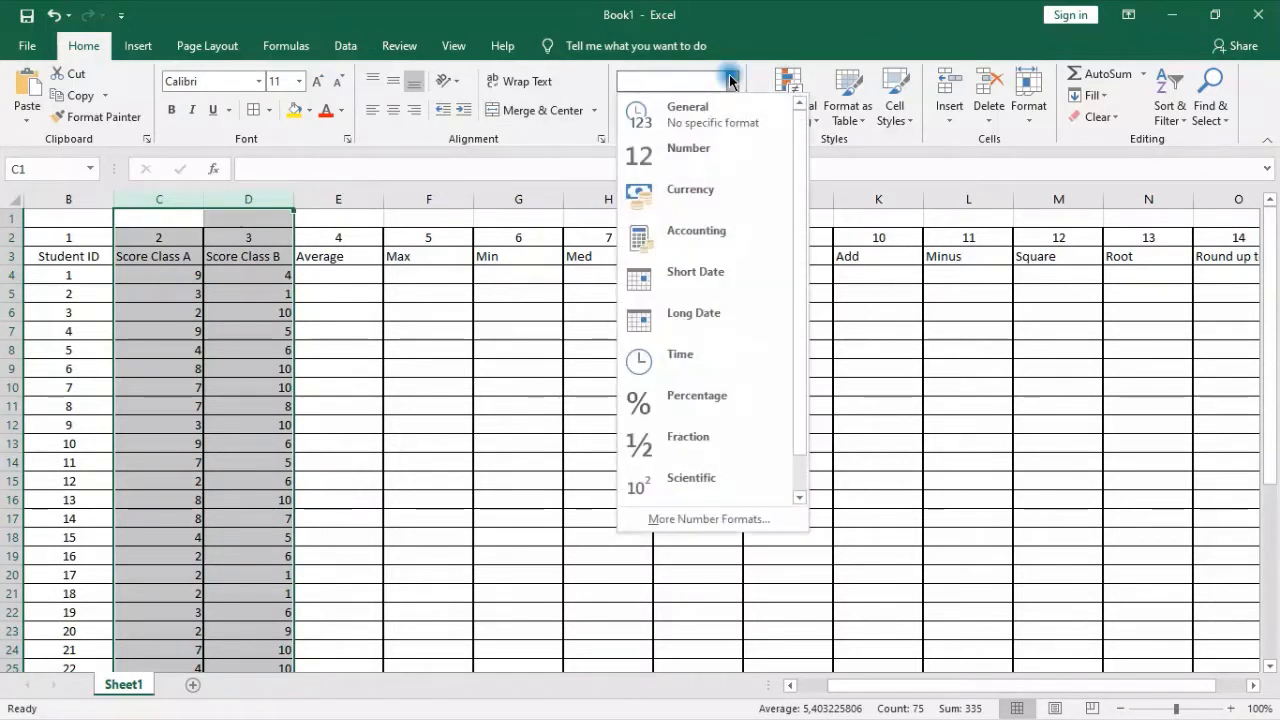
click(662, 155)
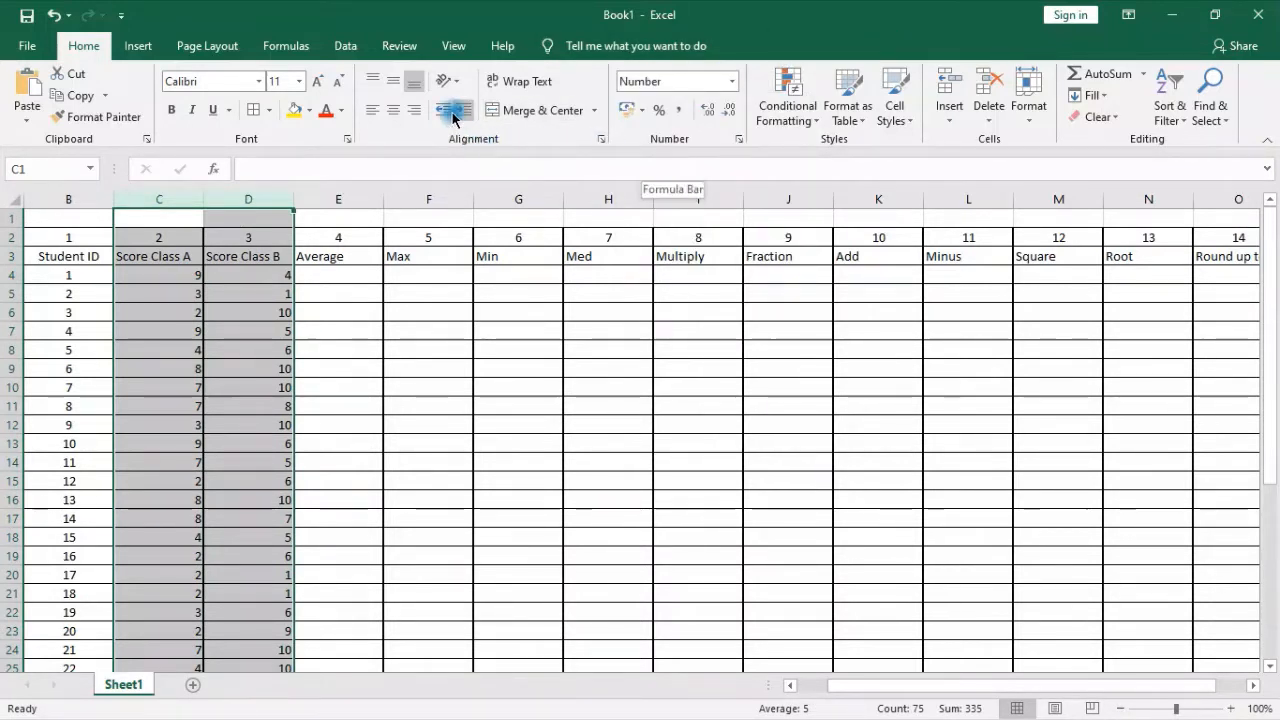
click(393, 110)
click(368, 256)
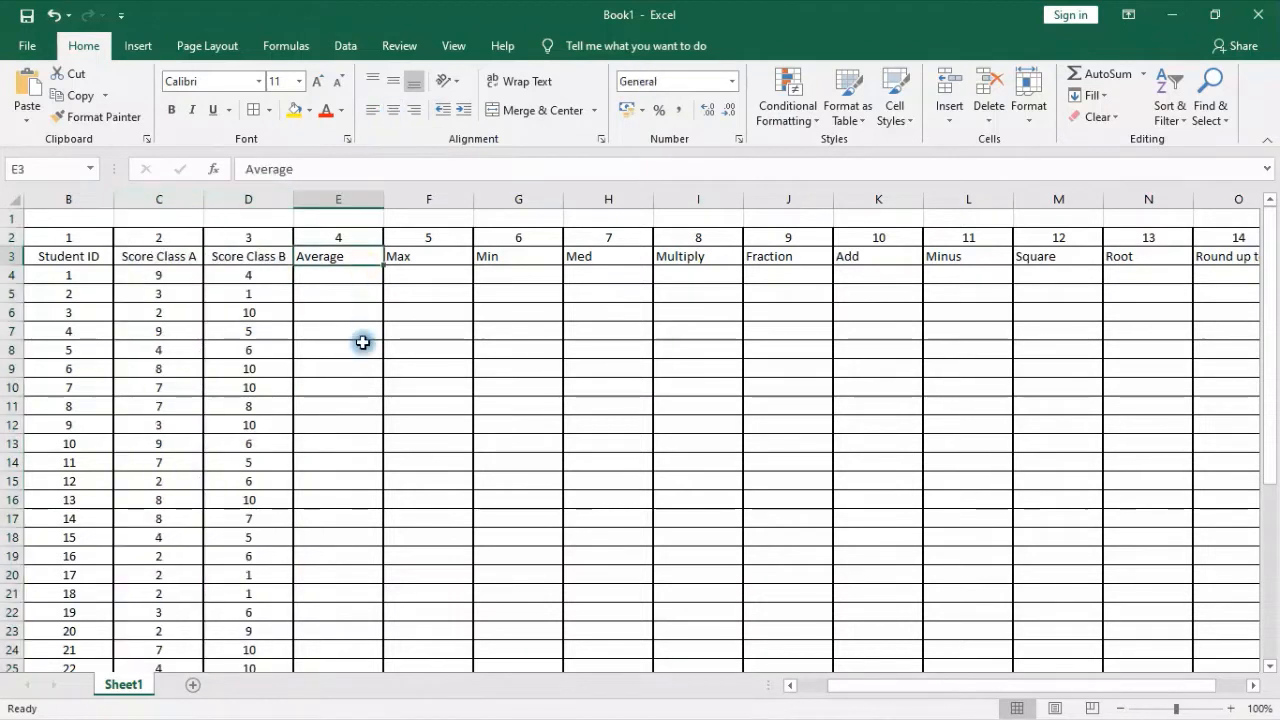
Check how the scores in C4, D4 and D9 are stored and inspect the number format of column C
click(152, 275)
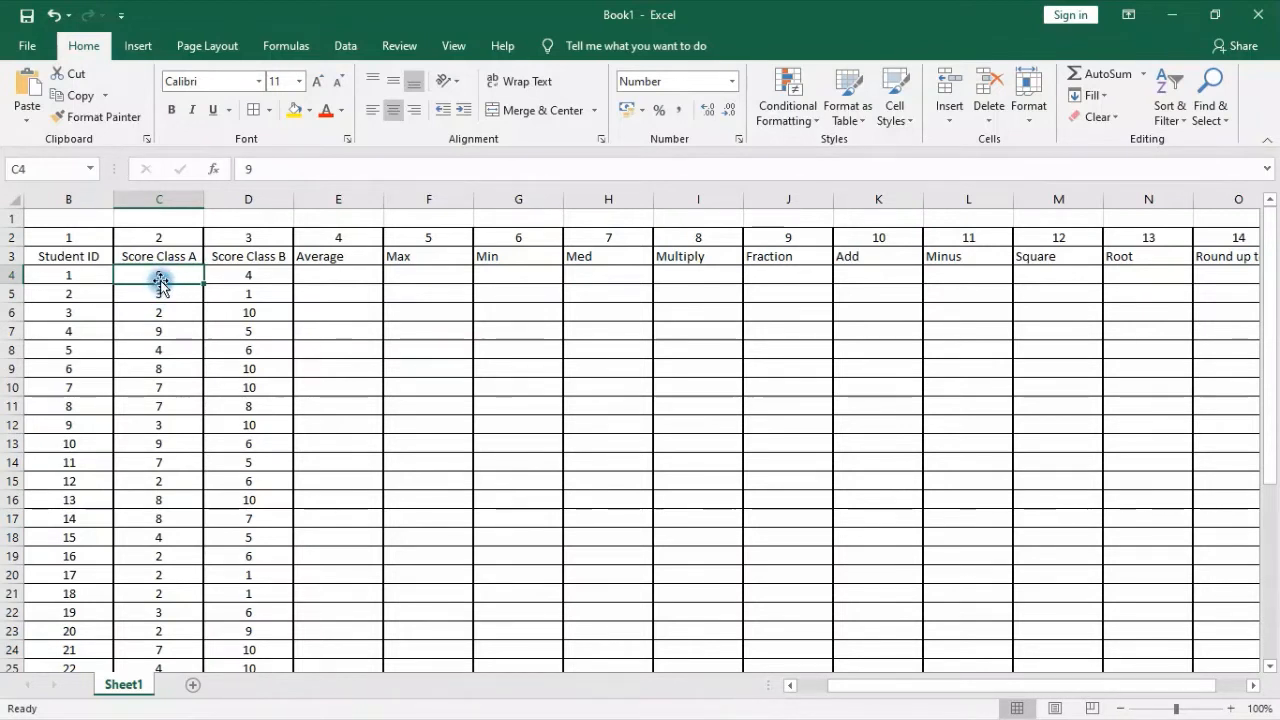
click(250, 283)
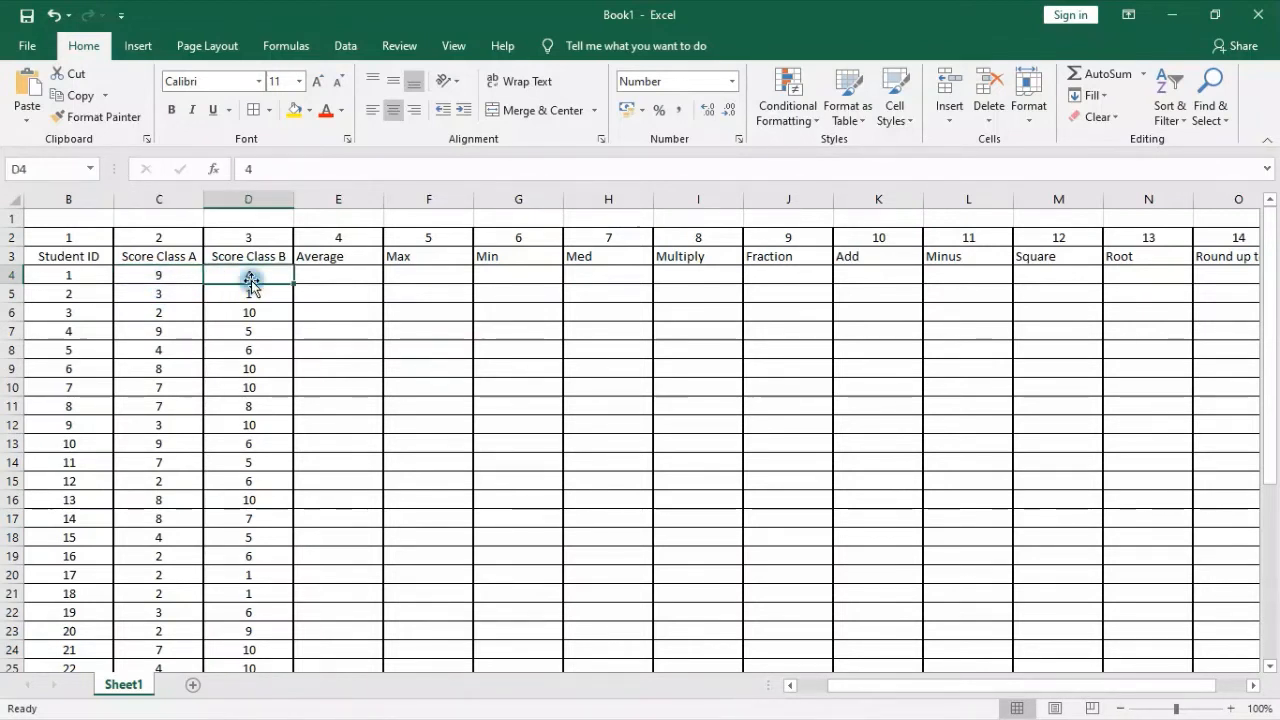
click(293, 168)
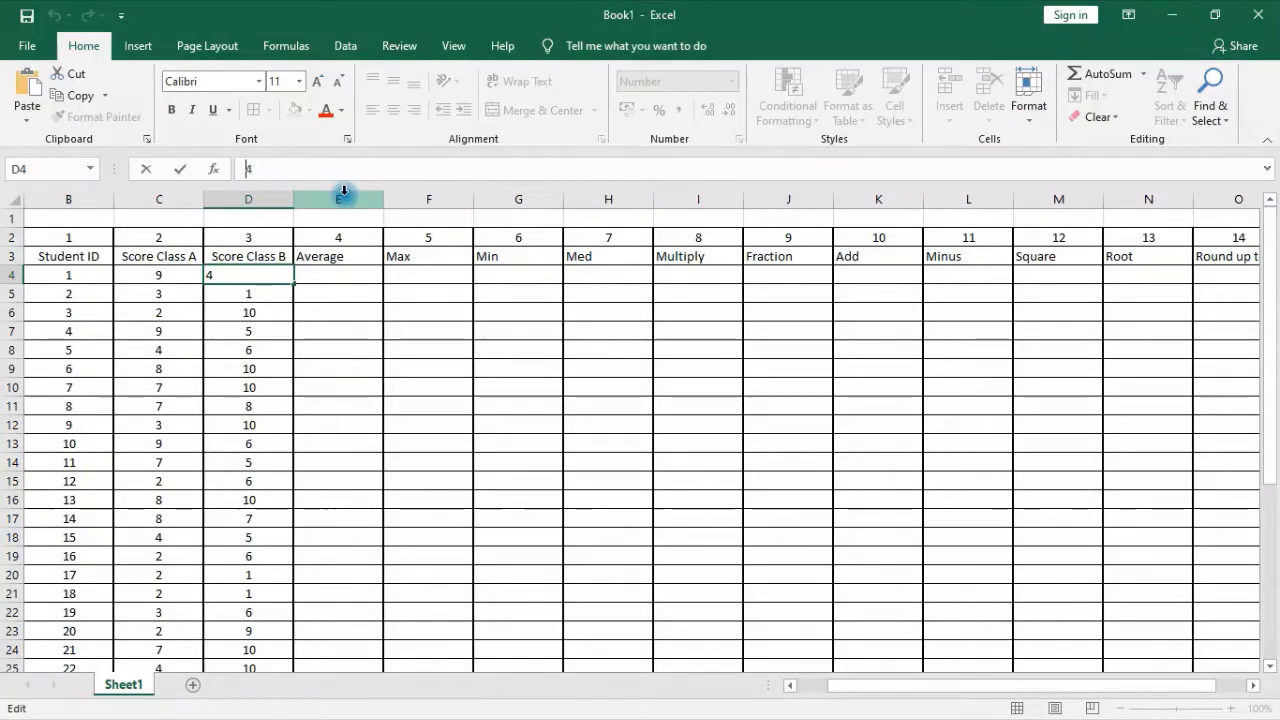
click(286, 364)
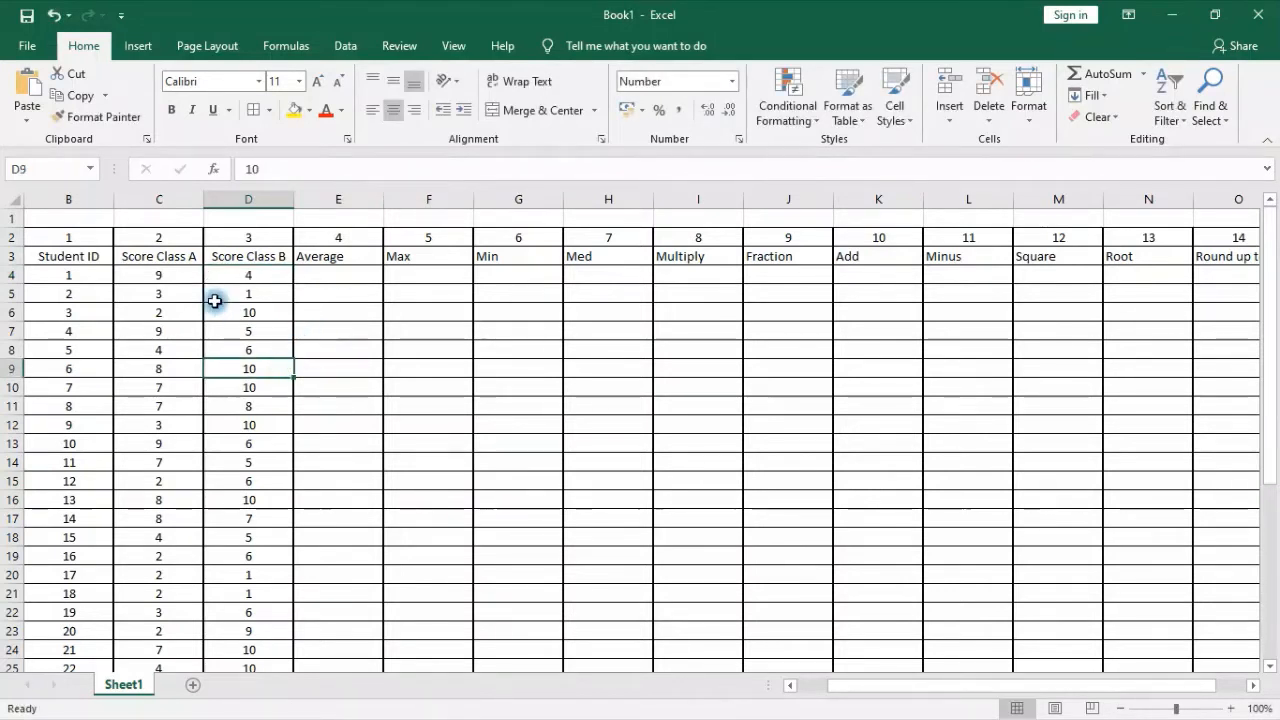
click(151, 197)
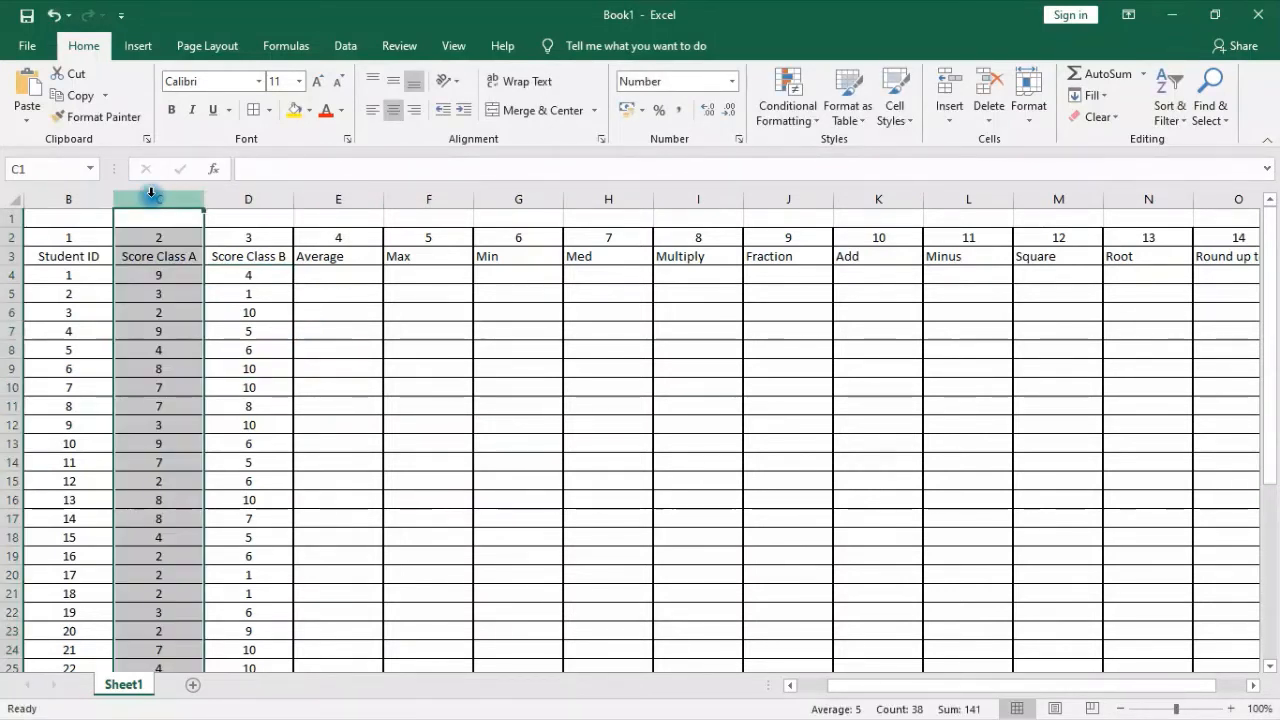
Check the student ID and the class A and B scores in row 4
click(274, 276)
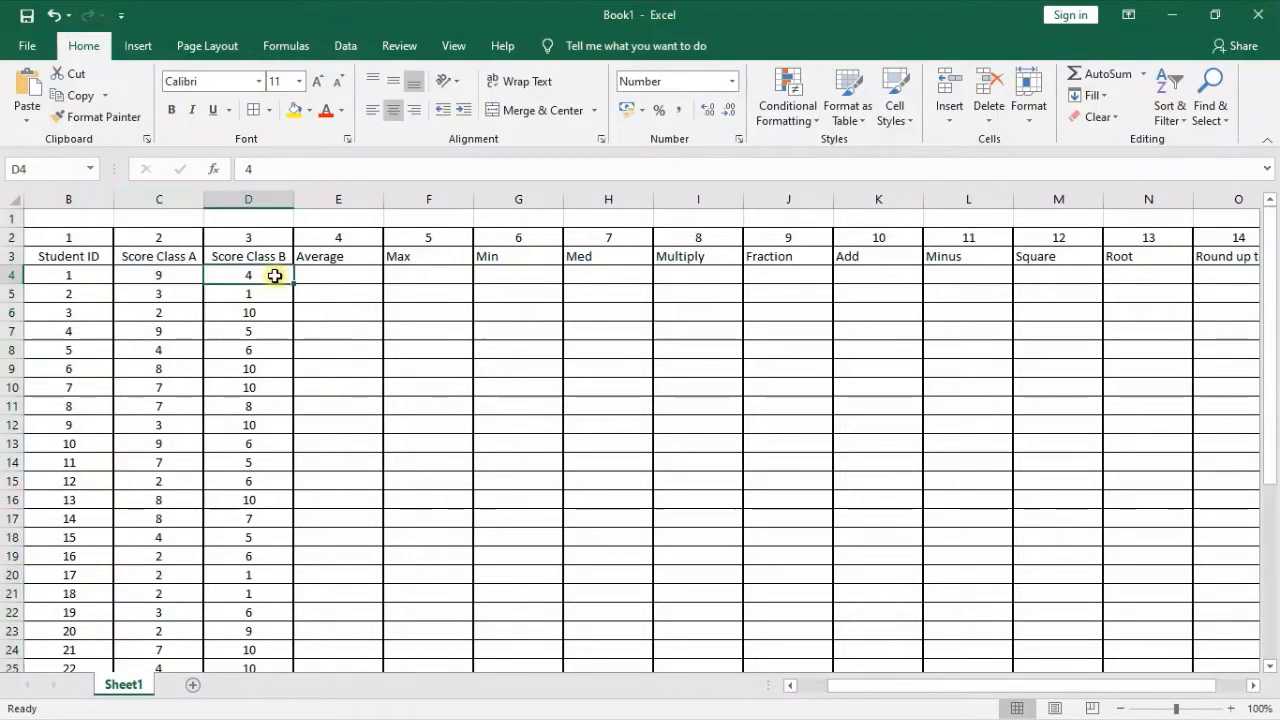
click(75, 277)
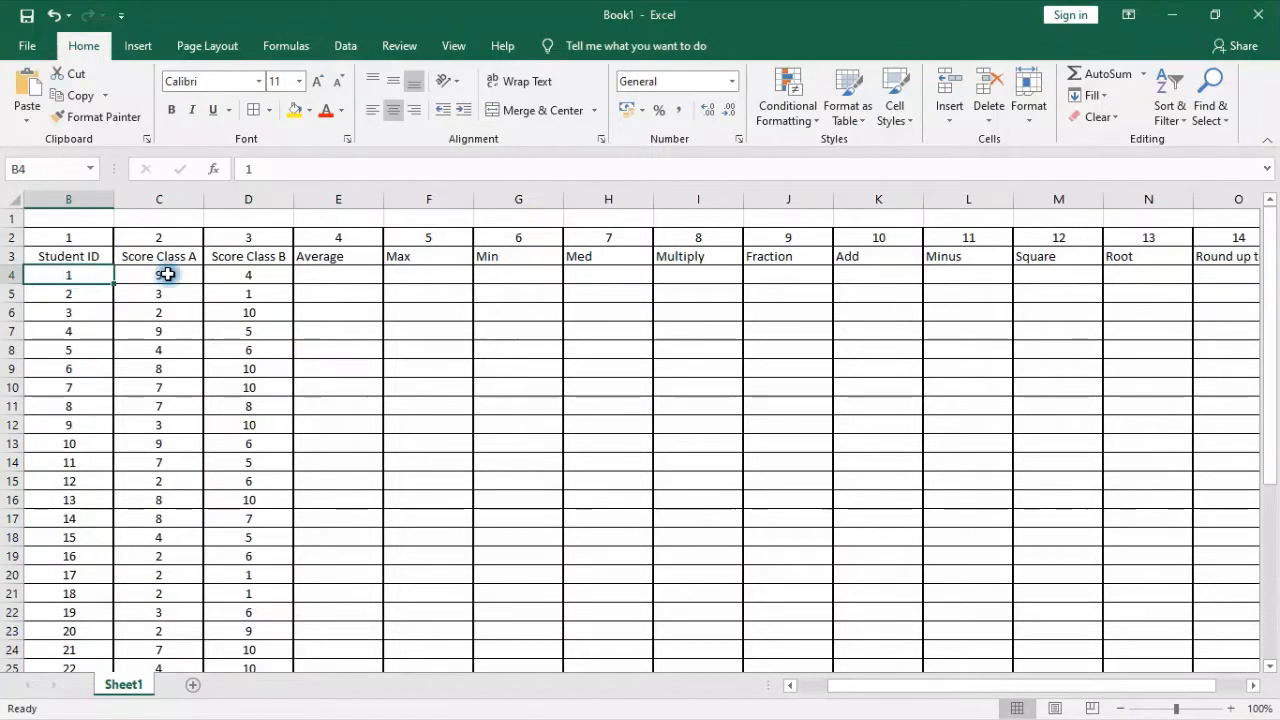
click(241, 277)
click(367, 270)
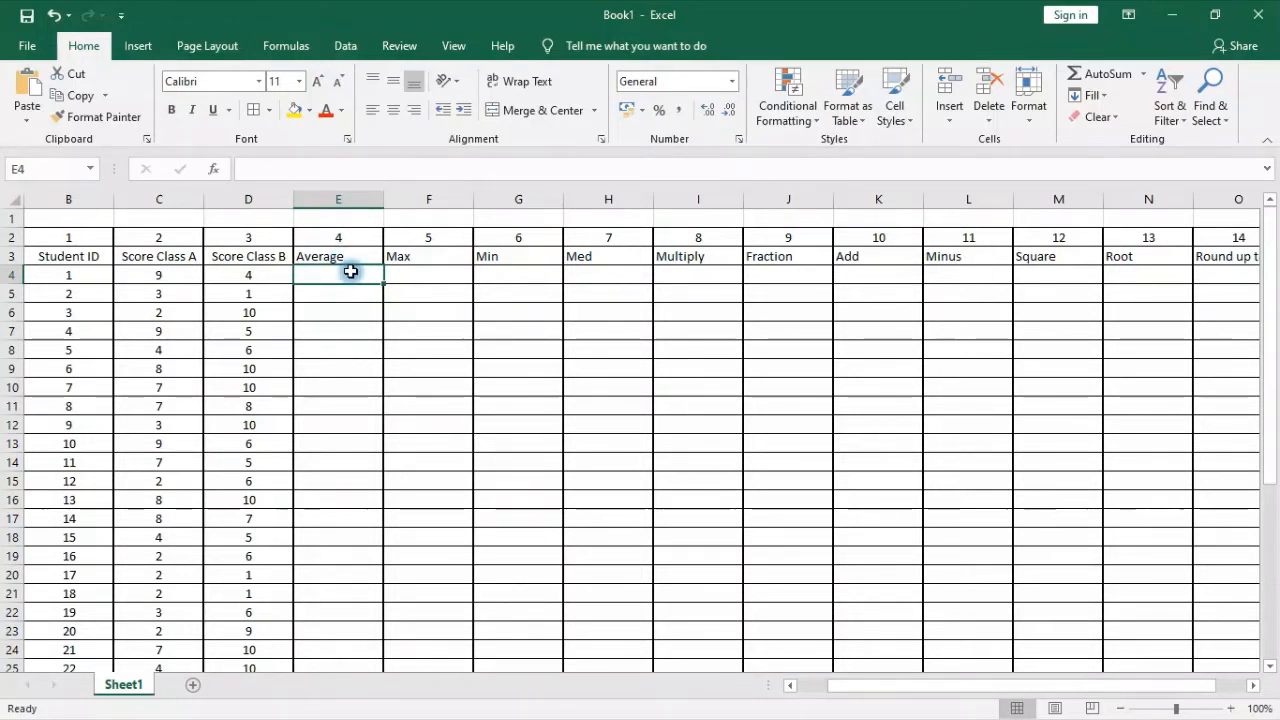
text(=)
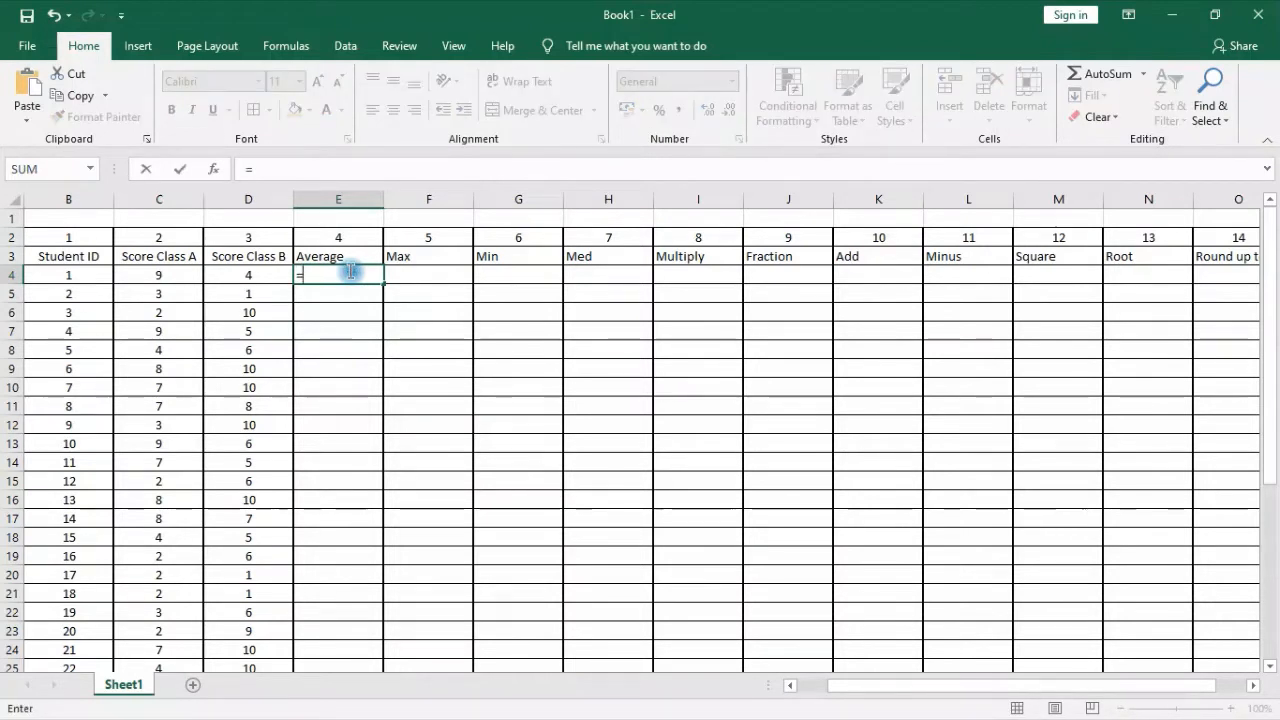
text(aver)
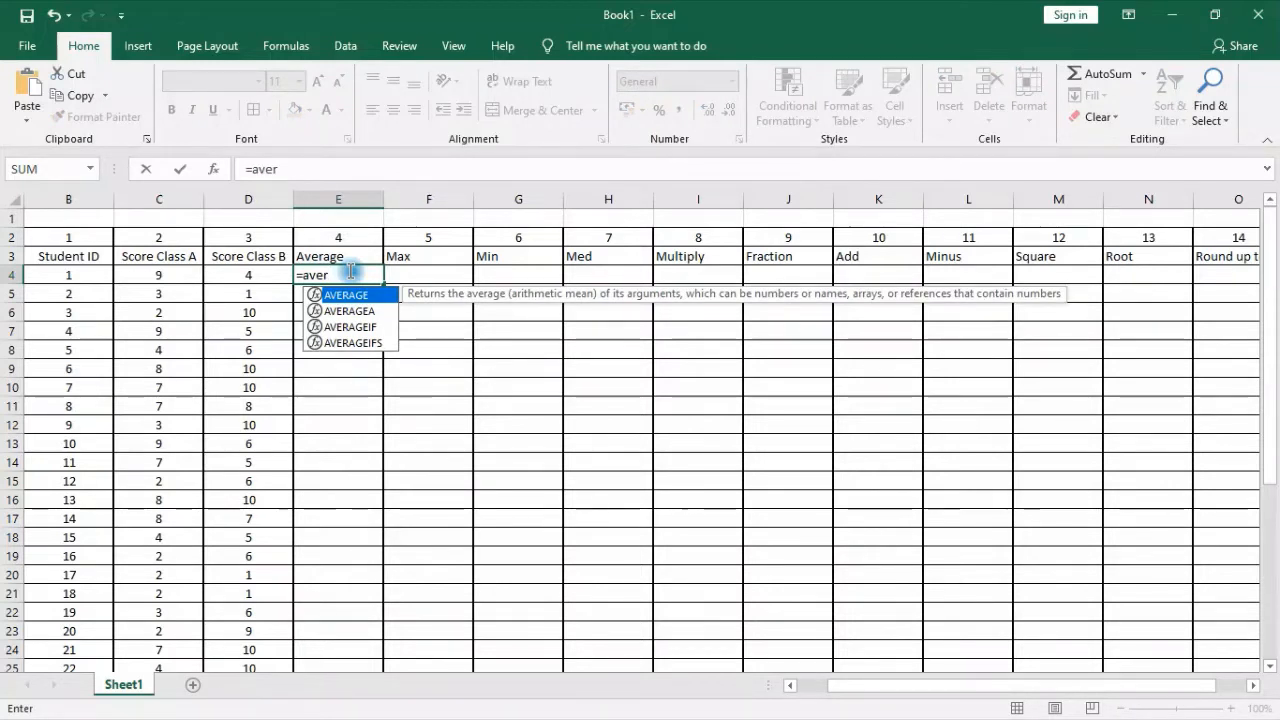
key(Tab)
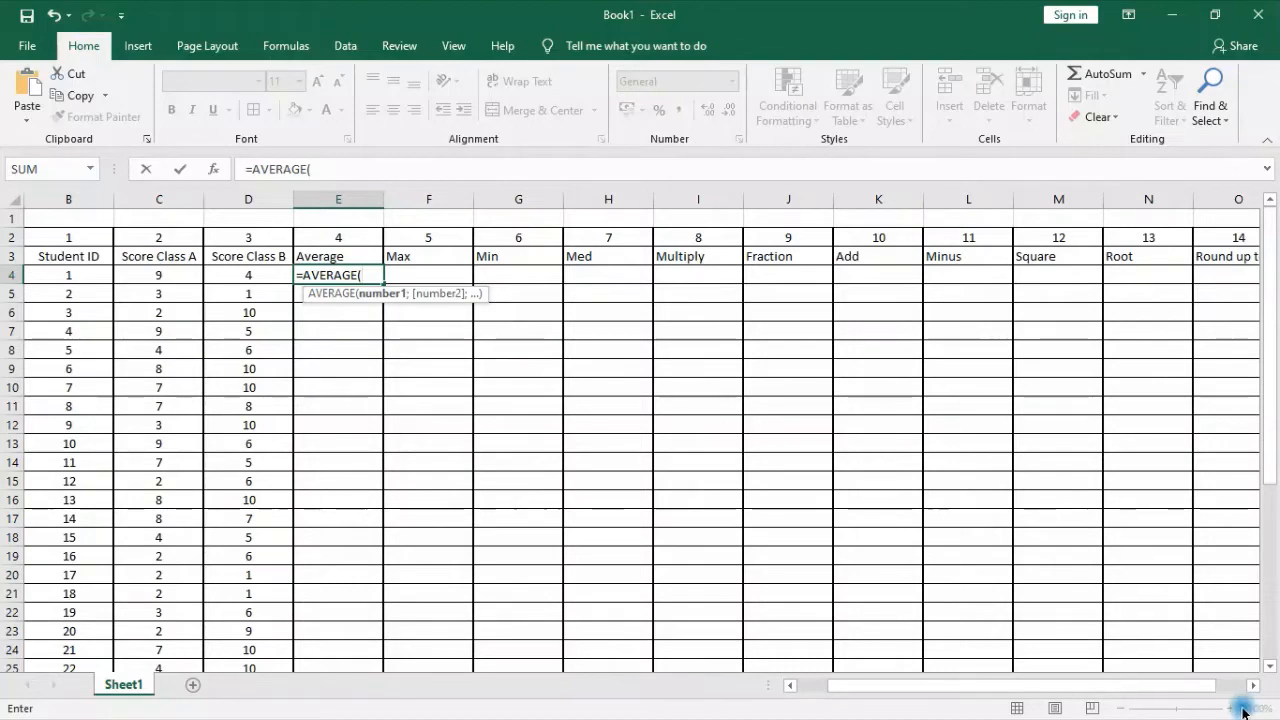
click(1068, 540)
key(Escape)
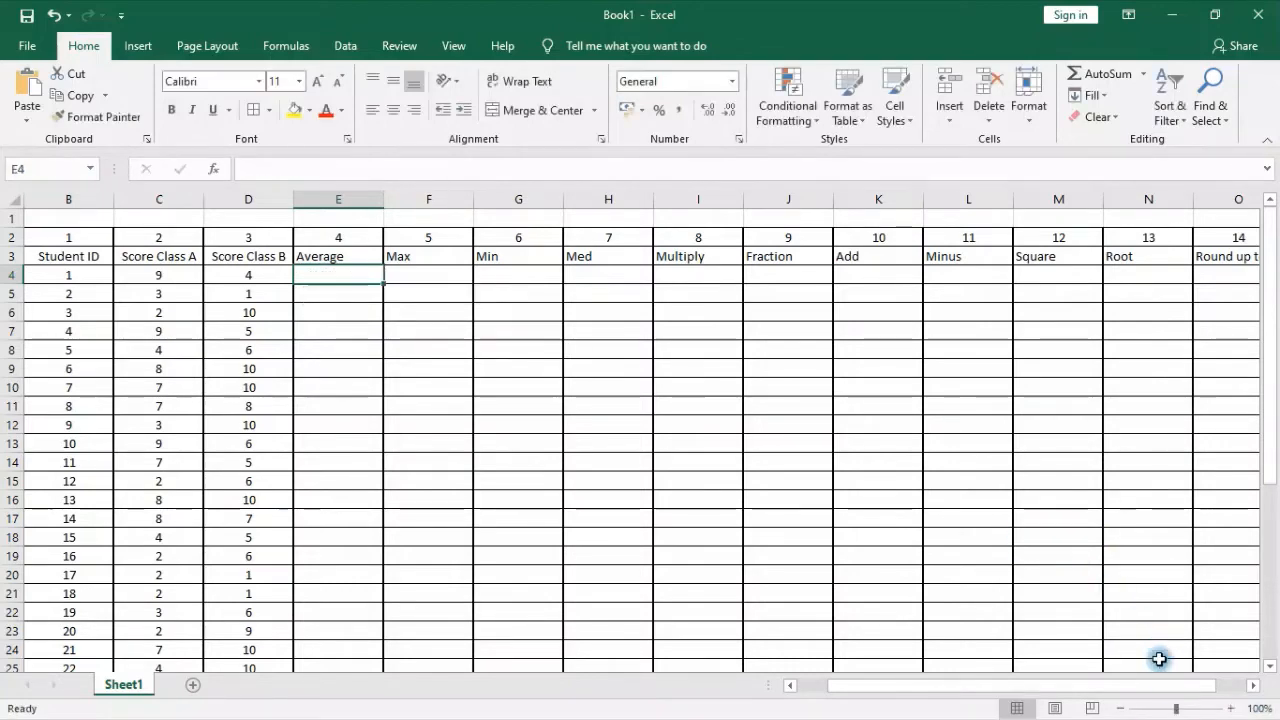
Enlarge the worksheet view to 160% with the table headers and the ID and score columns in view
click(1210, 708)
click(1210, 708)
click(1210, 708)
click(1210, 708)
click(1210, 708)
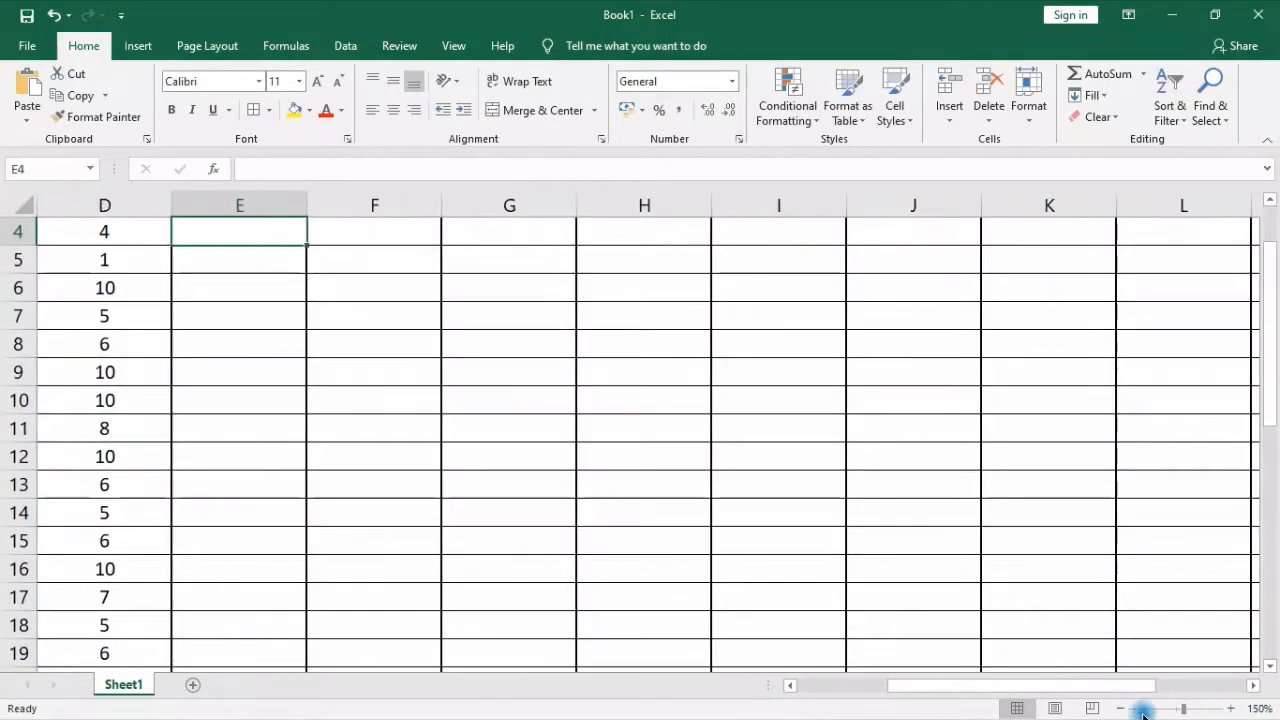
click(1231, 708)
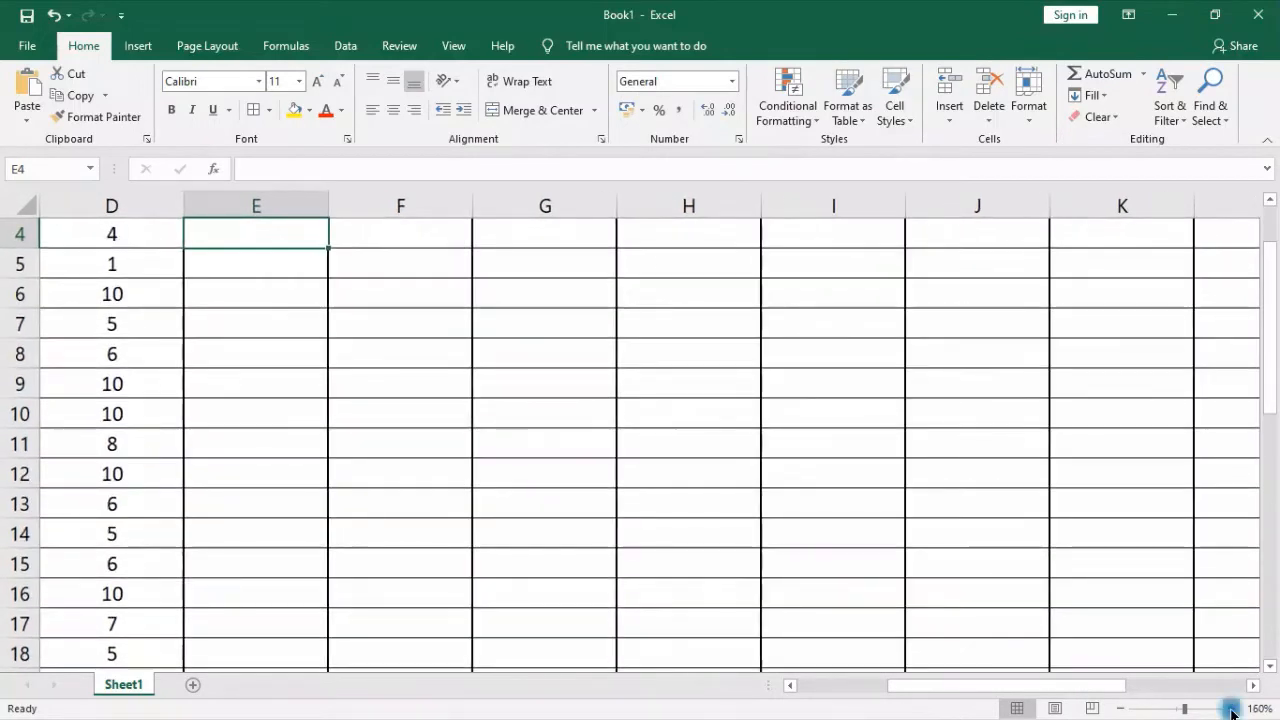
drag(1043, 685, 809, 687)
scroll(677, 503, up, 1)
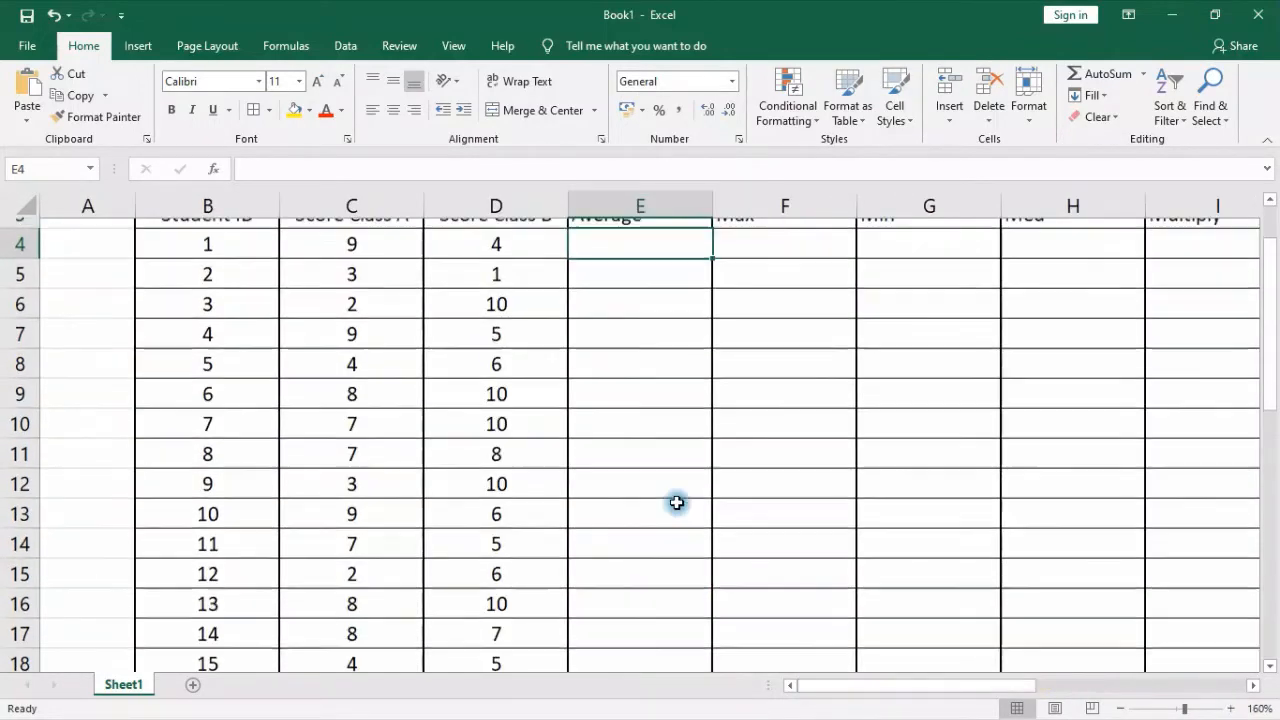
scroll(677, 503, up, 1)
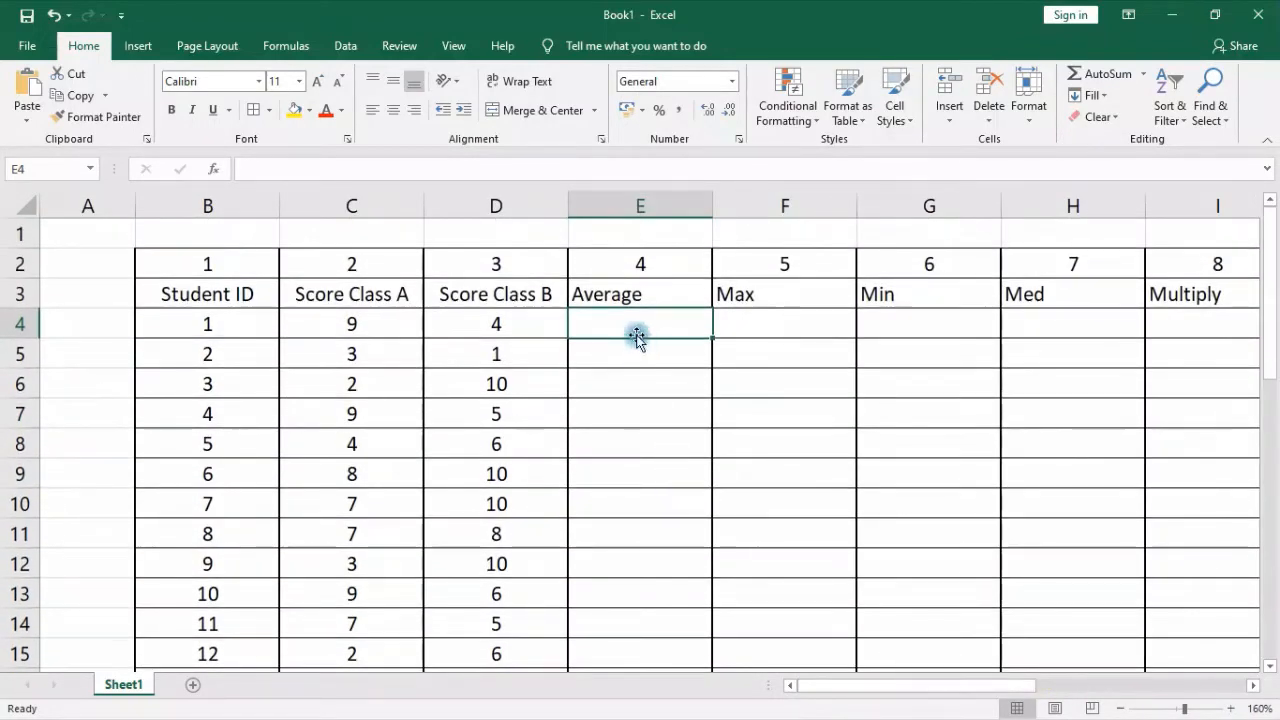
Enter an equals sign in E4, the first cell under the Average header
click(249, 172)
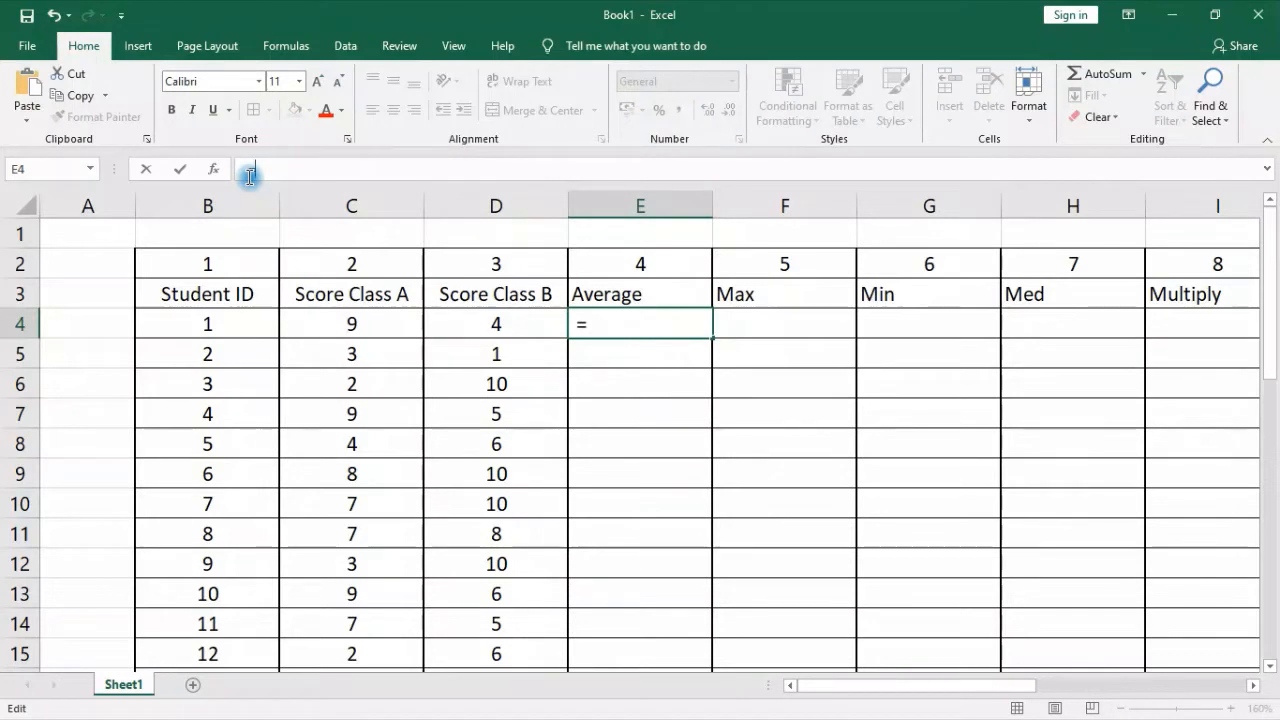
click(947, 567)
click(705, 468)
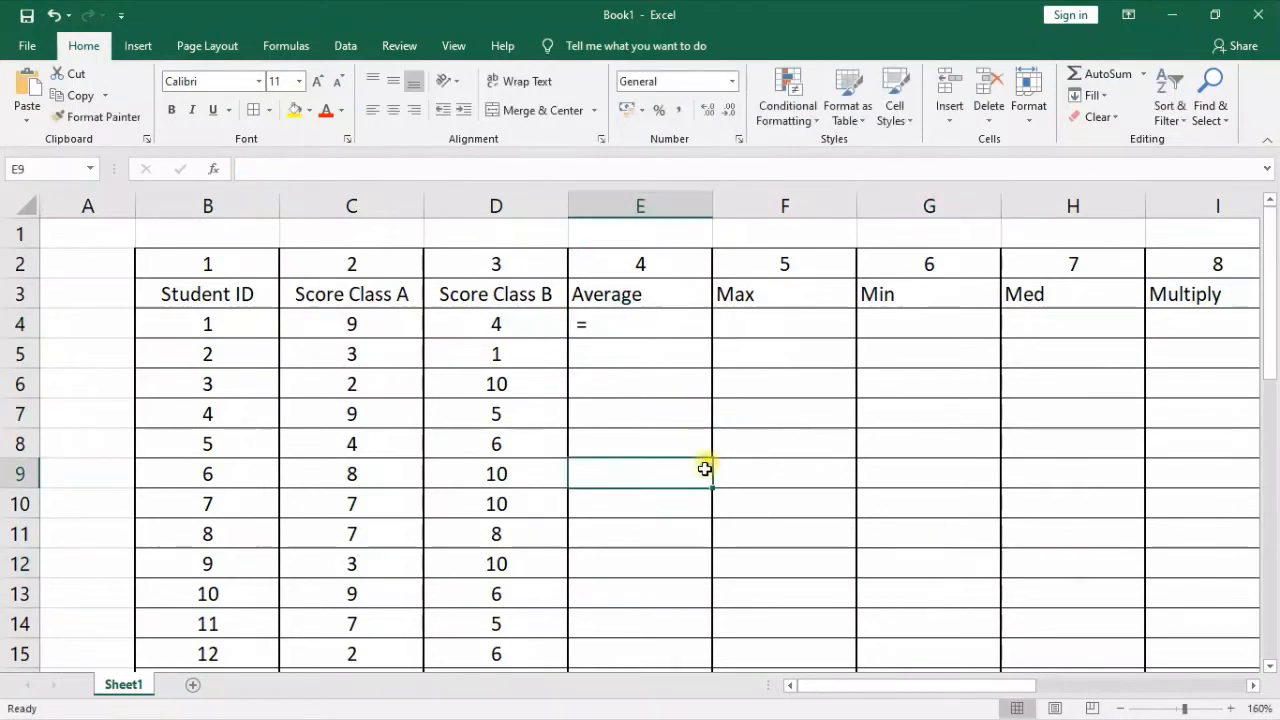
click(666, 324)
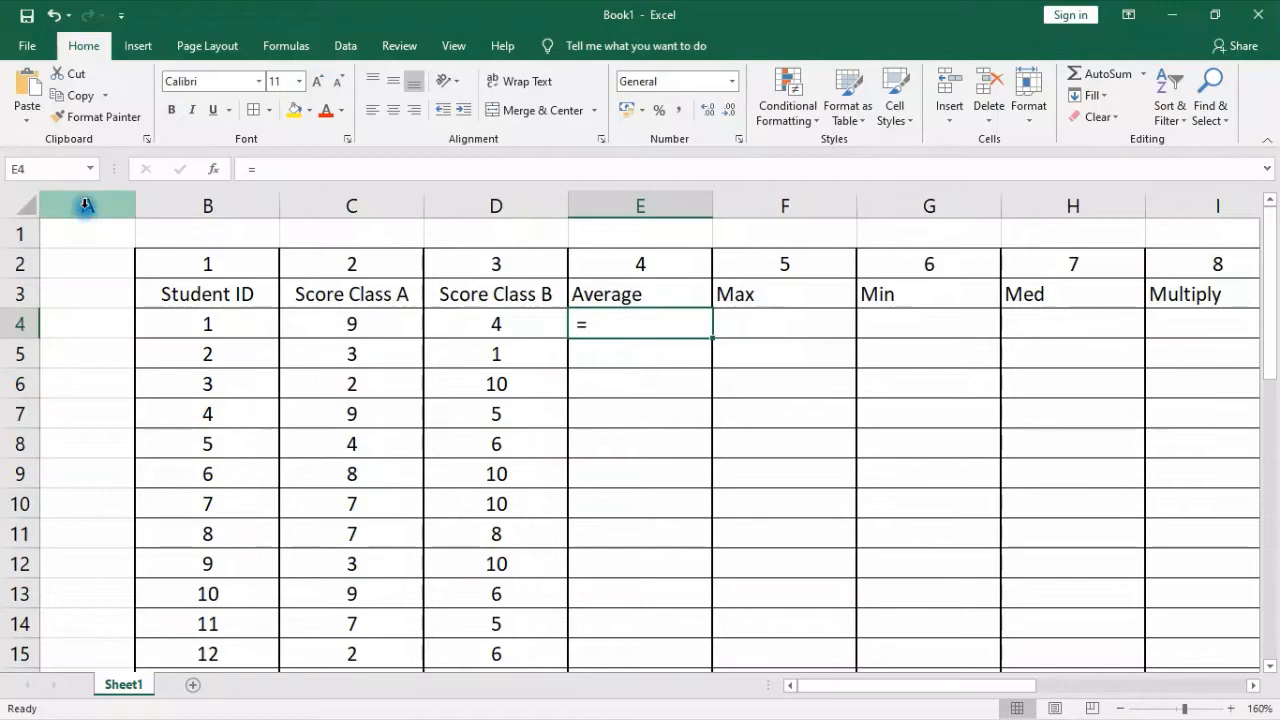
click(85, 325)
click(686, 325)
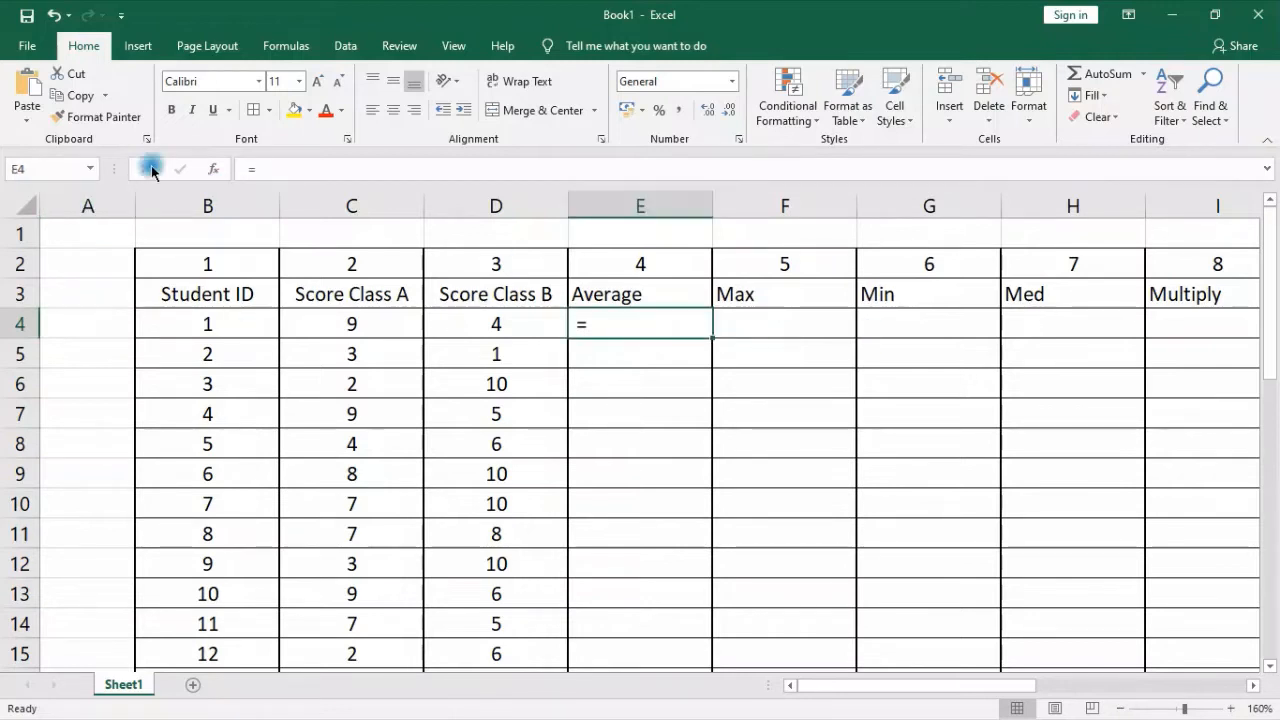
Extend the entry in E4 with the function name and opening parenthesis so it reads =average(
click(313, 168)
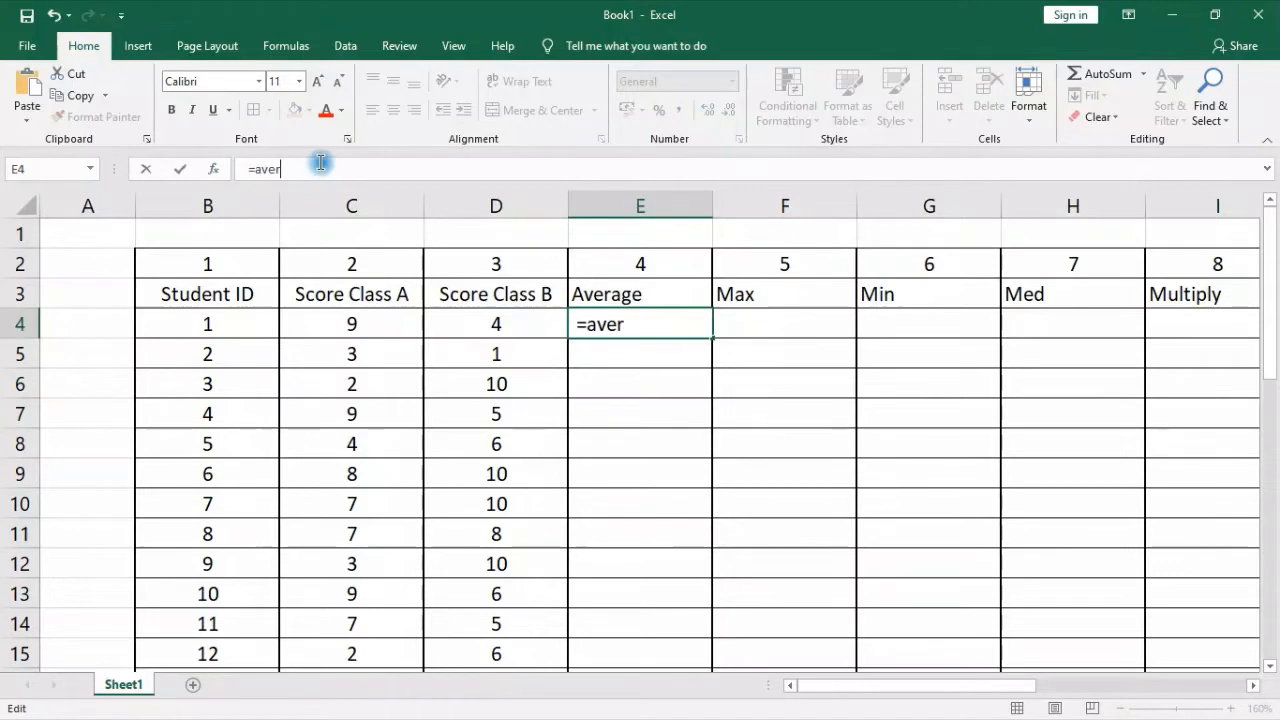
text(average()
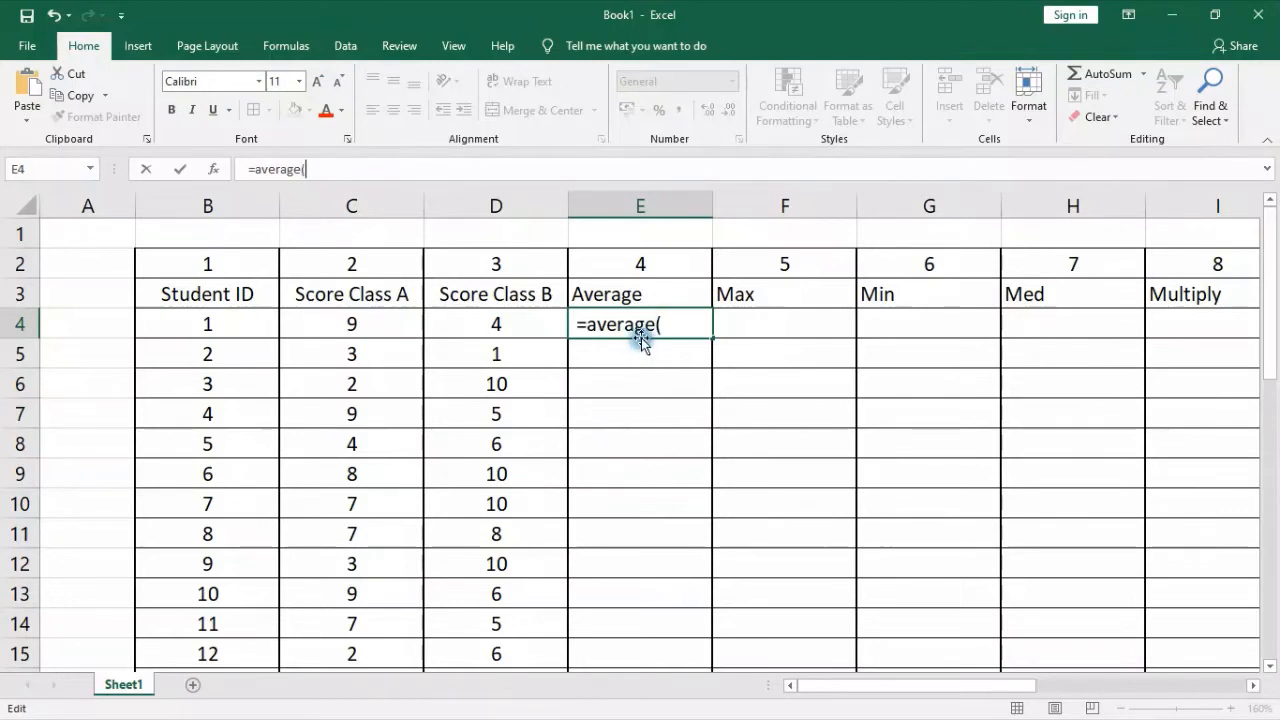
drag(673, 323, 690, 330)
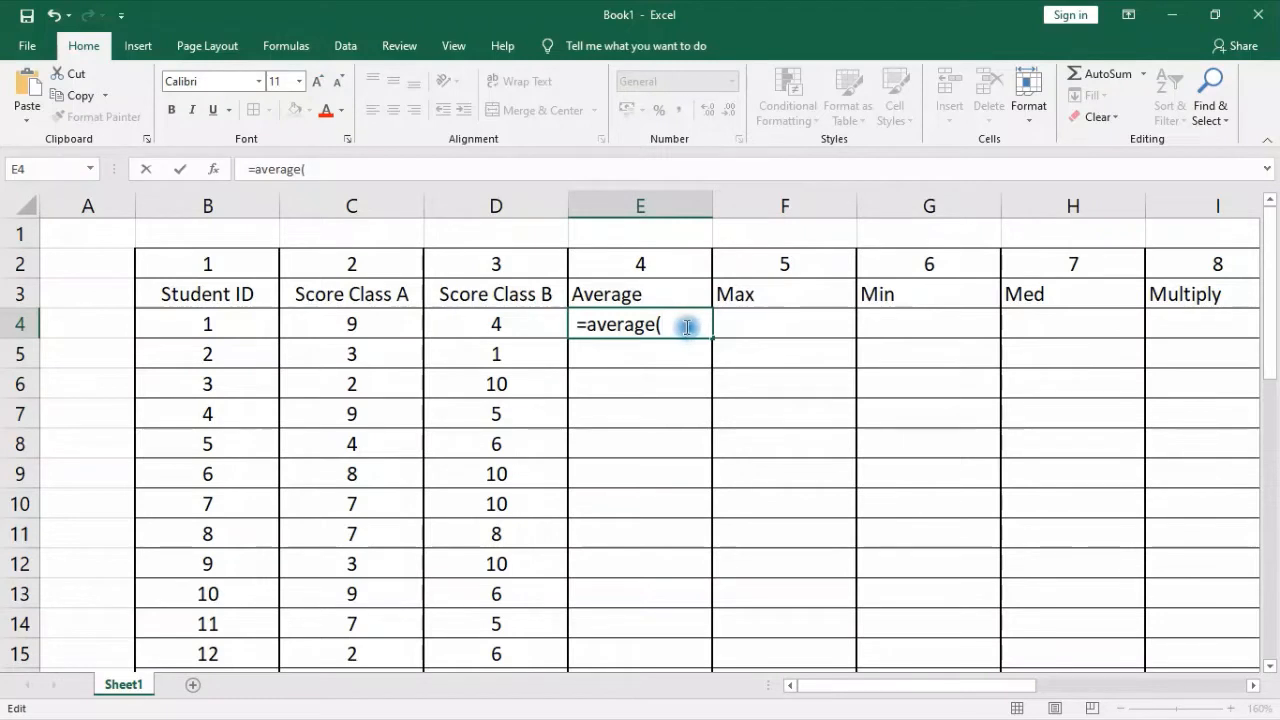
click(355, 325)
click(677, 325)
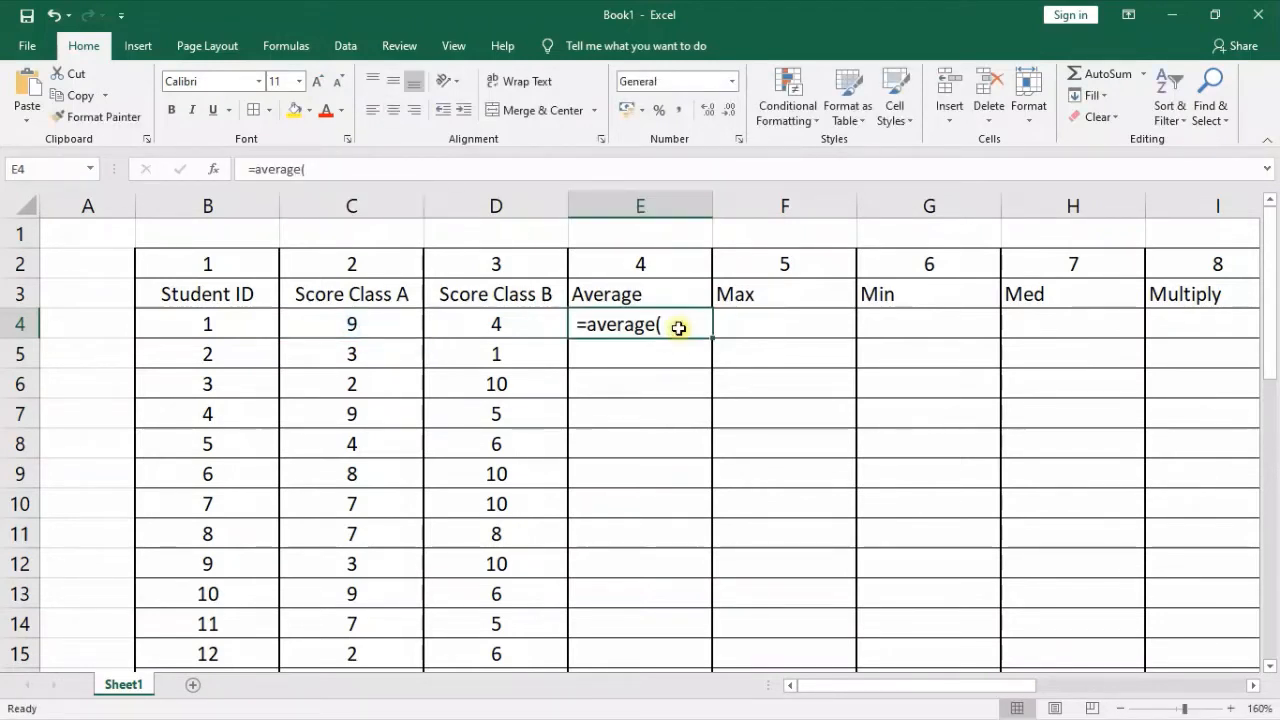
Remove the leading space before the equals sign in E4 and continue the formula after its opening parenthesis
click(249, 169)
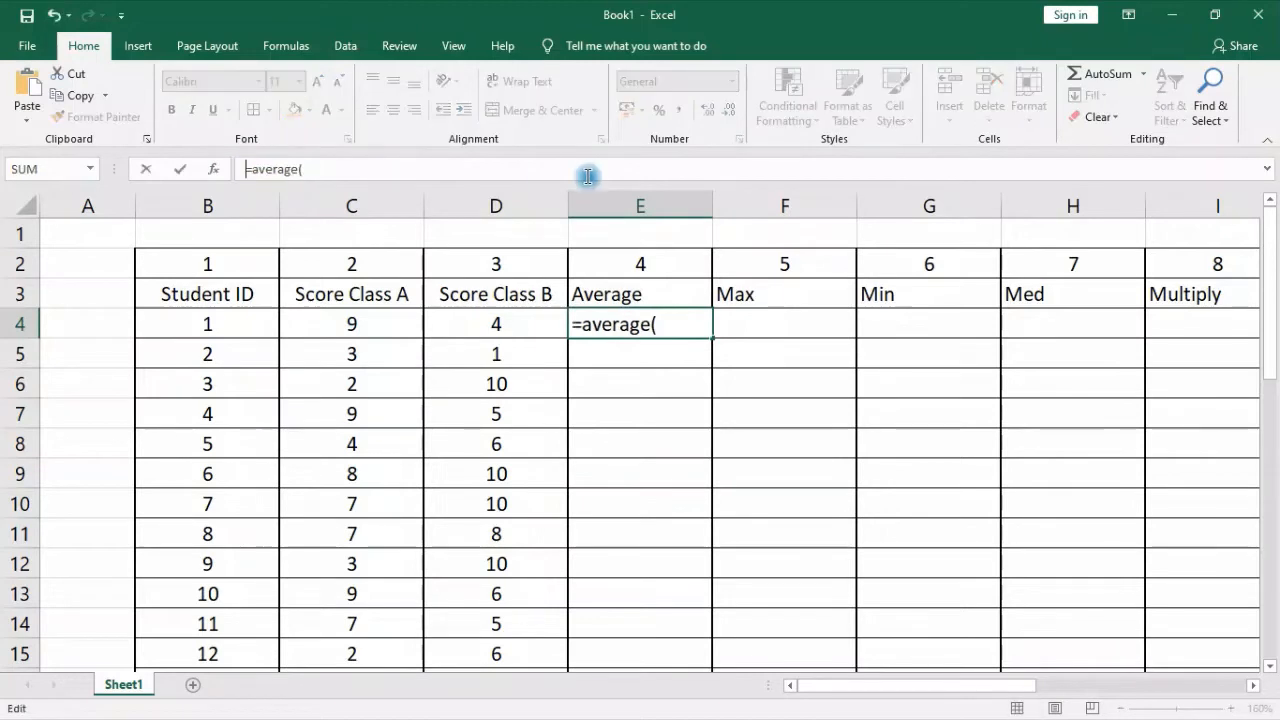
click(320, 169)
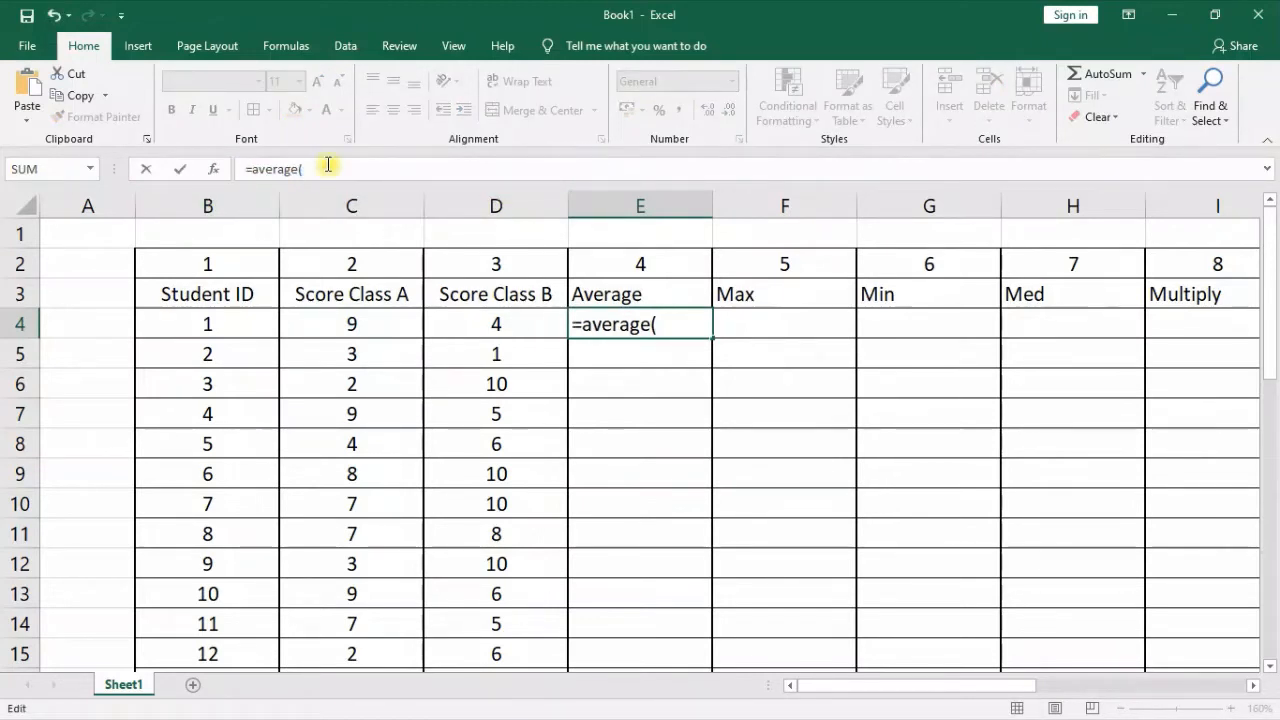
click(676, 331)
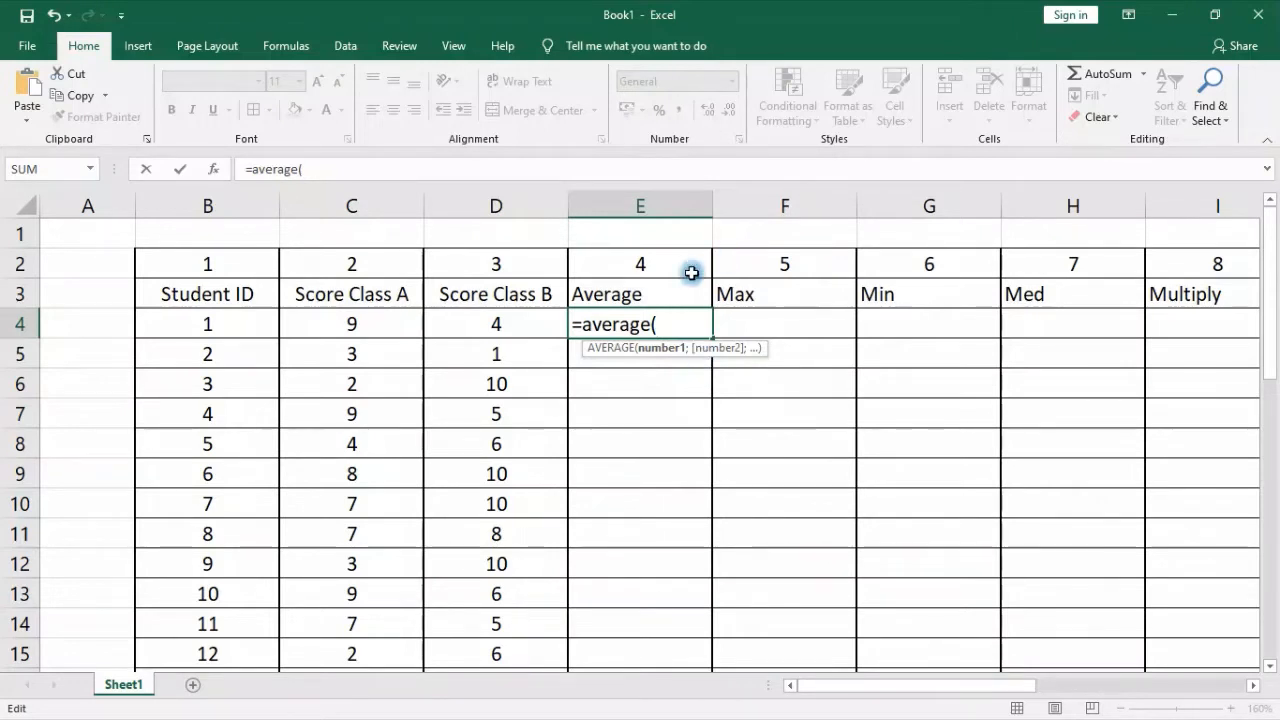
Complete the formula in E4 as =AVERAGE(C4;D4) and center its result horizontally
click(381, 321)
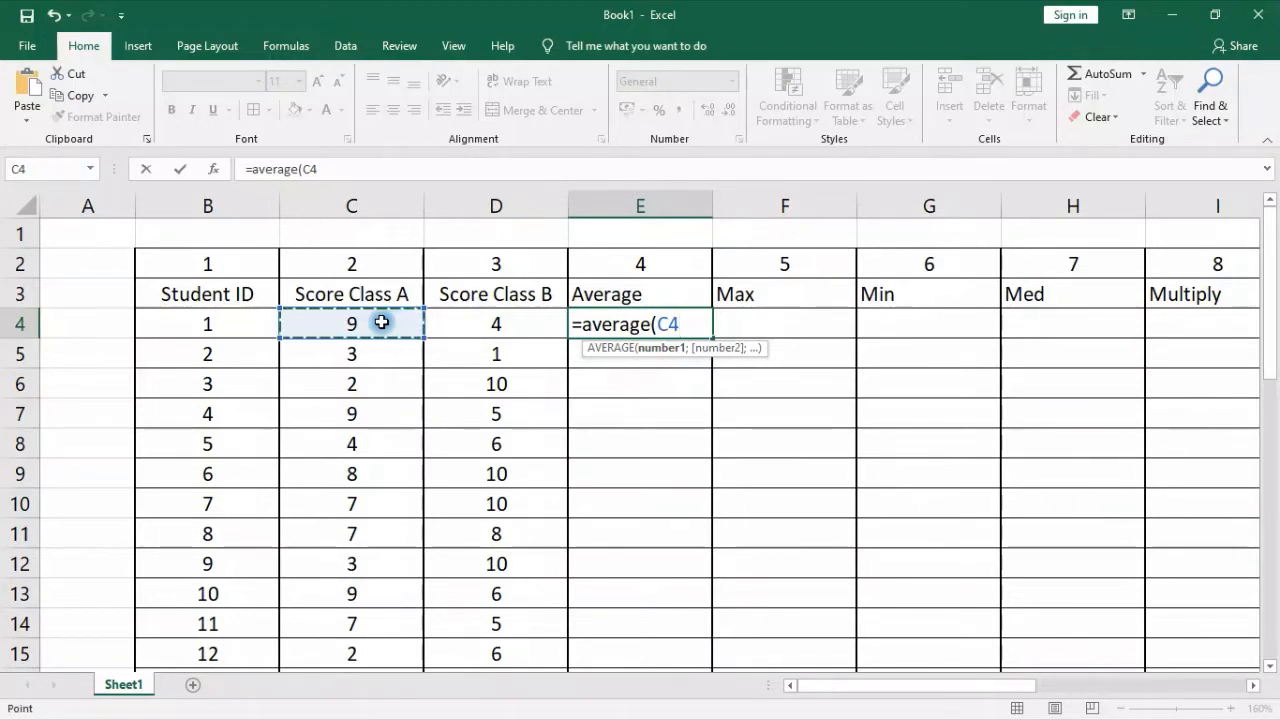
text(;)
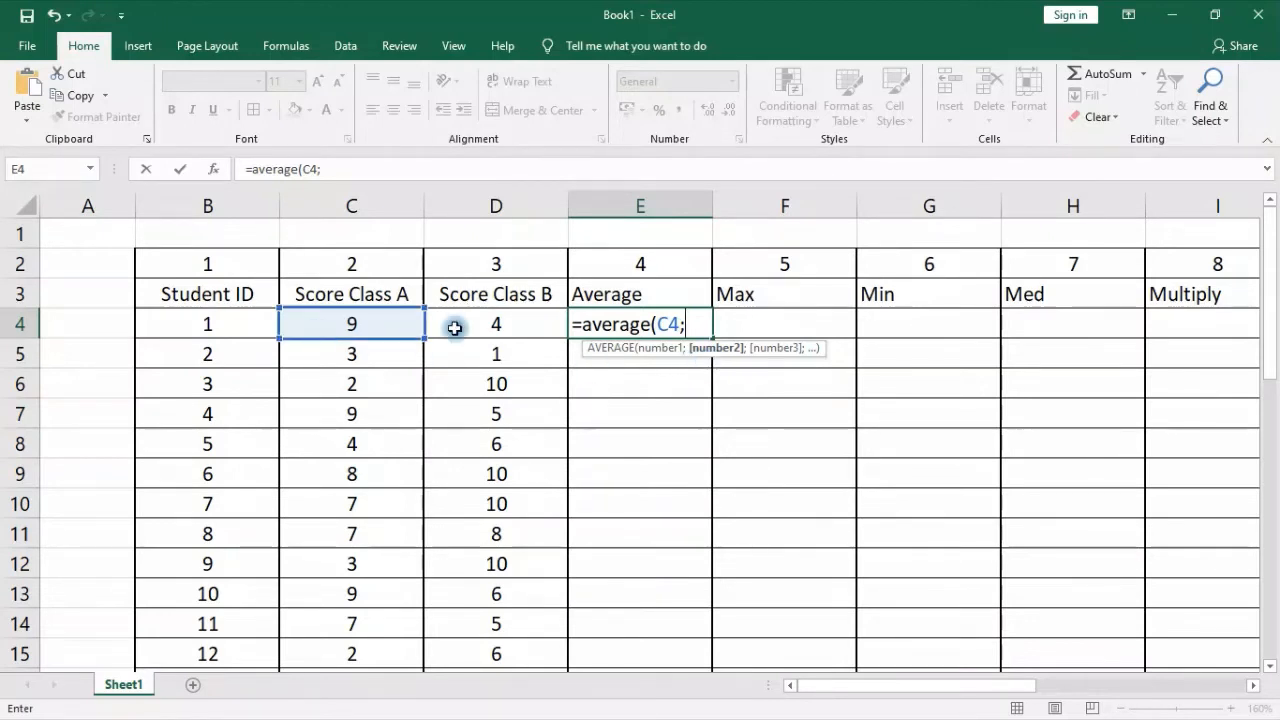
click(519, 322)
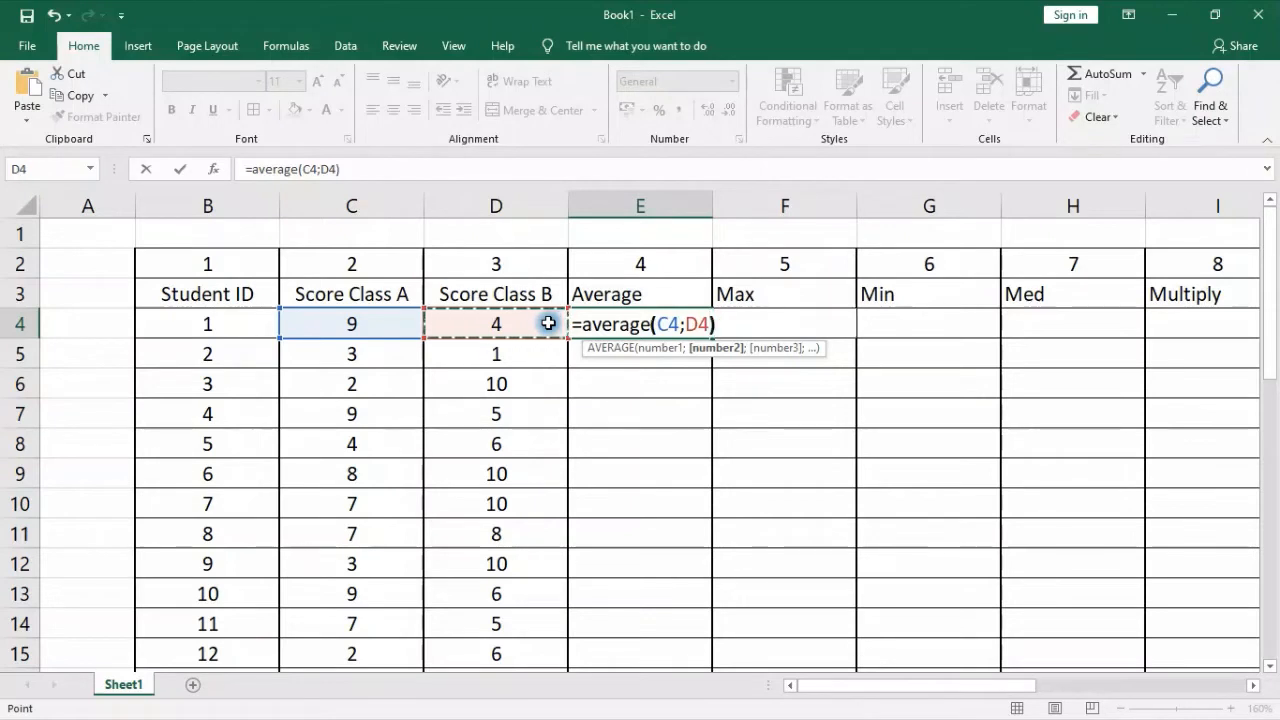
text())
key(Return)
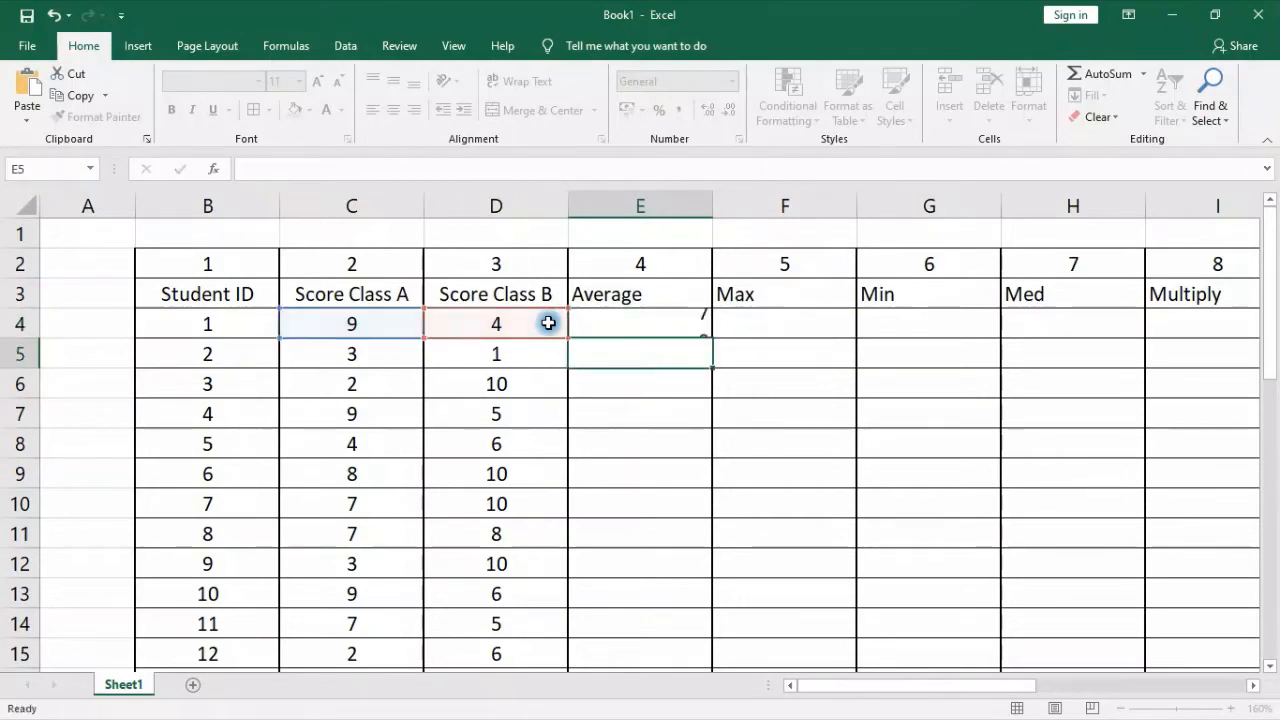
click(646, 331)
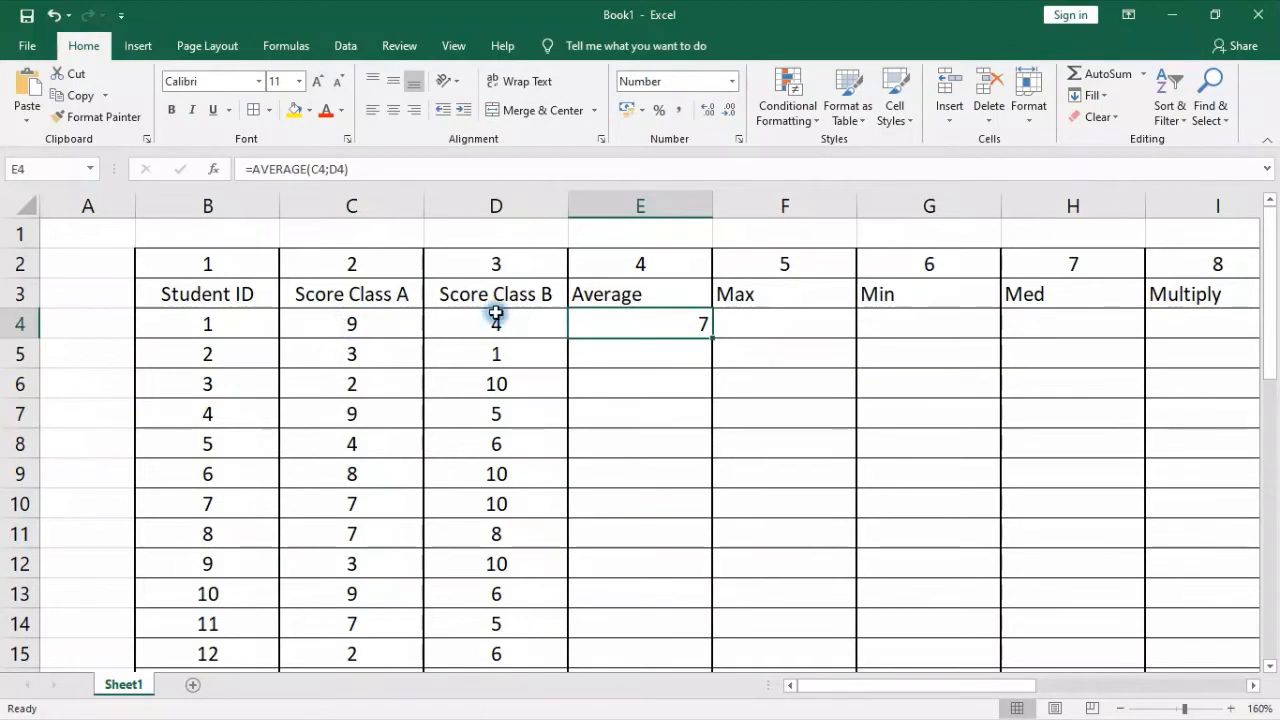
click(392, 113)
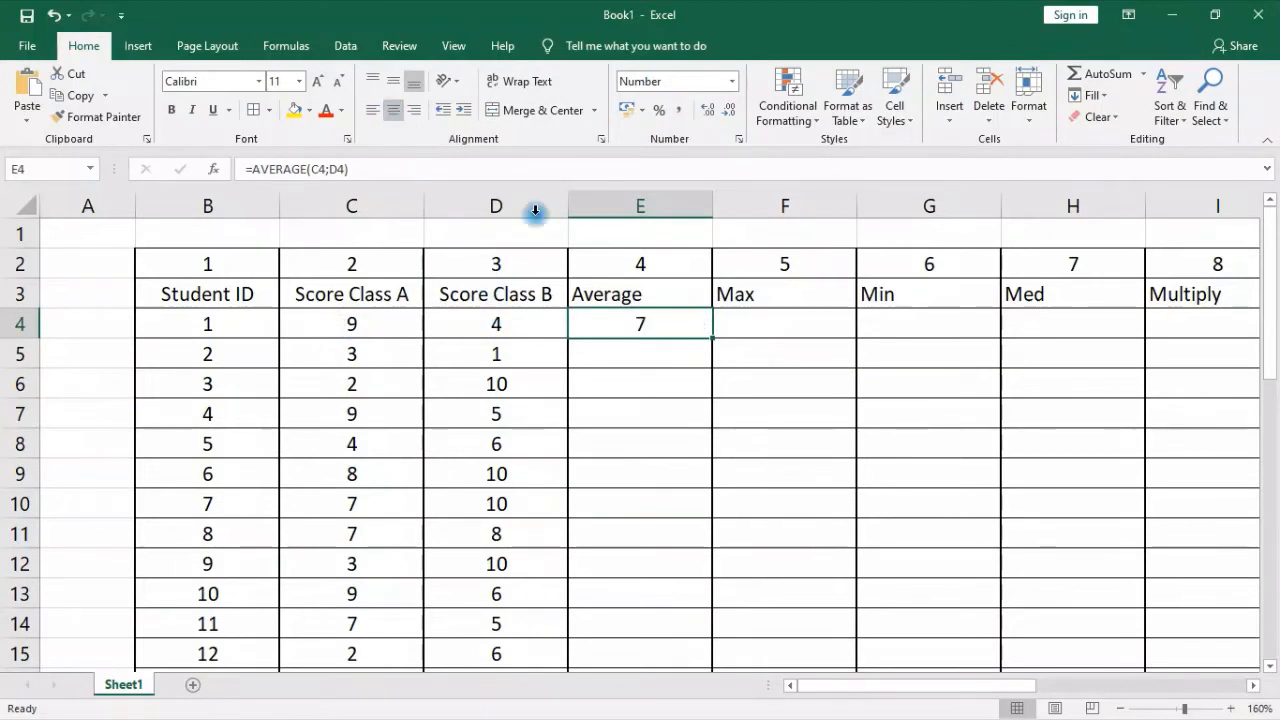
Enter the formula =AVERAGE(C5:D5) in cell E5 to average the second student's scores using a cell range
click(650, 361)
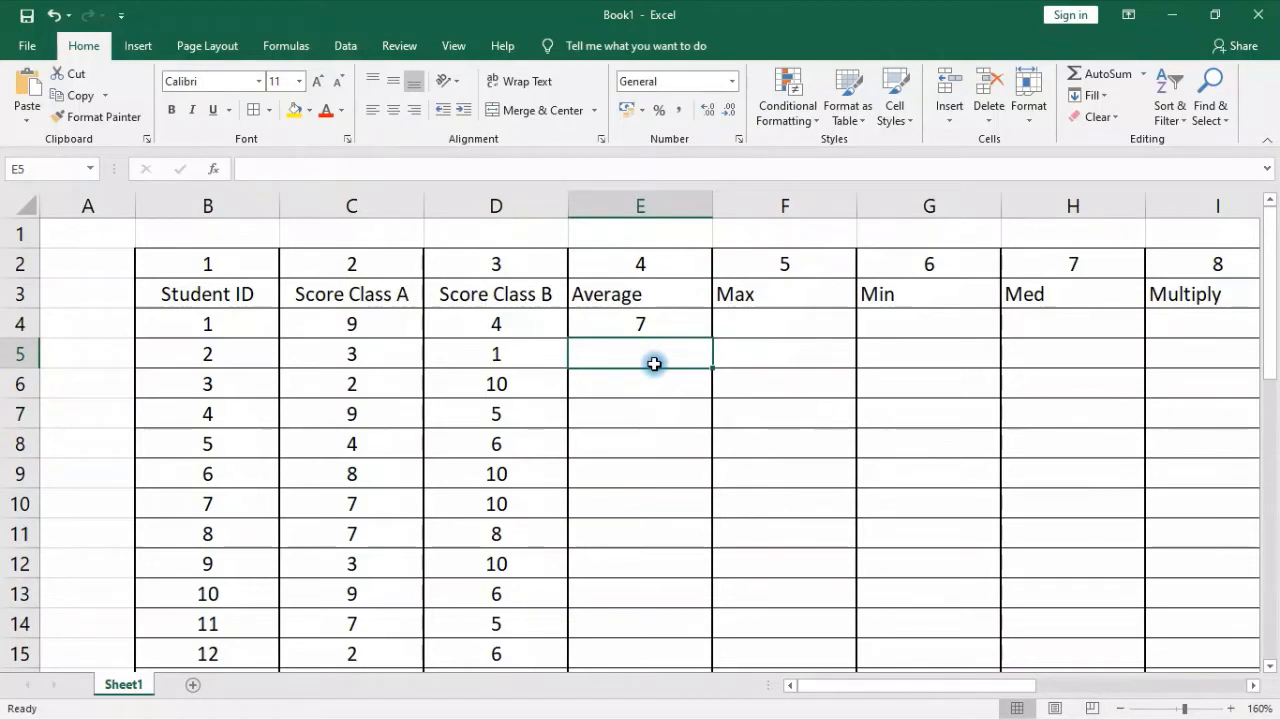
text(=a)
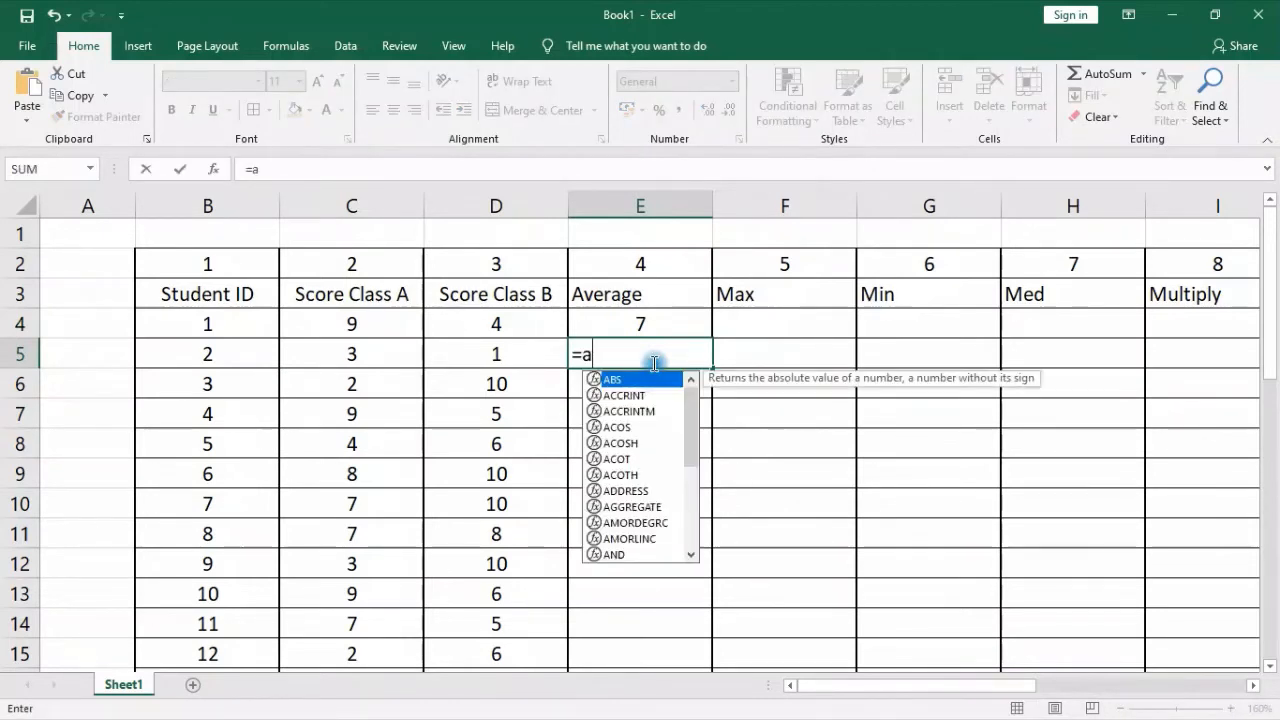
text(ver)
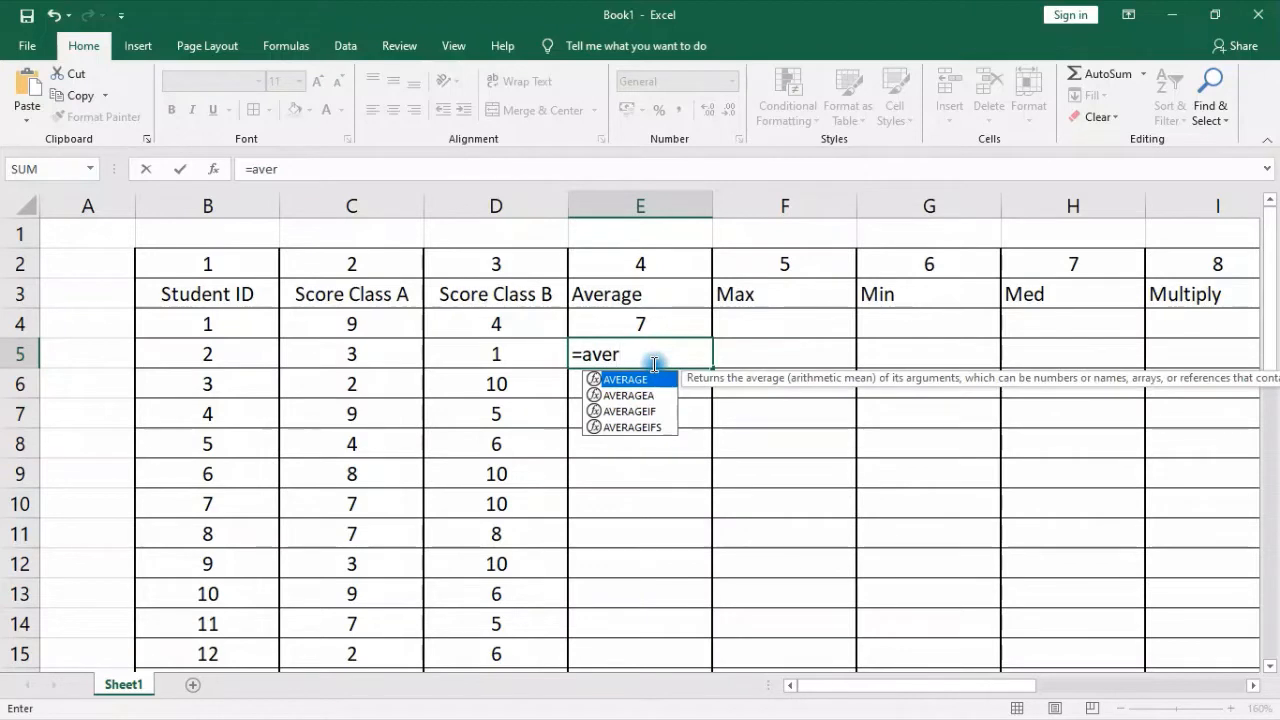
key(Tab)
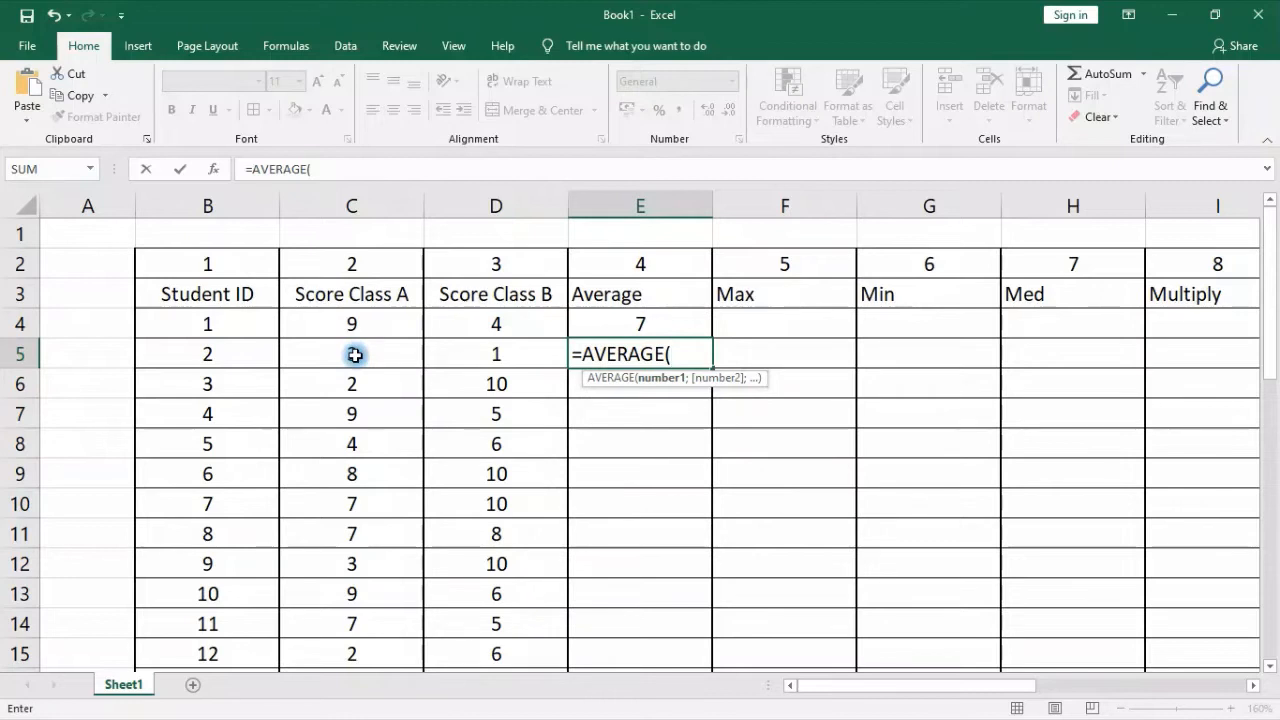
drag(355, 355, 484, 358)
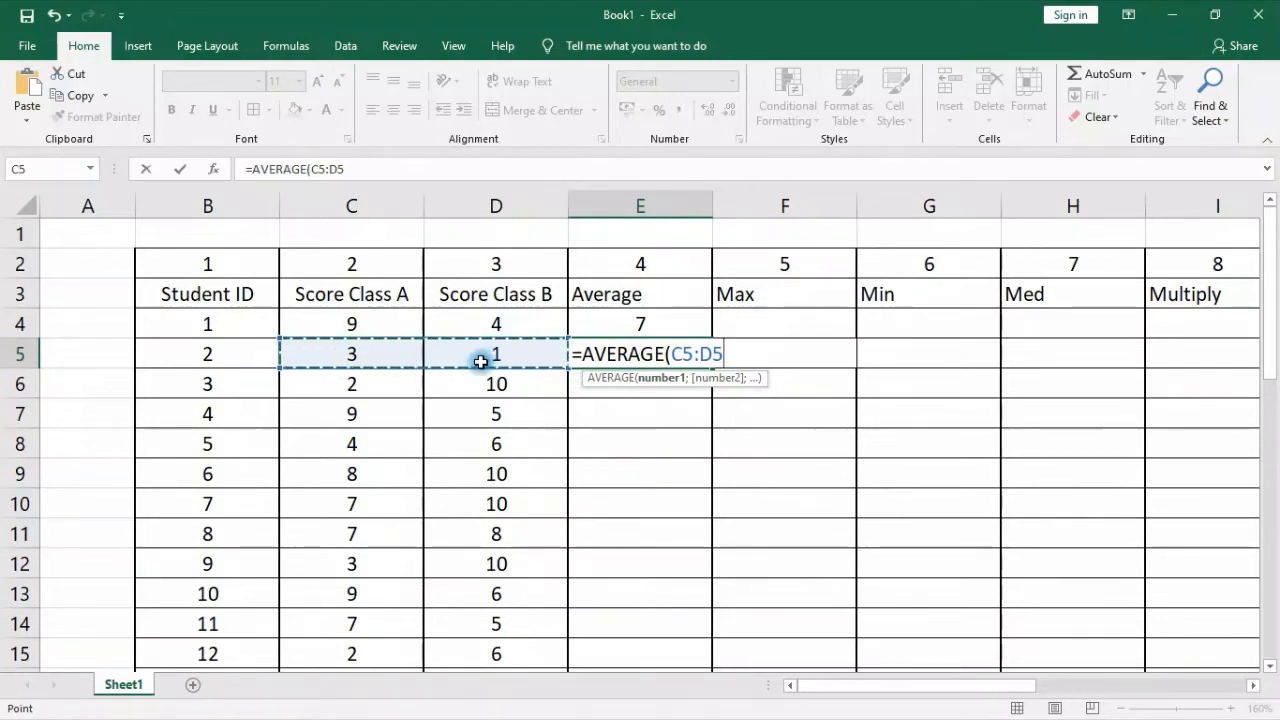
text())
key(Return)
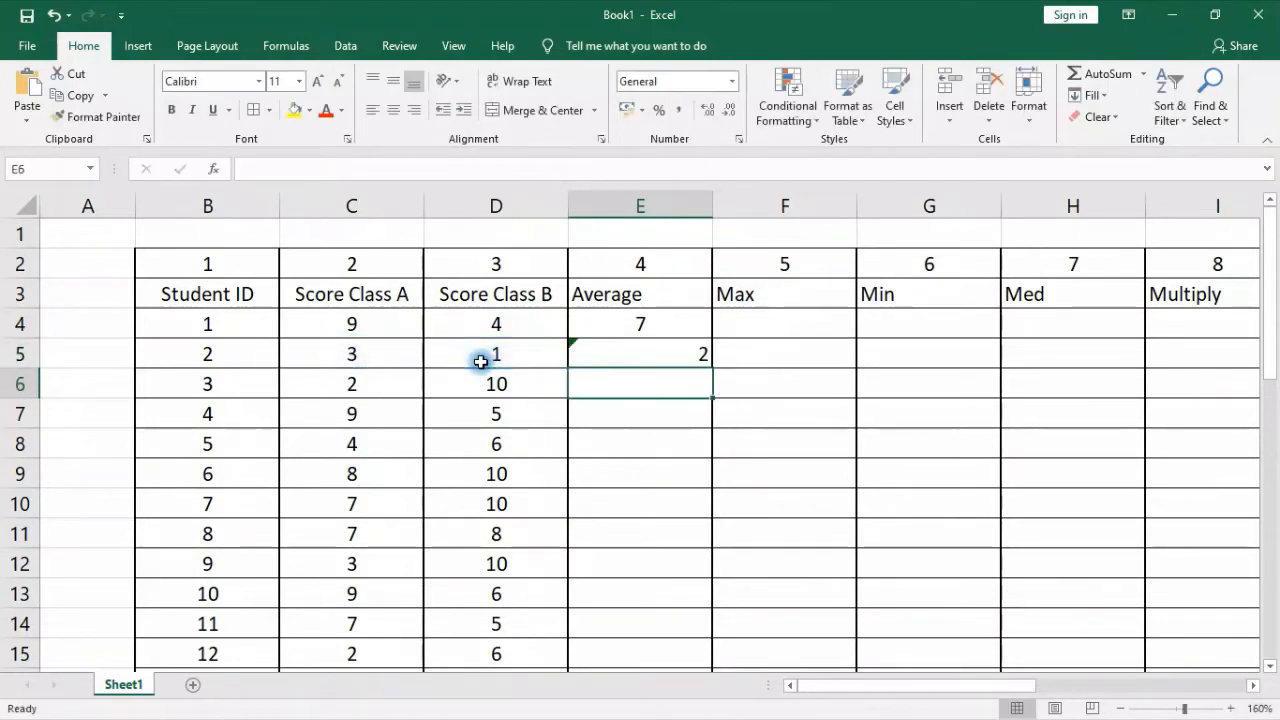
click(590, 348)
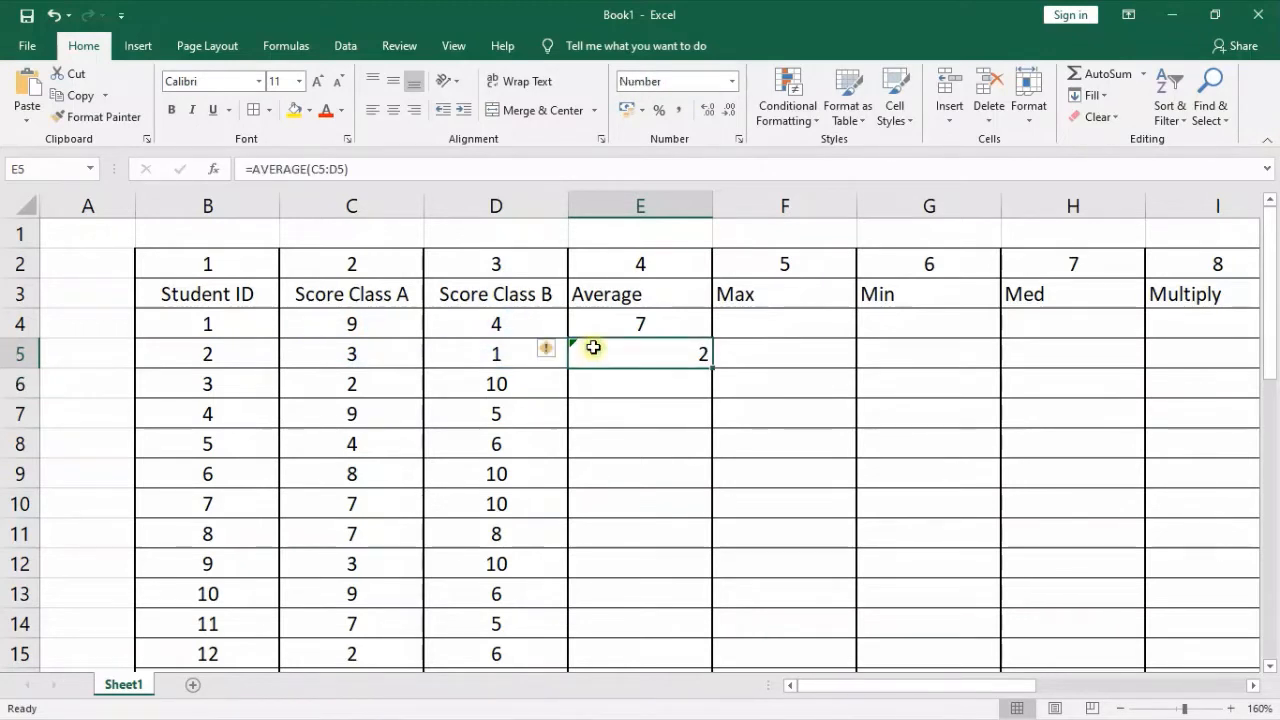
Examine the error-checking options offered for the average formula in E5
click(651, 443)
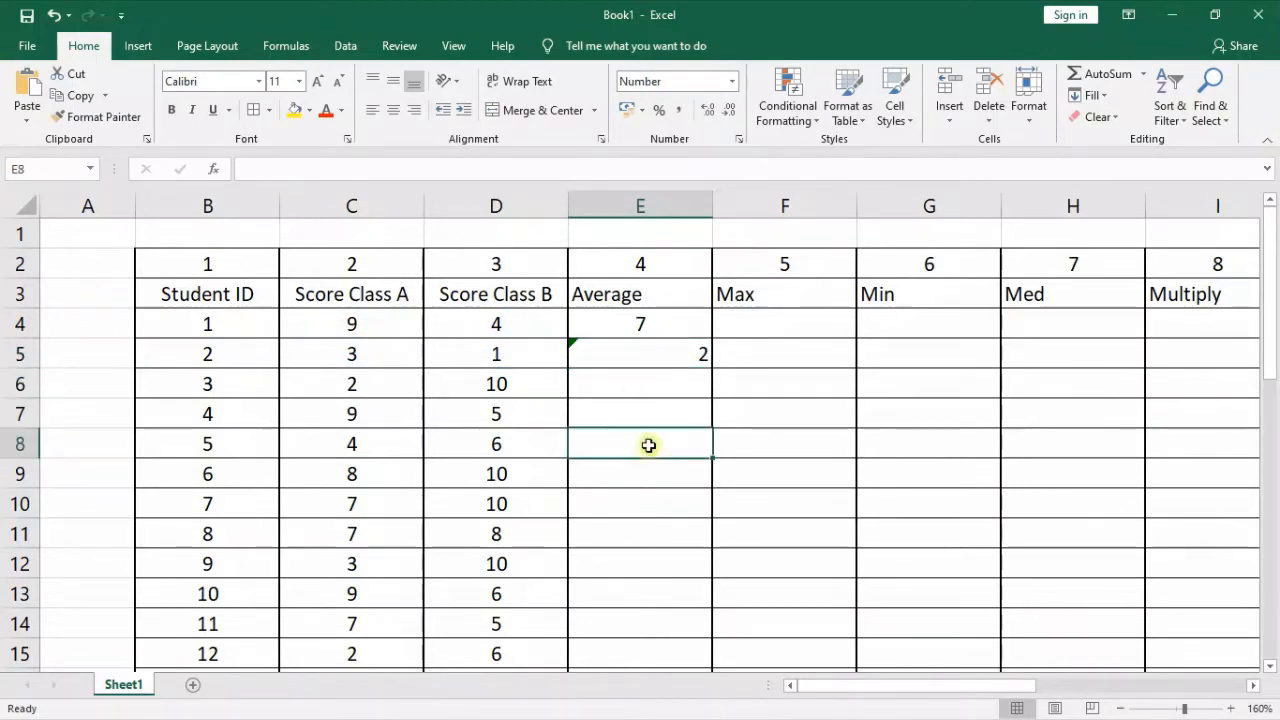
click(585, 354)
click(545, 352)
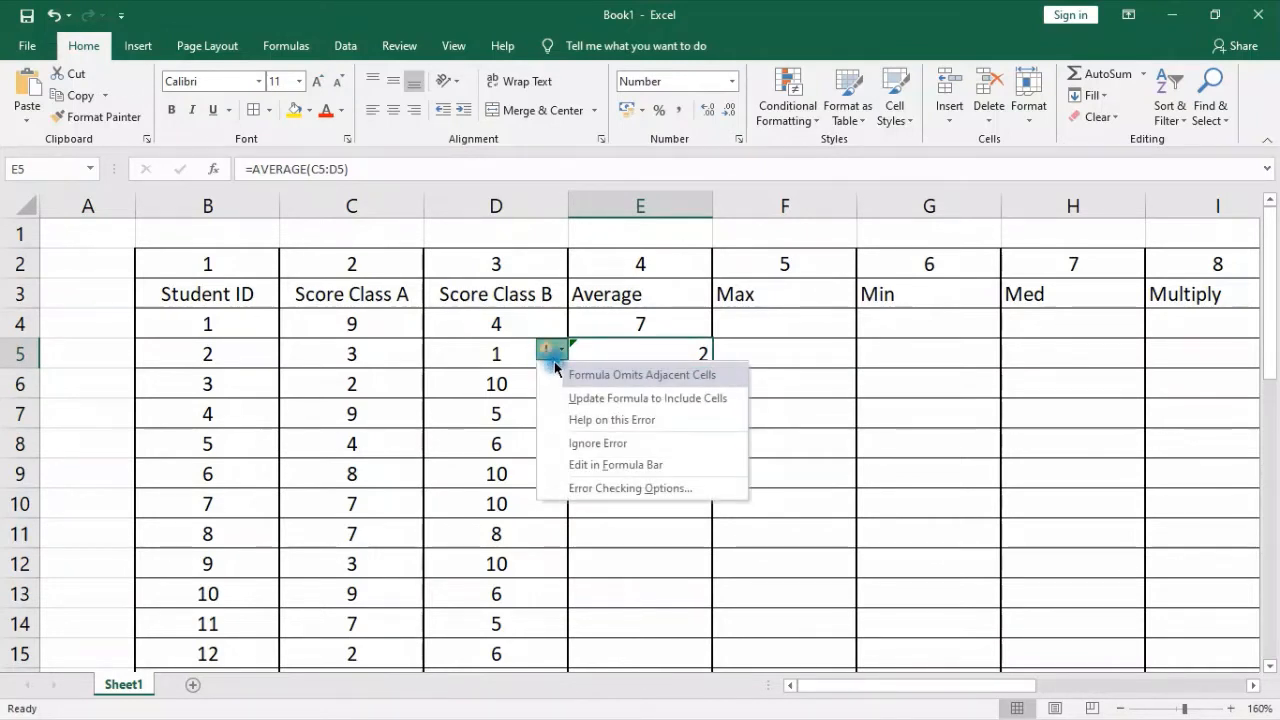
click(635, 342)
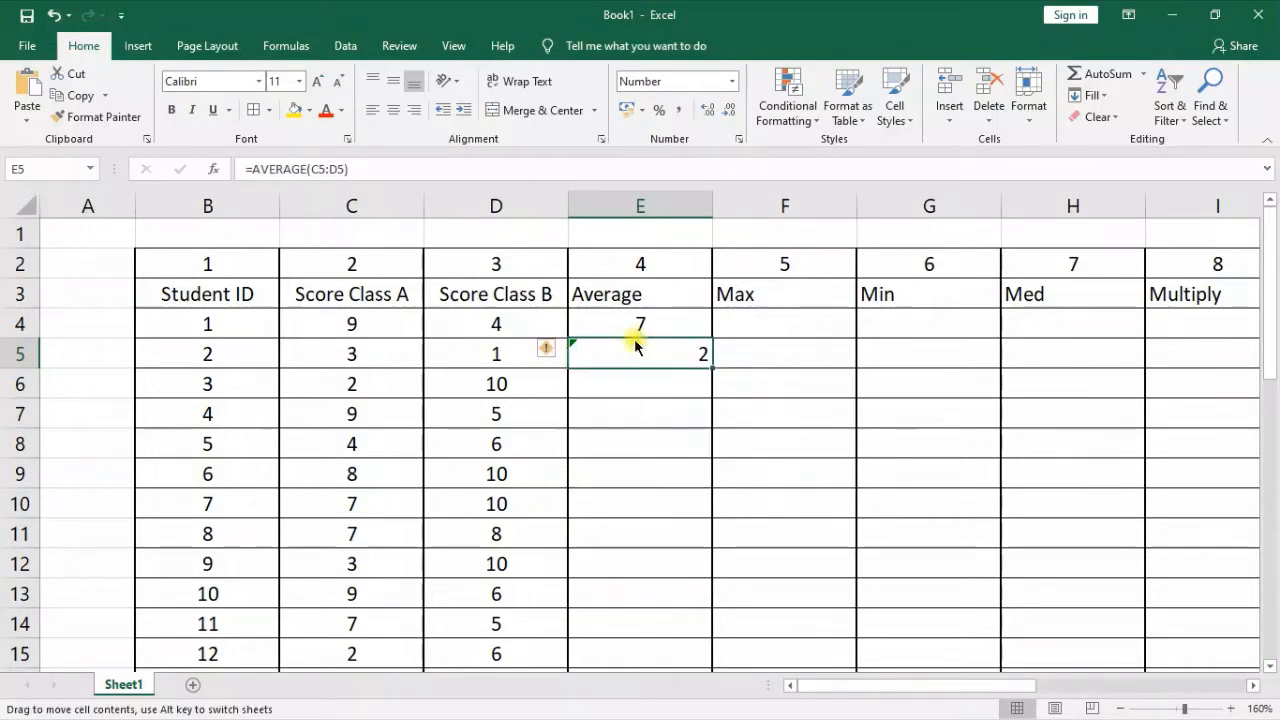
click(673, 317)
click(703, 353)
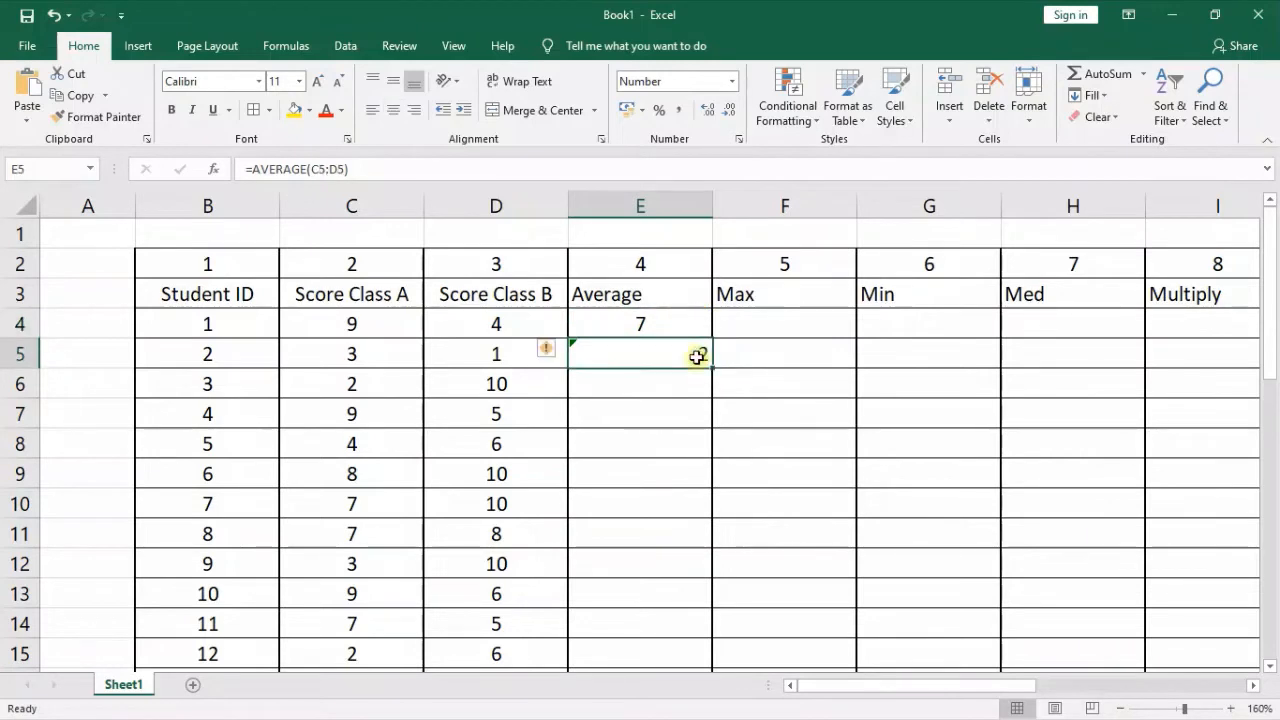
Copy the formula from E5 up into E4 and open the help topic on the formula error
drag(713, 363, 703, 318)
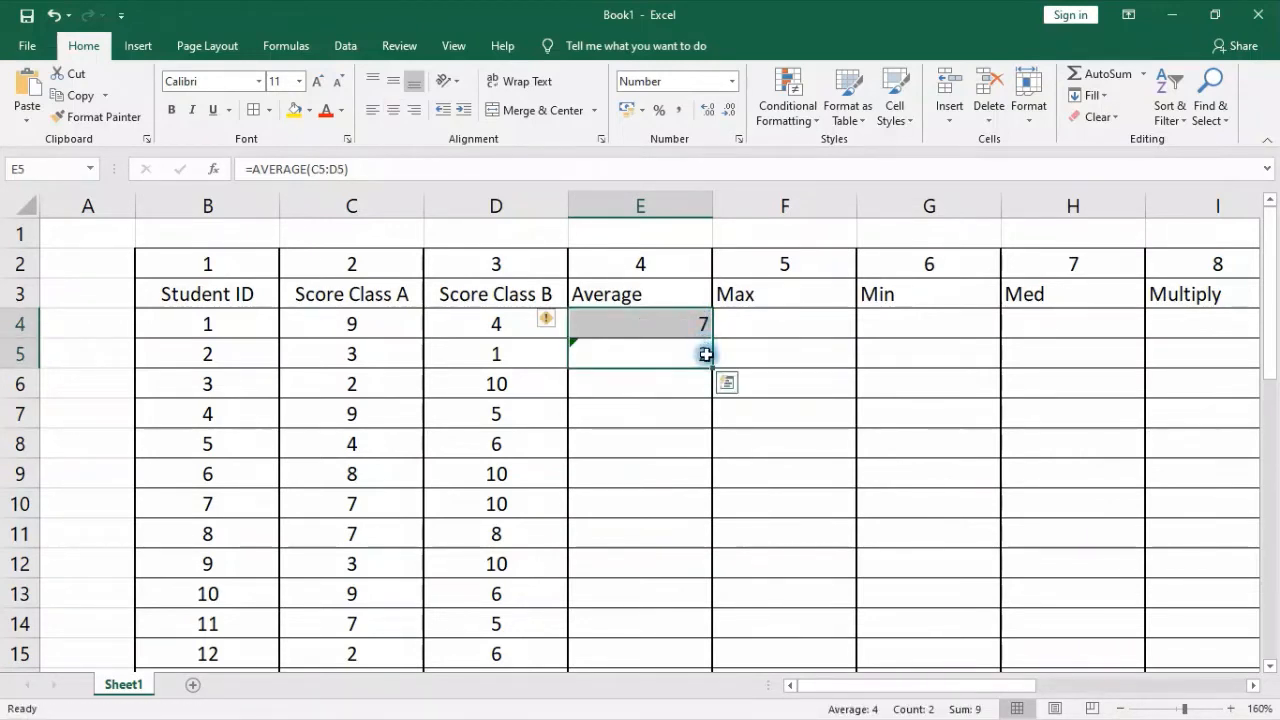
click(545, 320)
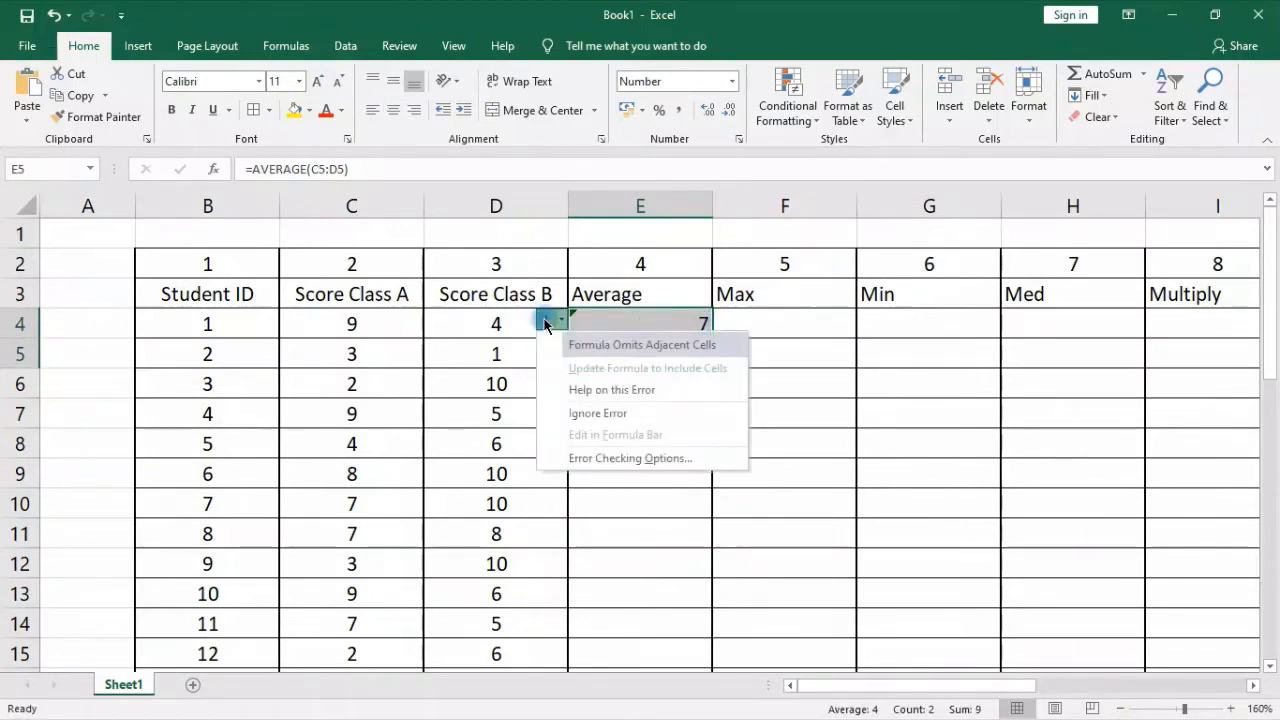
click(605, 390)
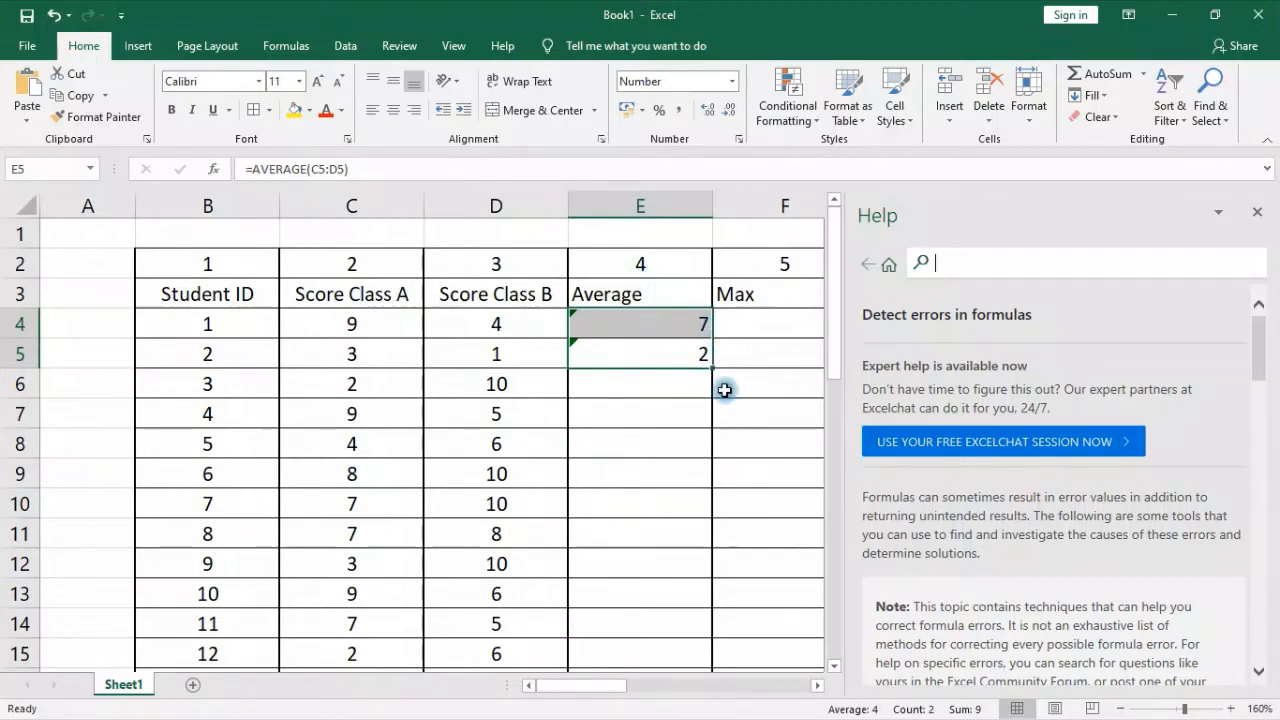
Close the help topic and undo the copy of E5's formula into E4
click(585, 345)
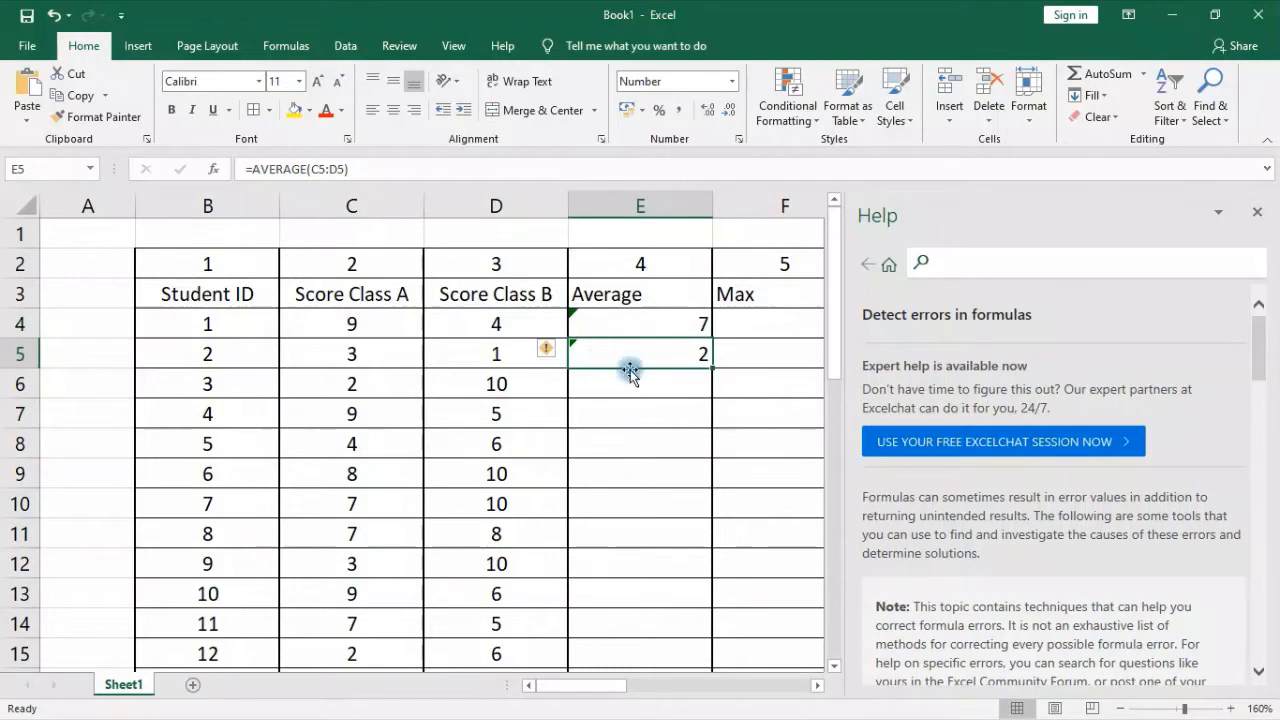
click(630, 371)
click(627, 352)
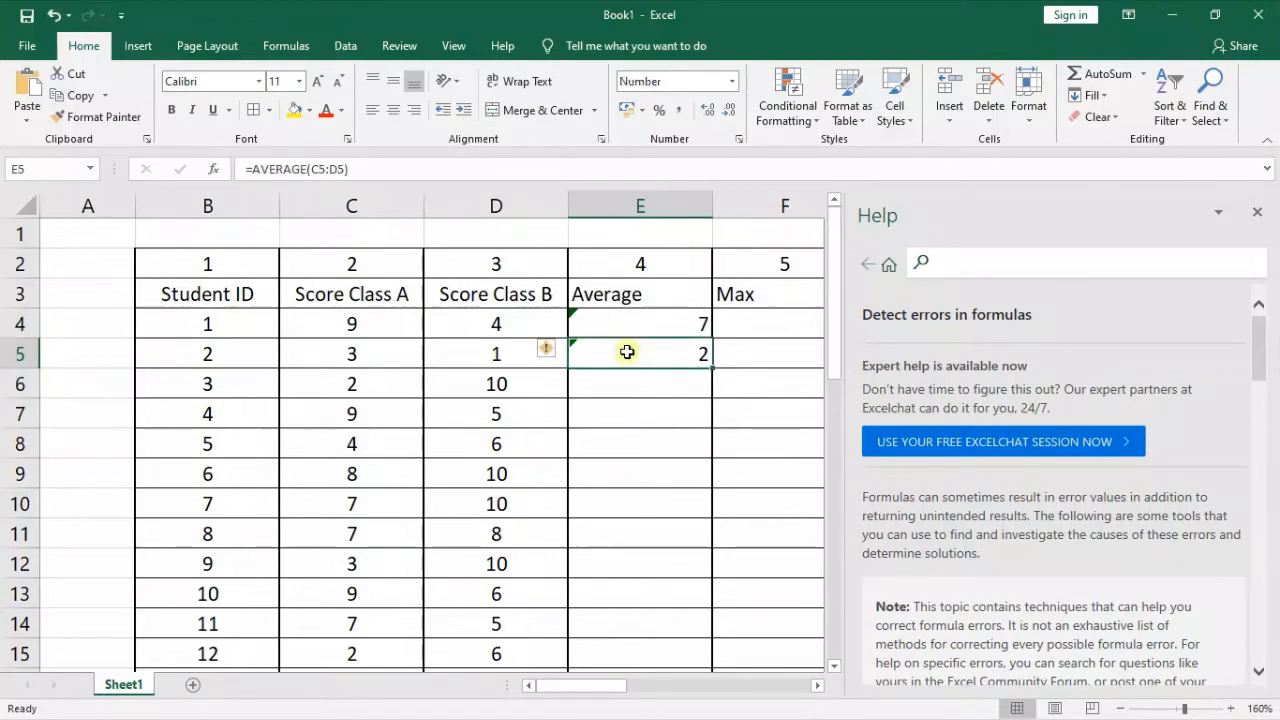
click(1257, 212)
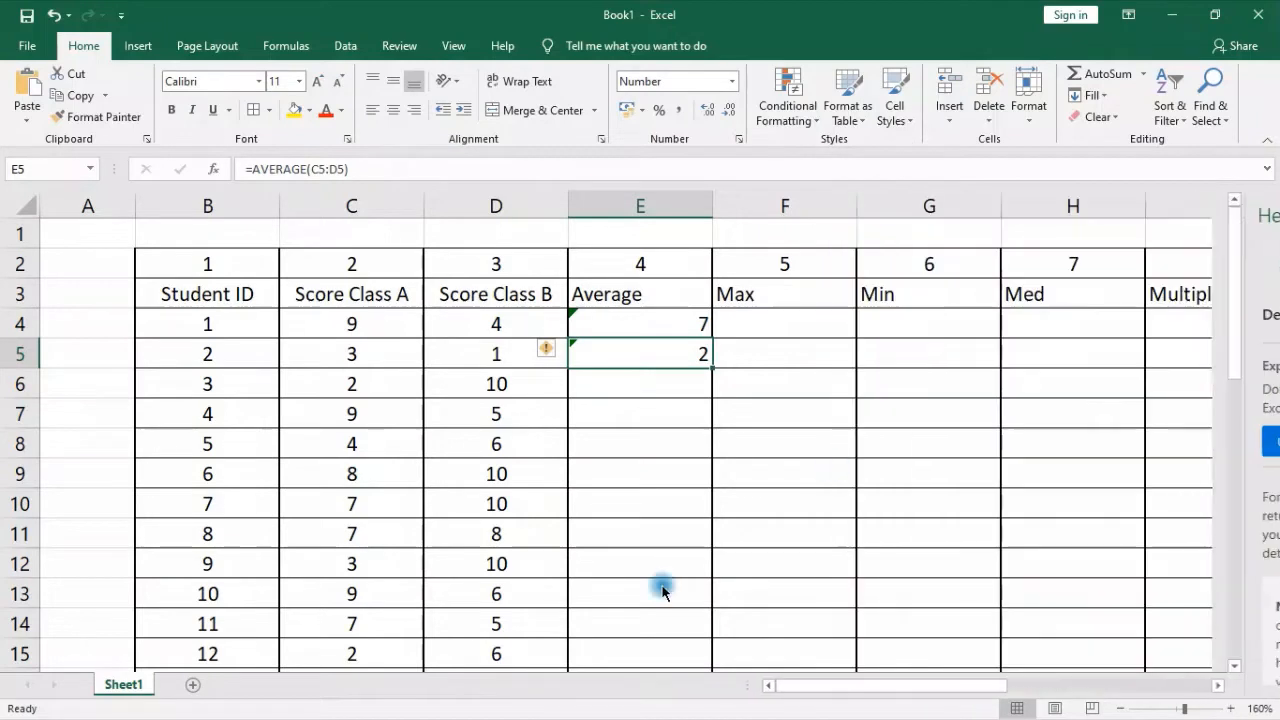
click(48, 15)
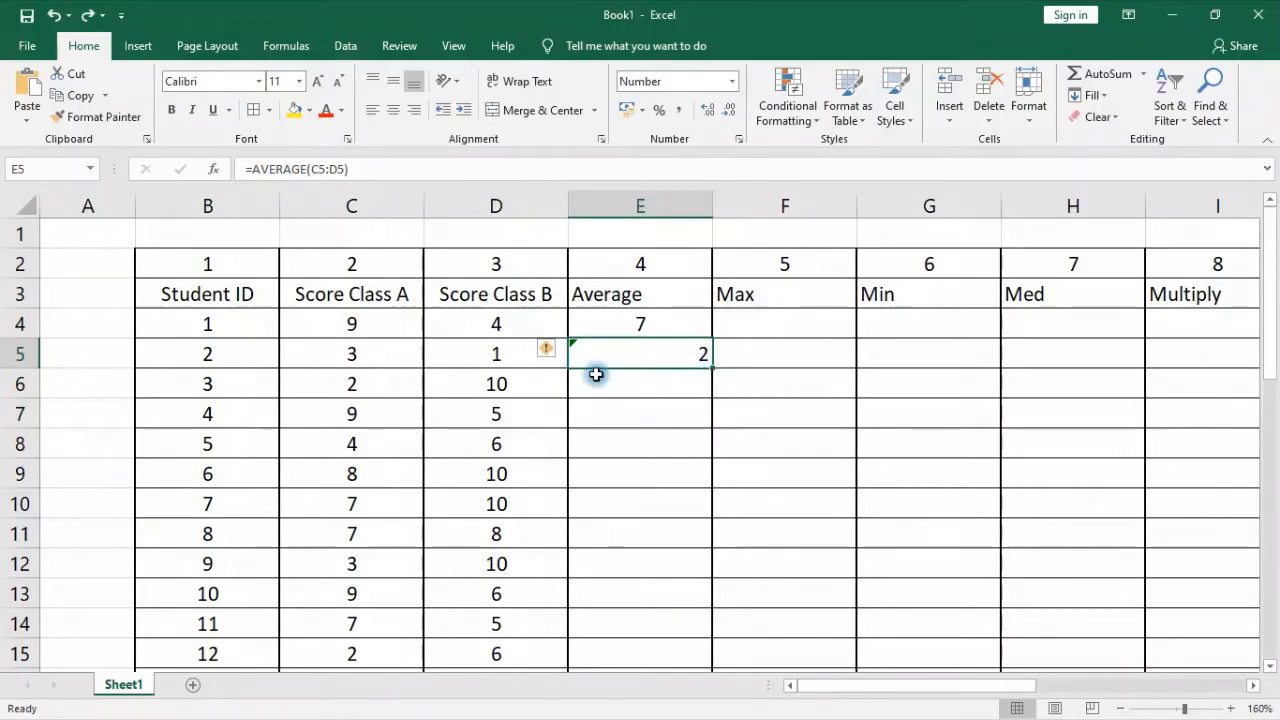
Clear cell E5 and fill the average formula from E4 down to E33 for all students
key(Delete)
click(646, 322)
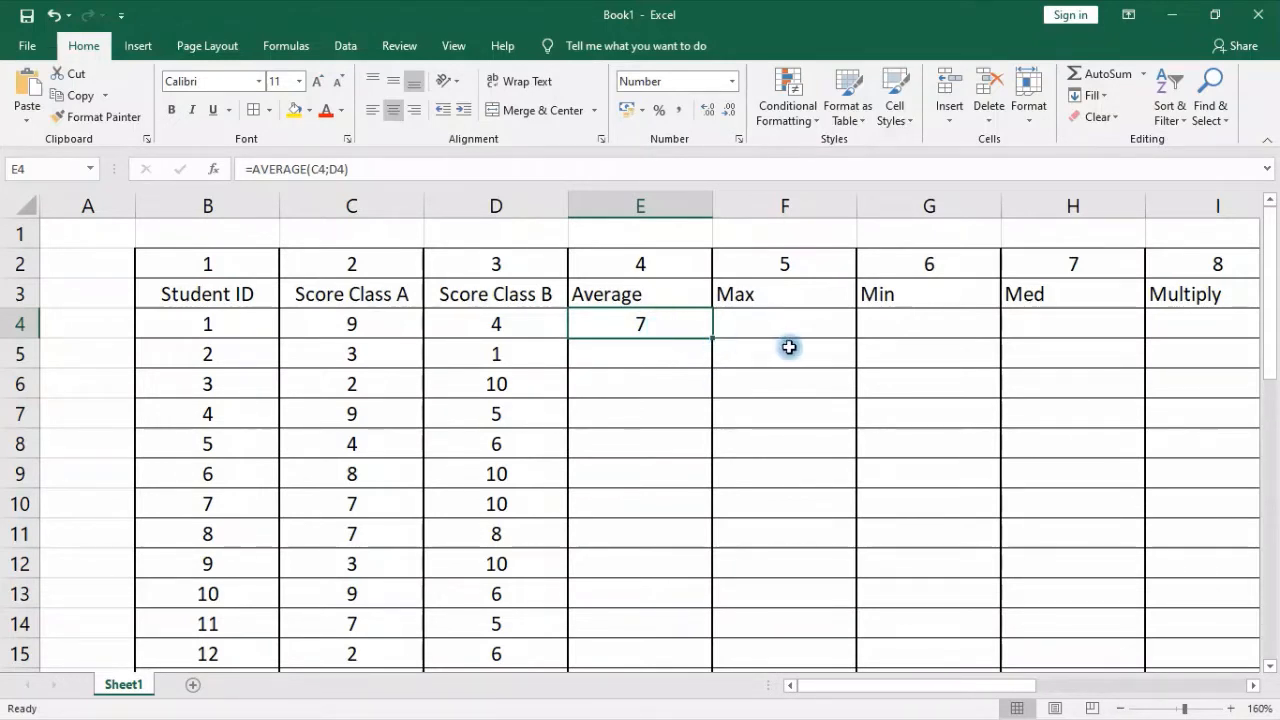
double_click(712, 336)
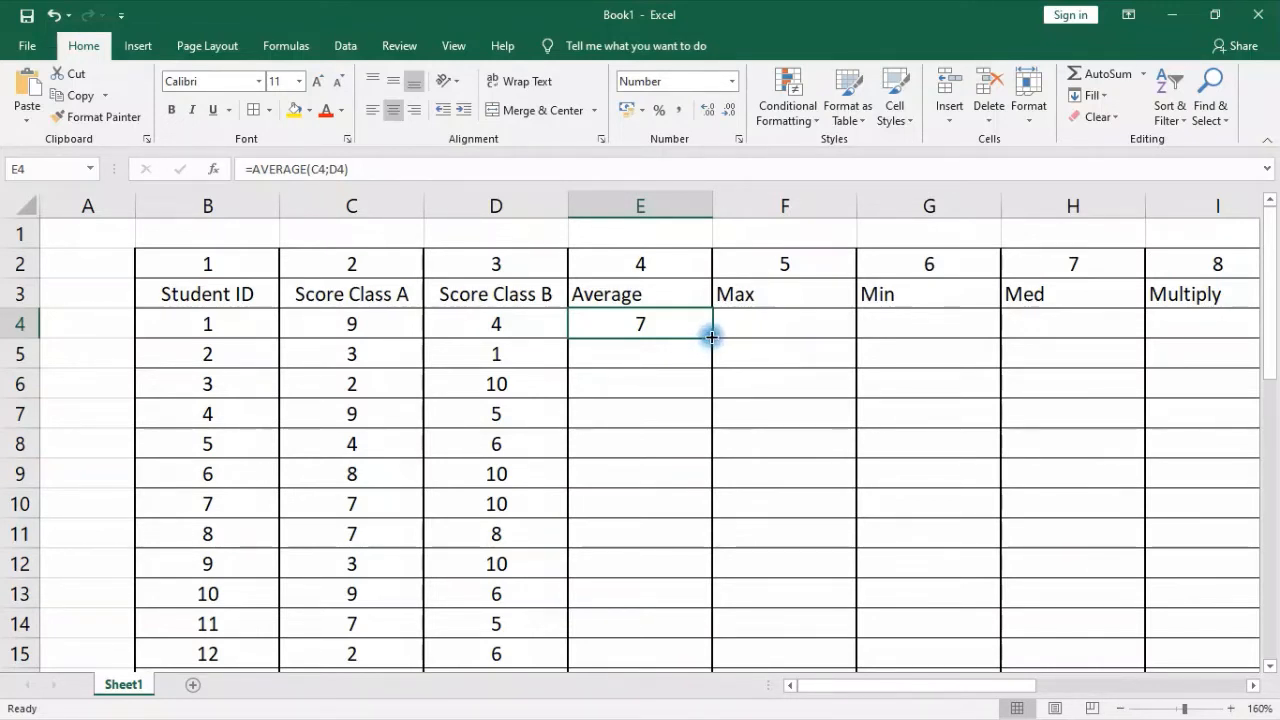
drag(716, 338, 681, 488)
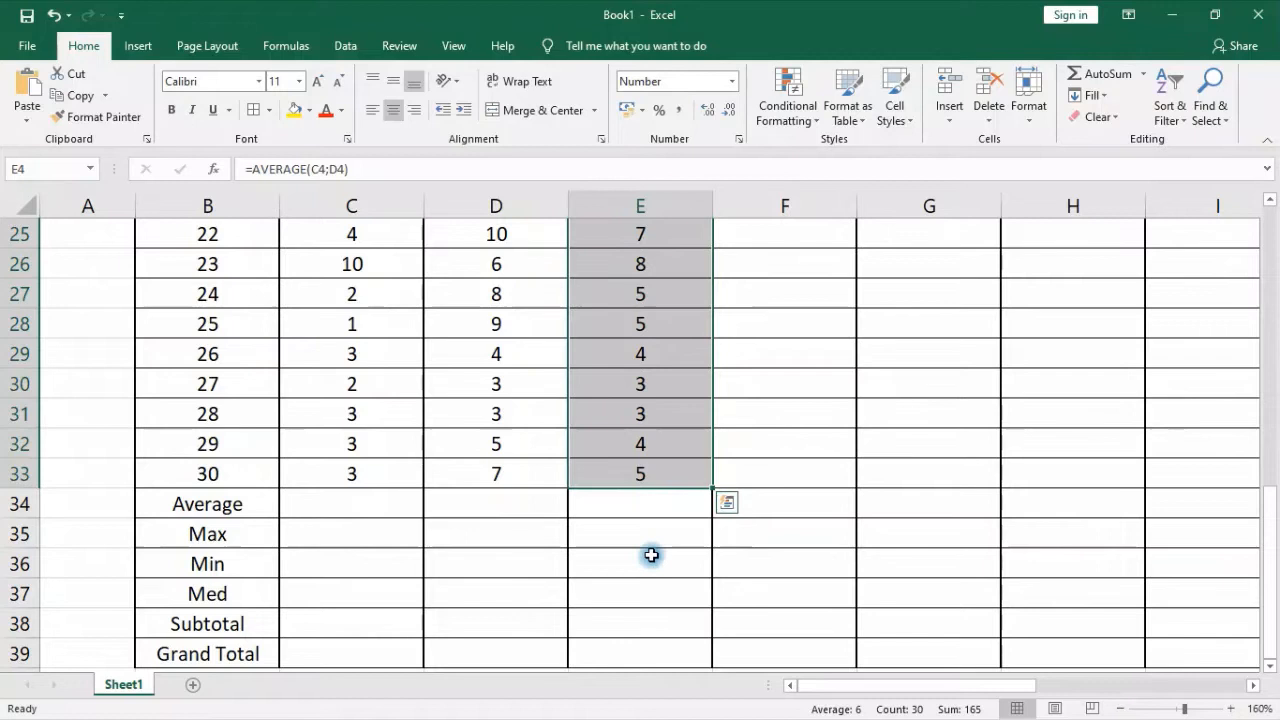
click(725, 505)
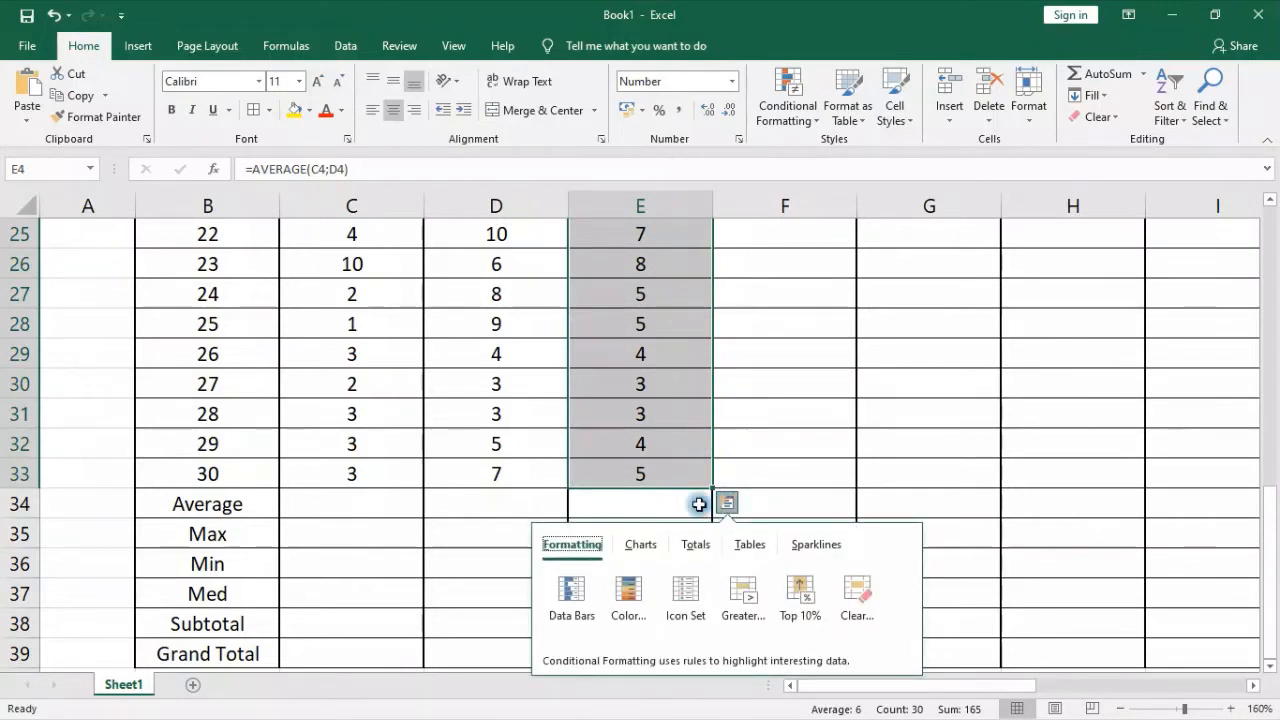
click(740, 503)
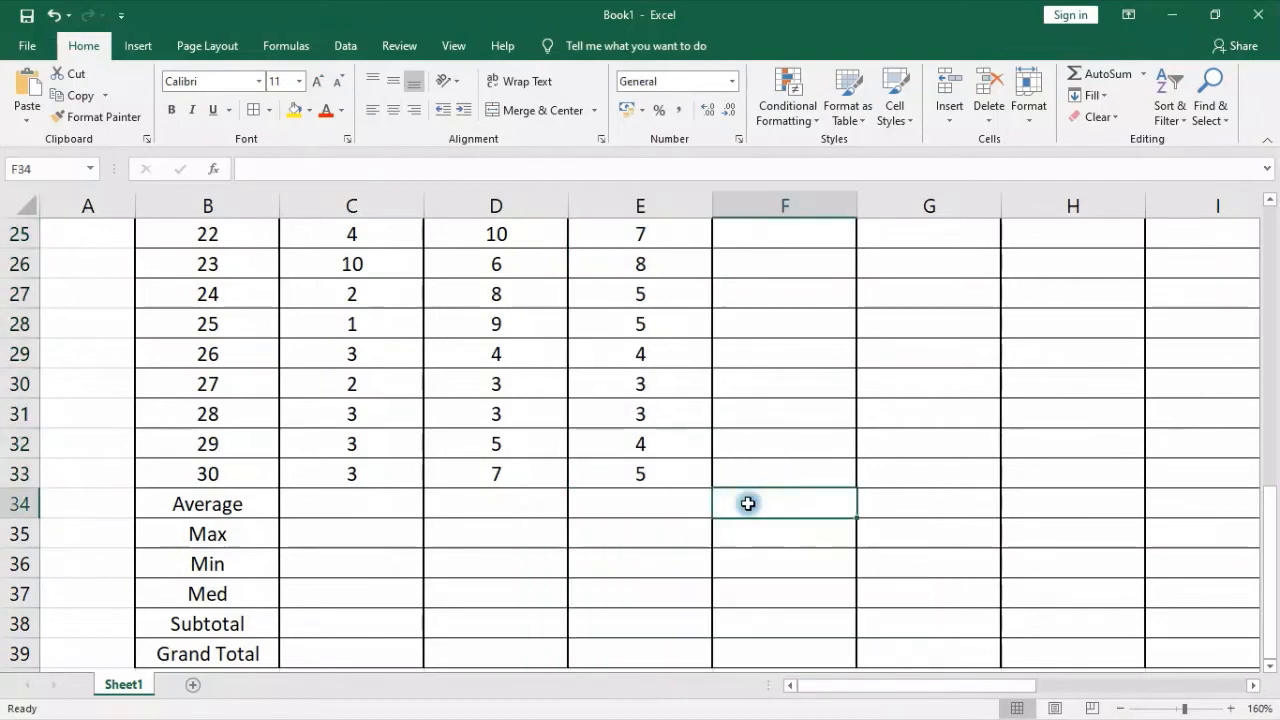
Apply the Green - Yellow - Red Color Scale conditional formatting to the averages in E4:E33
click(694, 485)
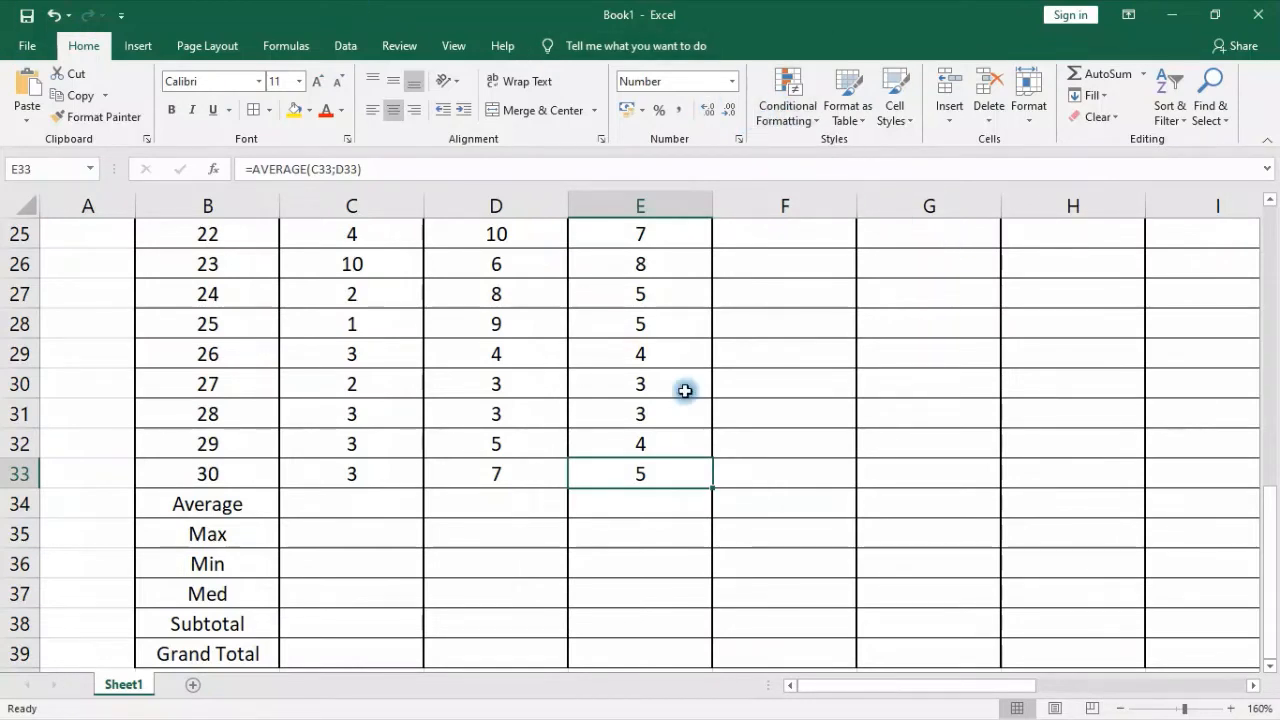
drag(660, 472, 634, 289)
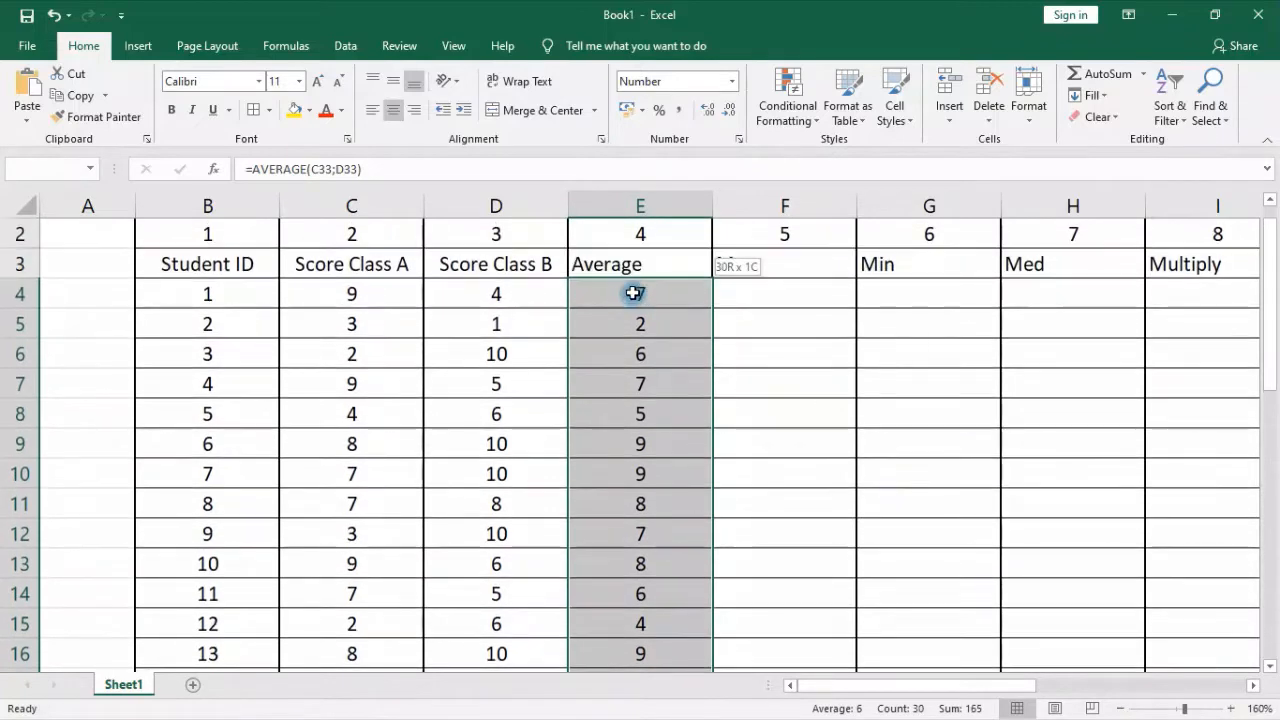
click(790, 100)
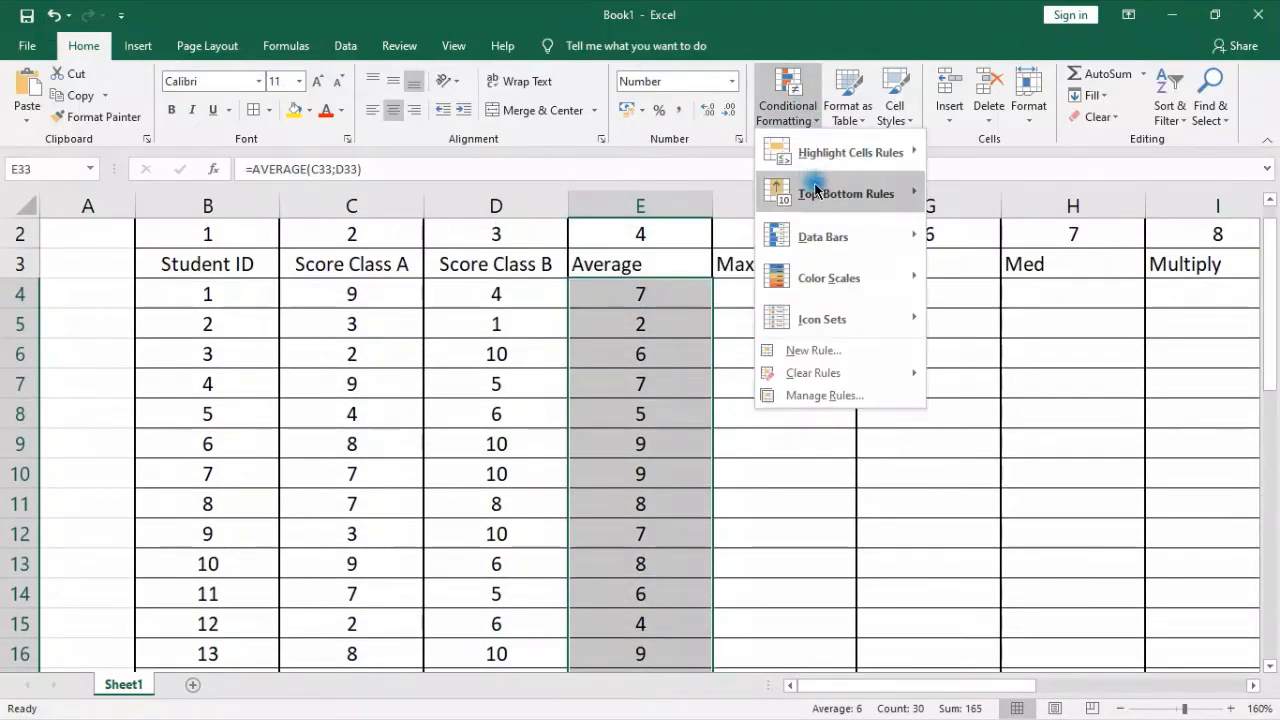
mouse_move(840, 152)
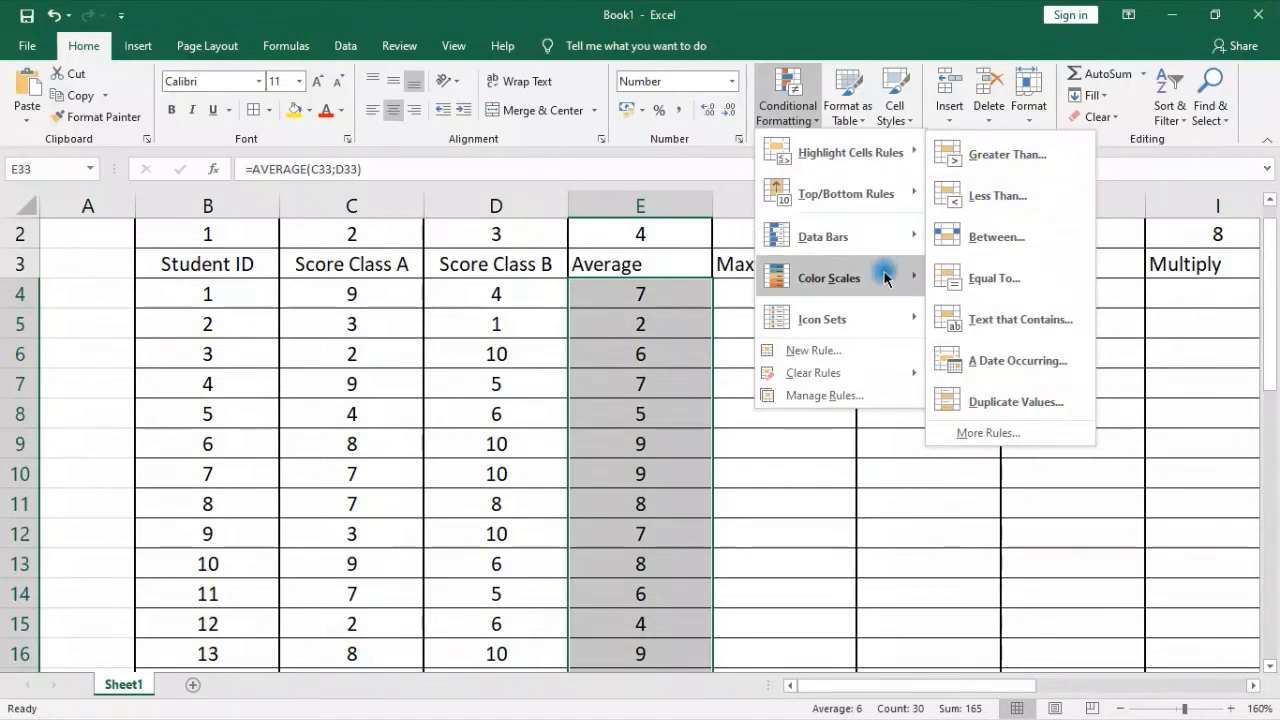
mouse_move(885, 279)
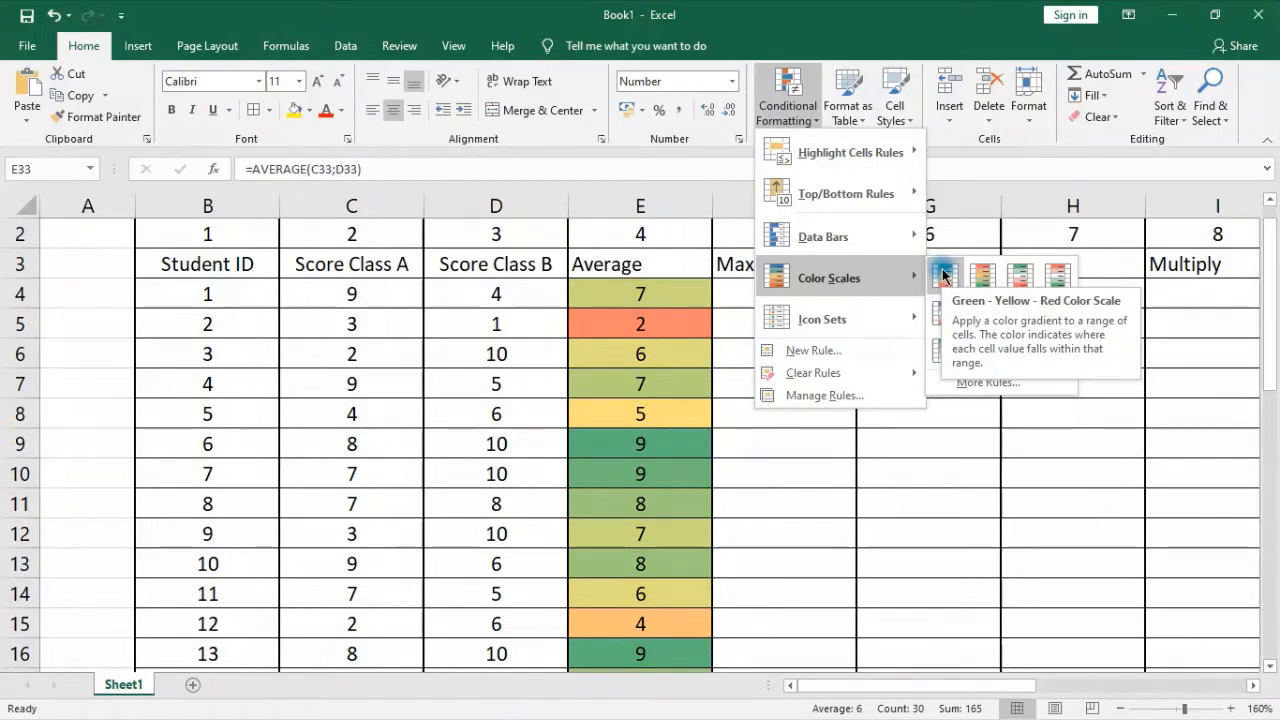
click(943, 272)
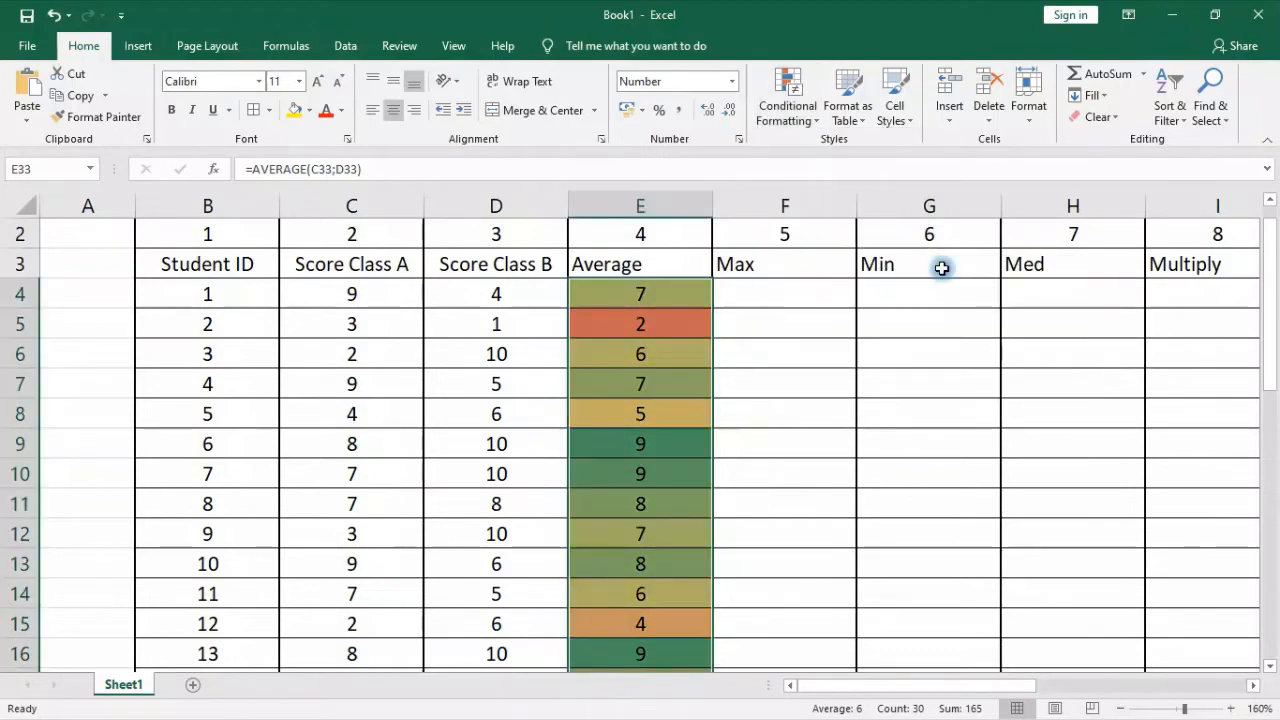
Examine how the color scale shades the high, middle and low averages throughout the Average column
click(593, 299)
scroll(737, 378, down, 4)
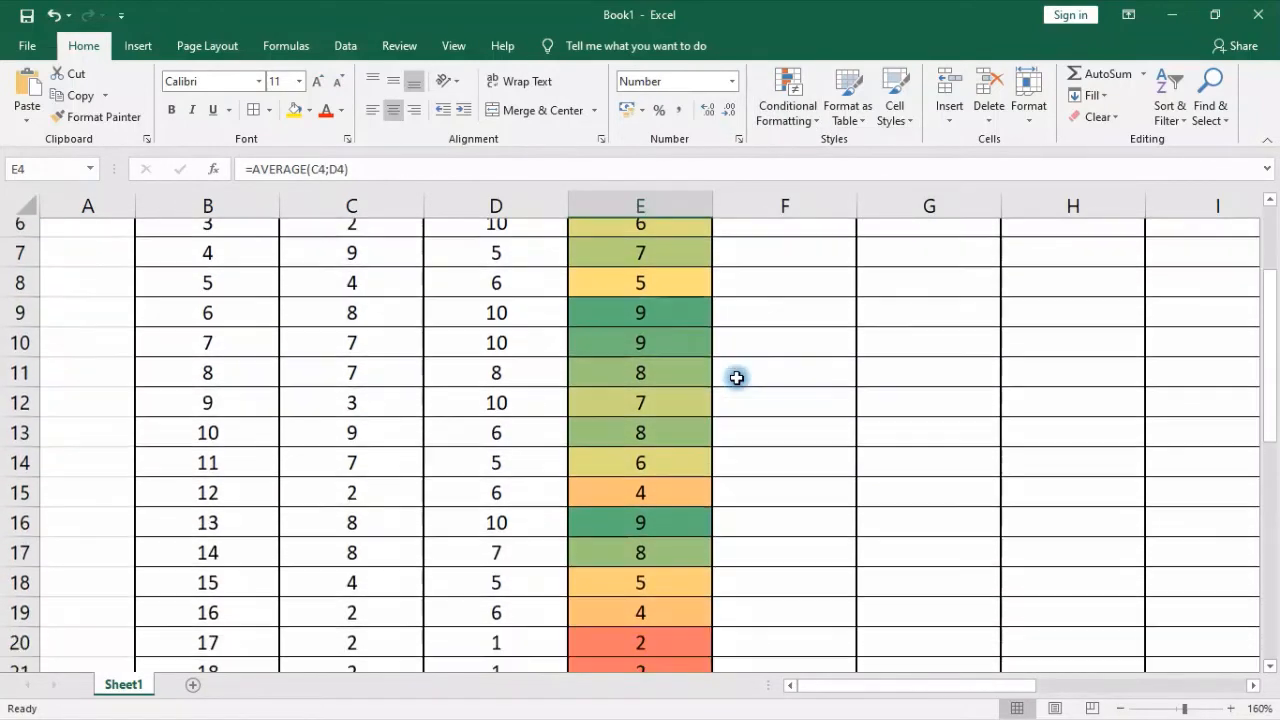
scroll(737, 378, down, 2)
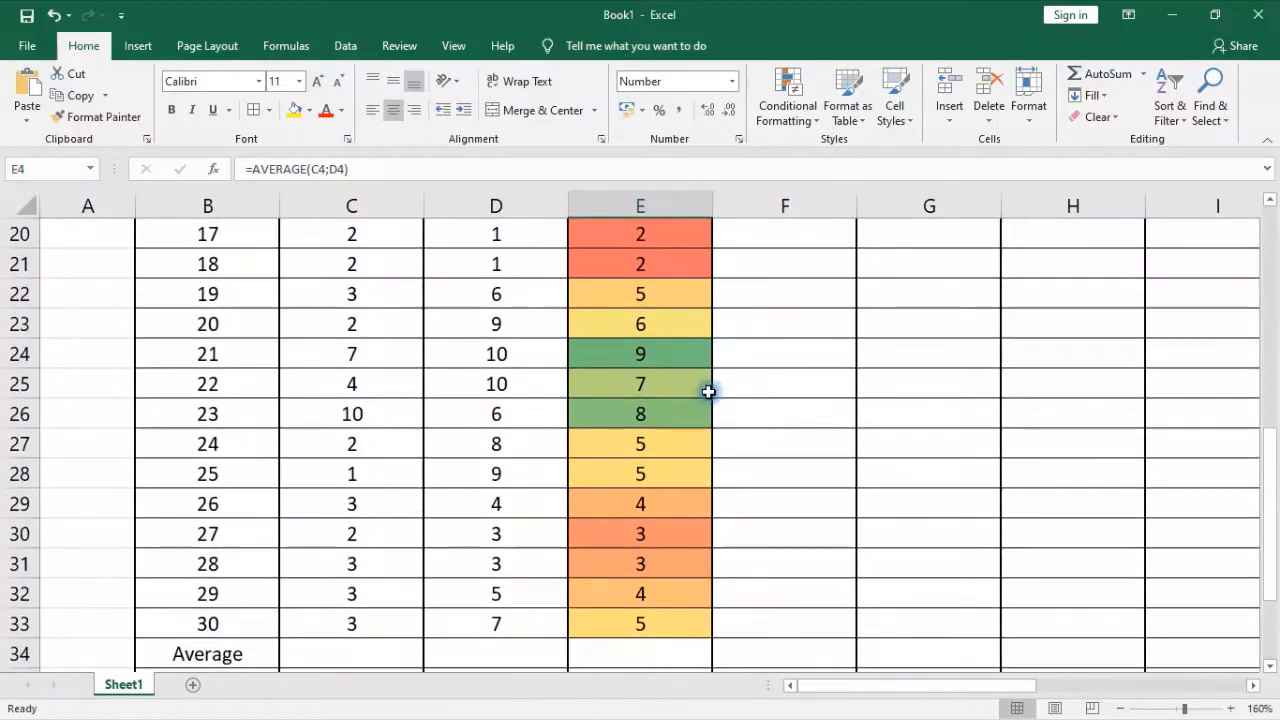
click(696, 346)
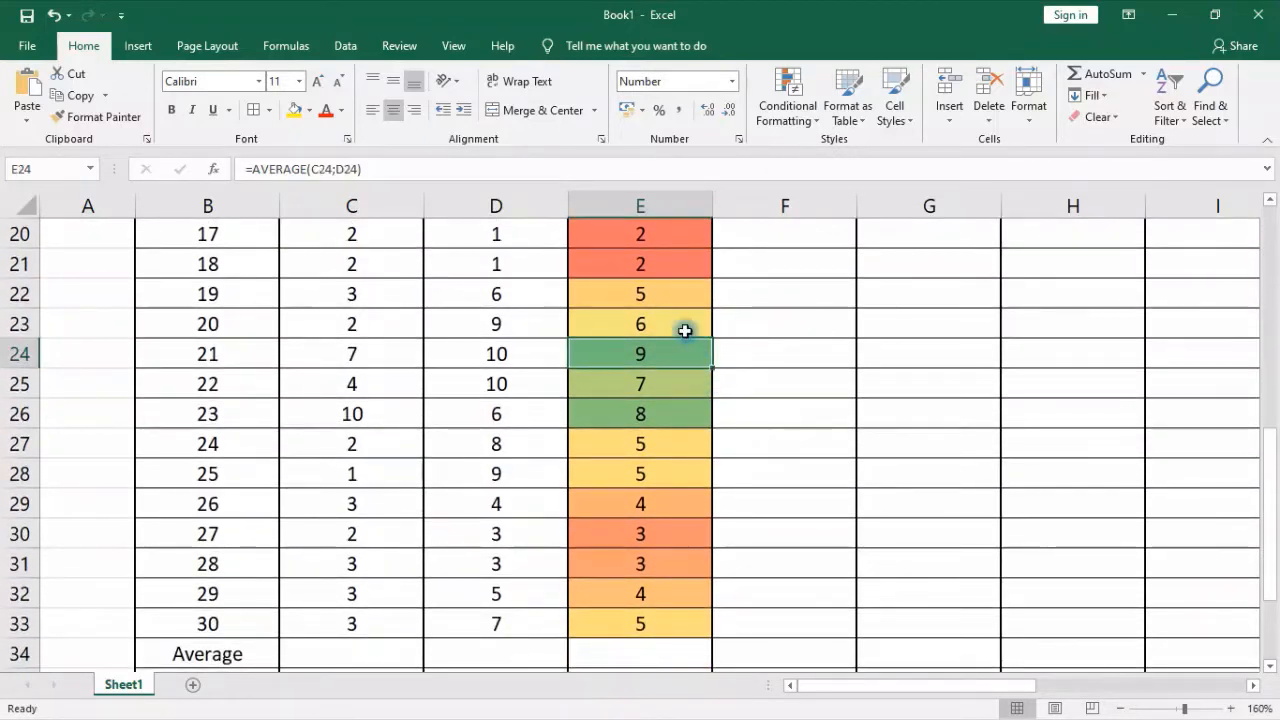
click(687, 410)
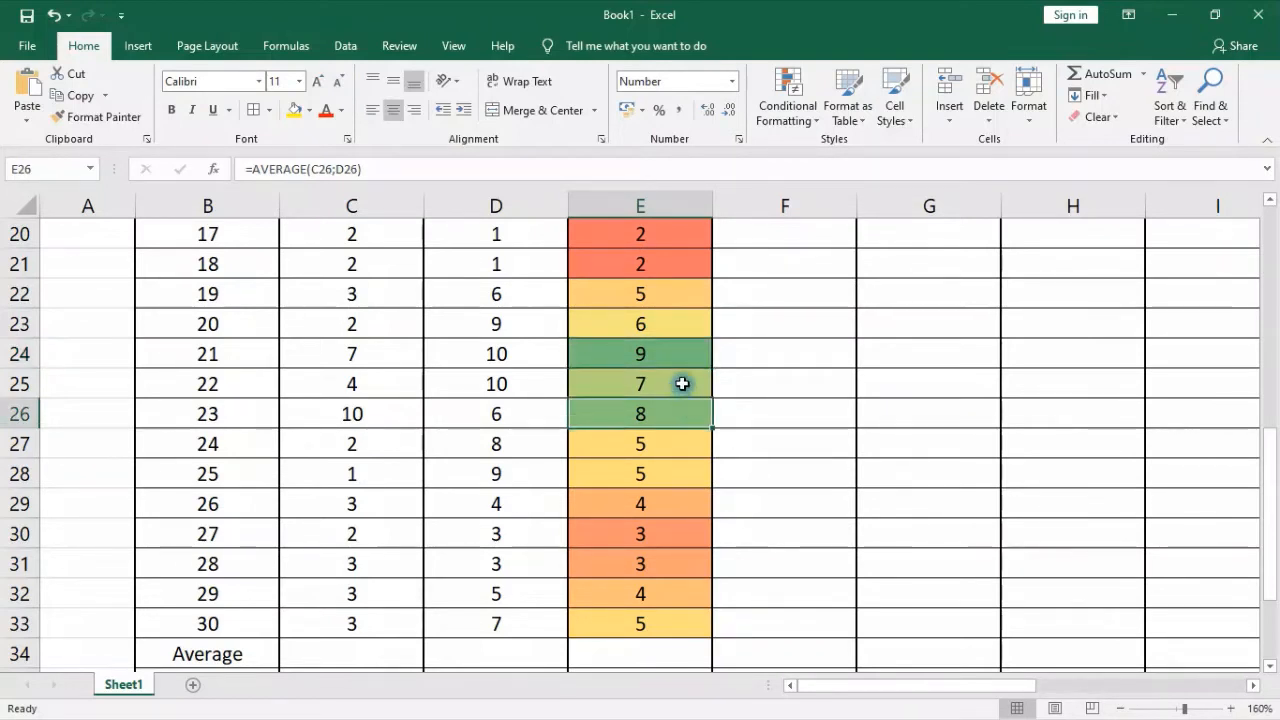
click(683, 384)
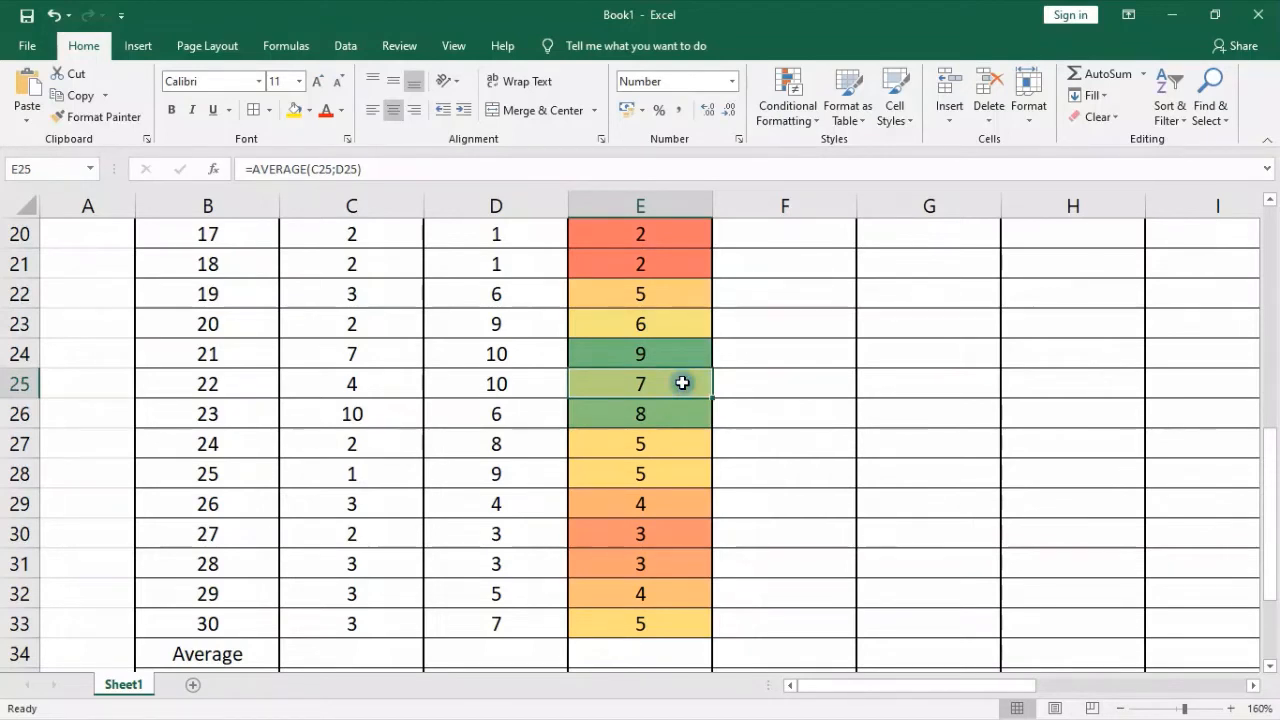
click(684, 319)
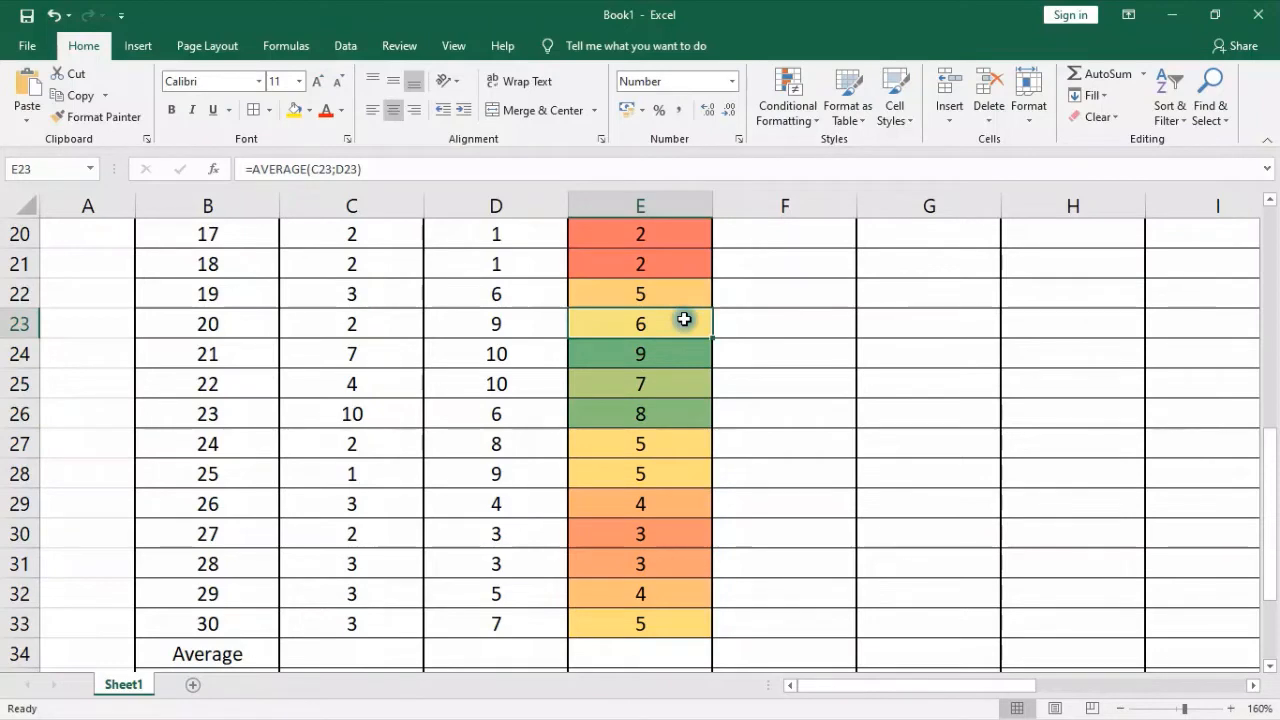
click(688, 291)
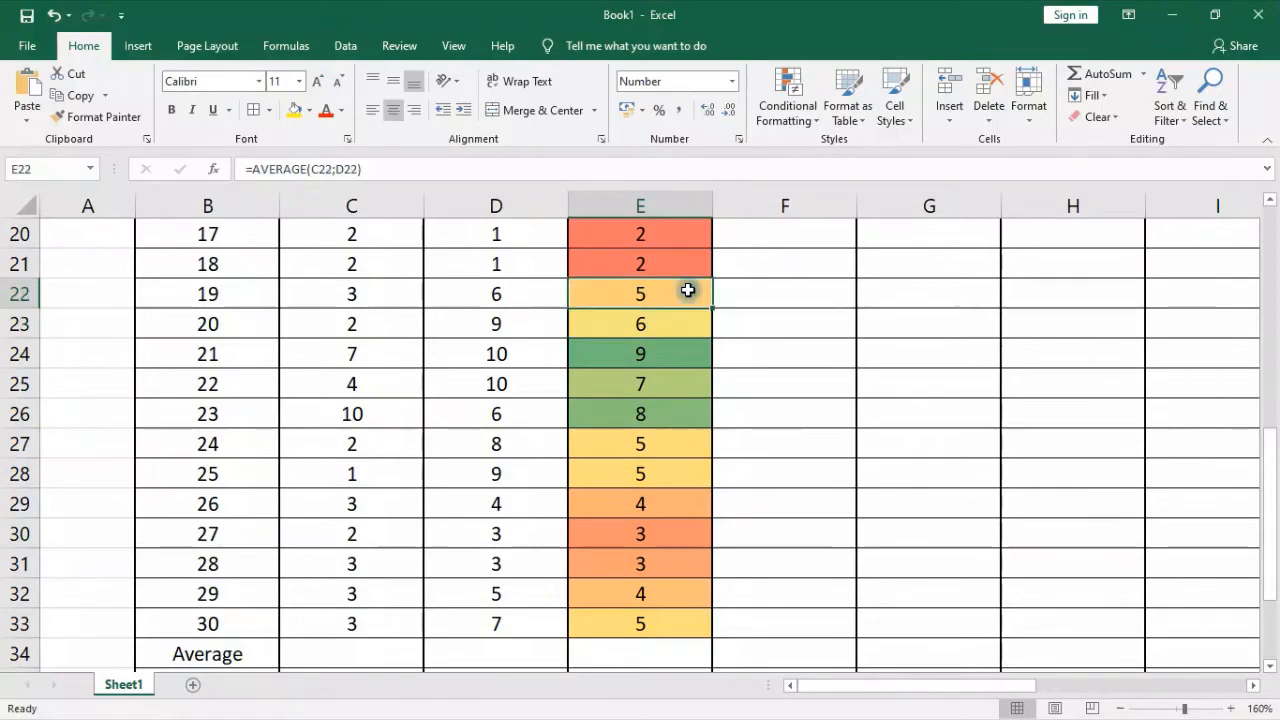
click(686, 261)
scroll(686, 261, up, 1)
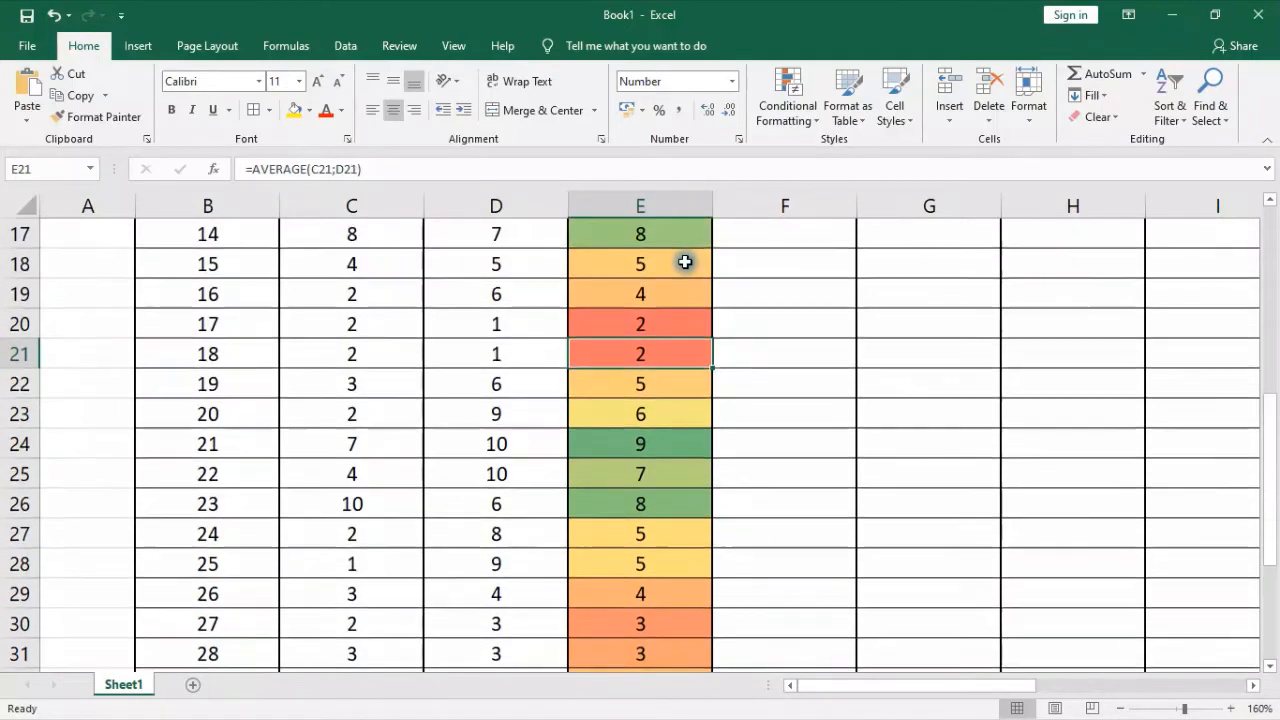
scroll(674, 320, up, 3)
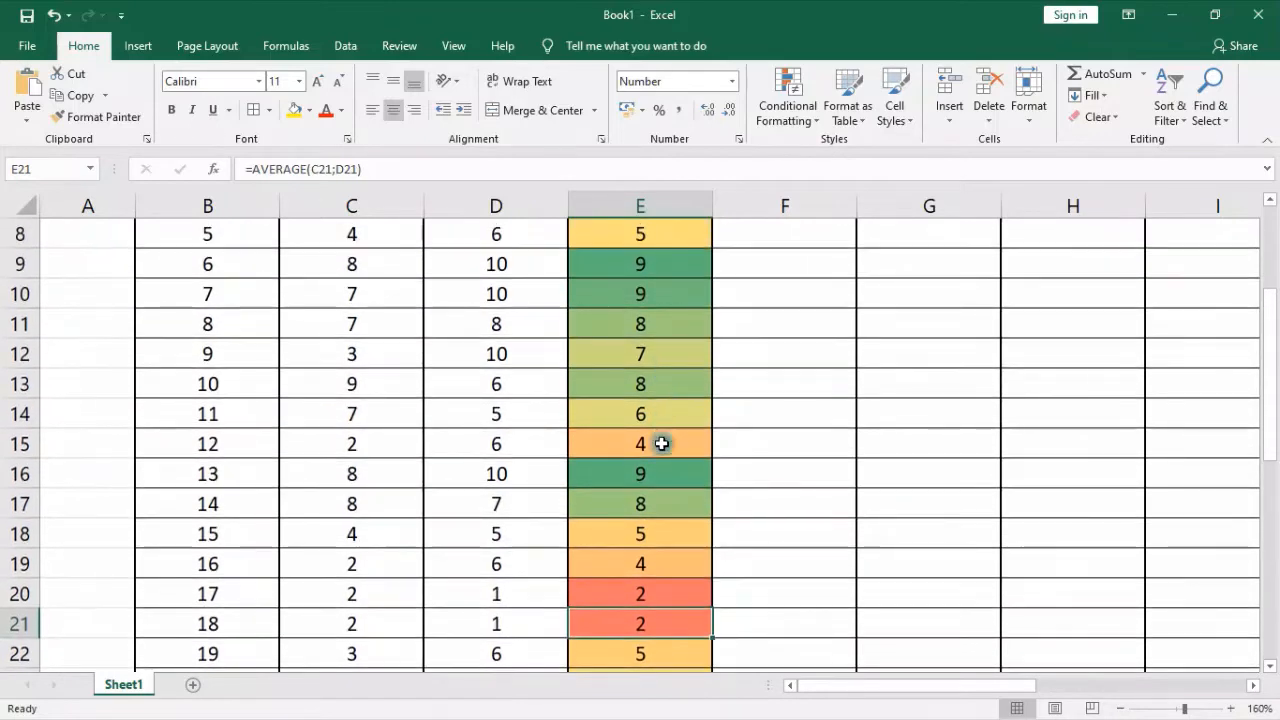
scroll(660, 443, down, 1)
click(656, 494)
scroll(866, 474, up, 3)
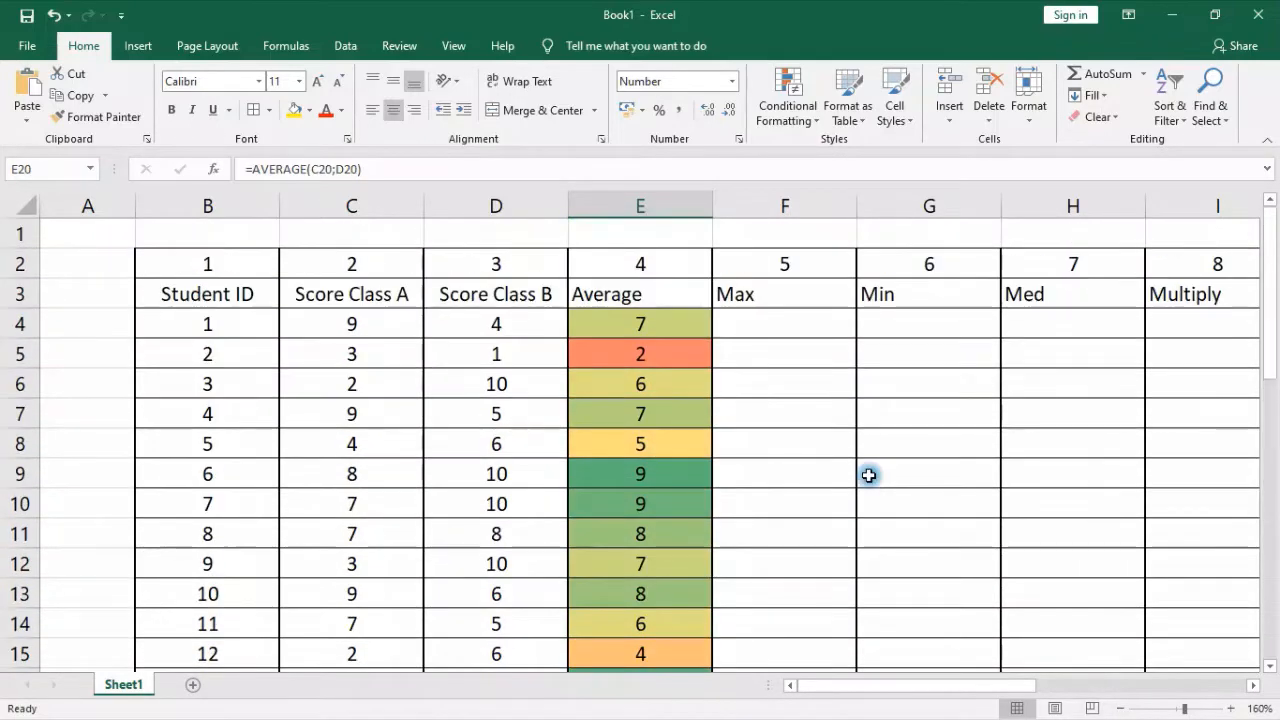
click(809, 114)
mouse_move(828, 236)
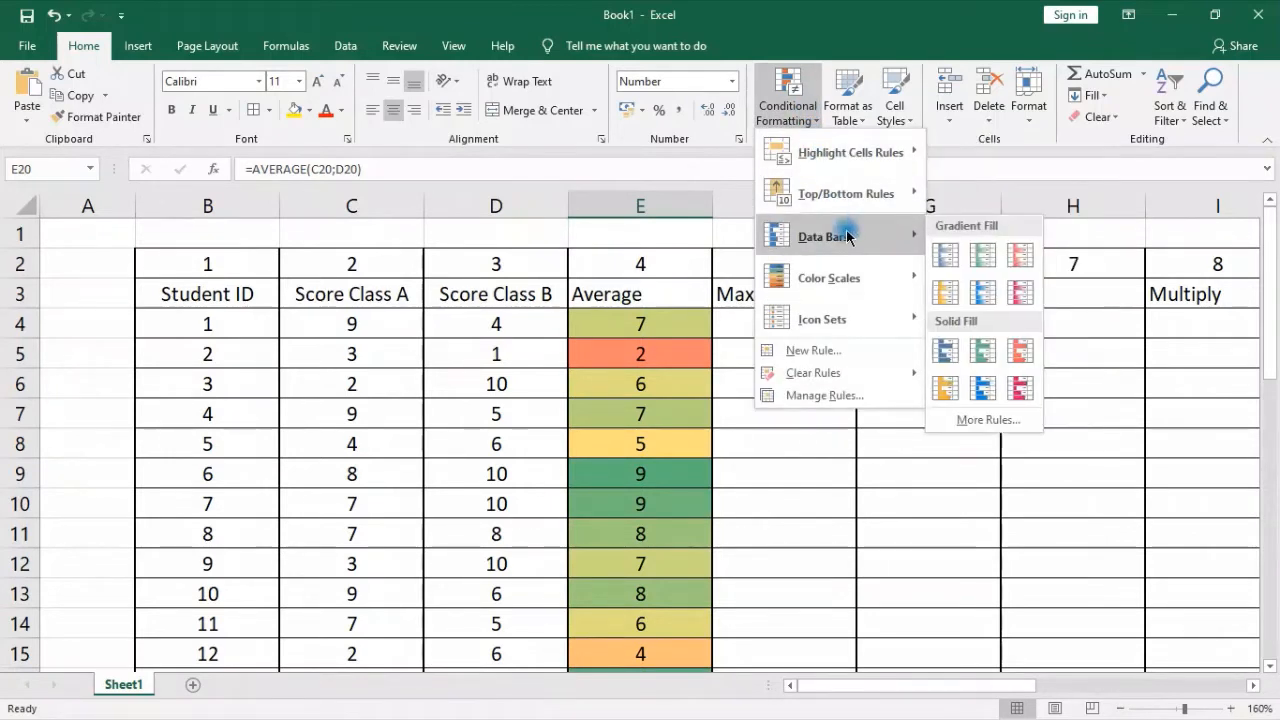
click(792, 418)
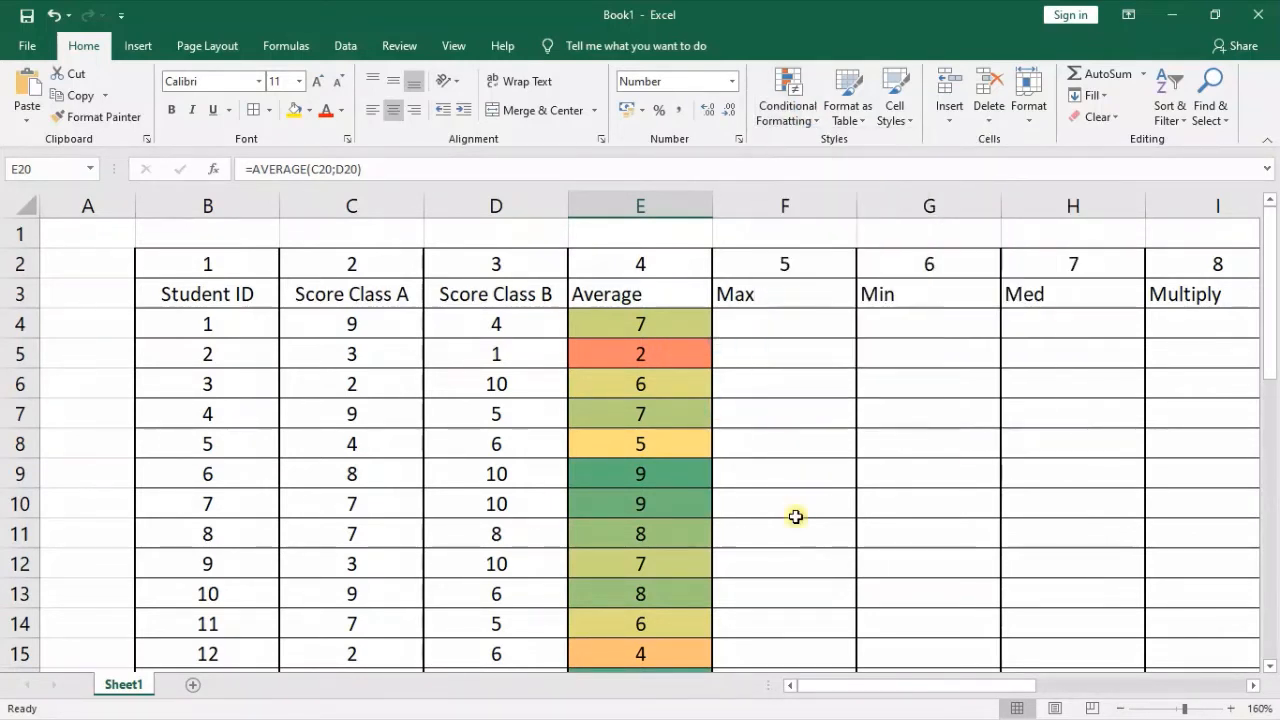
Review the Max column and the first student's Class A and Class B scores in C4:D4 that it compares
click(790, 317)
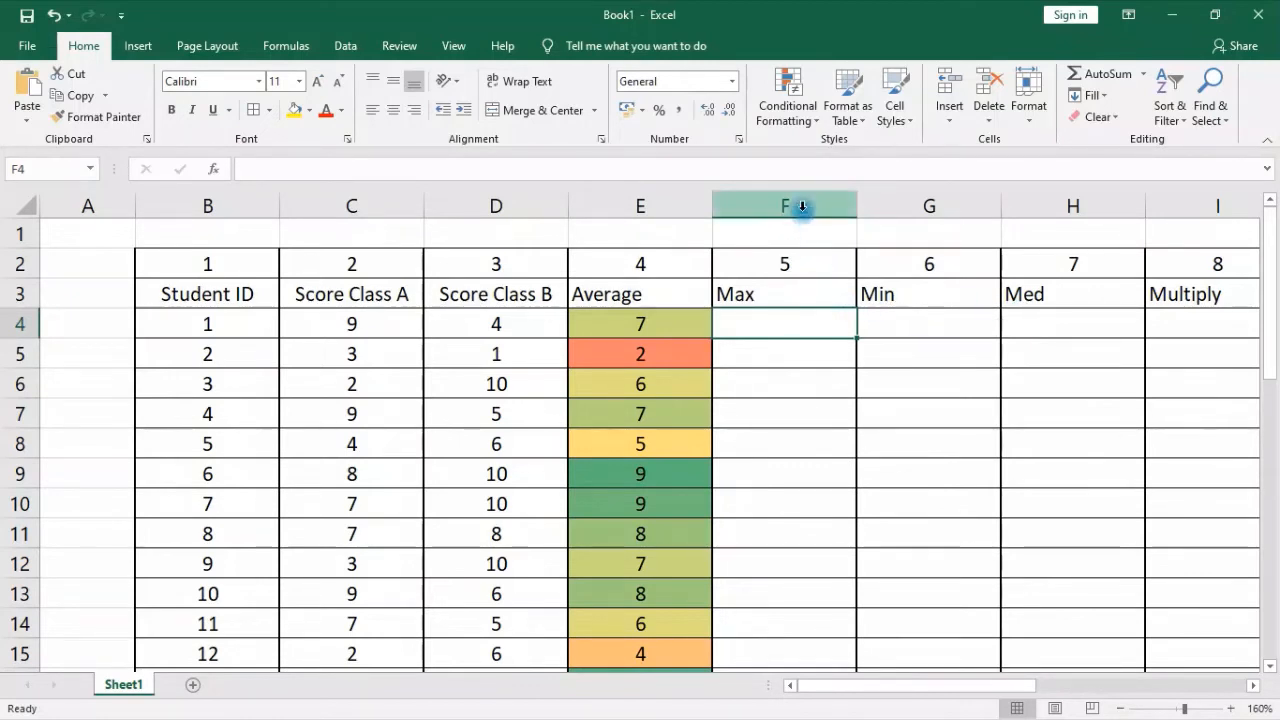
click(794, 204)
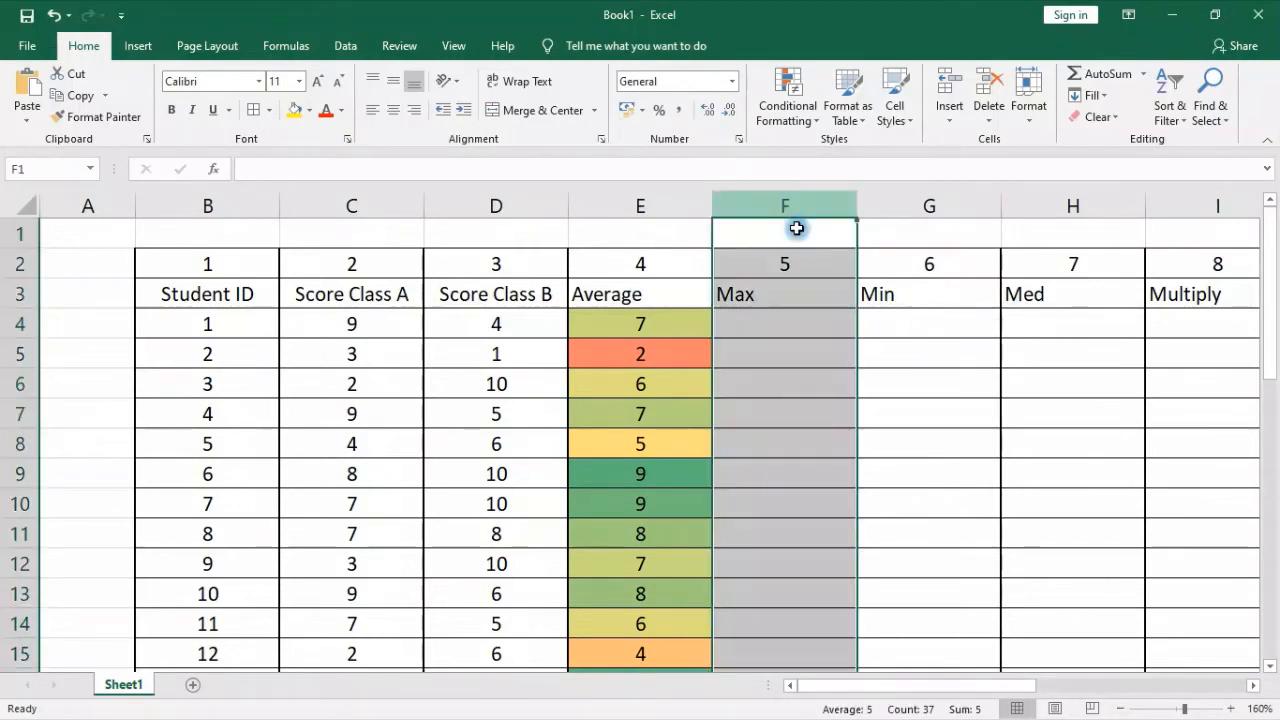
click(780, 323)
click(776, 294)
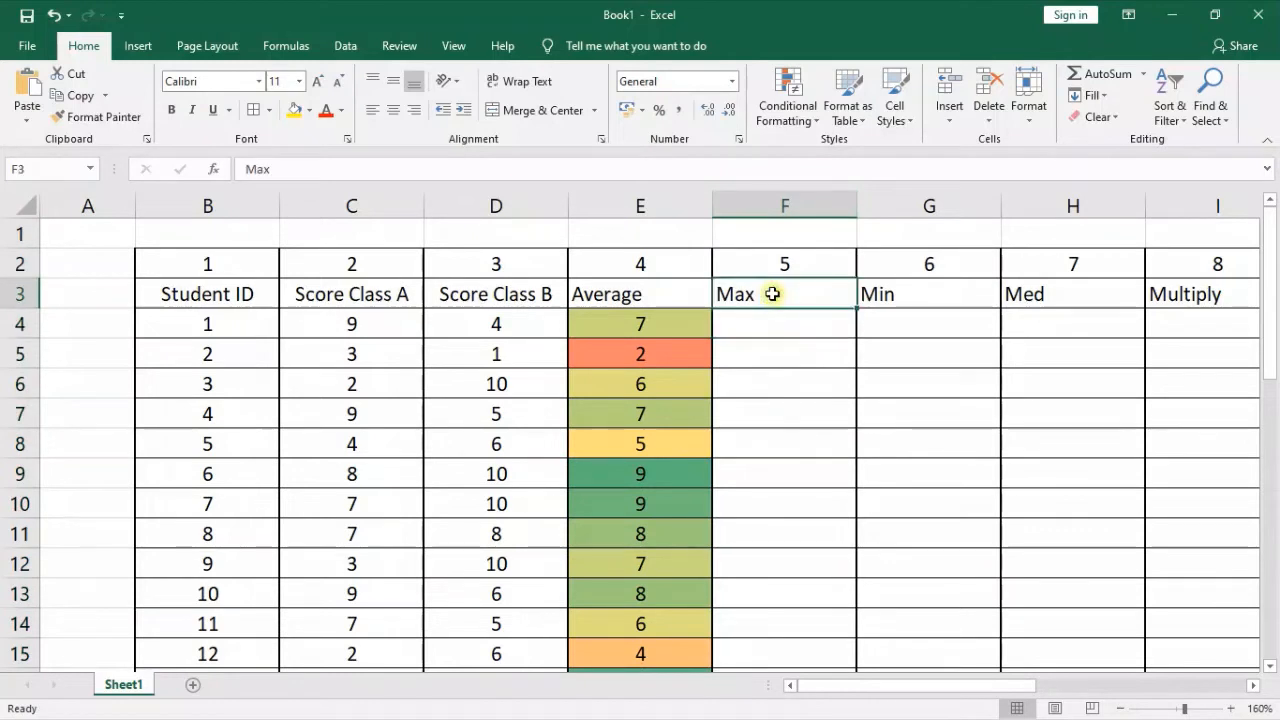
drag(315, 337, 476, 324)
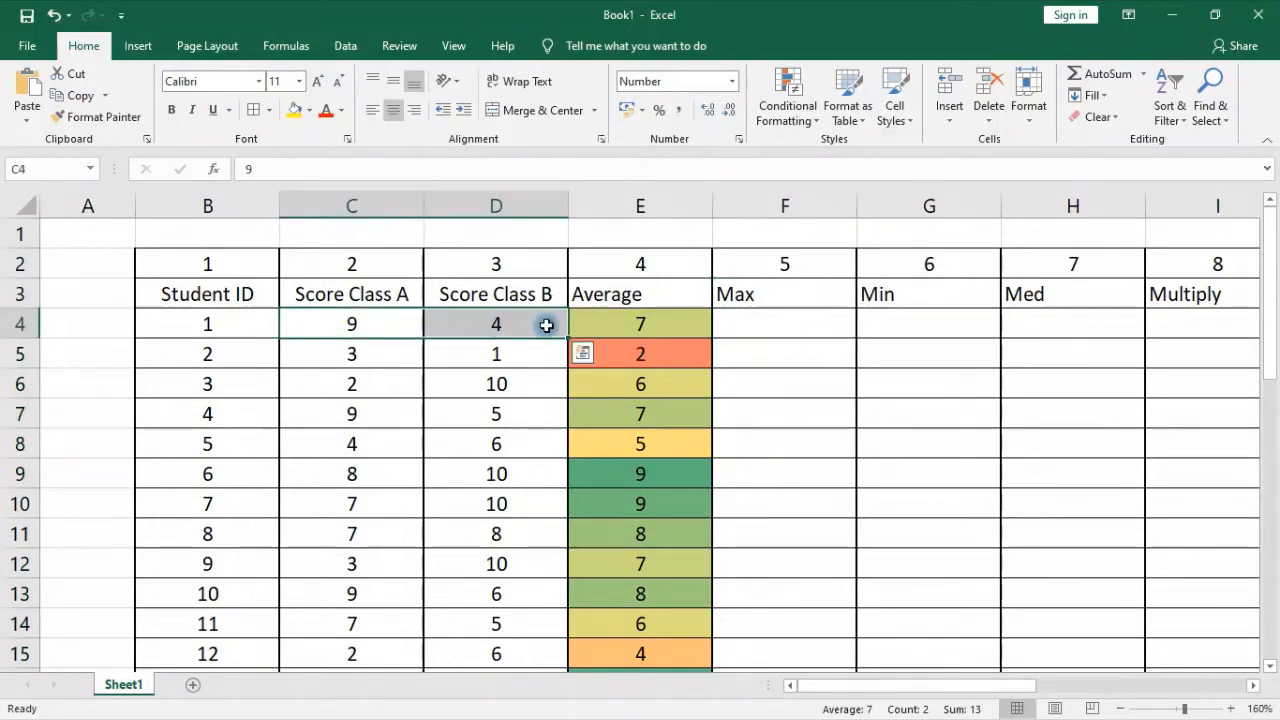
click(738, 292)
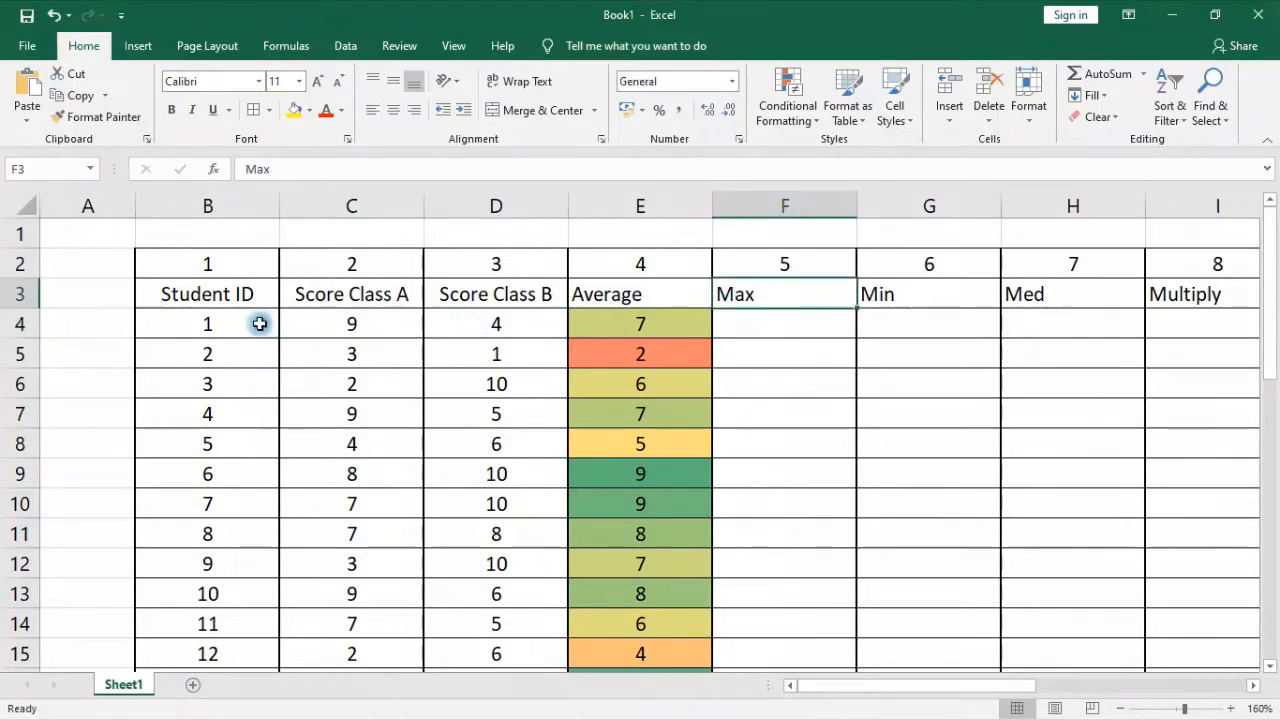
click(20, 323)
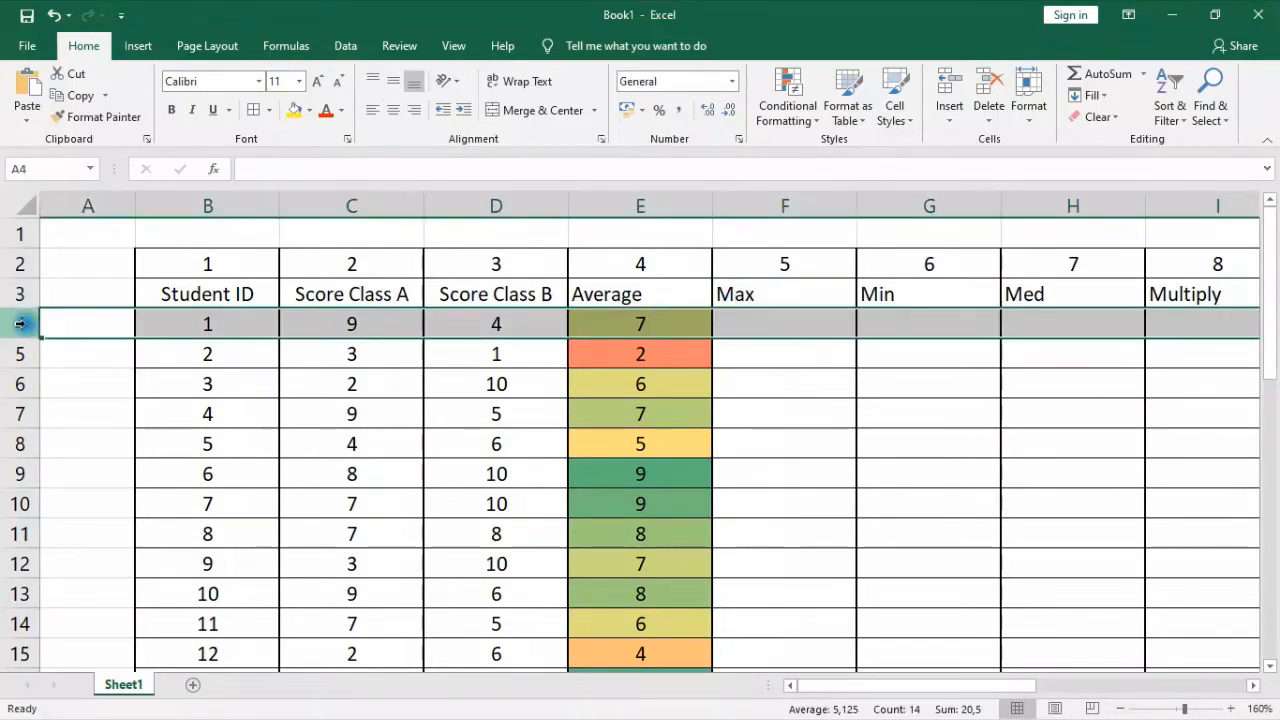
drag(366, 313, 466, 318)
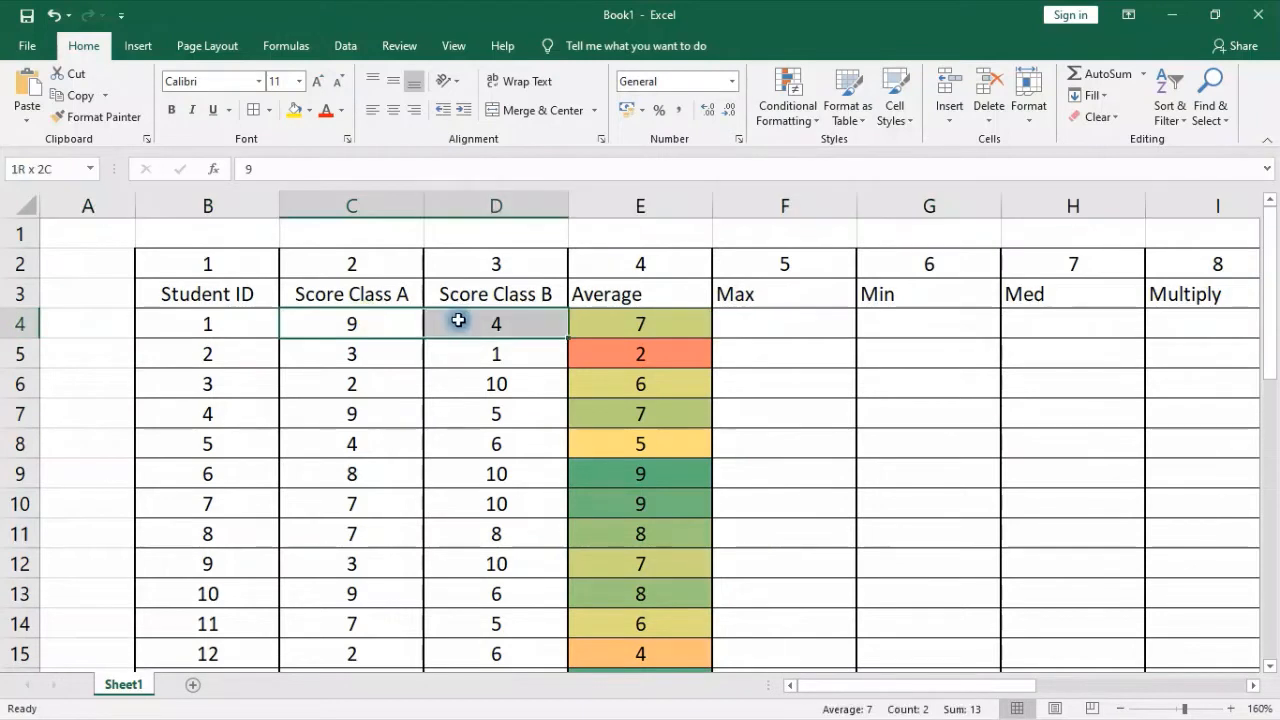
Enter the formula =MAX(C4:D4) in cell F4 to get the first student's highest score
click(791, 329)
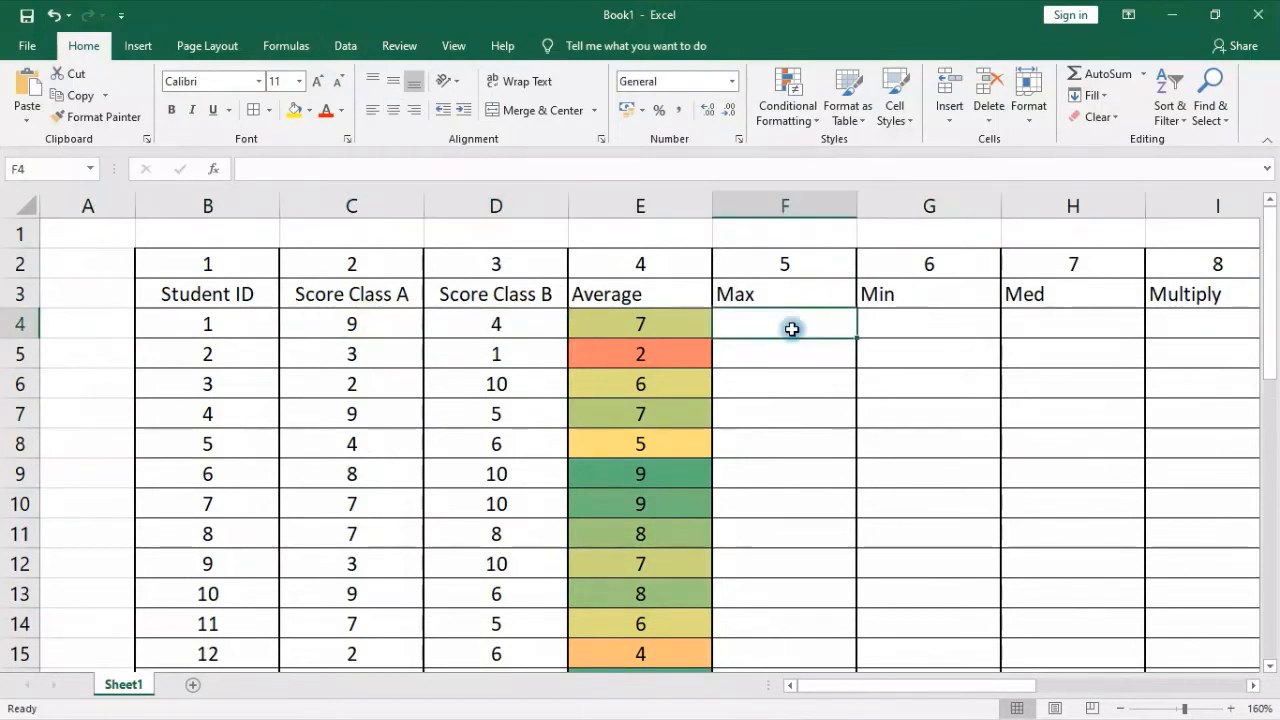
text(=max)
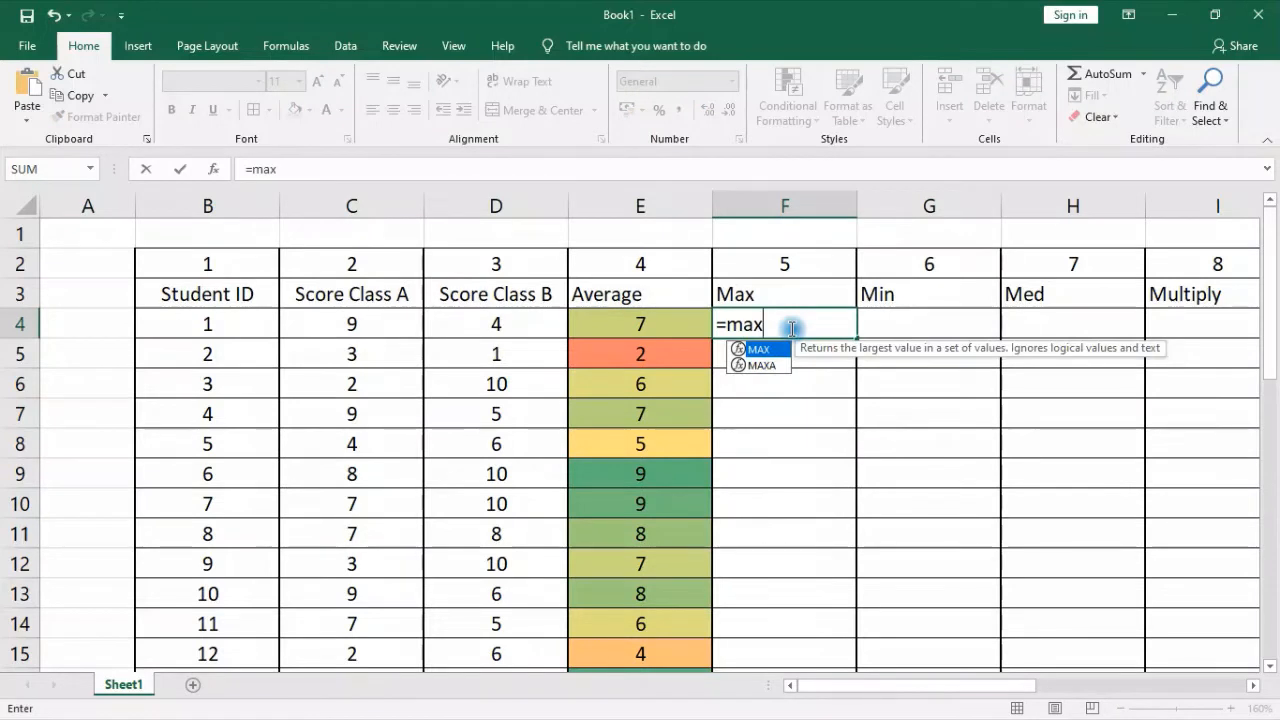
text(()
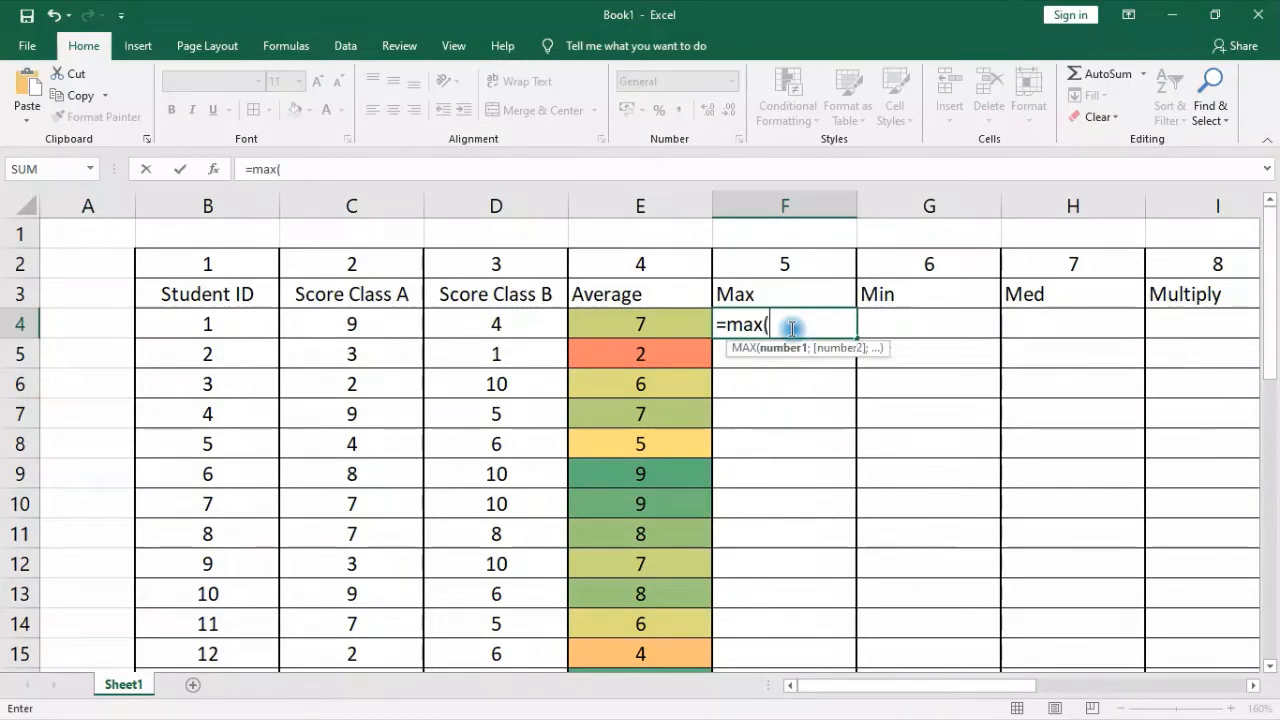
drag(360, 326, 491, 320)
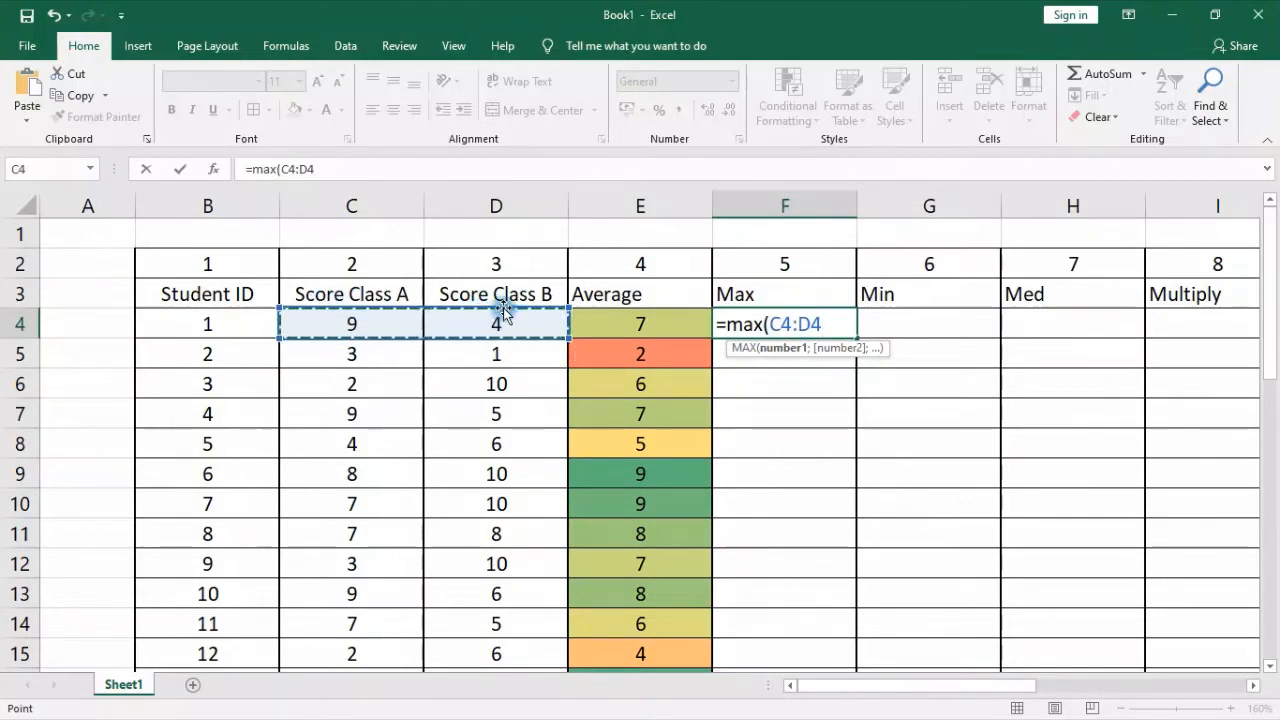
text())
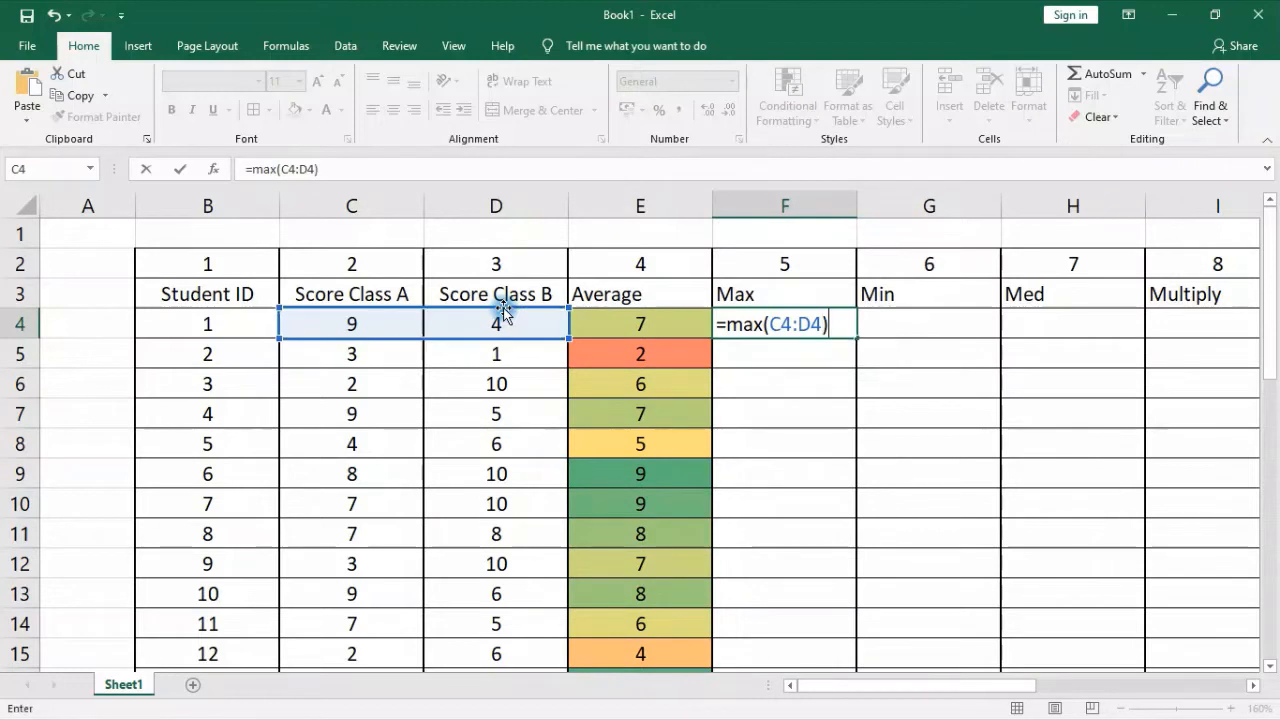
key(Return)
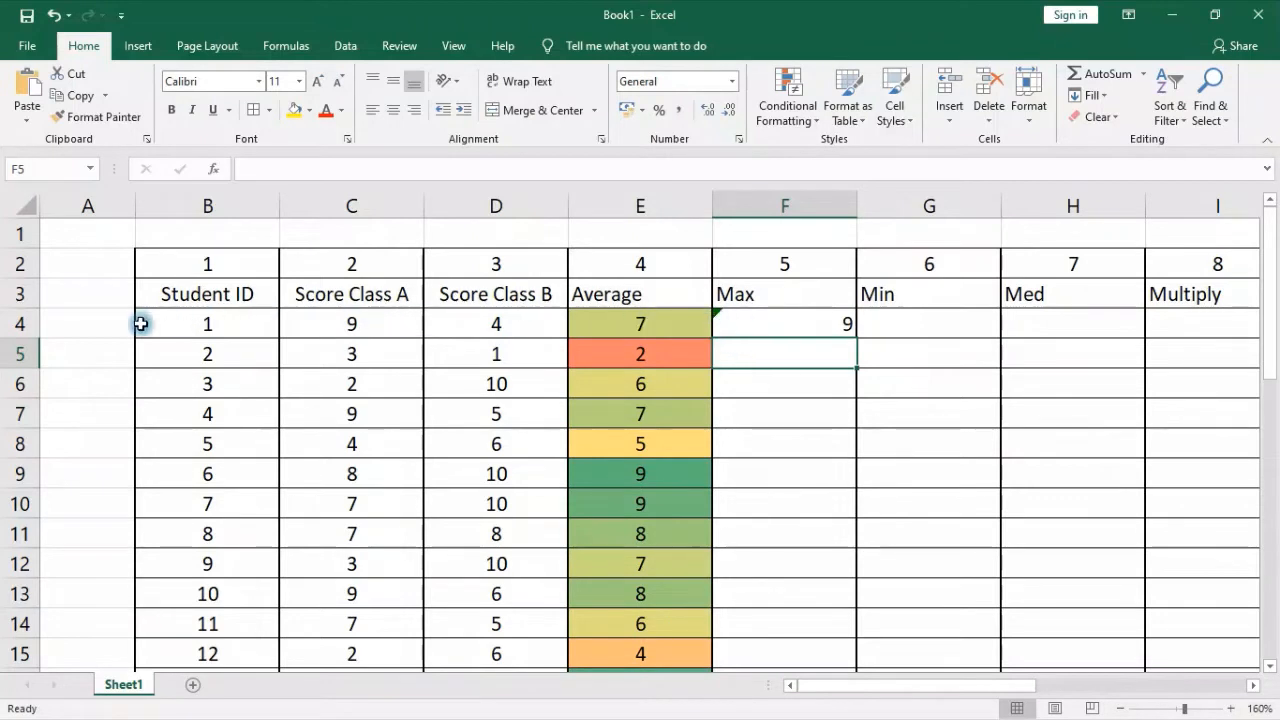
Center the value in F4 and fill its MAX formula down the Max column
click(20, 325)
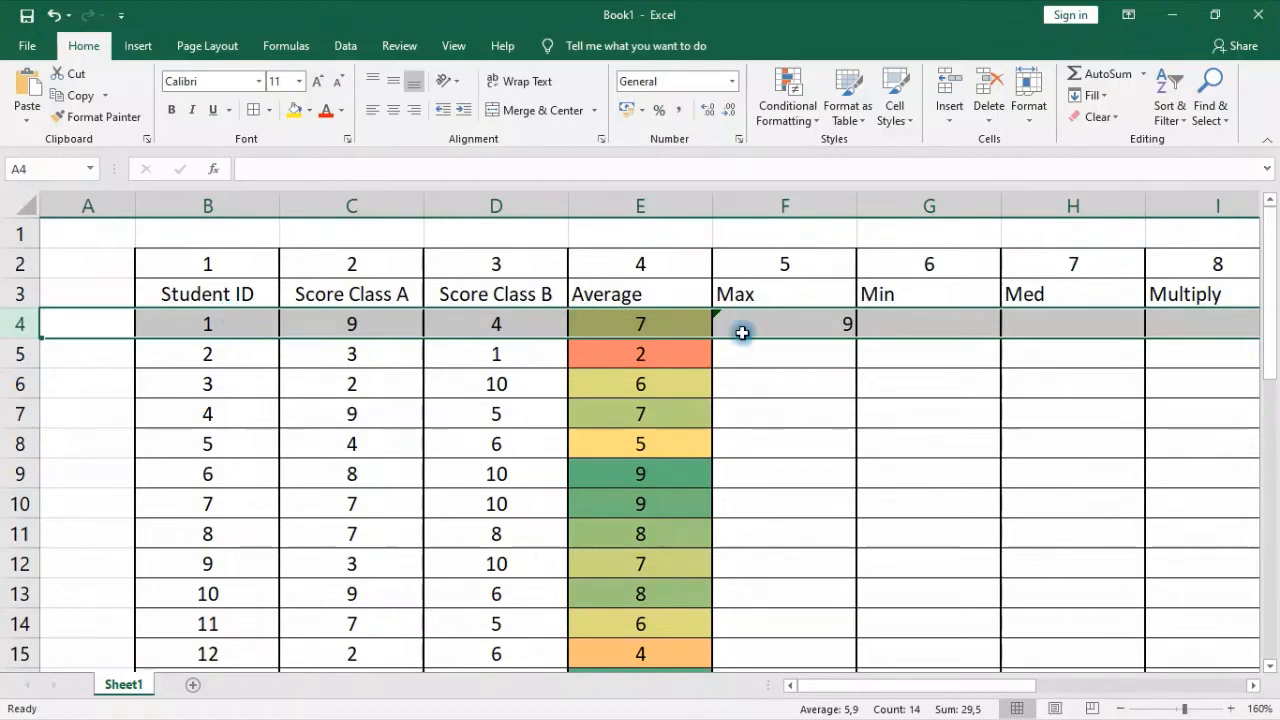
click(812, 318)
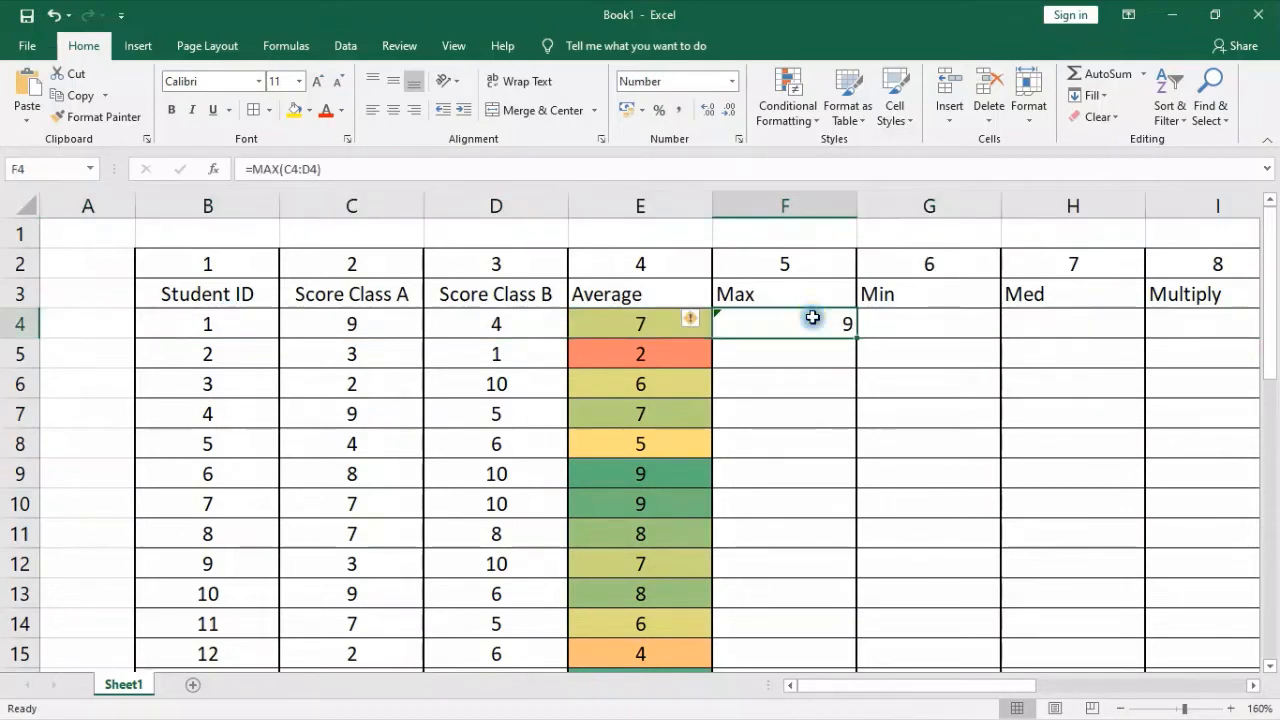
click(403, 110)
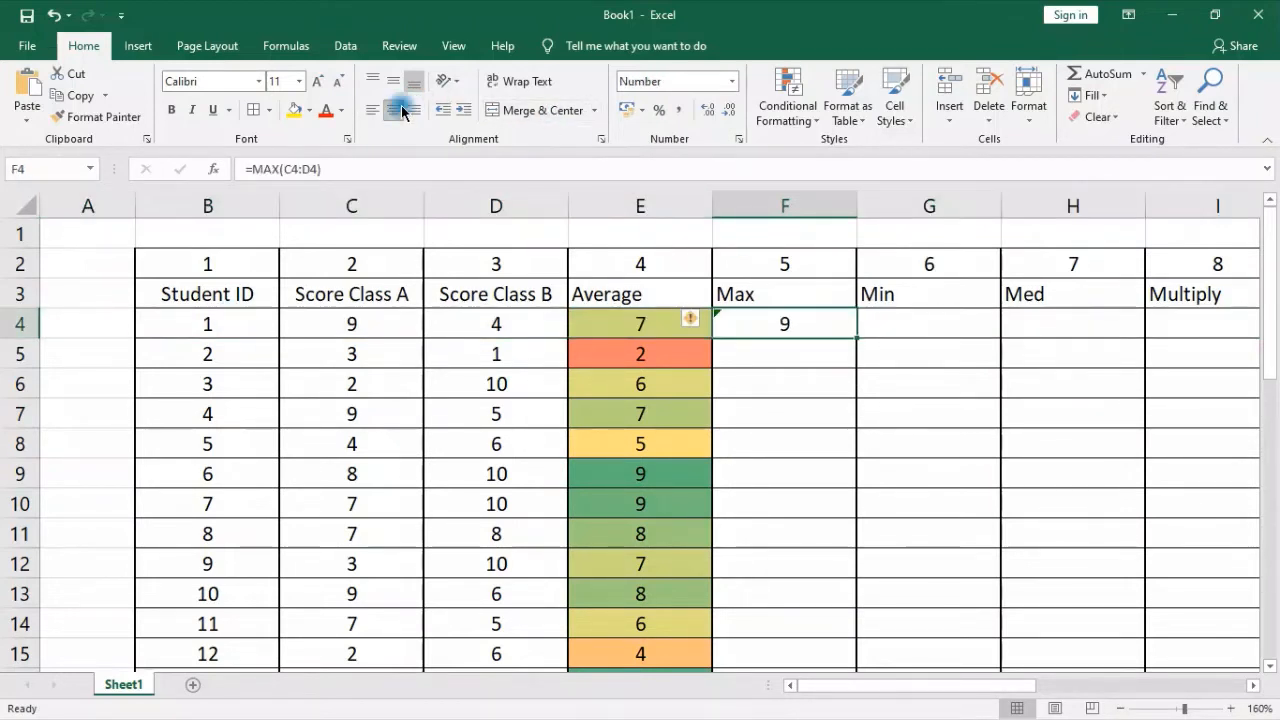
double_click(855, 337)
Clear the Max column cells F34:F39 in the summary rows from Average to Grand Total
scroll(854, 380, down, 5)
scroll(854, 390, down, 5)
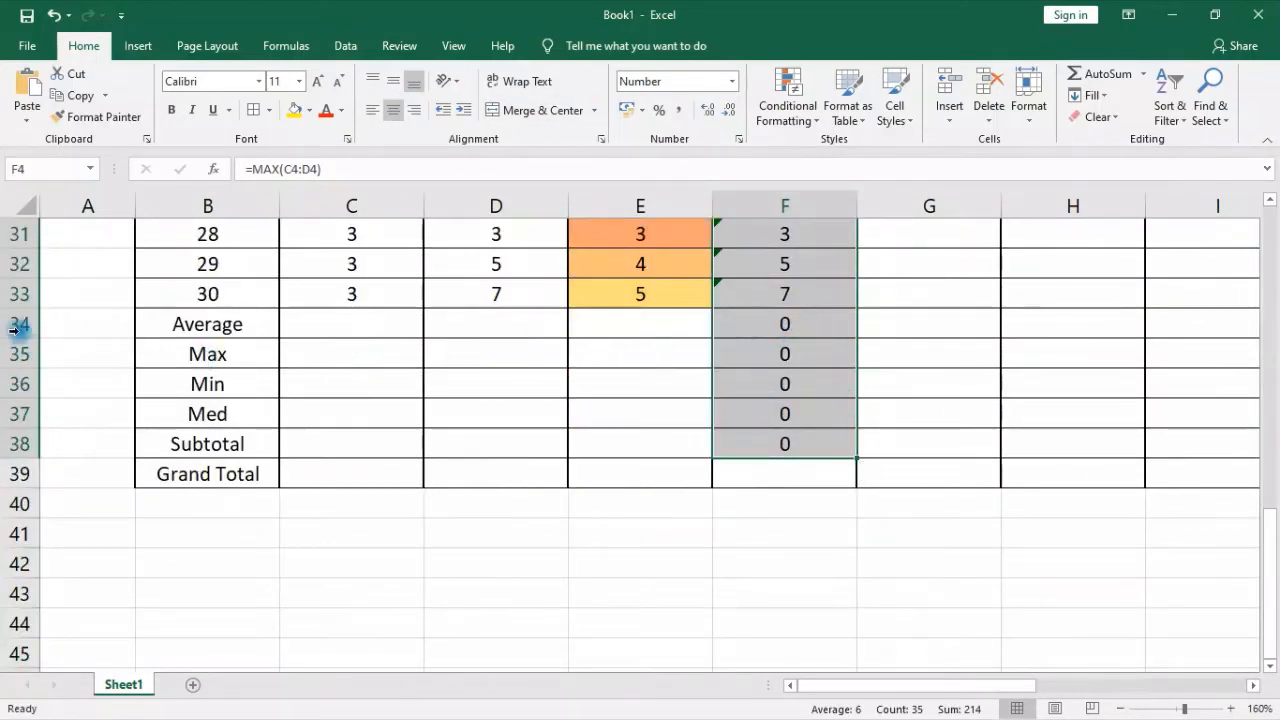
drag(20, 324, 27, 440)
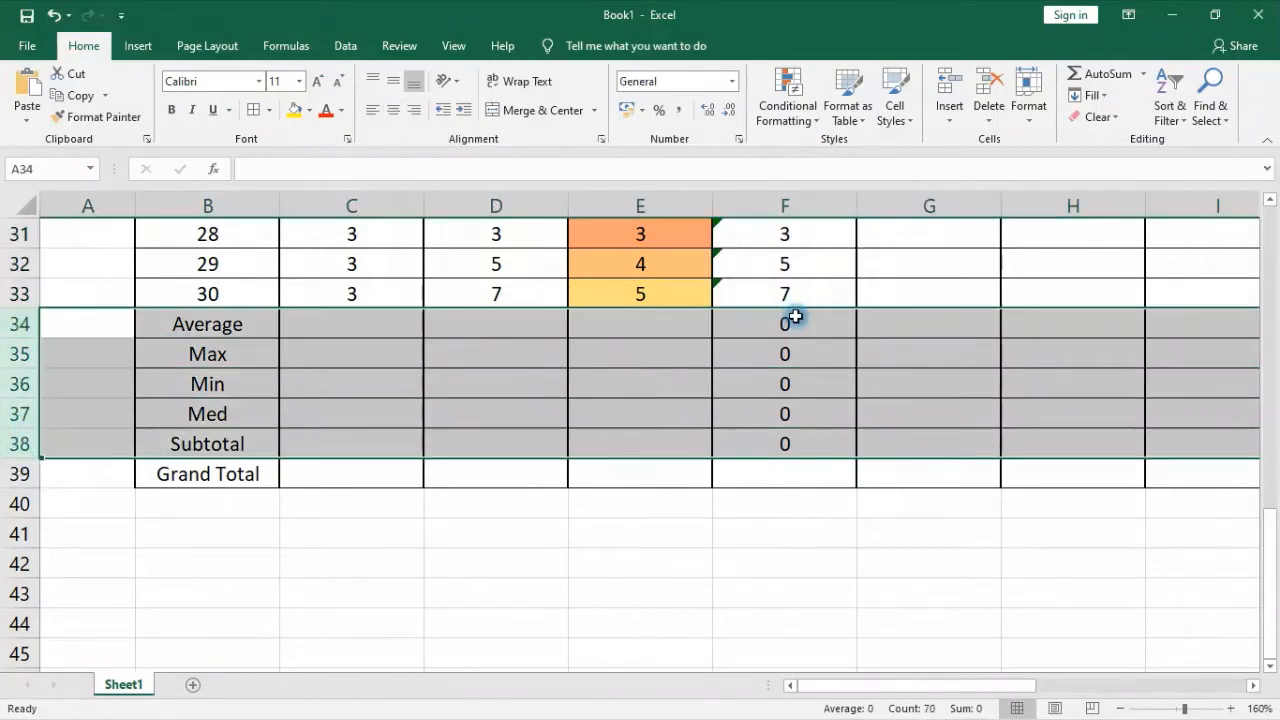
click(802, 318)
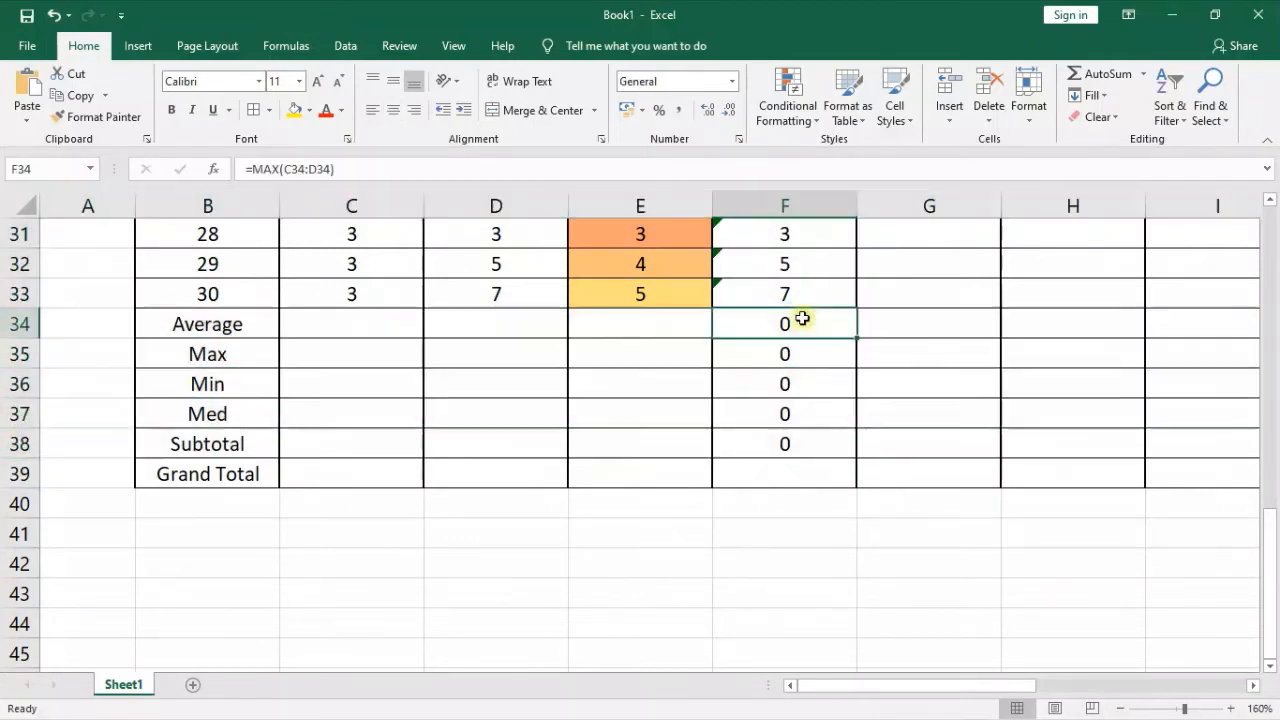
drag(802, 318, 811, 466)
key(Delete)
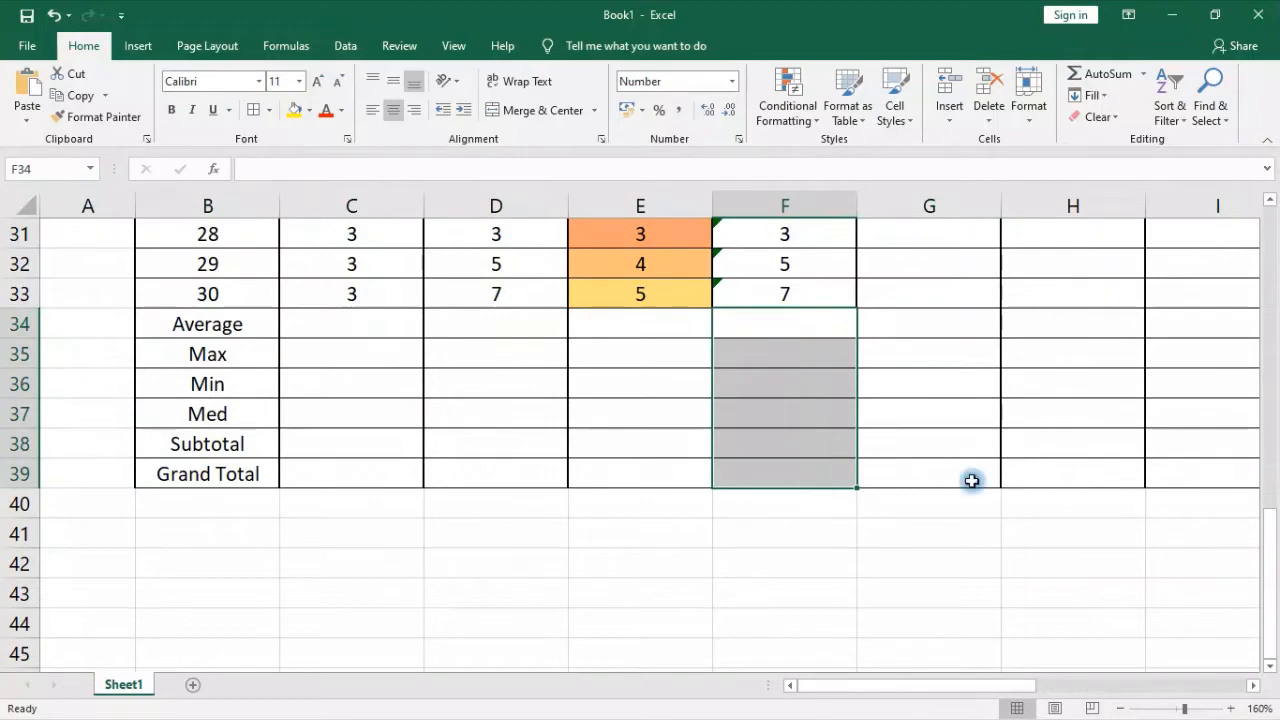
Ignore the formula error flagged in F4 and fill its MAX formula down the Max column again
scroll(1000, 478, up, 10)
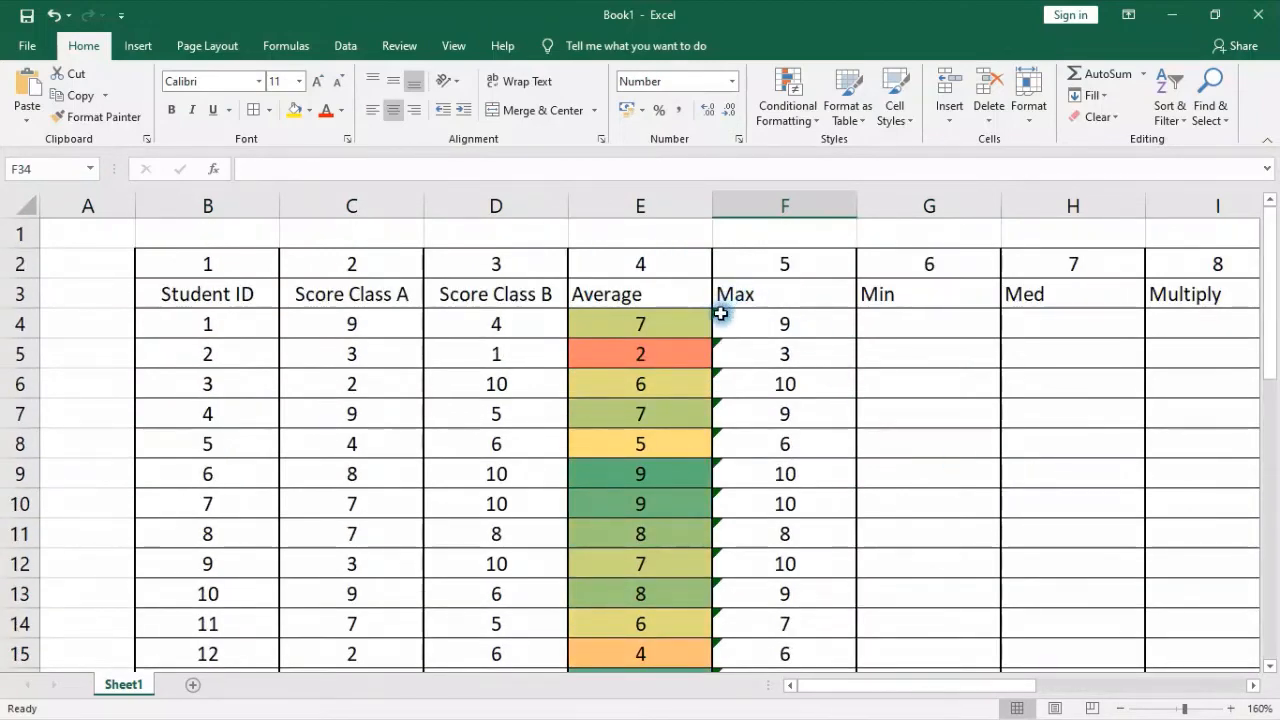
click(720, 314)
click(692, 318)
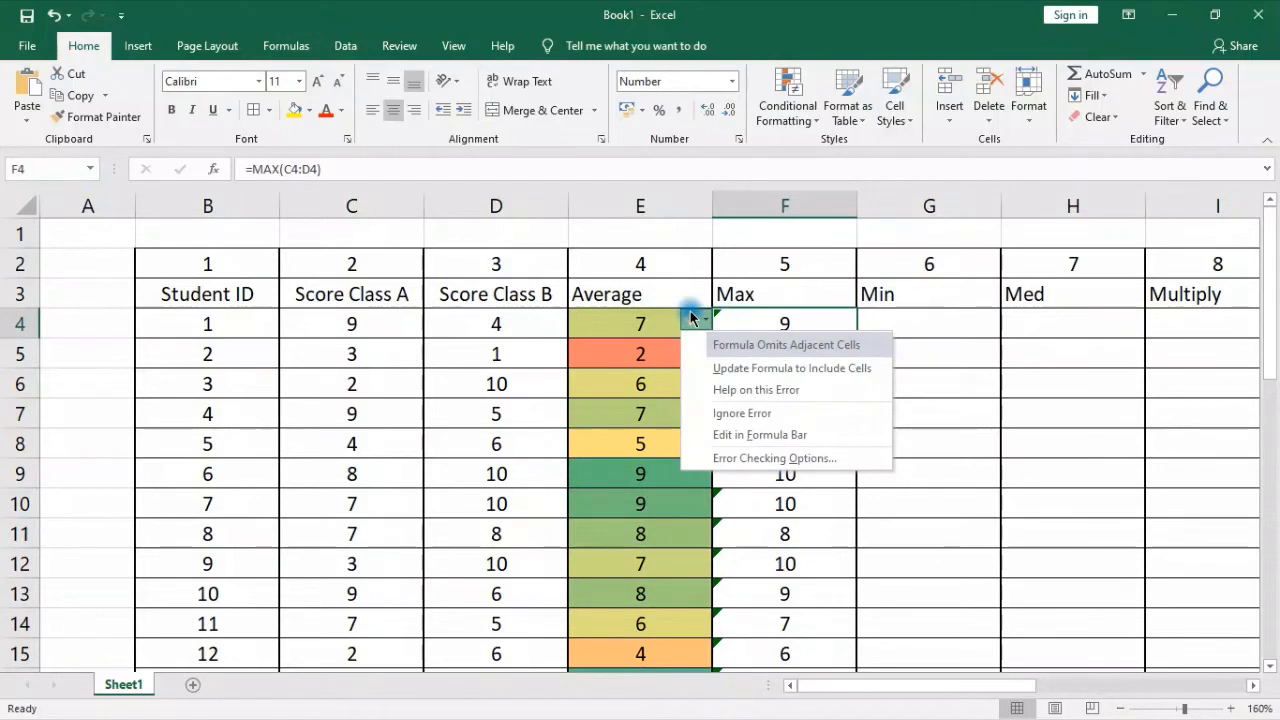
click(726, 413)
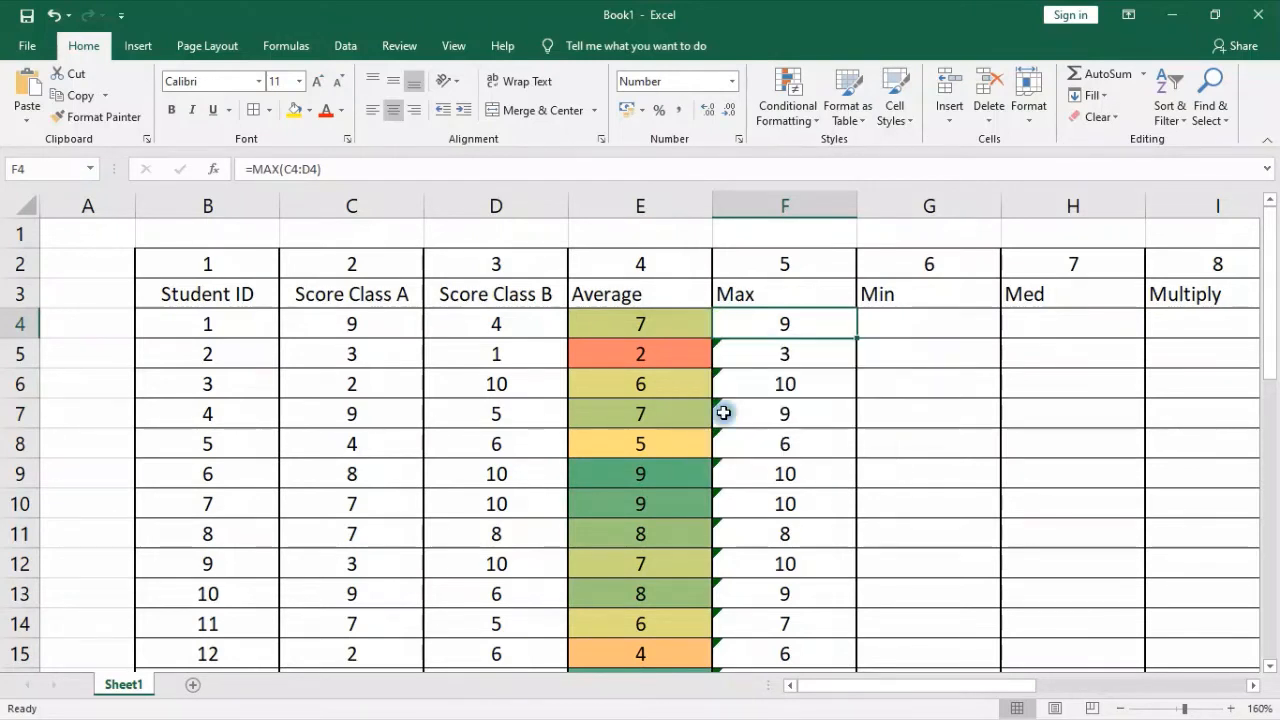
double_click(859, 338)
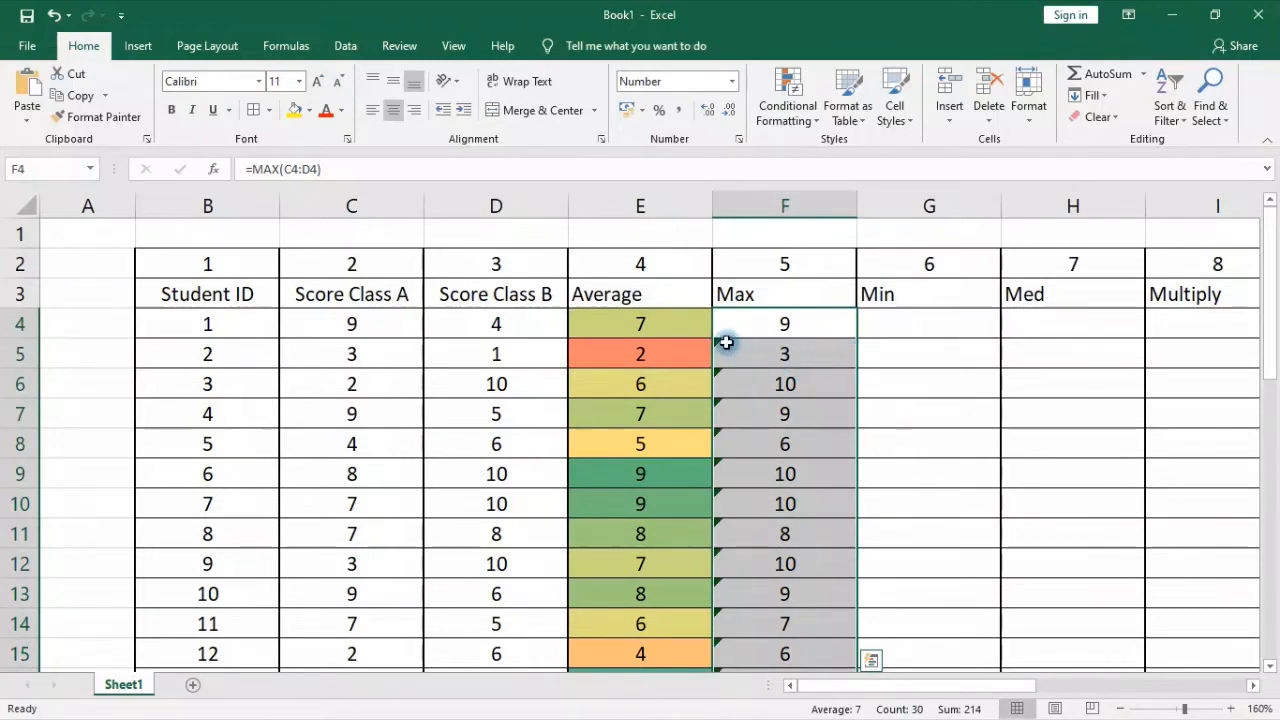
Ignore the flagged formula errors in the Max cells F5:F10
drag(725, 345, 750, 505)
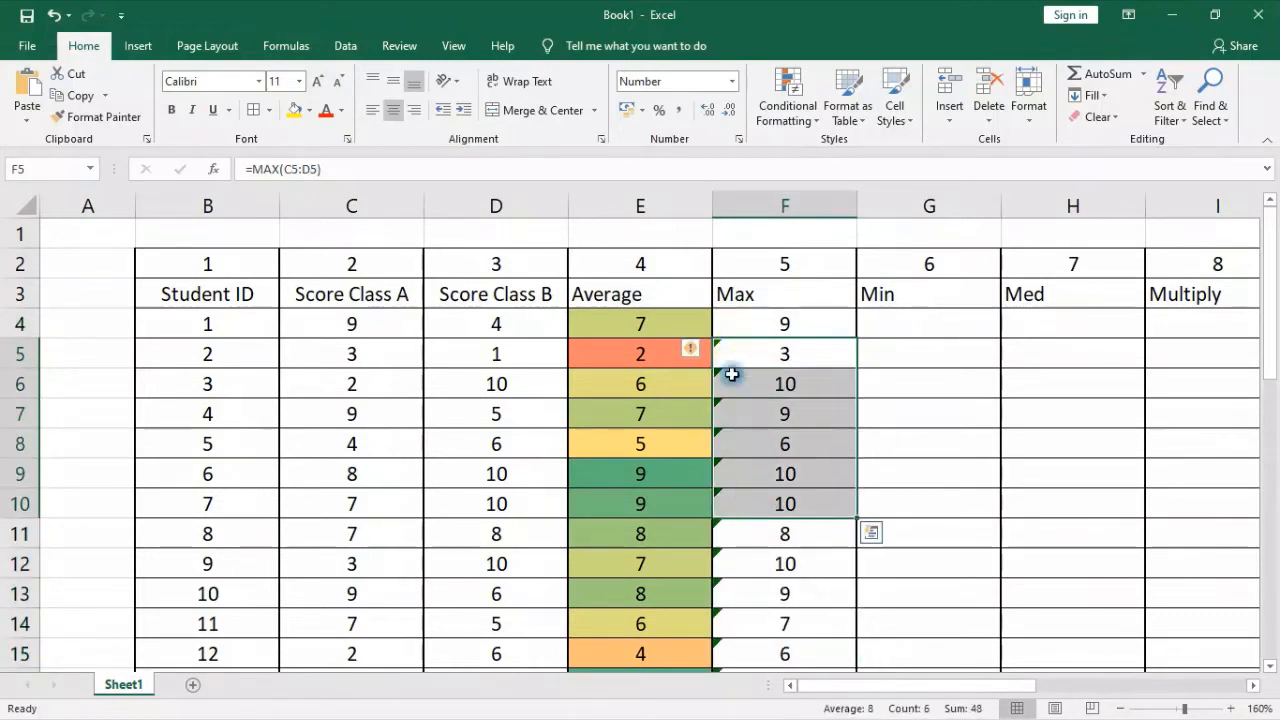
click(695, 354)
click(734, 443)
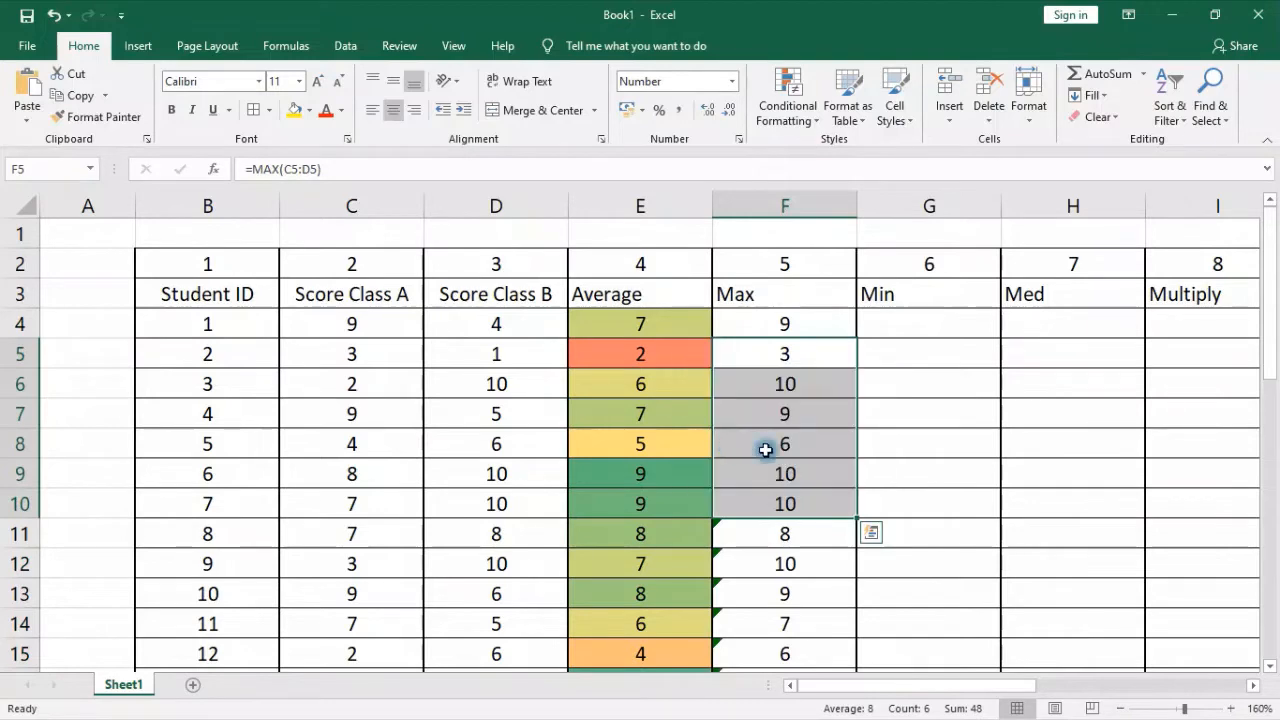
scroll(812, 514, down, 5)
scroll(812, 514, up, 4)
click(786, 443)
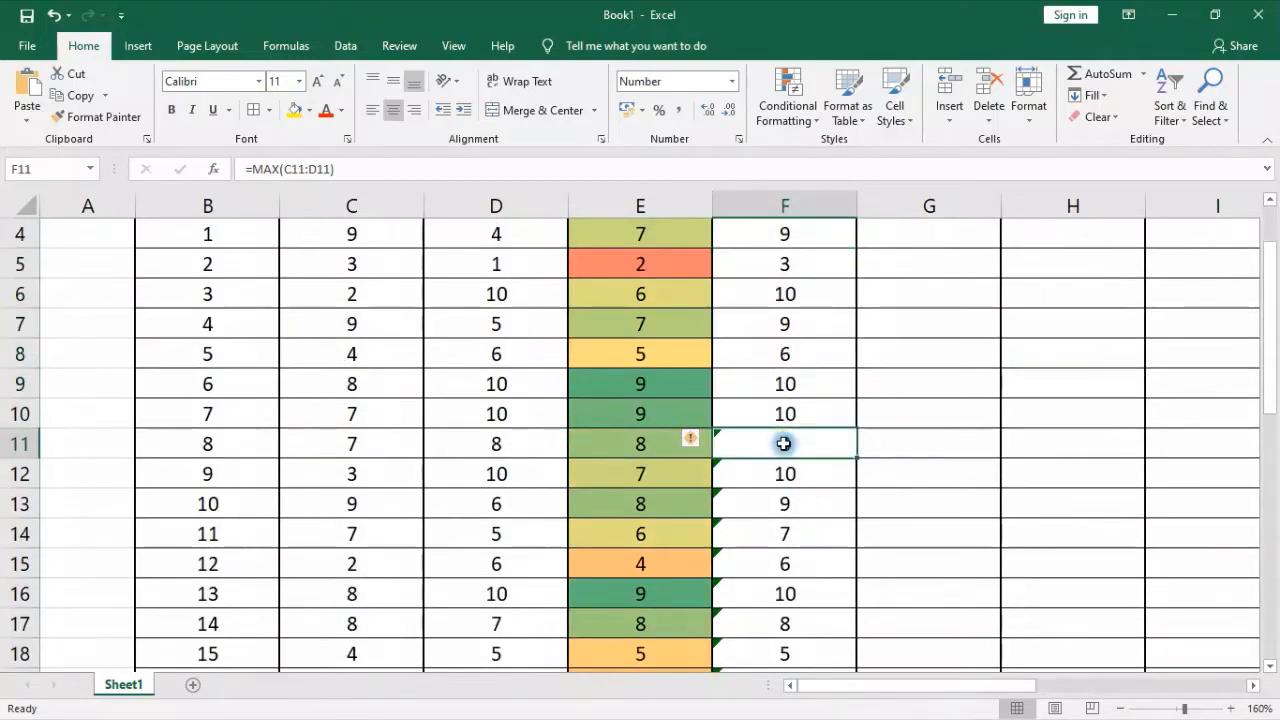
scroll(790, 450, down, 1)
scroll(790, 454, up, 2)
click(890, 352)
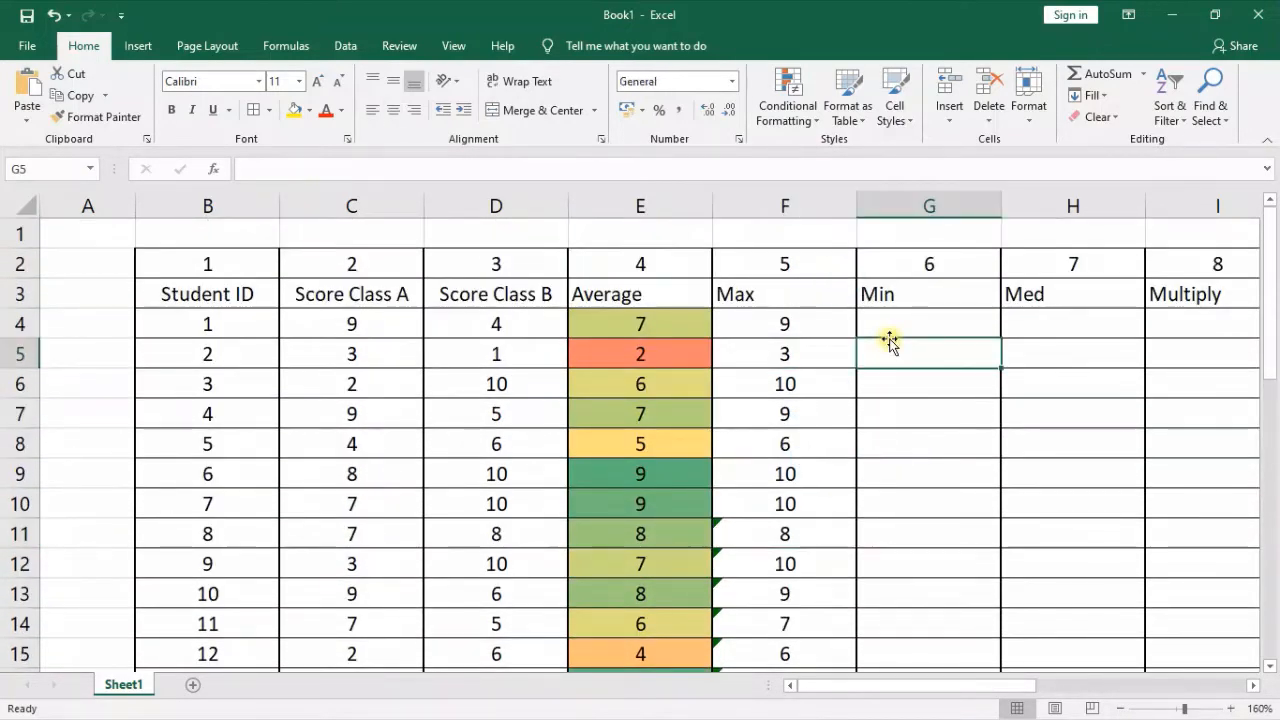
Apply green gradient-fill data bars as conditional formatting to the Max values in F4:F33
drag(804, 320, 791, 477)
scroll(971, 500, up, 7)
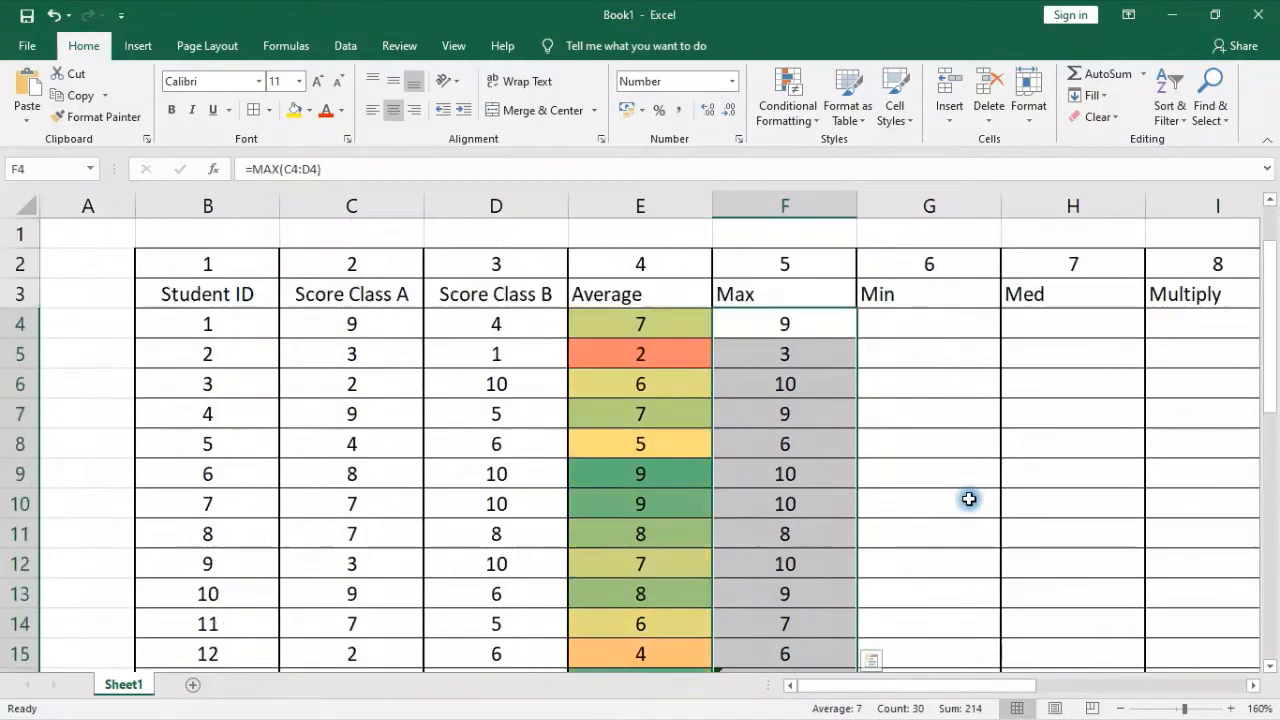
click(792, 110)
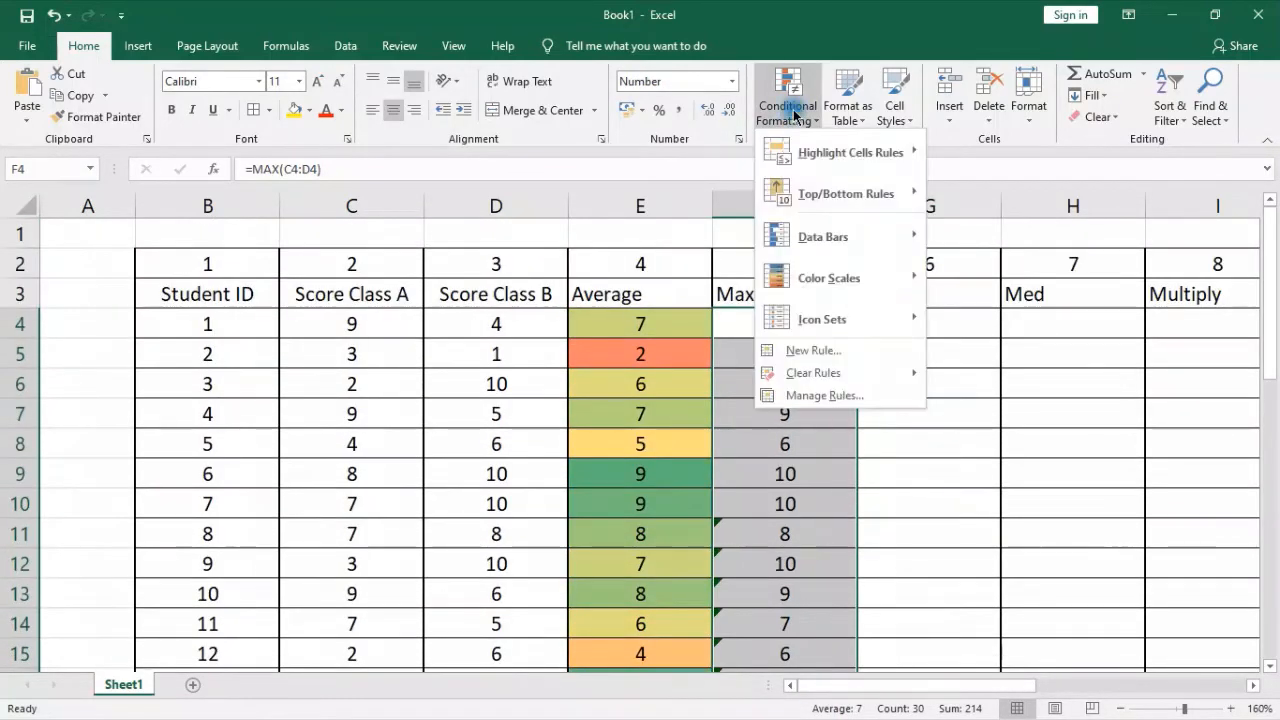
mouse_move(855, 250)
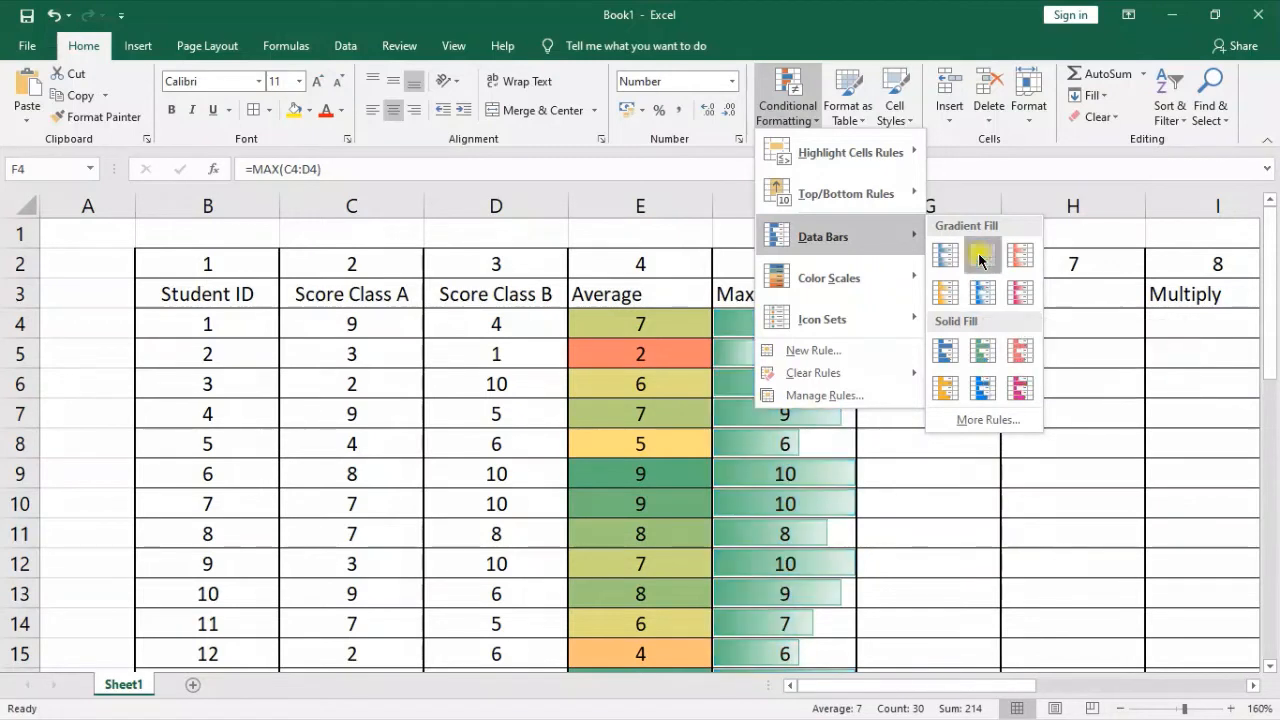
click(979, 259)
Compare how the data bar lengths reflect the higher and lower values in the Max column
click(934, 360)
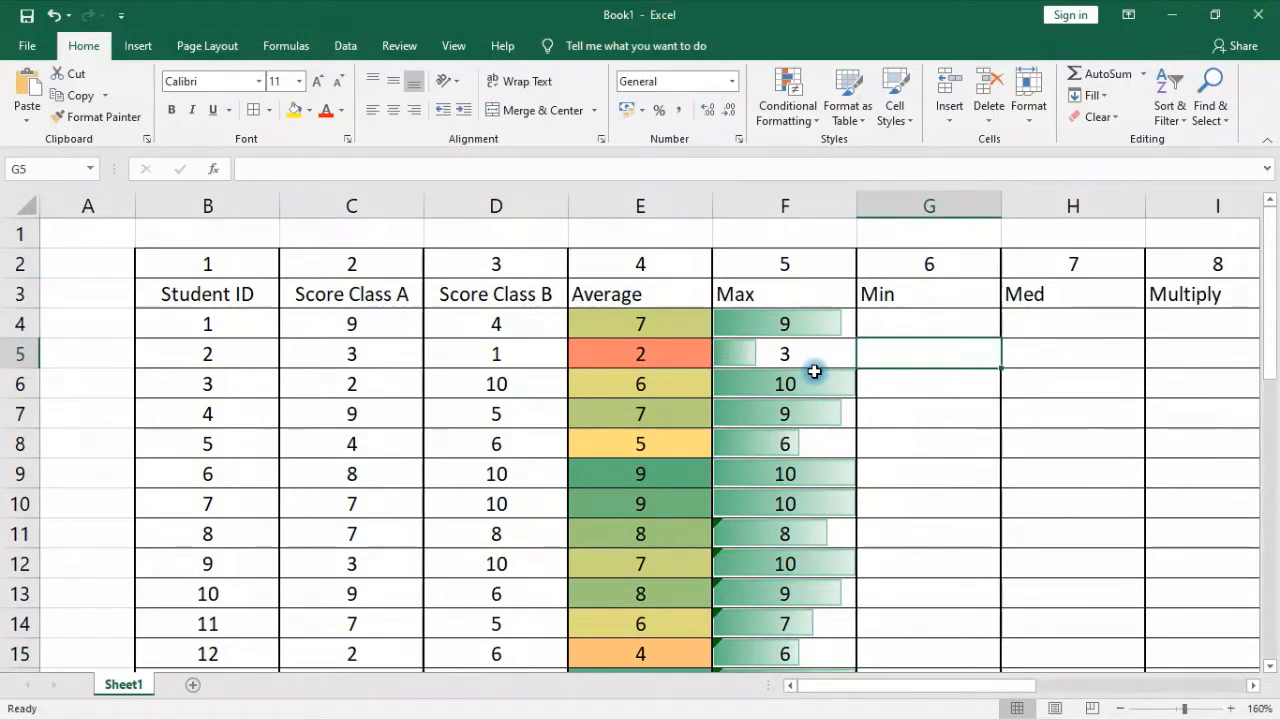
click(740, 383)
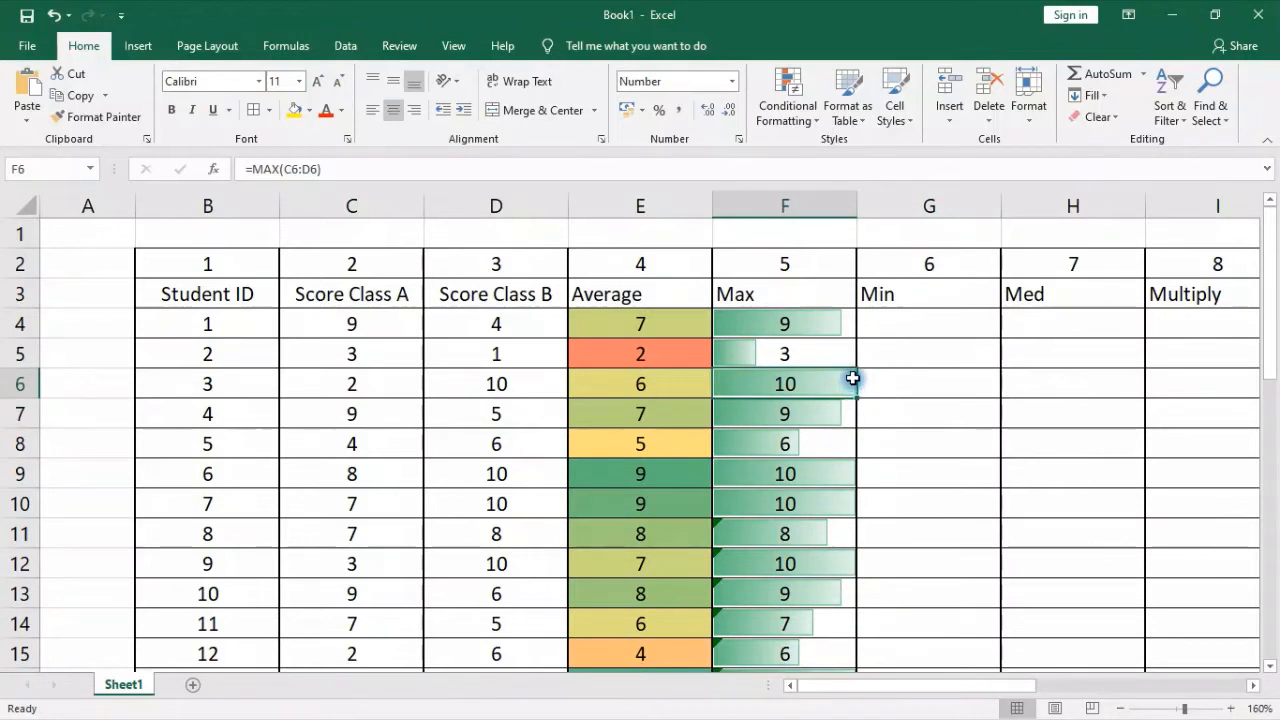
click(847, 325)
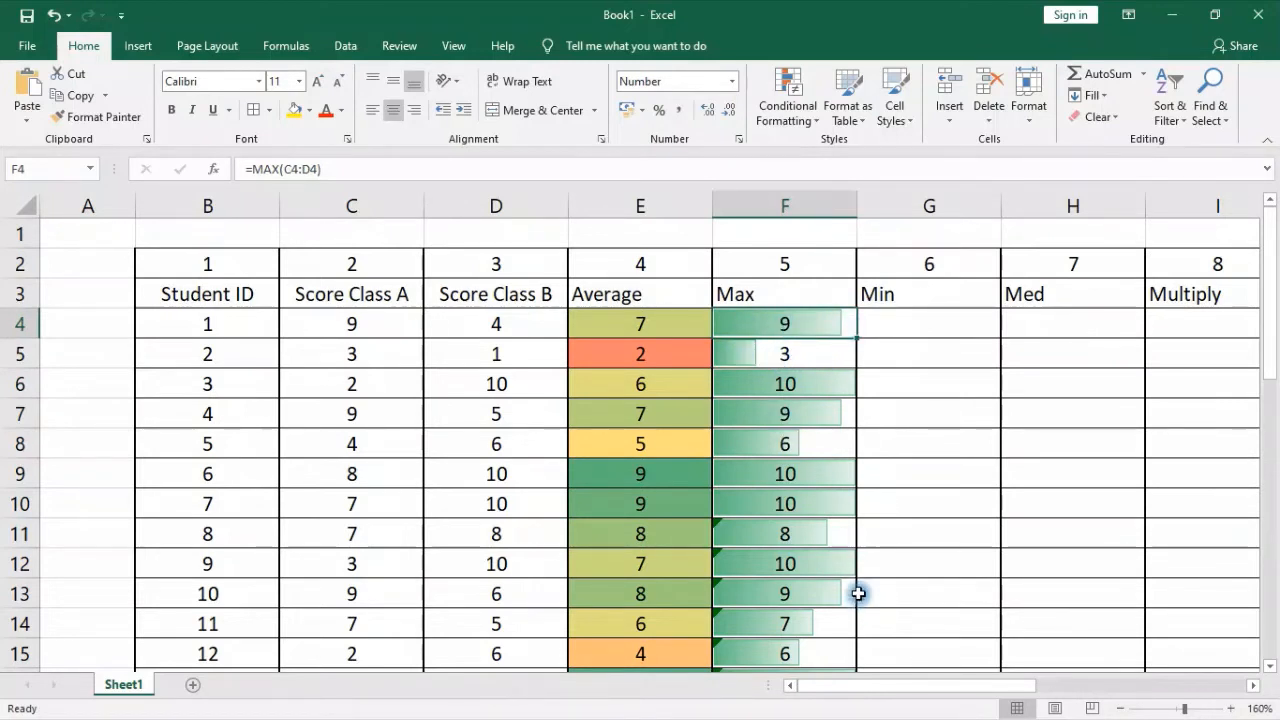
click(889, 334)
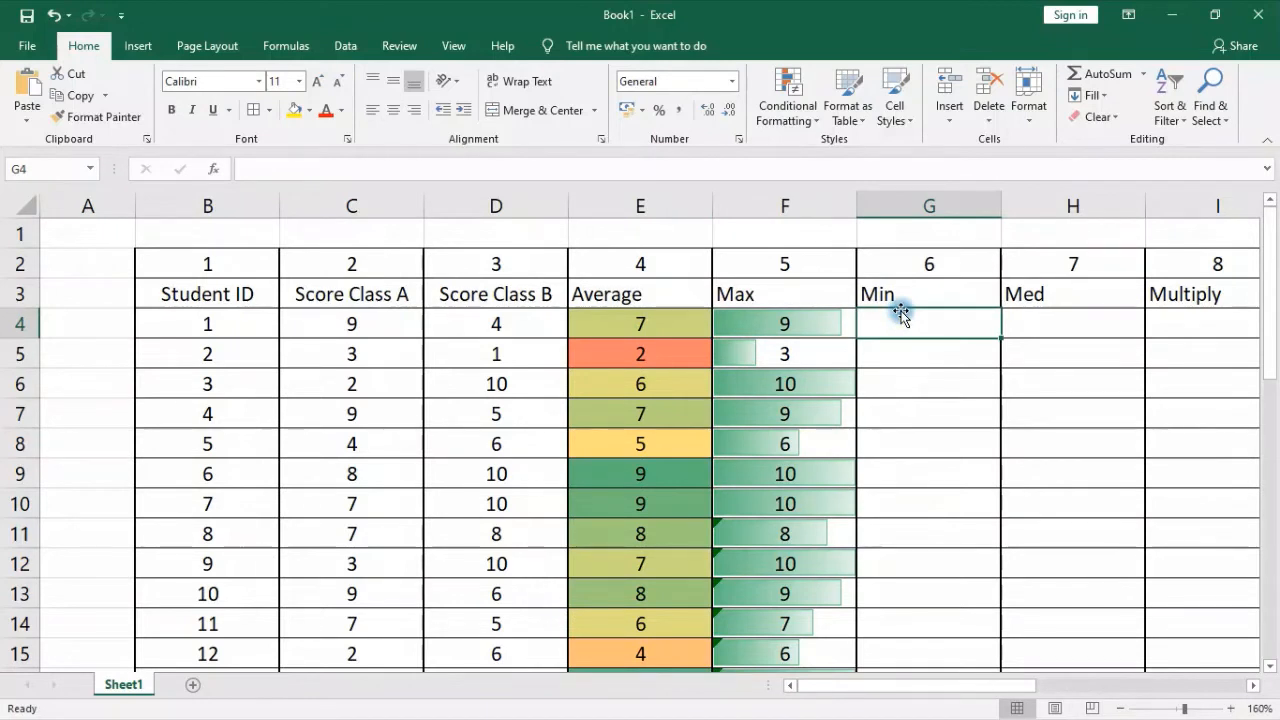
drag(345, 324, 517, 328)
click(355, 322)
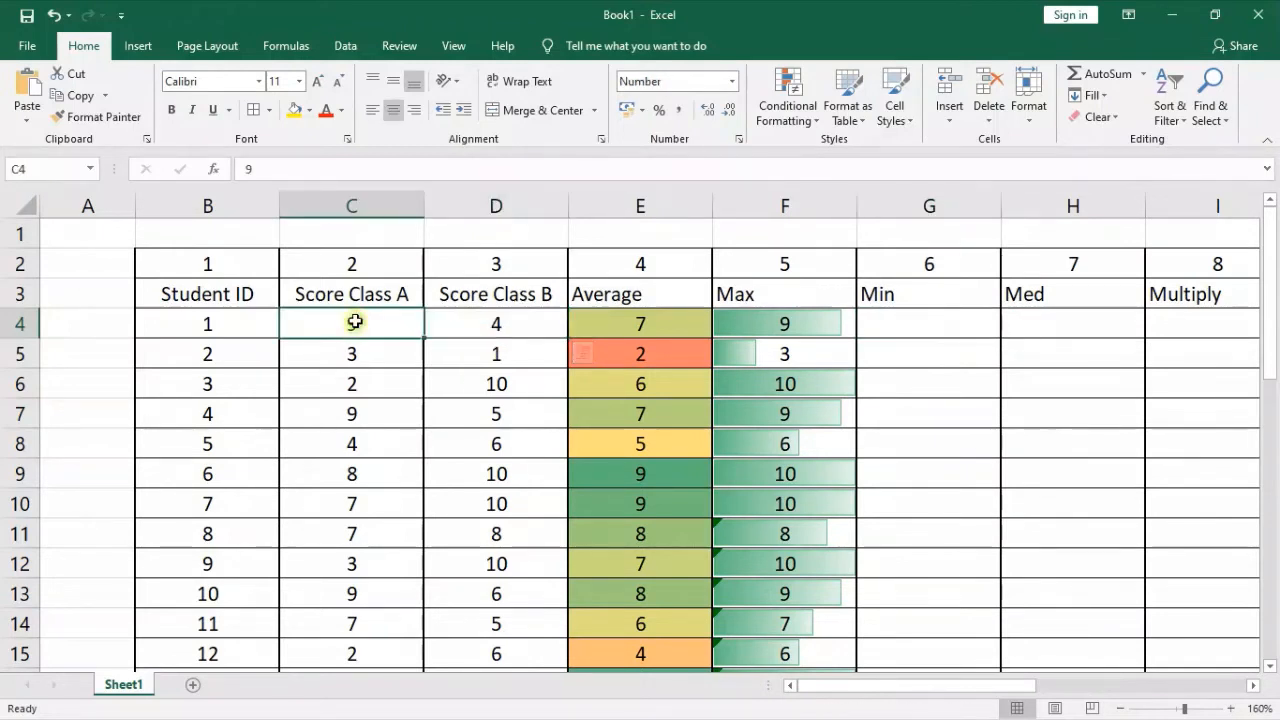
drag(355, 322, 489, 320)
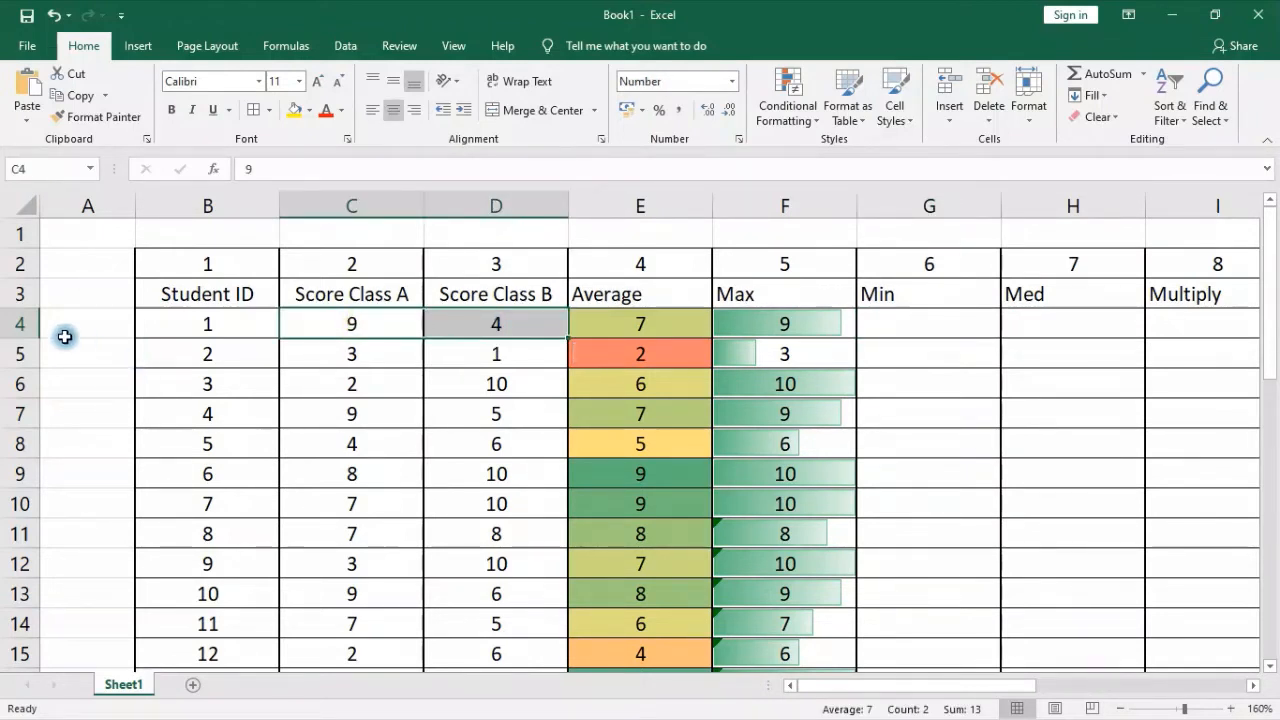
click(18, 323)
Enter =MIN(C4:D4) in G4 to get the first student's lower score
click(910, 323)
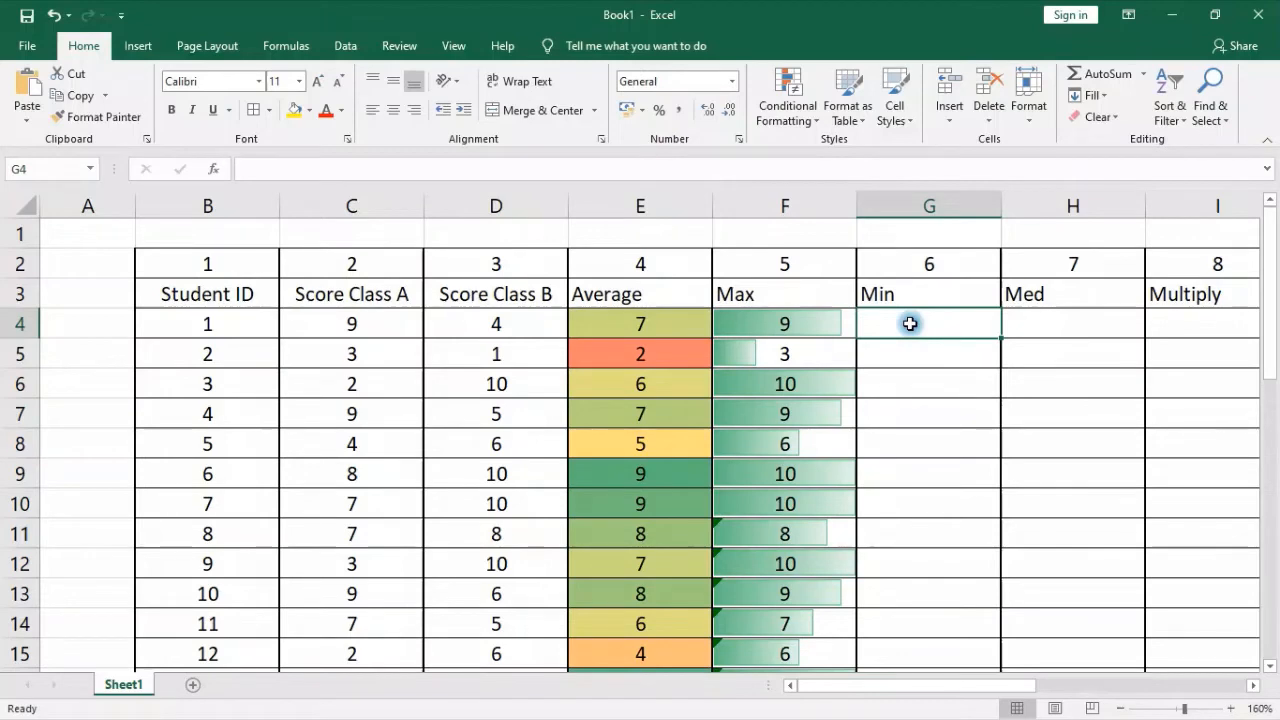
scroll(537, 486, down, 8)
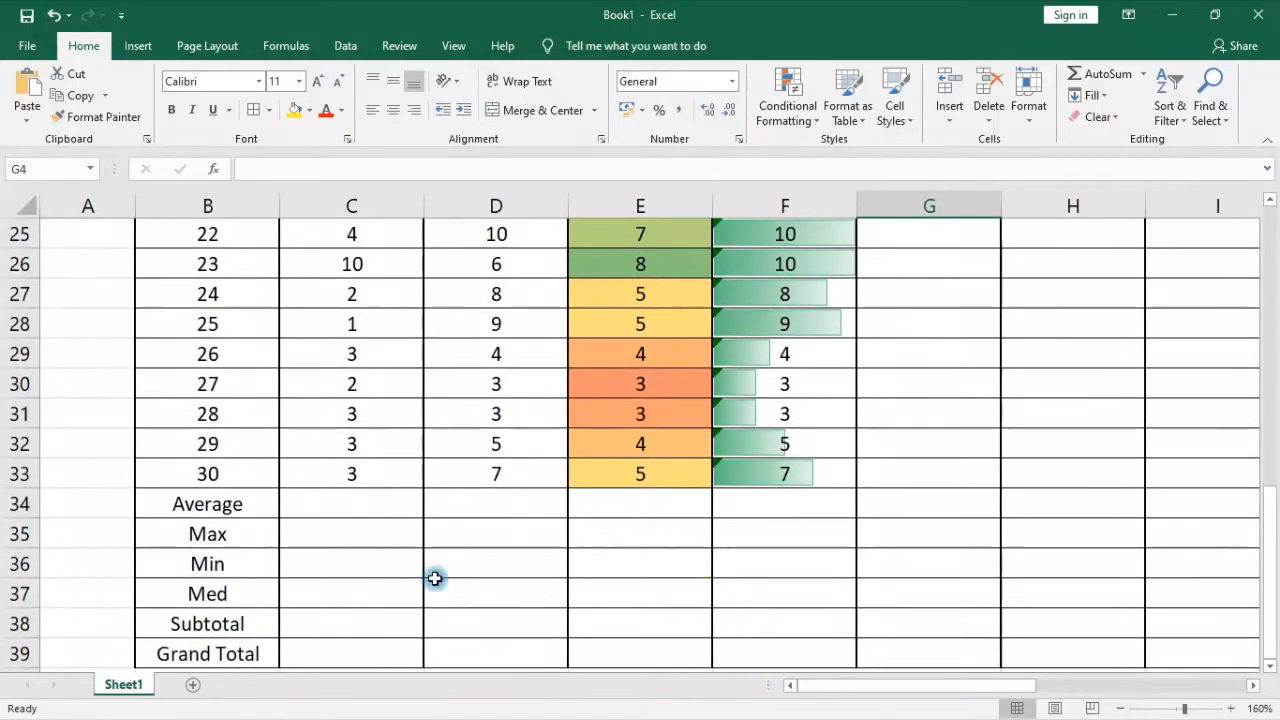
scroll(818, 501, up, 3)
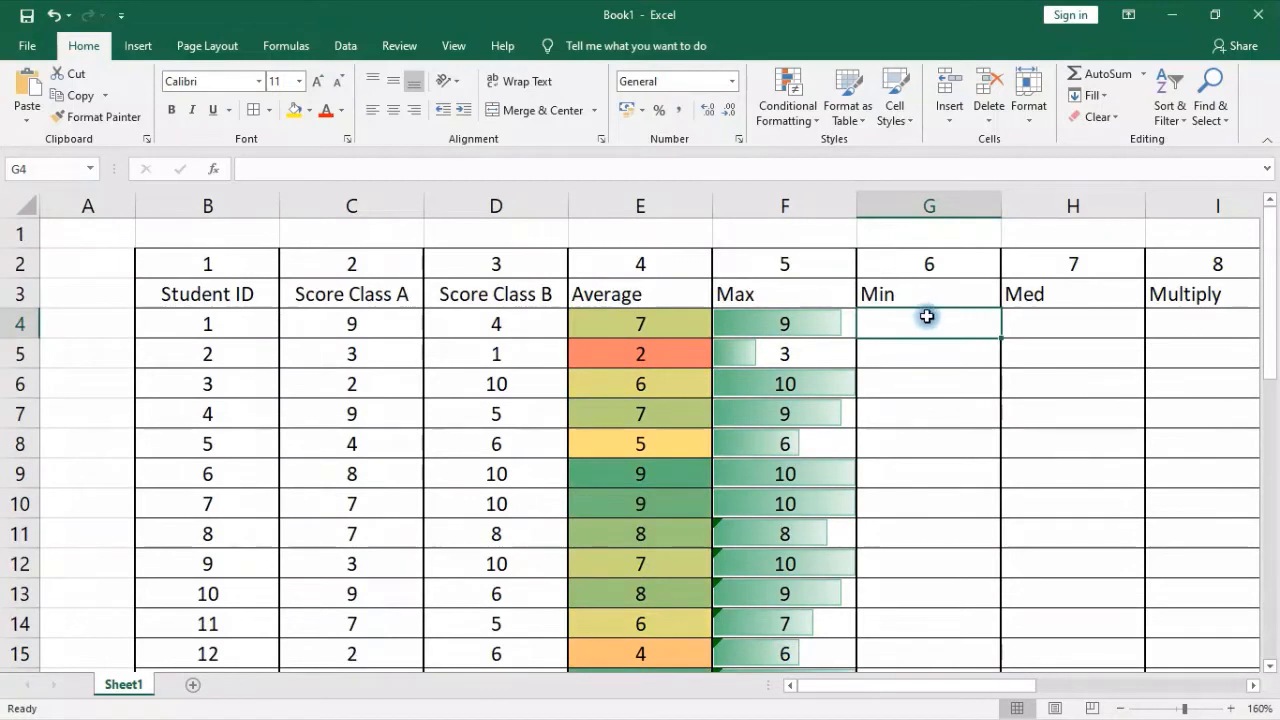
text(=min)
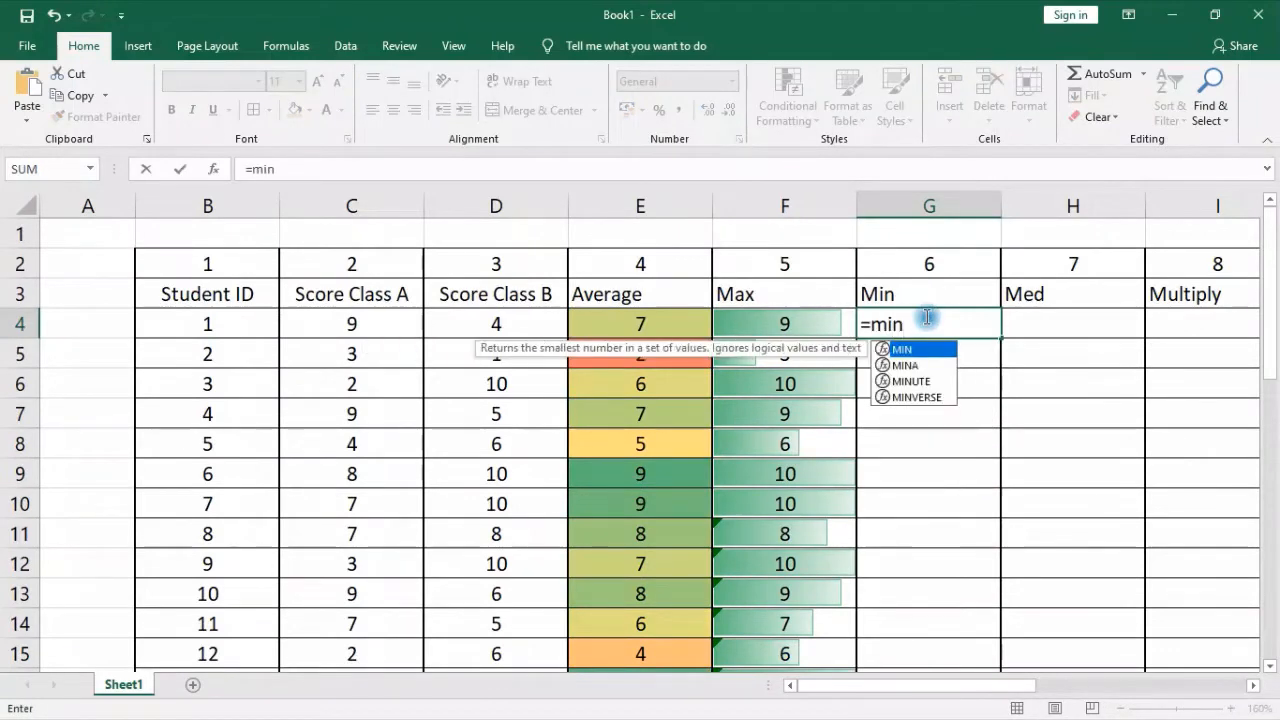
text(()
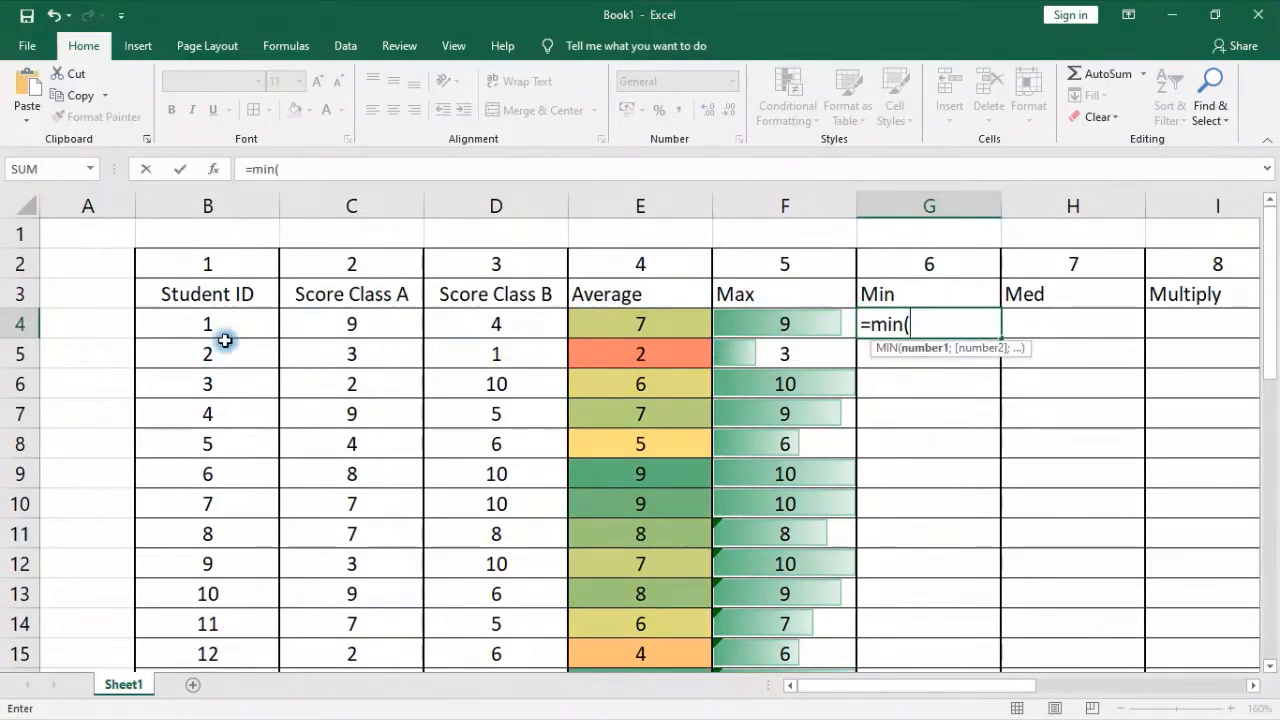
drag(334, 323, 471, 320)
key(Return)
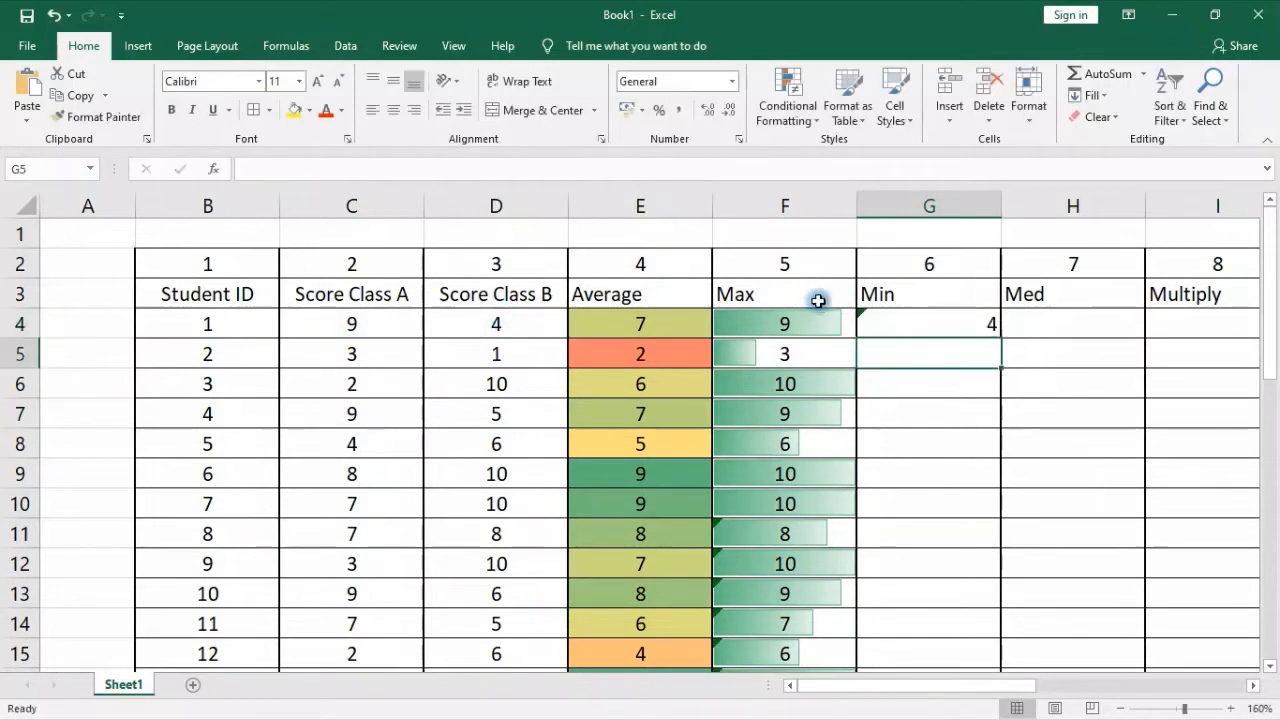
Centre the Min result in G4 horizontally and ignore its flagged formula error
click(877, 321)
click(394, 110)
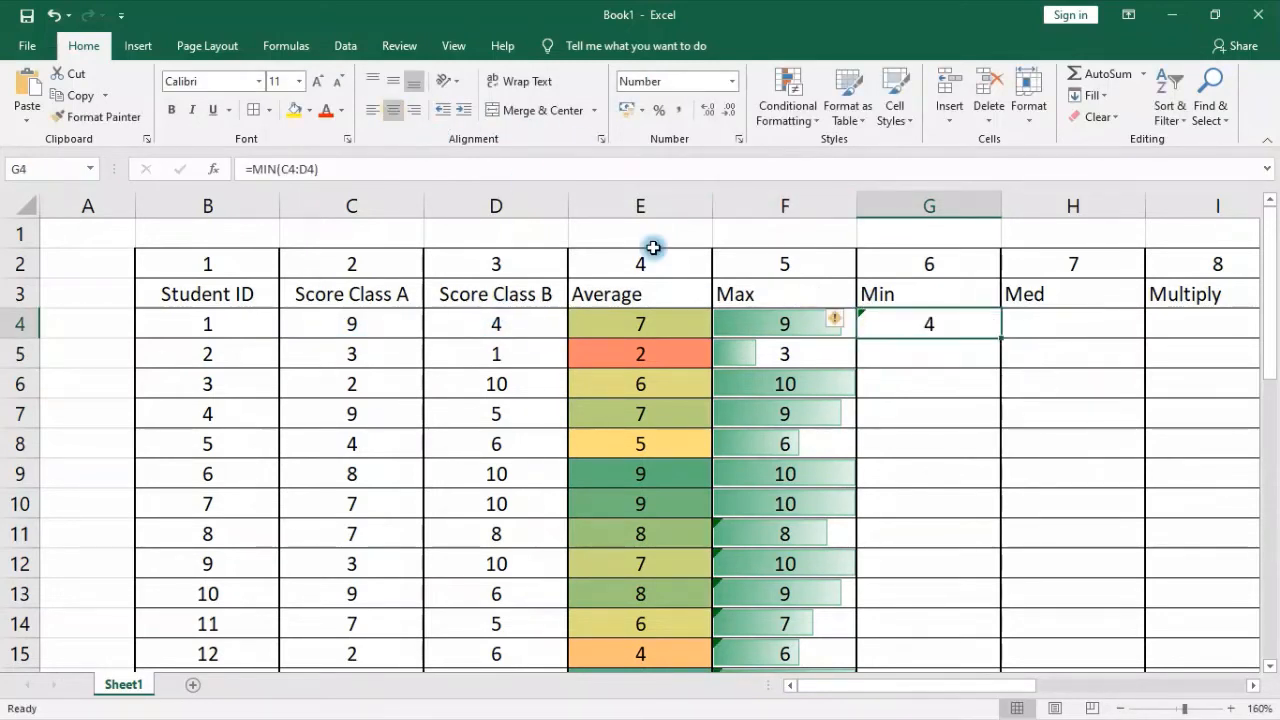
click(862, 324)
click(871, 412)
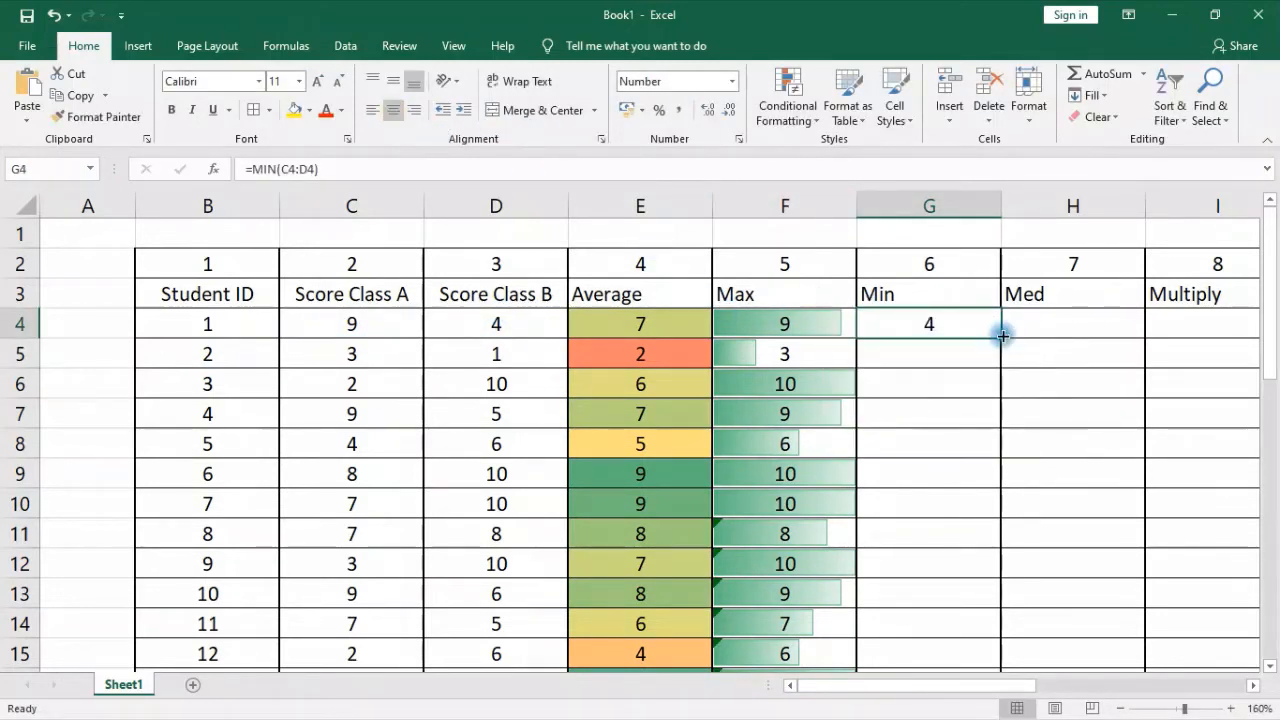
Fill the MIN formula from G4 down the Min column
click(1004, 345)
click(986, 323)
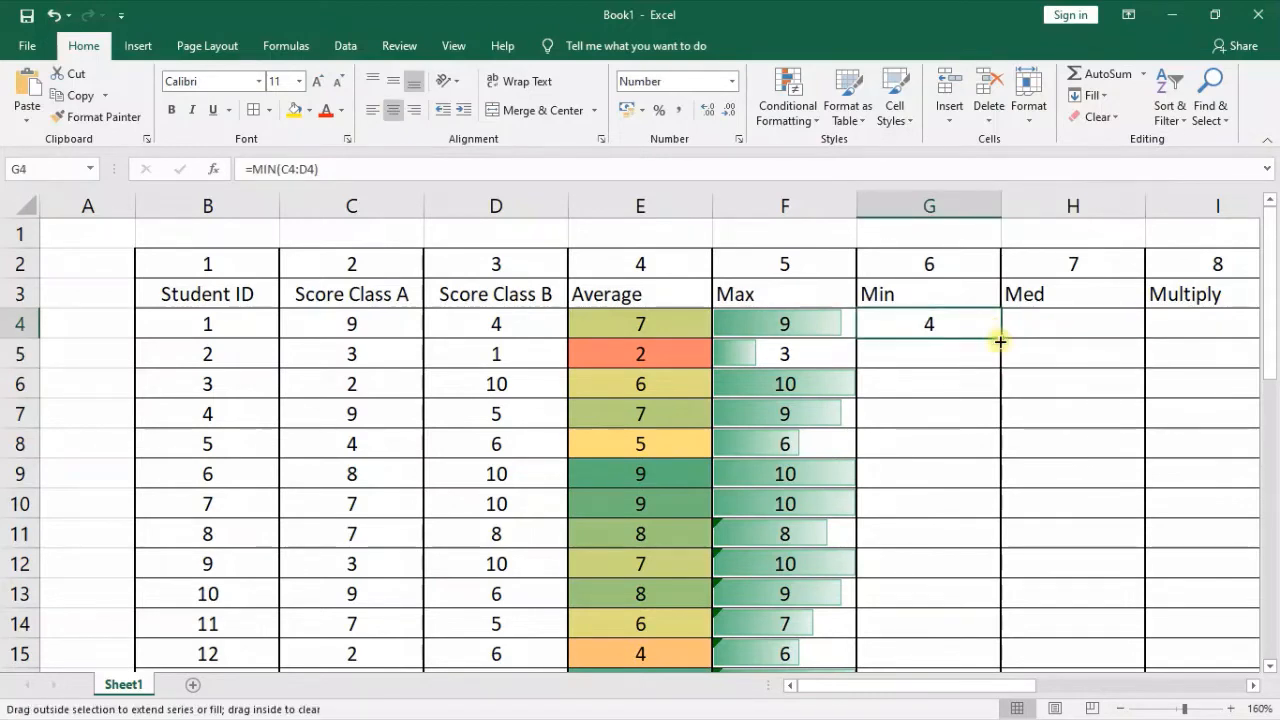
double_click(1000, 340)
Ignore the flagged formula errors in the Min cells G5:G33
drag(929, 350, 963, 563)
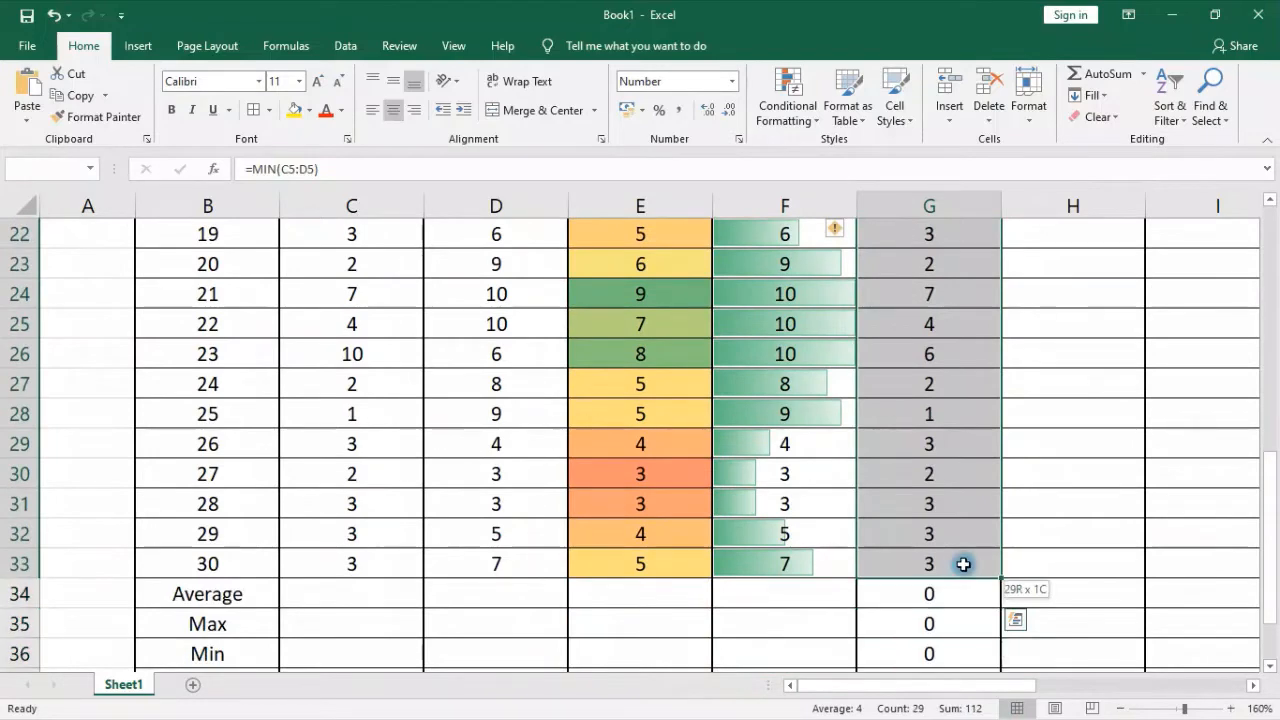
scroll(946, 533, up, 2)
scroll(946, 533, up, 4)
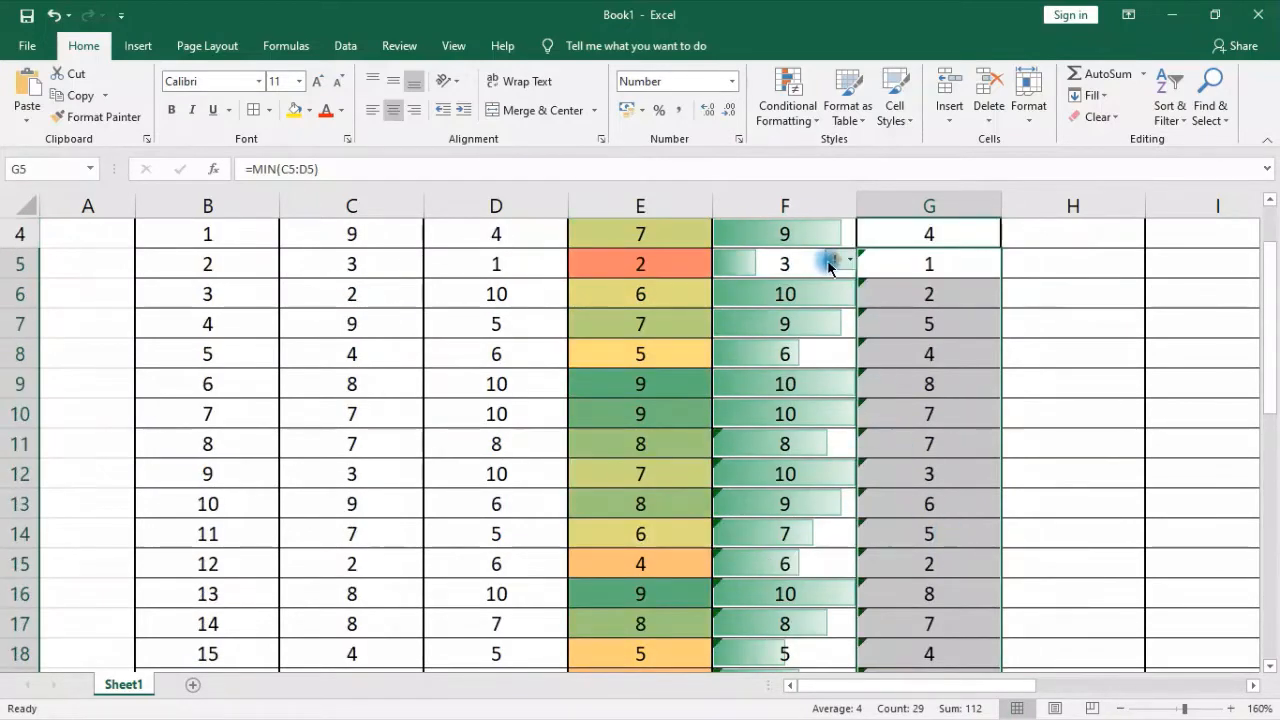
click(835, 258)
click(866, 353)
scroll(894, 380, up, 1)
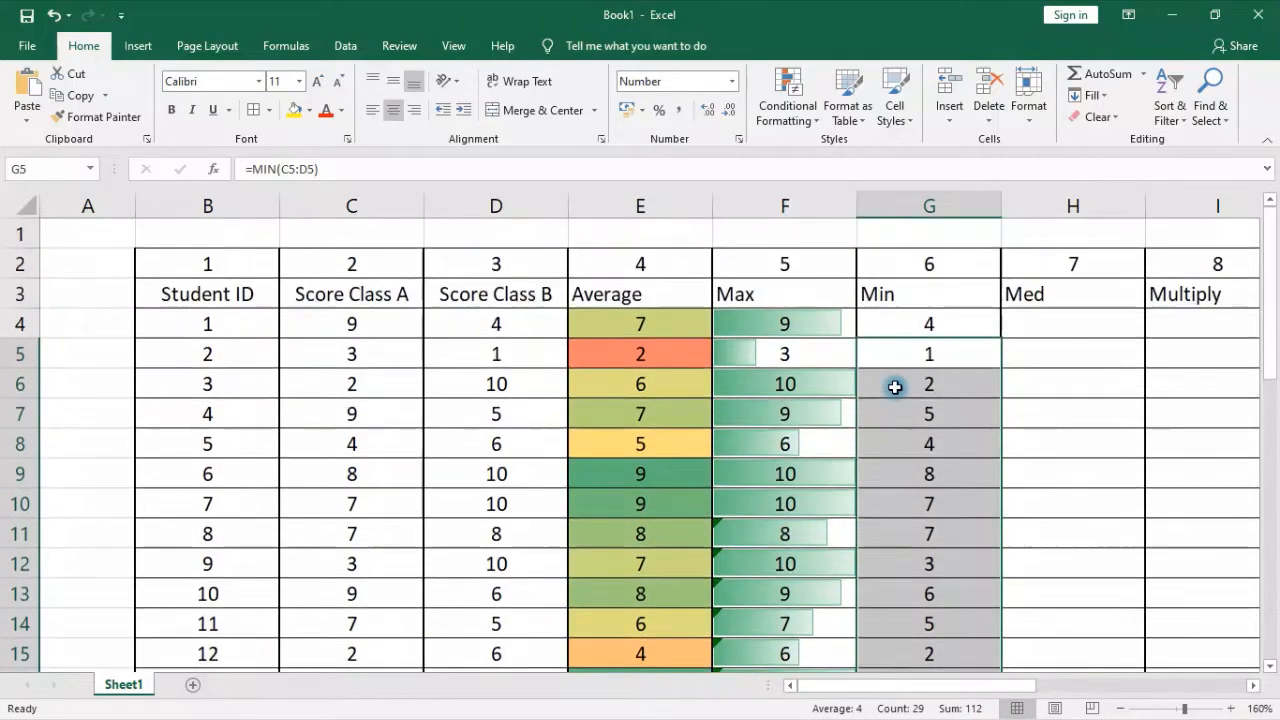
Highlight Min values in G4:G33 that are less than 7 with Light Red Fill with Dark Red Text using conditional formatting
drag(914, 320, 940, 626)
scroll(974, 517, up, 6)
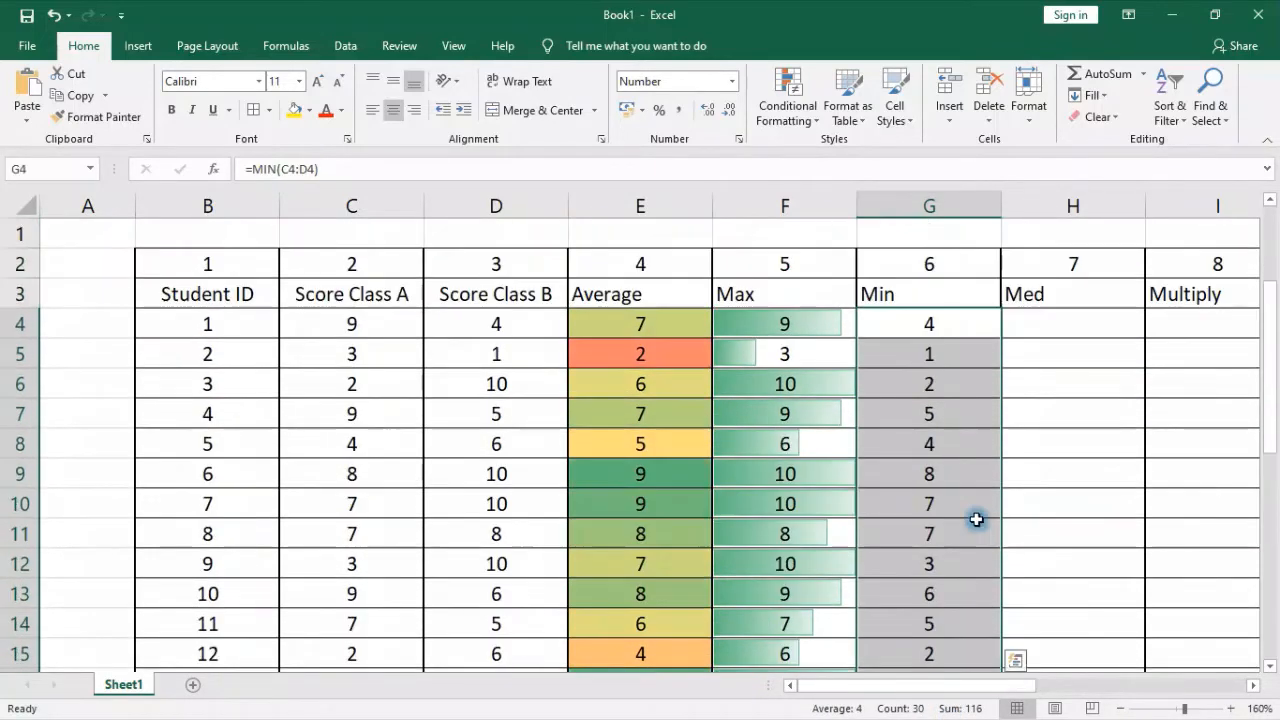
click(787, 110)
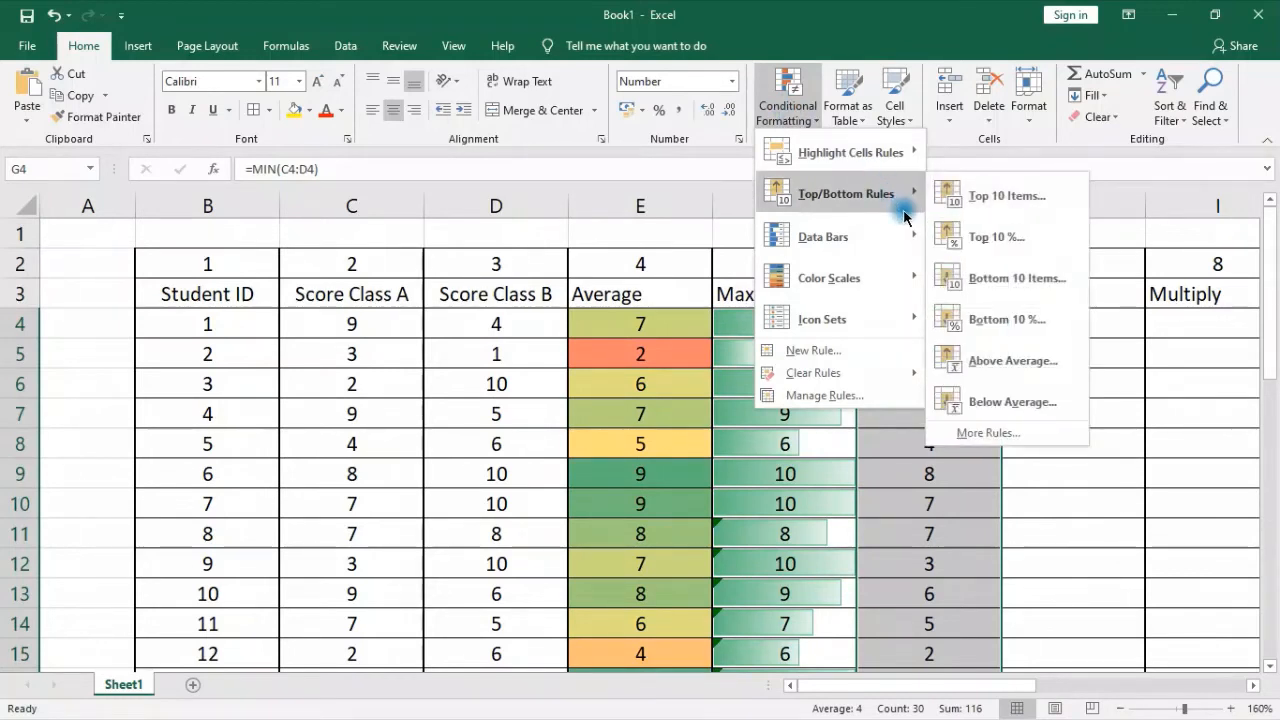
mouse_move(884, 274)
mouse_move(860, 157)
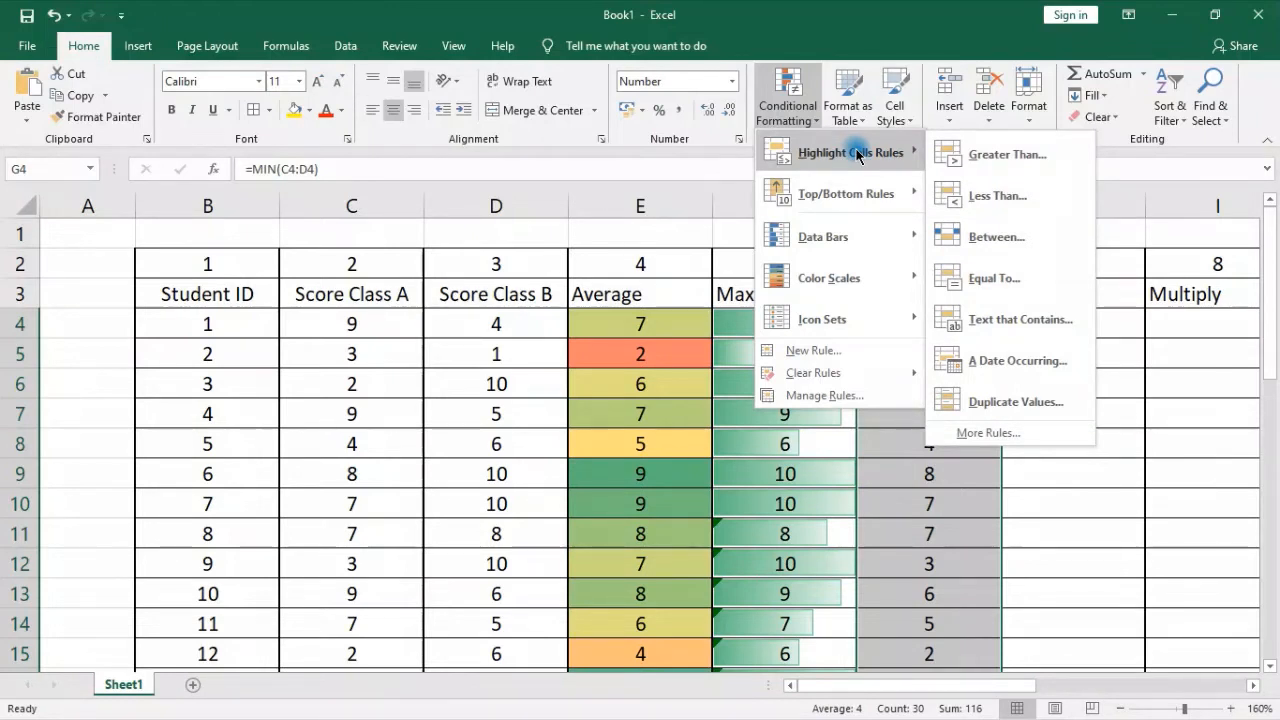
click(1000, 196)
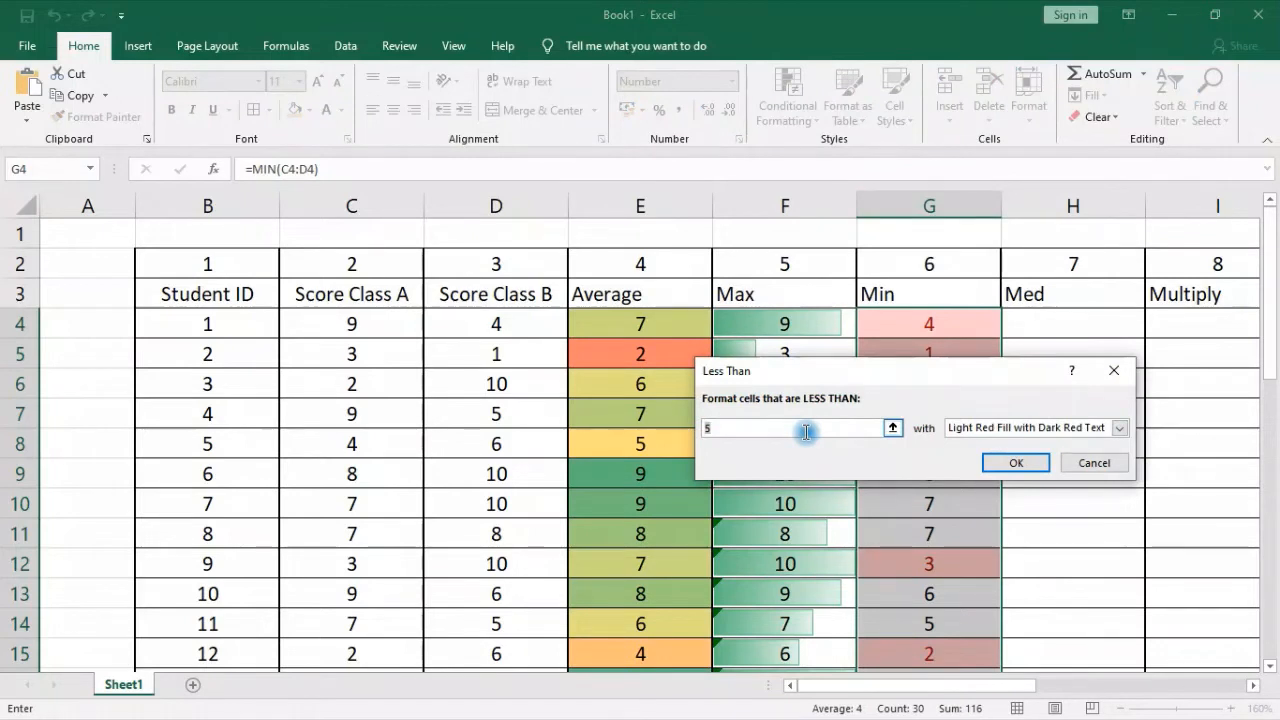
text(7)
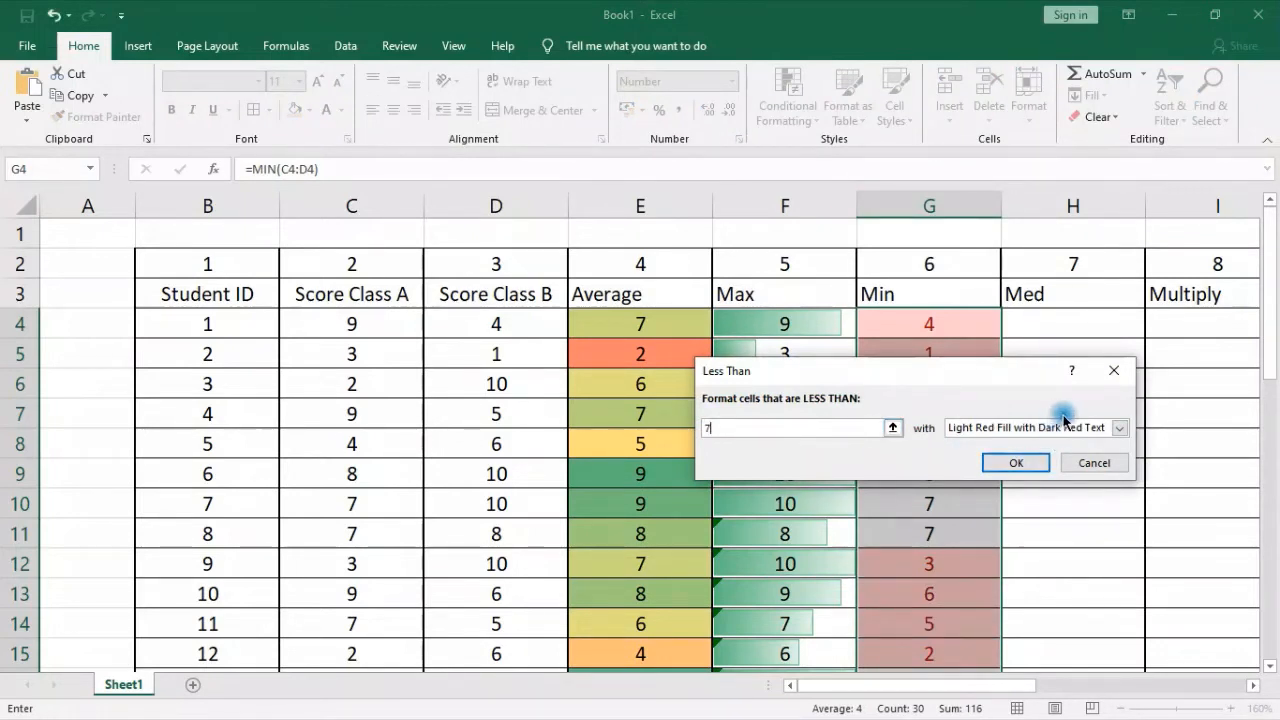
click(1119, 428)
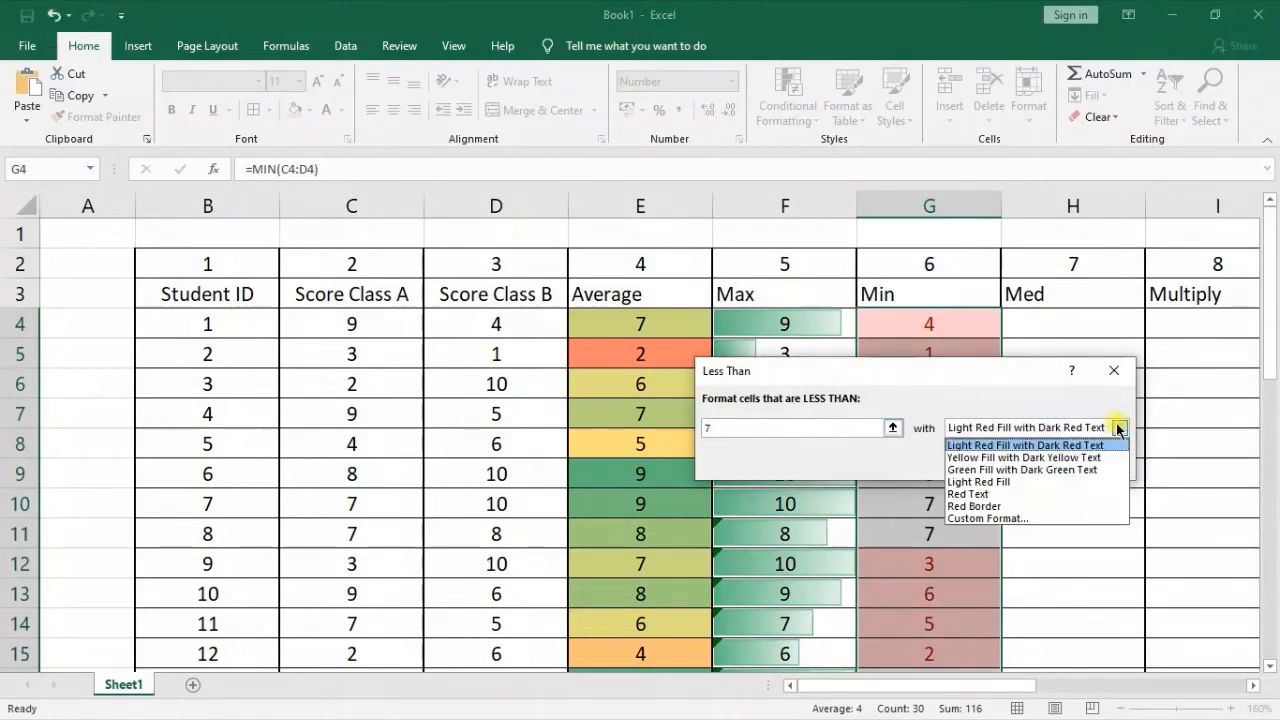
click(1052, 446)
click(1020, 466)
click(1094, 491)
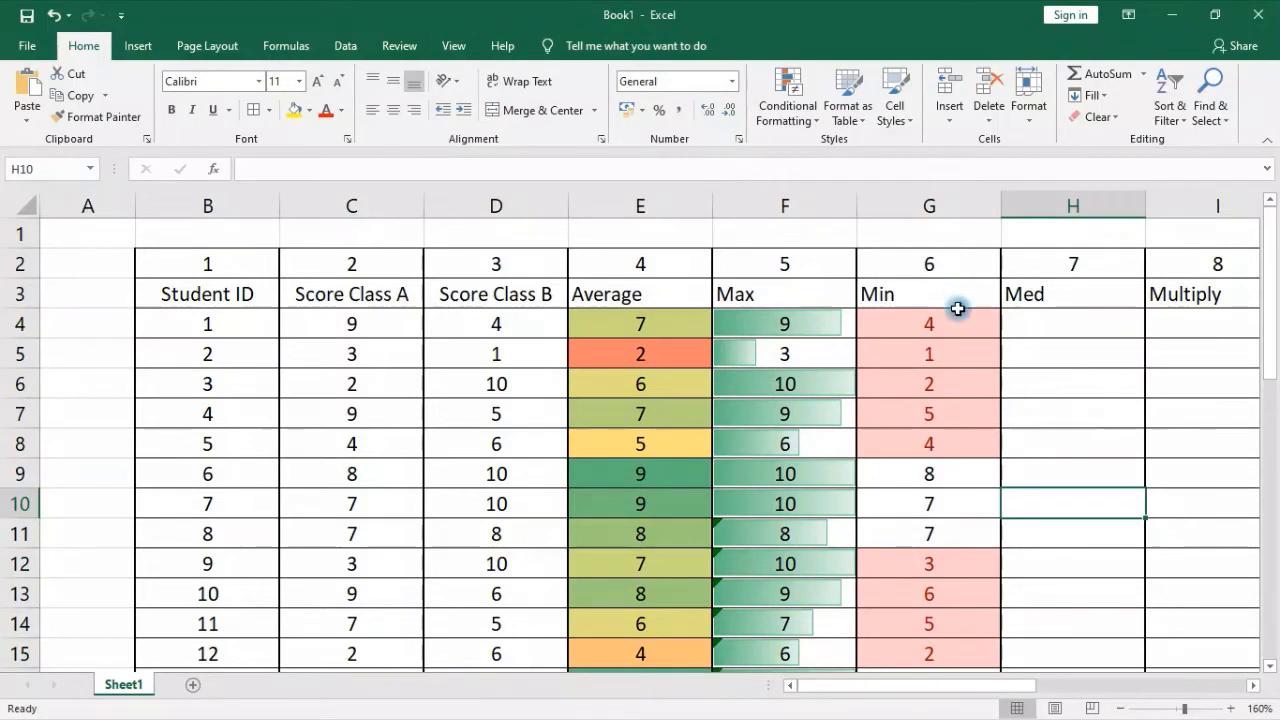
scroll(1030, 478, down, 8)
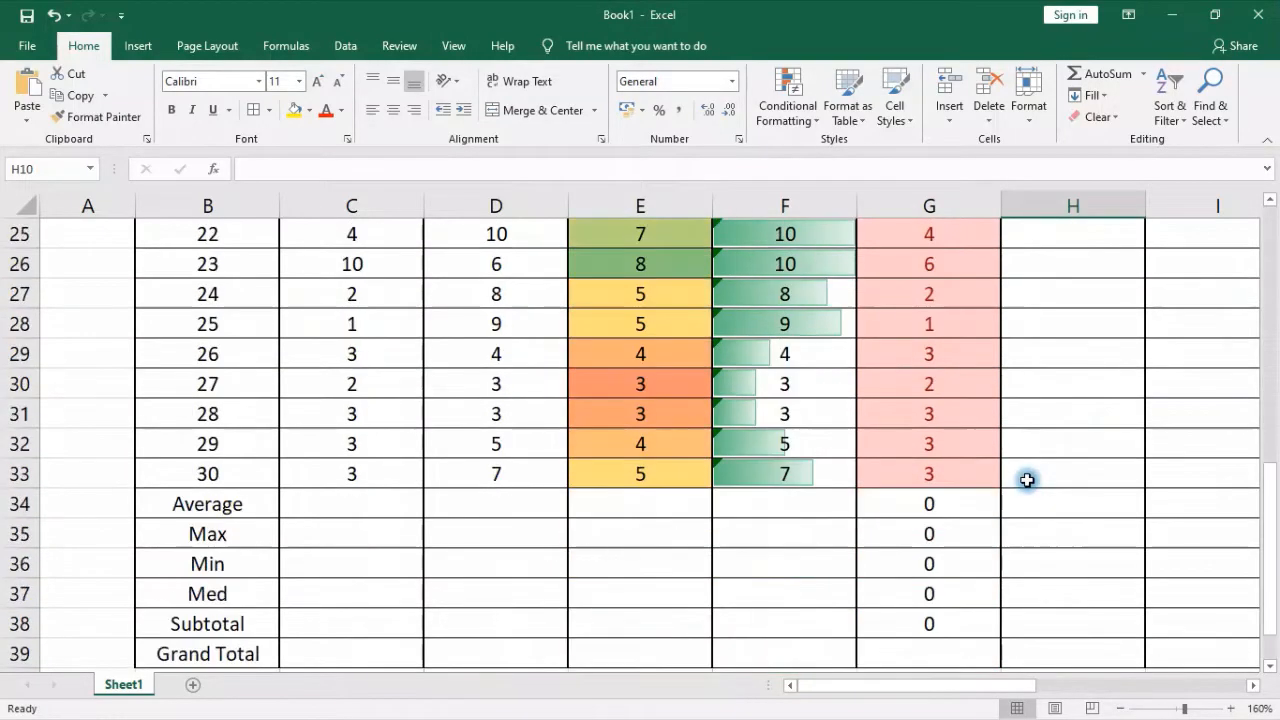
scroll(1027, 480, up, 8)
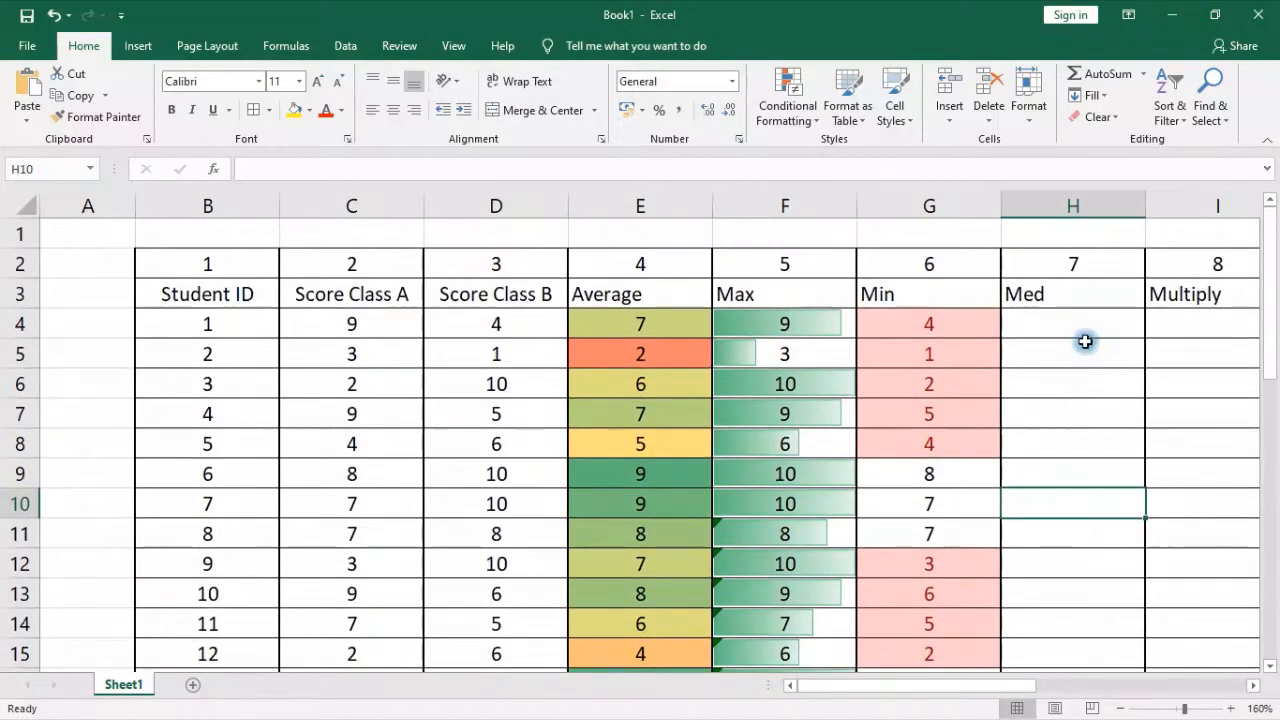
click(636, 296)
click(754, 292)
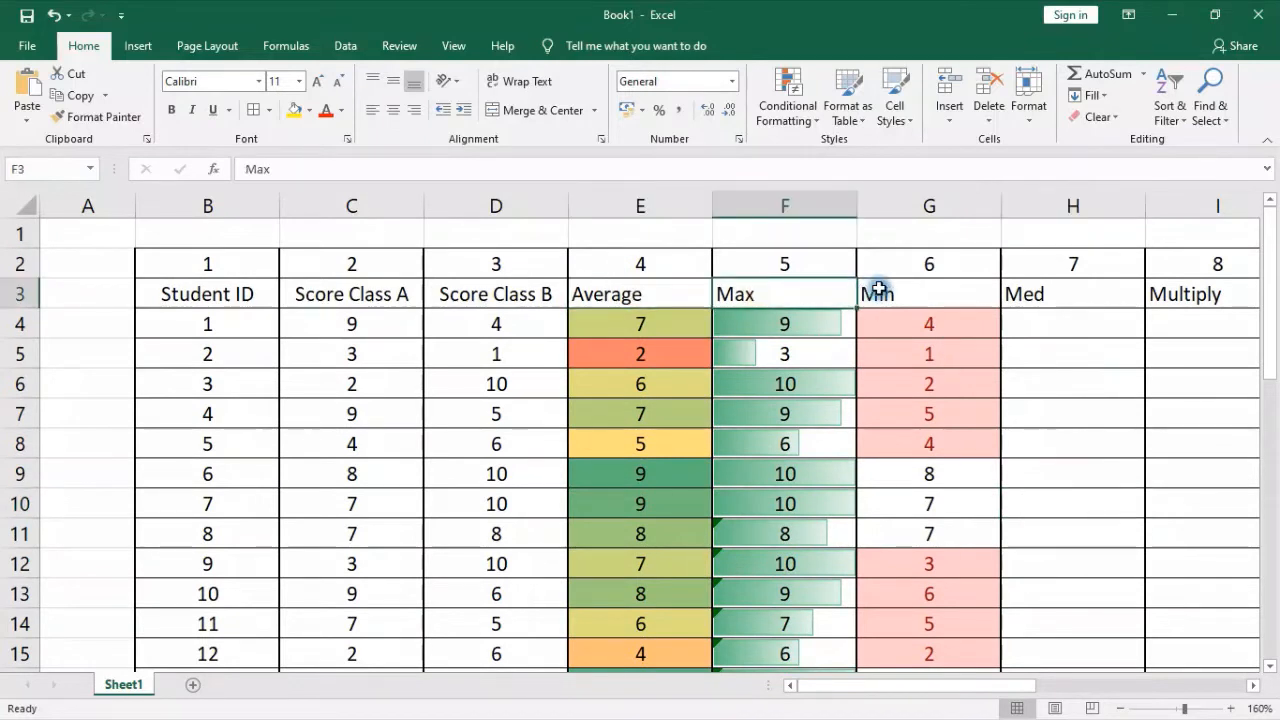
click(877, 288)
click(1047, 292)
Enter =MEDIAN(C4:D4) in H4 to get the median of the first student's two scores
click(1116, 317)
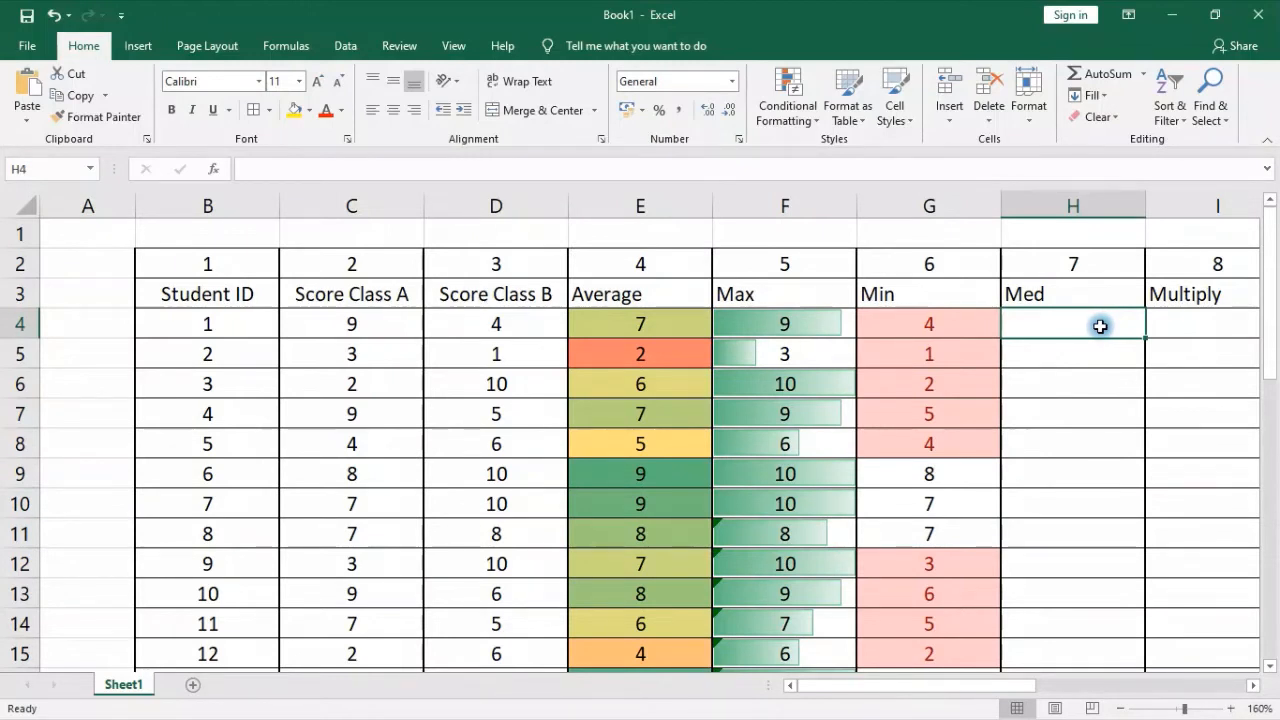
text(=me)
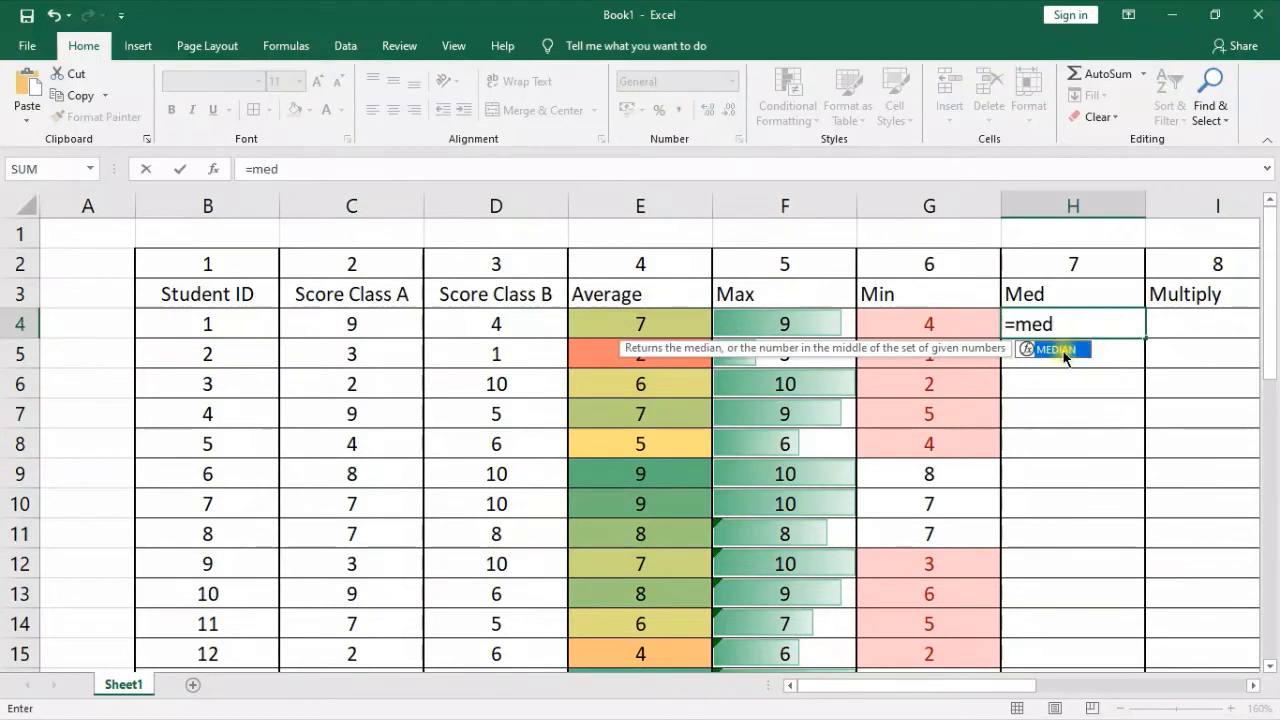
text(d)
double_click(1066, 350)
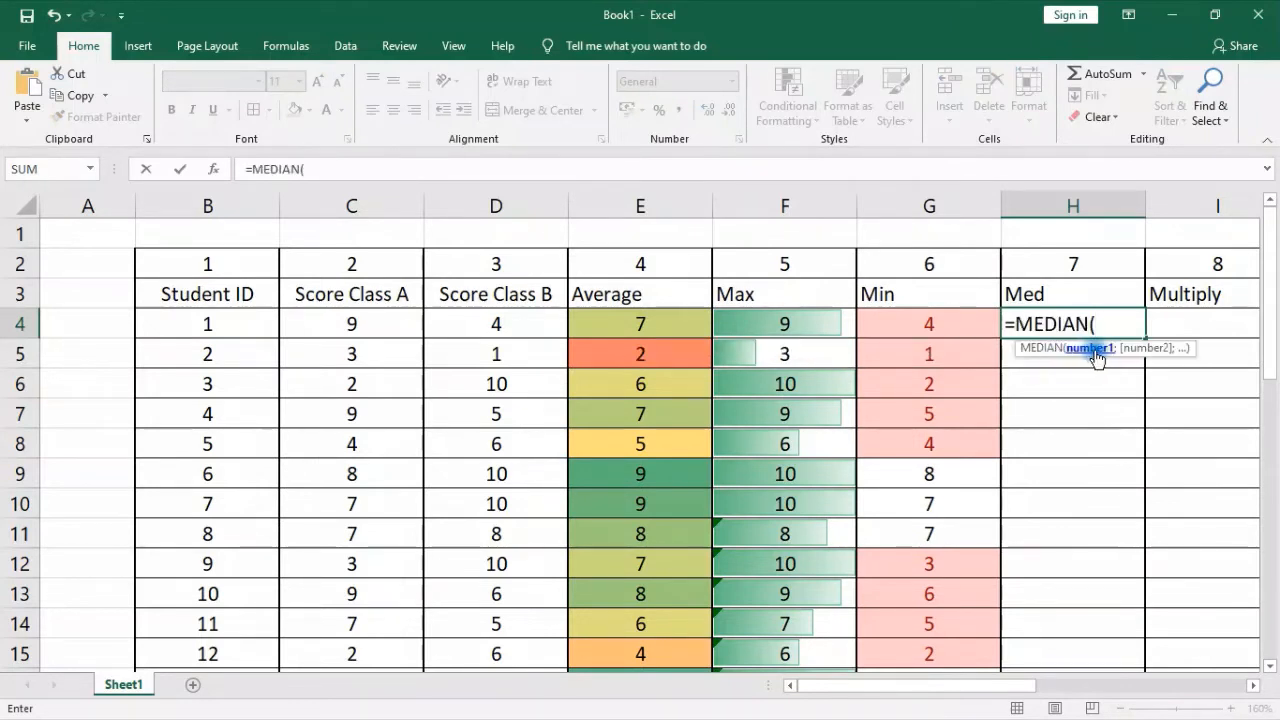
drag(369, 314, 460, 318)
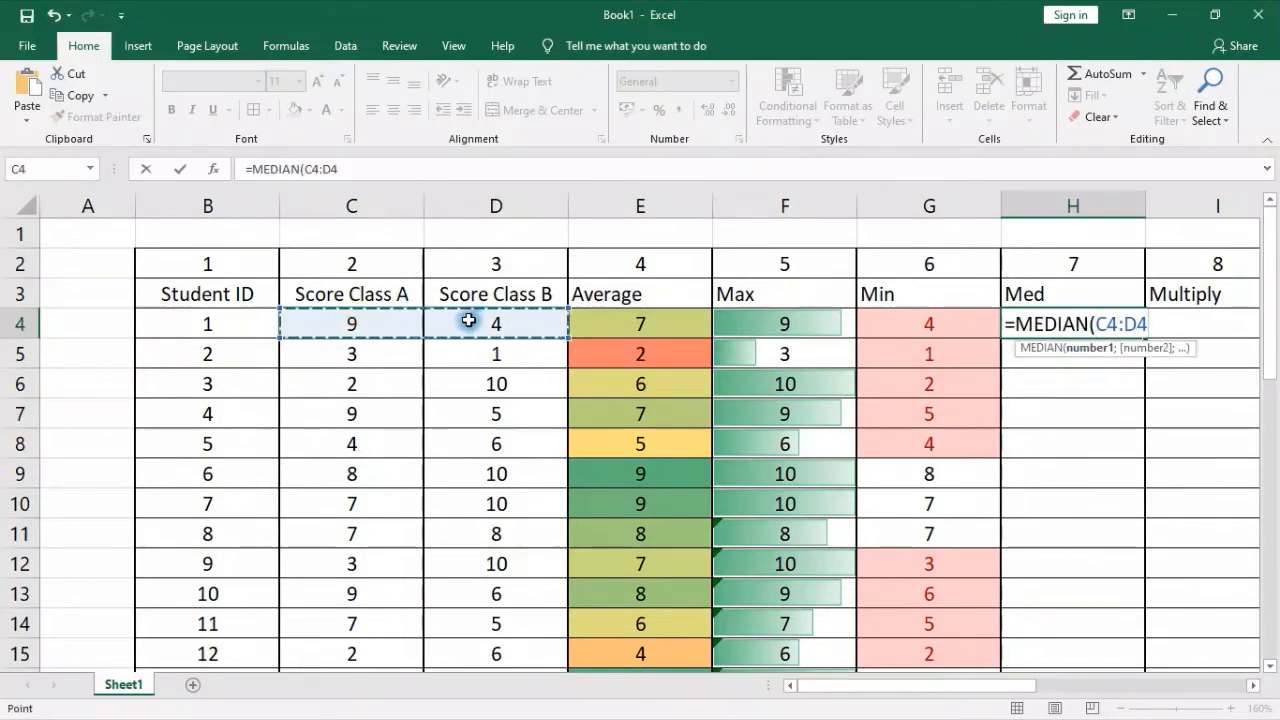
key(Return)
Centre the Med result in H4 horizontally and fill its MEDIAN formula down the Med column
click(1088, 320)
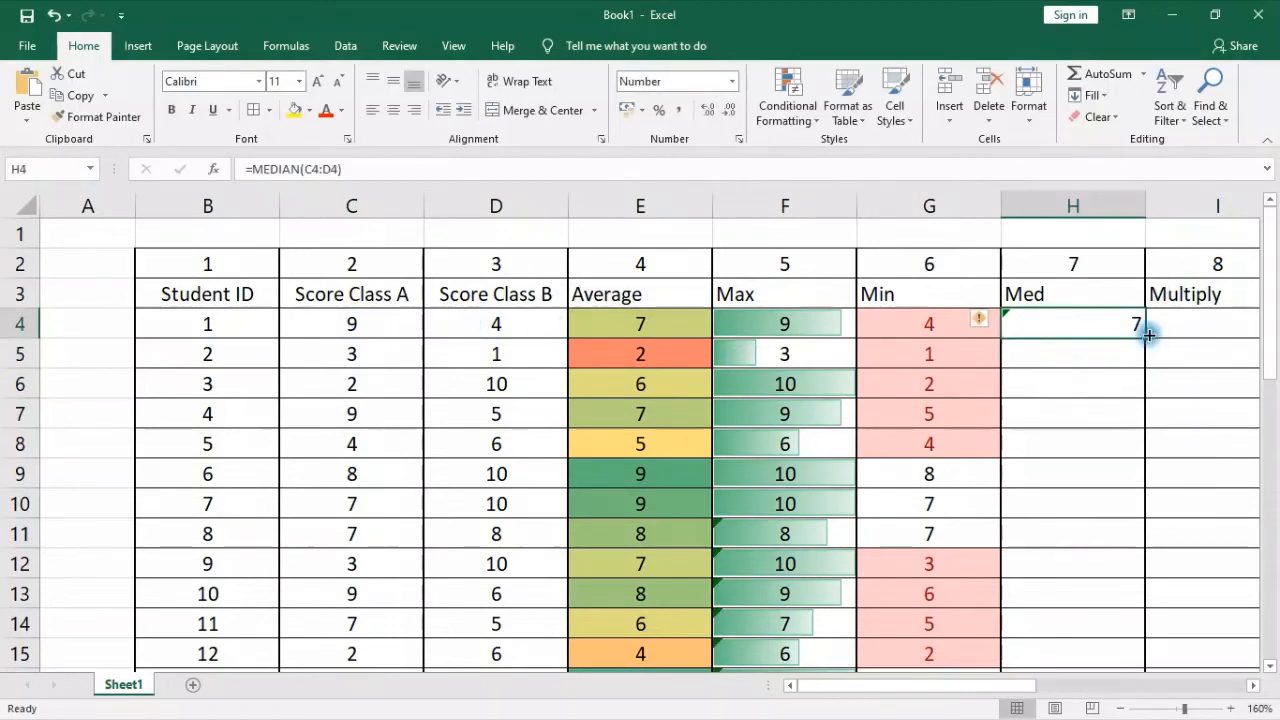
click(523, 112)
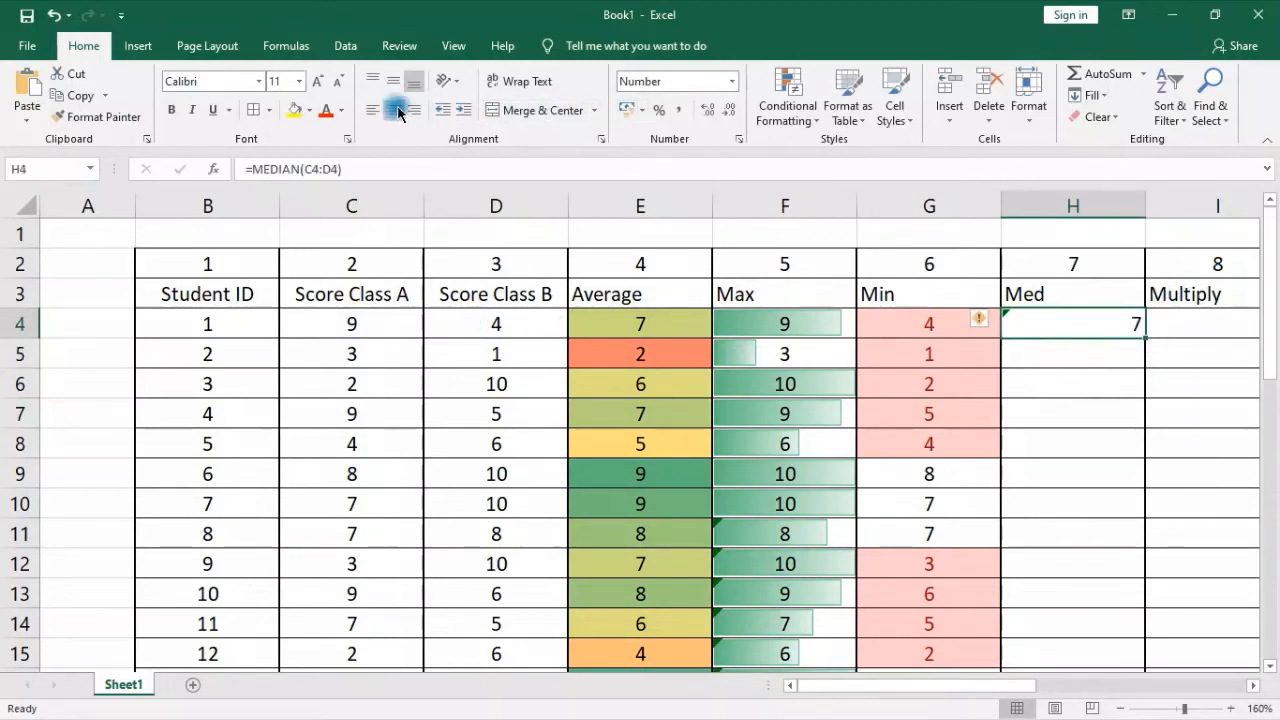
double_click(1145, 338)
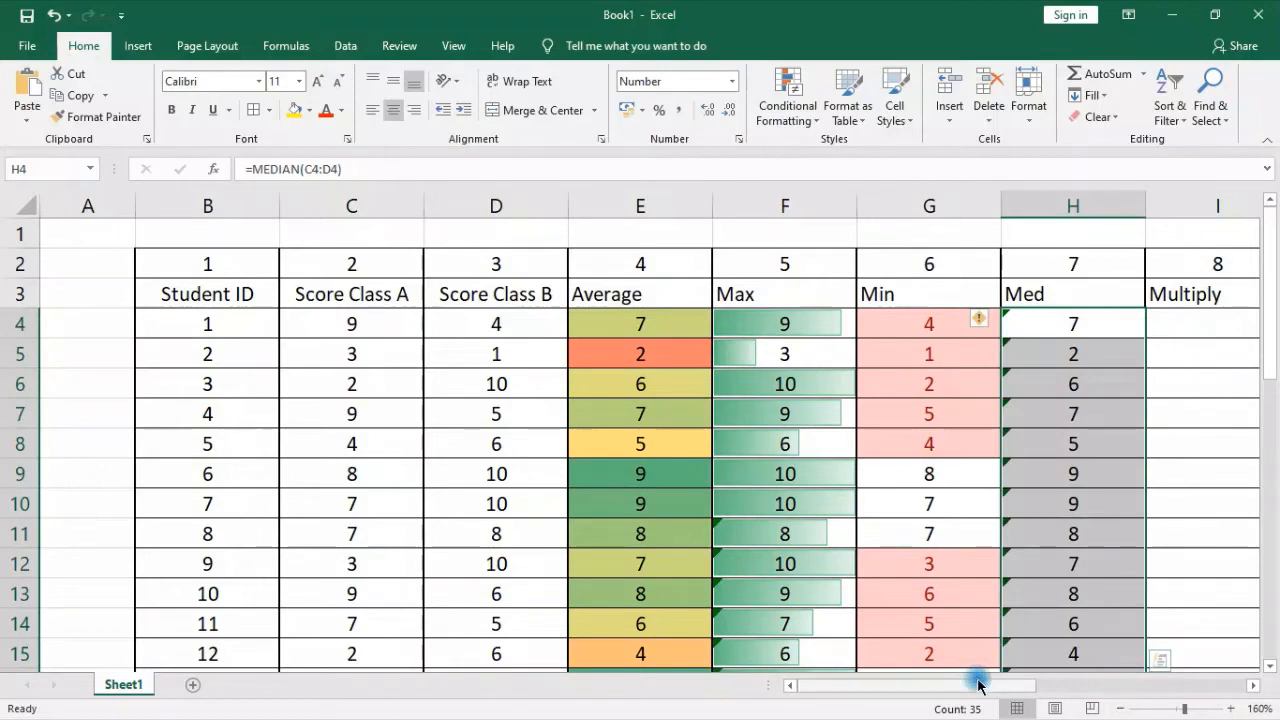
mouse_move(974, 685)
mouse_down()
mouse_move(1232, 686)
mouse_move(1073, 686)
mouse_move(967, 709)
mouse_up()
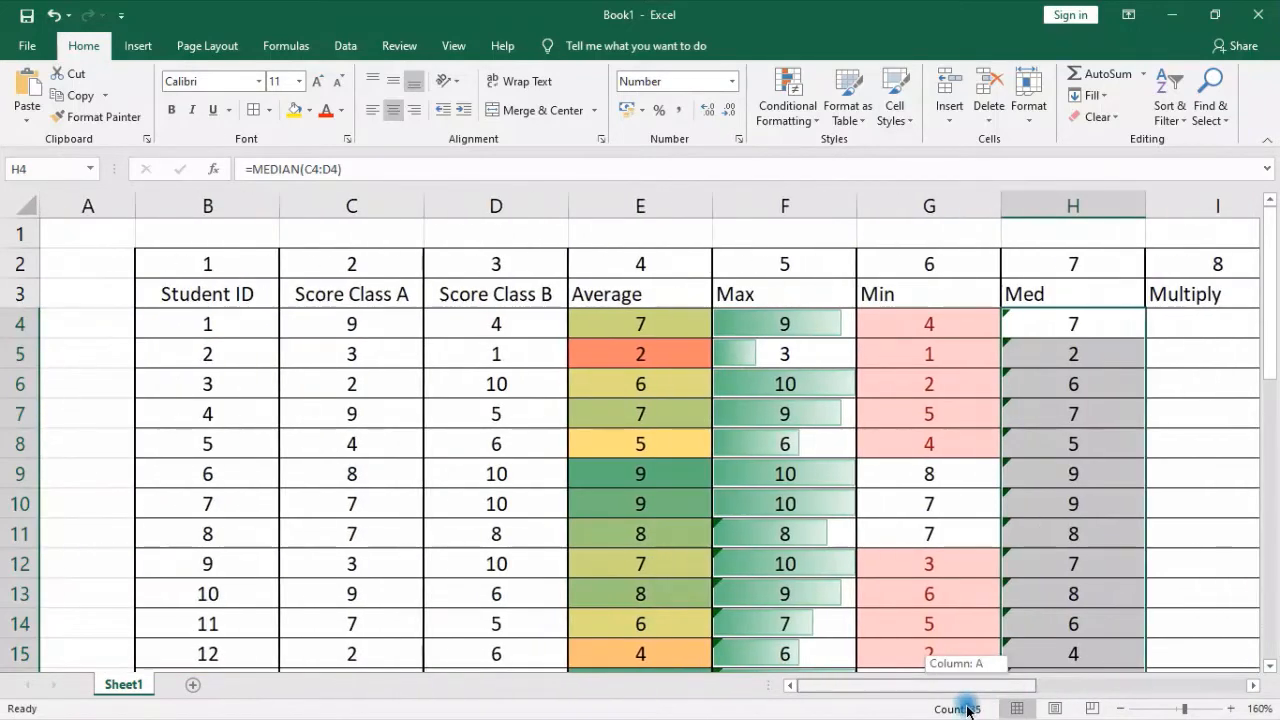
drag(220, 214, 497, 226)
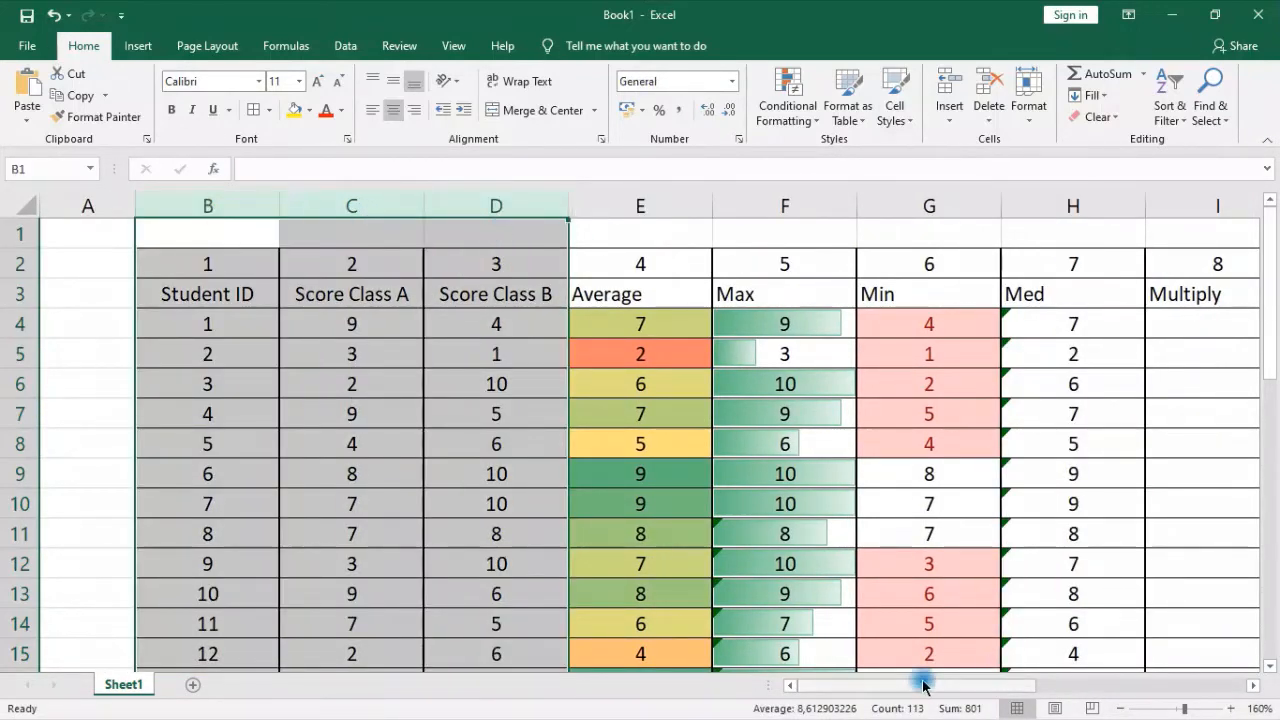
drag(923, 686, 962, 680)
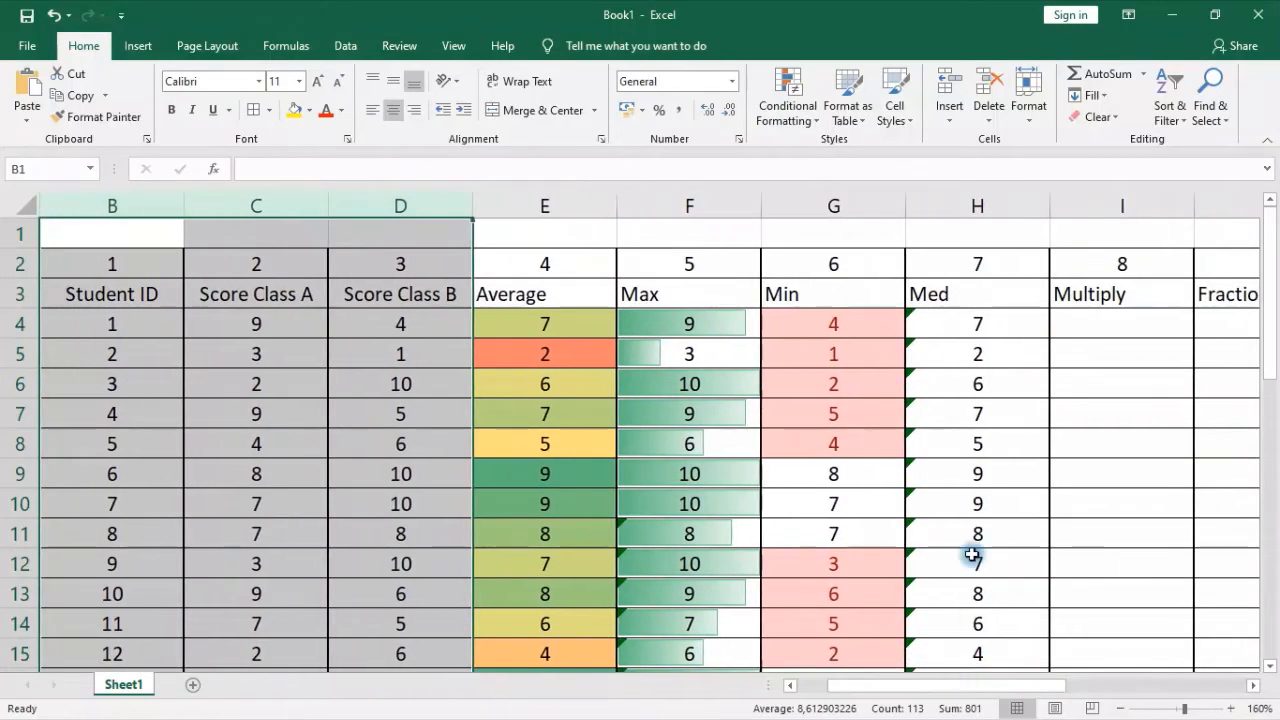
click(986, 496)
drag(1263, 351, 1266, 363)
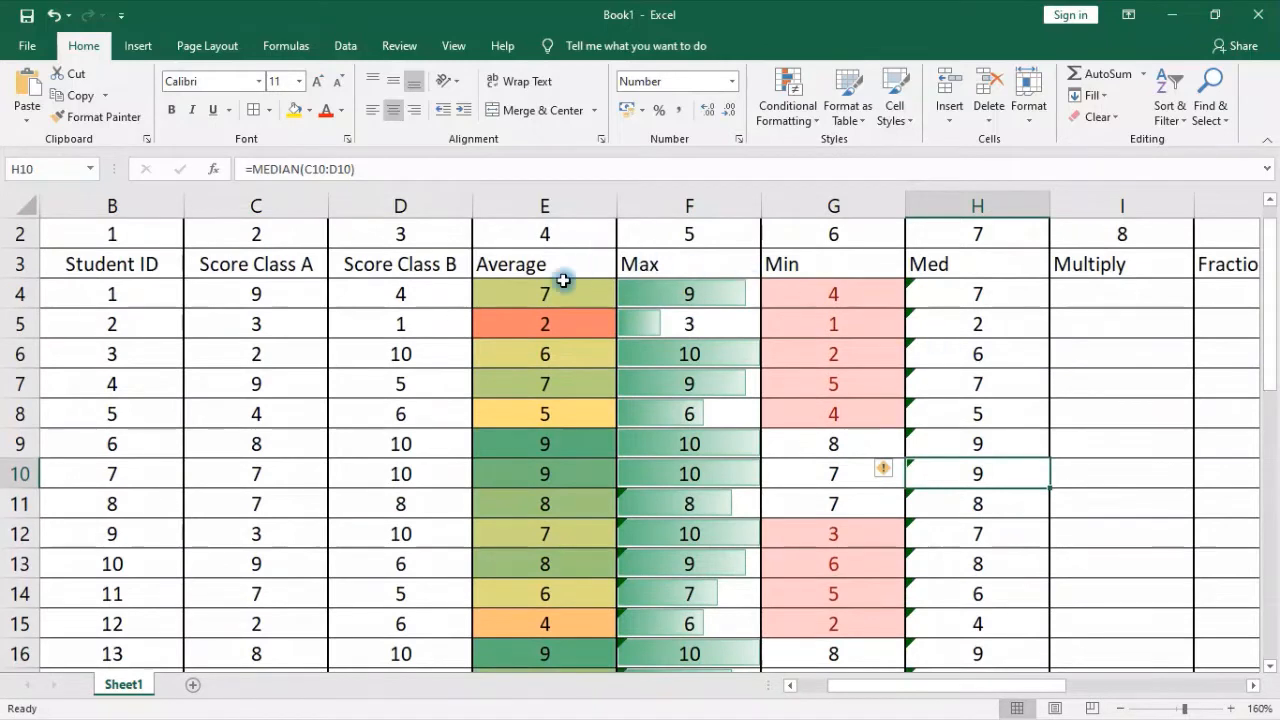
Freeze the panes at E4 so rows 2–3 and the Student ID and score columns B–D stay fixed while scrolling
click(501, 291)
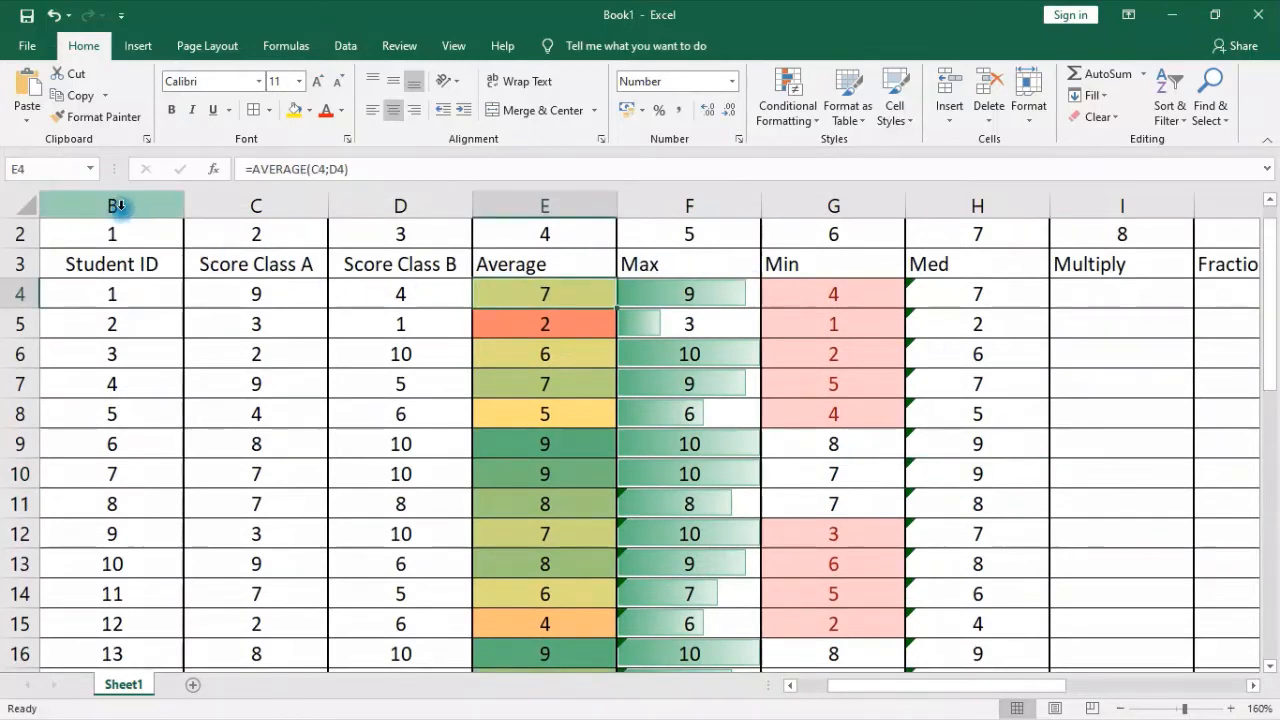
drag(114, 205, 361, 206)
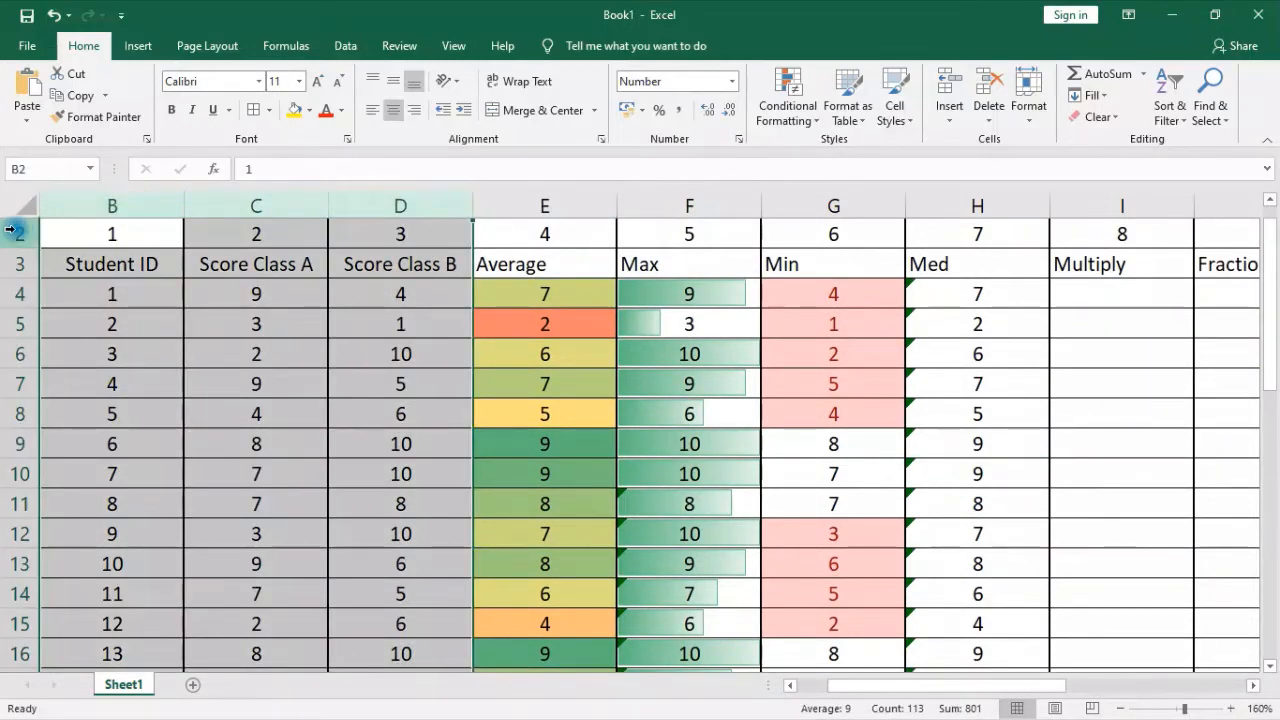
drag(20, 232, 22, 261)
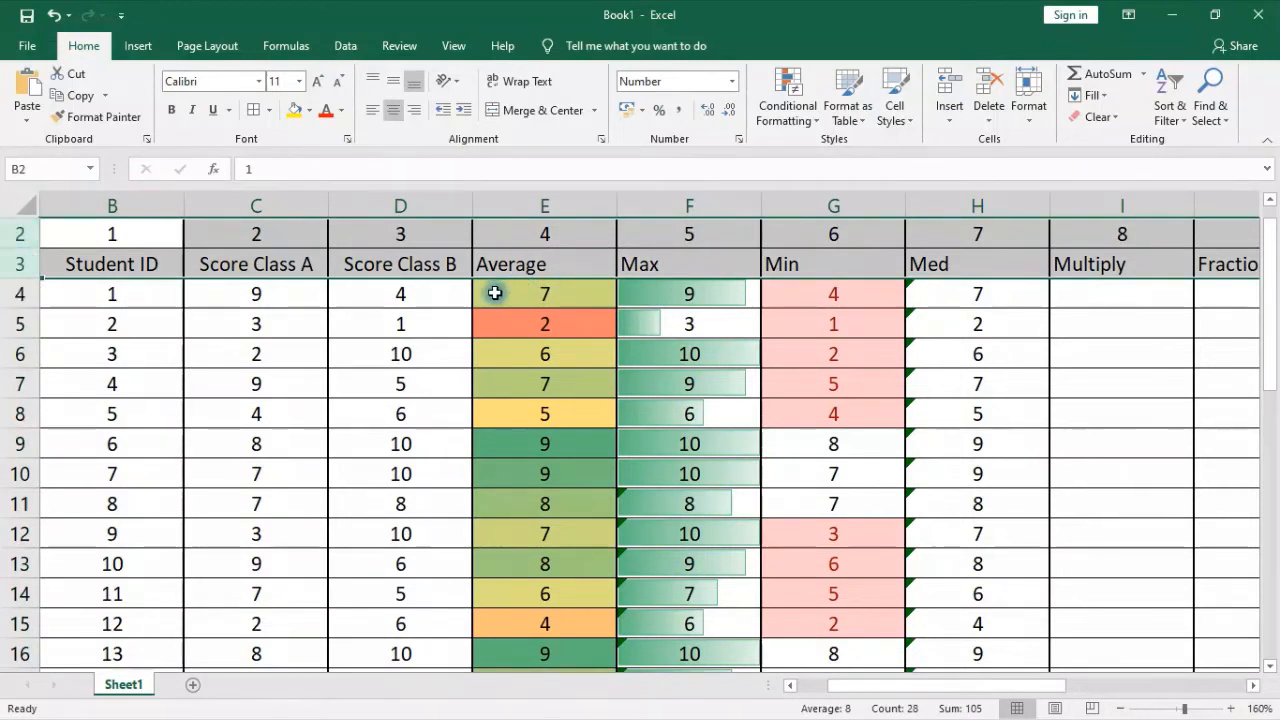
click(494, 293)
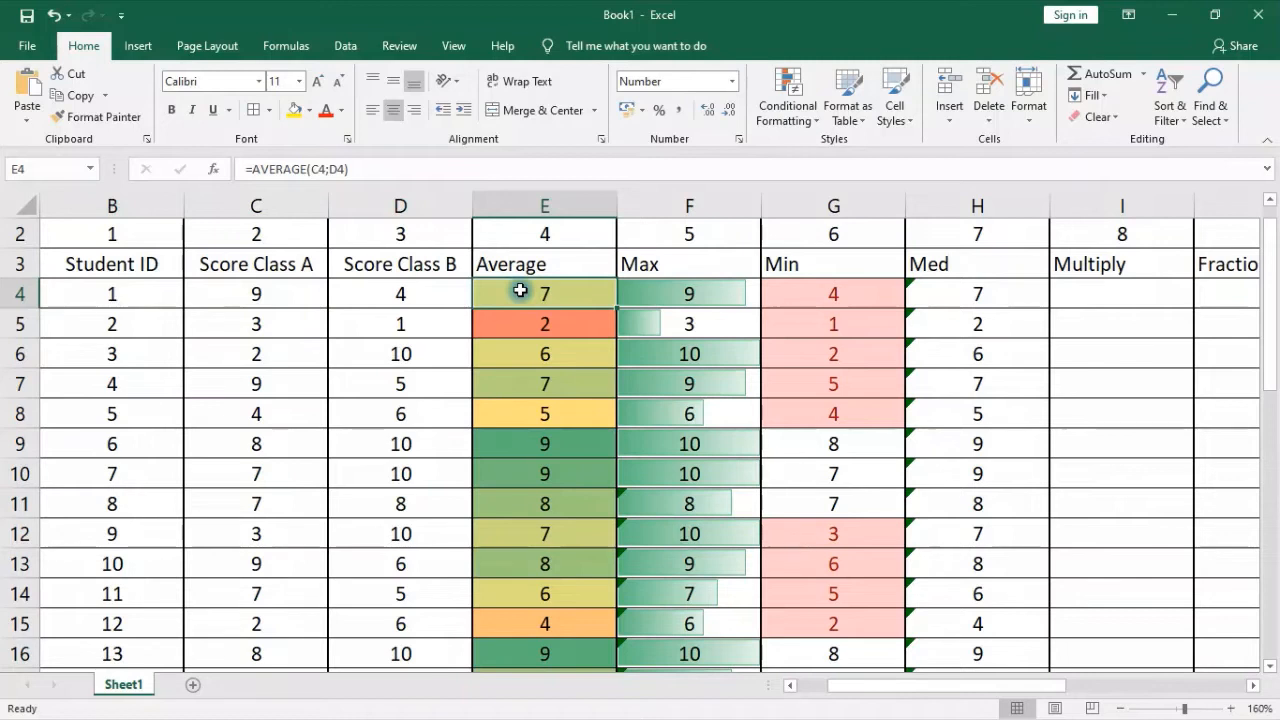
click(453, 46)
click(627, 107)
click(680, 158)
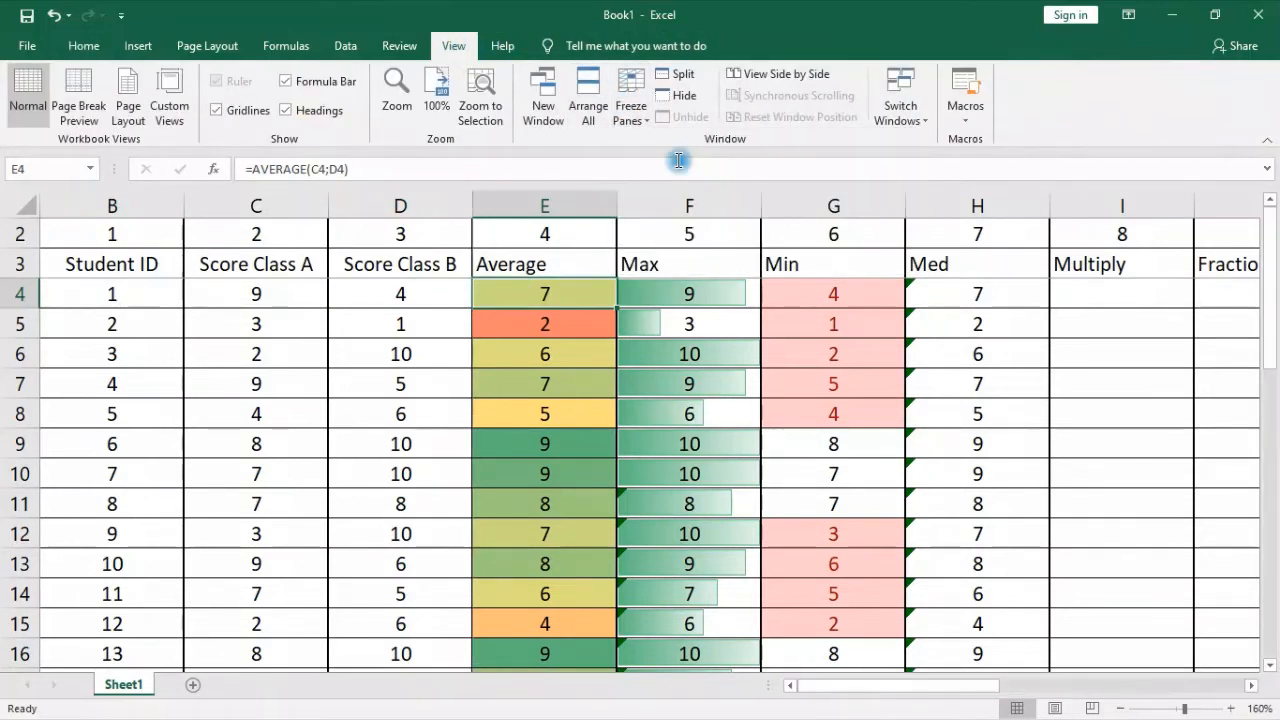
Enter =C4*D4 in I4 under Multiply to multiply the first student's Class A and Class B scores
drag(925, 694, 1071, 645)
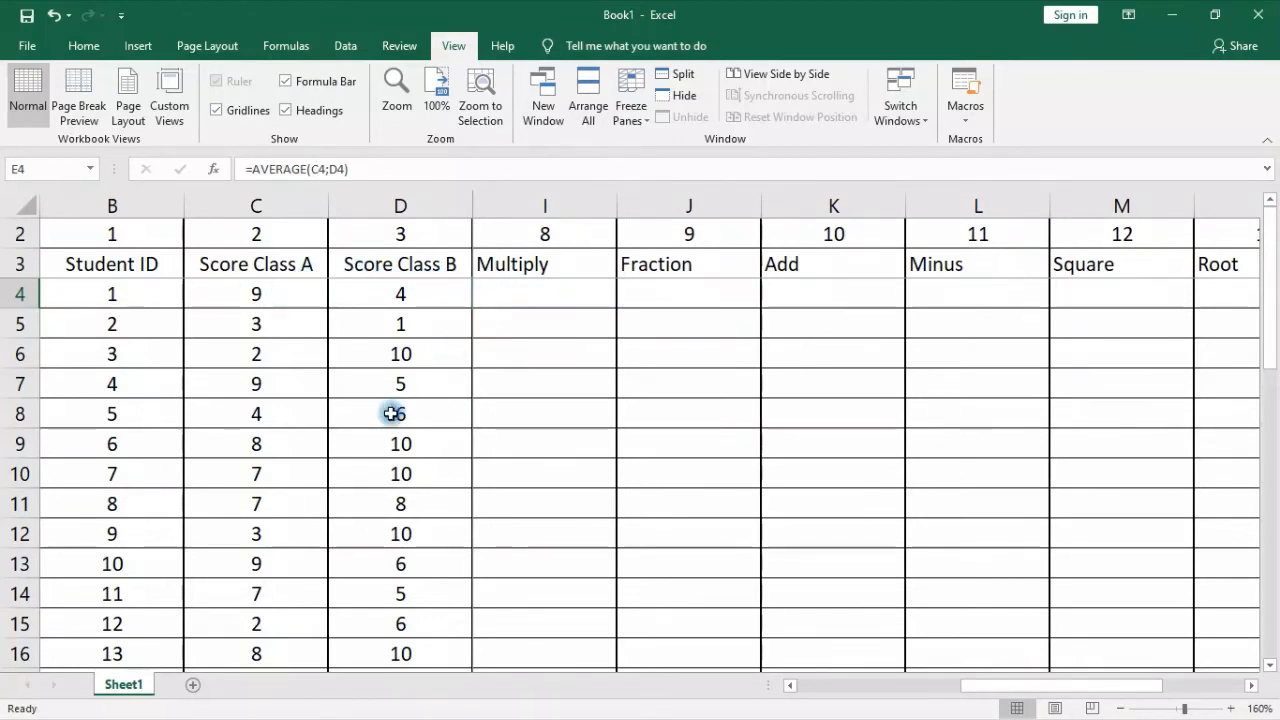
click(532, 294)
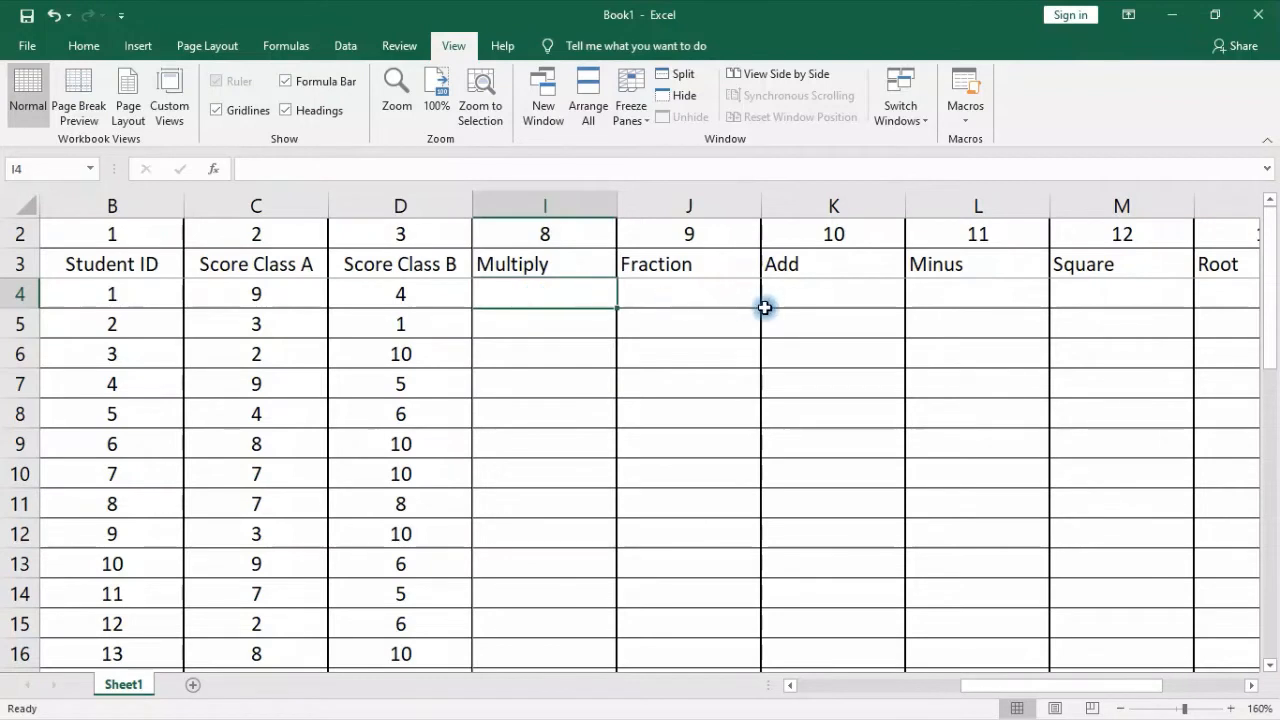
click(86, 46)
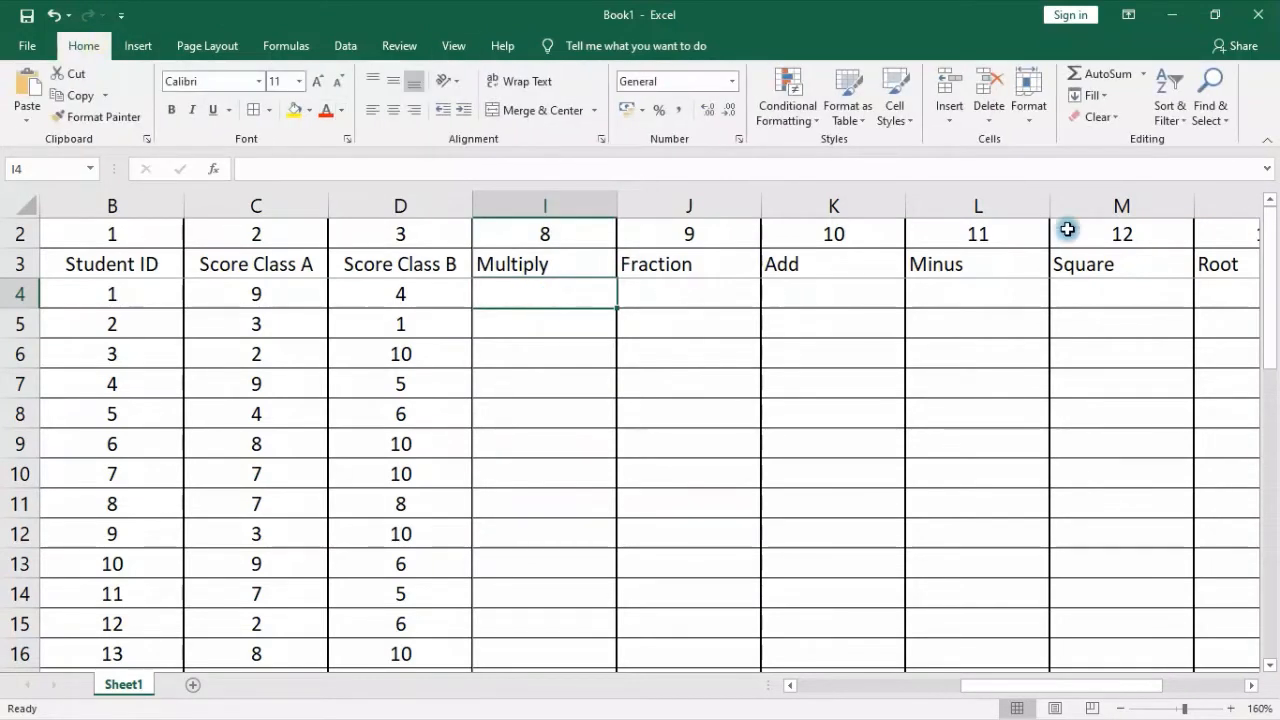
text(=)
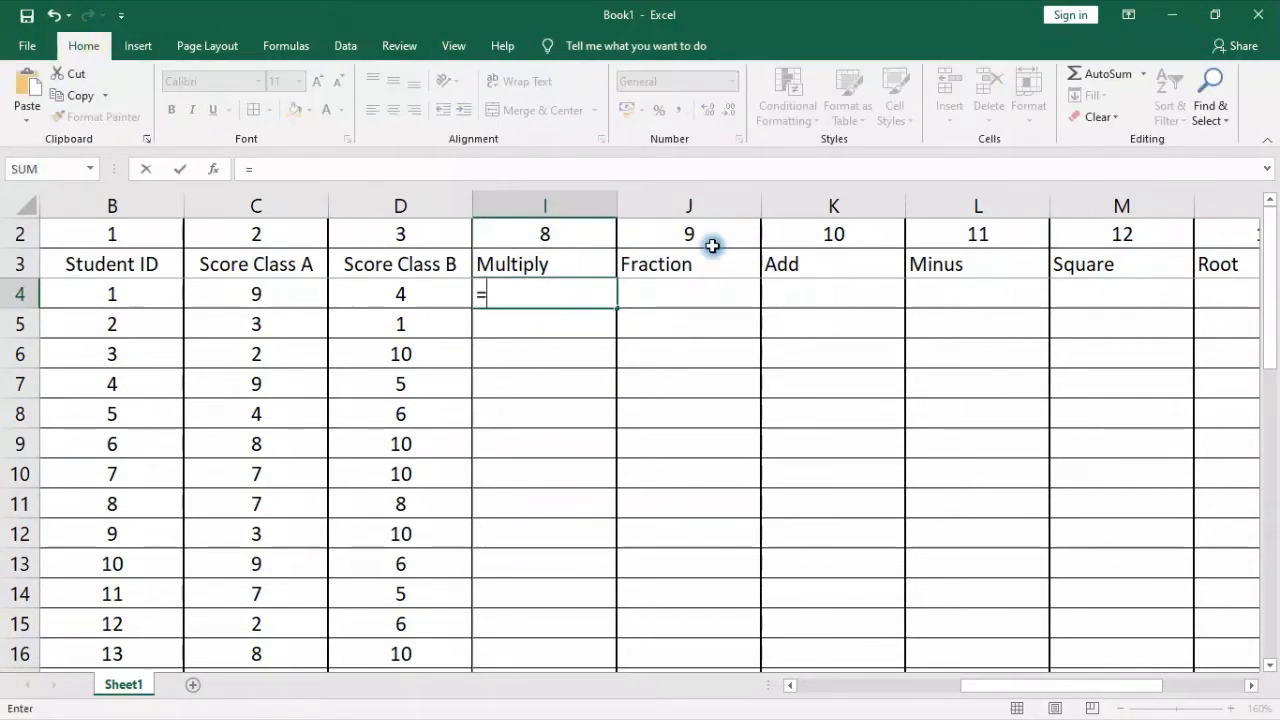
click(242, 293)
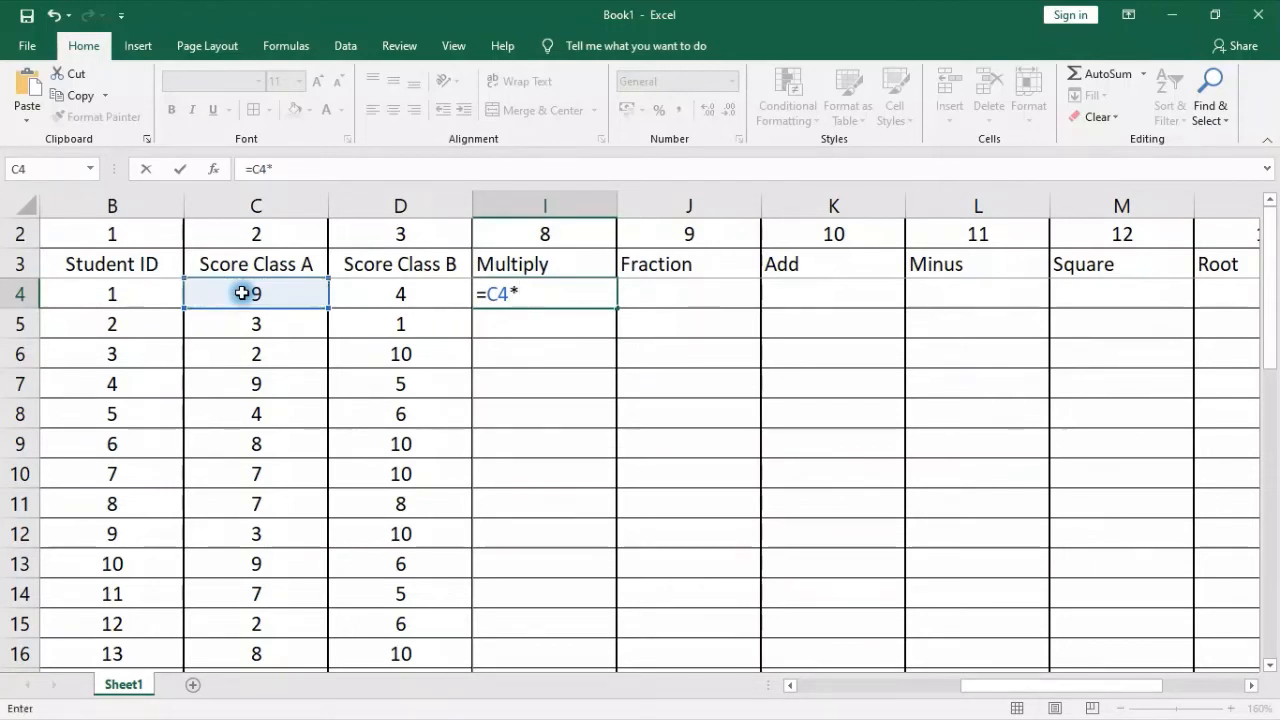
click(400, 292)
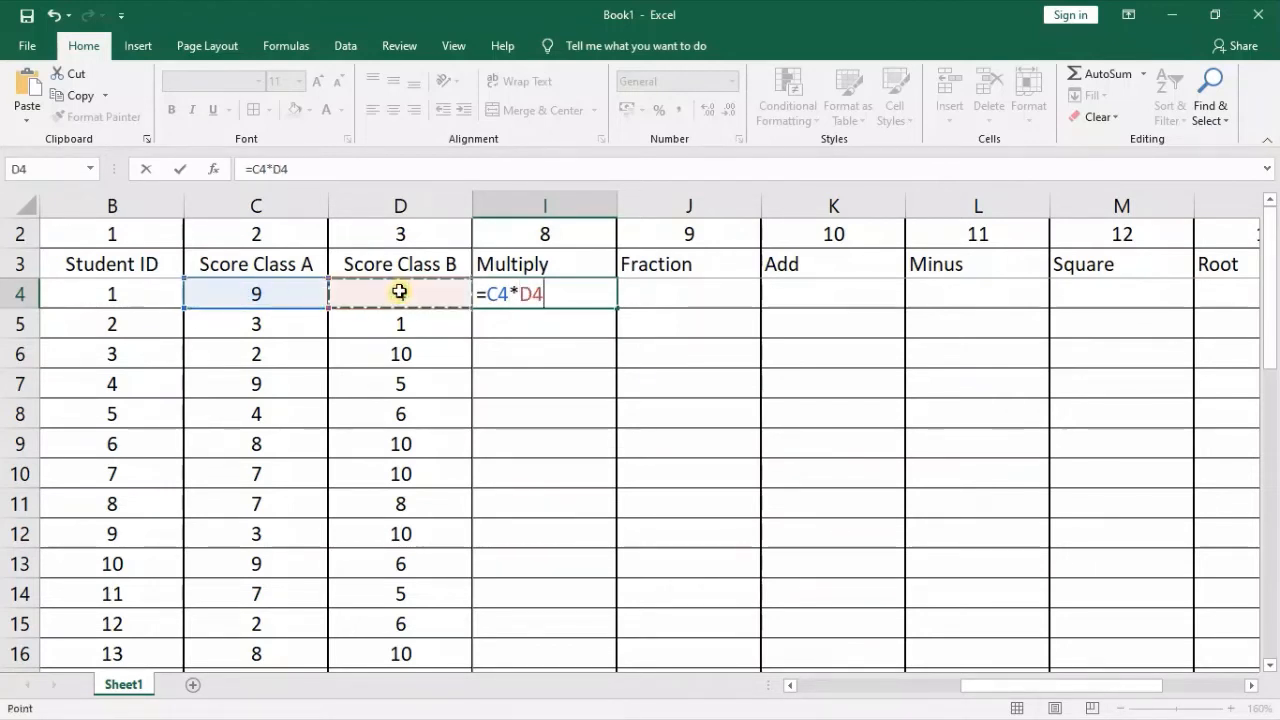
key(Return)
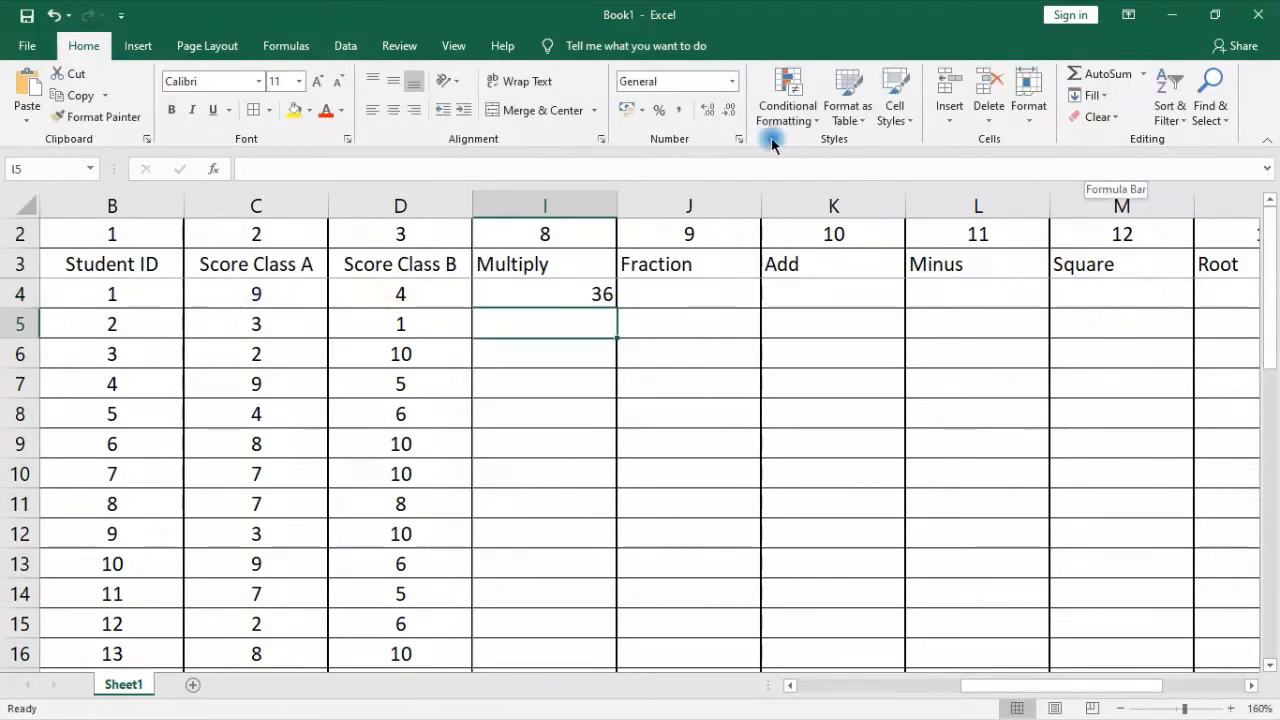
Enter =C4/D4 in J4 under Fraction to divide the first student's Class A score by the Class B score
click(688, 293)
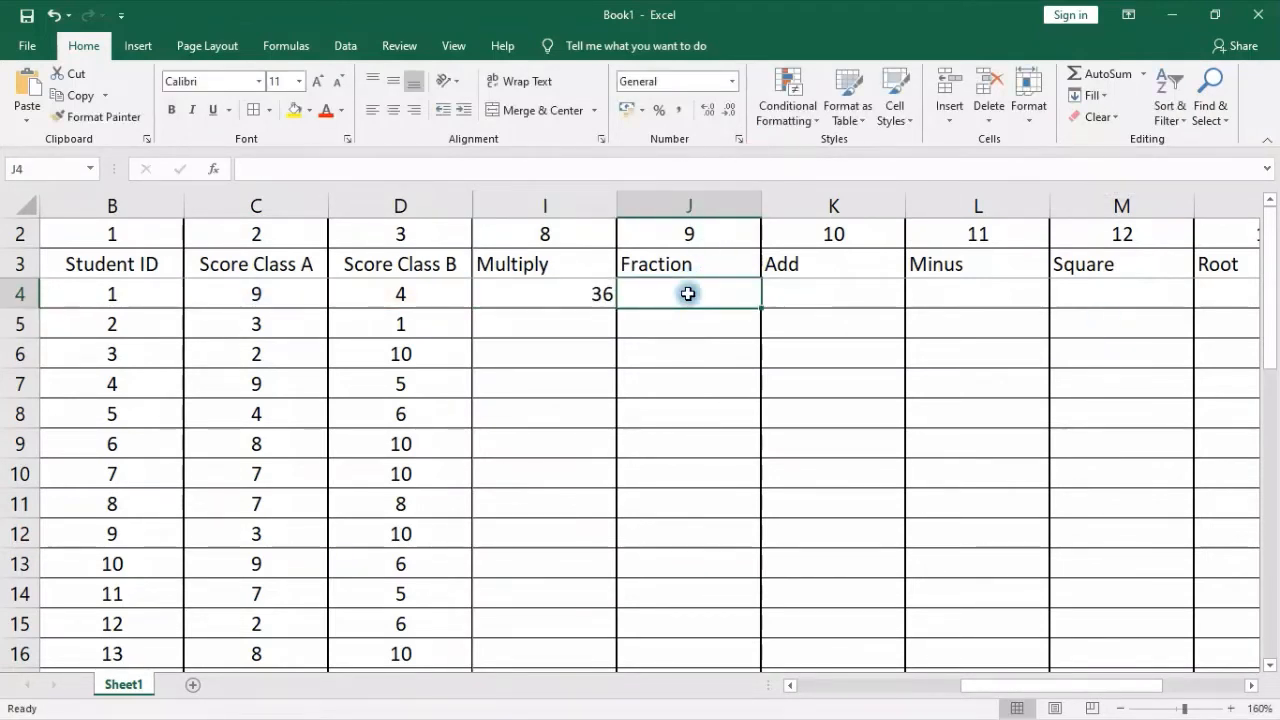
text(=)
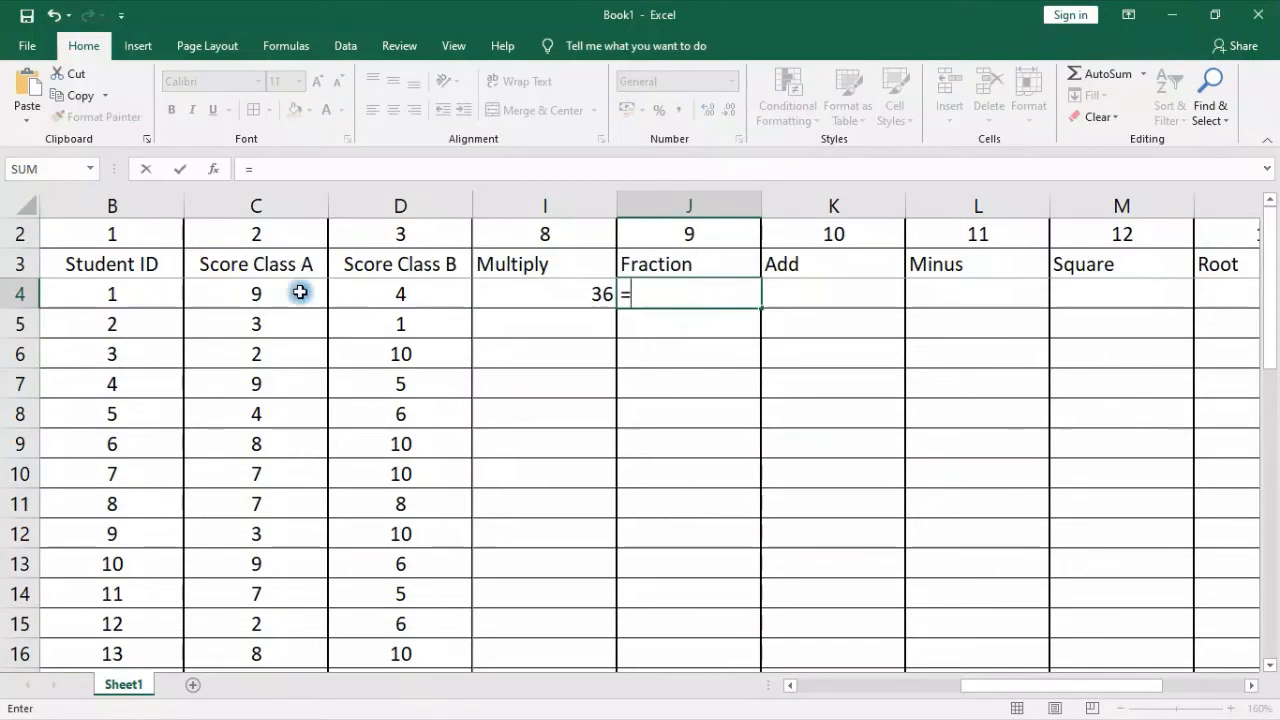
click(242, 295)
text(/)
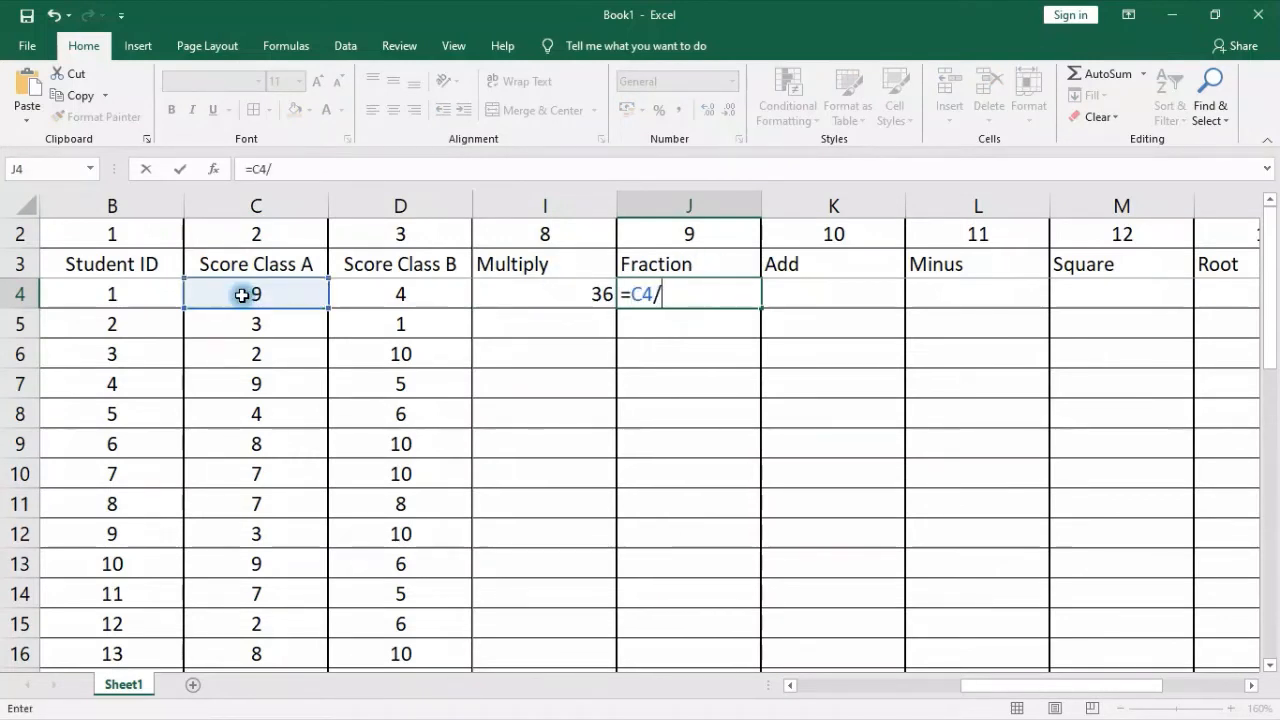
click(423, 296)
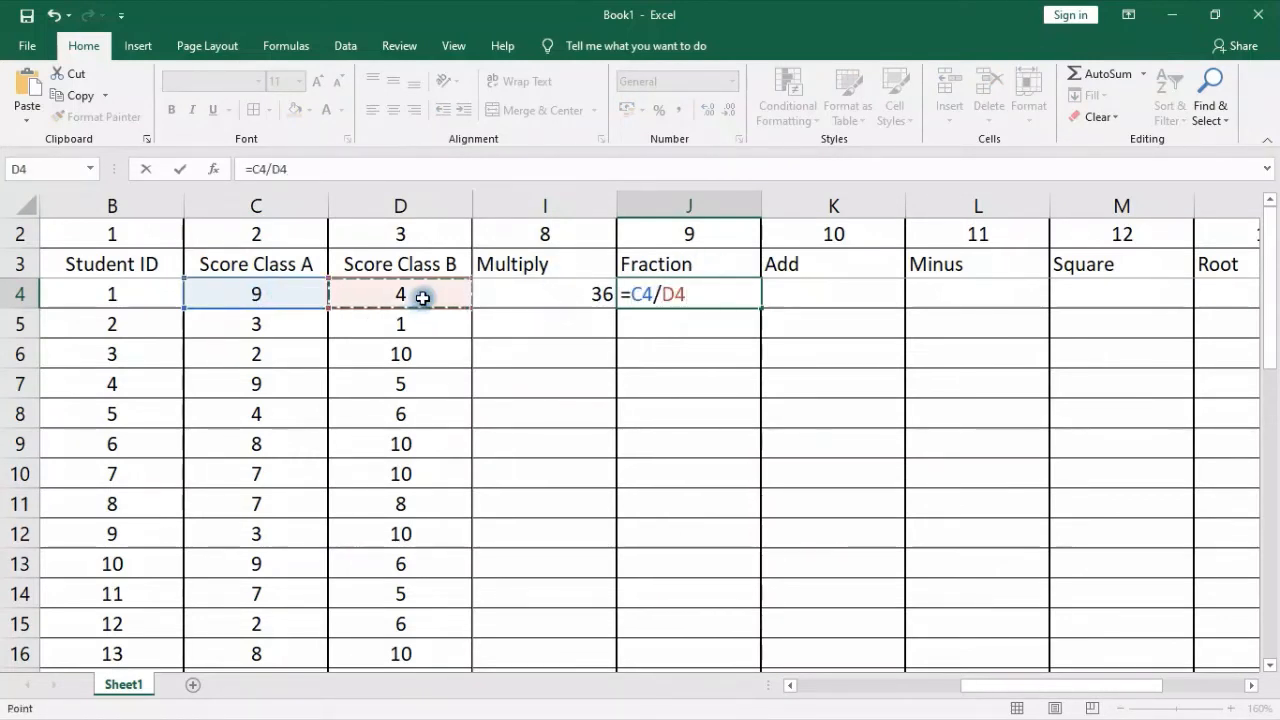
key(Return)
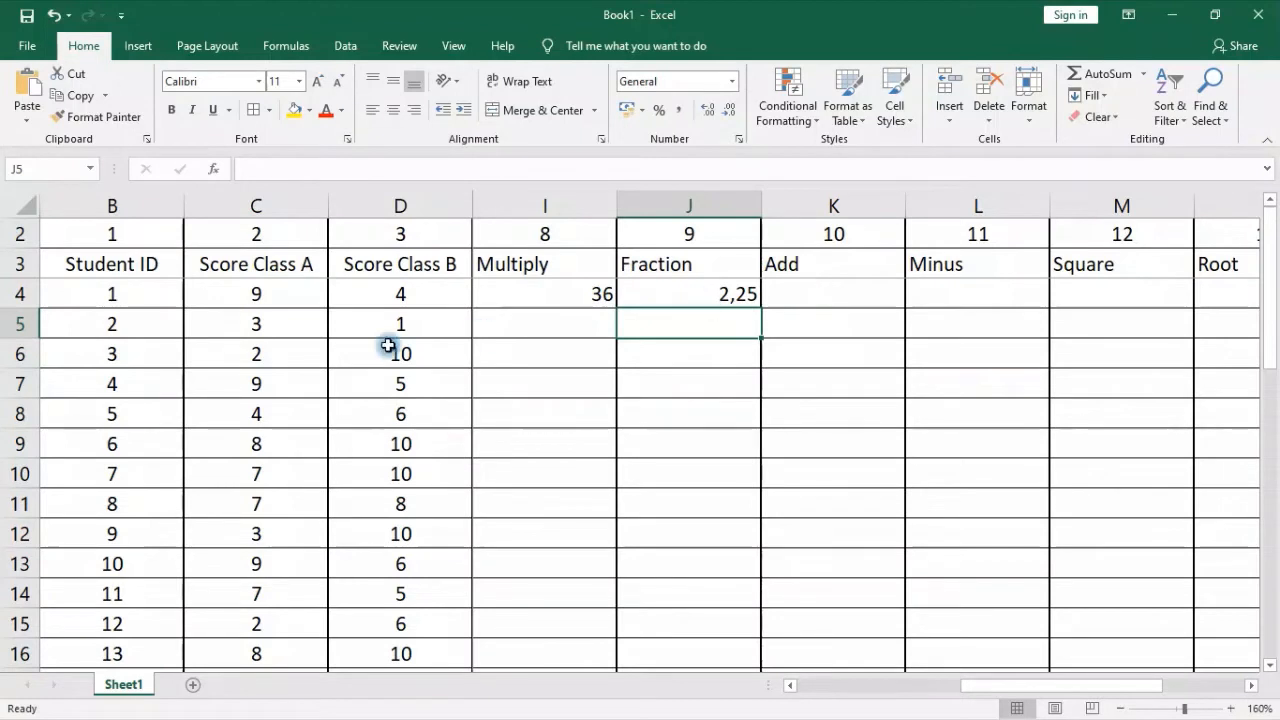
Enter =C4+D4 in K4 under Add to sum the first student's two scores
click(866, 294)
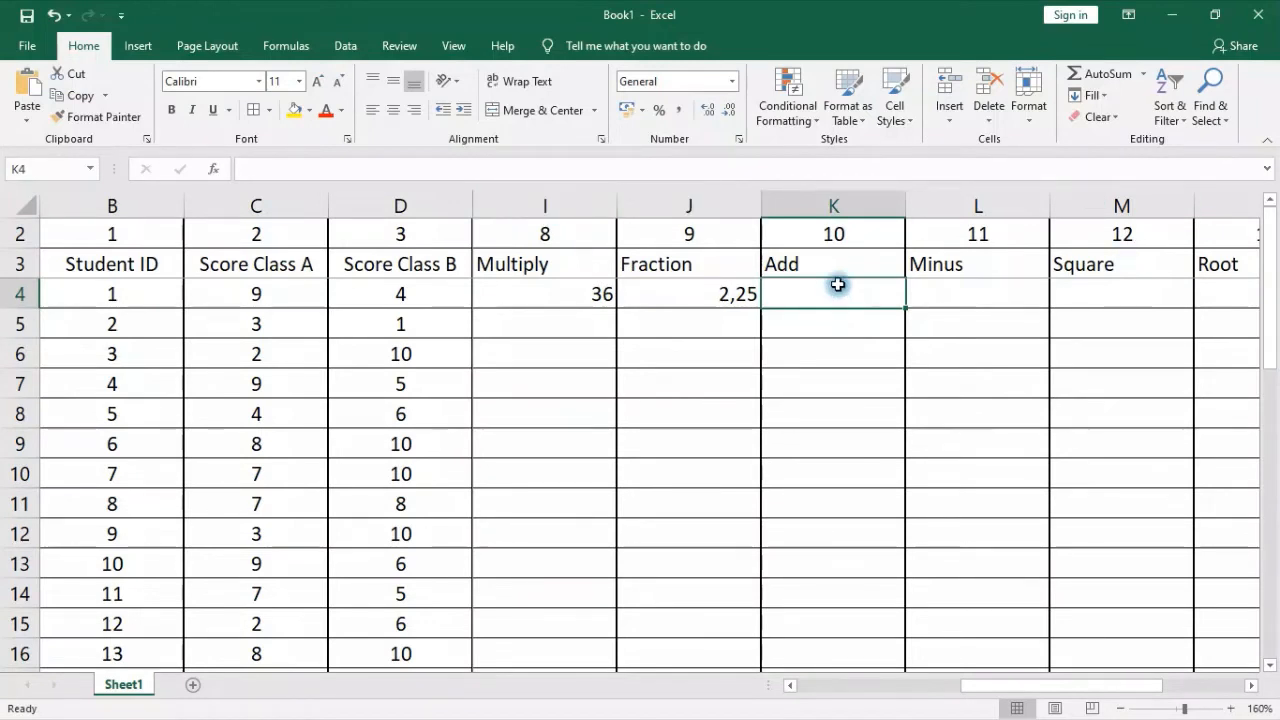
text(=)
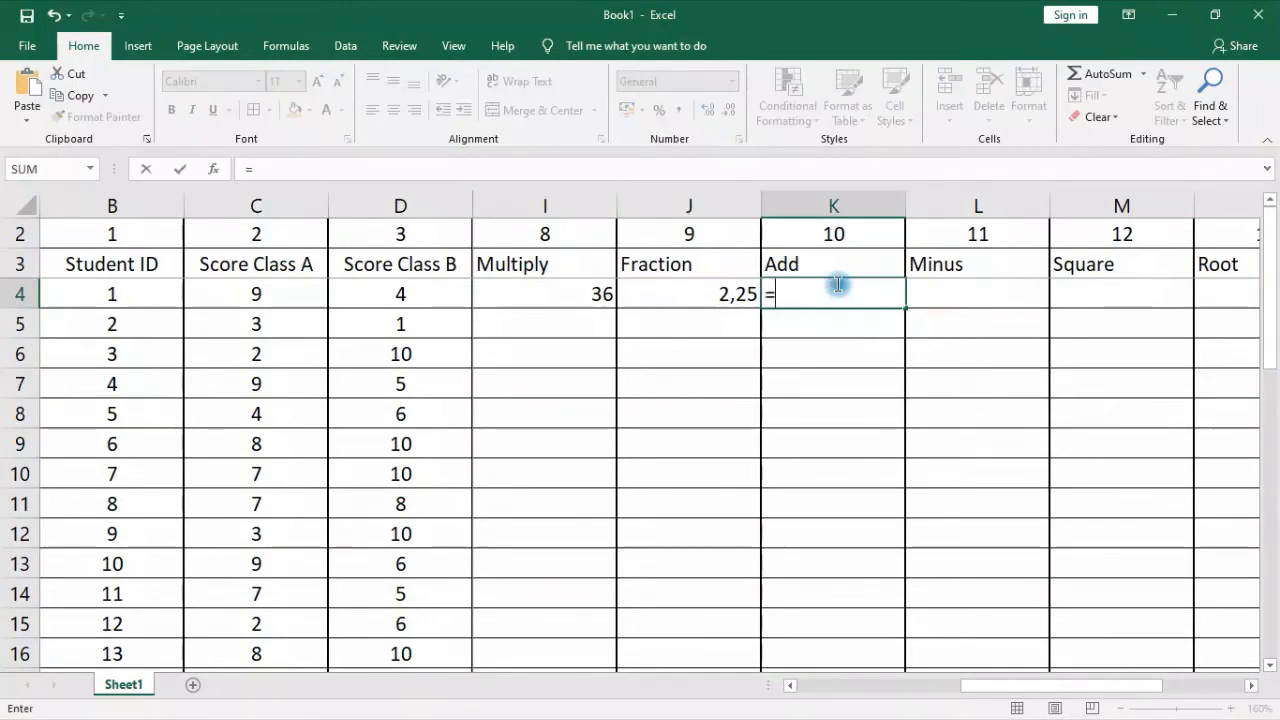
click(233, 298)
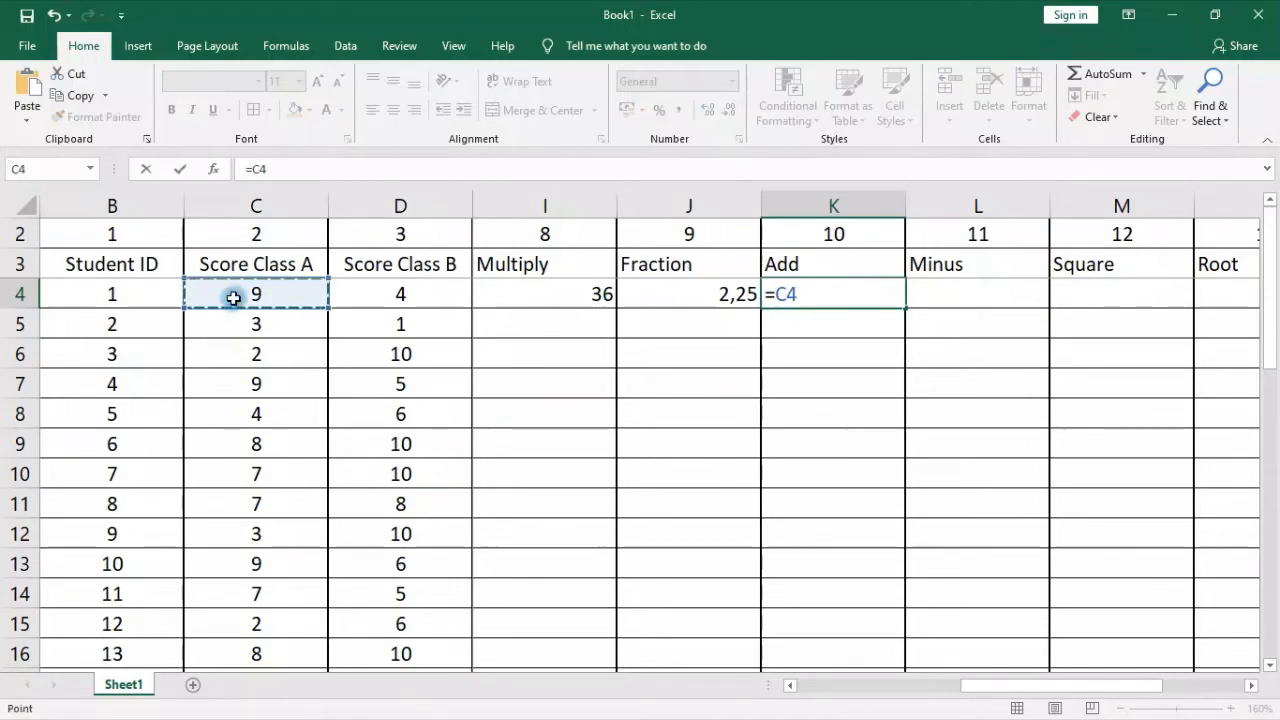
text(+)
click(372, 293)
key(Return)
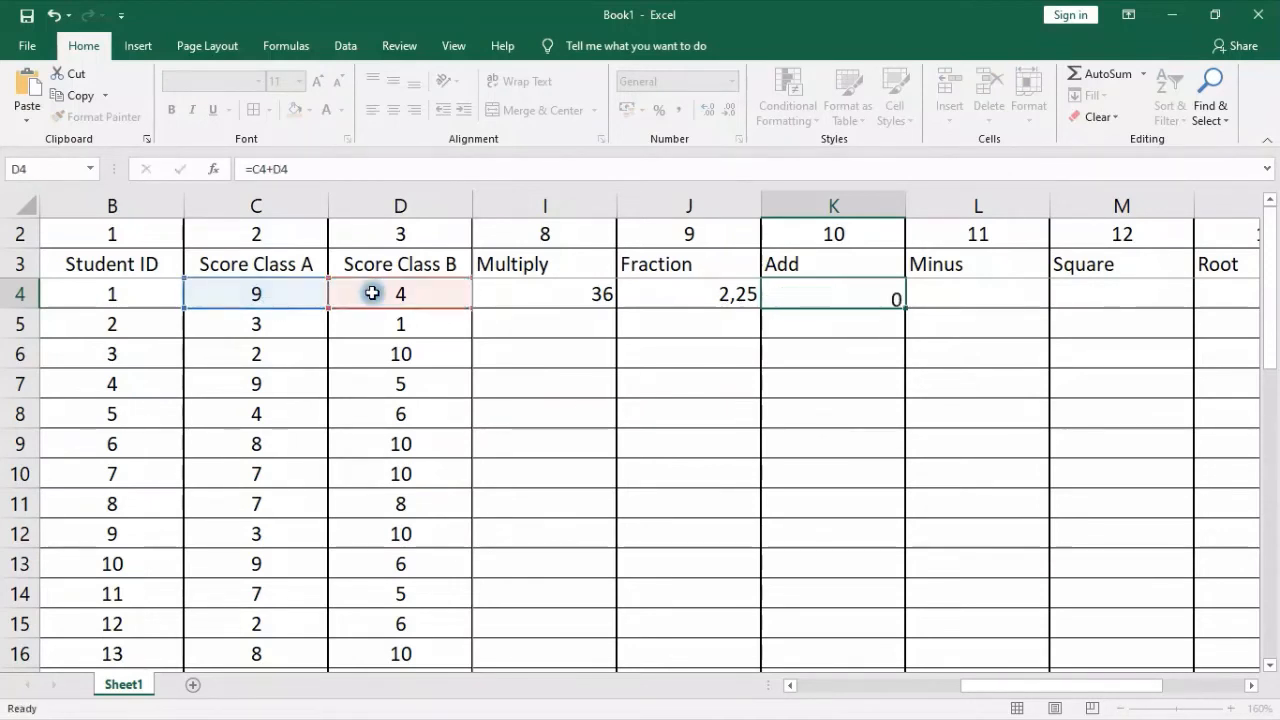
Enter =C4-D4 in L4 under Minus to subtract the first student's Class B score from the Class A score
click(969, 297)
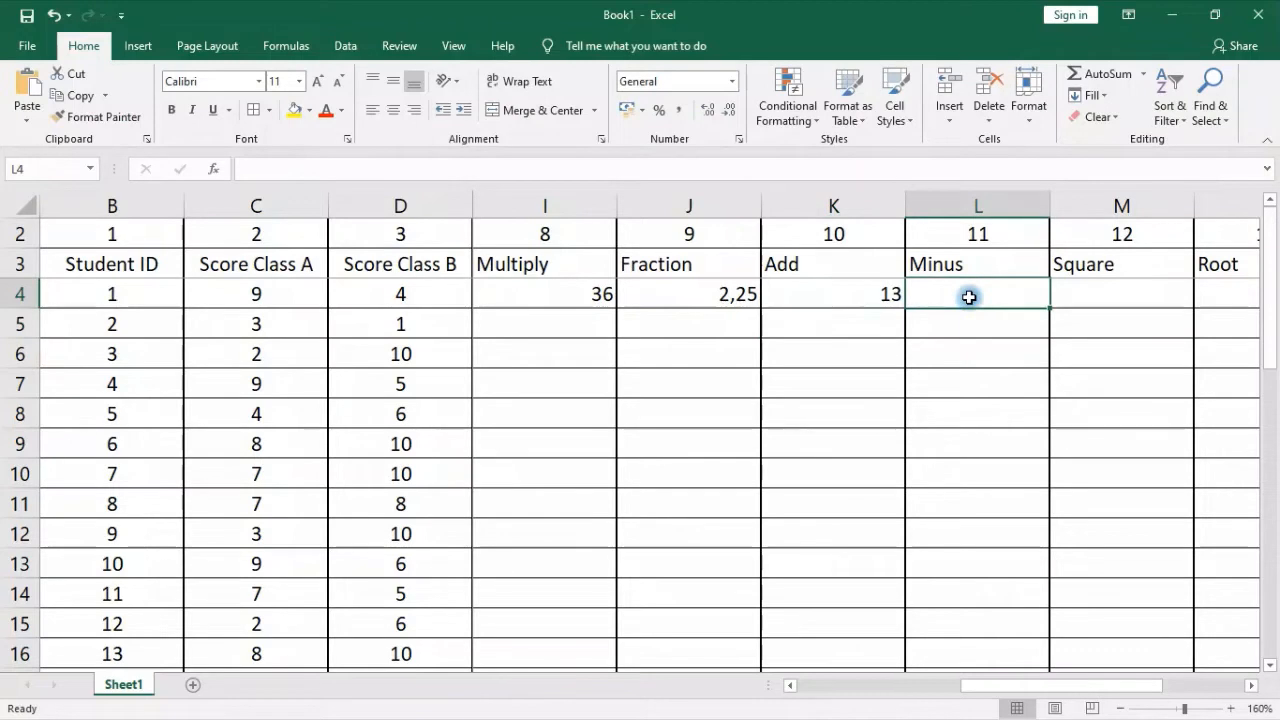
text(=)
click(238, 285)
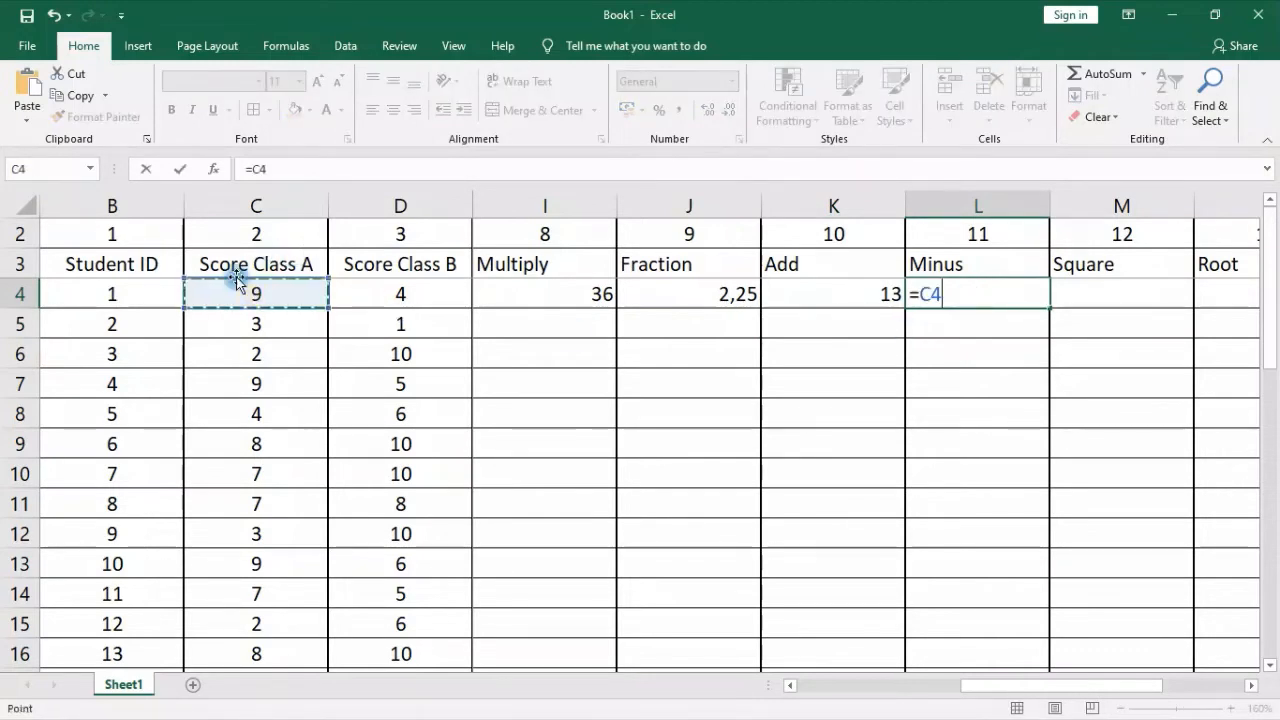
text(-)
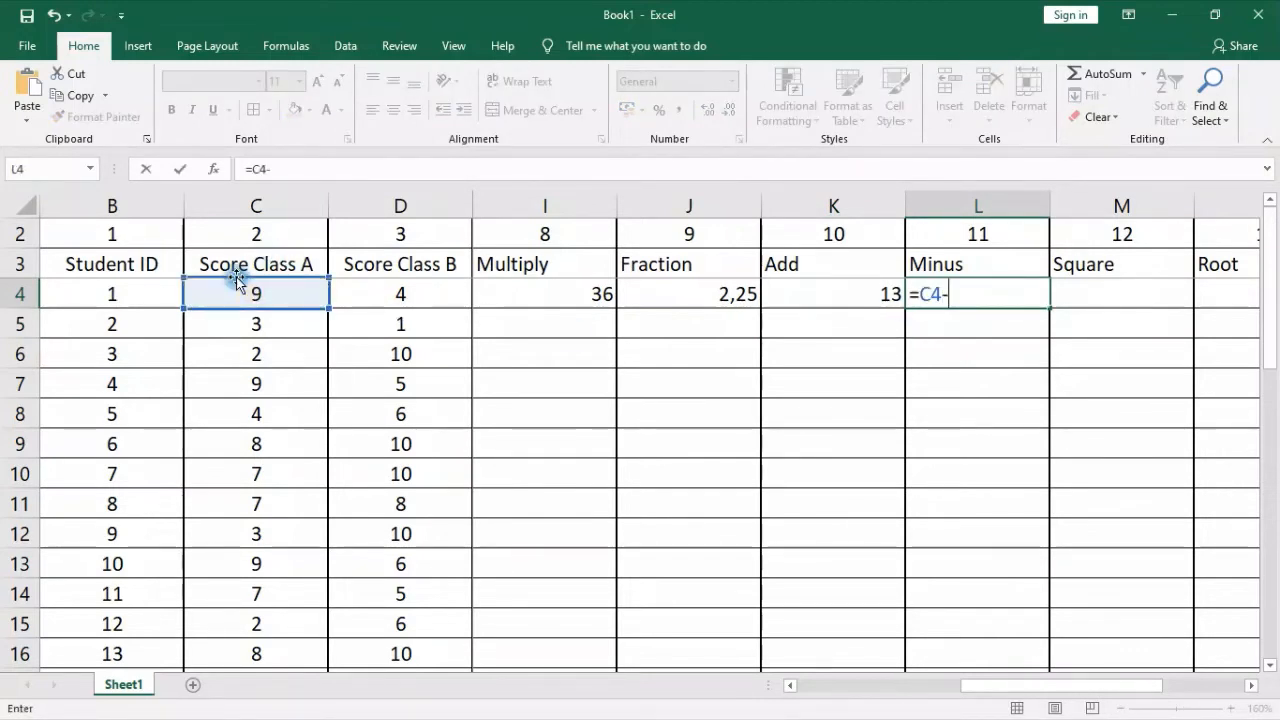
click(392, 288)
key(Return)
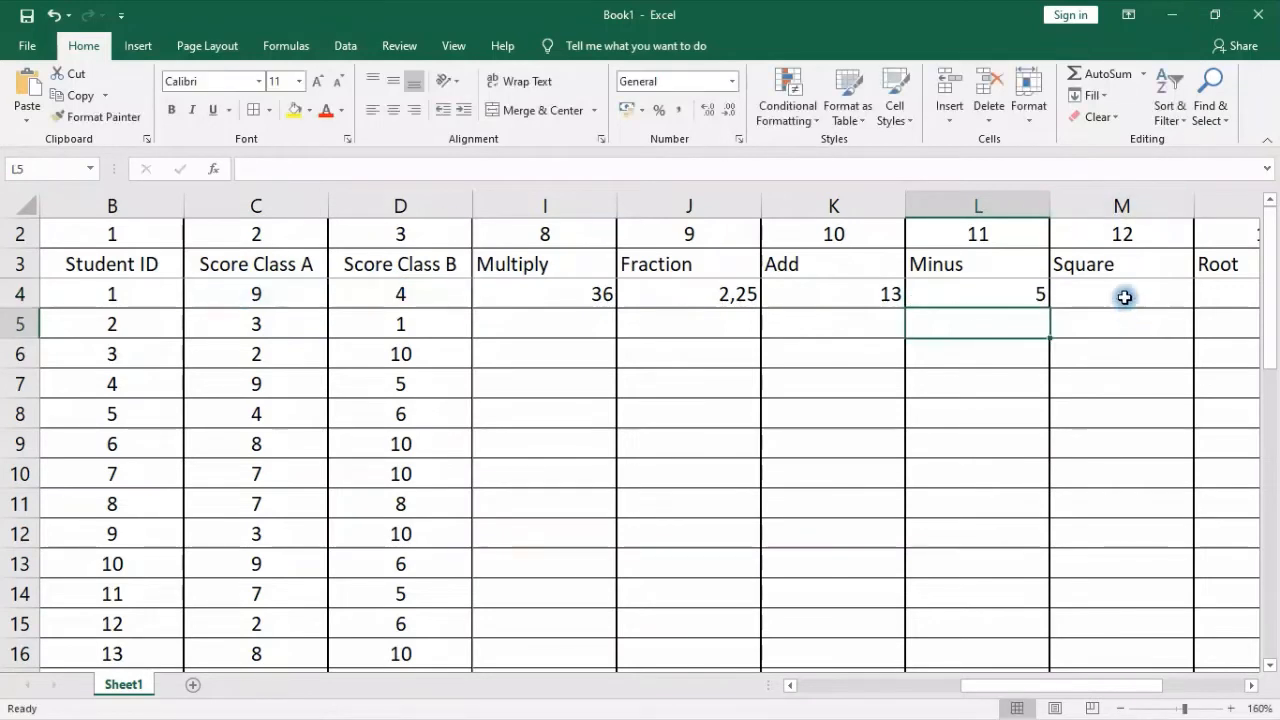
Begin the Square formula in M4 with =C4^ to raise the first student's Class A score to a power
click(1123, 293)
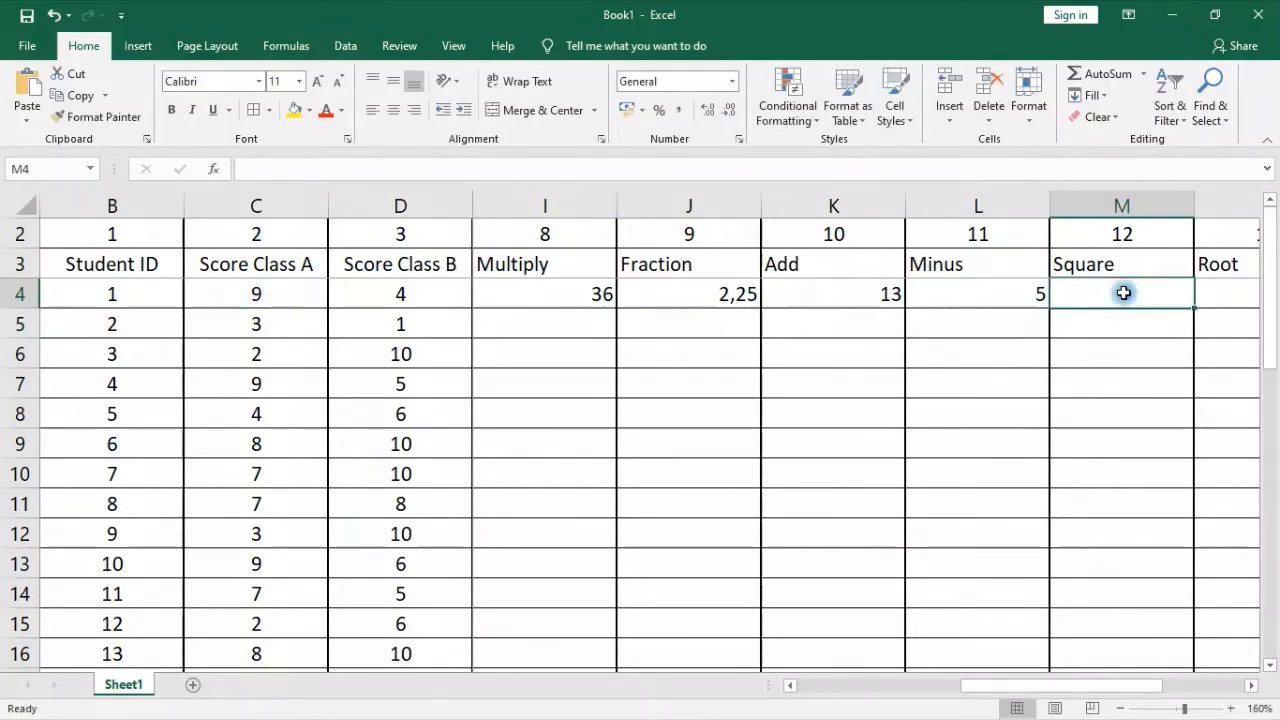
click(720, 297)
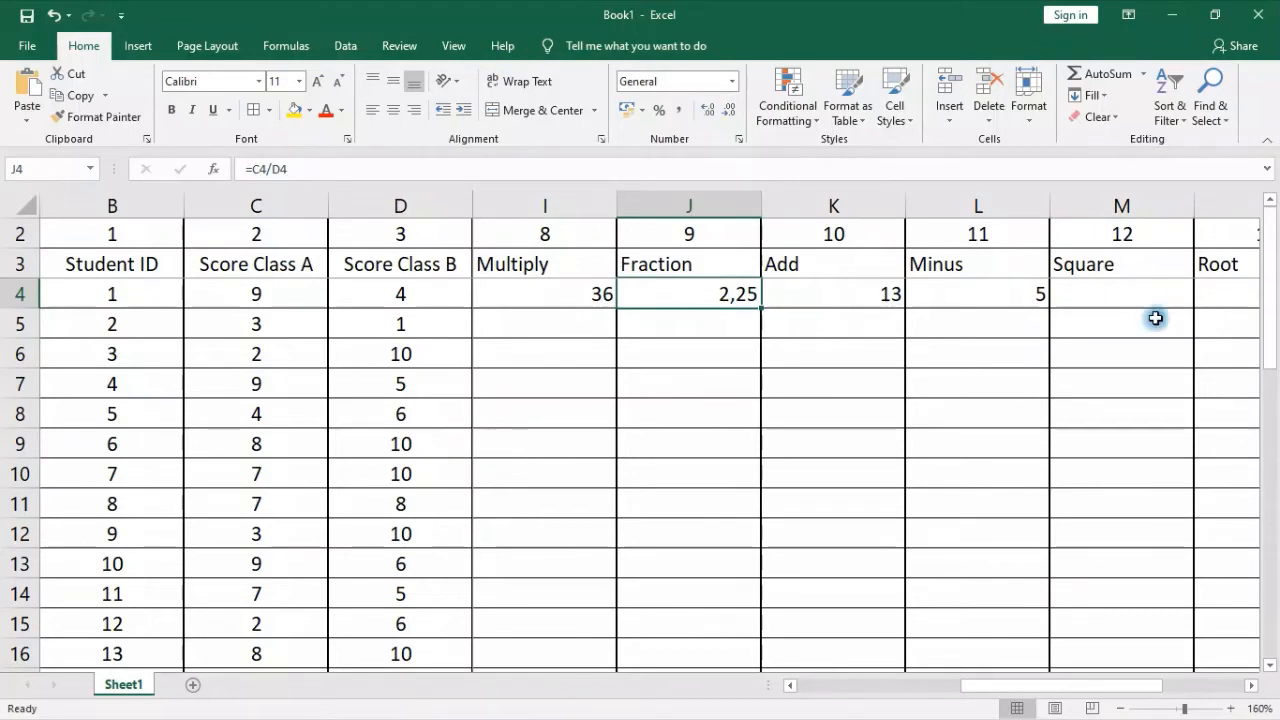
click(1121, 302)
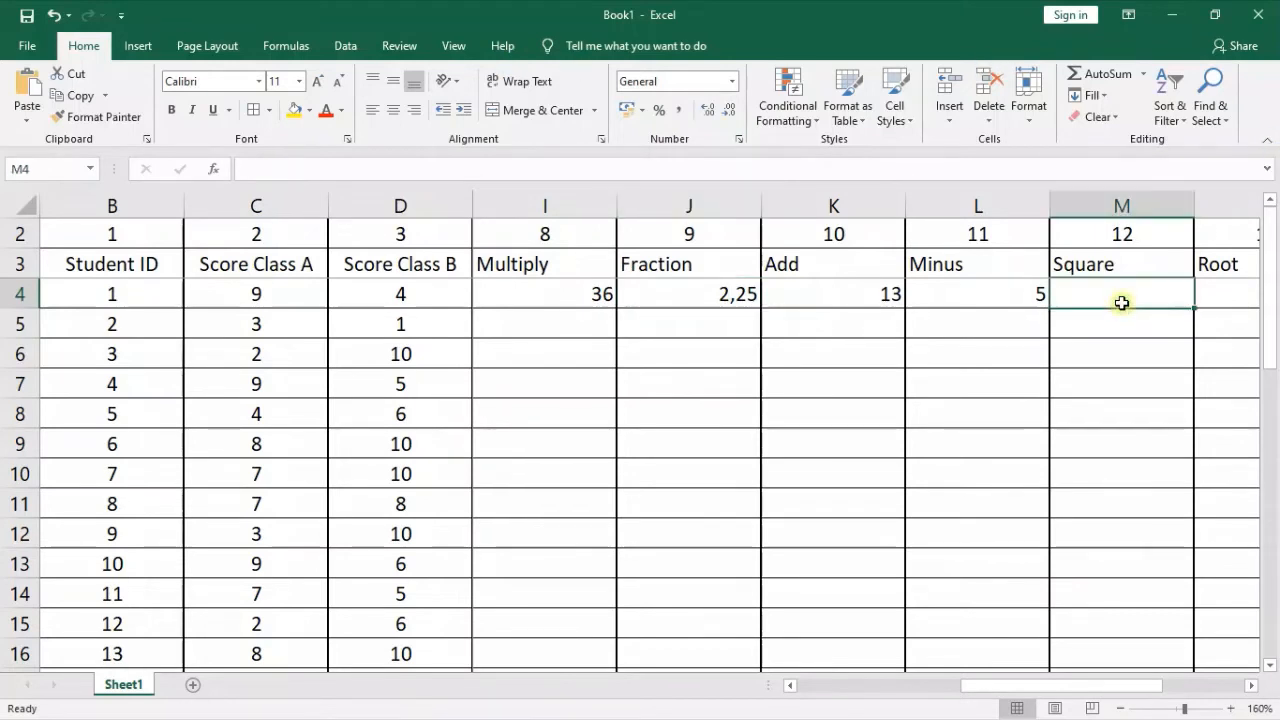
click(236, 293)
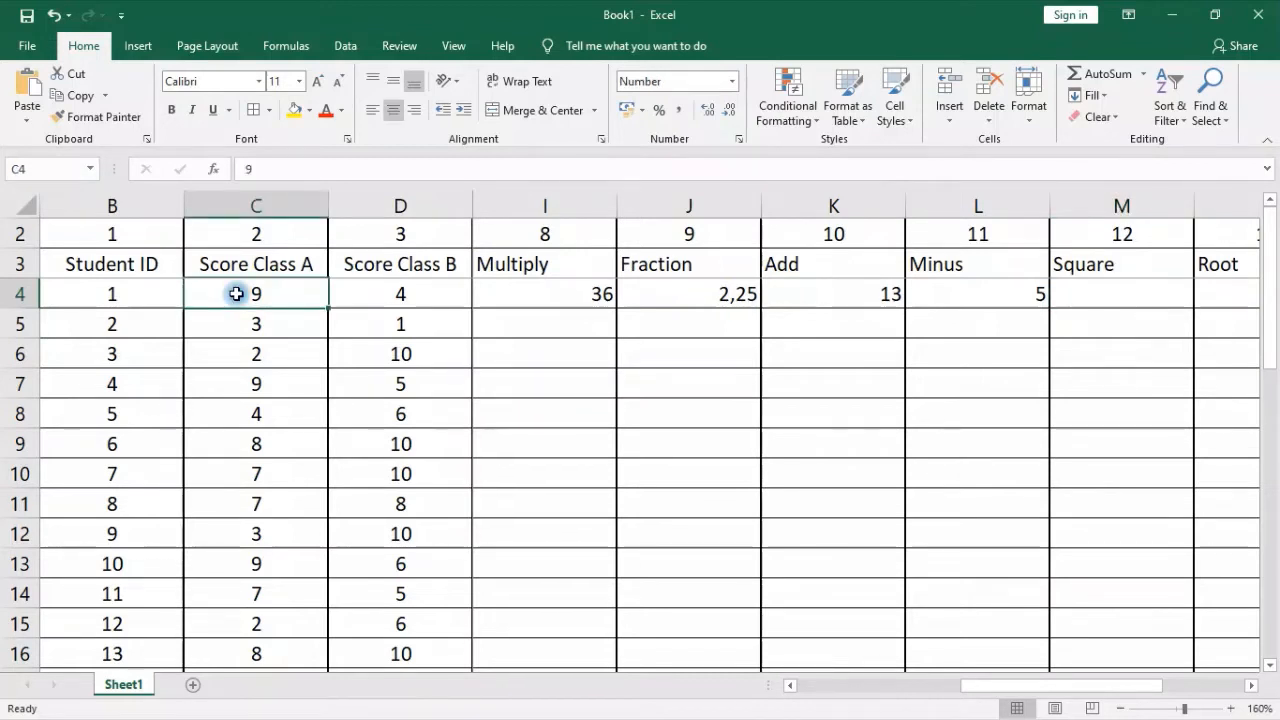
click(1122, 294)
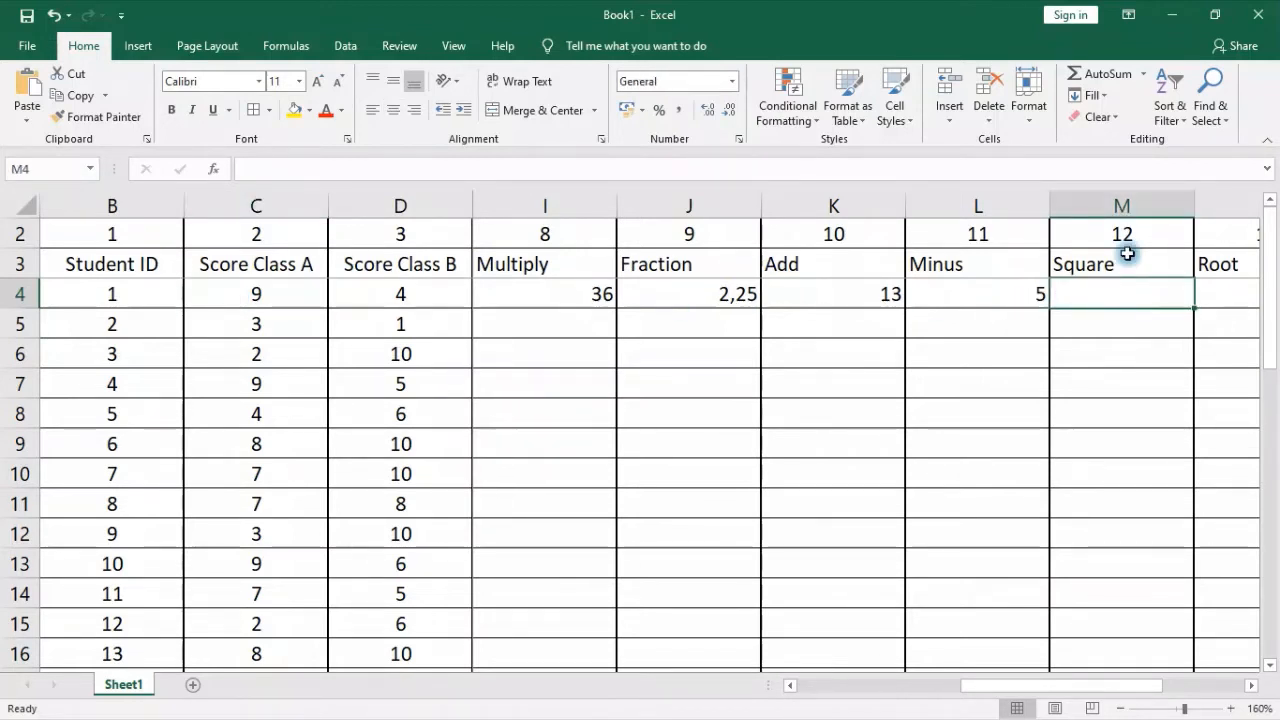
text(=)
click(288, 299)
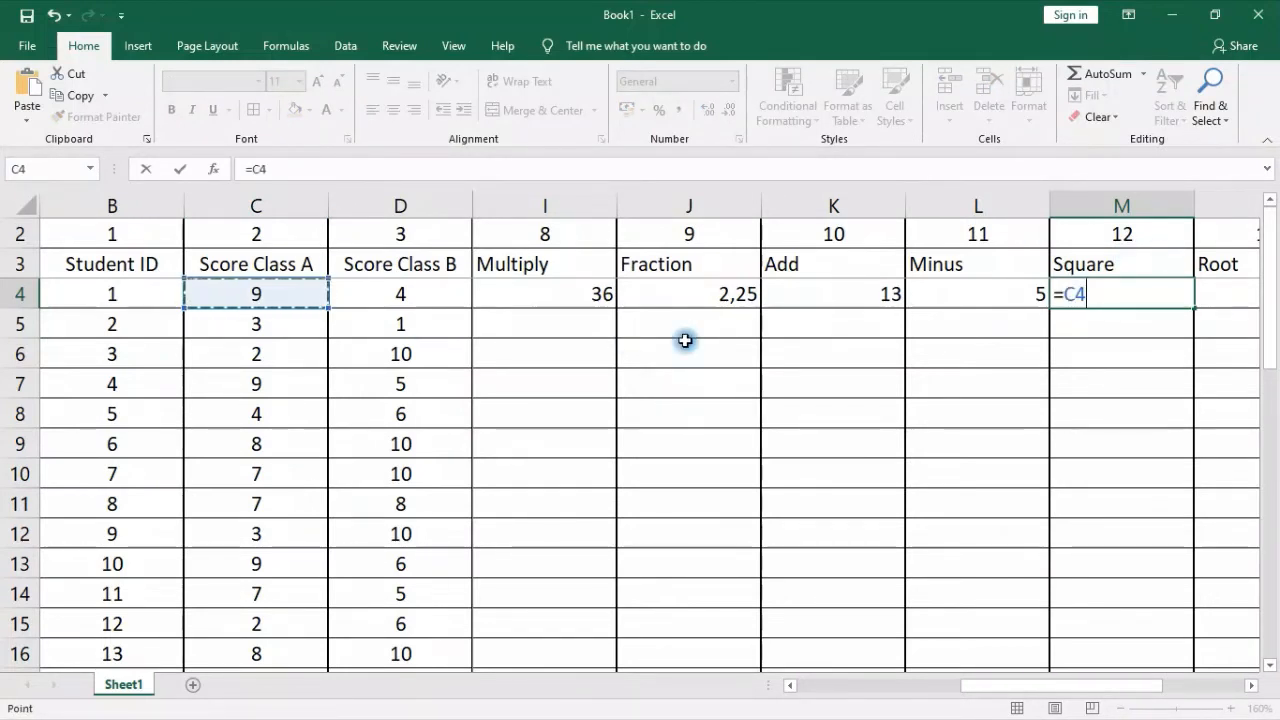
text(^2)
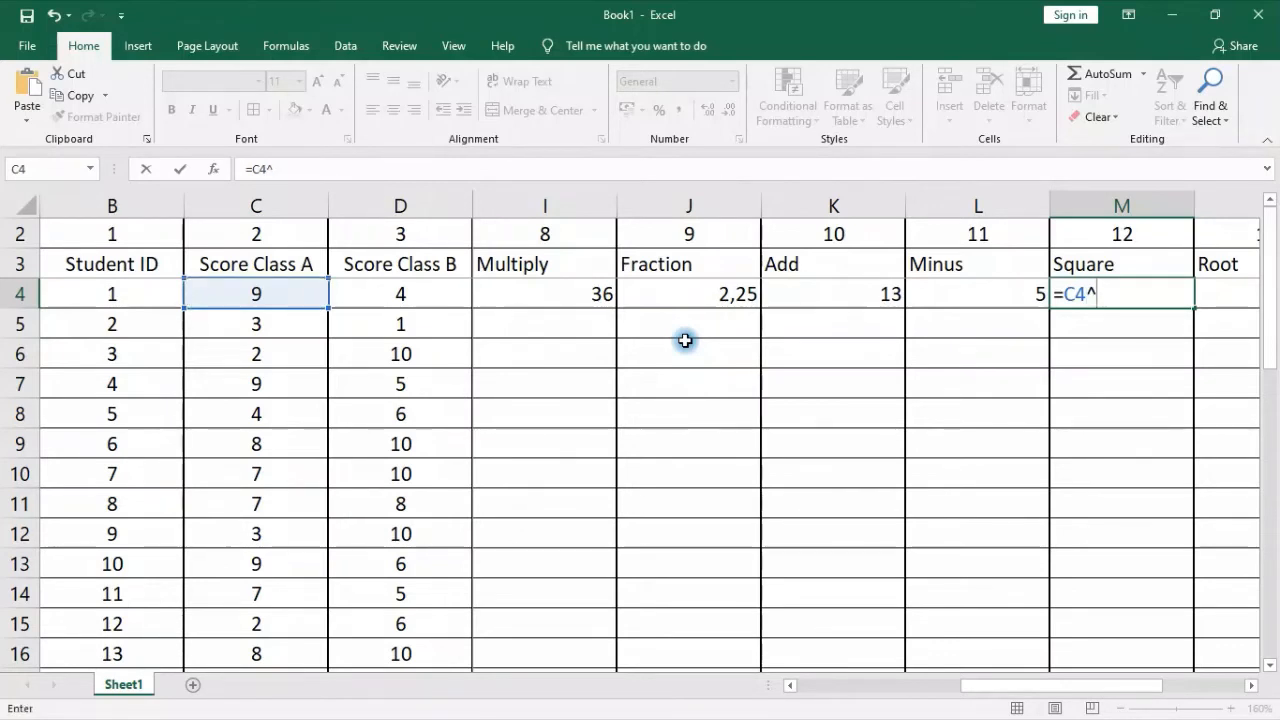
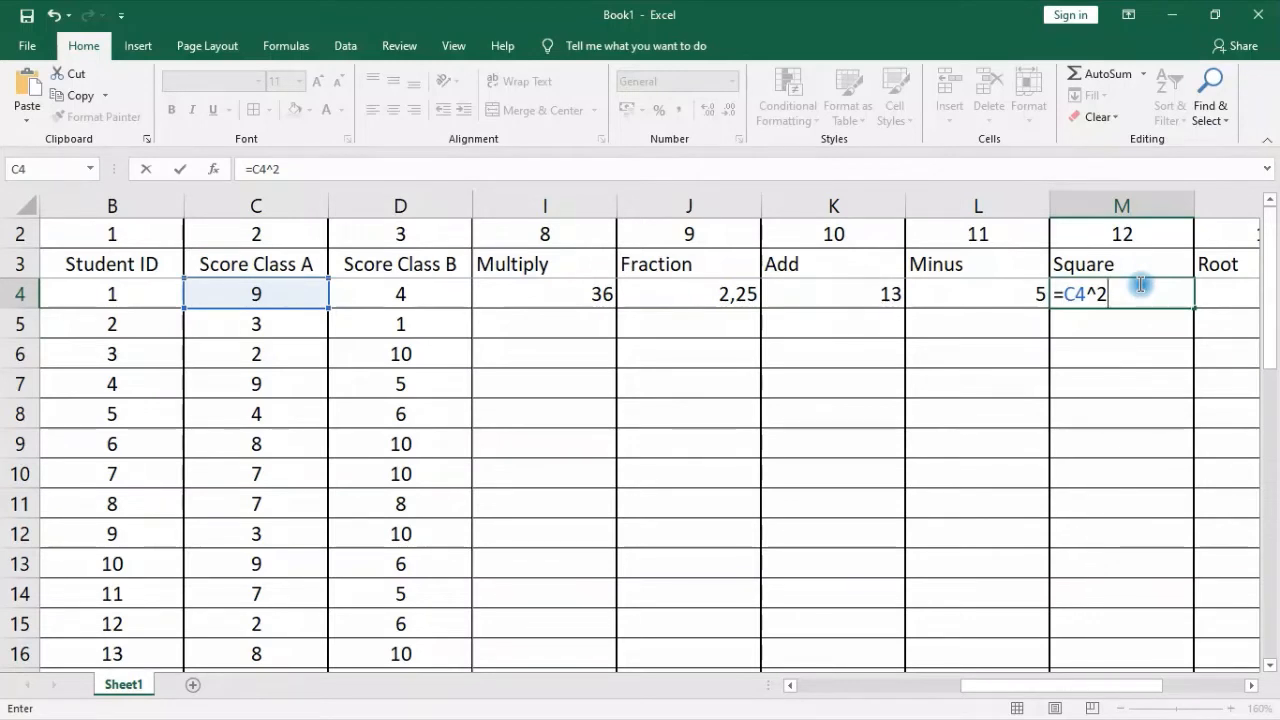
Complete the Square formula in M4 as =C4^2 to square the first student's Class A score
key(Return)
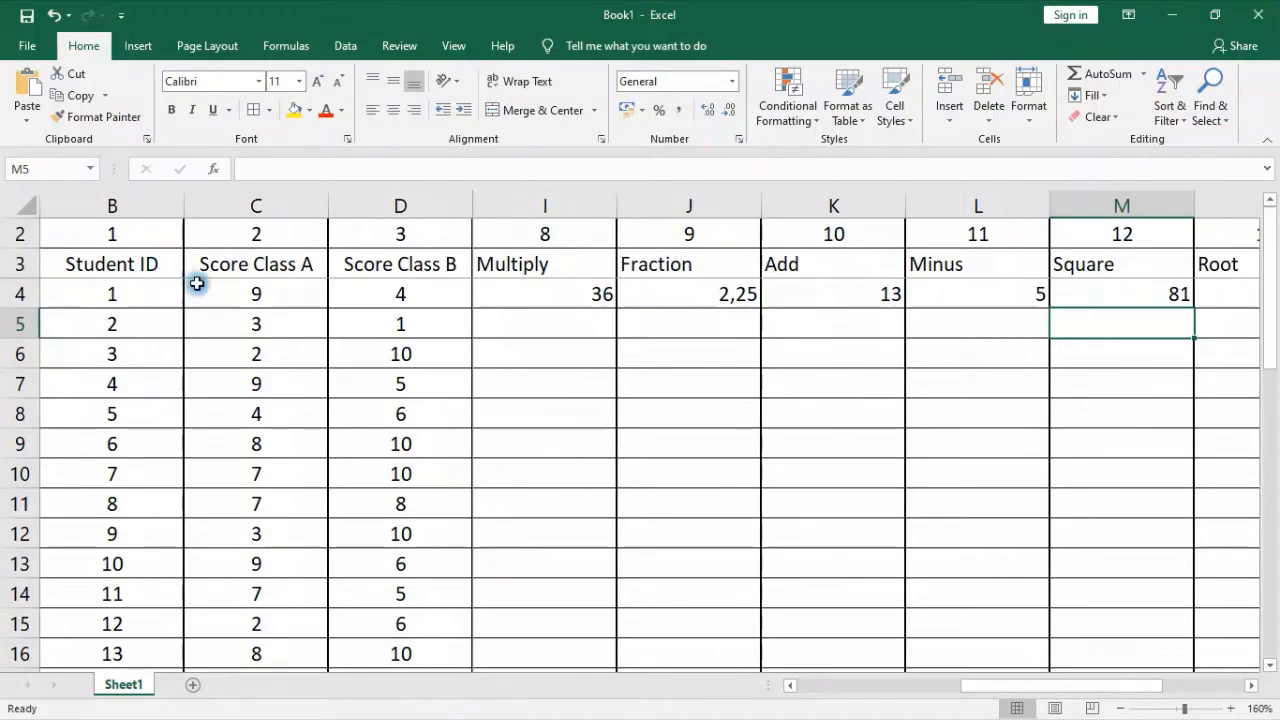
drag(960, 685, 1117, 685)
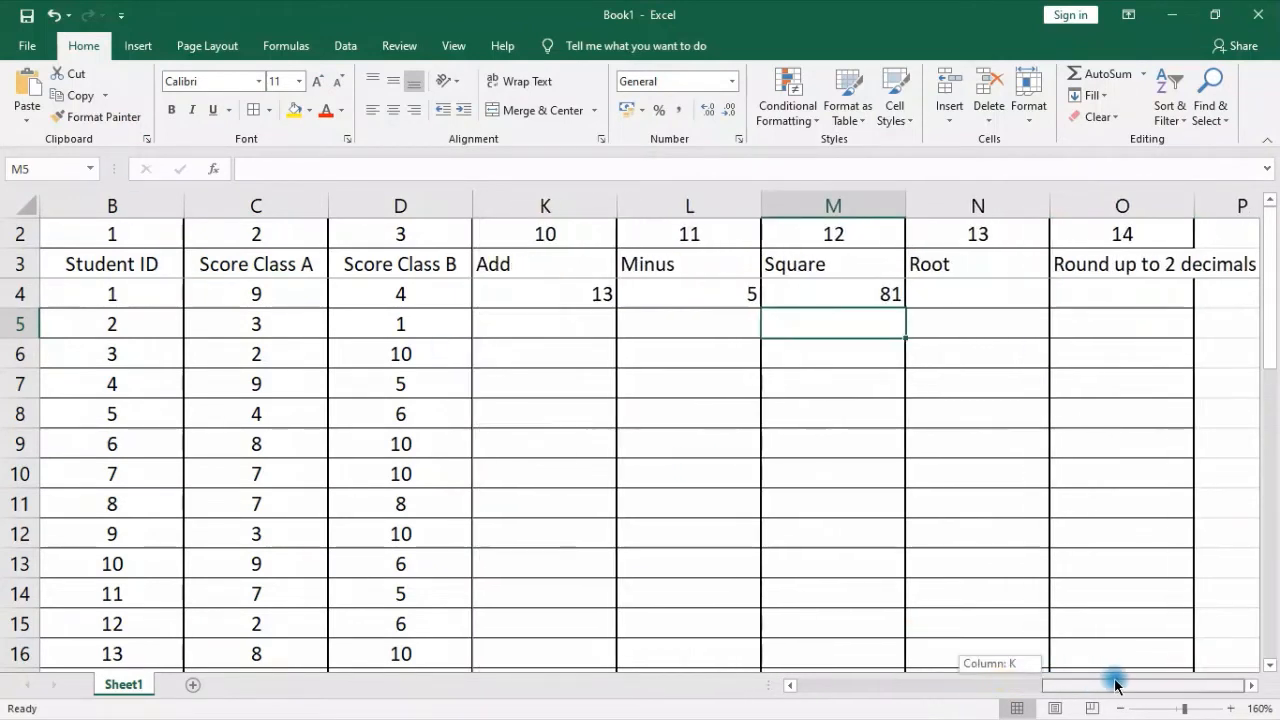
click(840, 263)
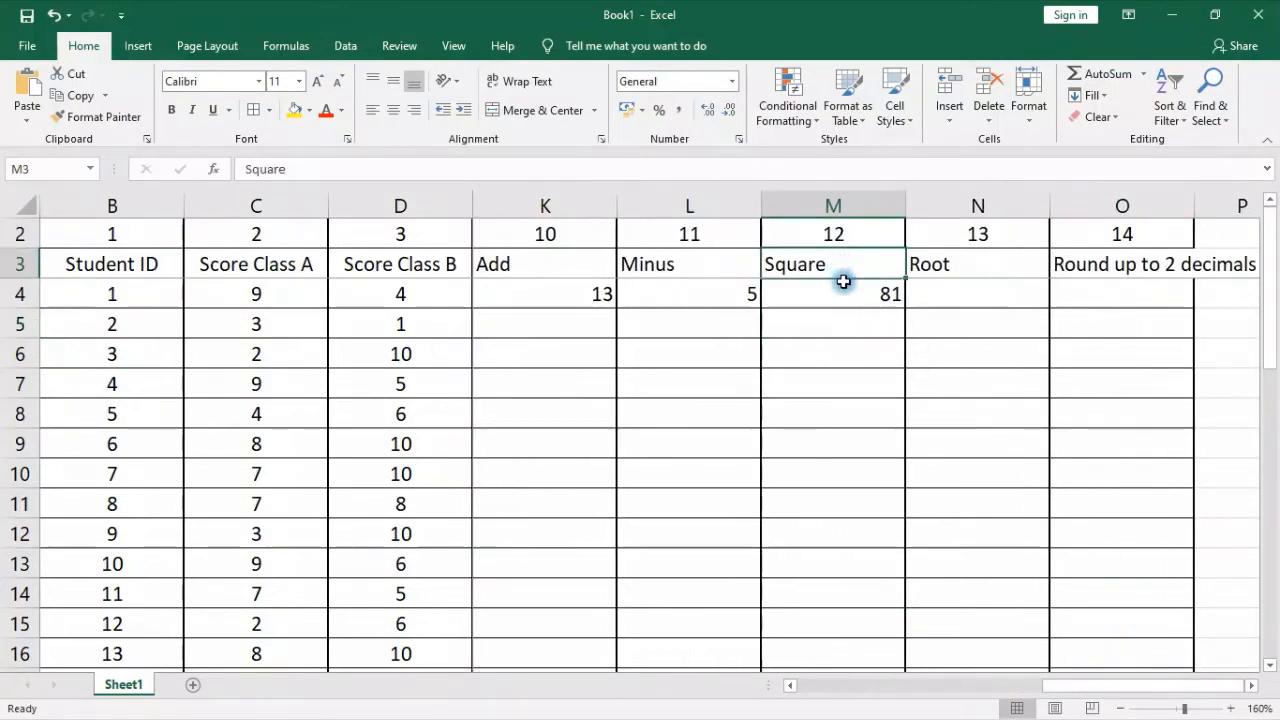
click(845, 292)
click(832, 262)
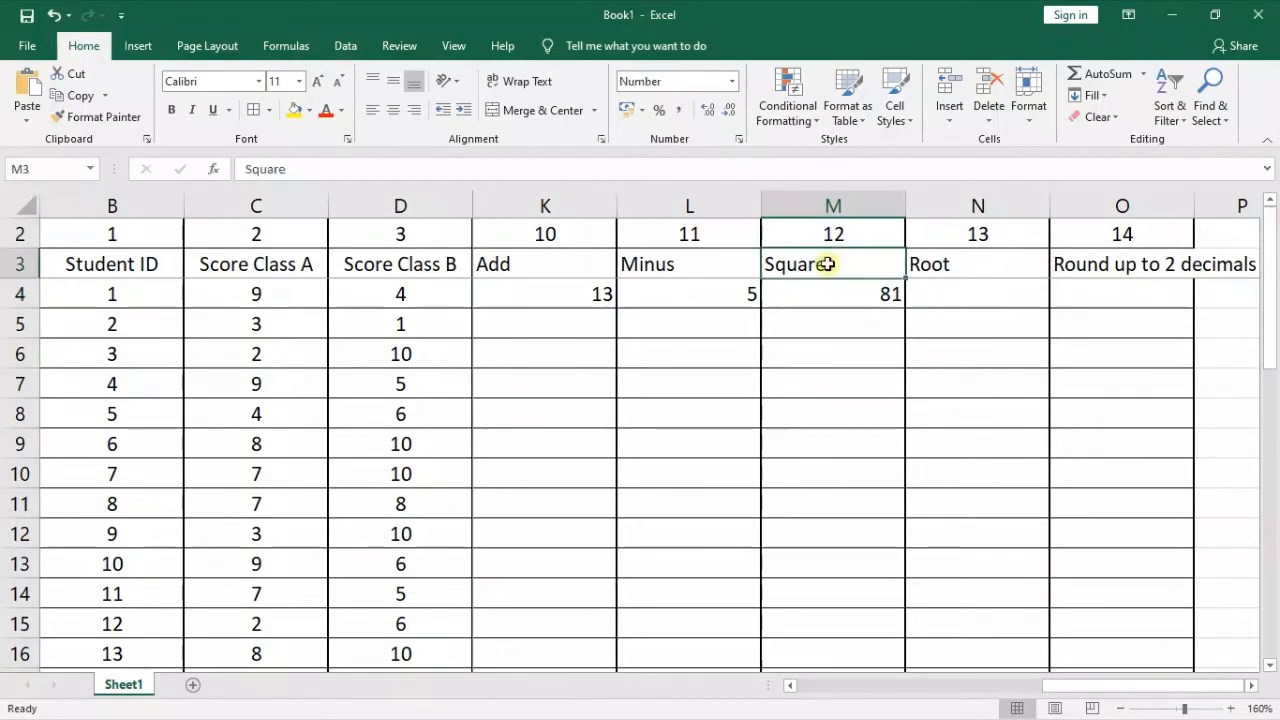
click(840, 292)
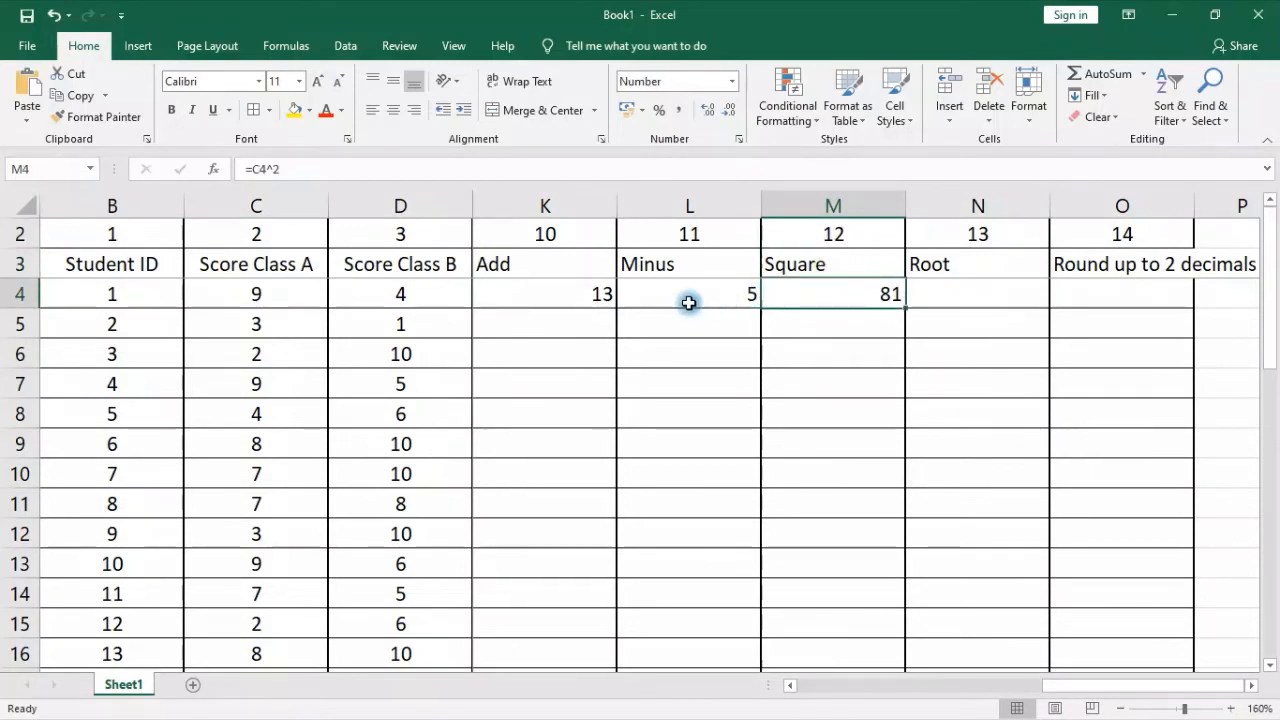
Enter =SQRT(C4) in N4 under Root to take the square root of the first student's Class A score
click(940, 294)
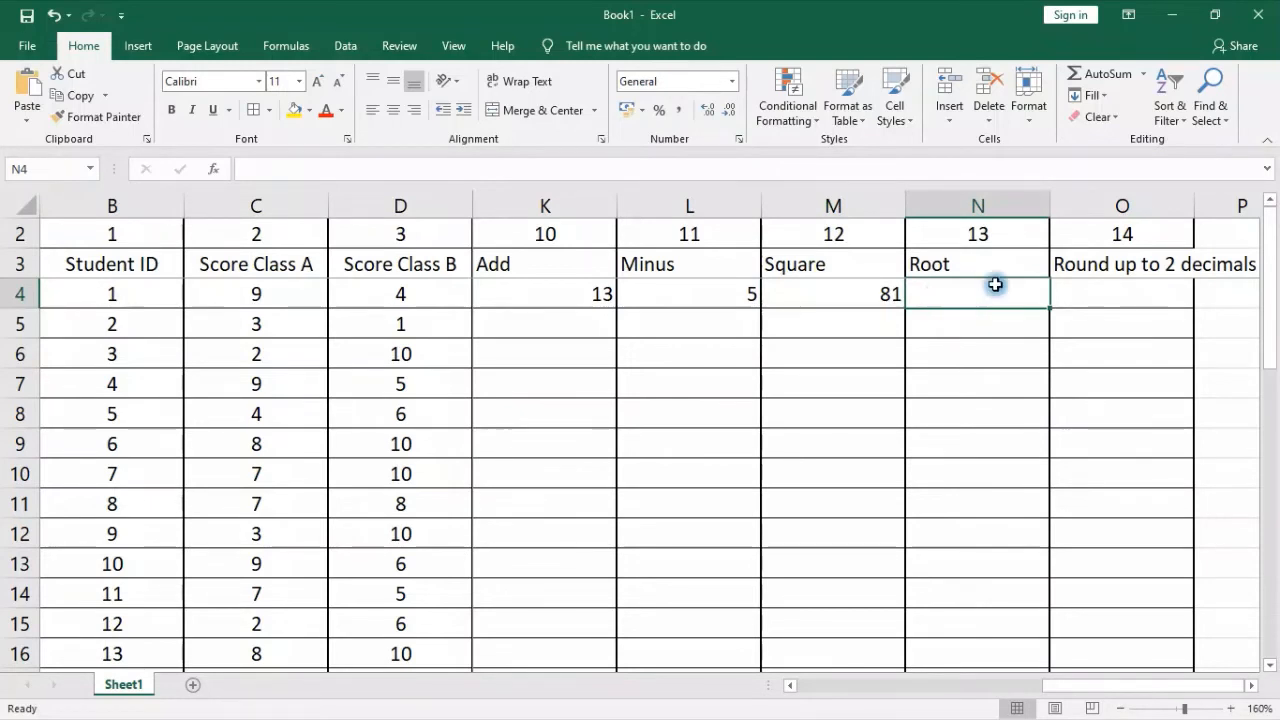
text(=)
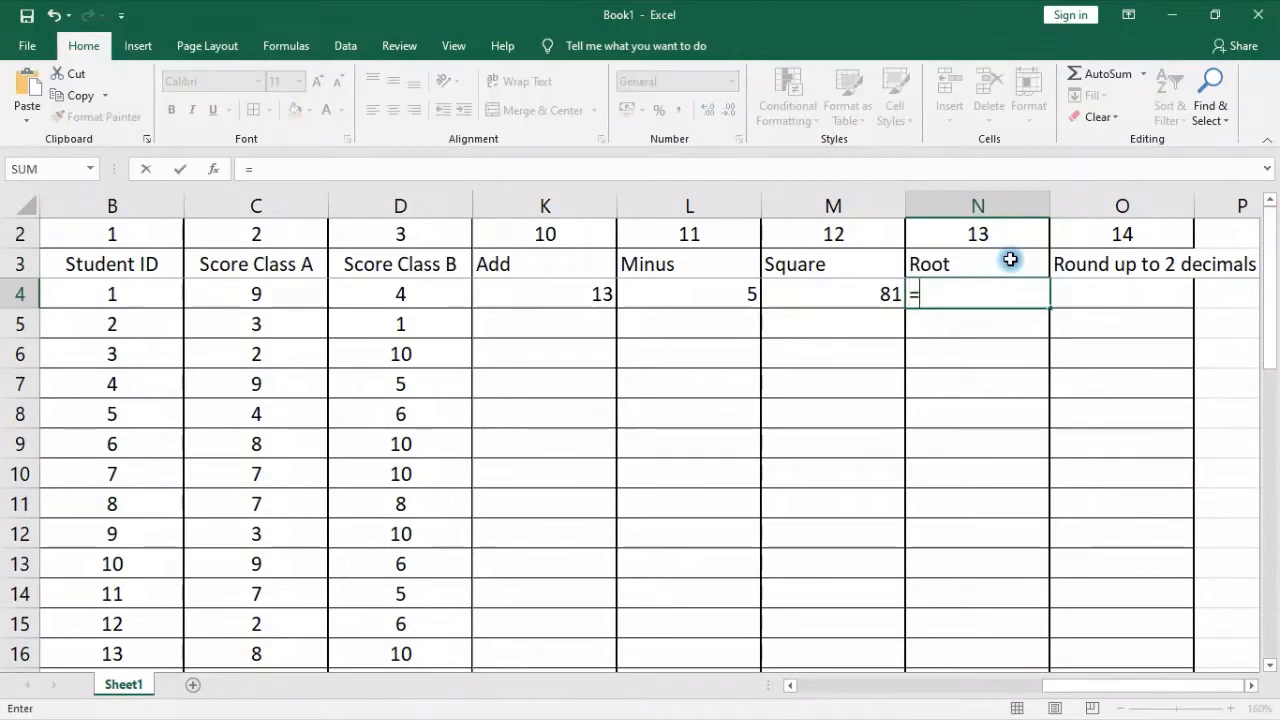
text(sq)
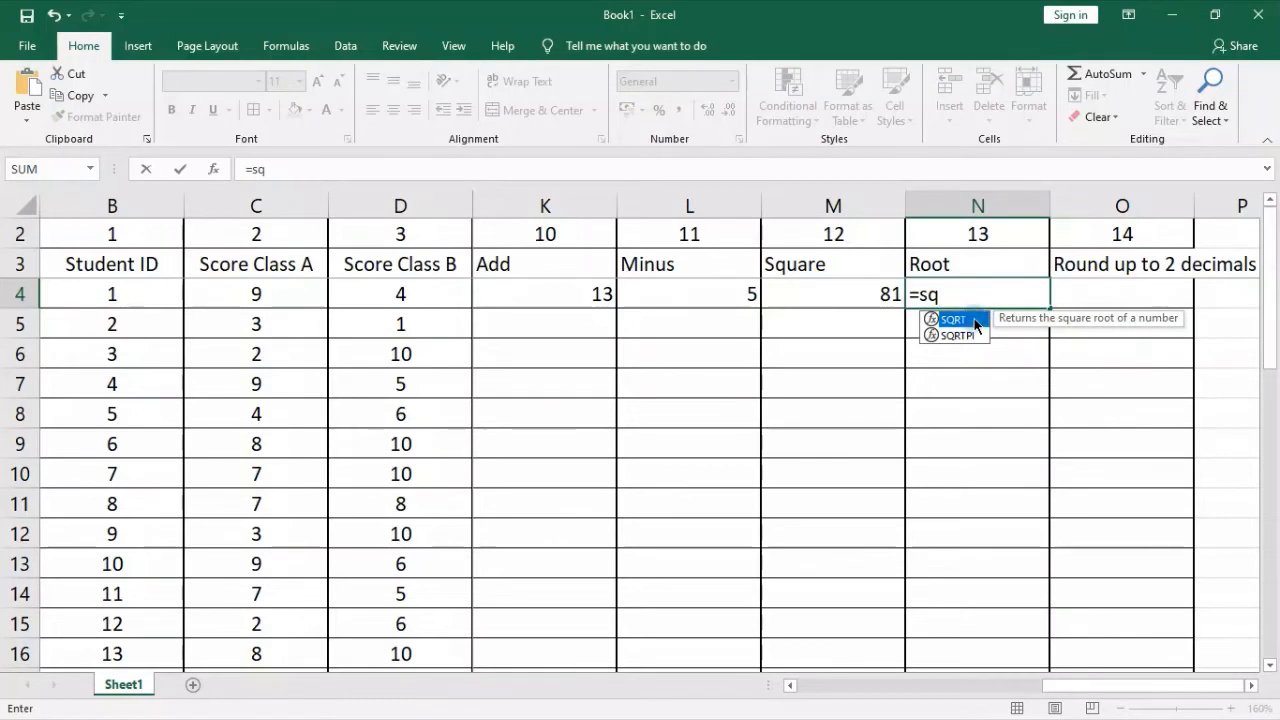
double_click(975, 320)
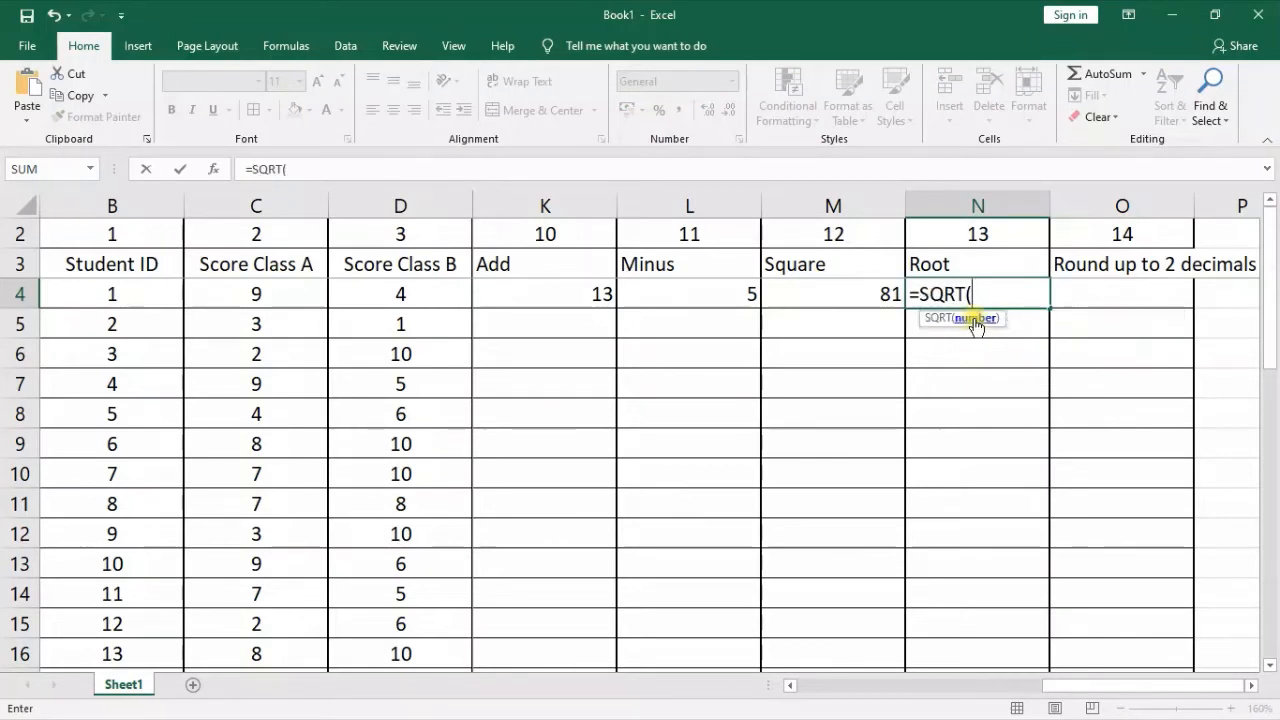
click(257, 293)
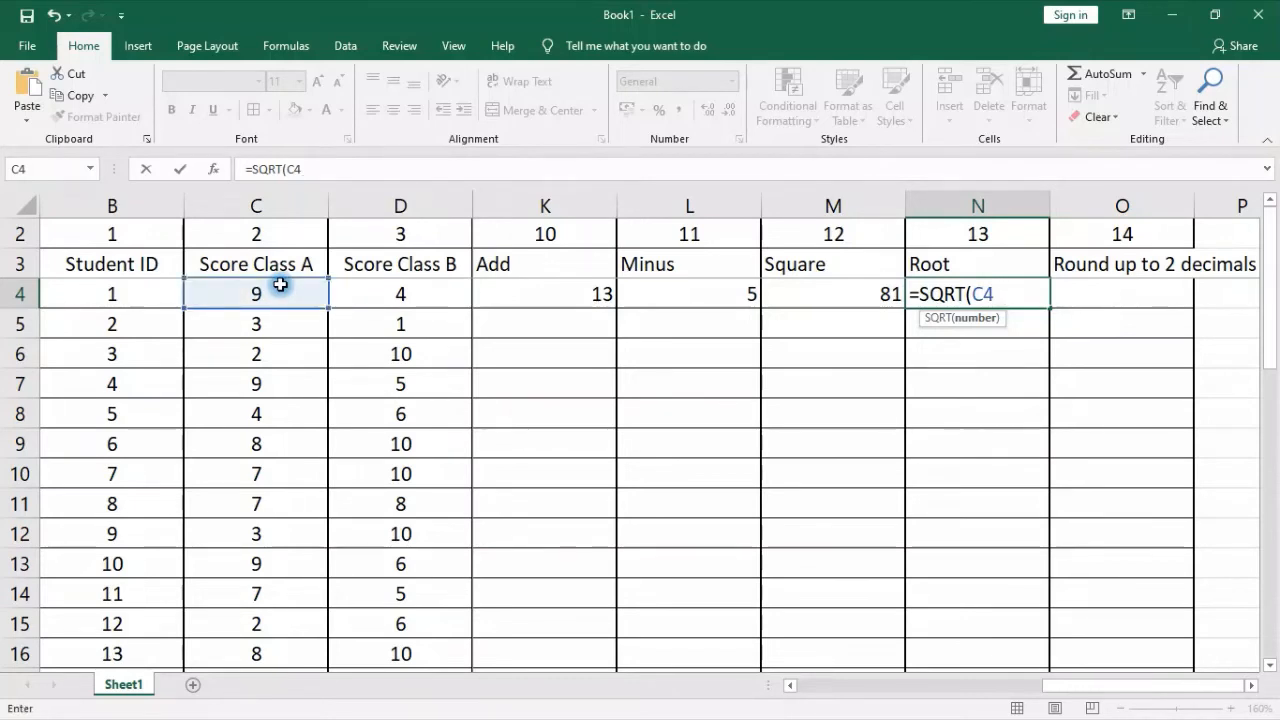
text())
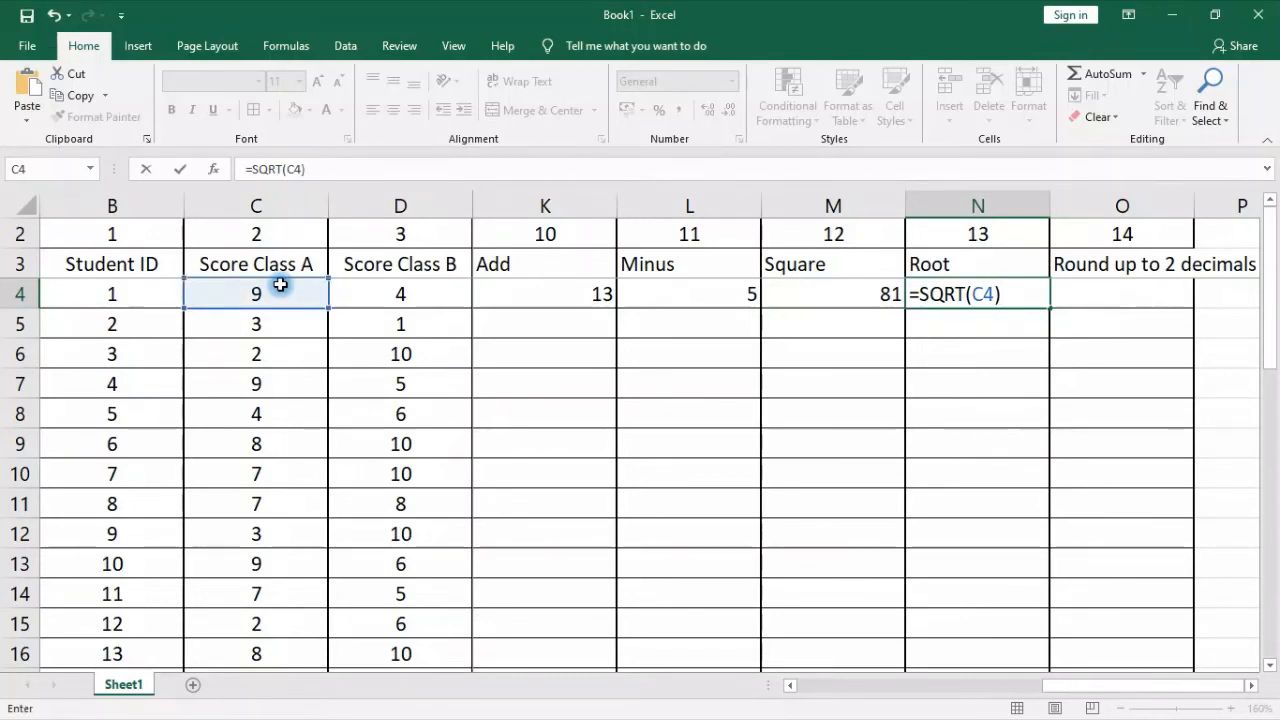
key(Return)
click(1006, 300)
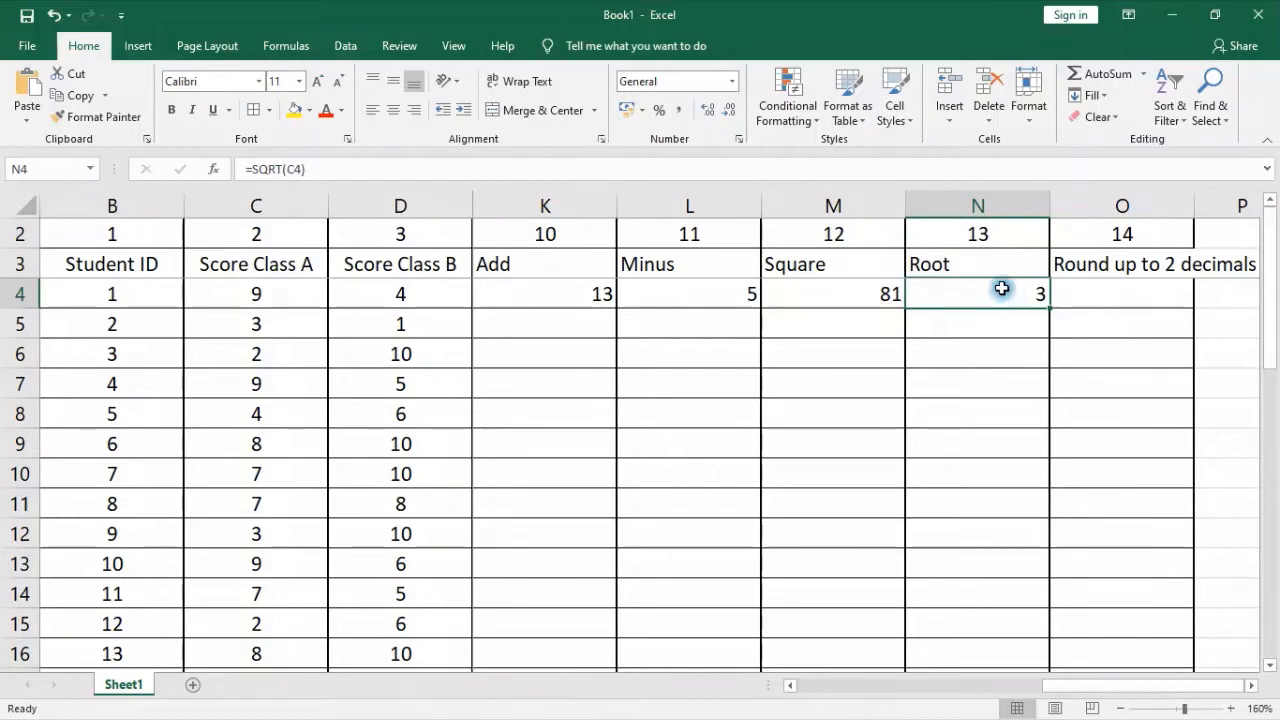
Enter =C4/D4 in O4 under Round up to 2 decimals to divide the first student's Class A score by the Class B score
click(1133, 304)
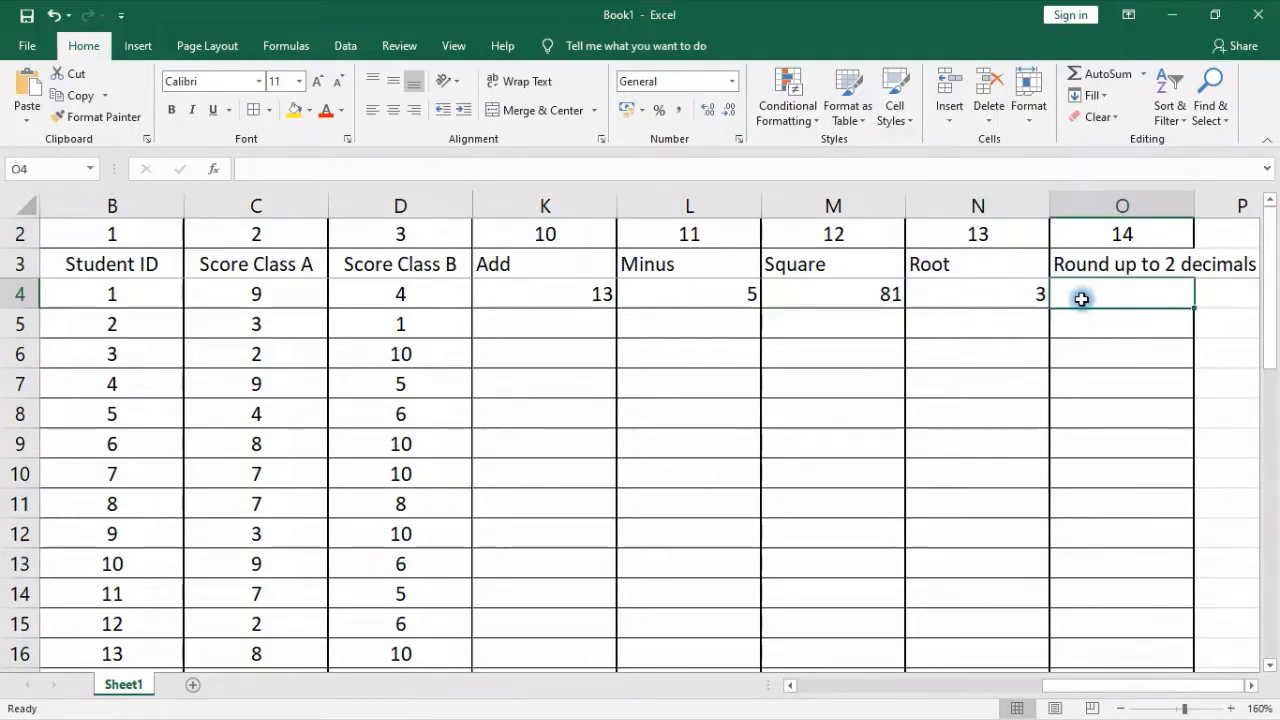
click(1015, 297)
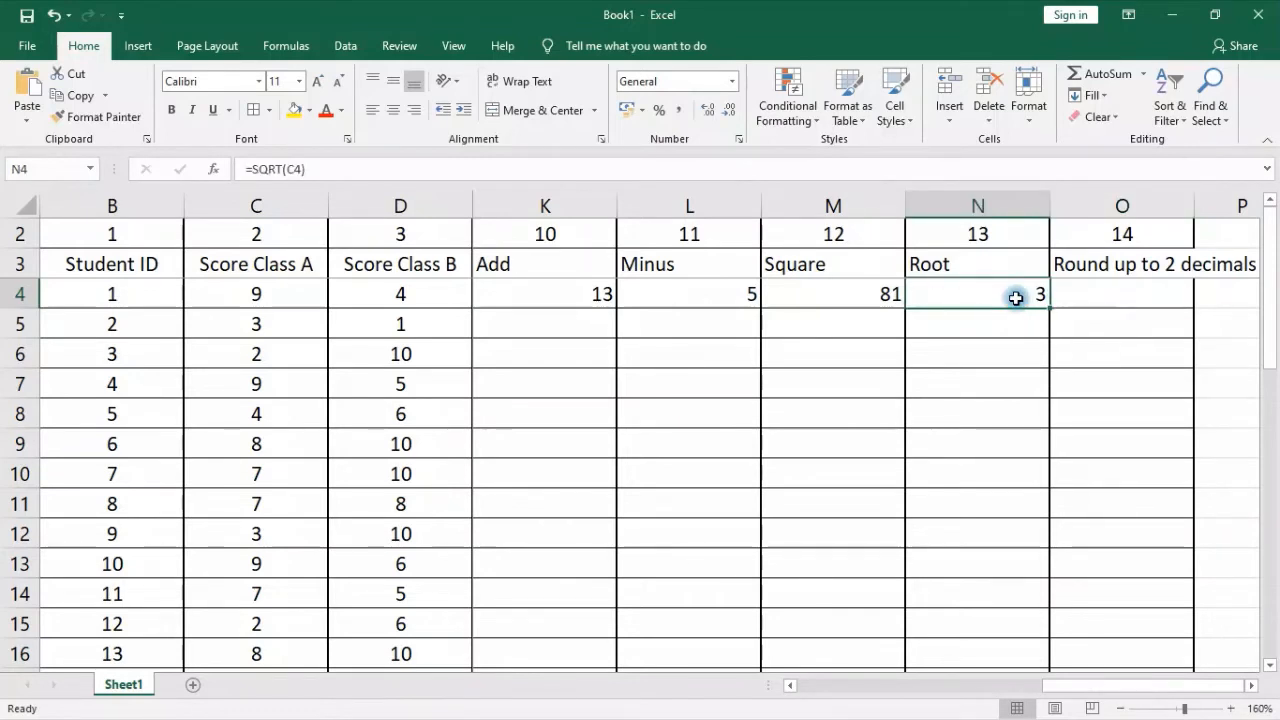
click(1131, 290)
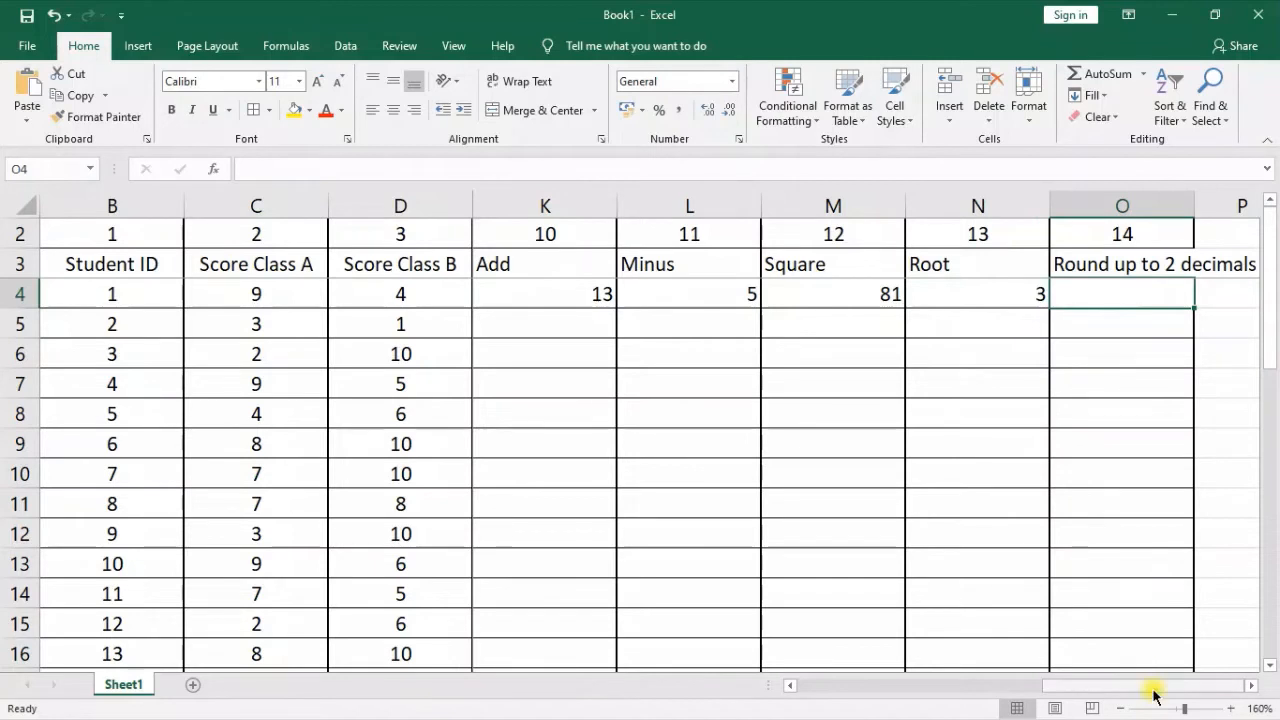
drag(1153, 697, 1151, 688)
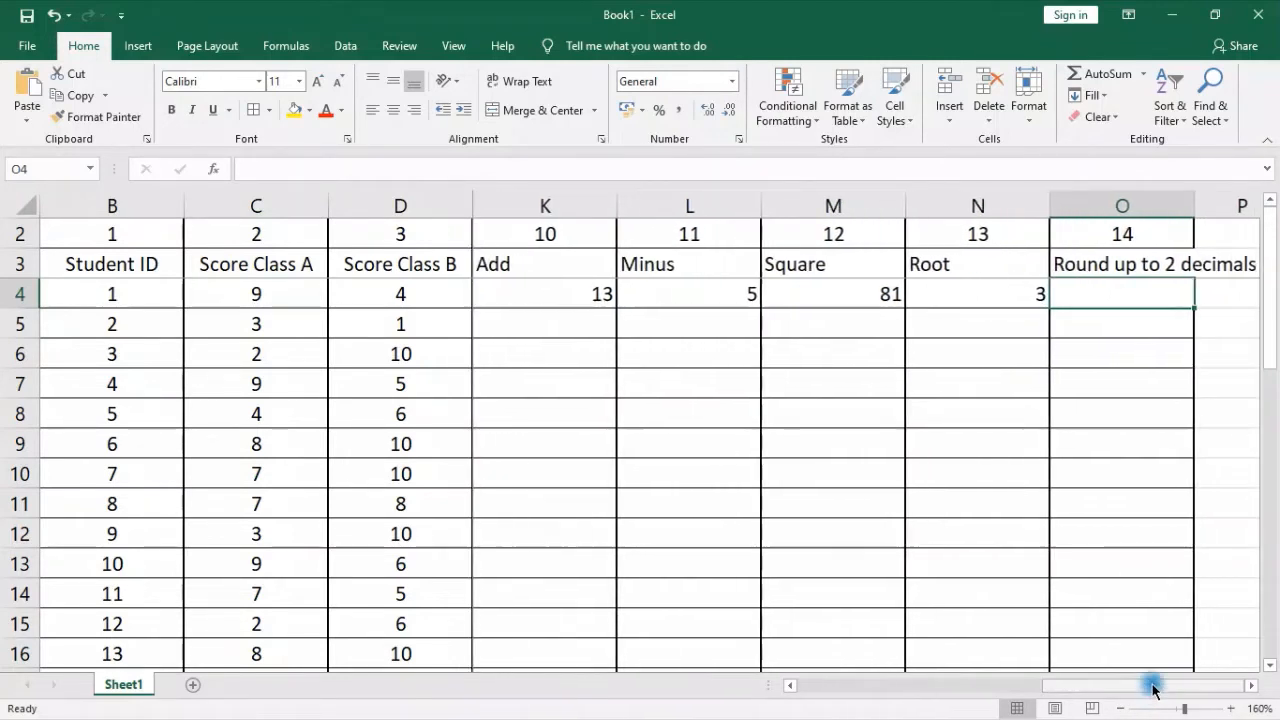
text(=)
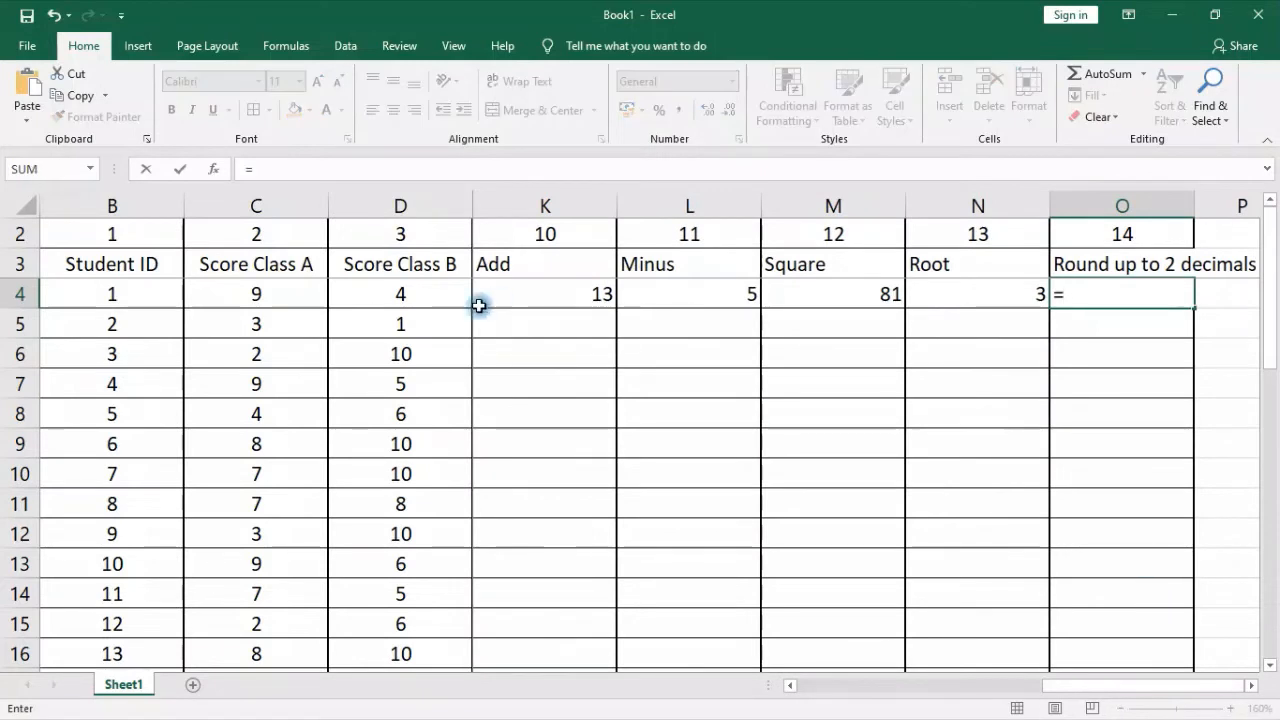
click(239, 297)
text(/)
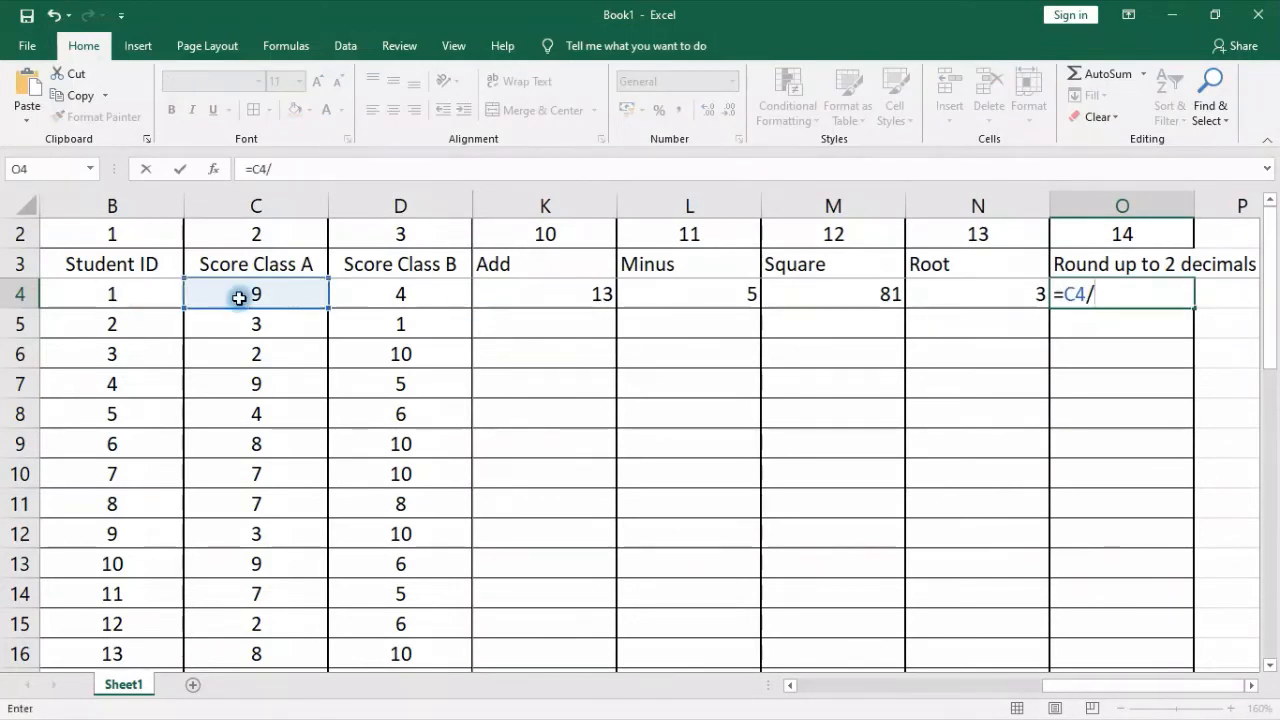
click(381, 298)
key(Return)
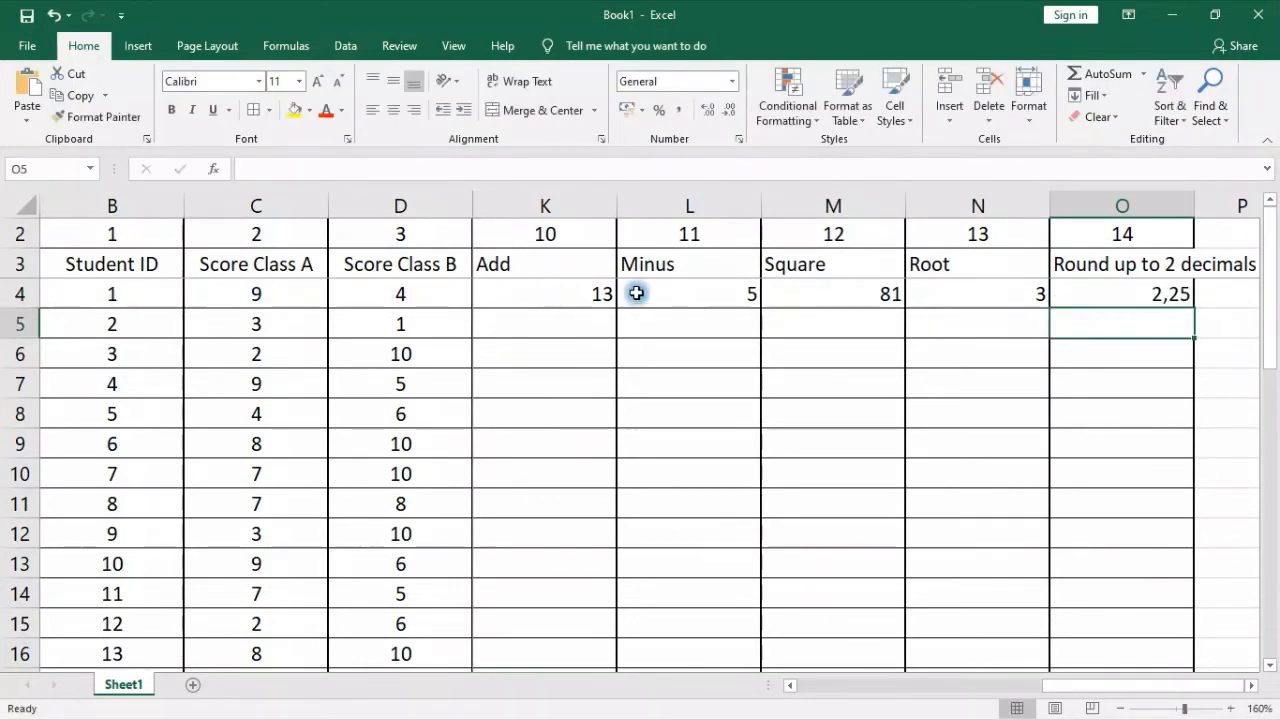
Change the displayed decimals of O4 to none and back up to seven decimal places
click(1130, 288)
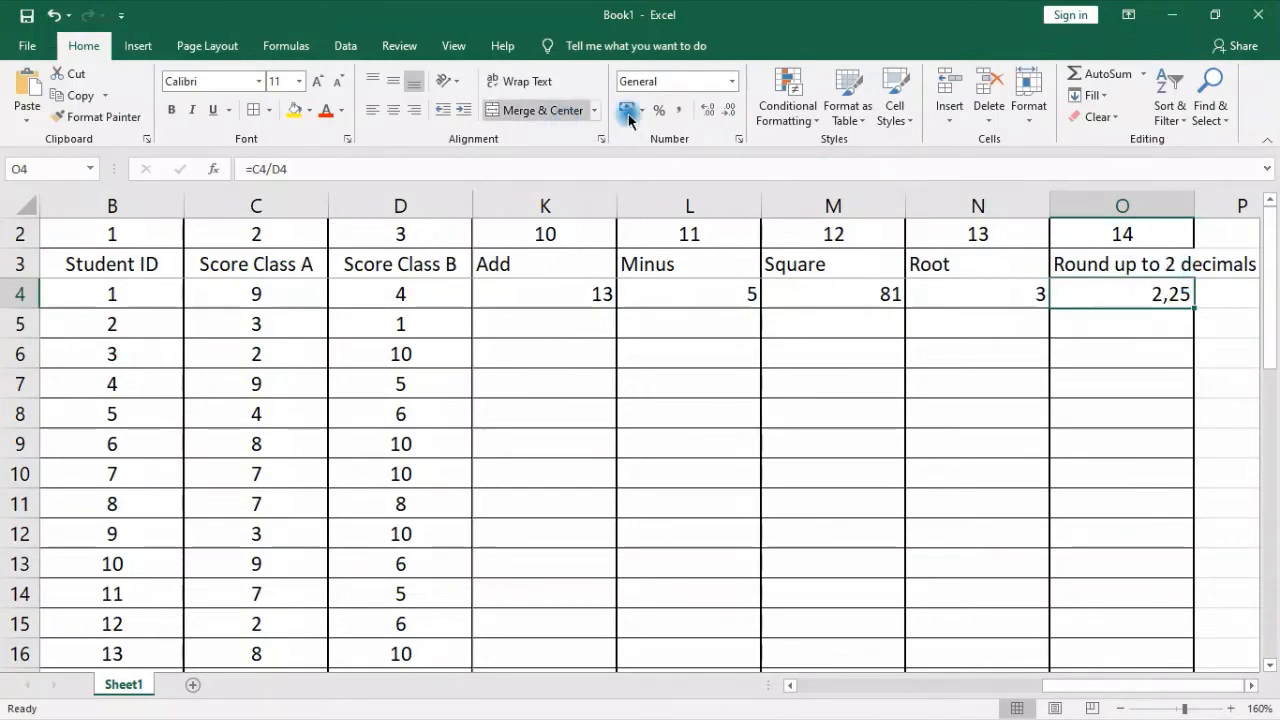
click(727, 112)
click(727, 112)
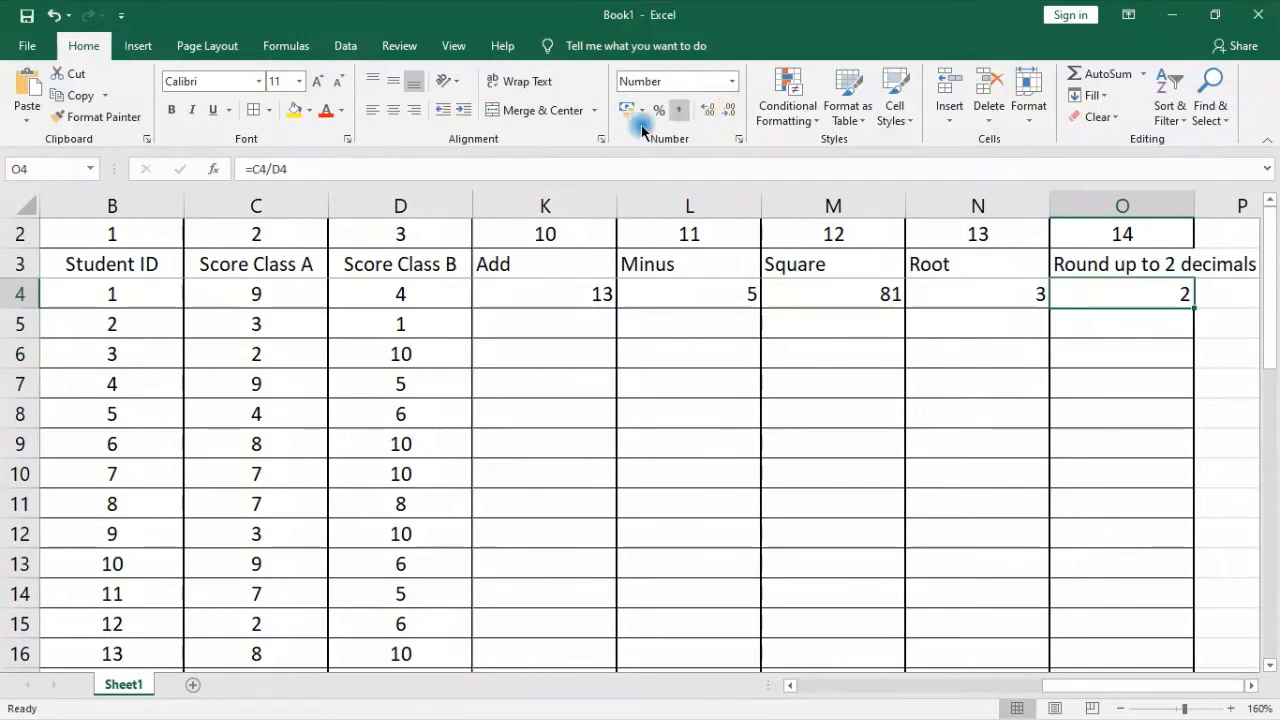
click(705, 110)
click(705, 110)
click(705, 110)
click(705, 110)
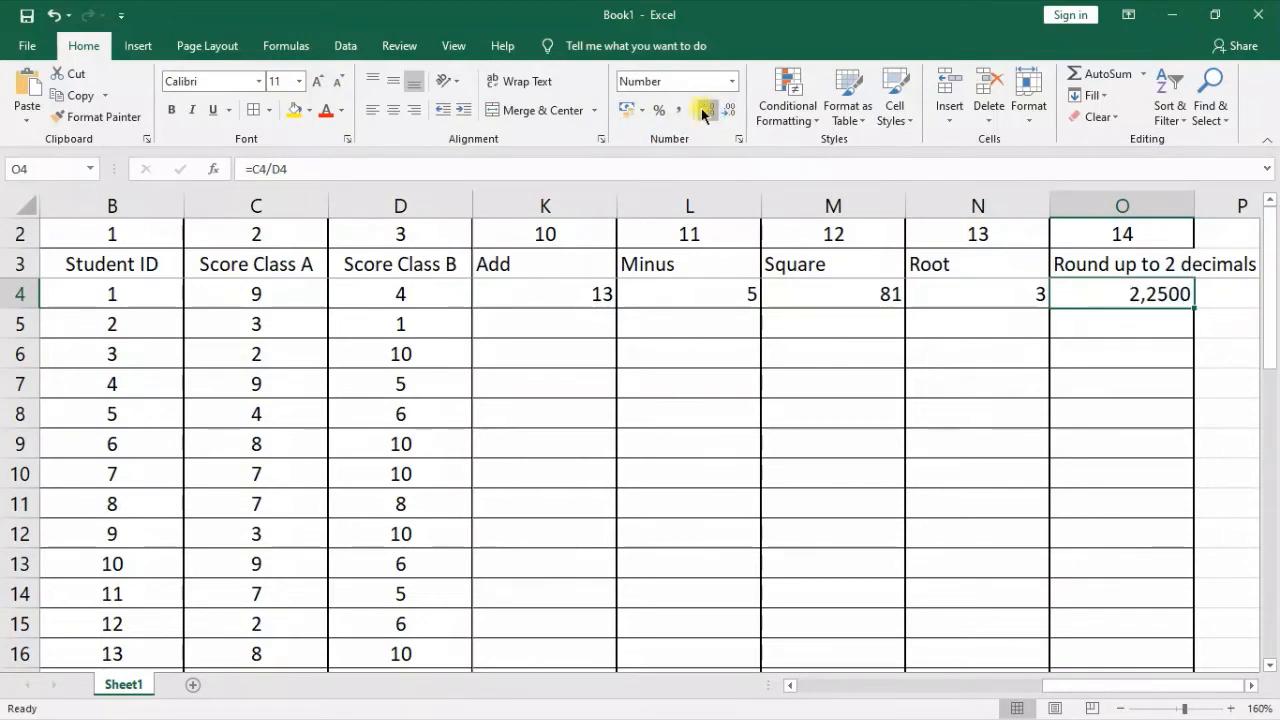
click(705, 110)
click(705, 110)
click(705, 110)
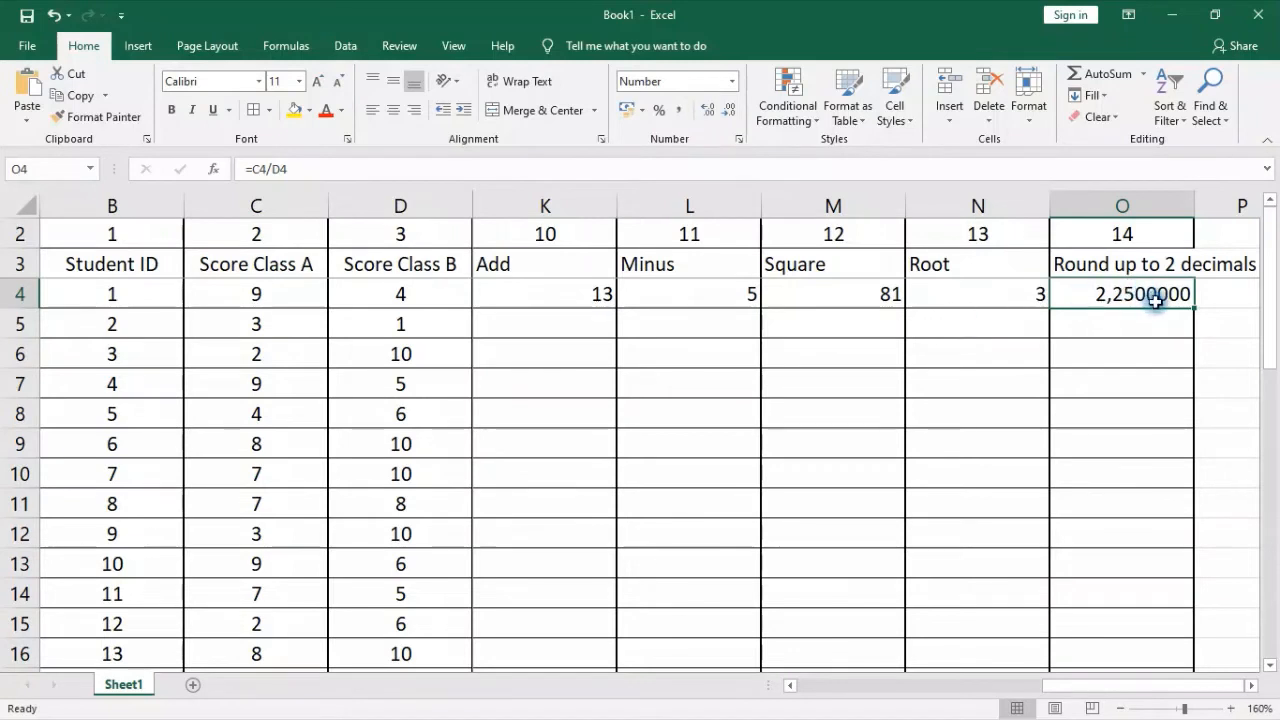
Wrap the division in O4 in the ROUND function with two digits, giving =ROUND(C4/D4;2)
click(251, 169)
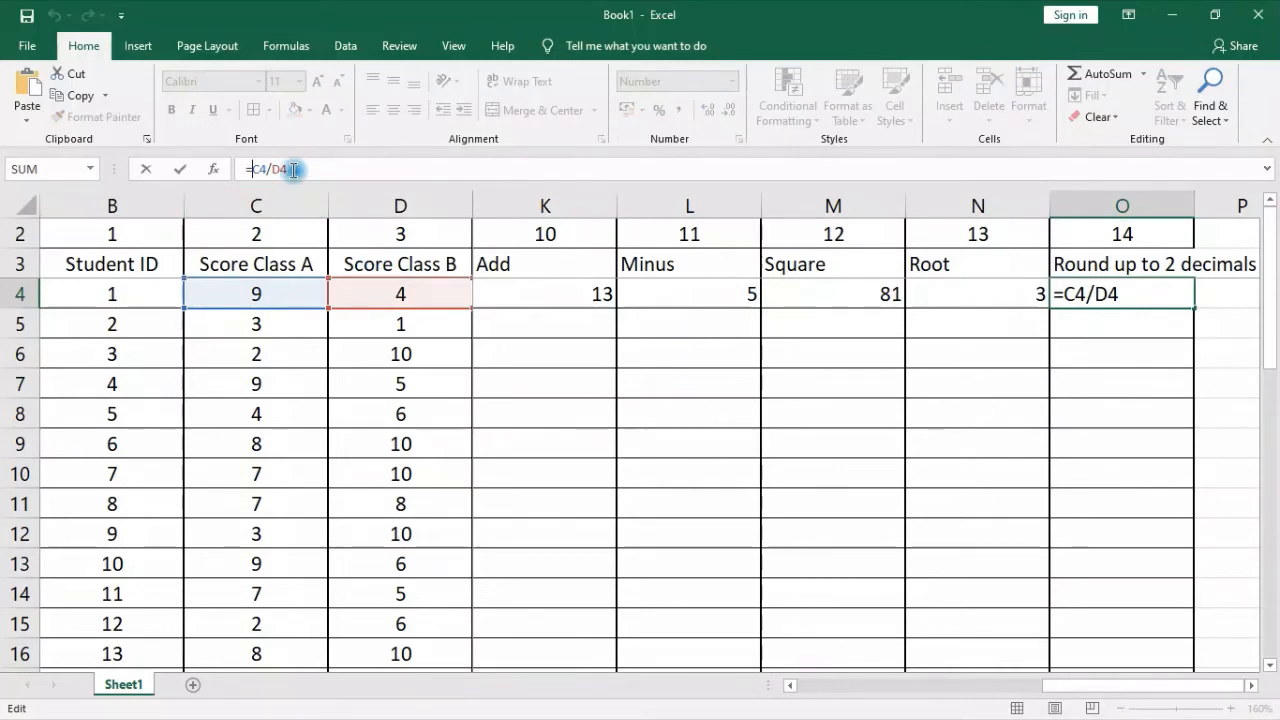
text(ro)
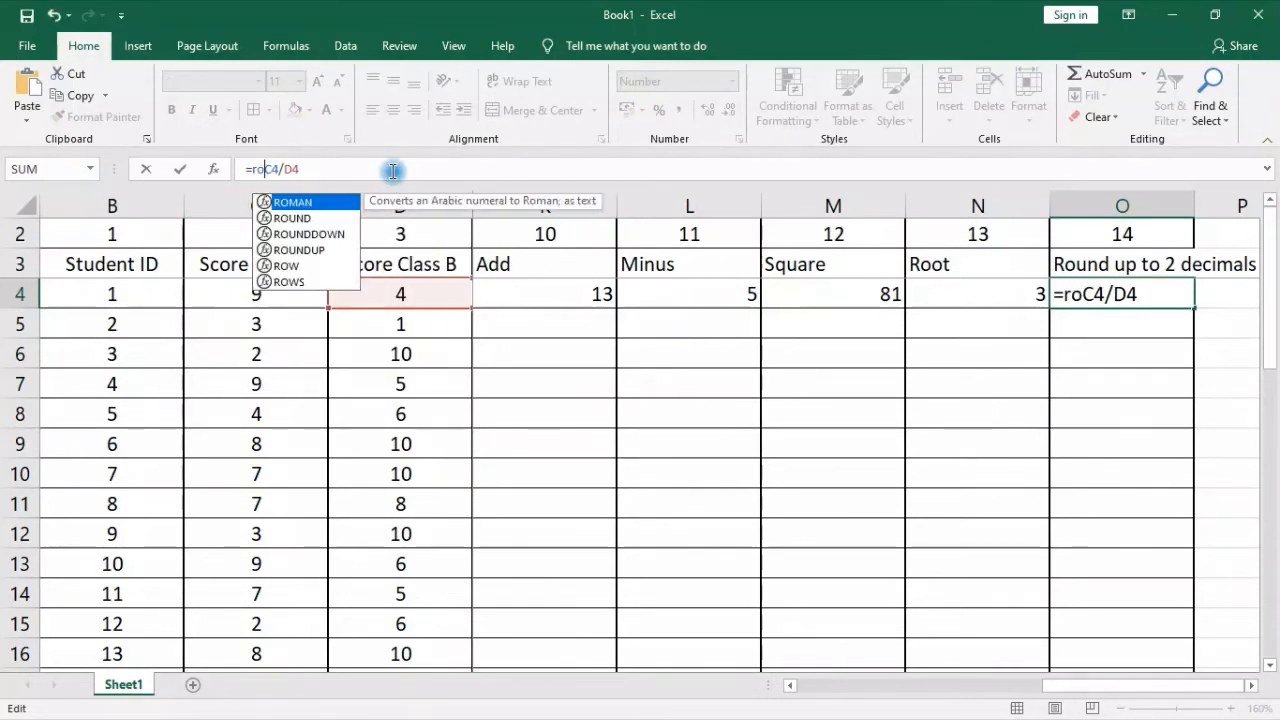
text(un)
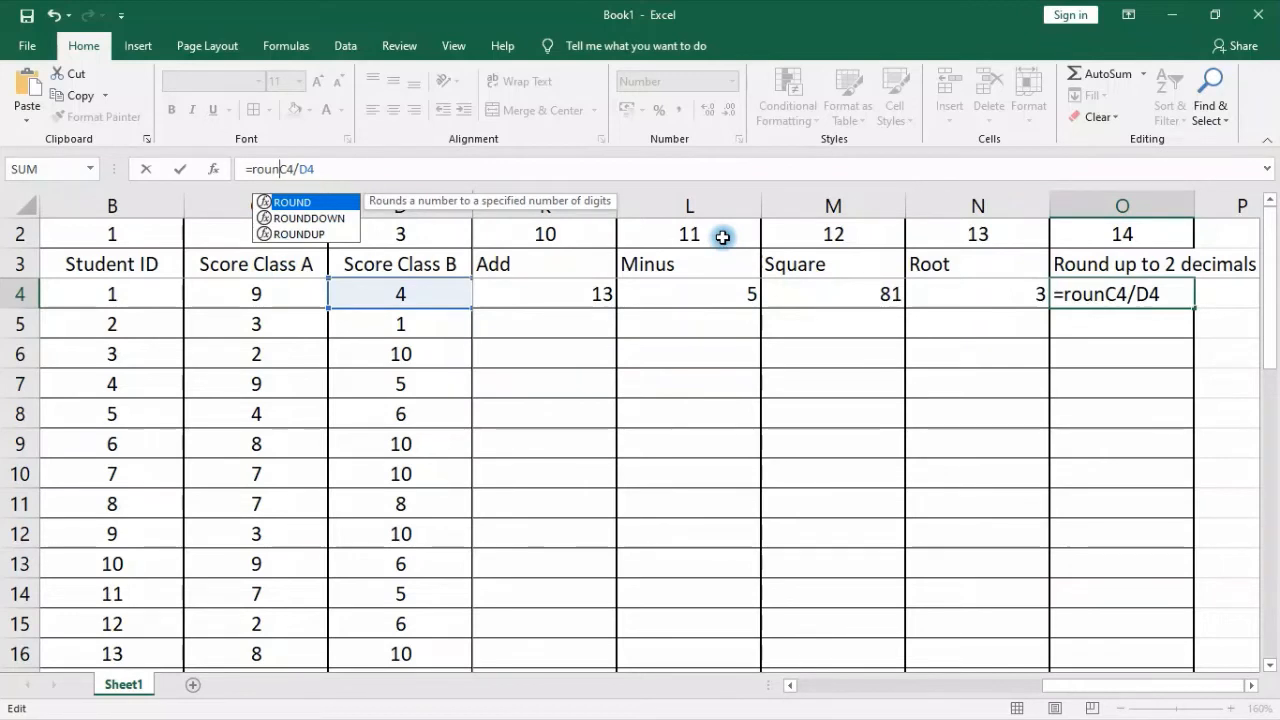
double_click(306, 203)
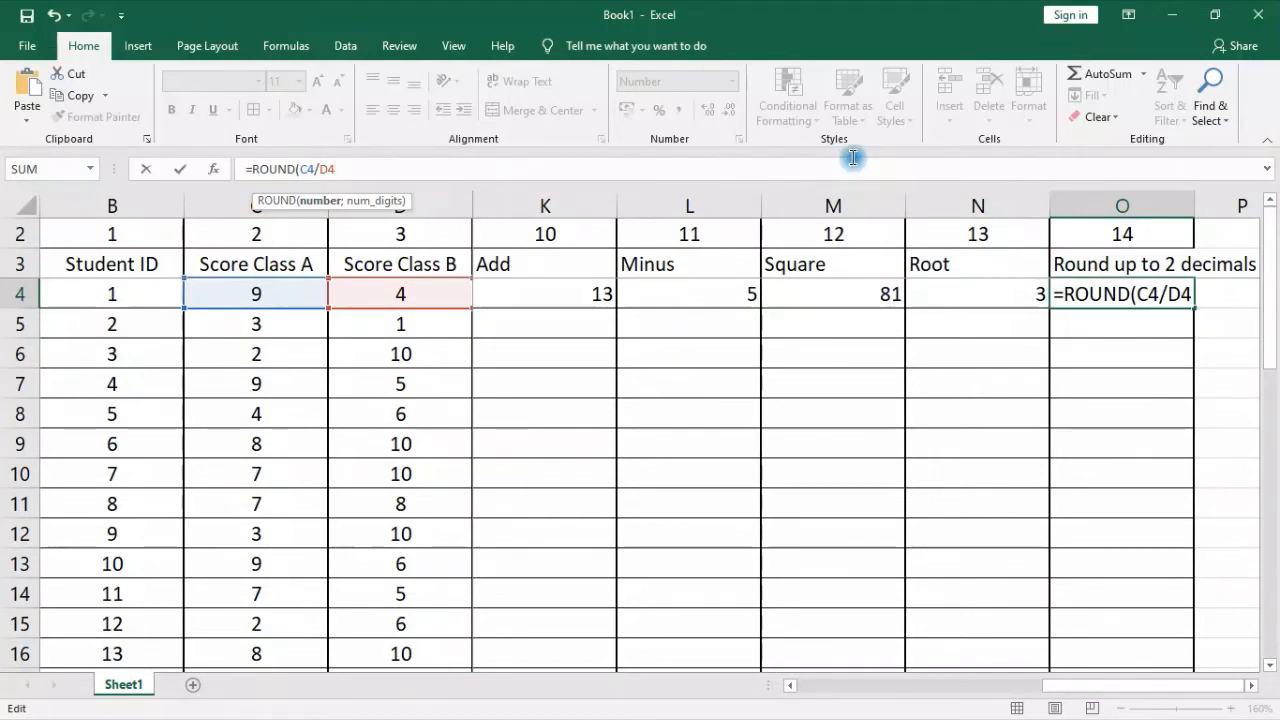
text(;)
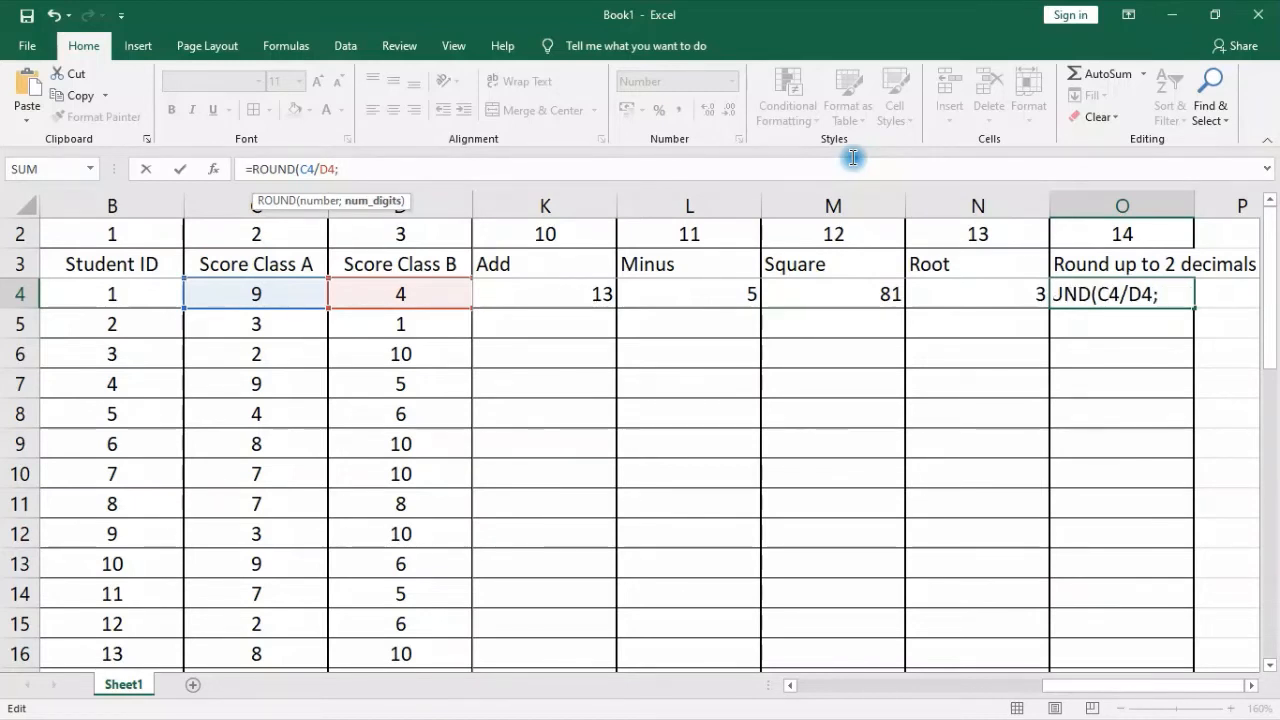
text(2))
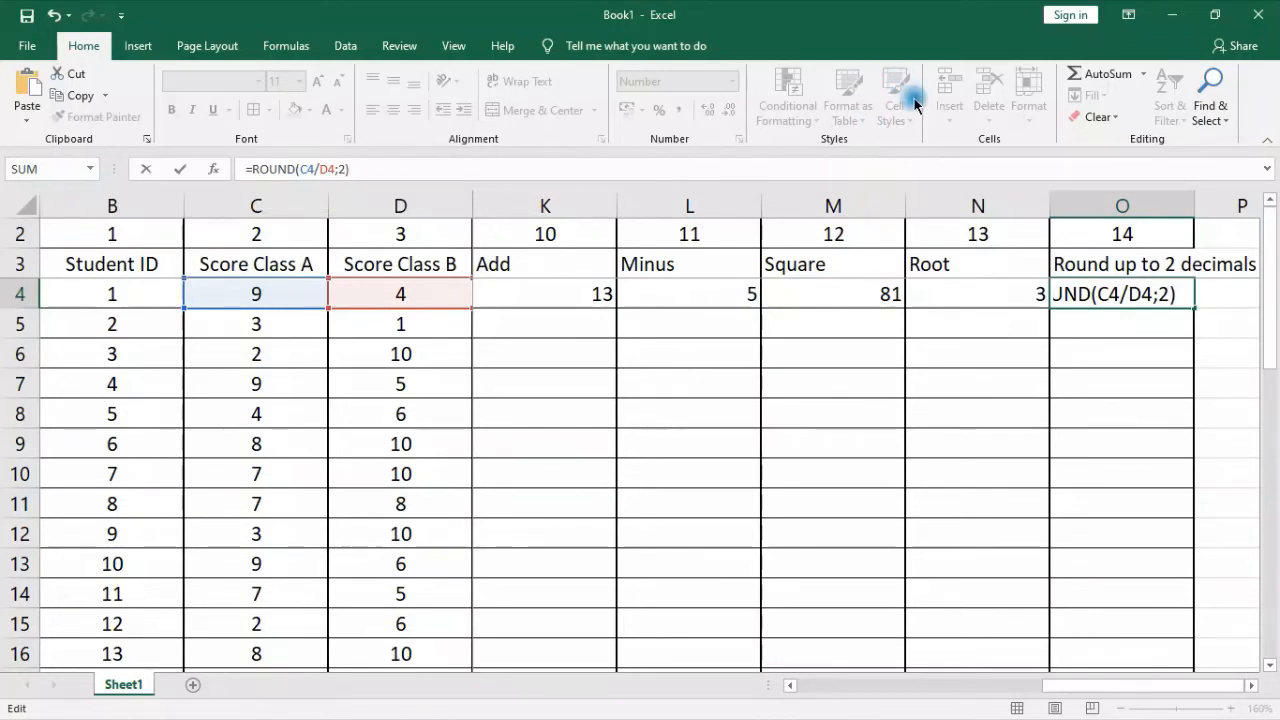
key(Return)
Reduce the displayed decimals of the rounded result in O4 to two decimal places
click(1128, 294)
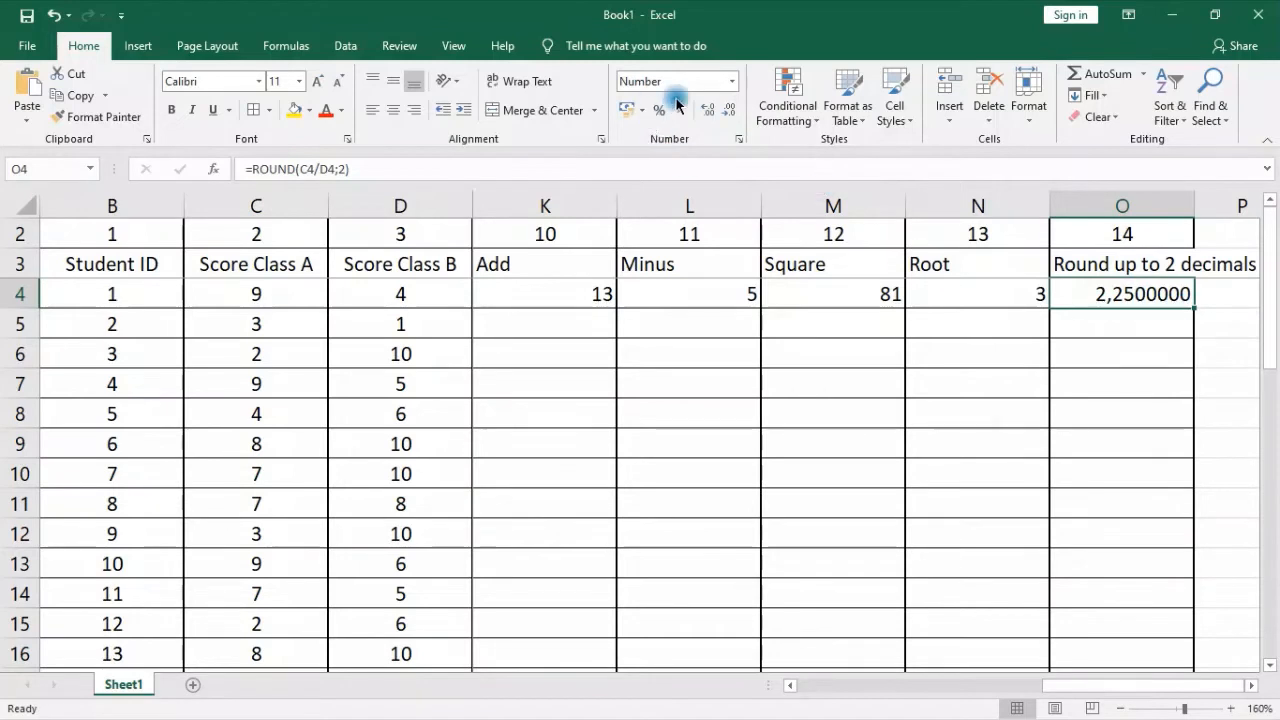
click(724, 112)
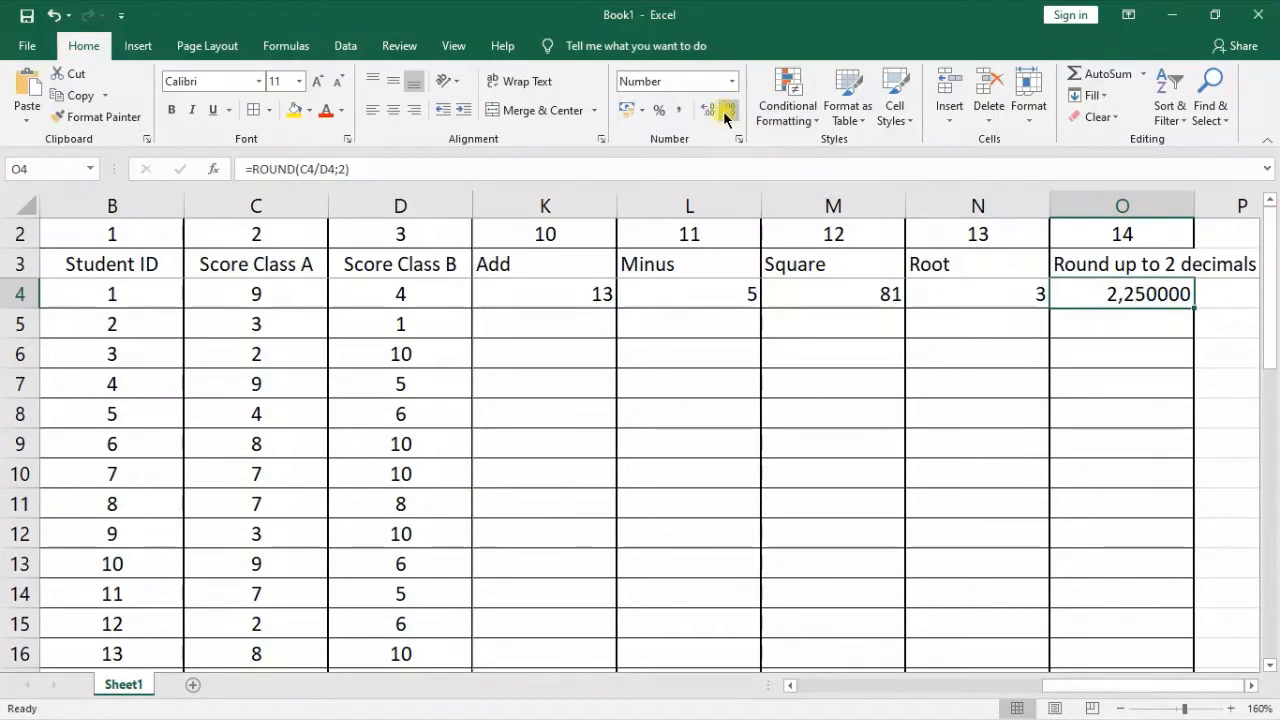
click(724, 112)
click(724, 112)
click(724, 112)
click(724, 112)
click(724, 112)
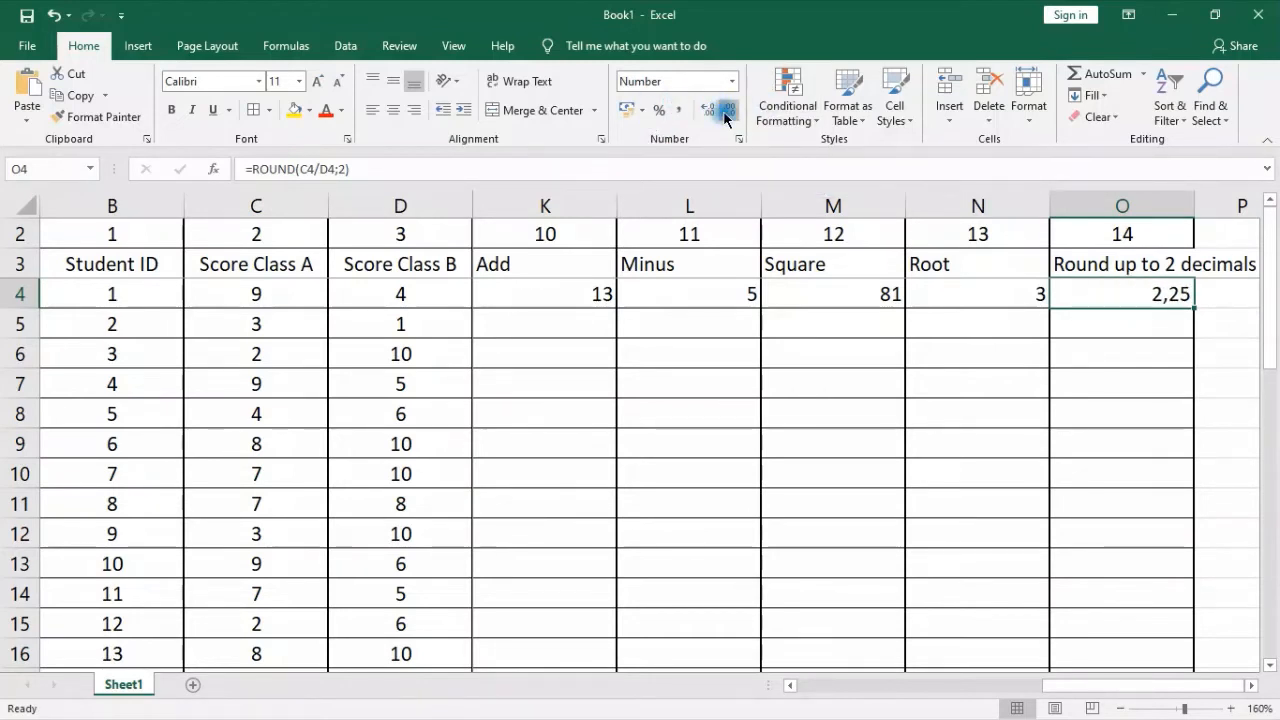
click(726, 110)
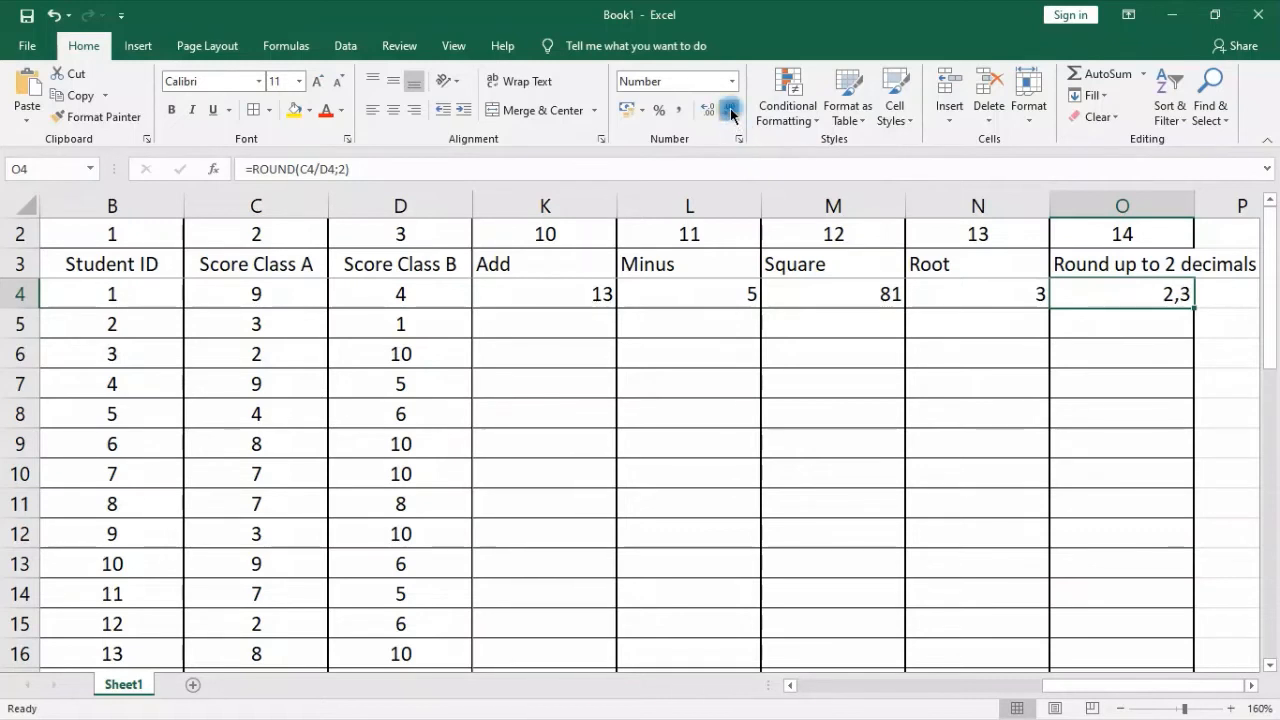
click(697, 112)
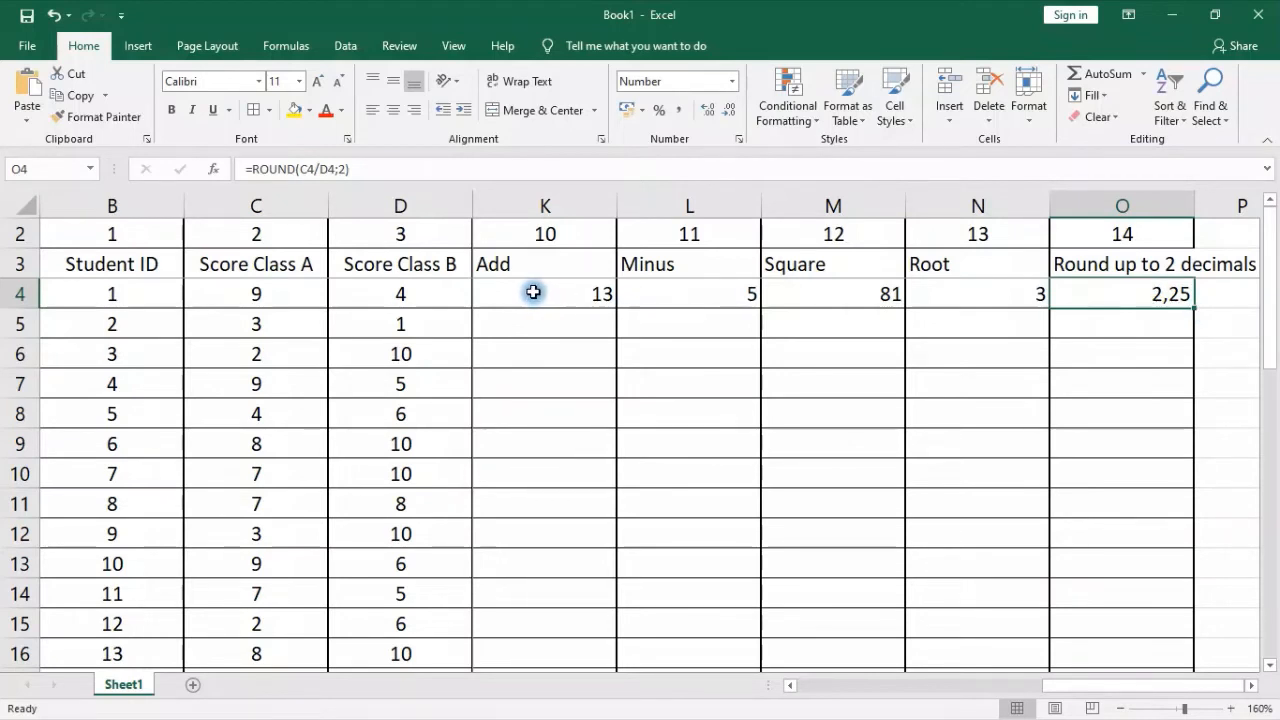
Fill the first student's formulas in K4:O4, from Add through Round up to 2 decimals, down the table
drag(531, 289, 1108, 289)
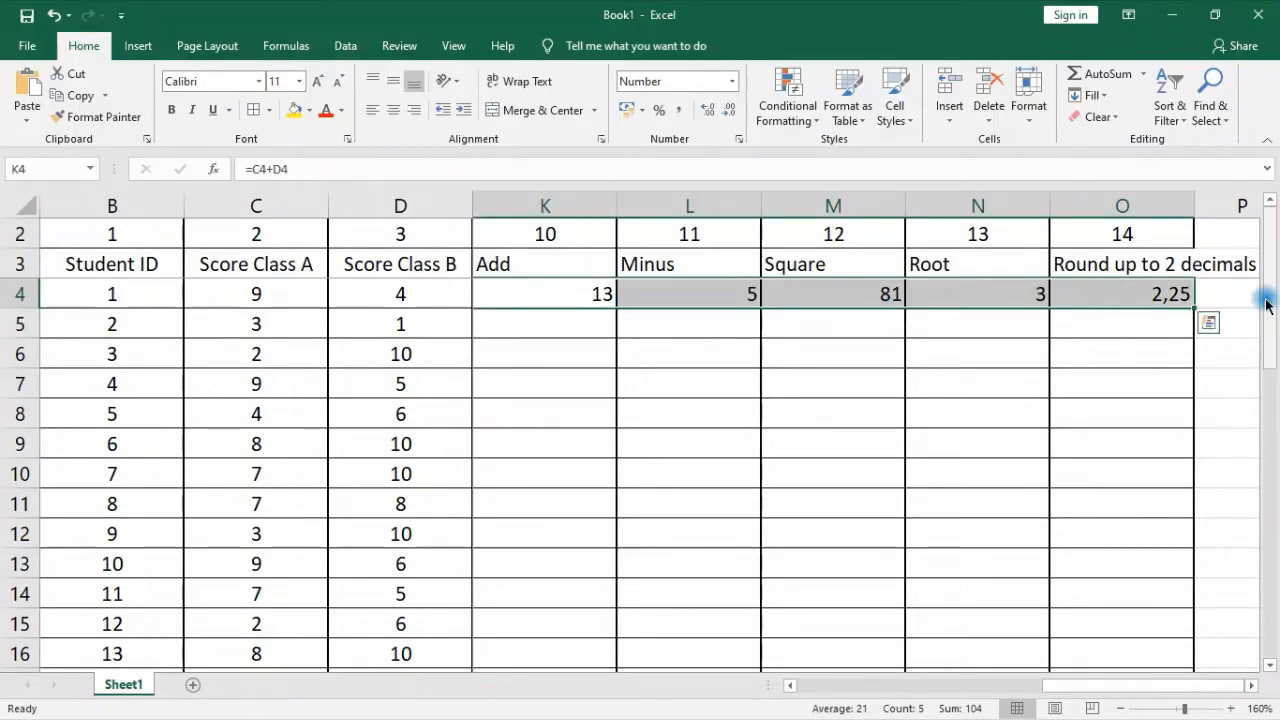
double_click(1197, 309)
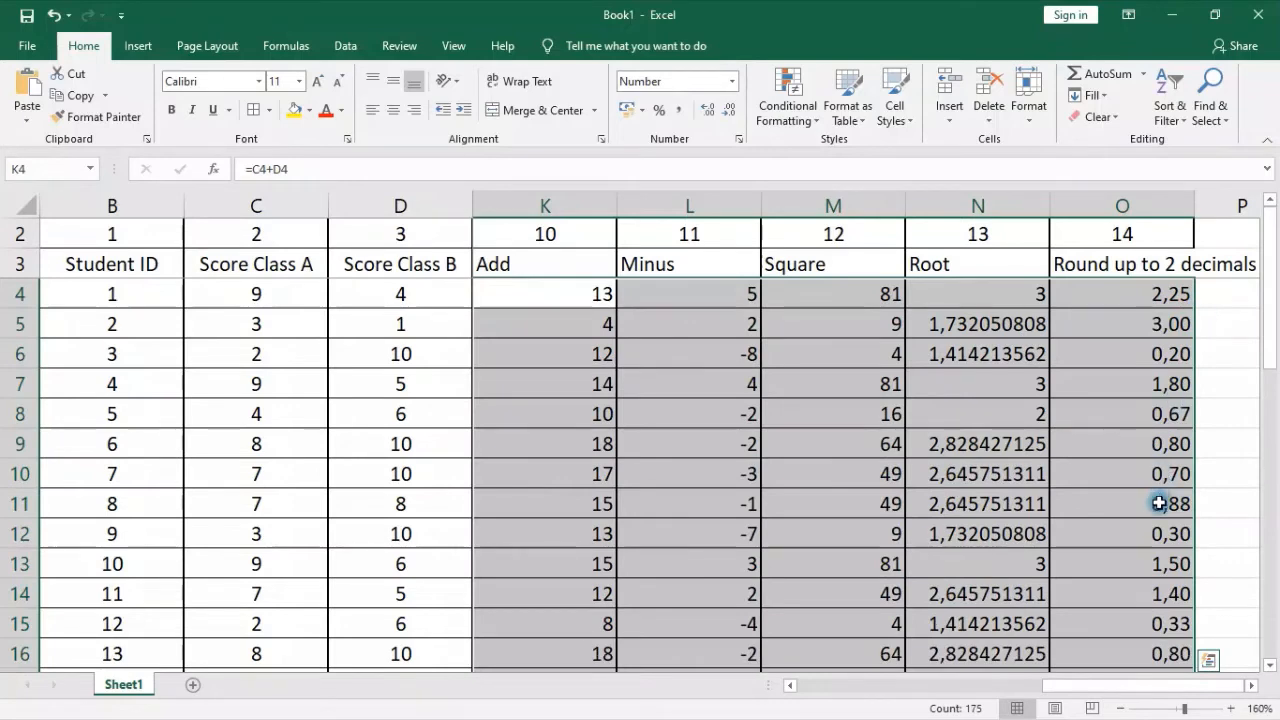
Wrap the second student's square root in N5 in the ROUND function with two digits, giving =ROUND(SQRT(C5);2)
click(1004, 324)
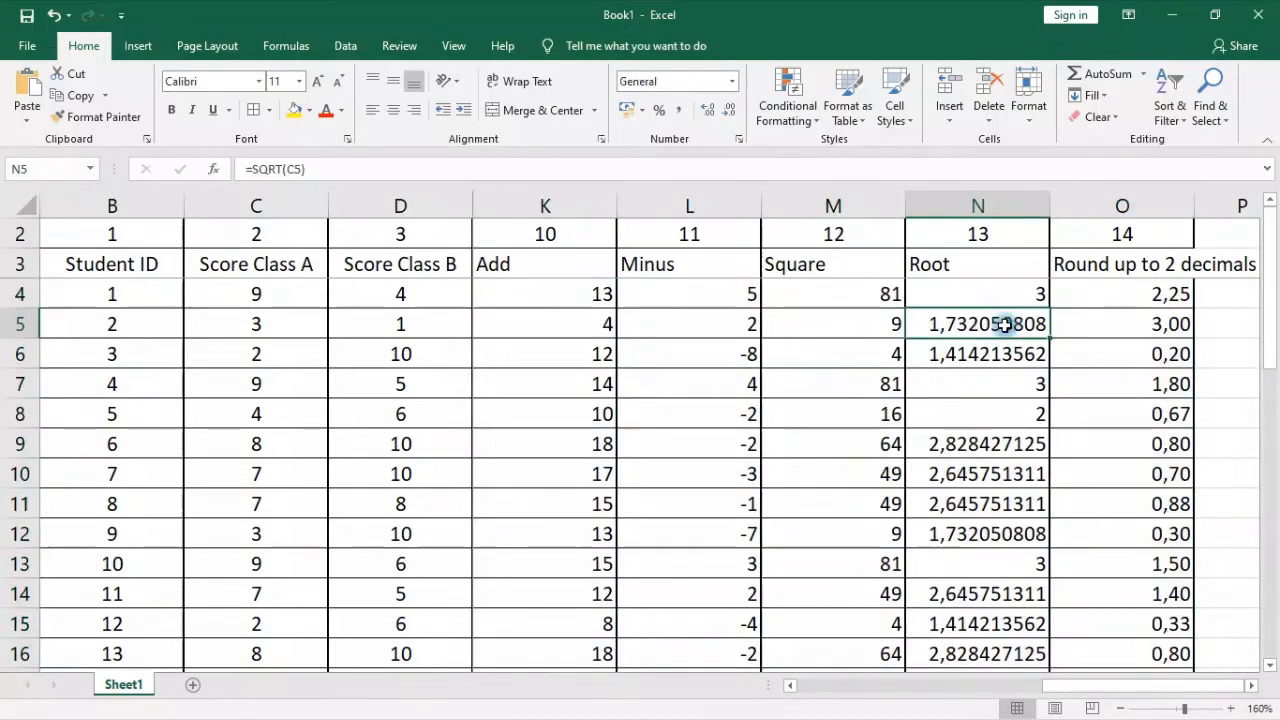
click(252, 169)
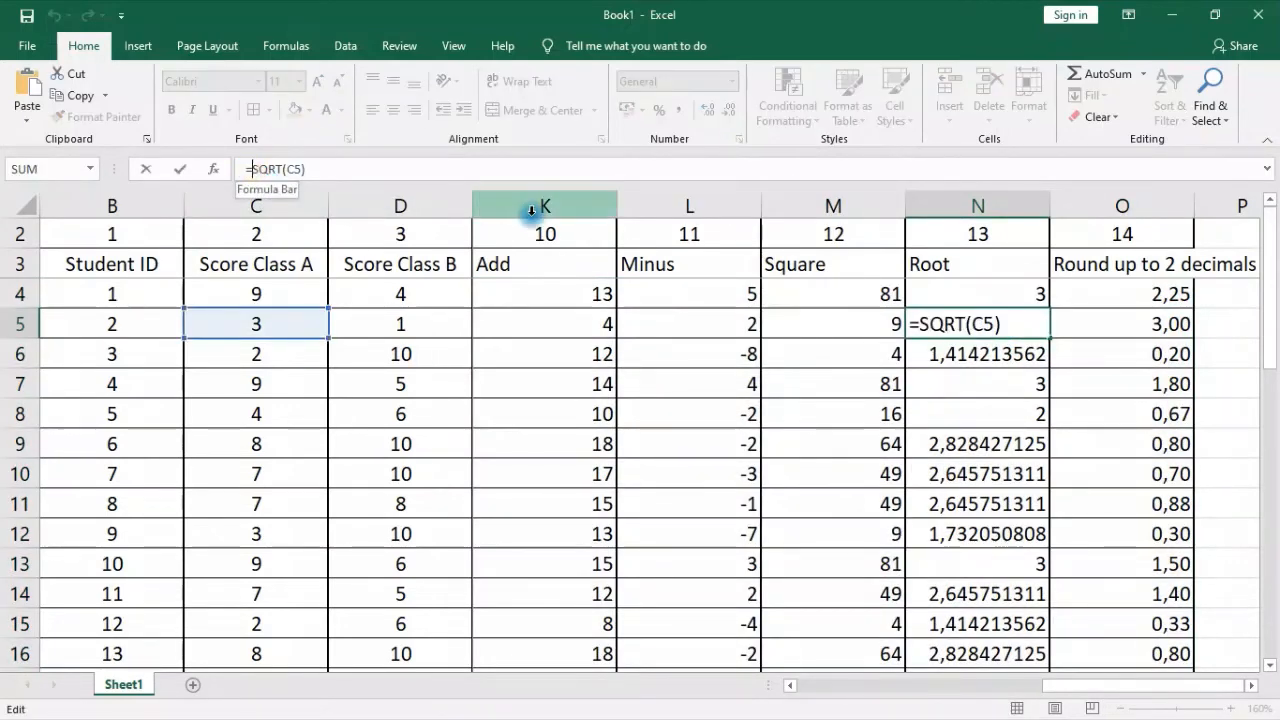
text(round)
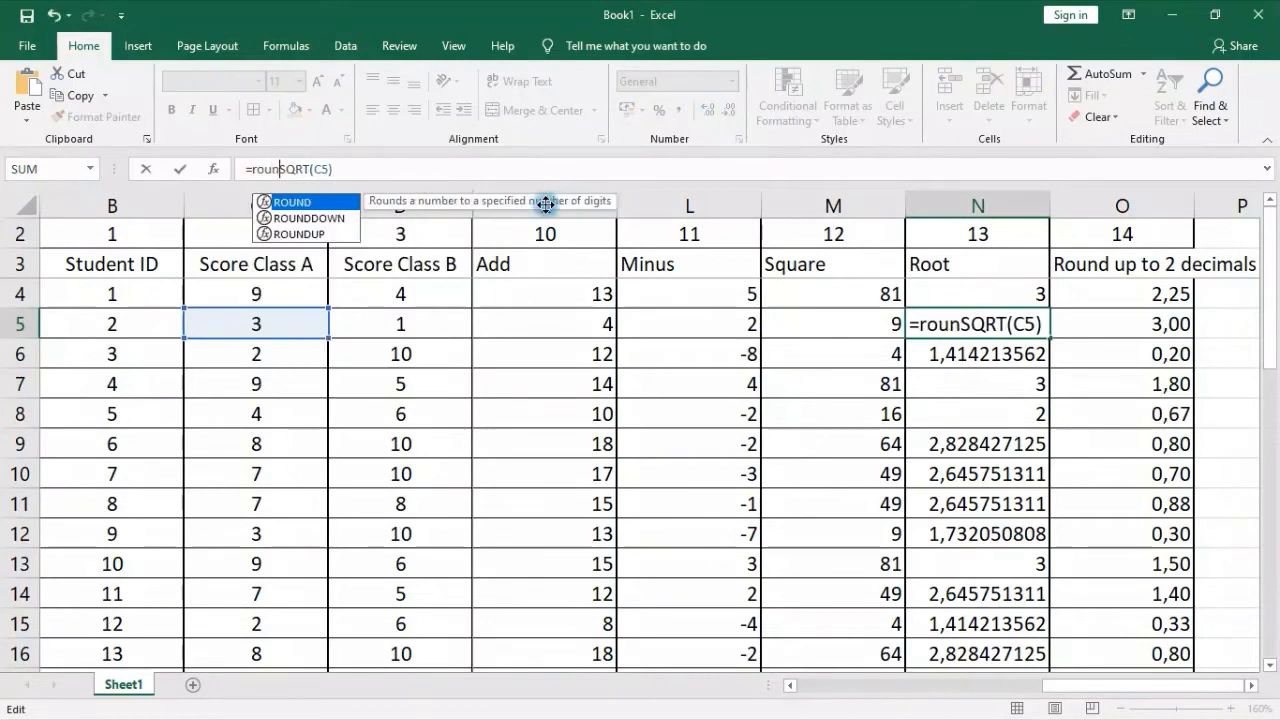
key(Tab)
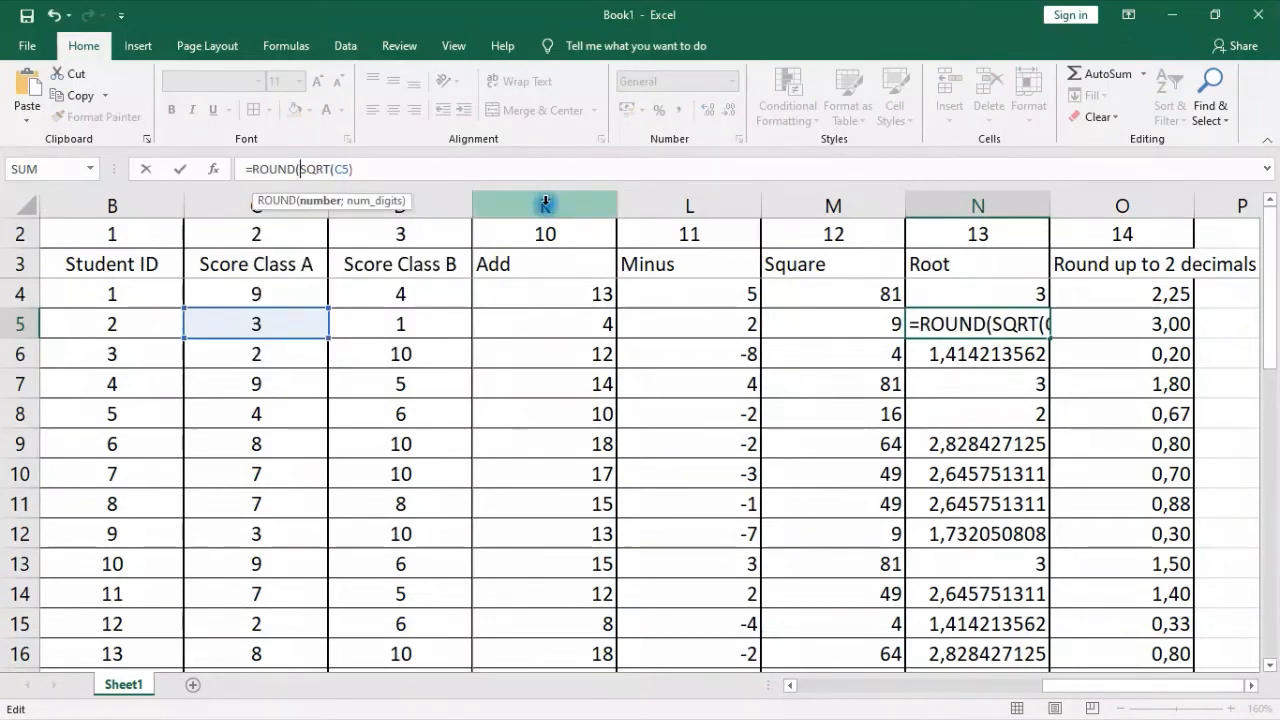
click(412, 157)
click(384, 168)
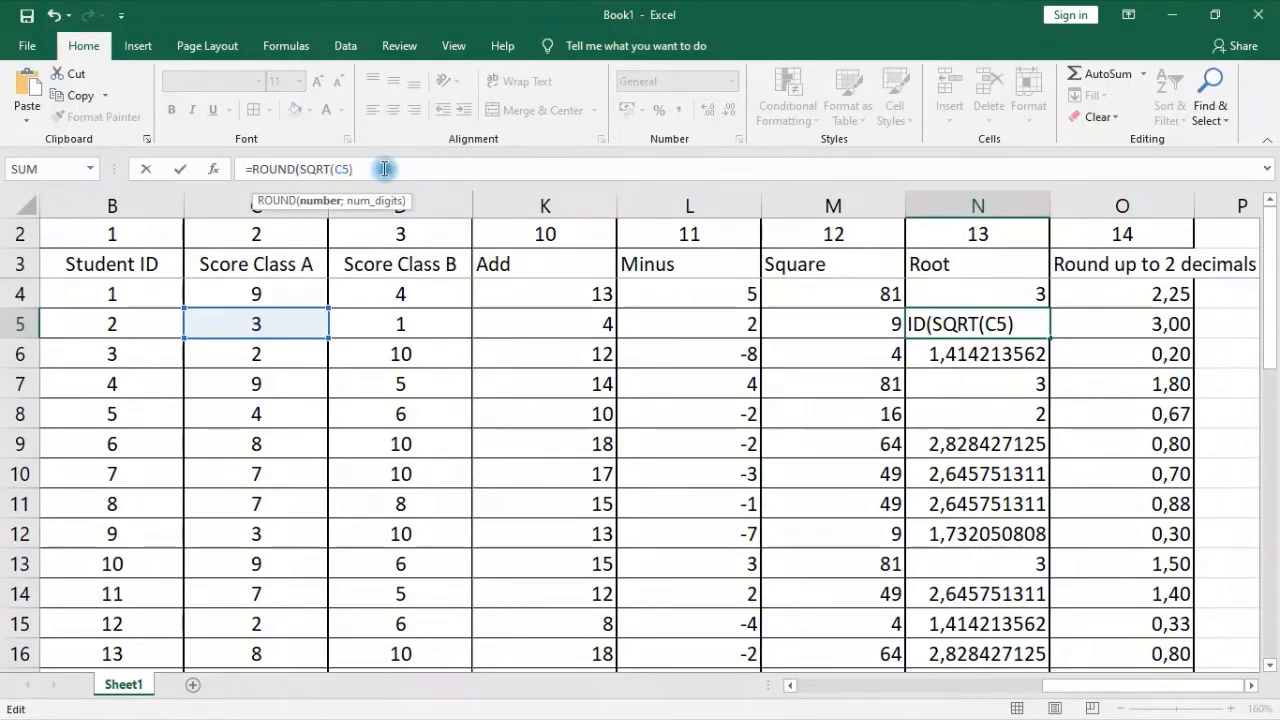
text(;)
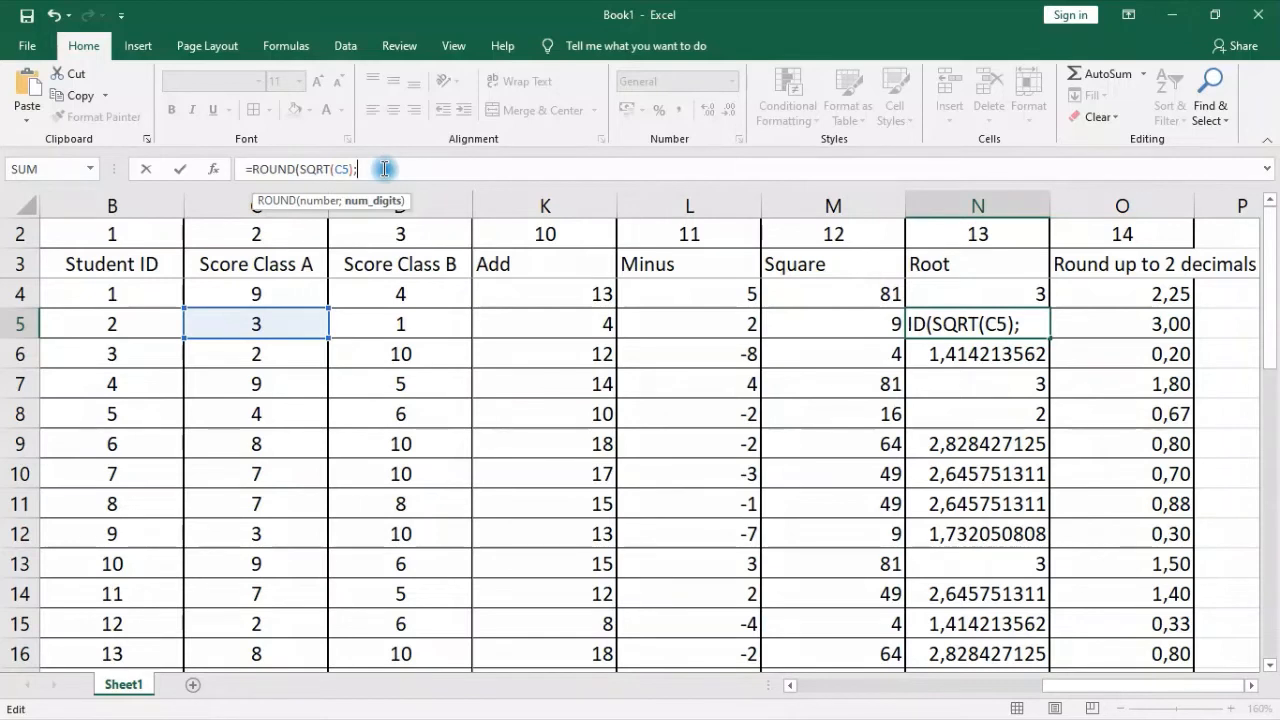
text(2))
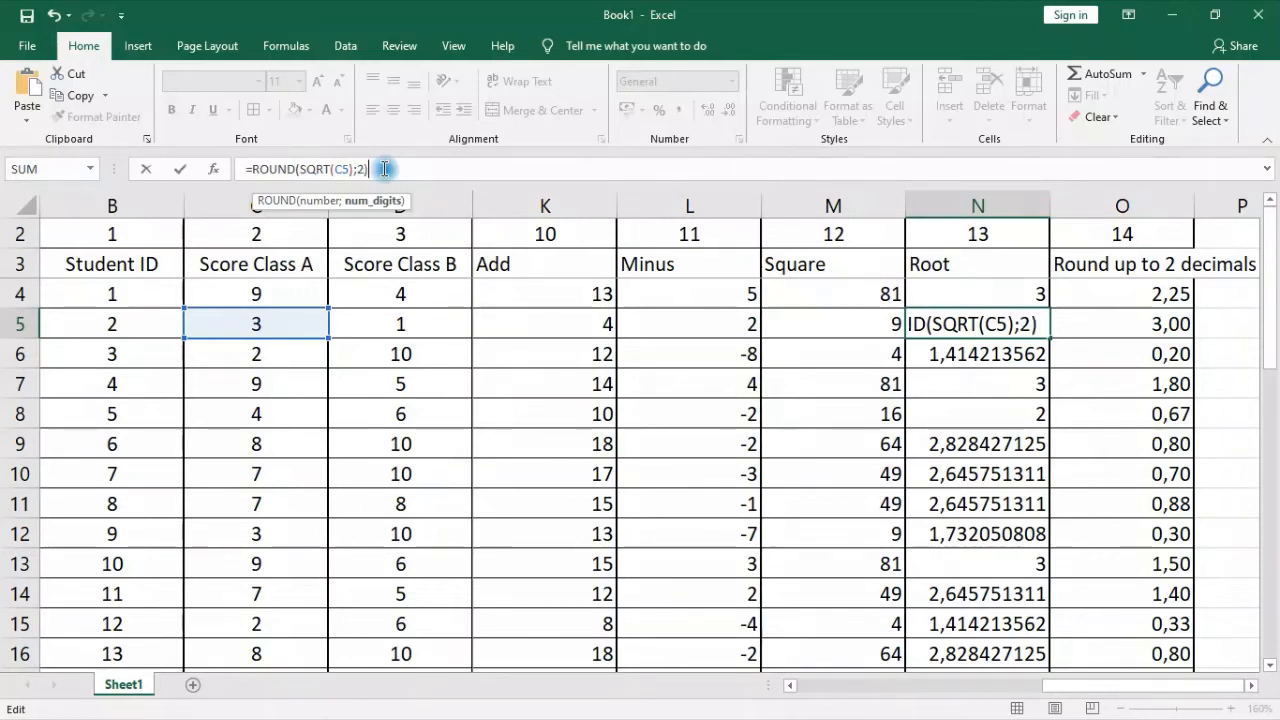
key(Return)
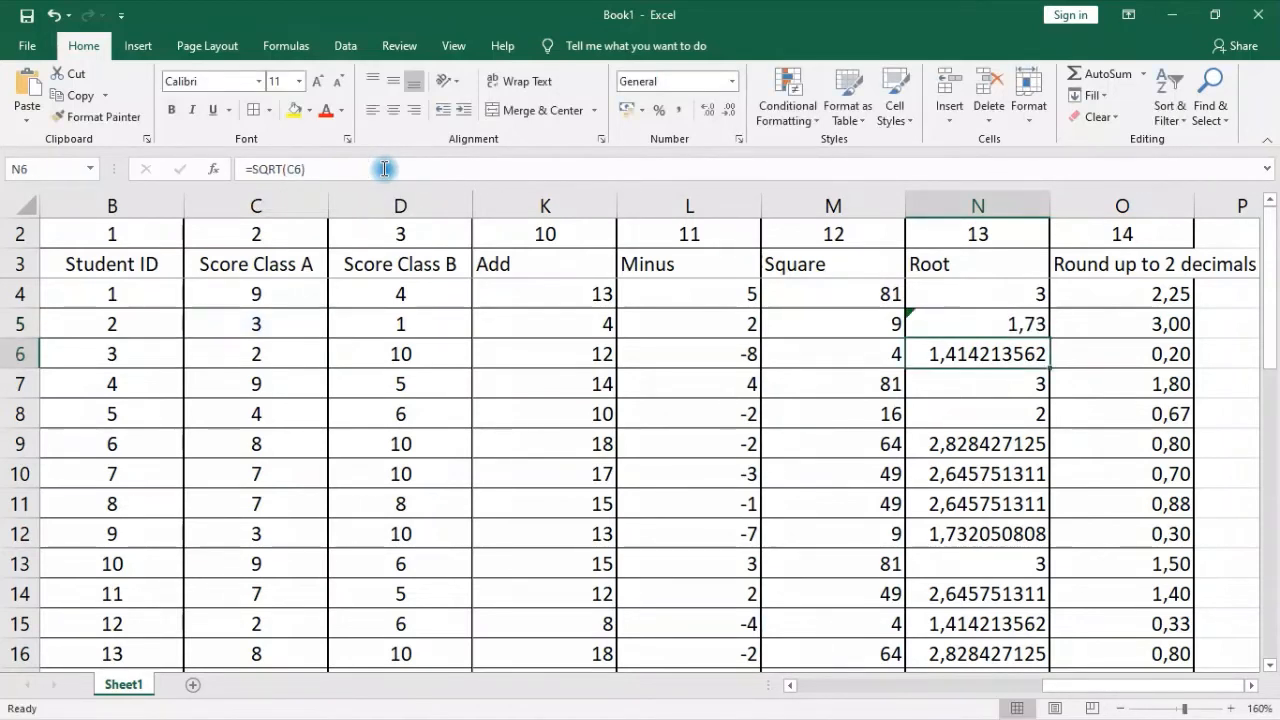
Fill the rounded square root formula from N5 down the rest of the Root column
click(975, 324)
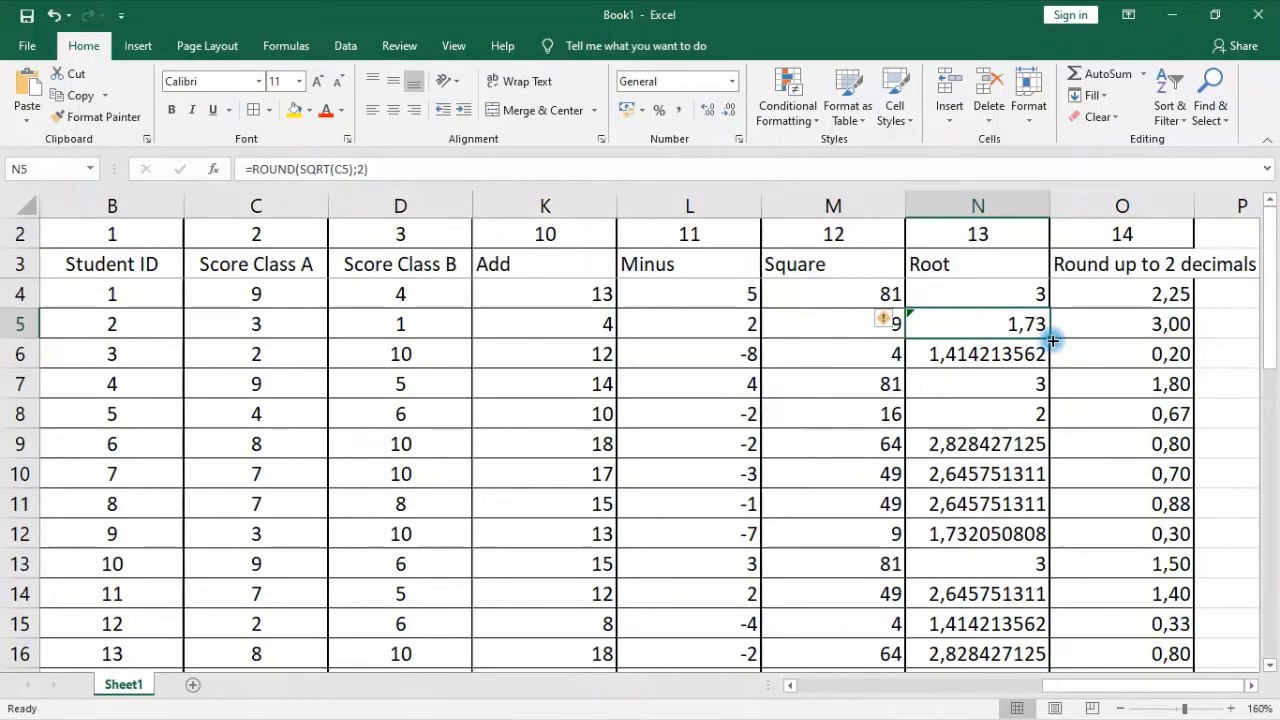
drag(992, 404, 1016, 461)
click(1001, 332)
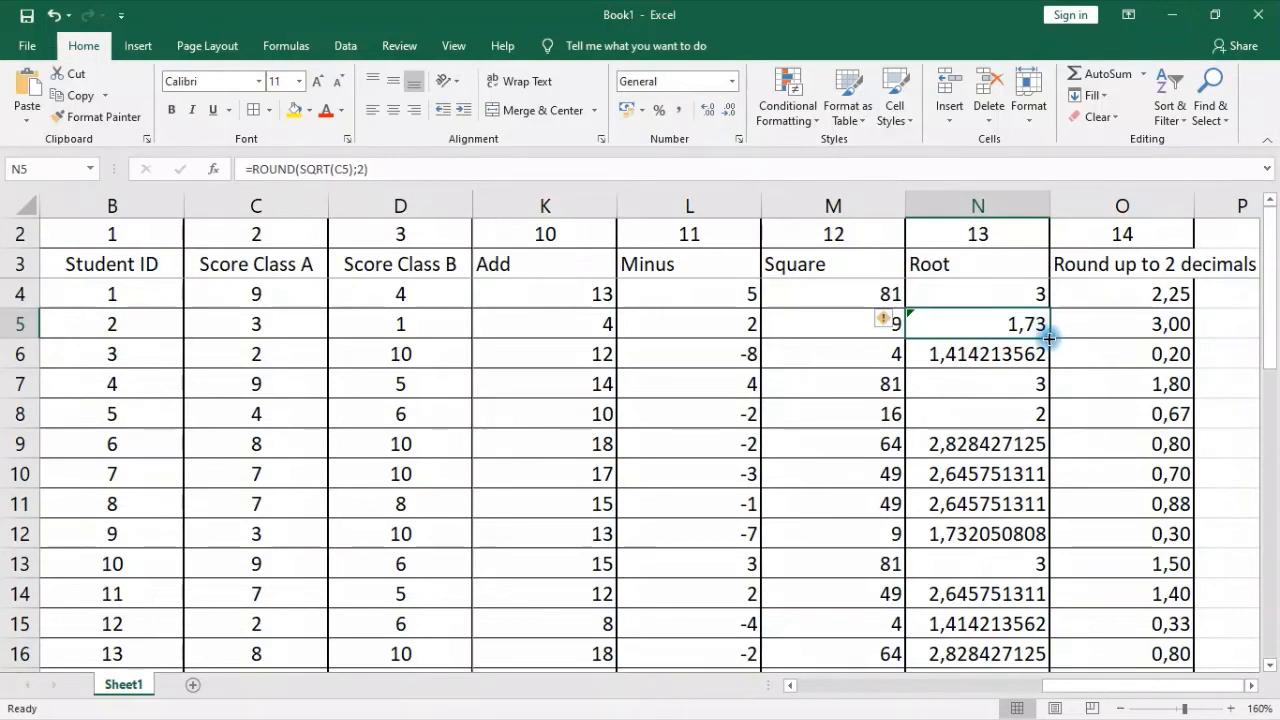
double_click(1048, 338)
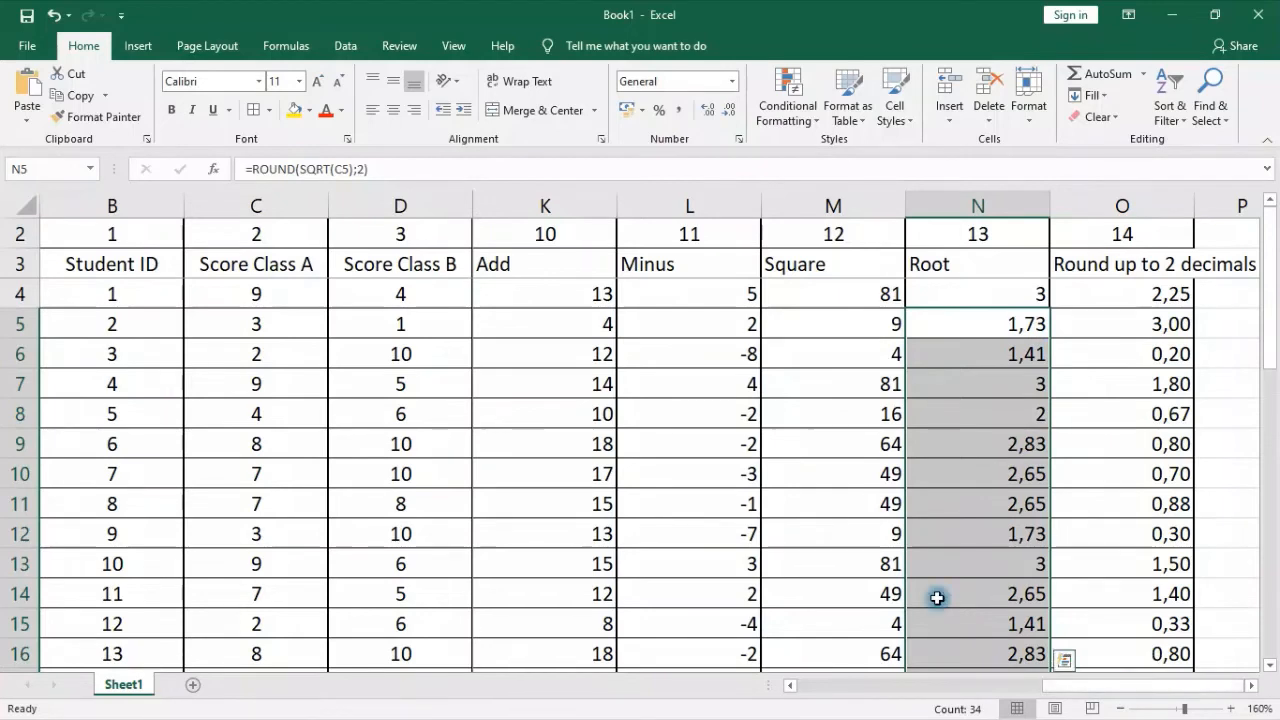
Center the results in the Add through Round up to 2 decimals columns horizontally
click(1175, 294)
drag(1122, 294, 1237, 620)
click(394, 110)
Clear the copied formulas from the Average to Subtotal rows of the Add through Root columns, K34:N38
click(843, 503)
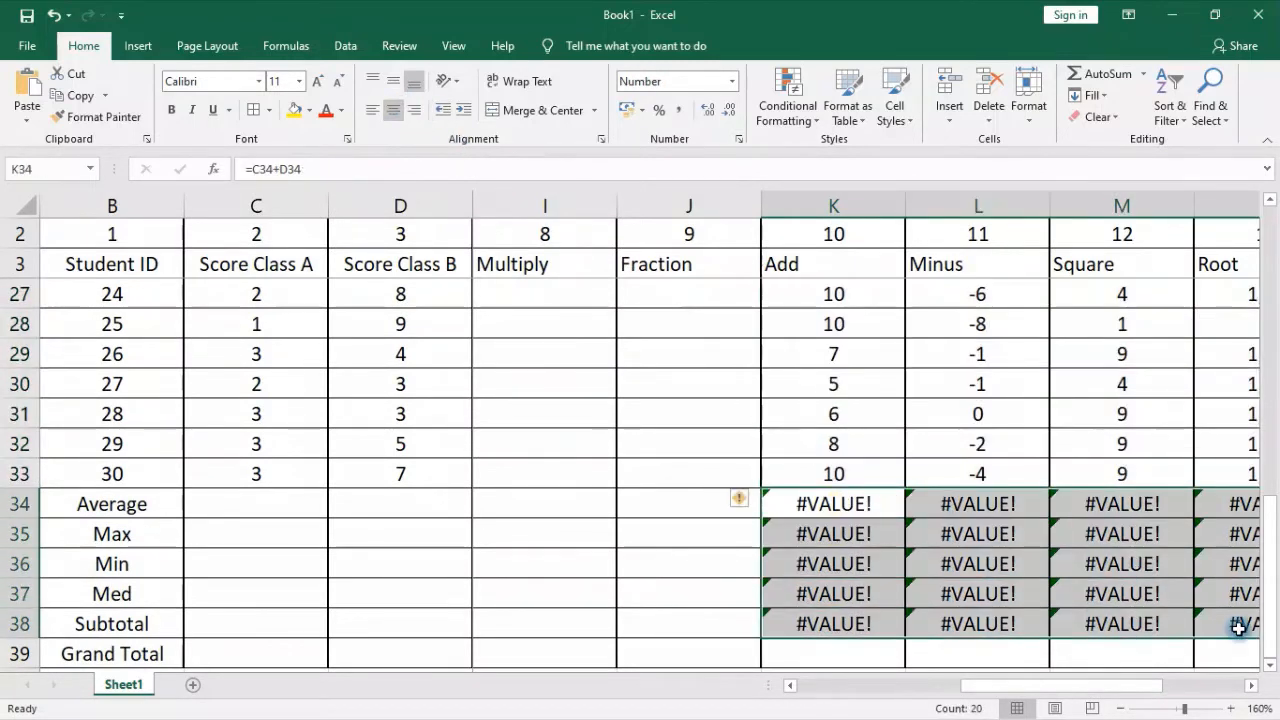
key(Delete)
scroll(860, 400, up, 8)
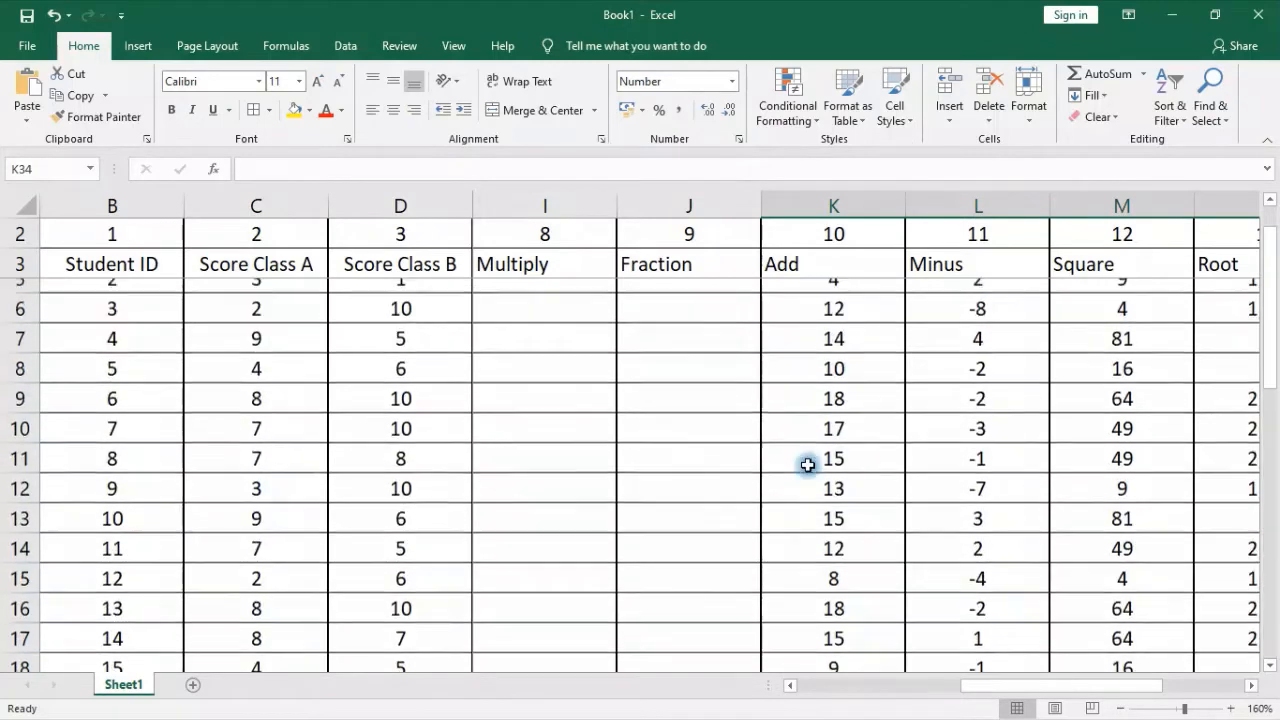
Center the first student's Multiply and Fraction results in I4:J4 and fill both formulas down the table
click(582, 293)
drag(582, 293, 690, 294)
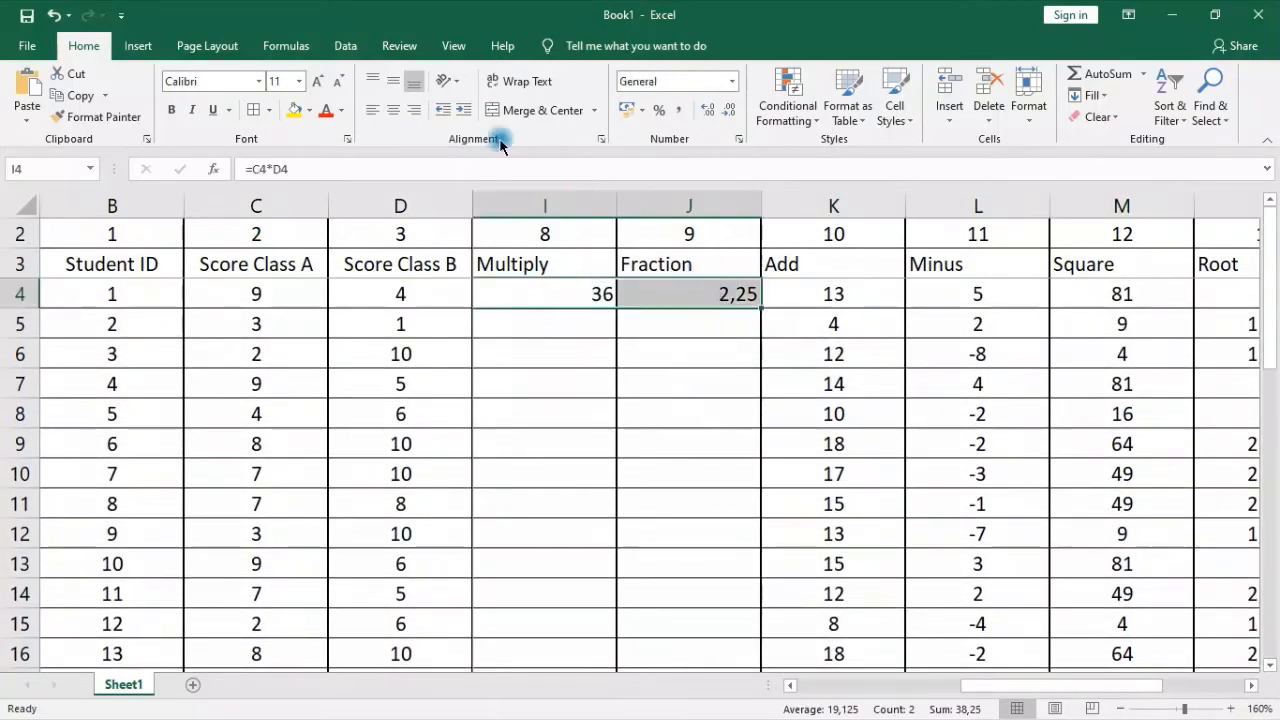
click(394, 110)
double_click(761, 313)
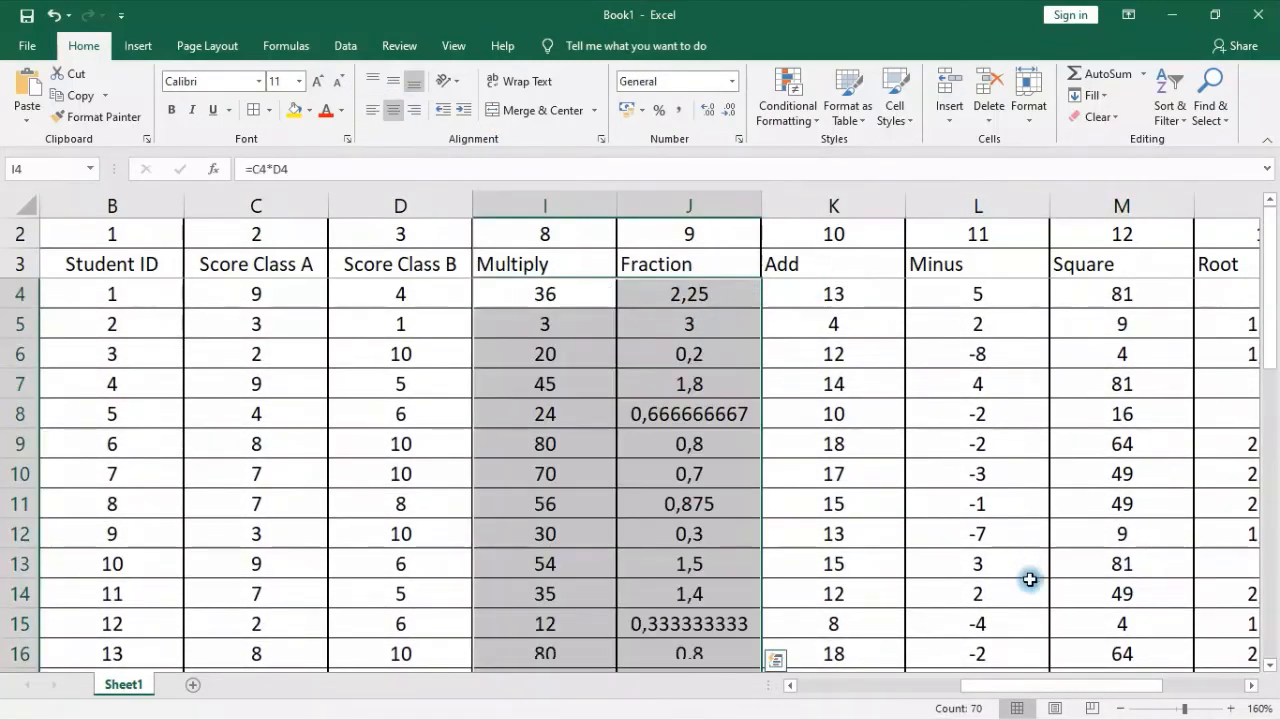
Clear the copied formulas from the Average to Subtotal rows in I34:J38 and in O34:O38
scroll(877, 577, down, 9)
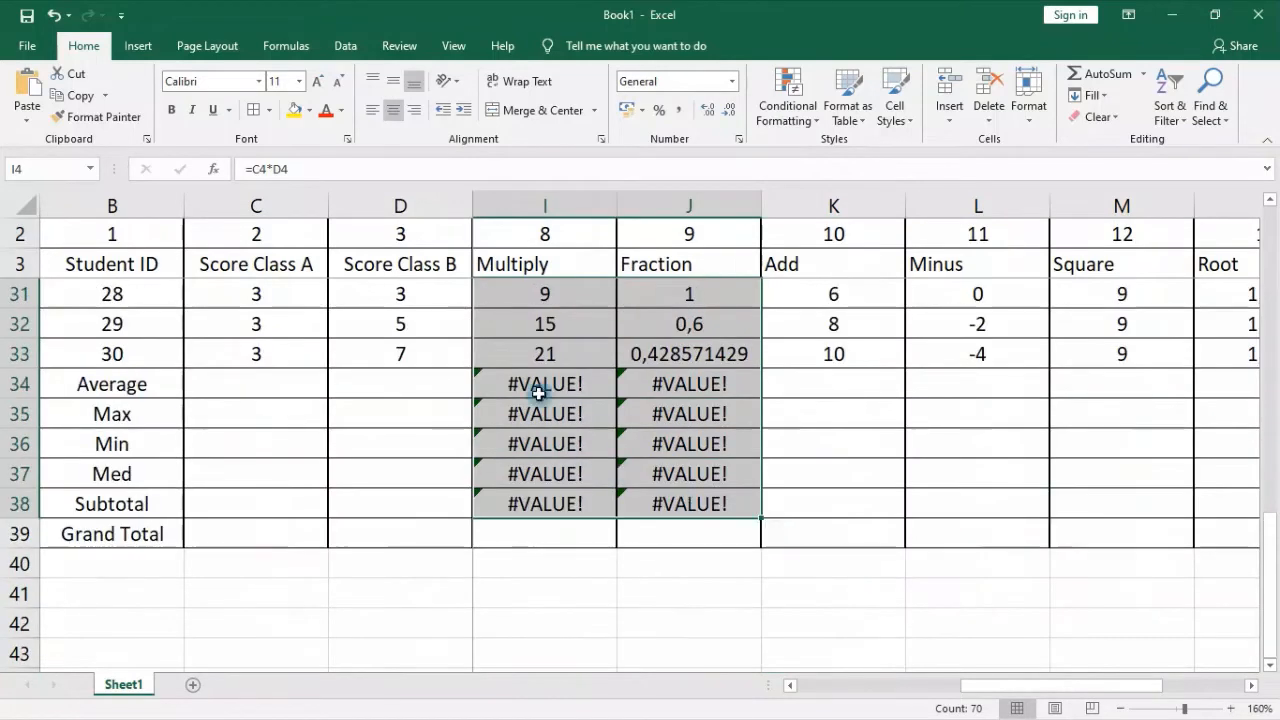
drag(537, 394, 712, 503)
key(Delete)
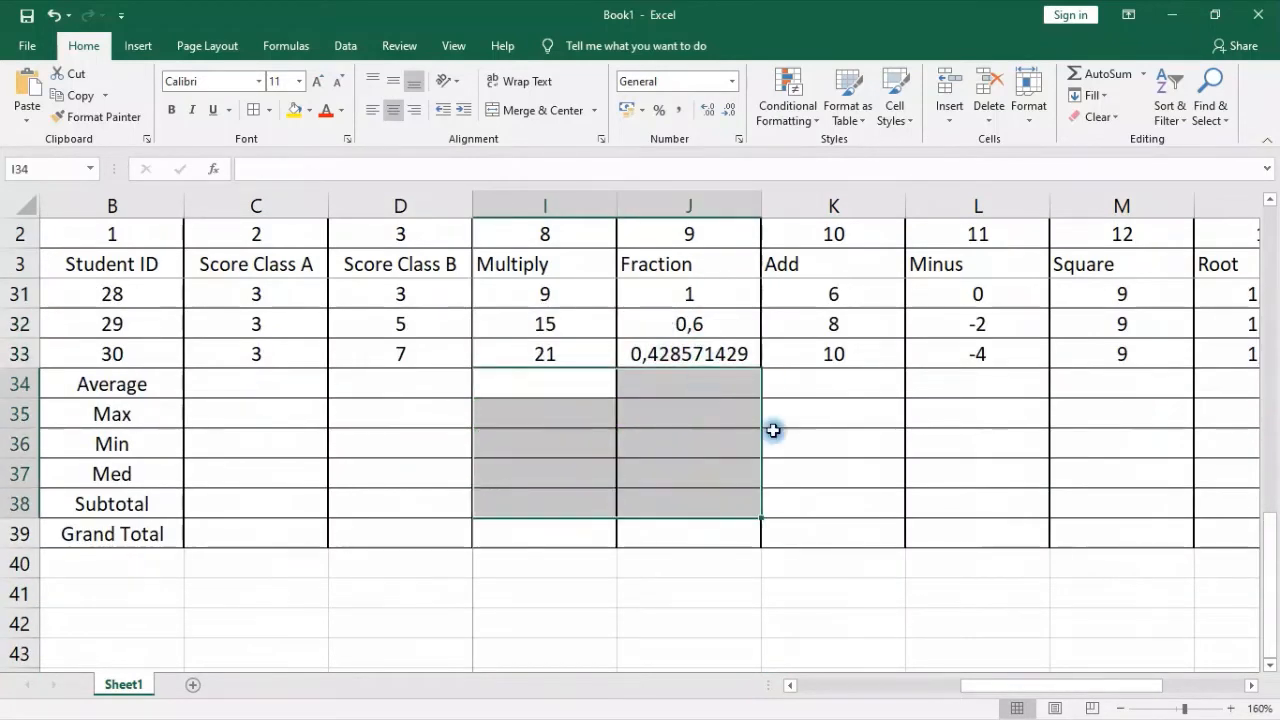
drag(1043, 685, 1184, 672)
drag(1110, 384, 1118, 500)
key(Delete)
scroll(1118, 471, up, 9)
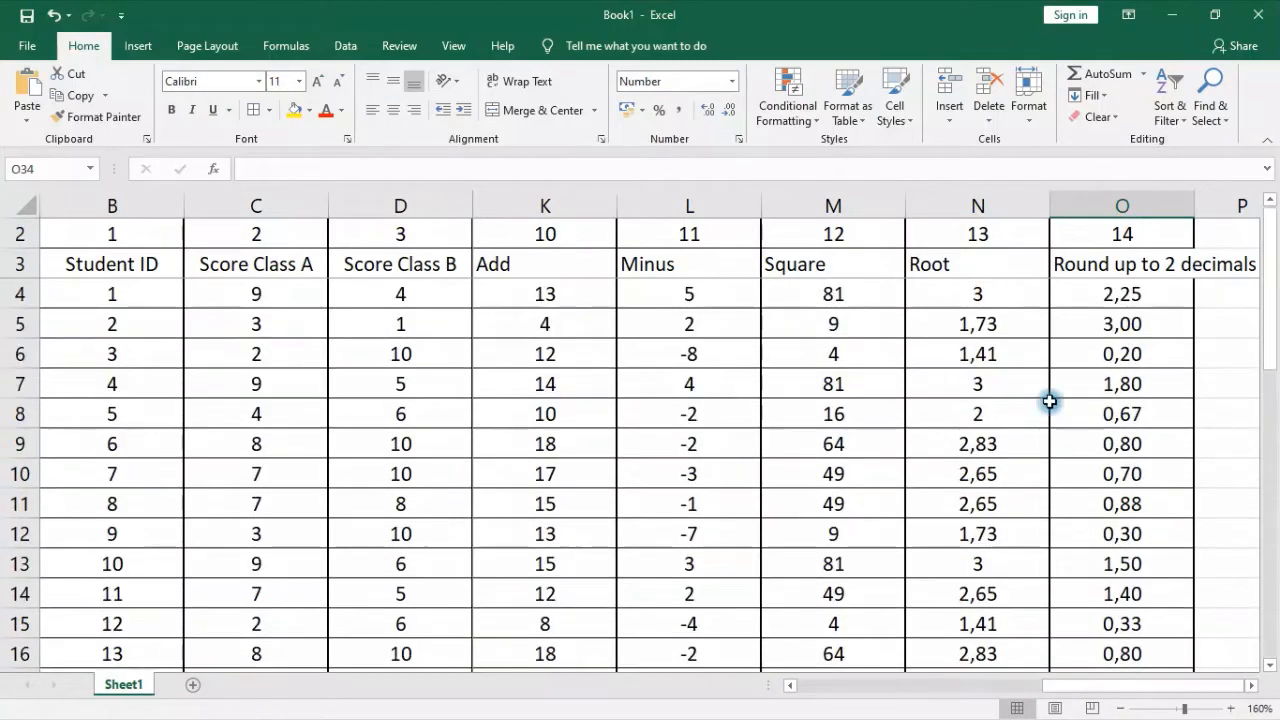
Clear the copied Min and Med formulas from the Average to Subtotal rows, G34:H38
drag(1137, 685, 881, 704)
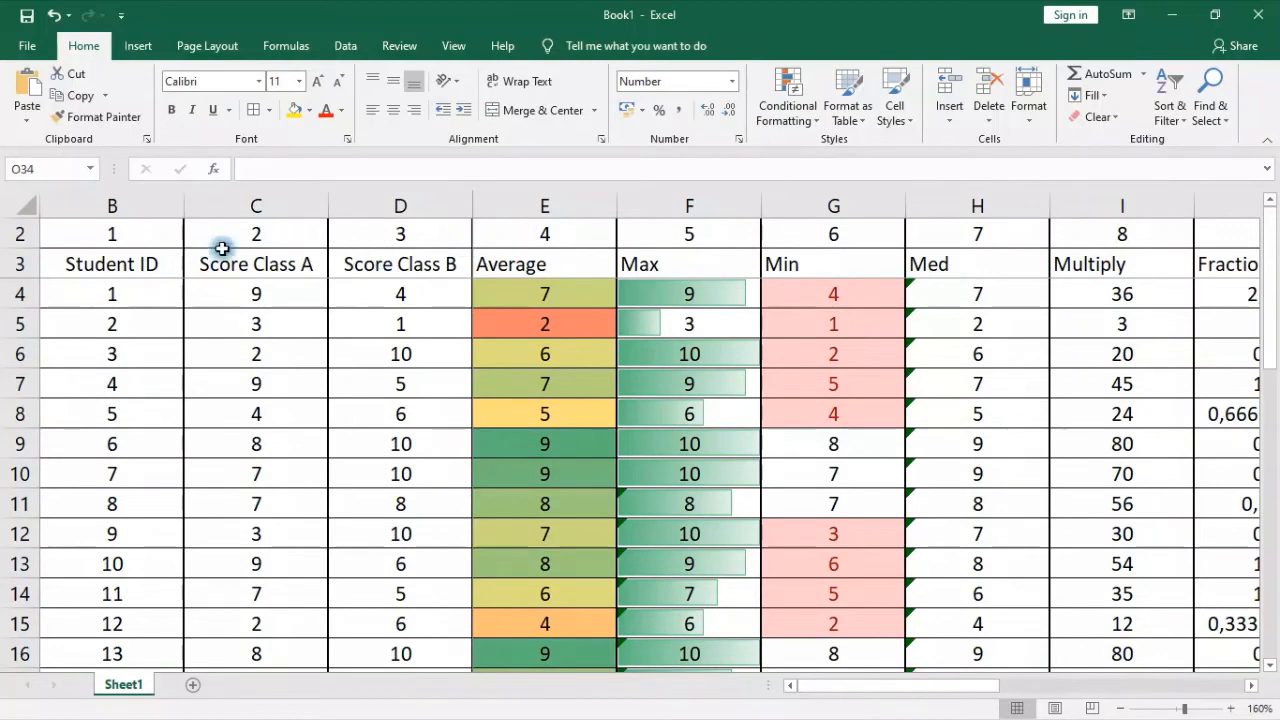
scroll(511, 608, down, 10)
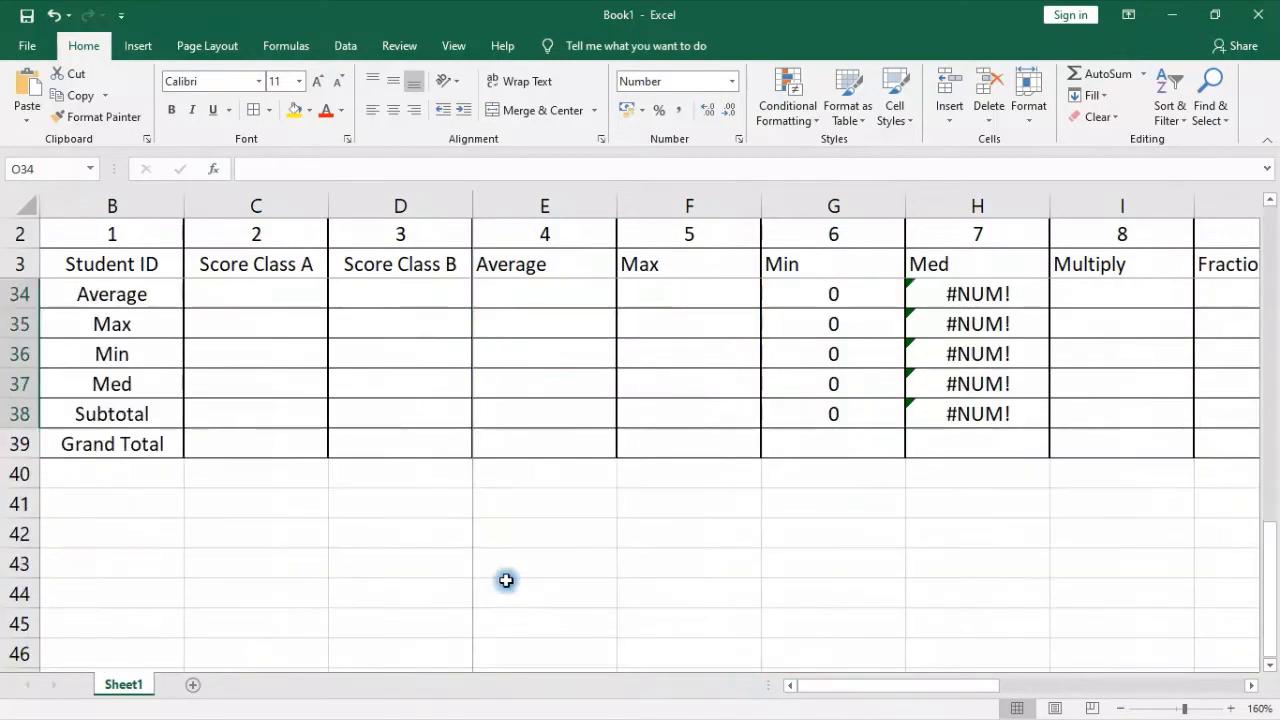
scroll(503, 414, up, 1)
drag(826, 384, 1006, 500)
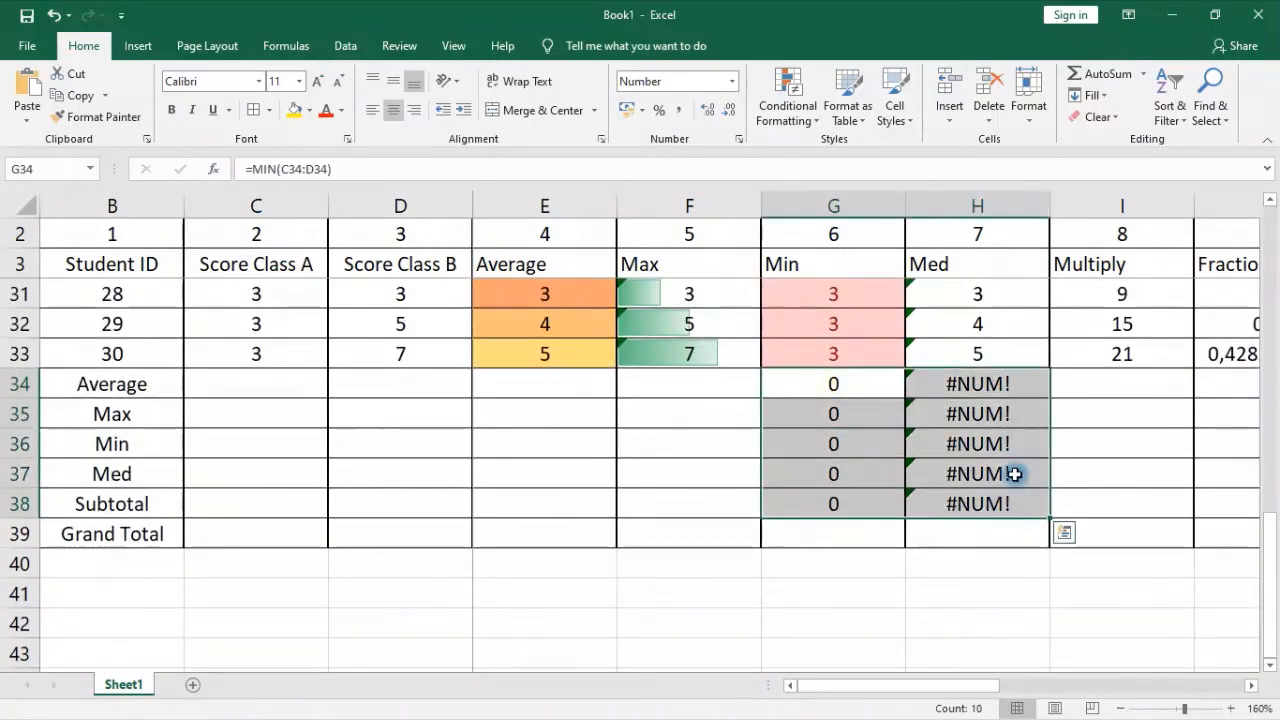
key(Delete)
Open the Insert Function dialog for cell D36 and list the functions in the Math & Trig category
click(340, 440)
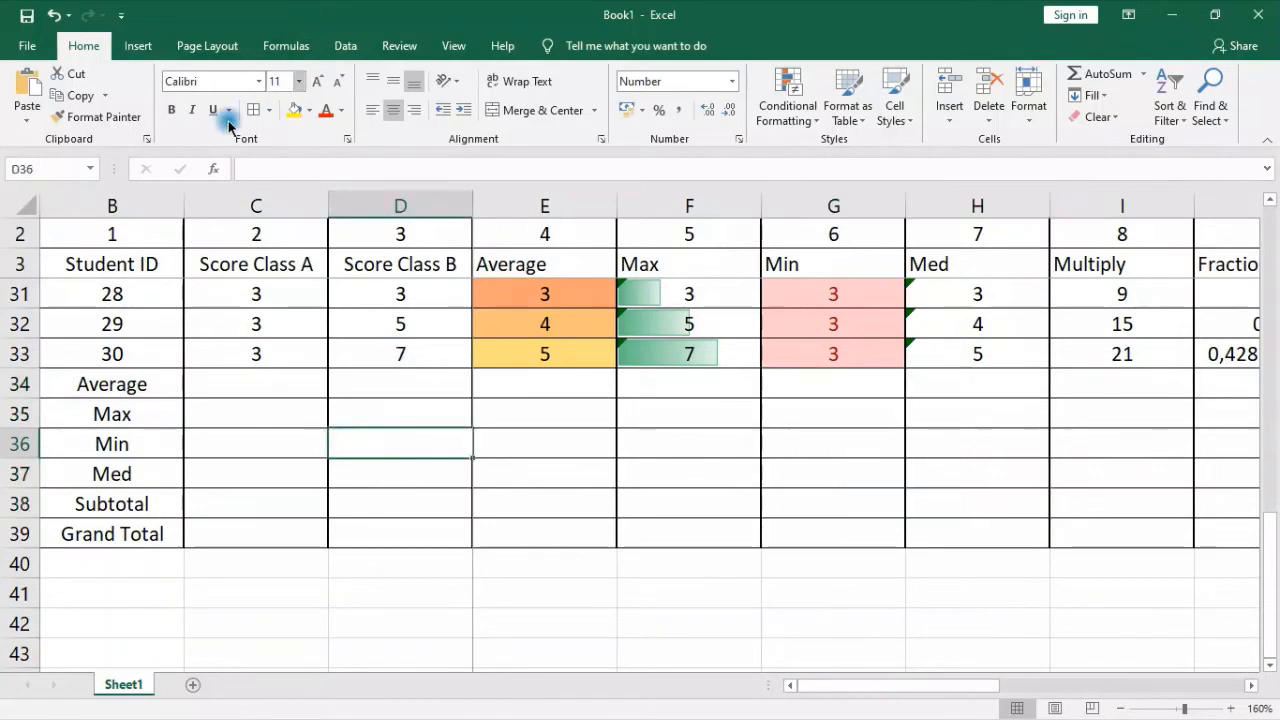
click(207, 169)
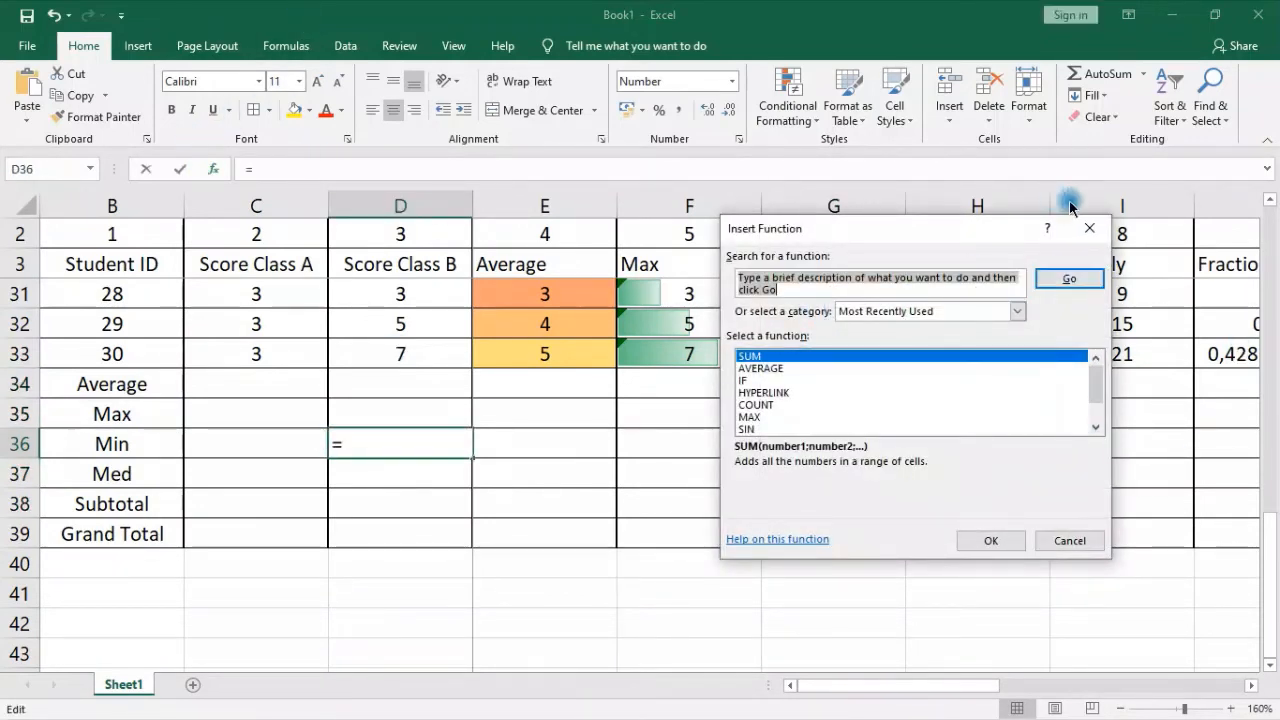
click(1069, 541)
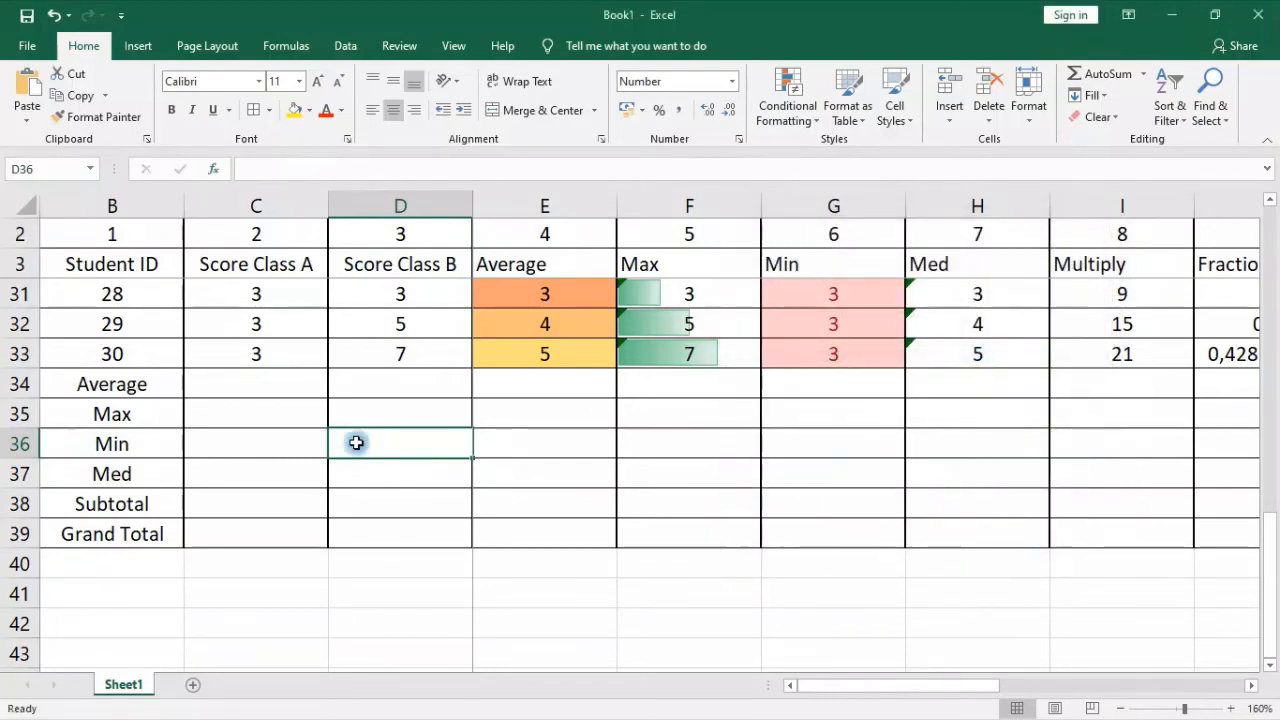
click(214, 174)
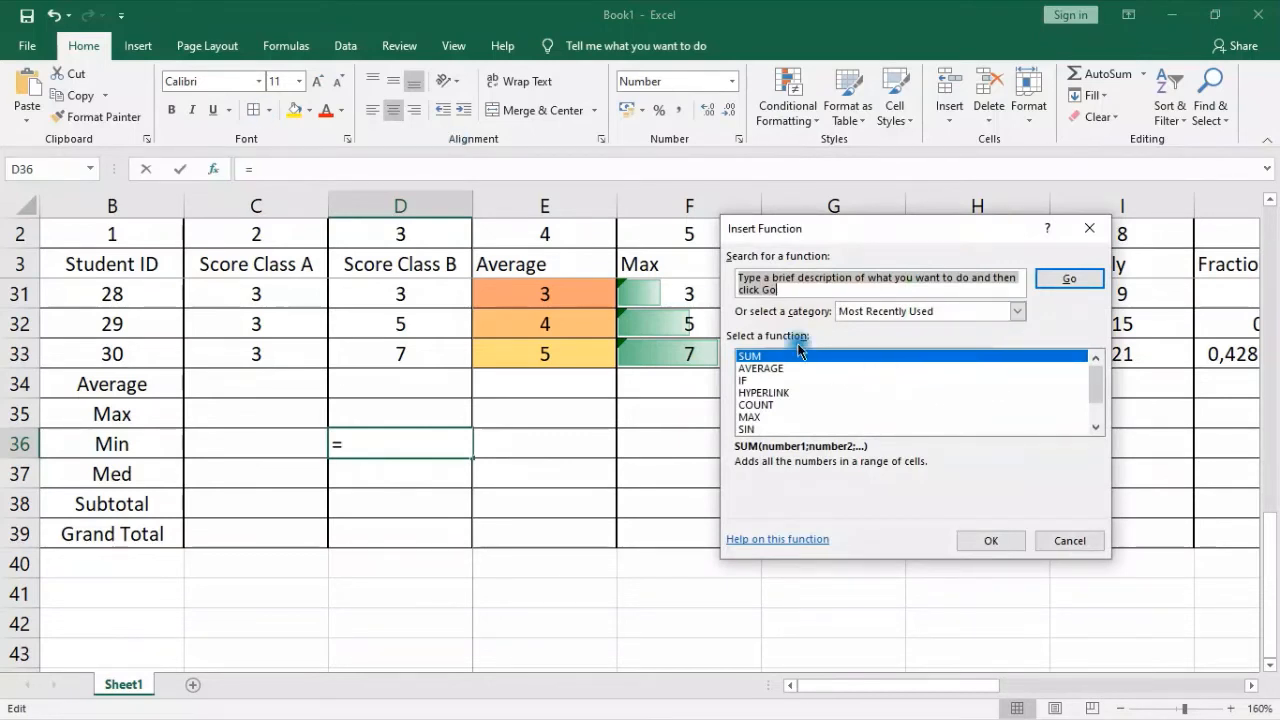
scroll(800, 371, down, 1)
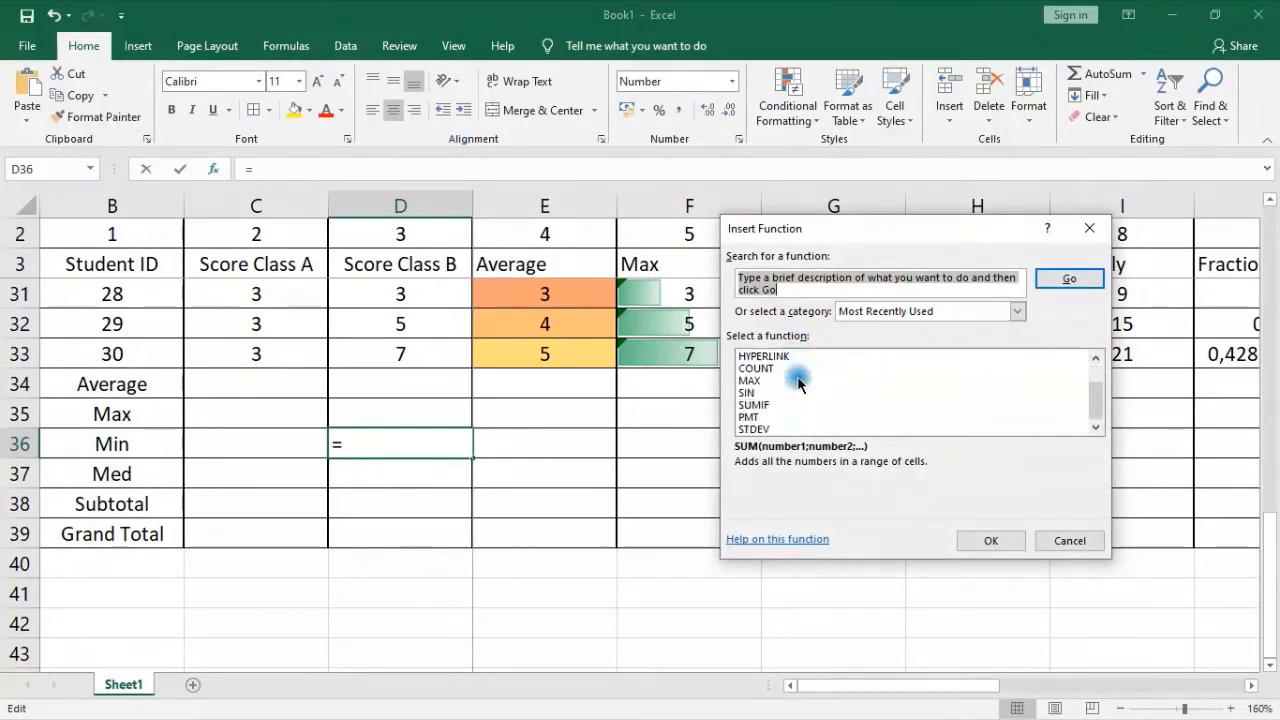
click(1017, 313)
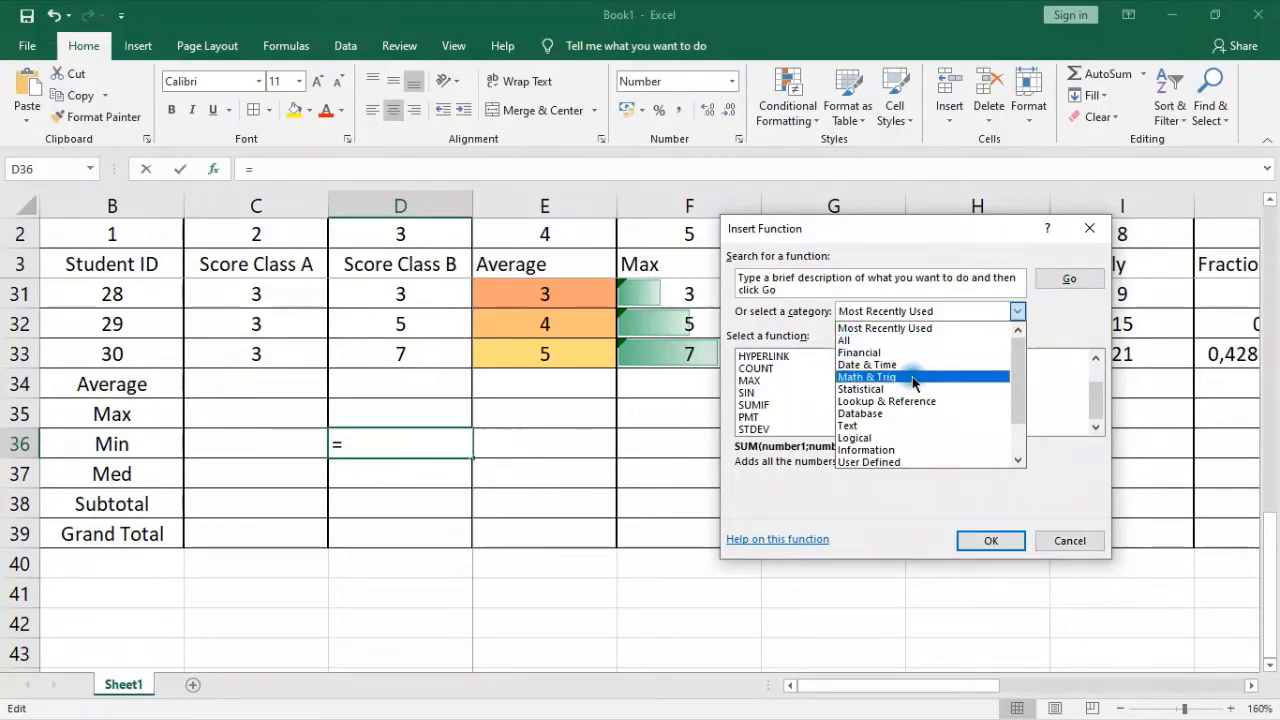
click(862, 378)
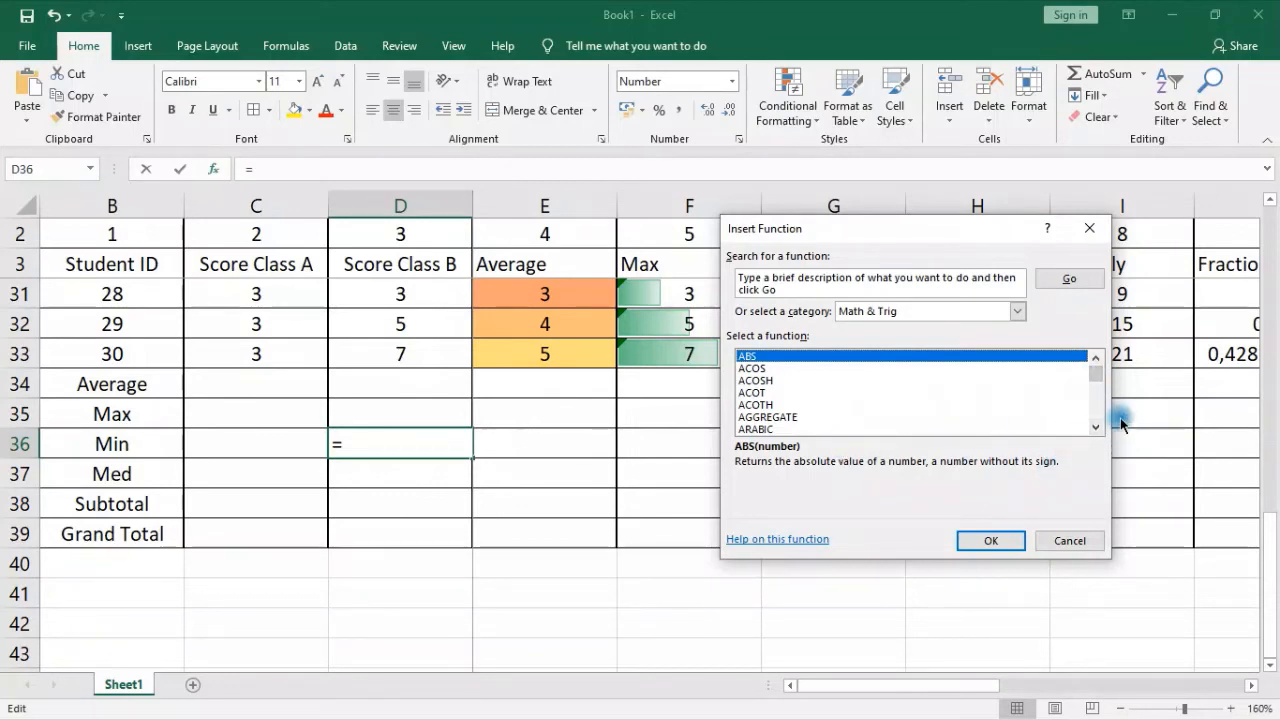
Examine the descriptions of the Math & Trig functions one after another, from ACOS through to MDETERM
click(757, 367)
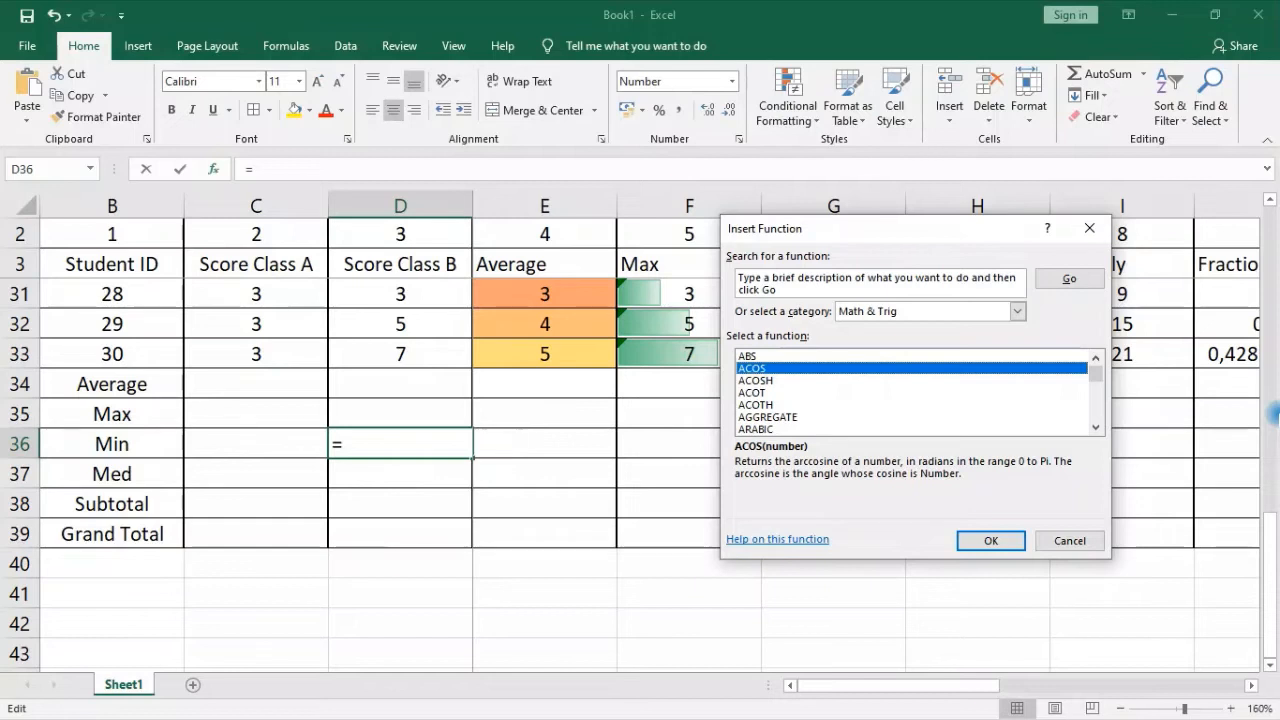
key(Down)
key(Down)
key(Down)
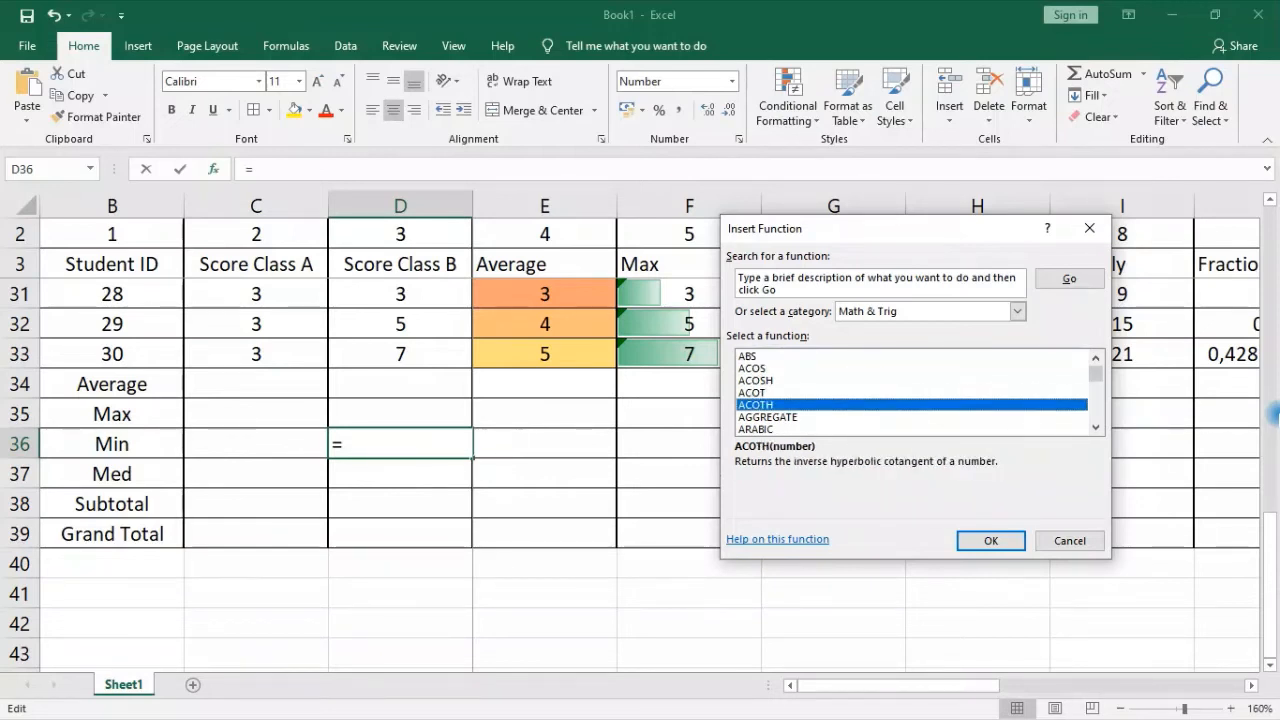
key(Down)
key(Down)
key(Down)
key(Down)
key(Down)
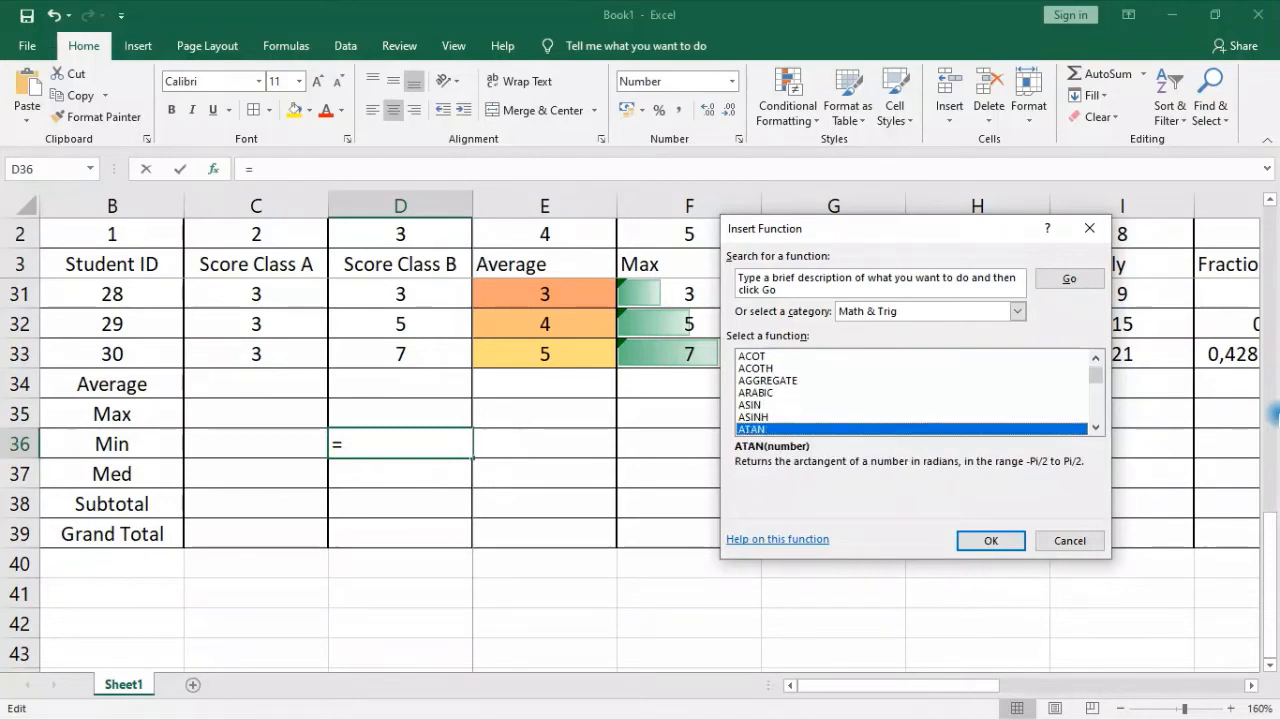
key(Down)
key(Down)
key(Down)
key(Down)
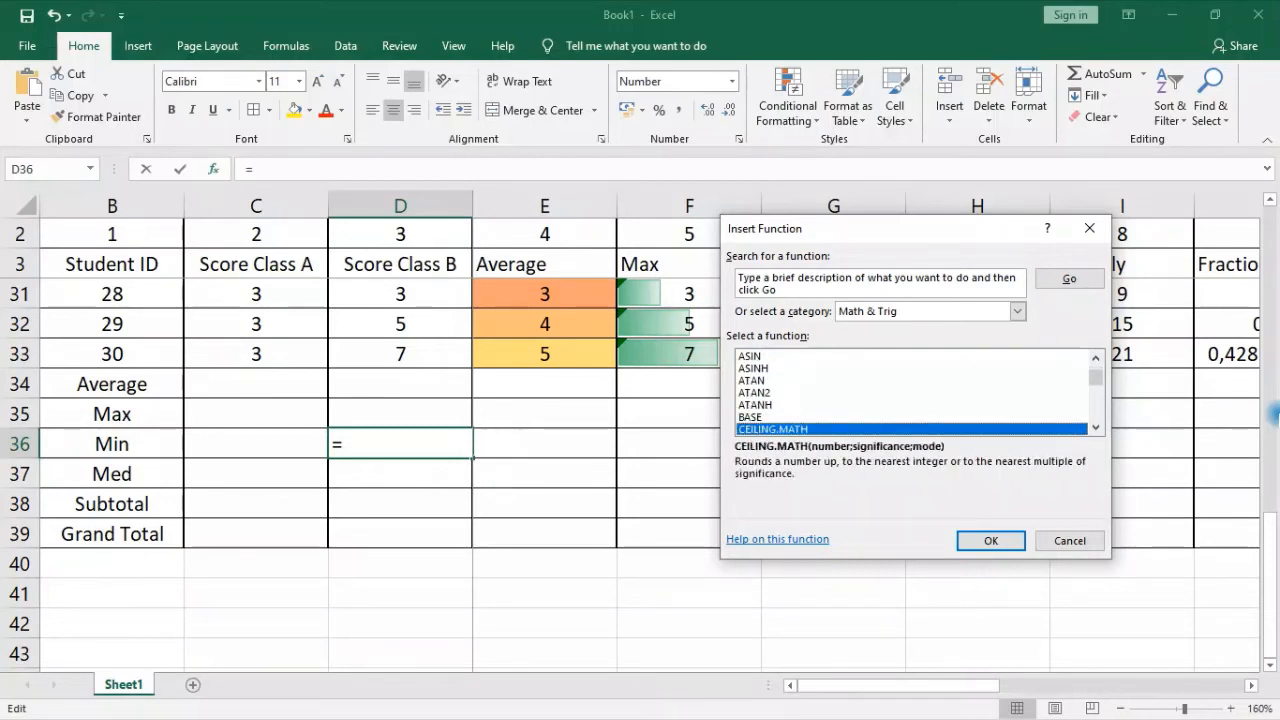
key(Down)
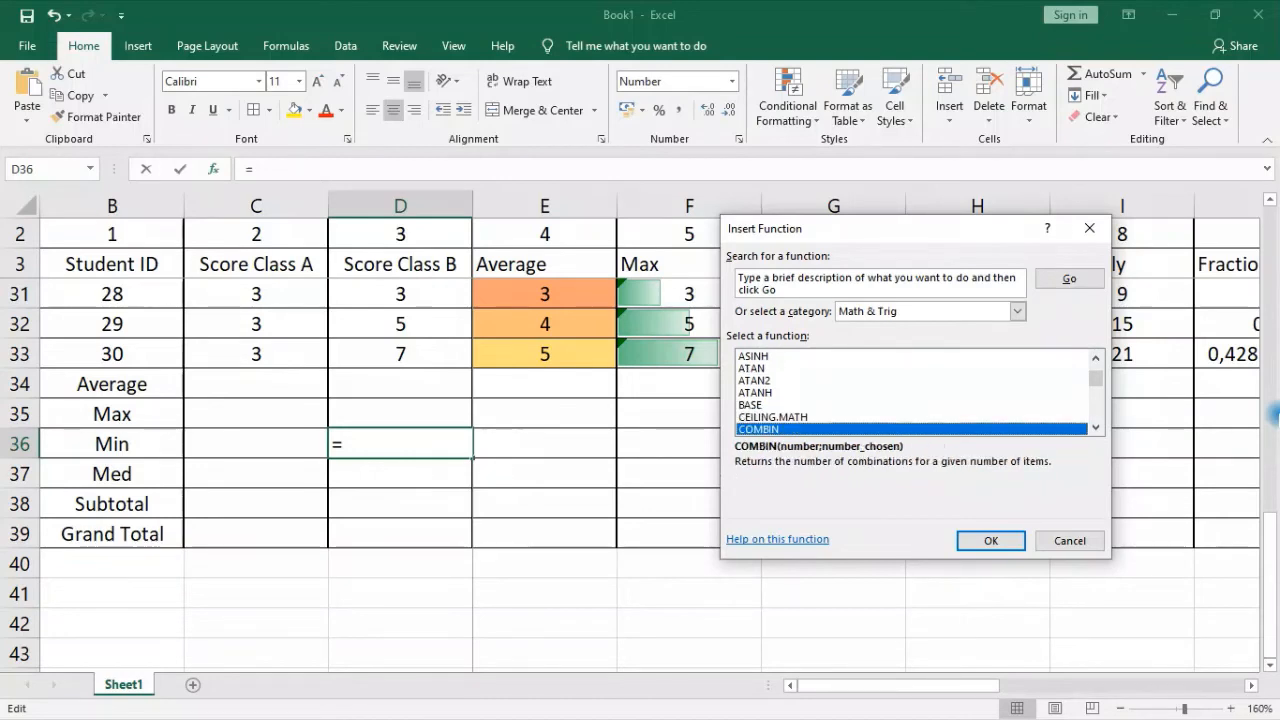
key(Down)
key(Down)
key(Down)
key(Down)
key(Down)
key(Down)
key(Down)
key(Down)
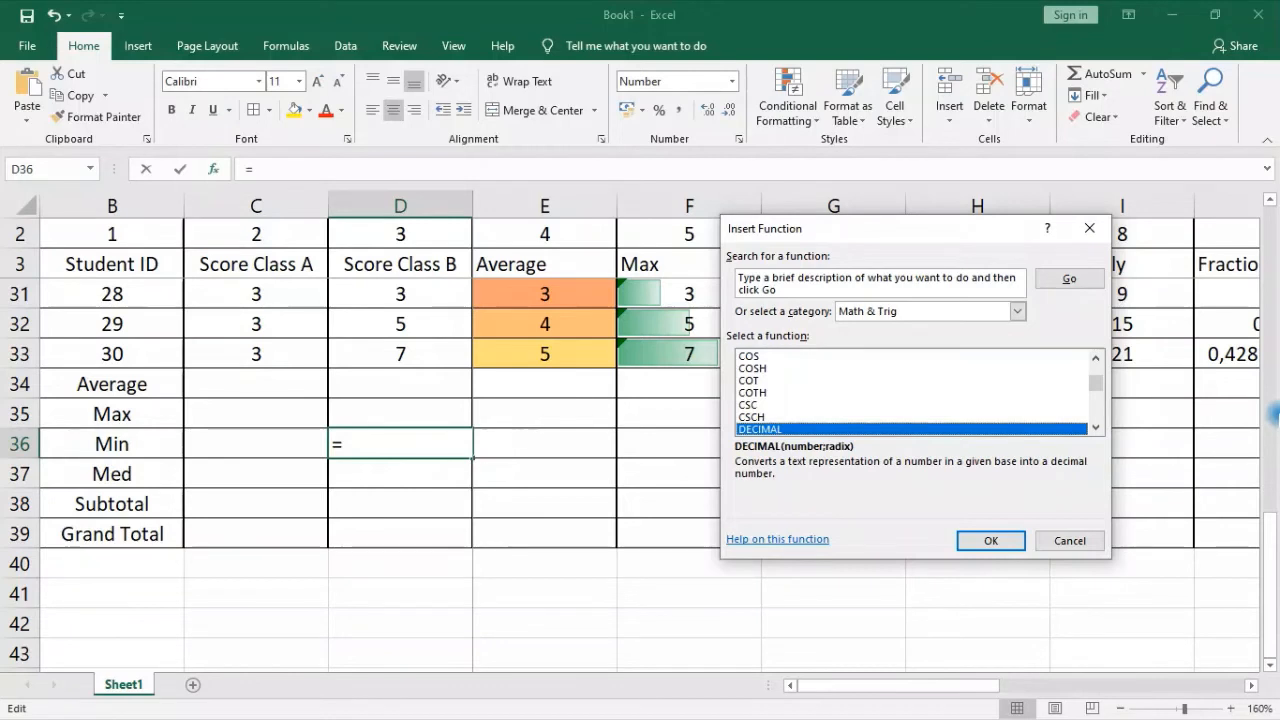
key(Down)
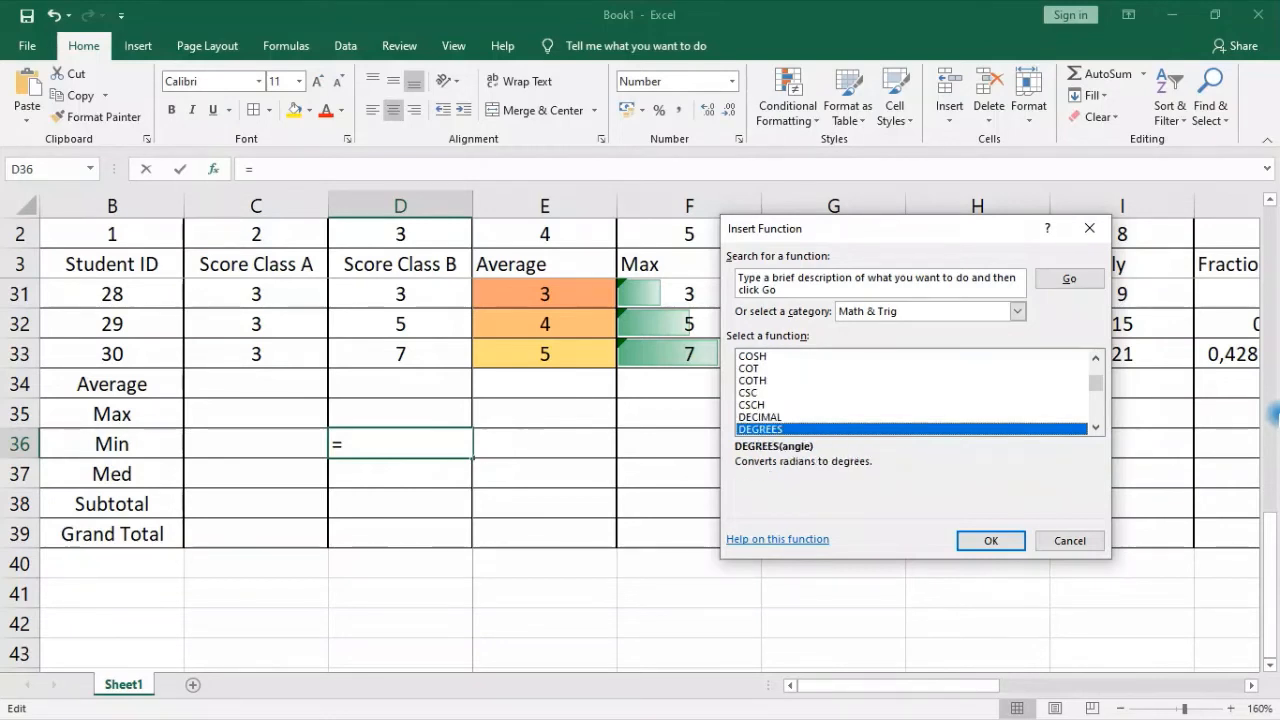
key(Down)
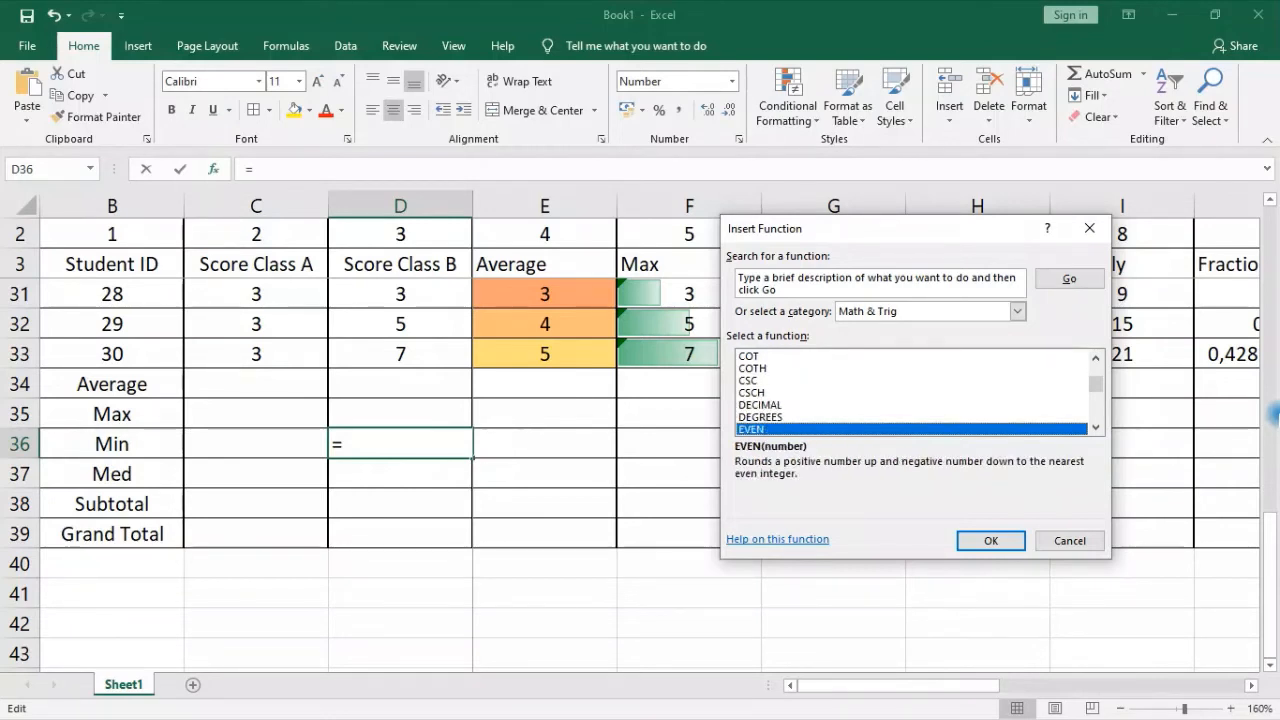
key(Down)
key(Down)
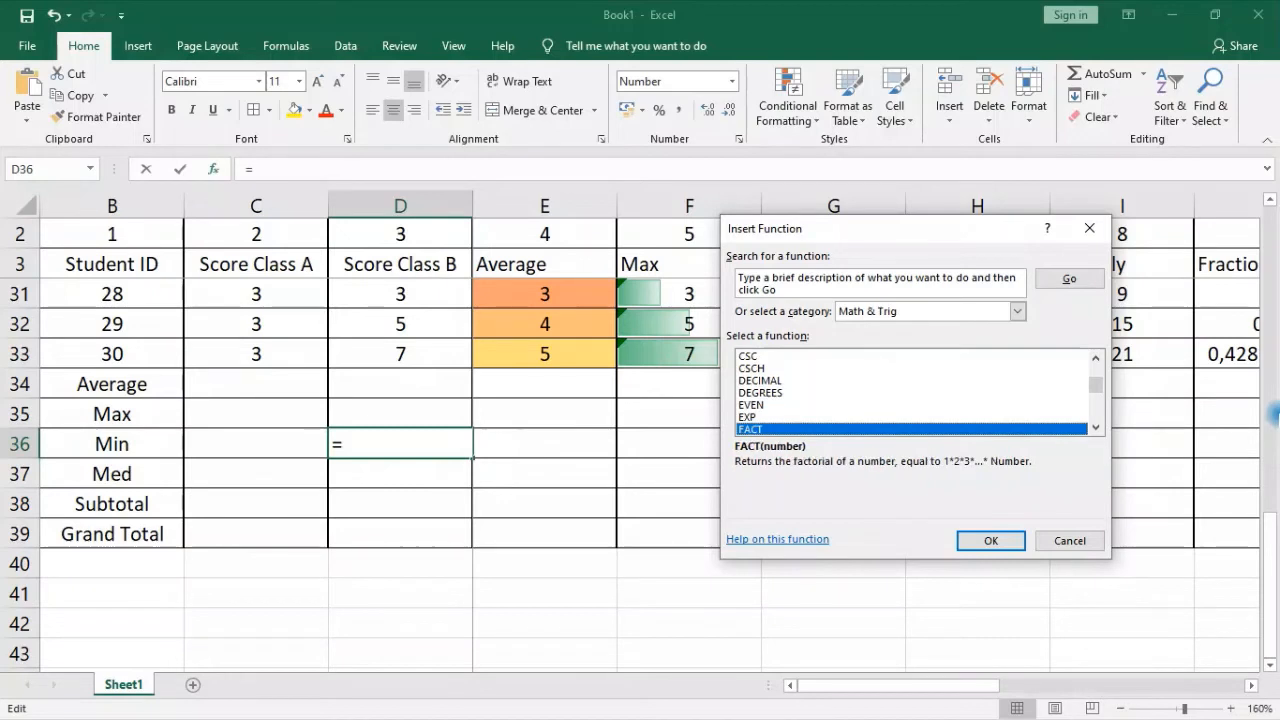
key(Down)
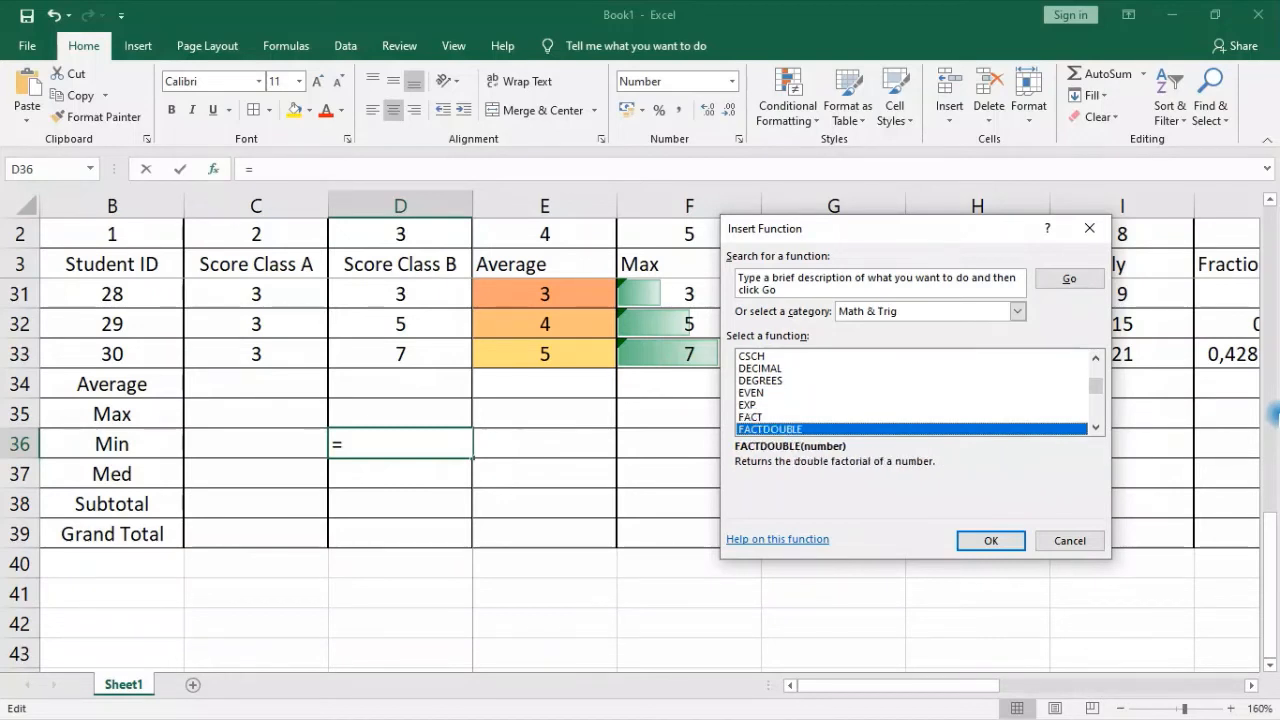
key(Down)
key(Down)
key(Down)
key(Down)
key(Down)
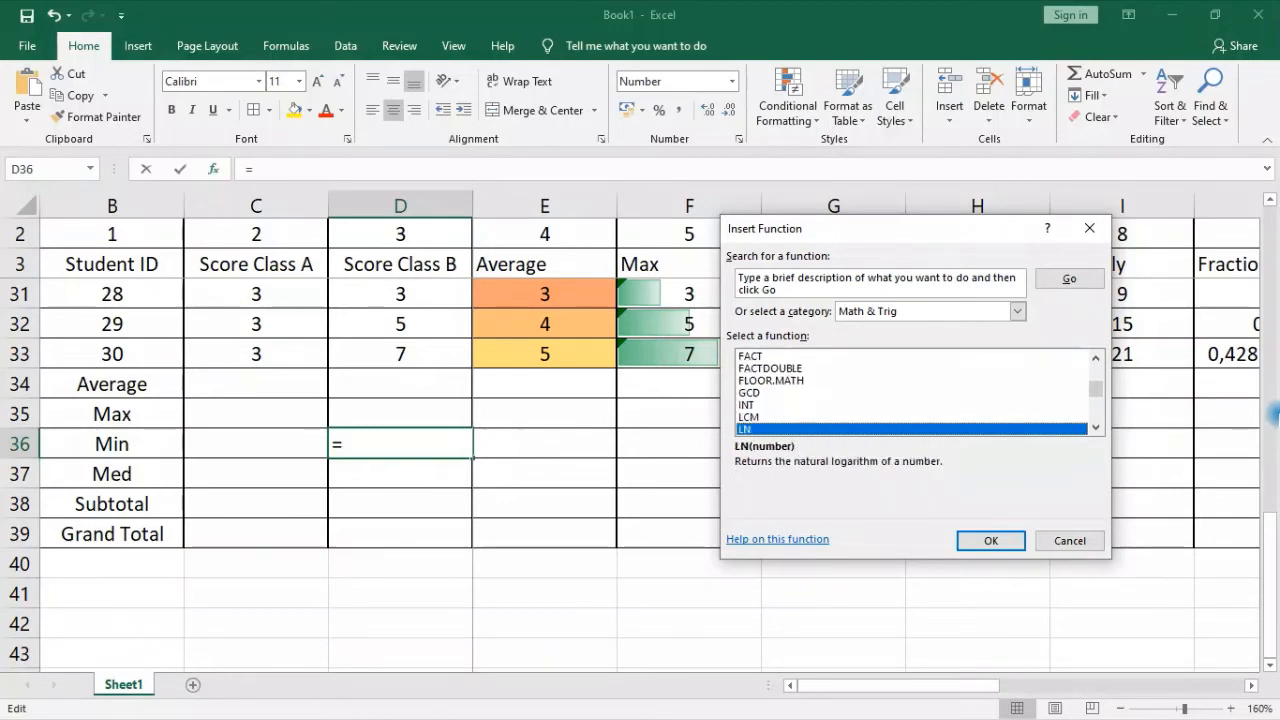
key(Down)
key(Down)
key(Down)
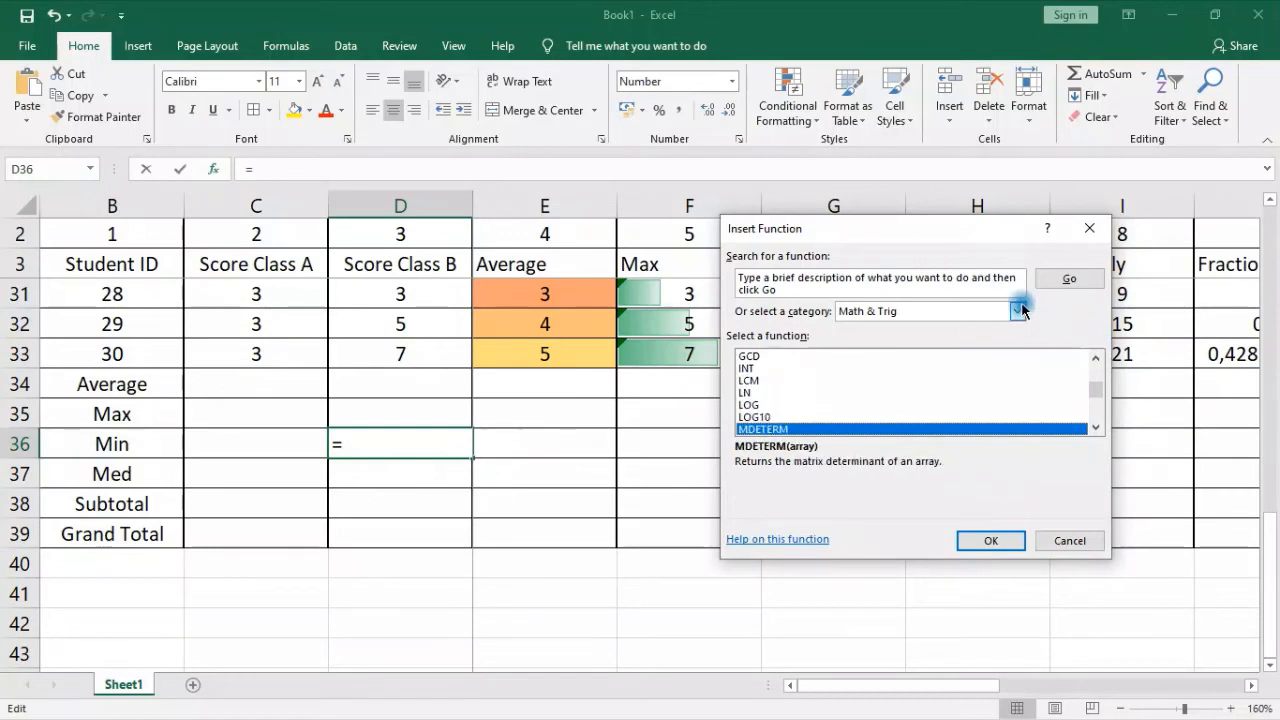
Browse the functions in the Statistical category through to Z.TEST, then close the Insert Function dialog without inserting one
click(1018, 311)
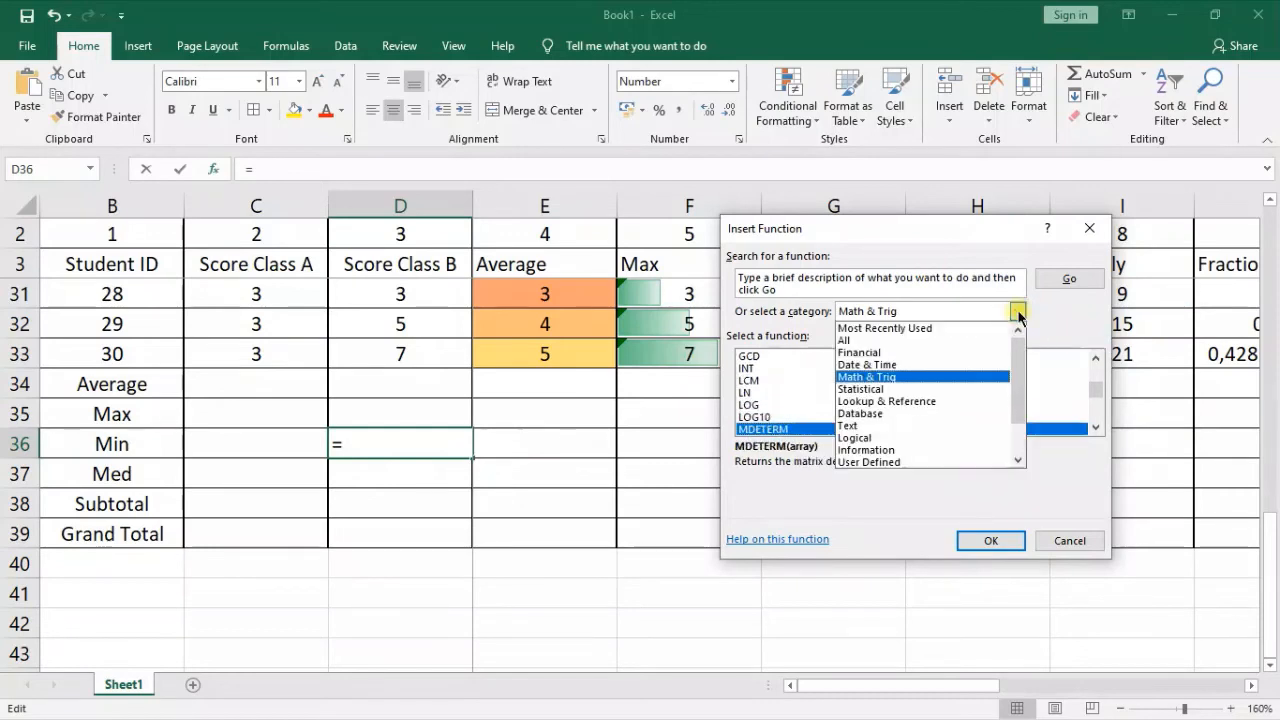
click(852, 390)
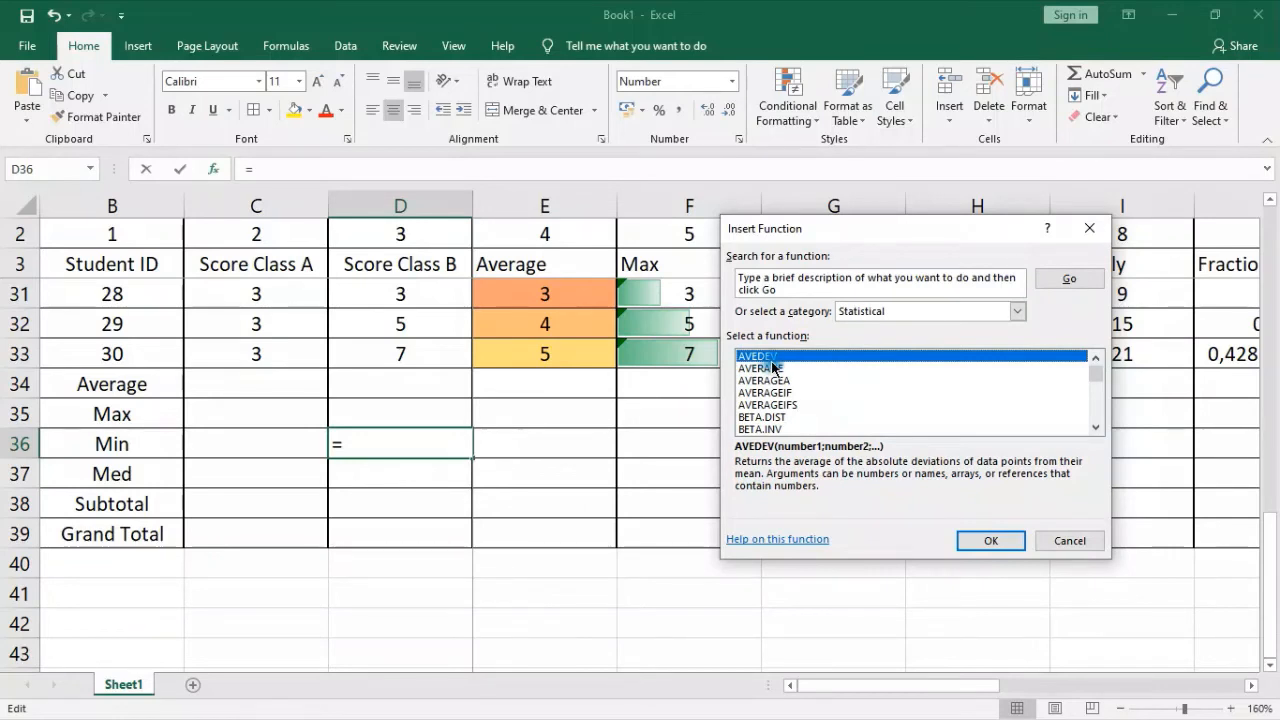
key(Down)
key(Down)
key(Down)
key(Down)
key(Down)
key(Down)
key(Down)
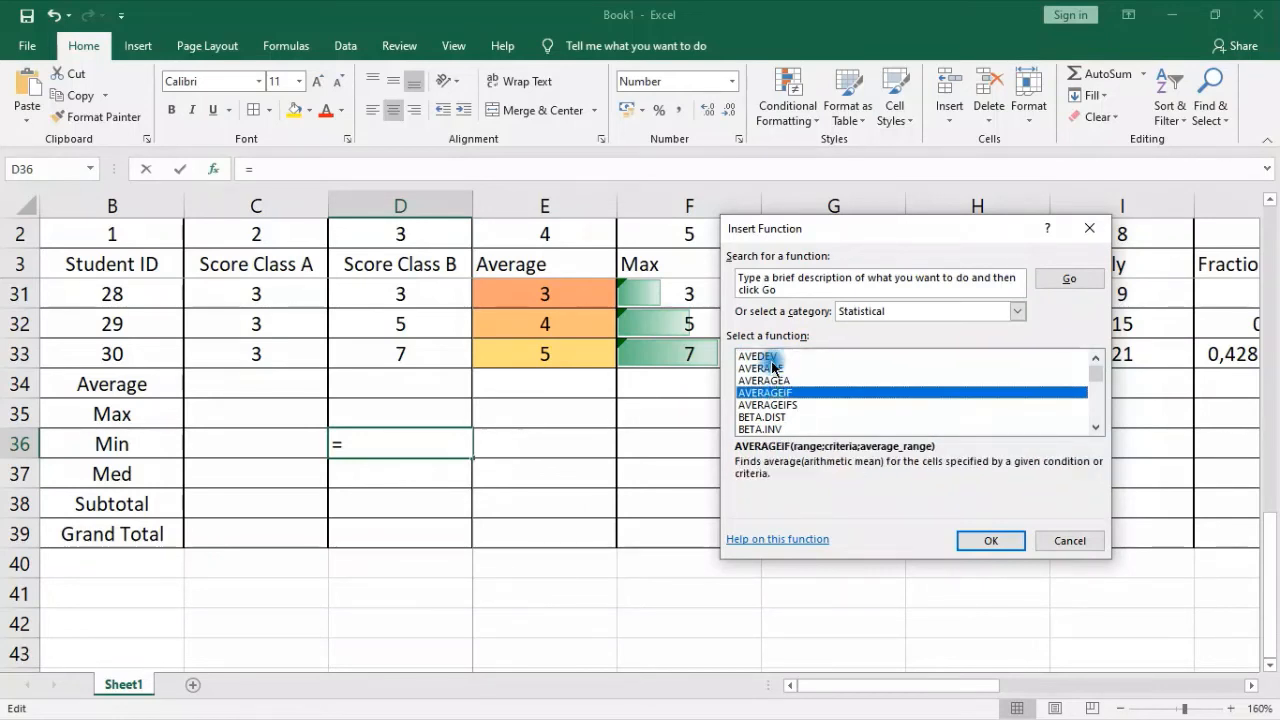
key(Down)
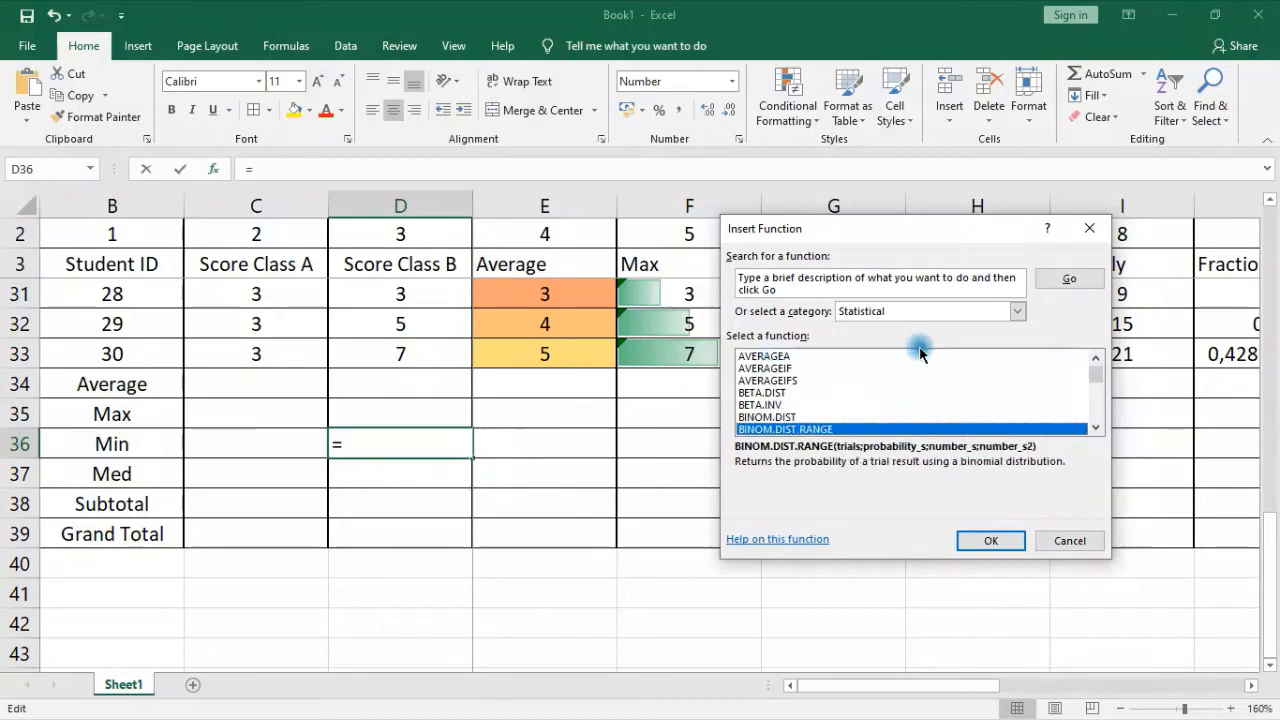
scroll(918, 393, down, 6)
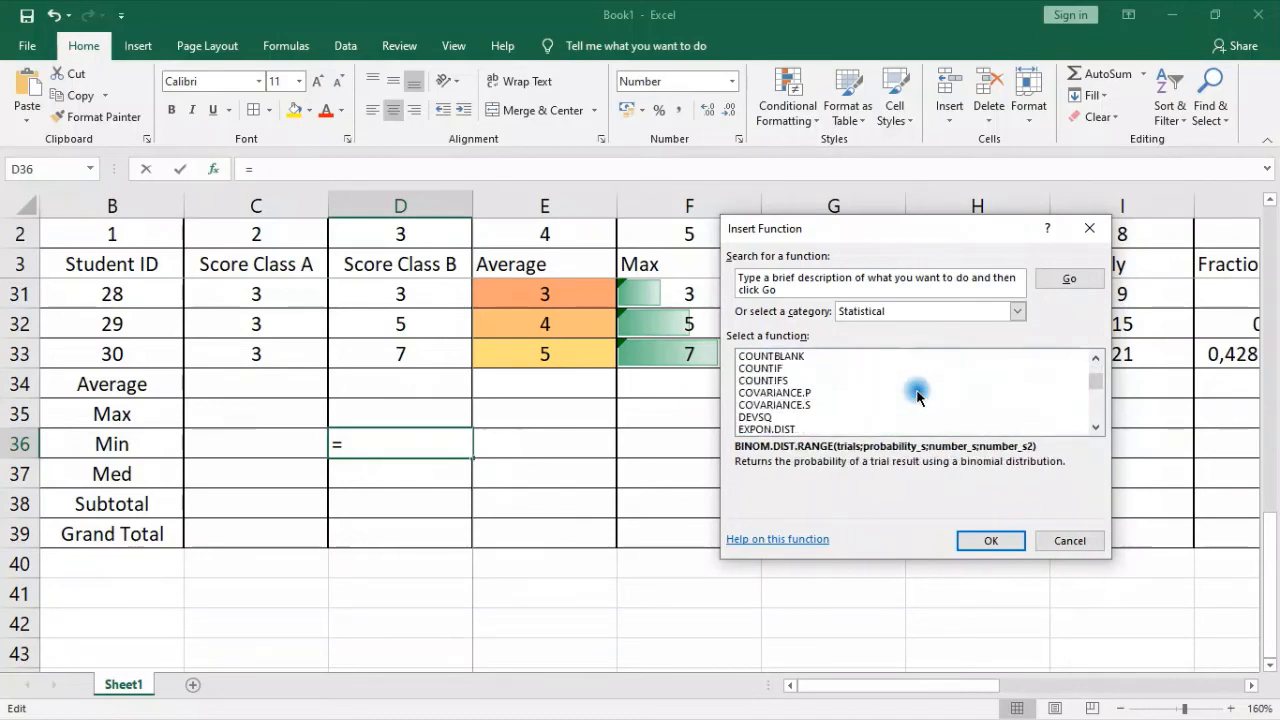
scroll(768, 396, down, 12)
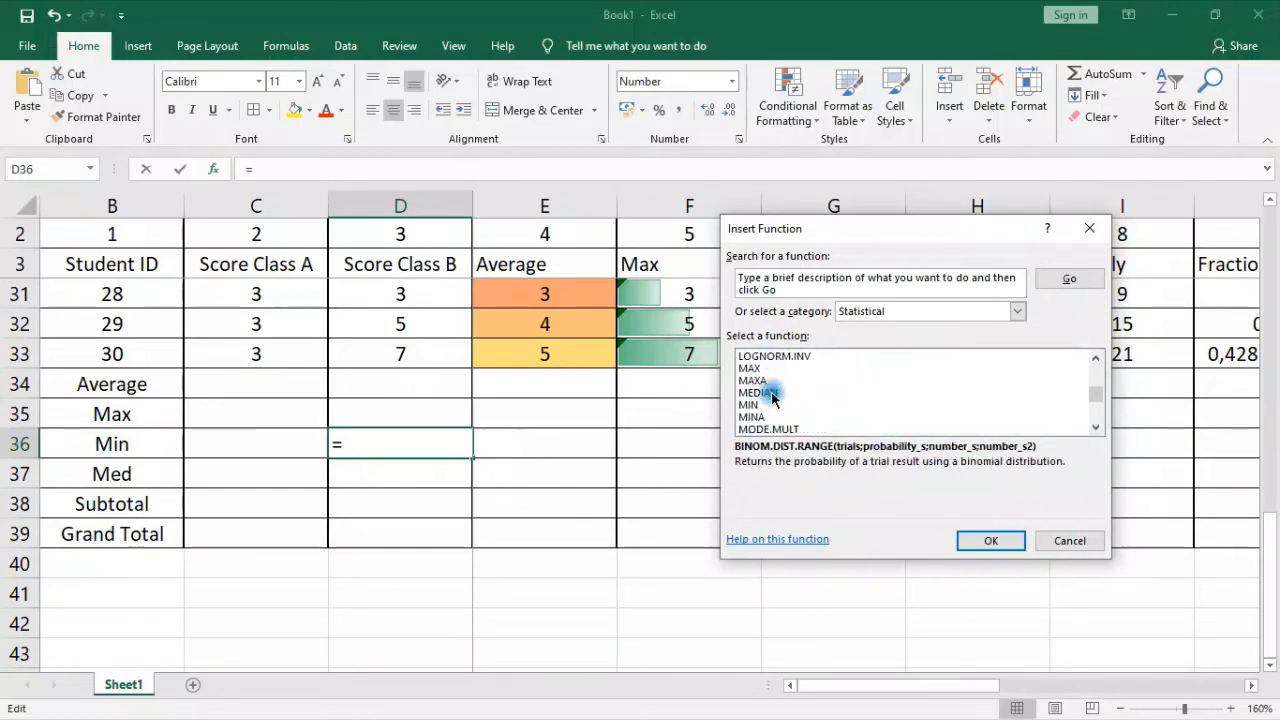
scroll(772, 397, down, 6)
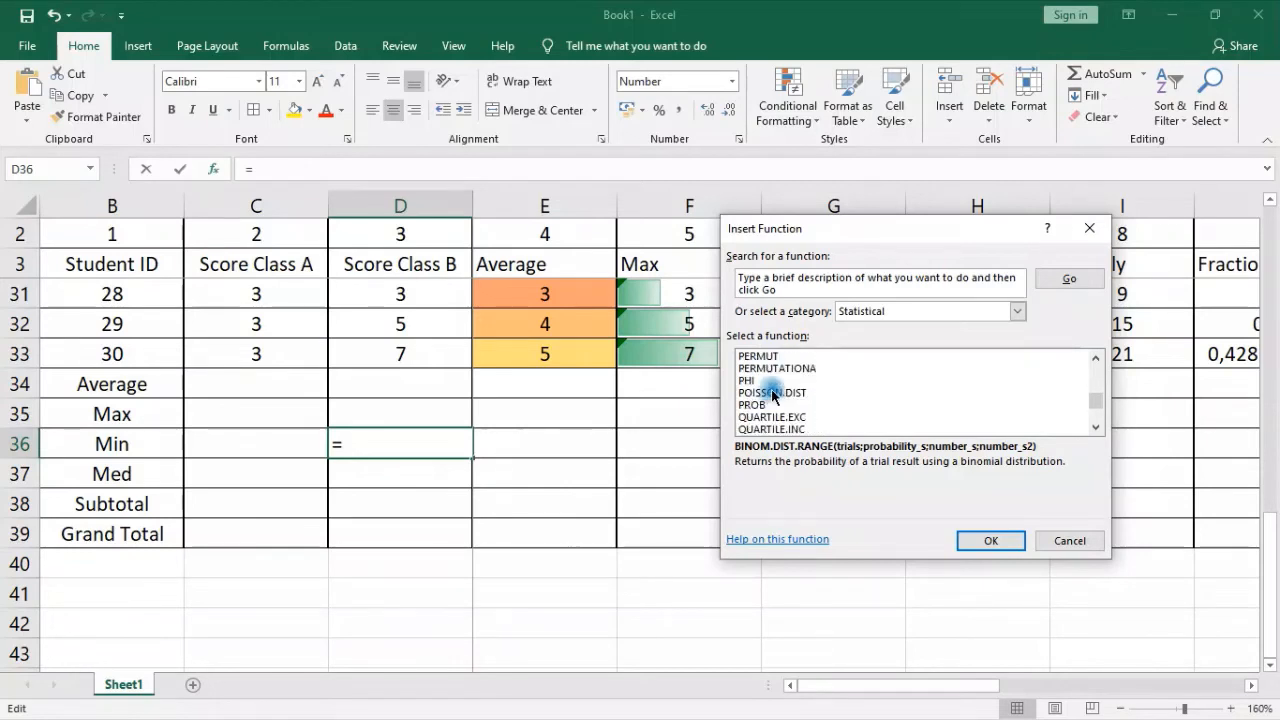
scroll(772, 396, down, 9)
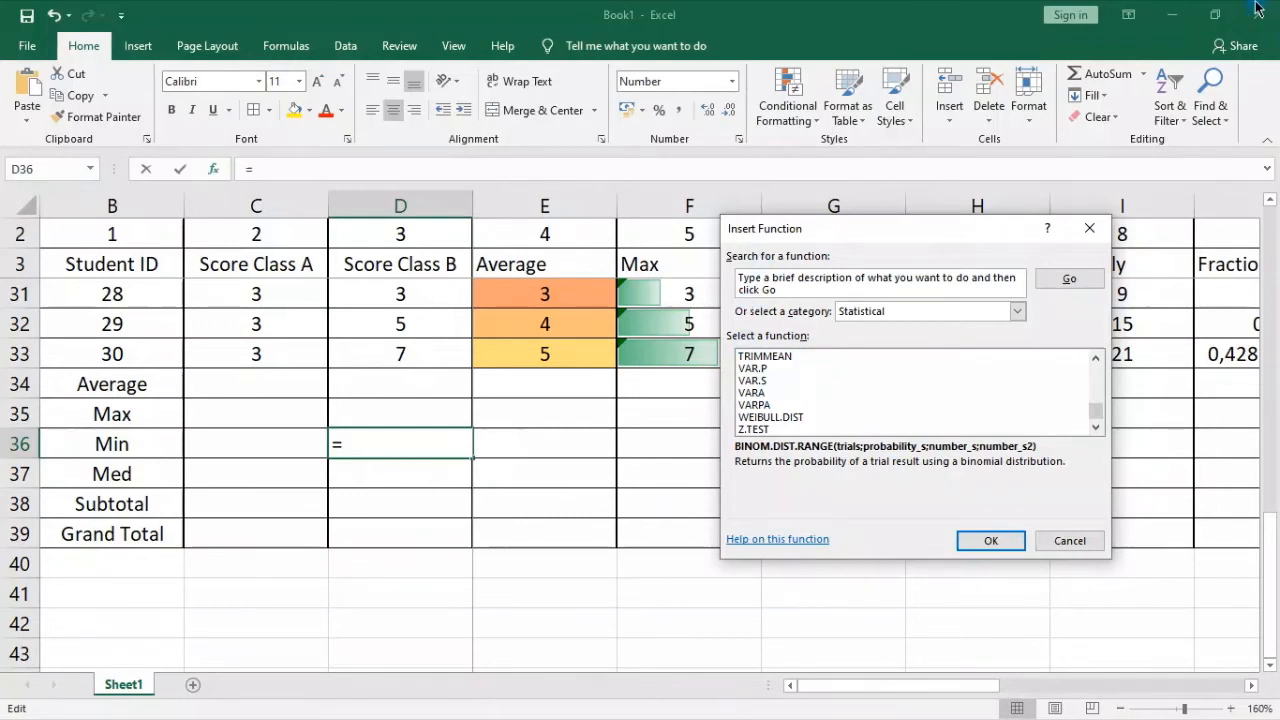
click(1066, 540)
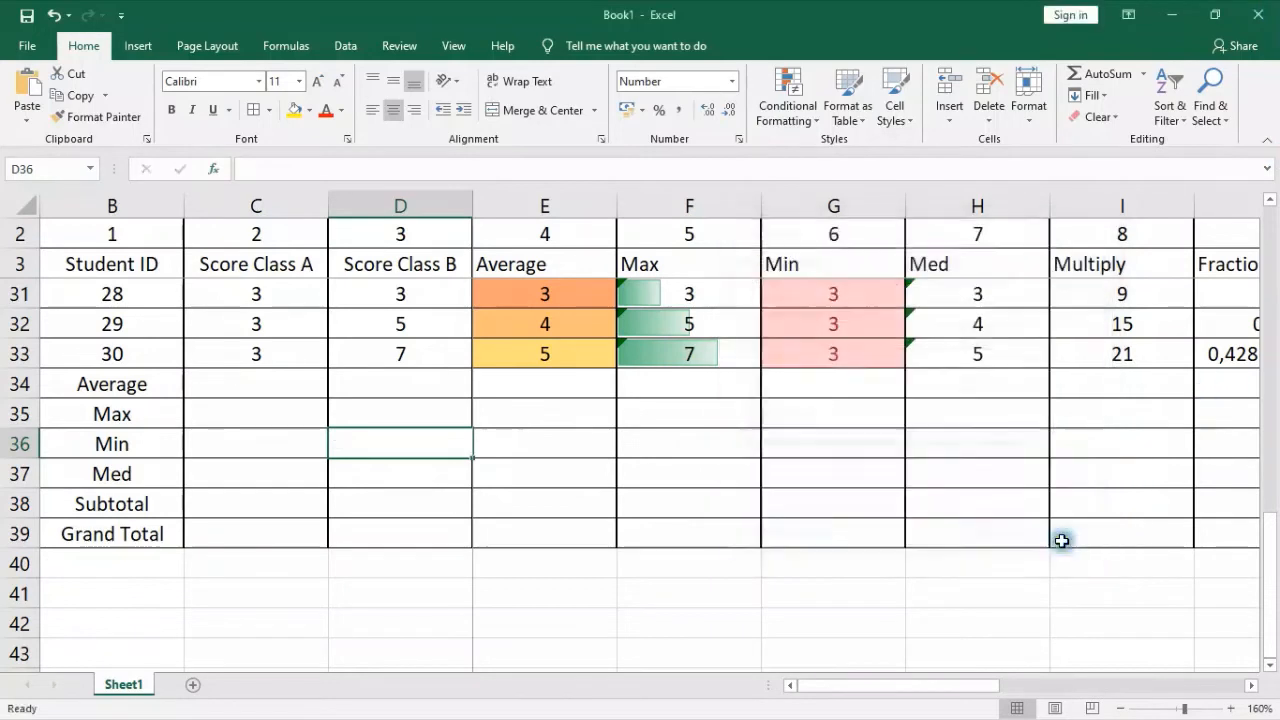
Review the student scores in rows 4 to 33 and the Average to Grand Total summary rows below them
click(578, 457)
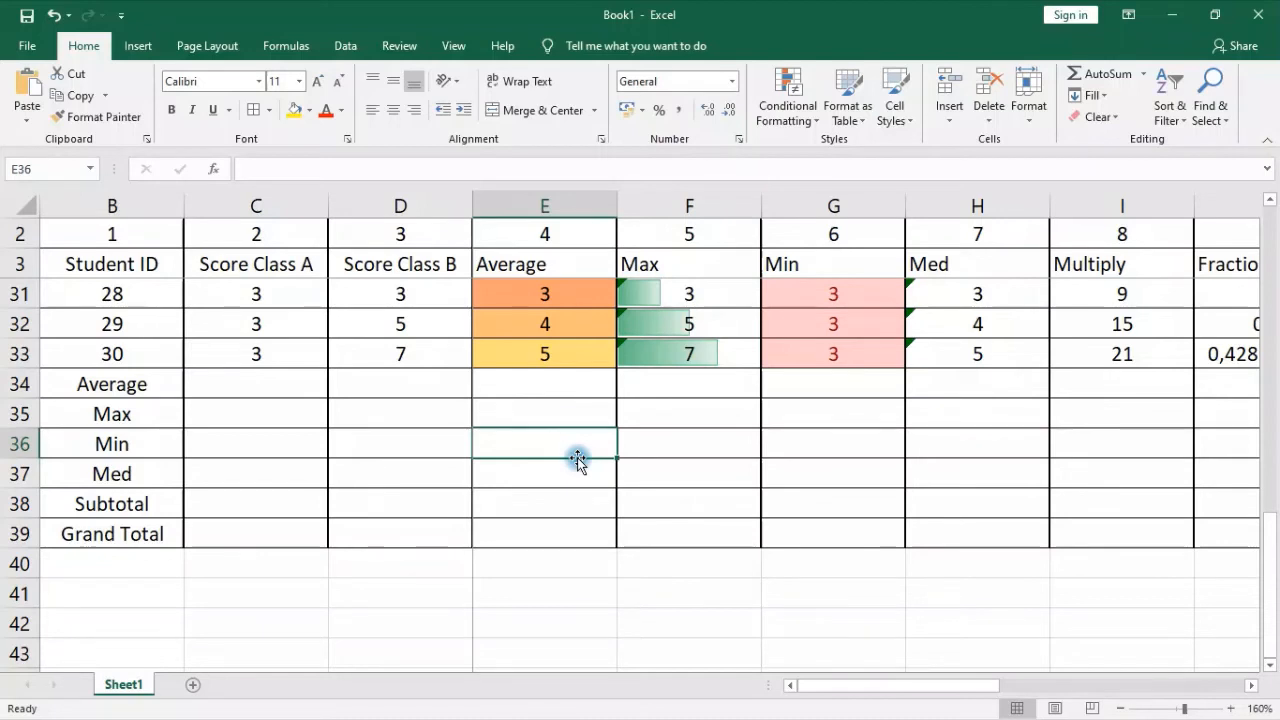
click(261, 384)
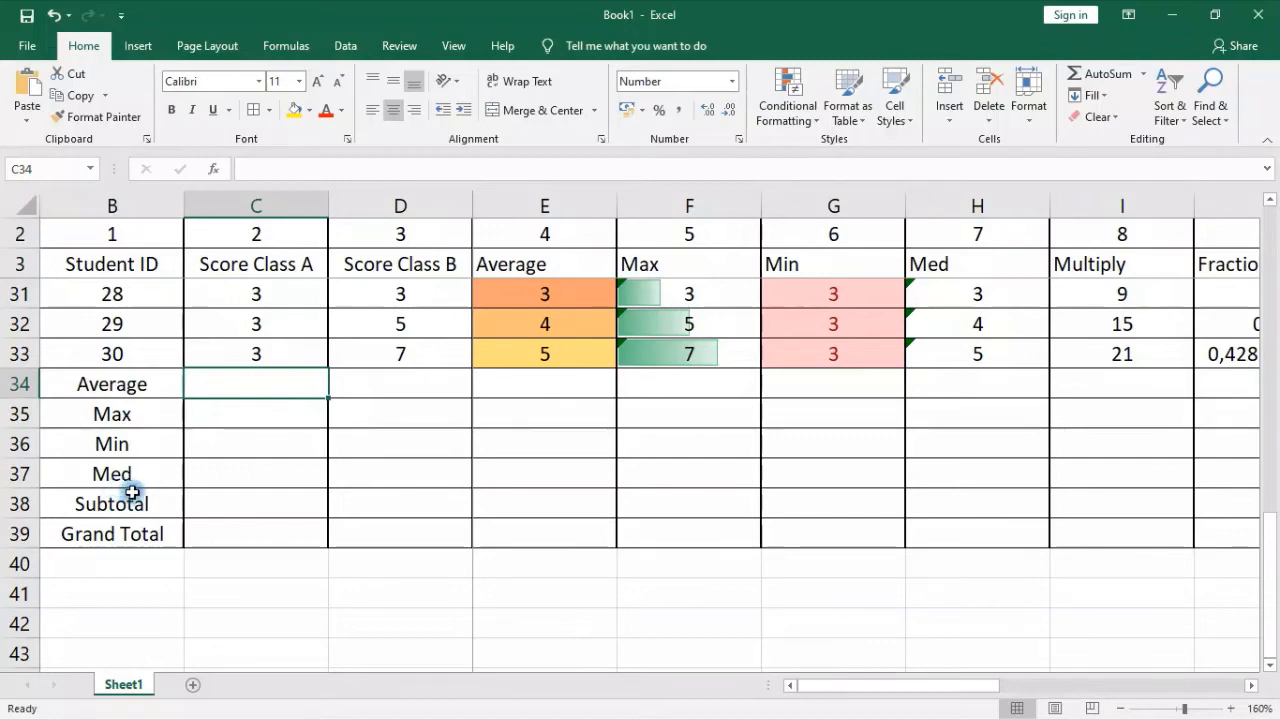
scroll(1017, 521, up, 1)
scroll(1017, 521, up, 9)
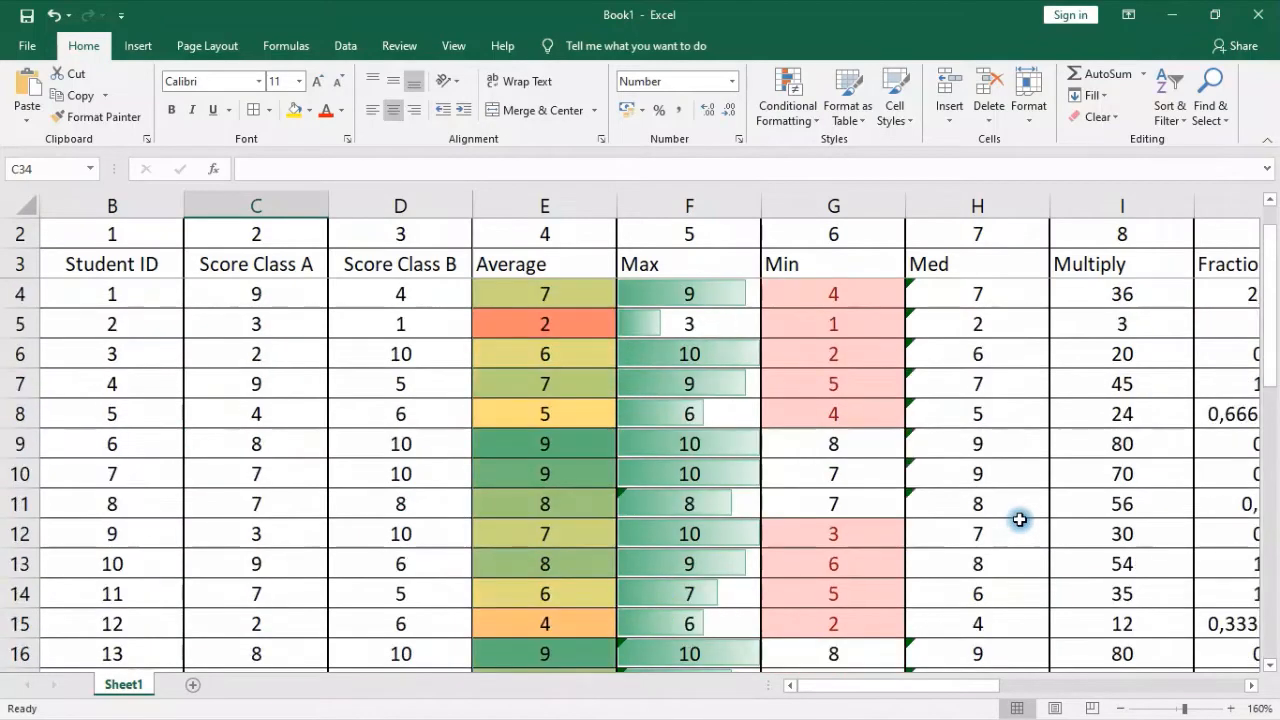
drag(901, 690, 884, 688)
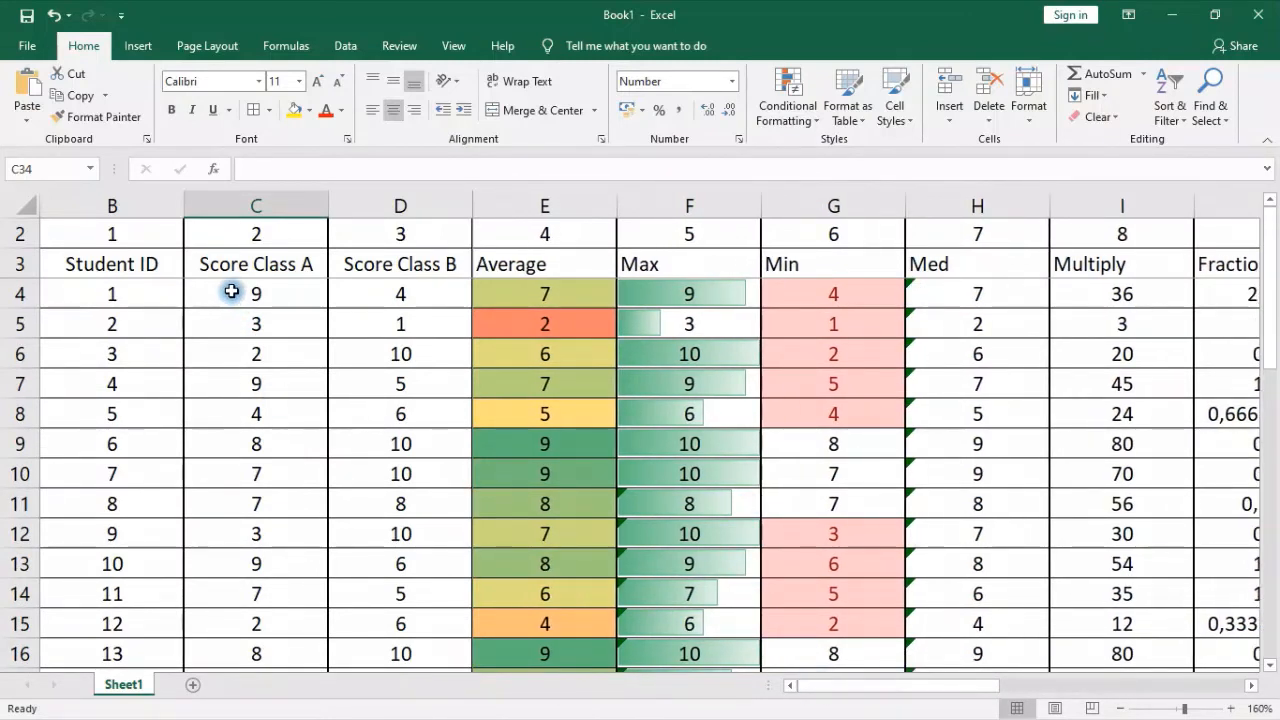
scroll(396, 425, down, 9)
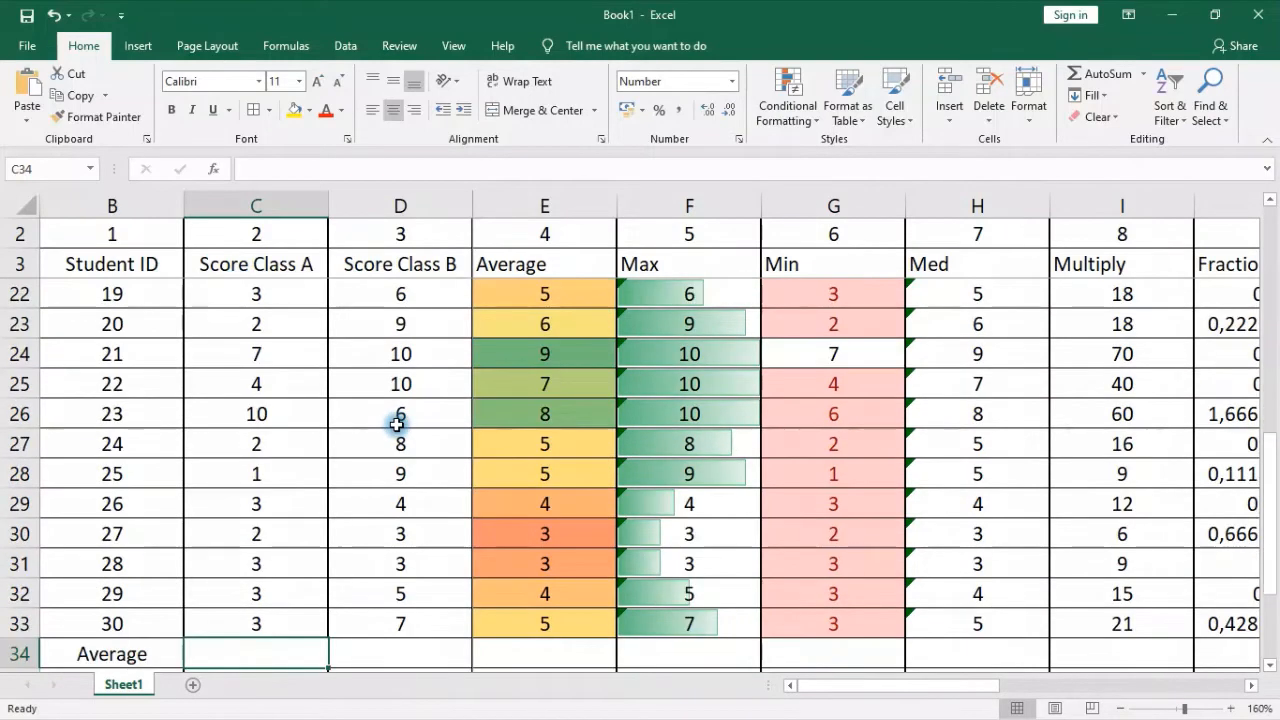
scroll(396, 425, up, 3)
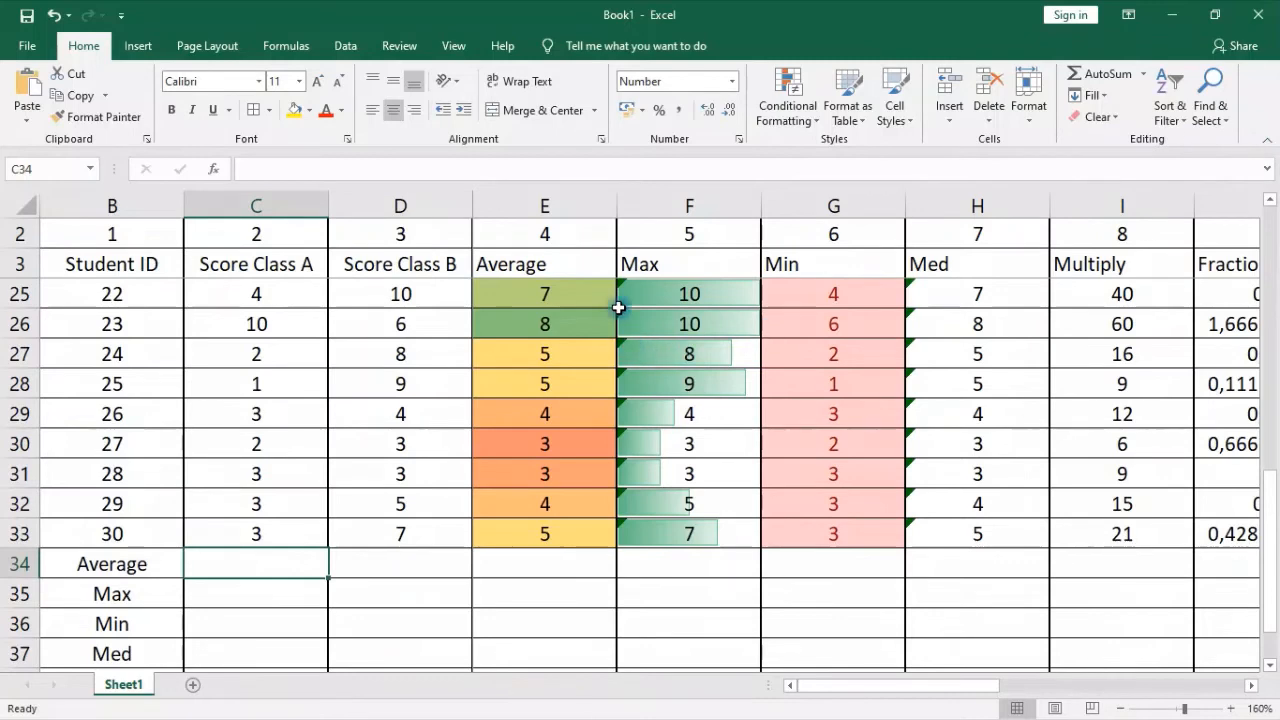
click(263, 292)
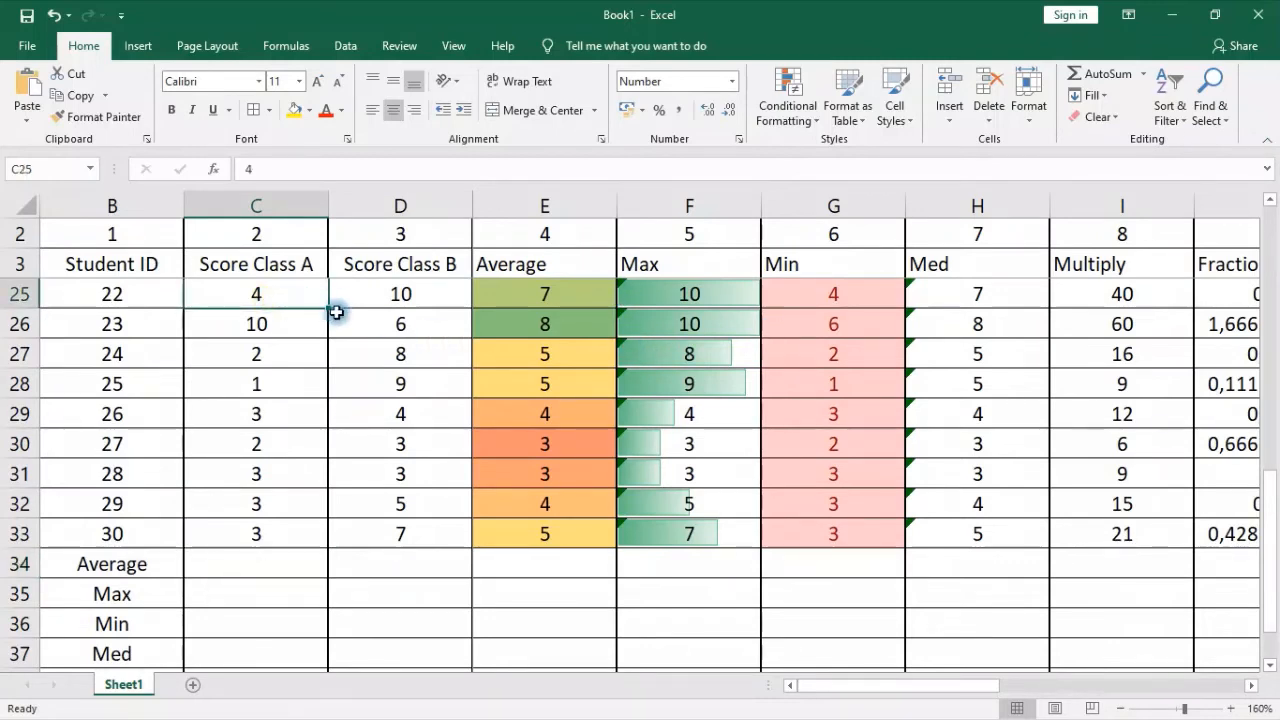
click(247, 565)
scroll(257, 568, down, 1)
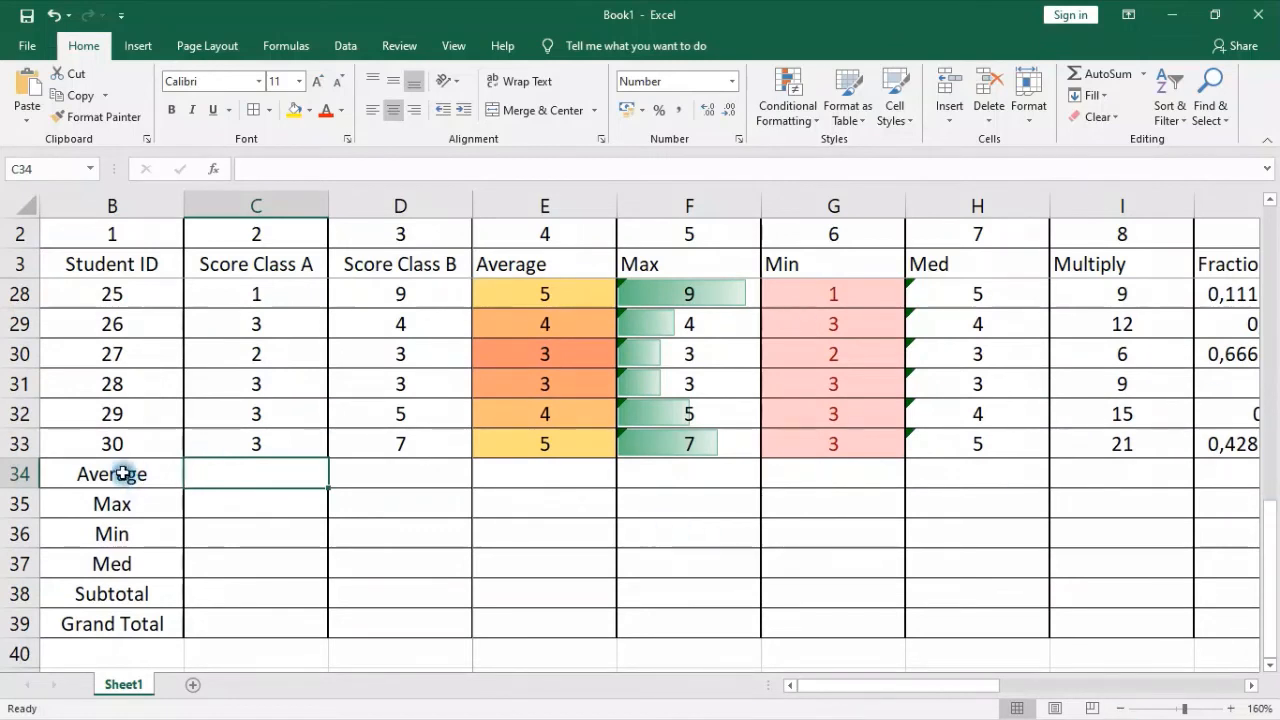
drag(128, 474, 118, 610)
Enter =AVERAGE(C4:C33) in cell C34 to average the Score Class A column
click(222, 467)
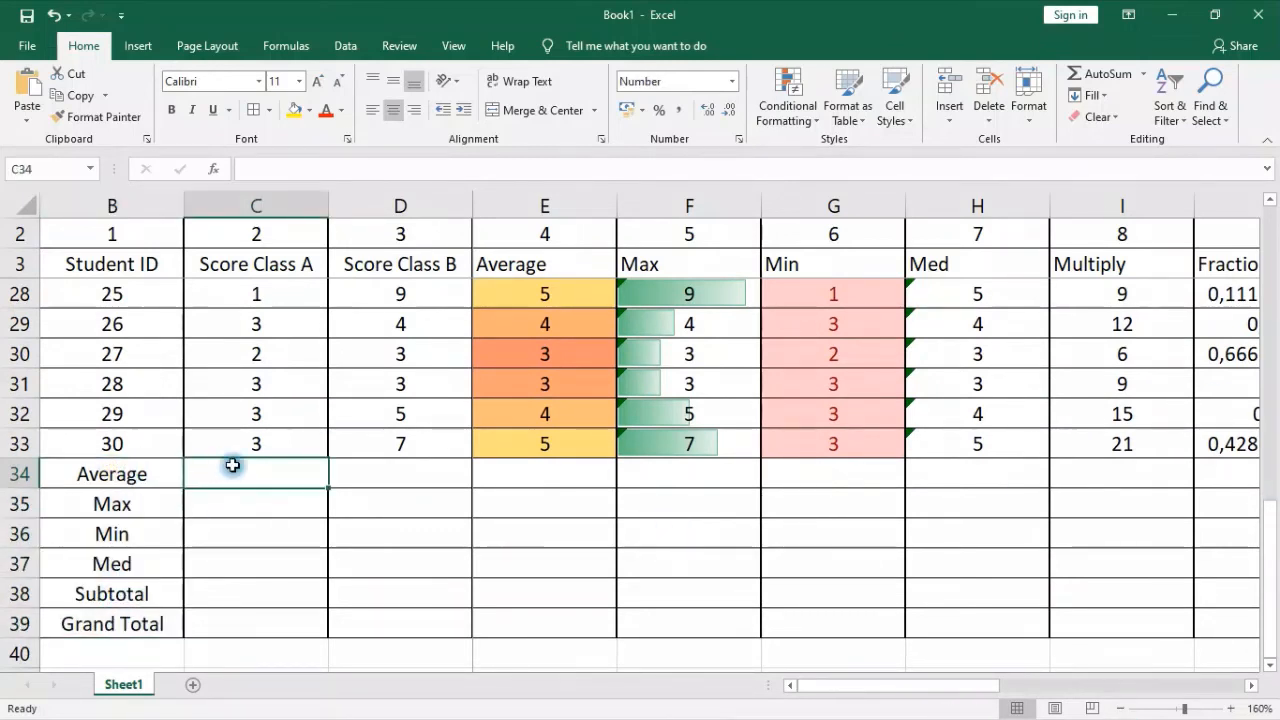
text(=)
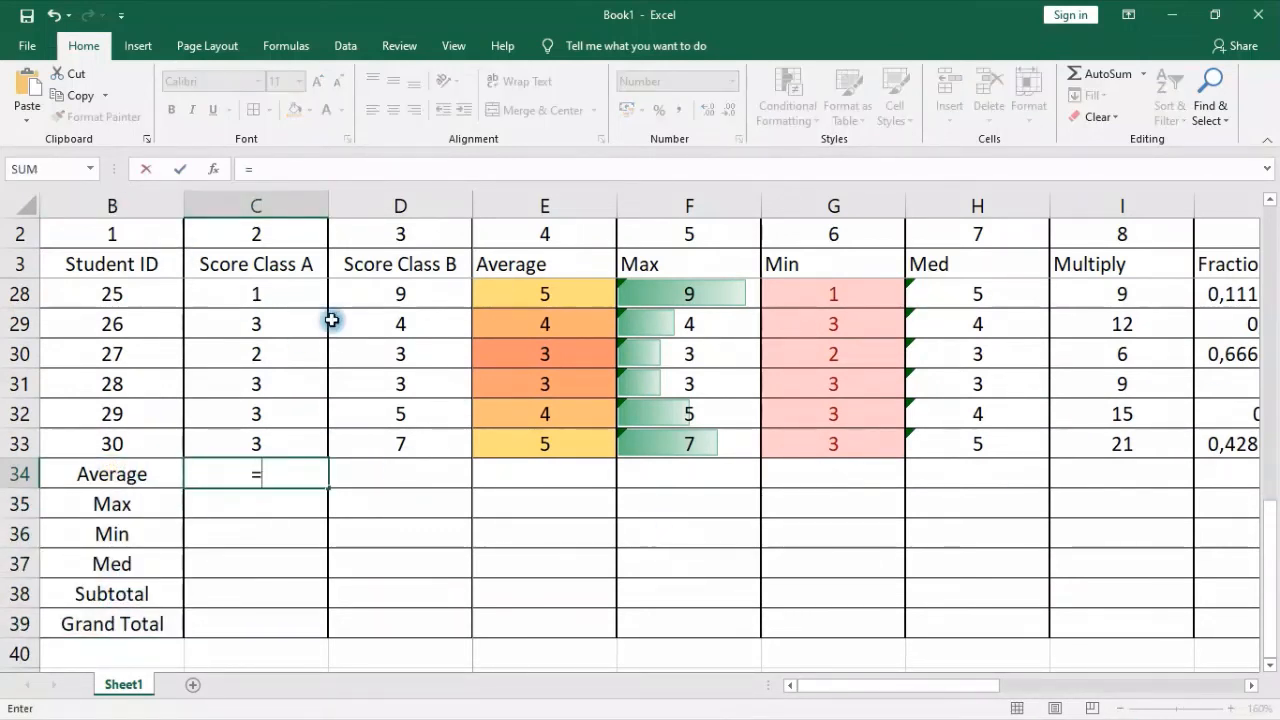
text(ave)
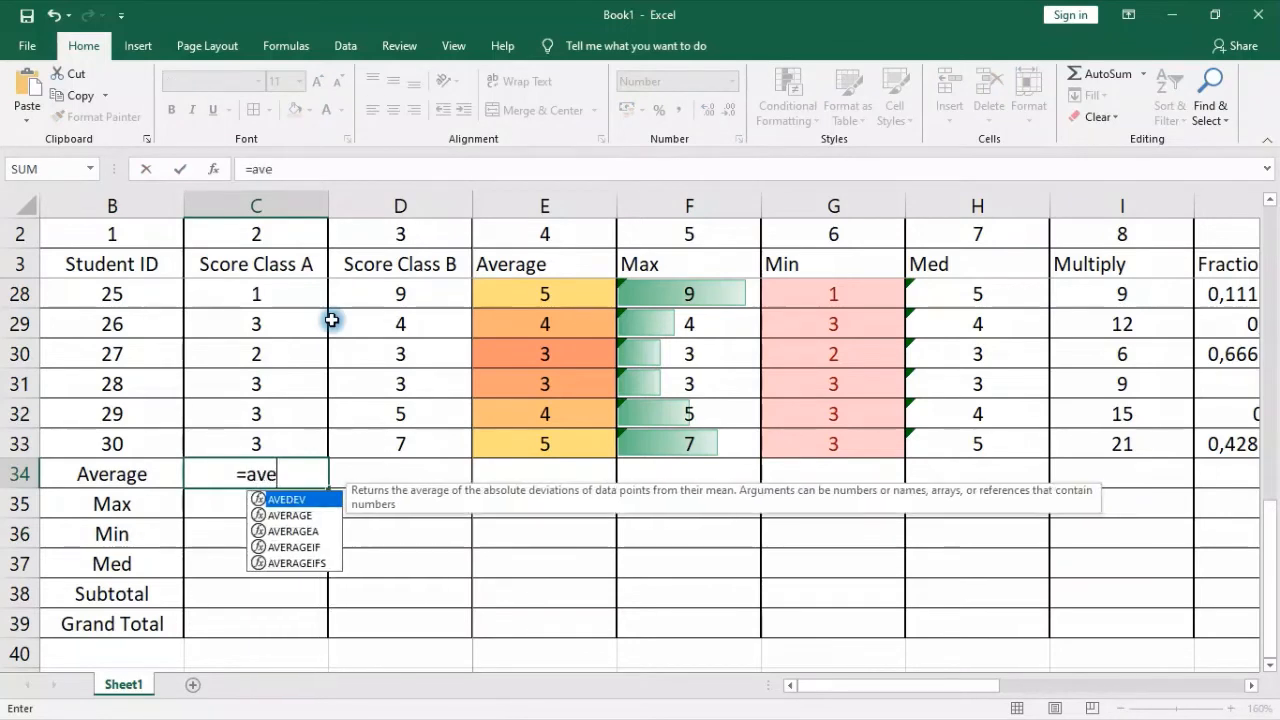
click(284, 515)
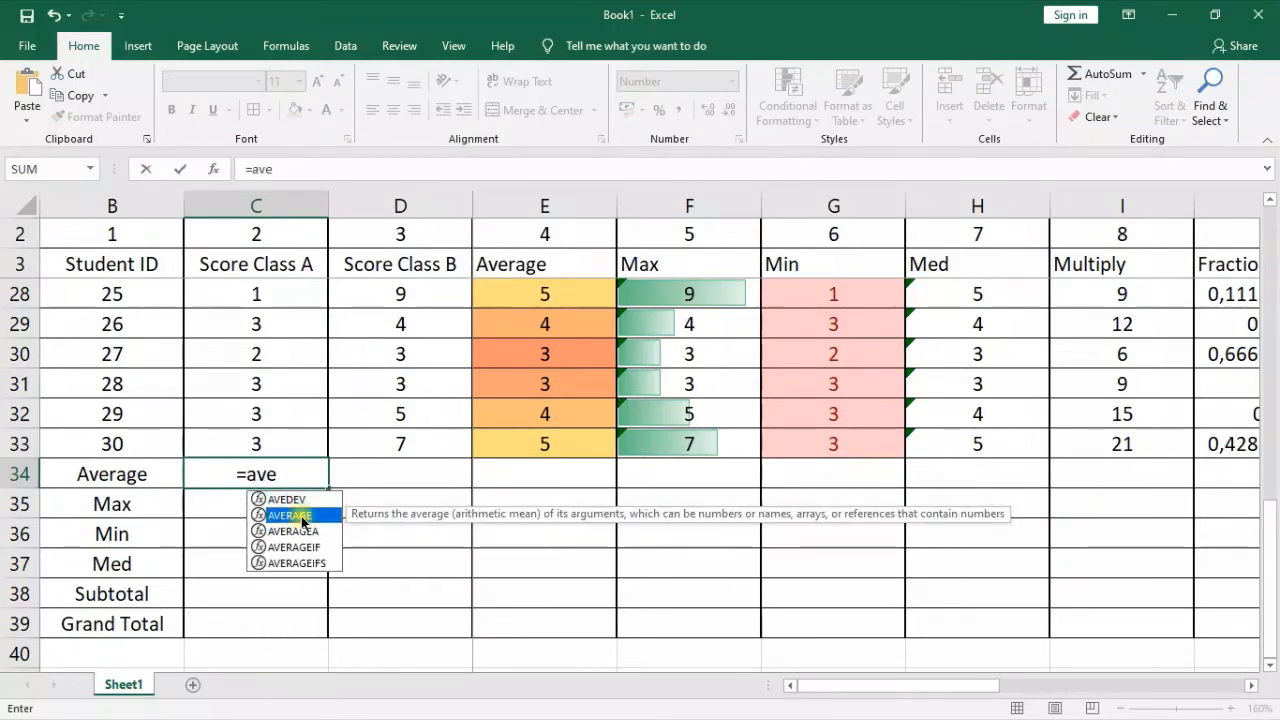
double_click(303, 521)
scroll(257, 423, up, 8)
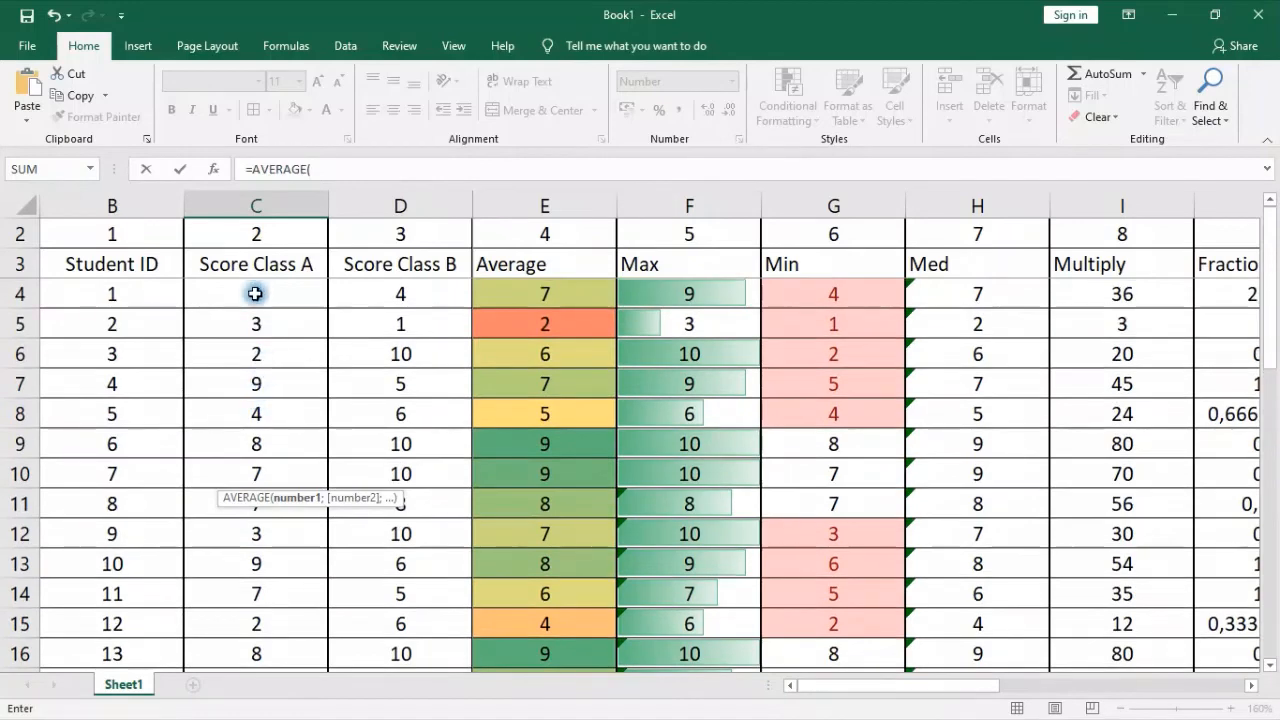
drag(268, 289, 263, 566)
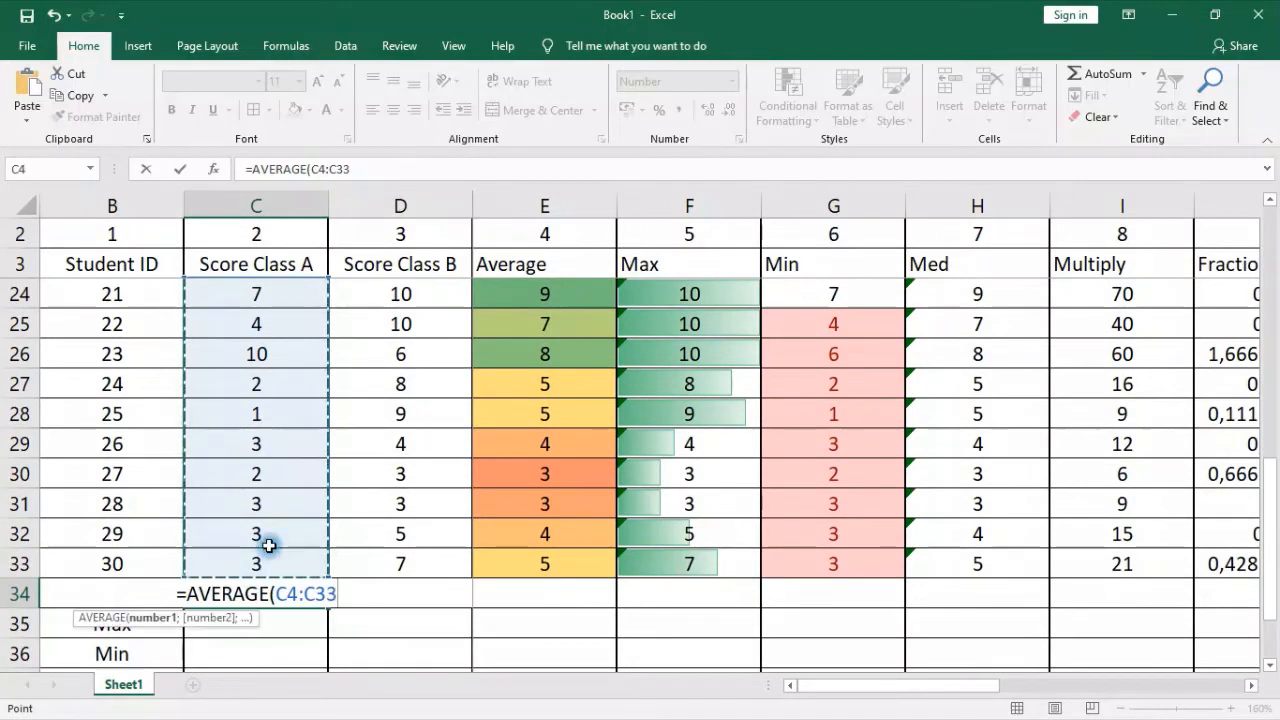
text())
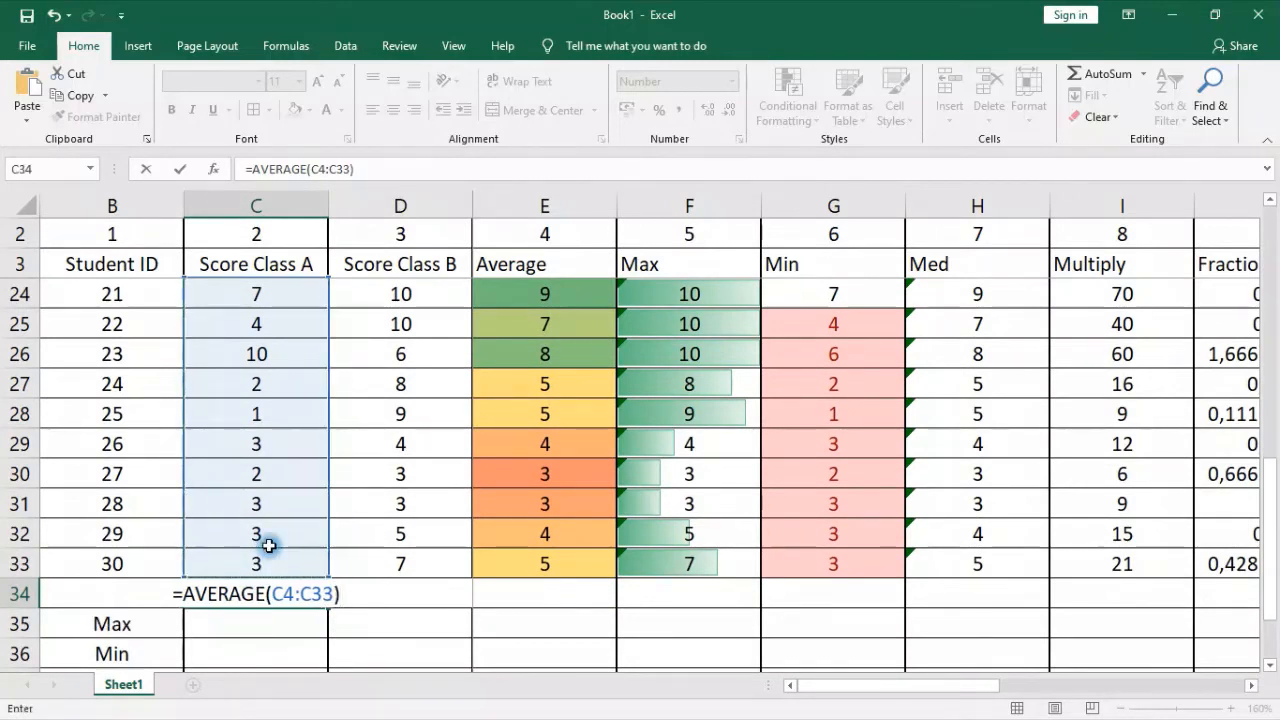
key(Return)
click(245, 596)
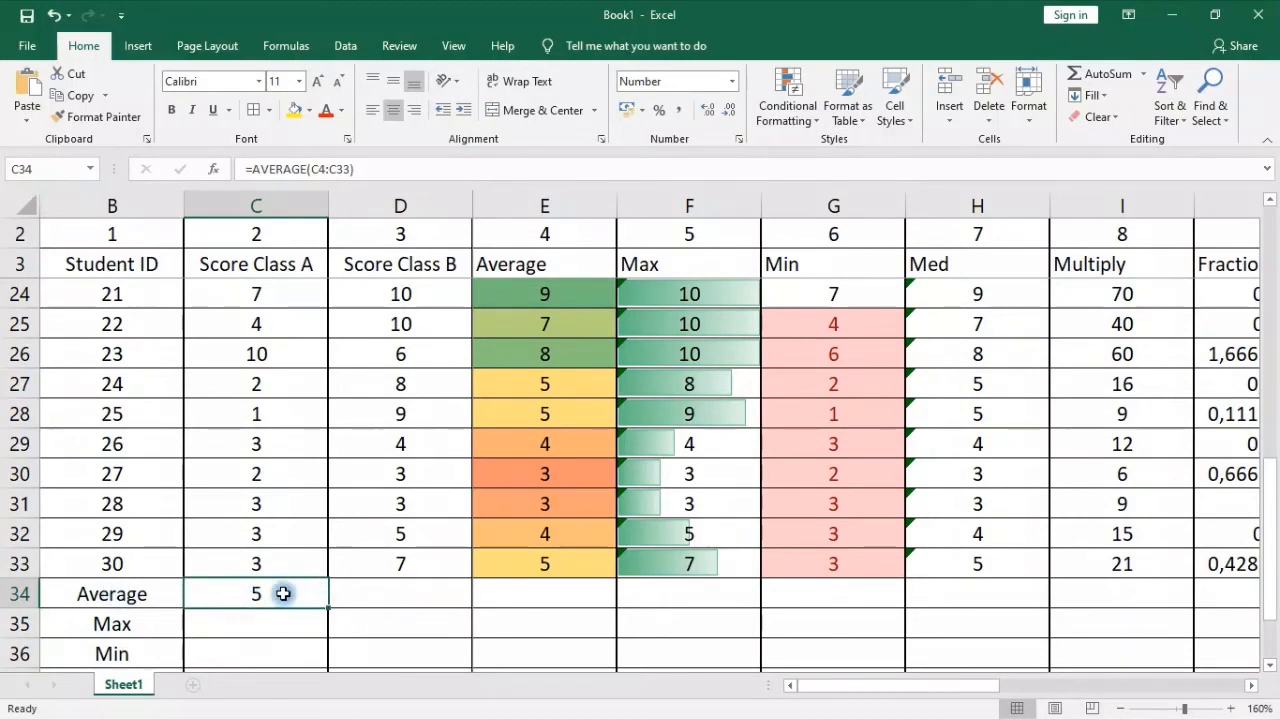
Fill the Average formula from cell C34 across to D34 for the Score Class B column
click(397, 591)
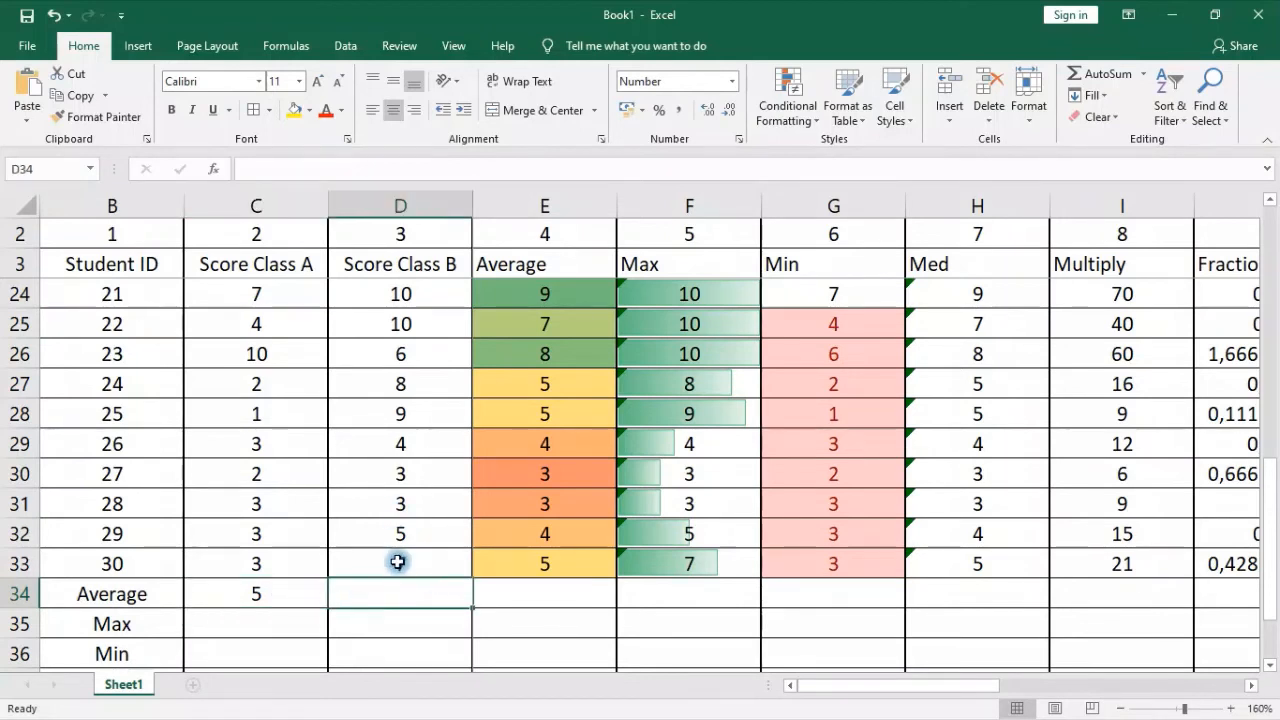
click(247, 594)
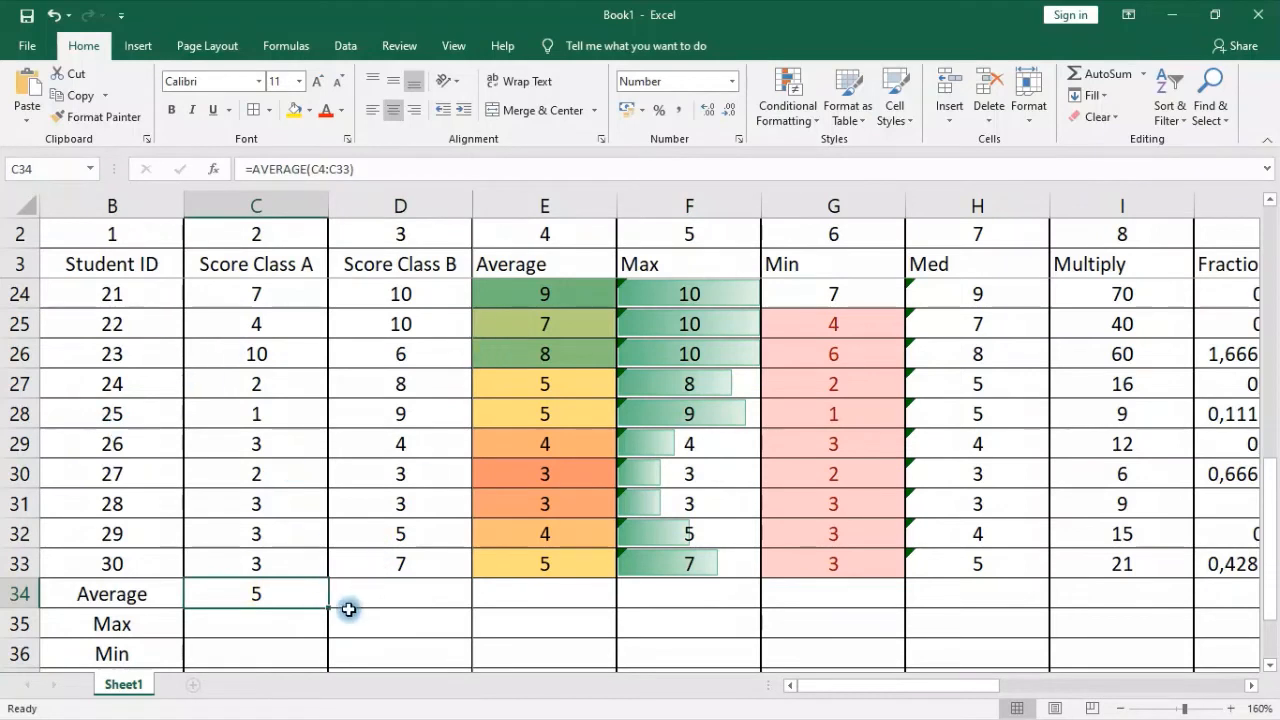
drag(328, 608, 425, 606)
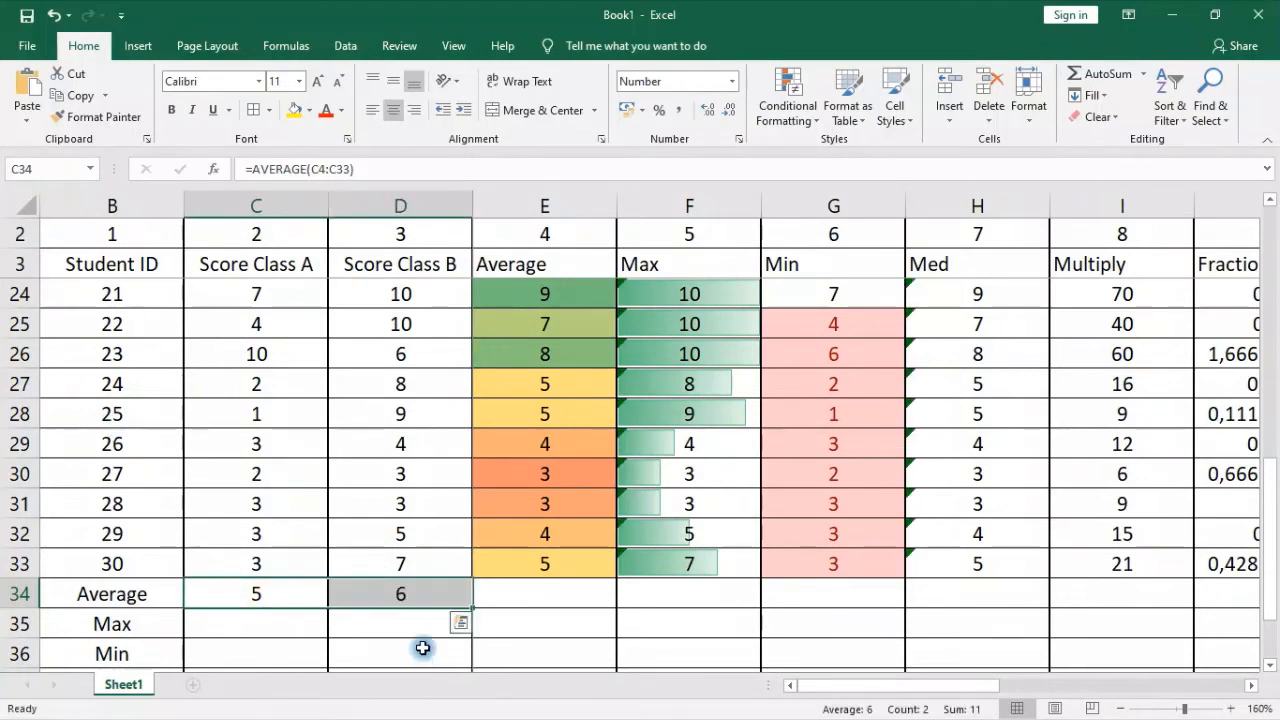
Check the range referenced by the Average formula in D34 against the Score Class B scores, leaving the formula as it is
click(421, 597)
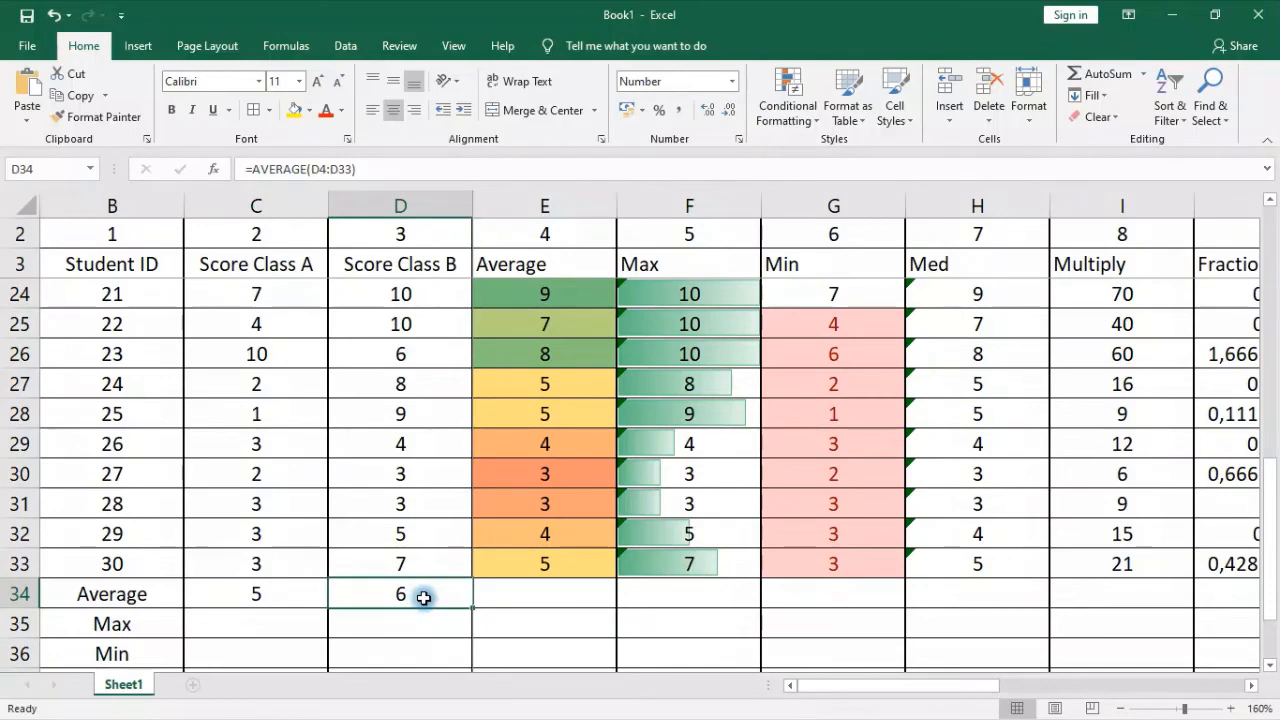
scroll(424, 598, down, 2)
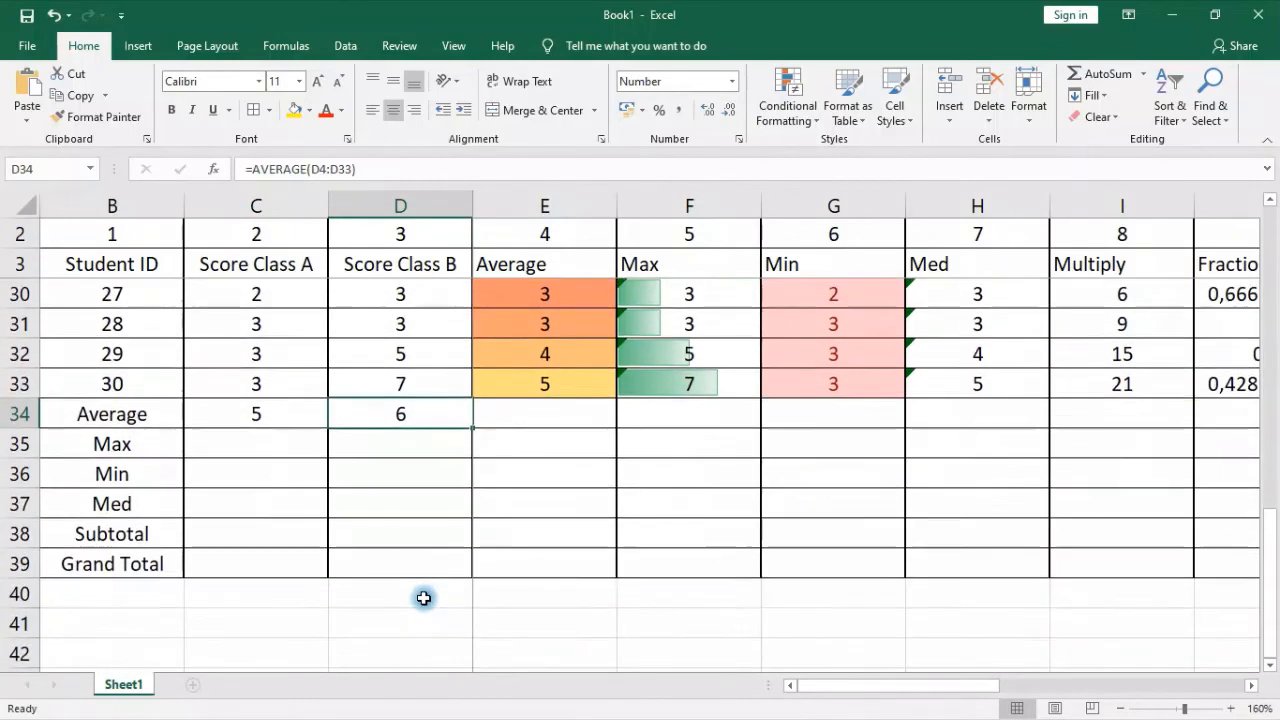
click(370, 169)
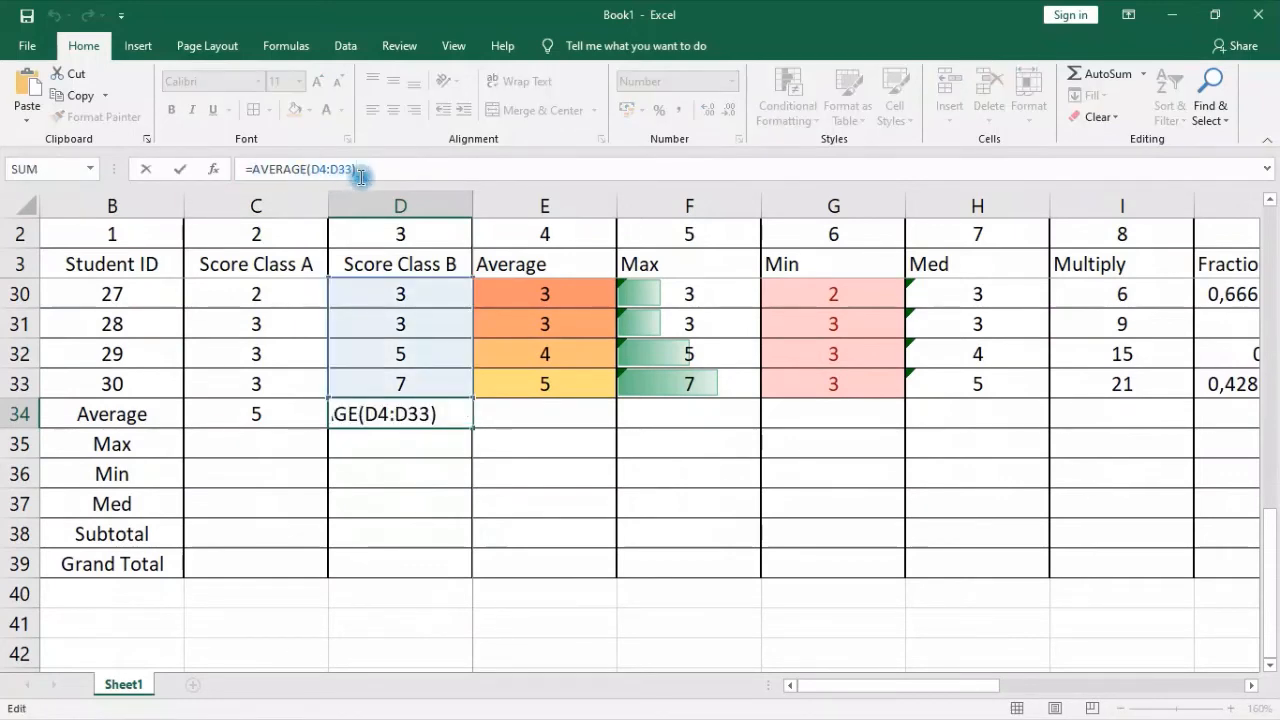
scroll(457, 260, up, 9)
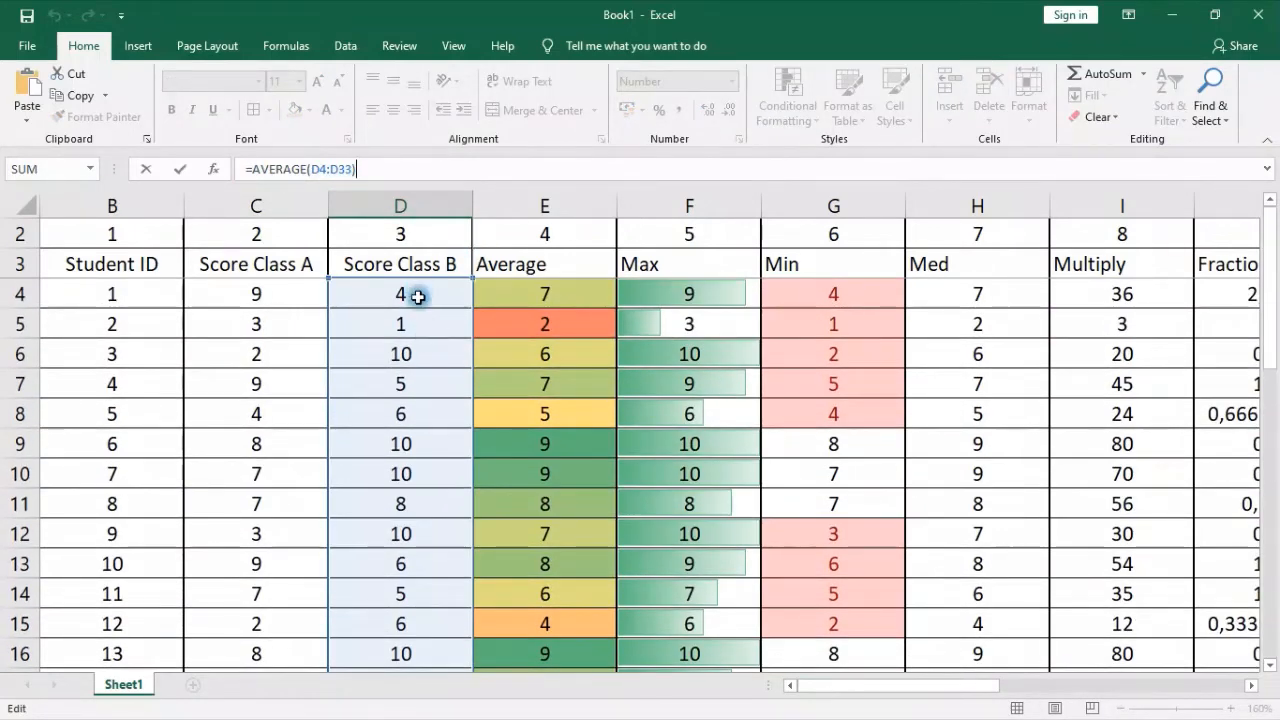
scroll(418, 300, down, 13)
scroll(420, 320, up, 3)
scroll(422, 340, up, 2)
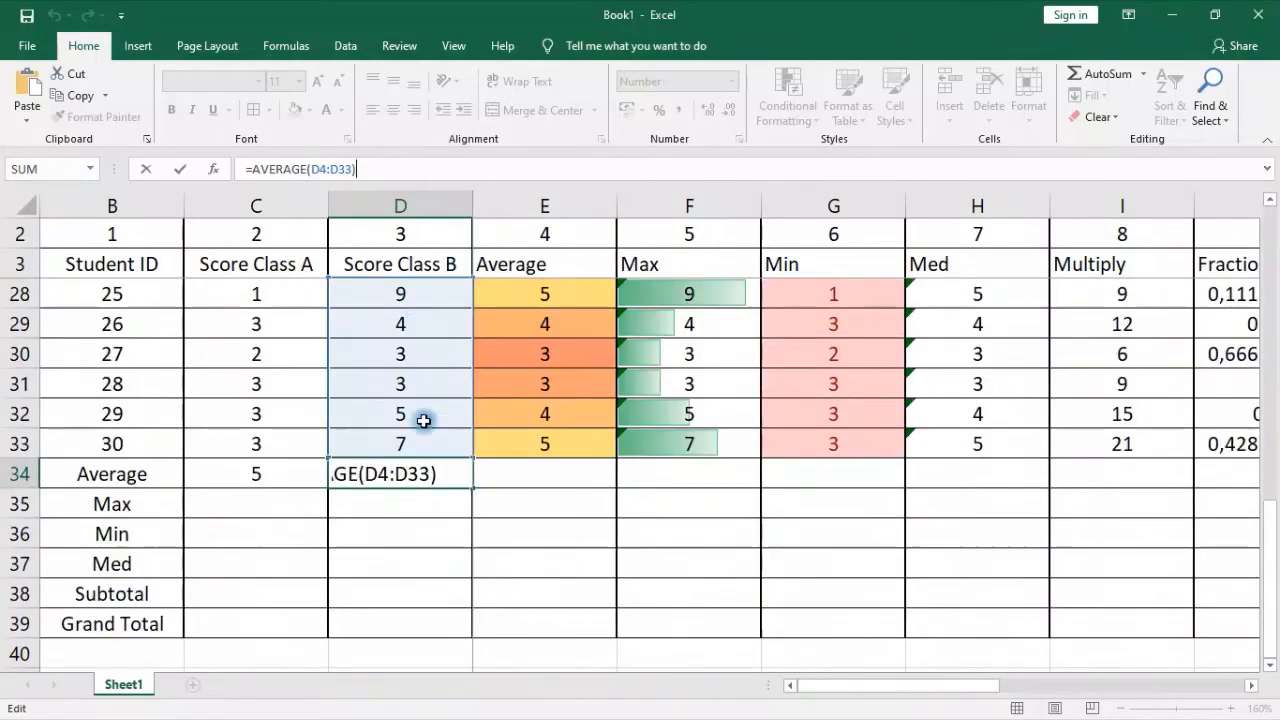
click(420, 509)
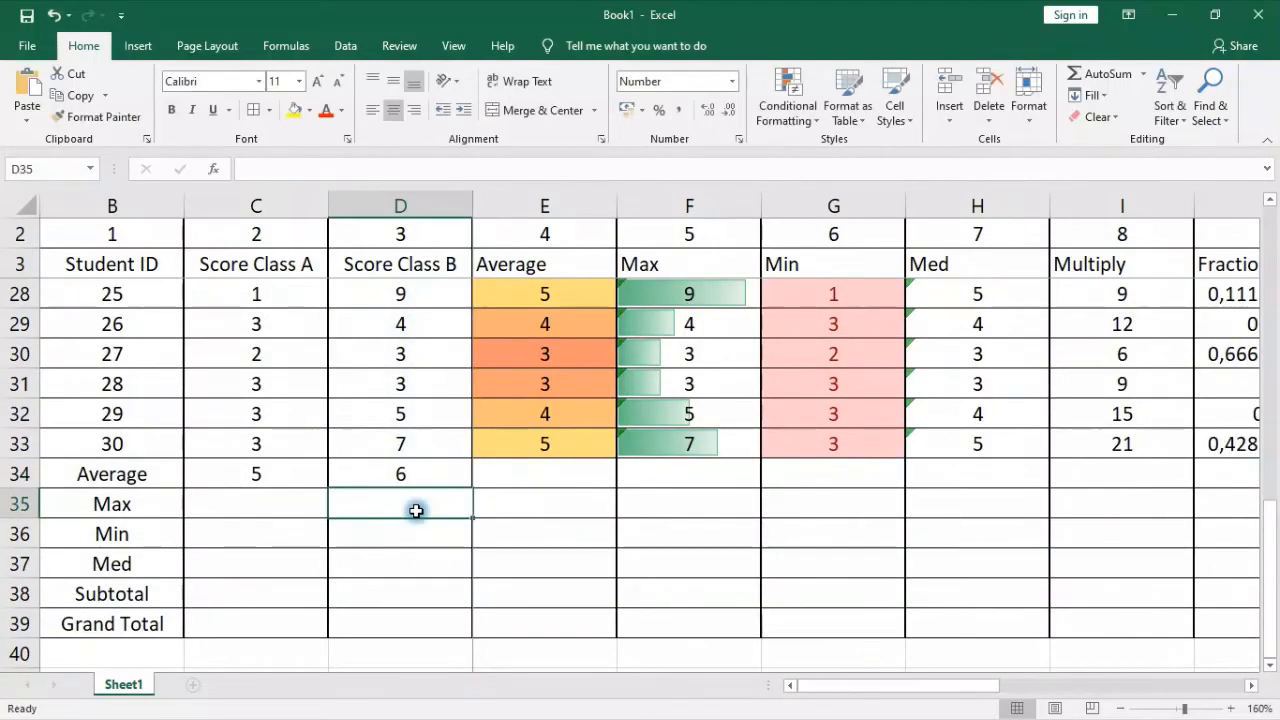
Unfreeze the panes of the worksheet and bring column A and row 1 back into view
click(75, 452)
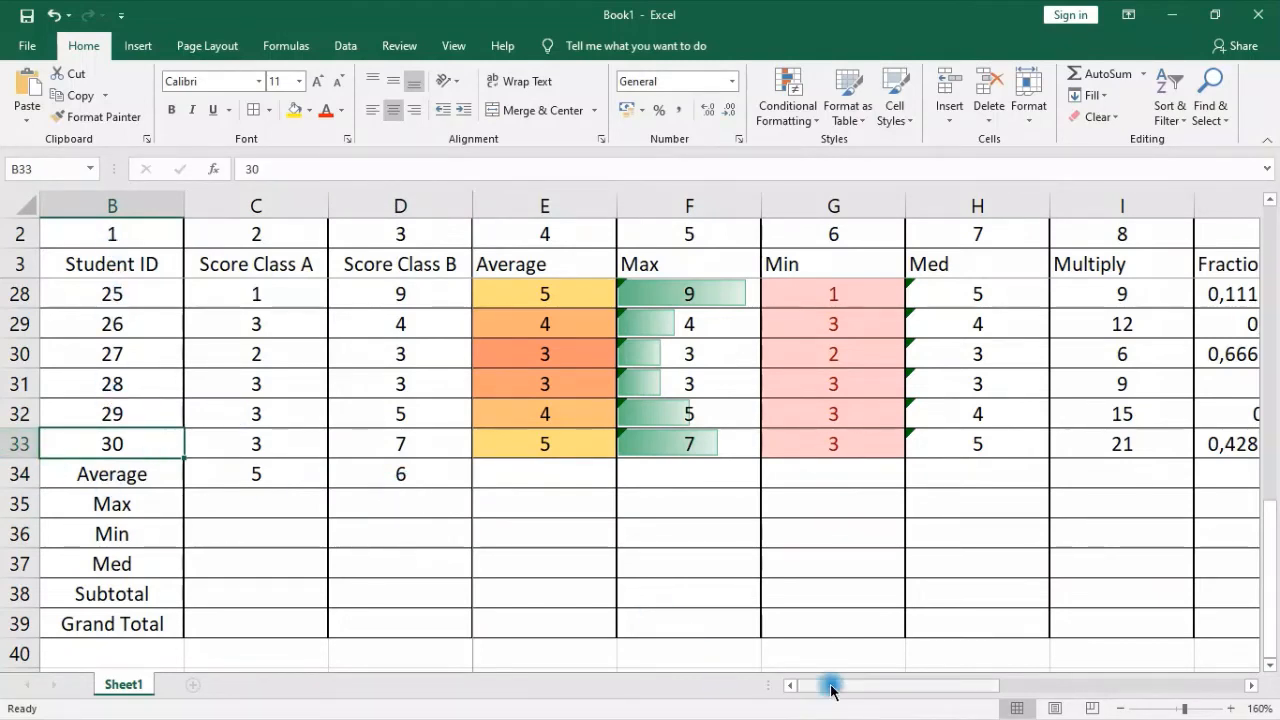
scroll(109, 263, up, 8)
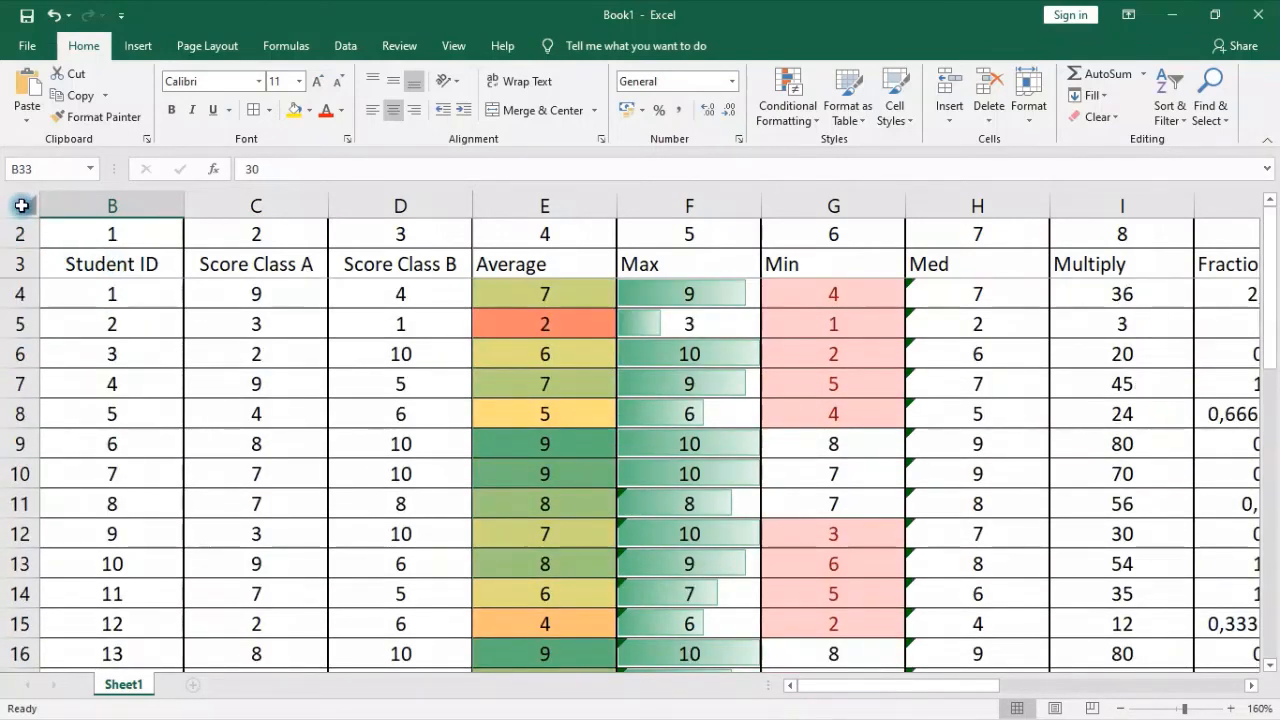
click(16, 197)
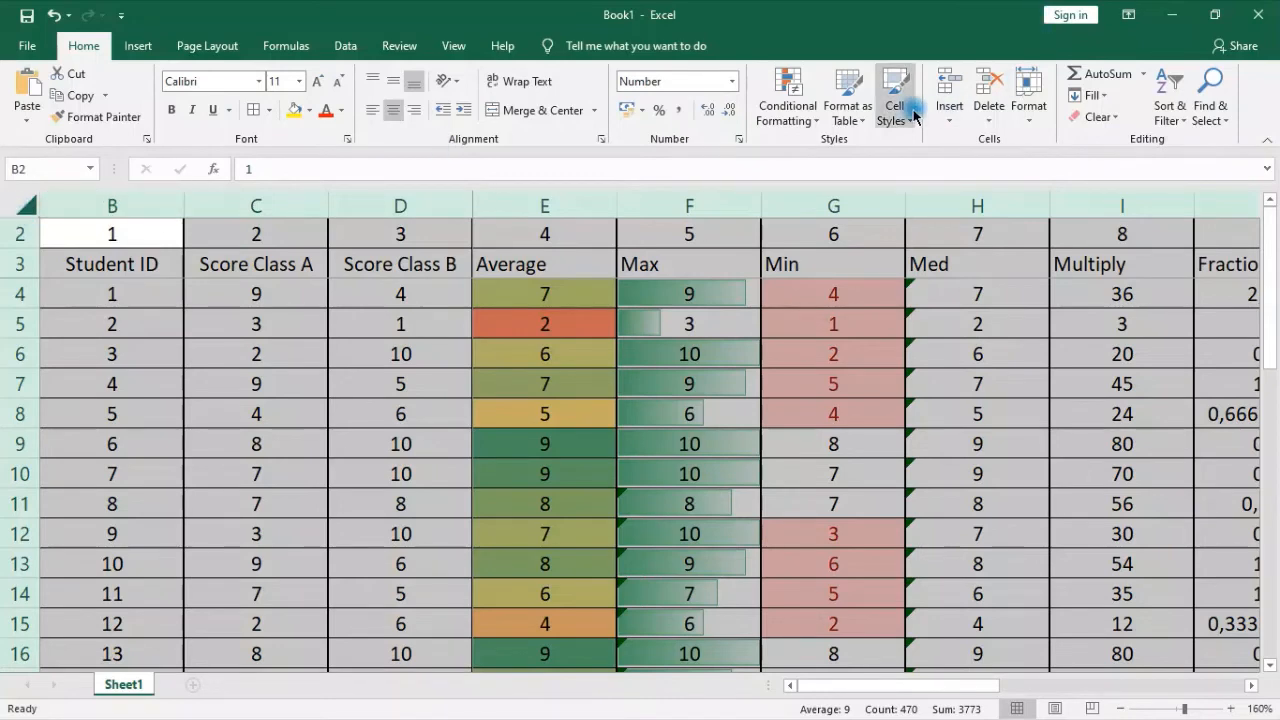
click(456, 45)
click(630, 115)
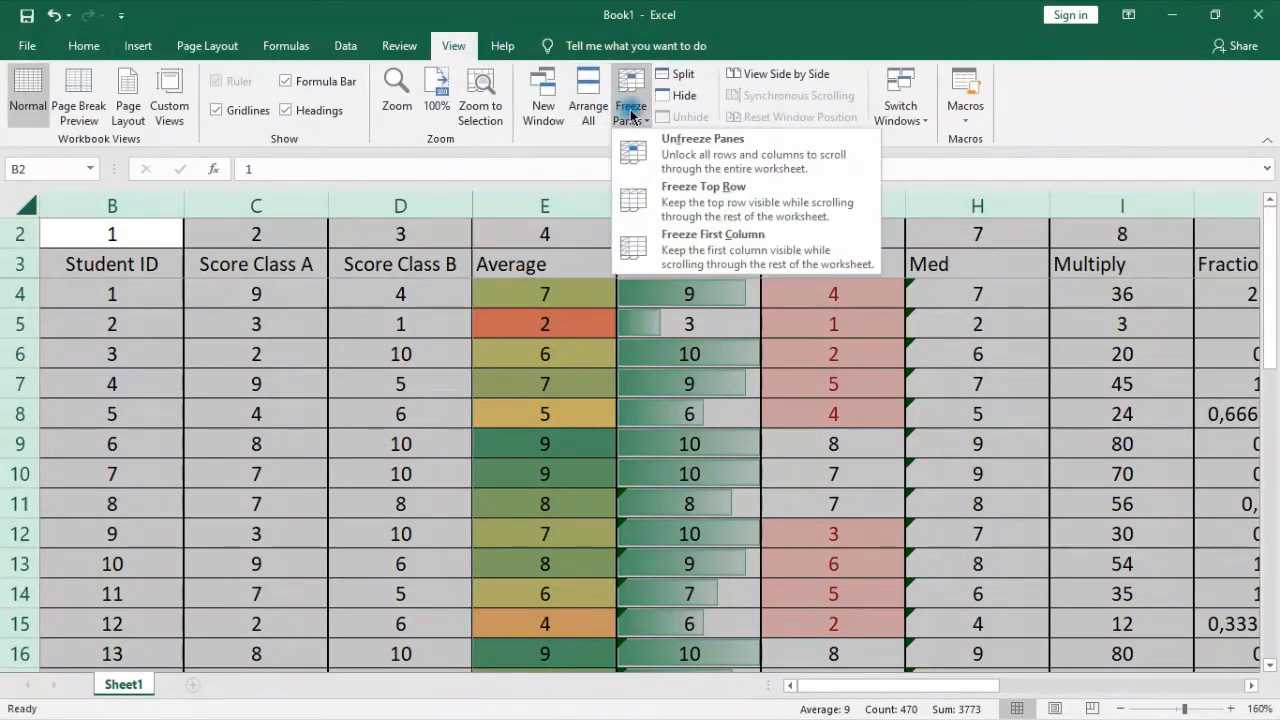
click(654, 163)
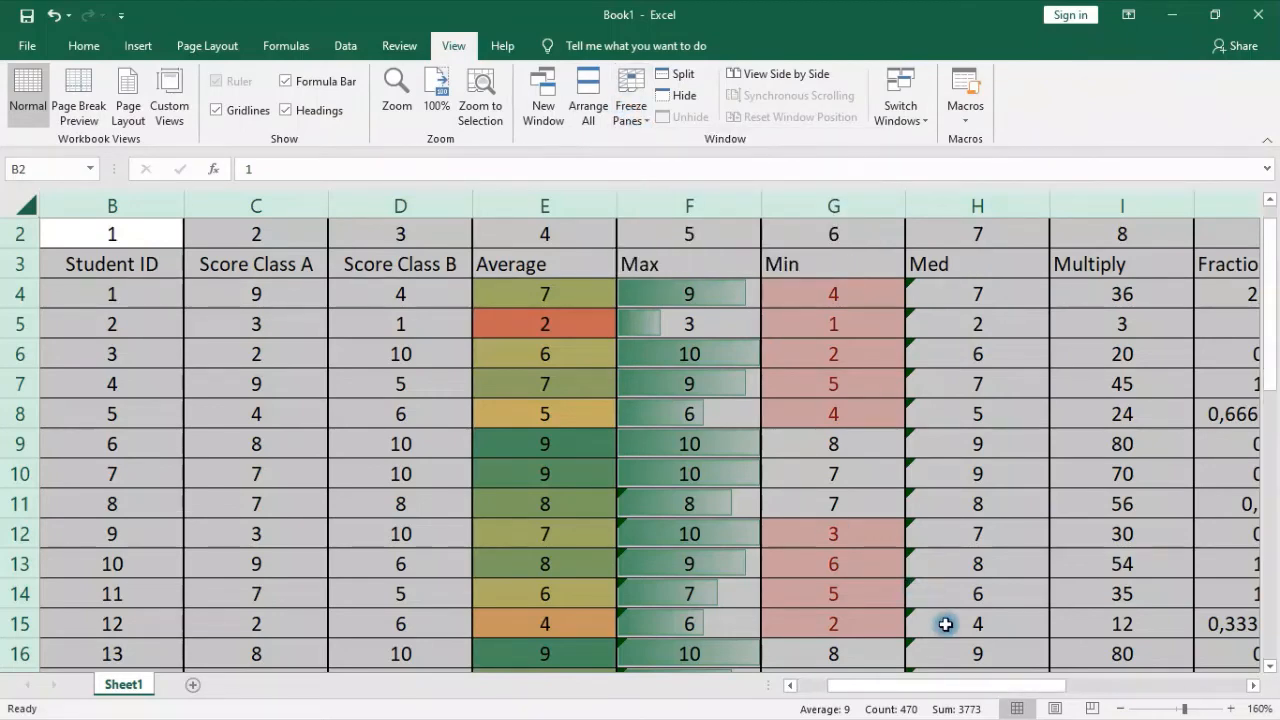
drag(943, 689, 860, 687)
scroll(240, 262, up, 1)
click(166, 230)
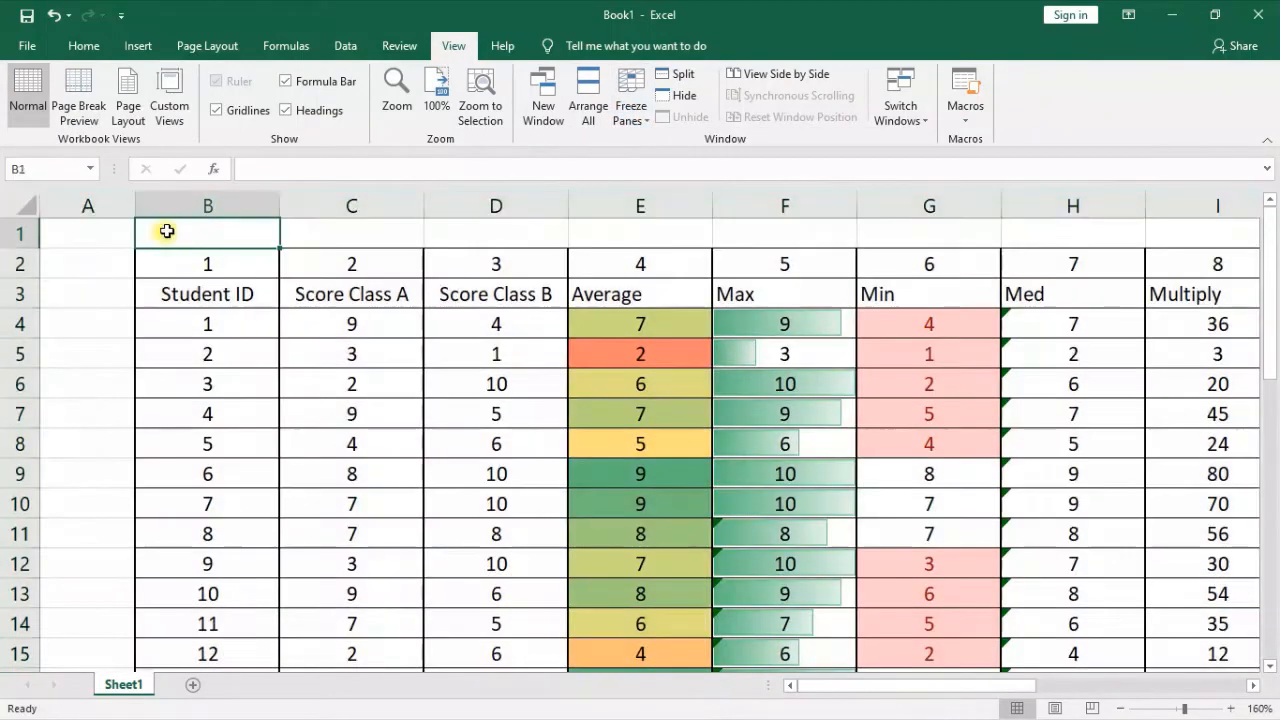
click(83, 225)
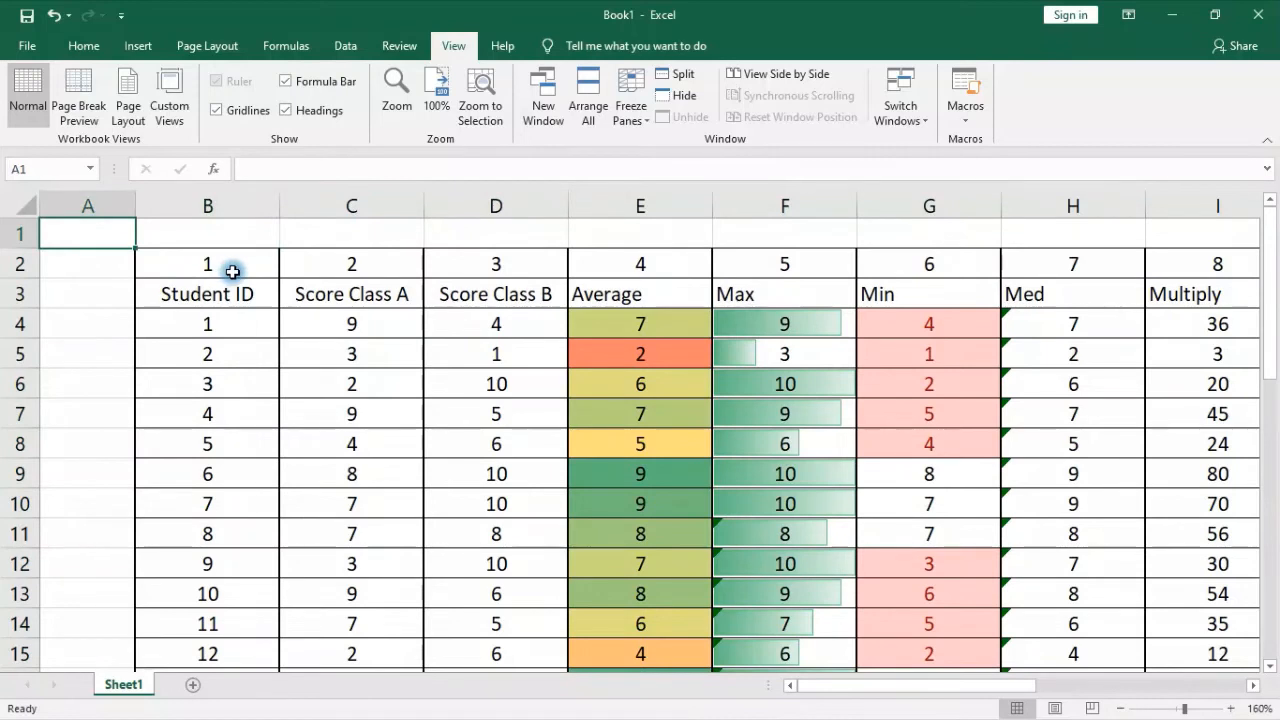
click(203, 232)
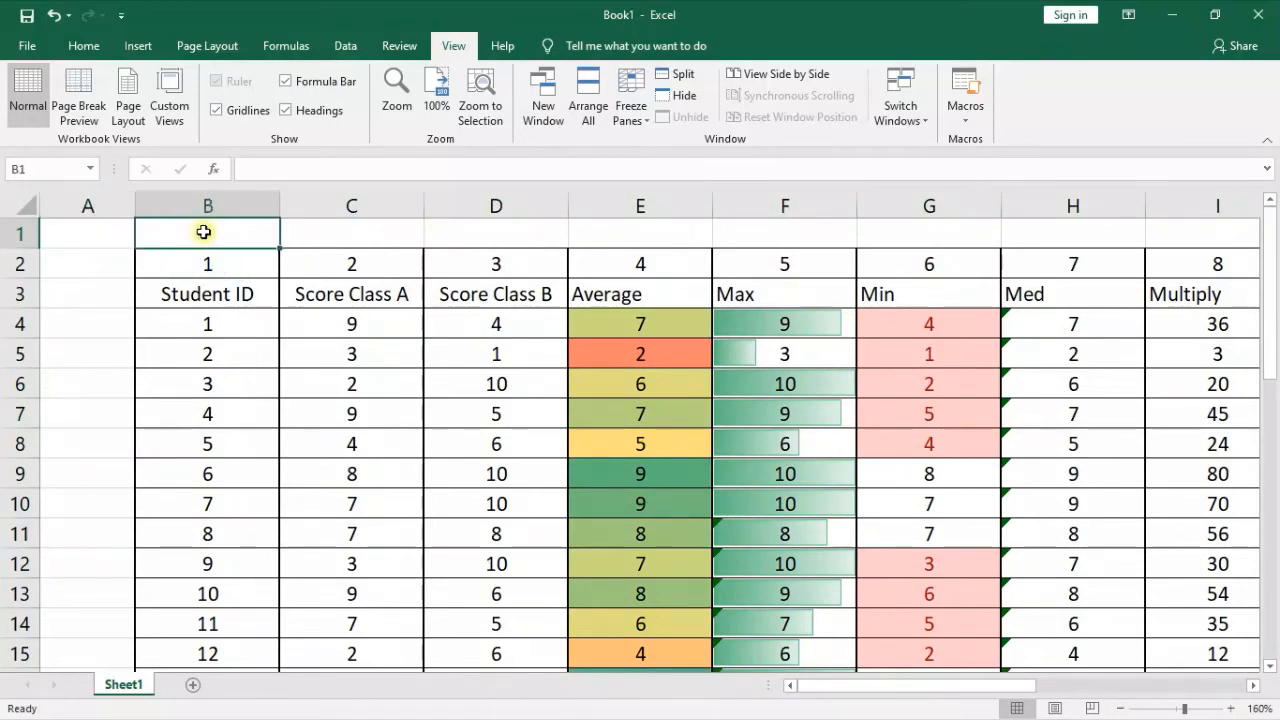
click(204, 263)
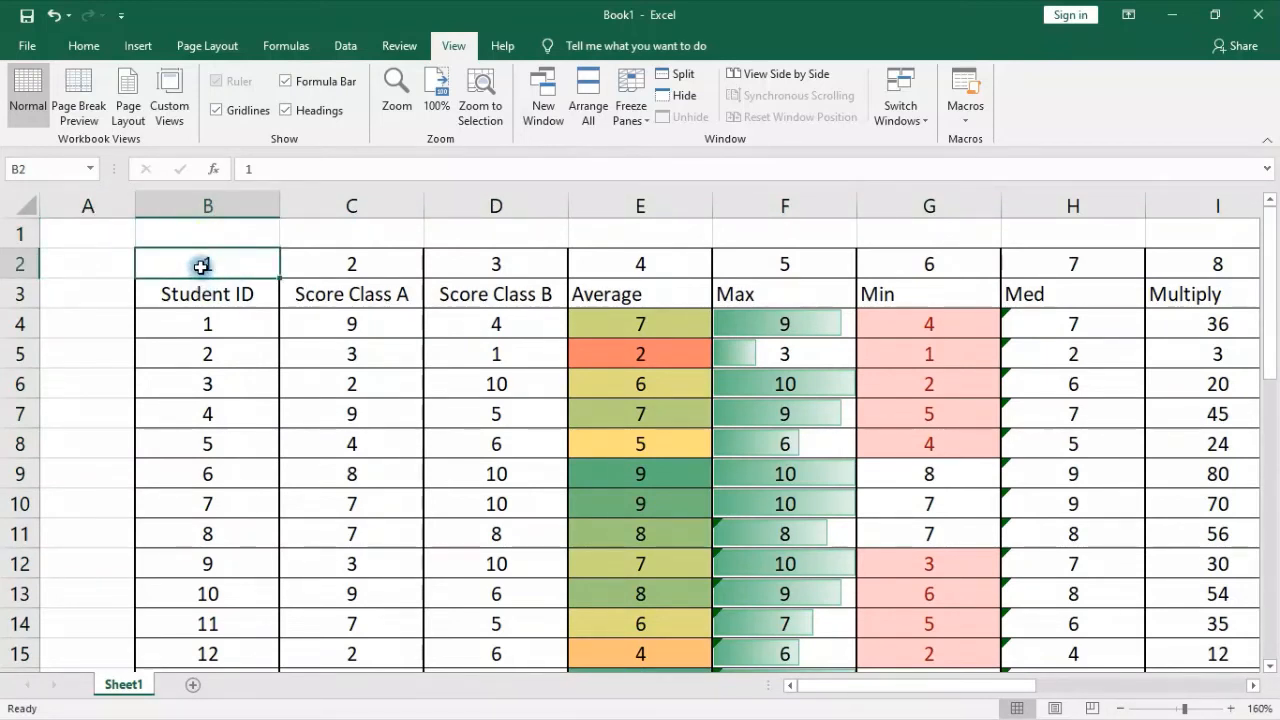
click(203, 326)
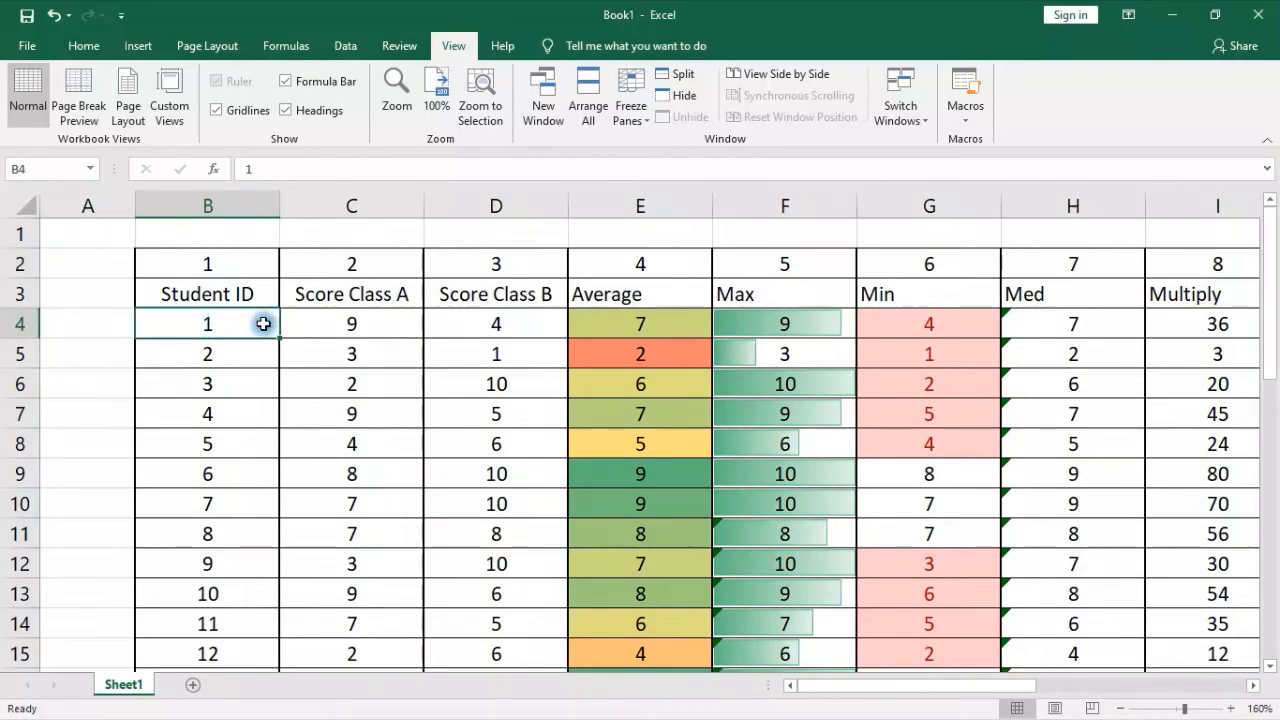
click(18, 233)
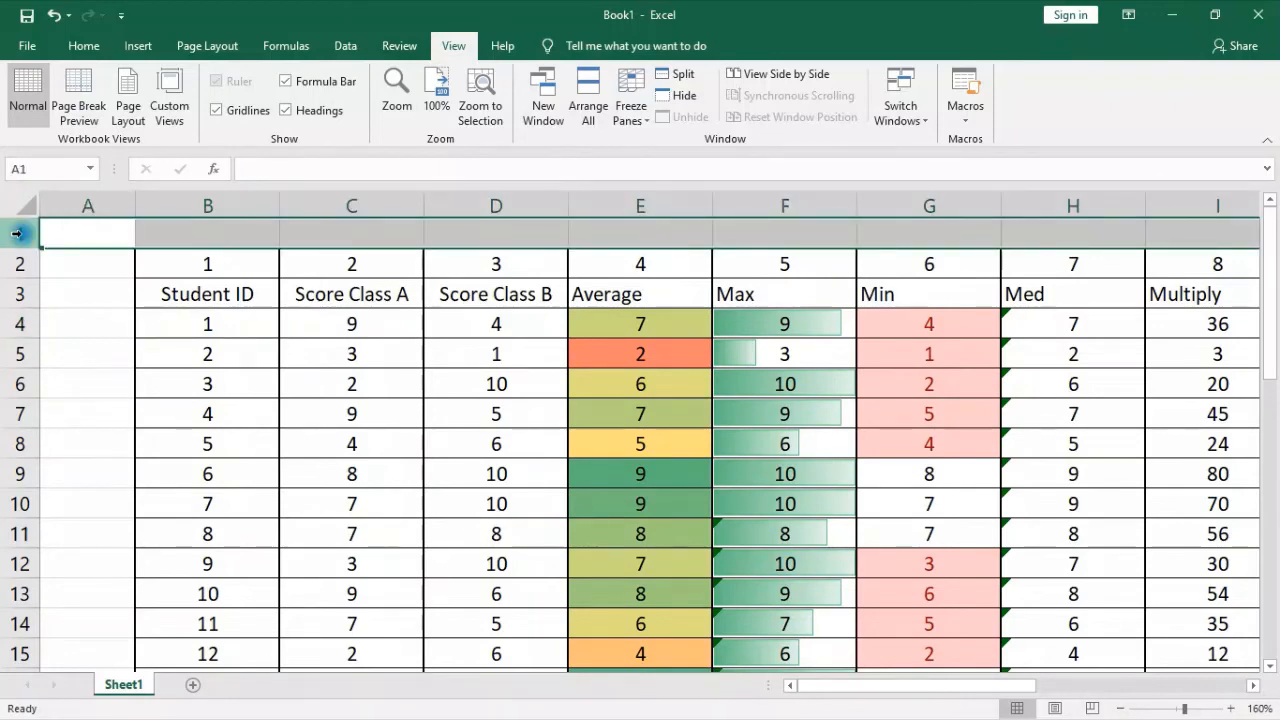
click(63, 402)
scroll(75, 402, down, 7)
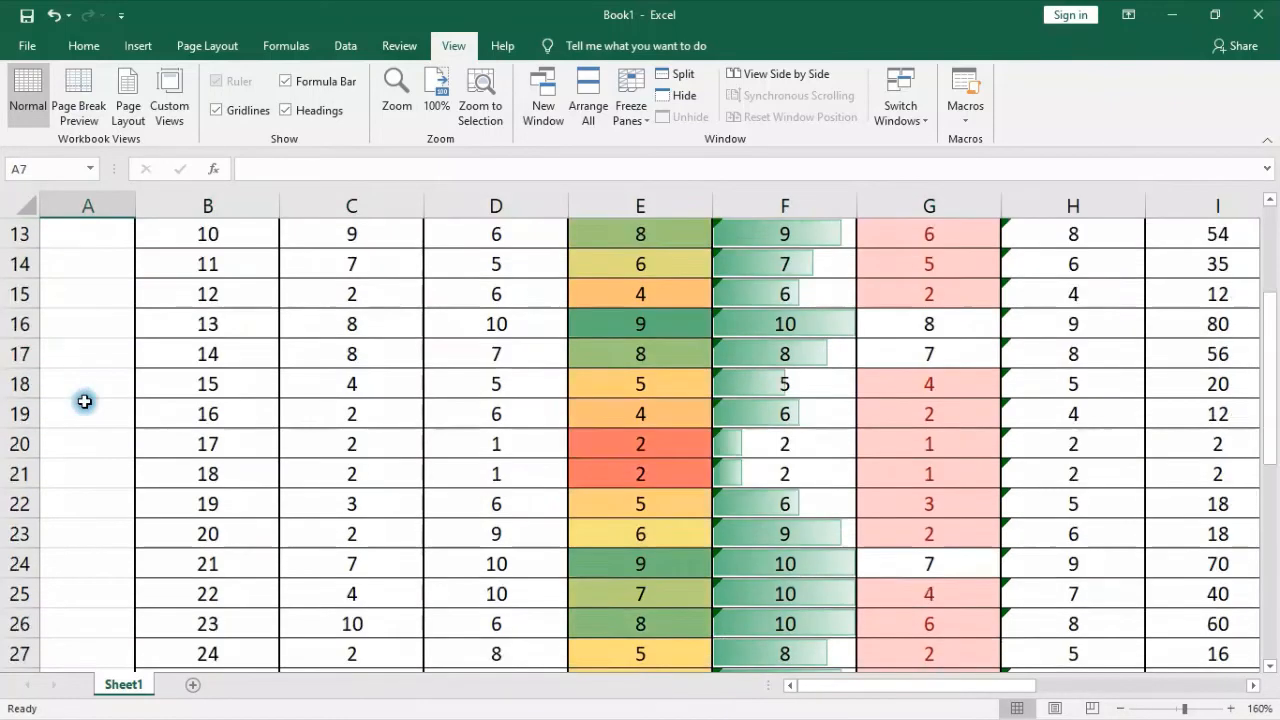
click(24, 205)
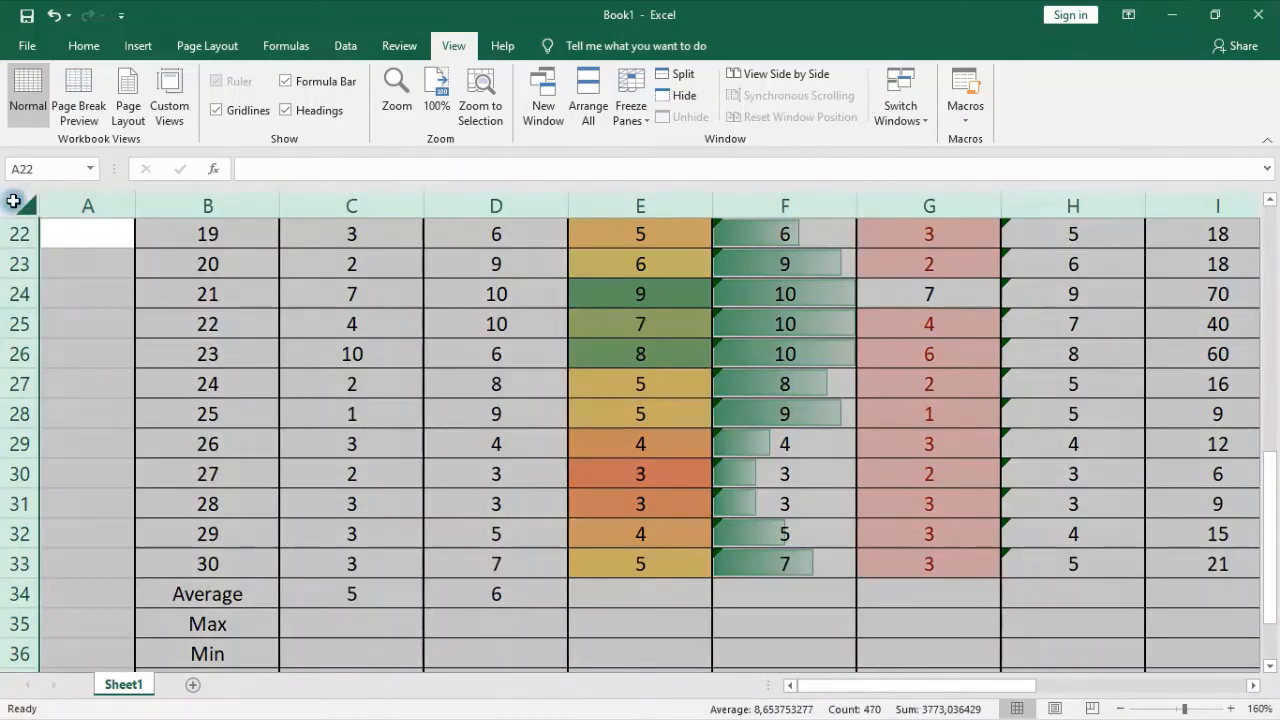
click(203, 538)
scroll(351, 480, down, 3)
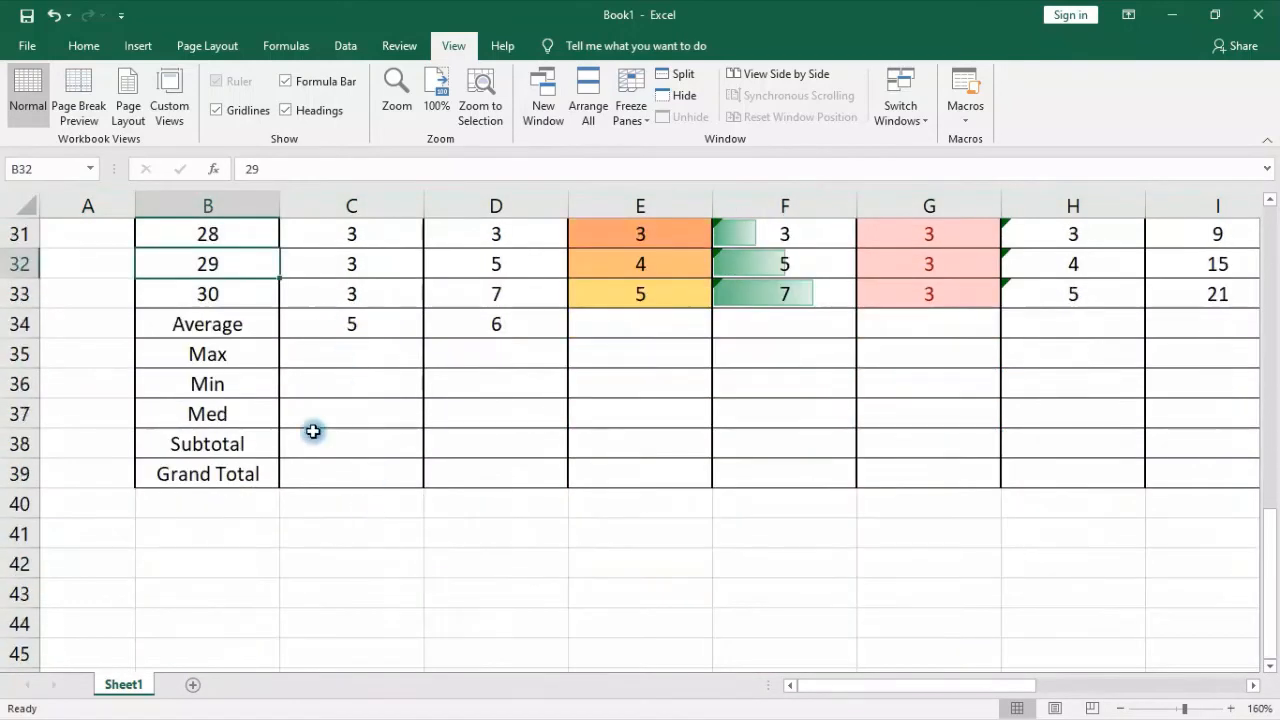
Enter a MAX formula over C4:C33 in cell C35 to find the highest Score Class A value
click(320, 354)
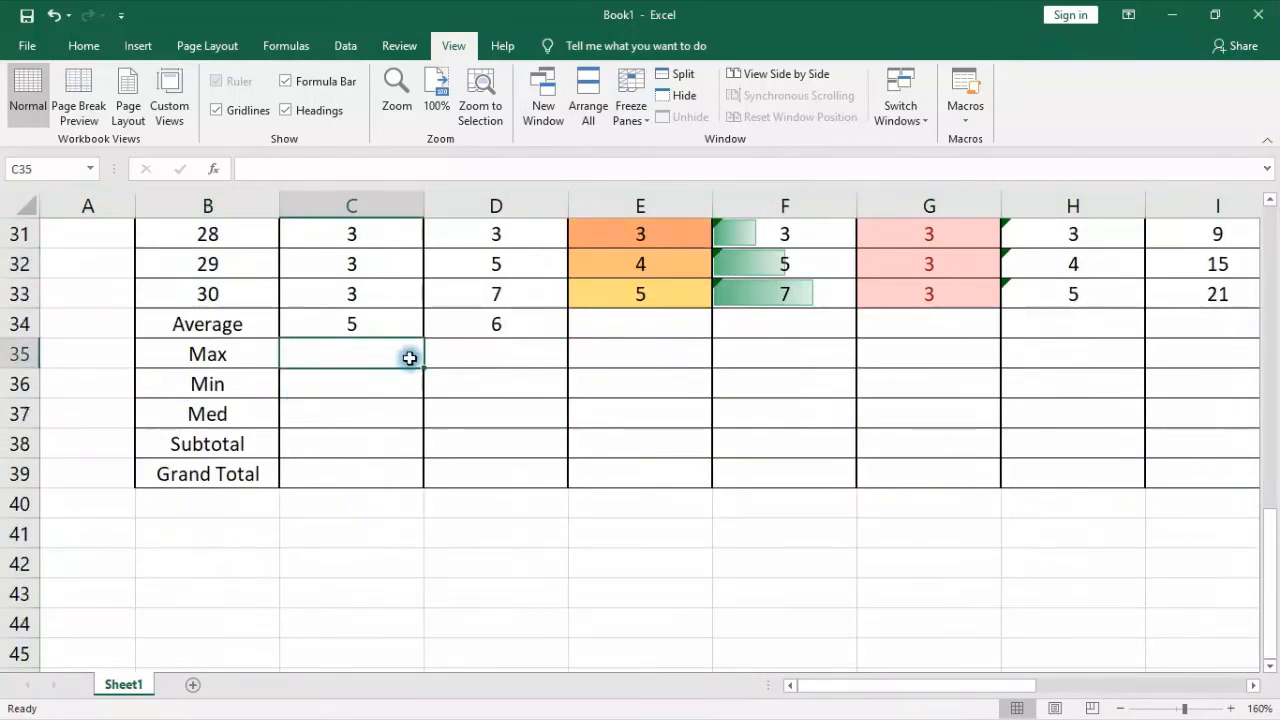
text(=max)
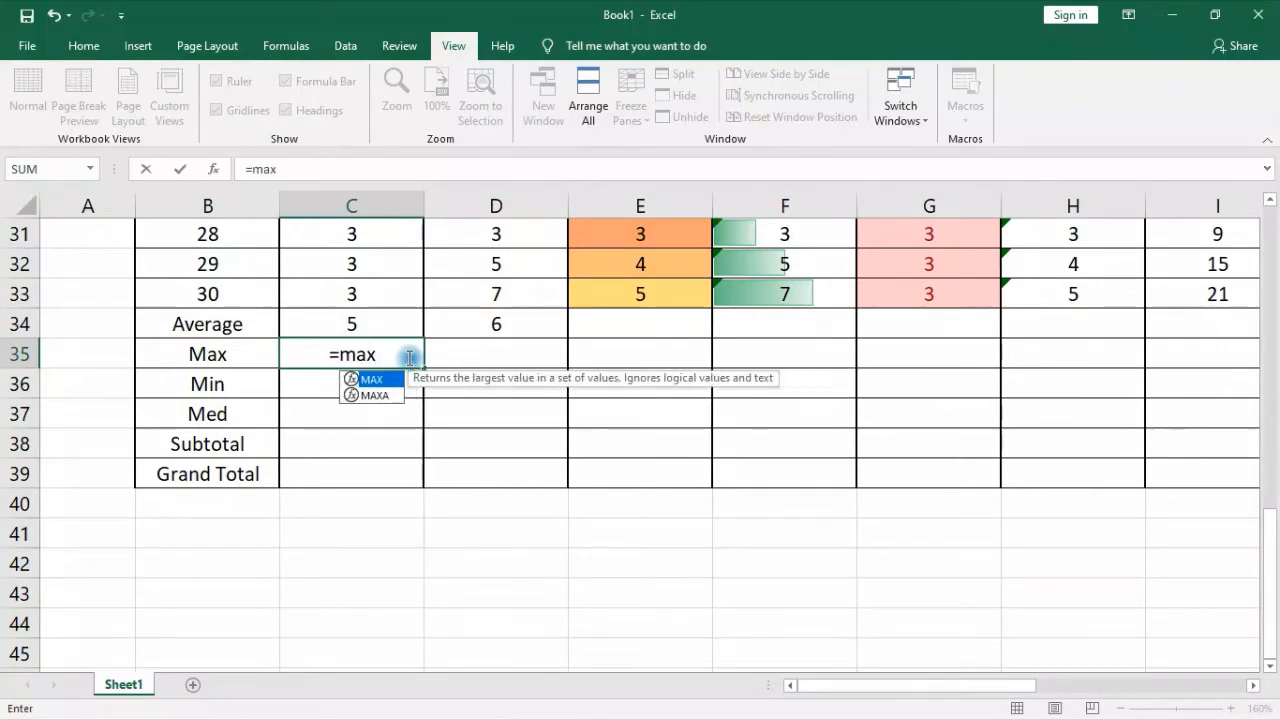
key(Tab)
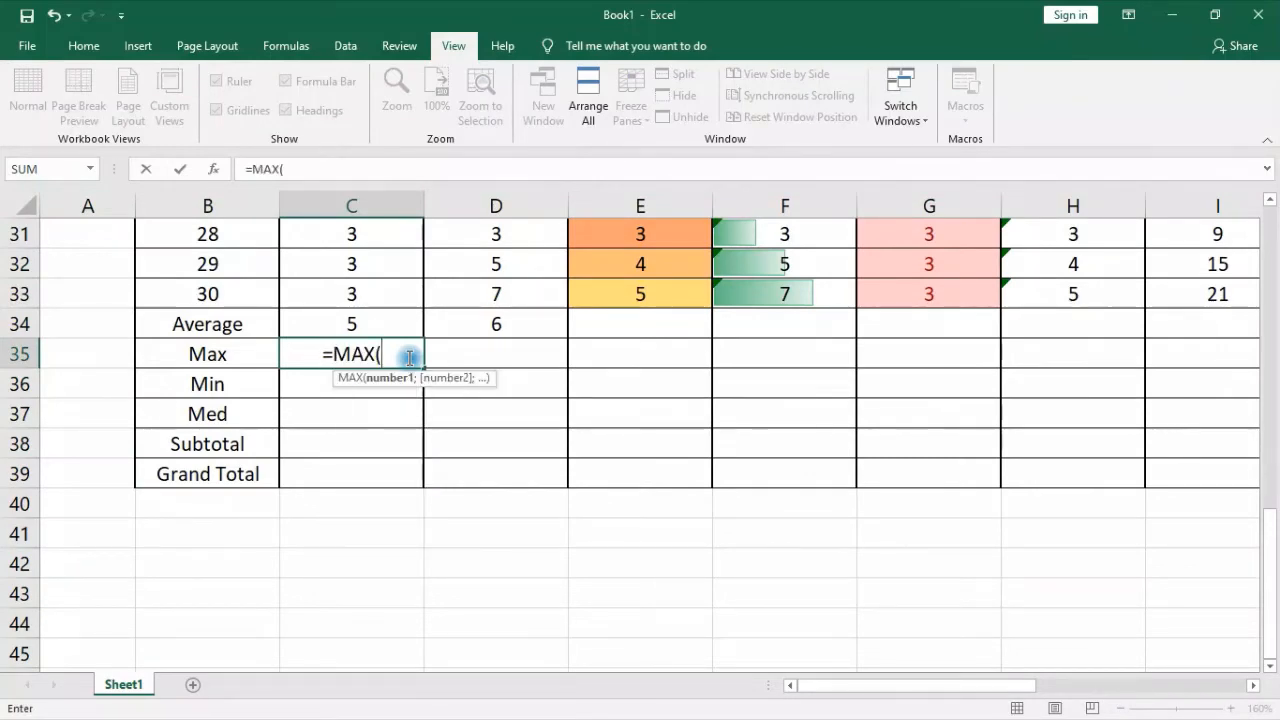
scroll(344, 296, up, 10)
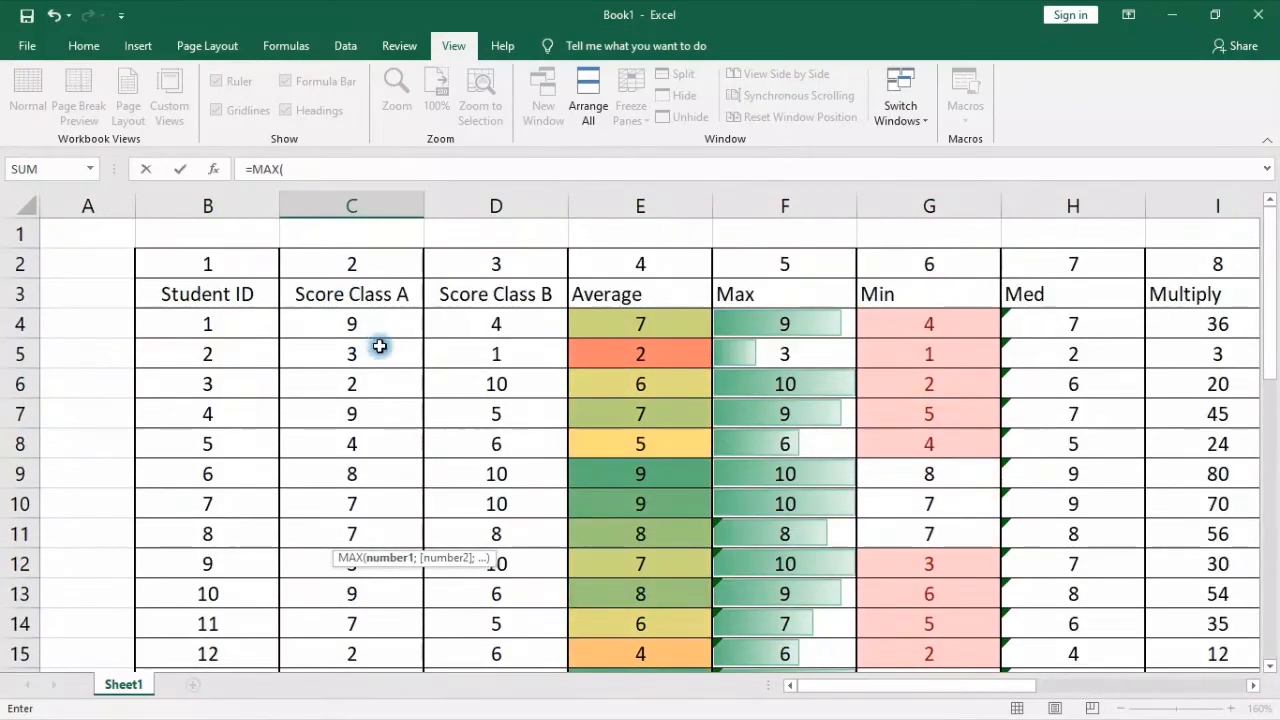
drag(366, 322, 345, 564)
key(Return)
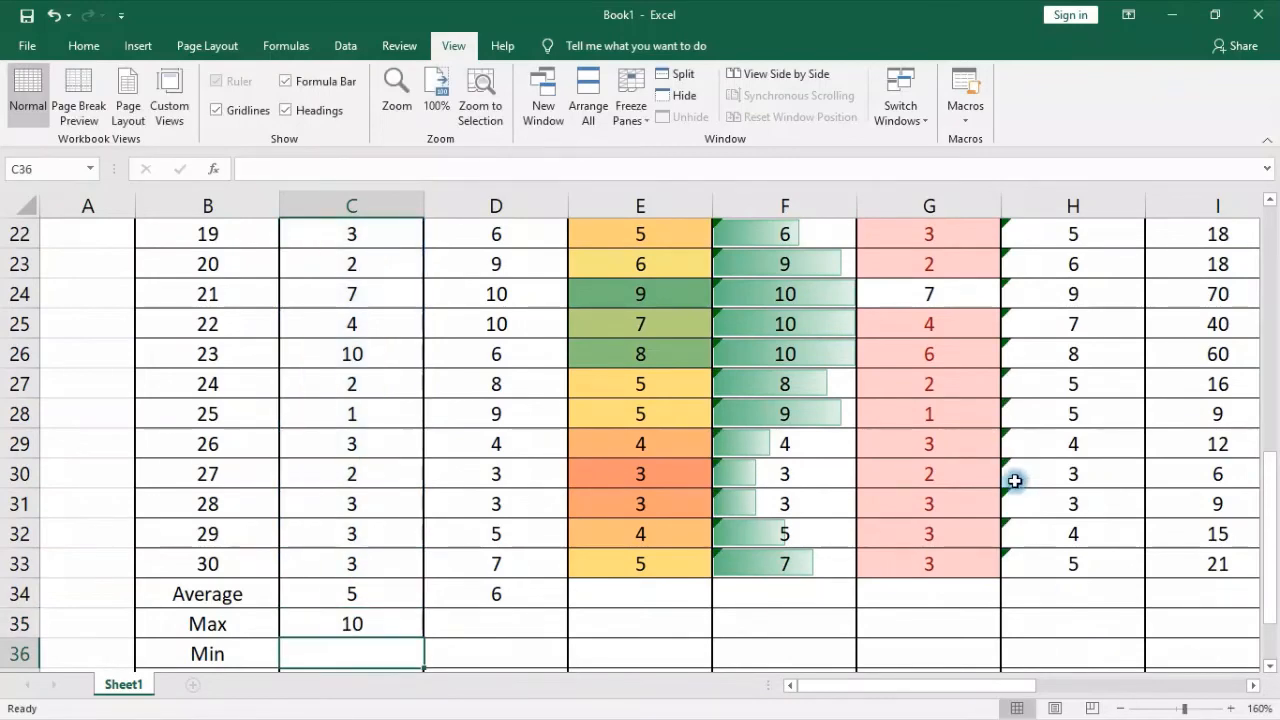
Enter =SUM(C4:C33) in cell C38 as the Subtotal of the Score Class A column
scroll(503, 563, down, 2)
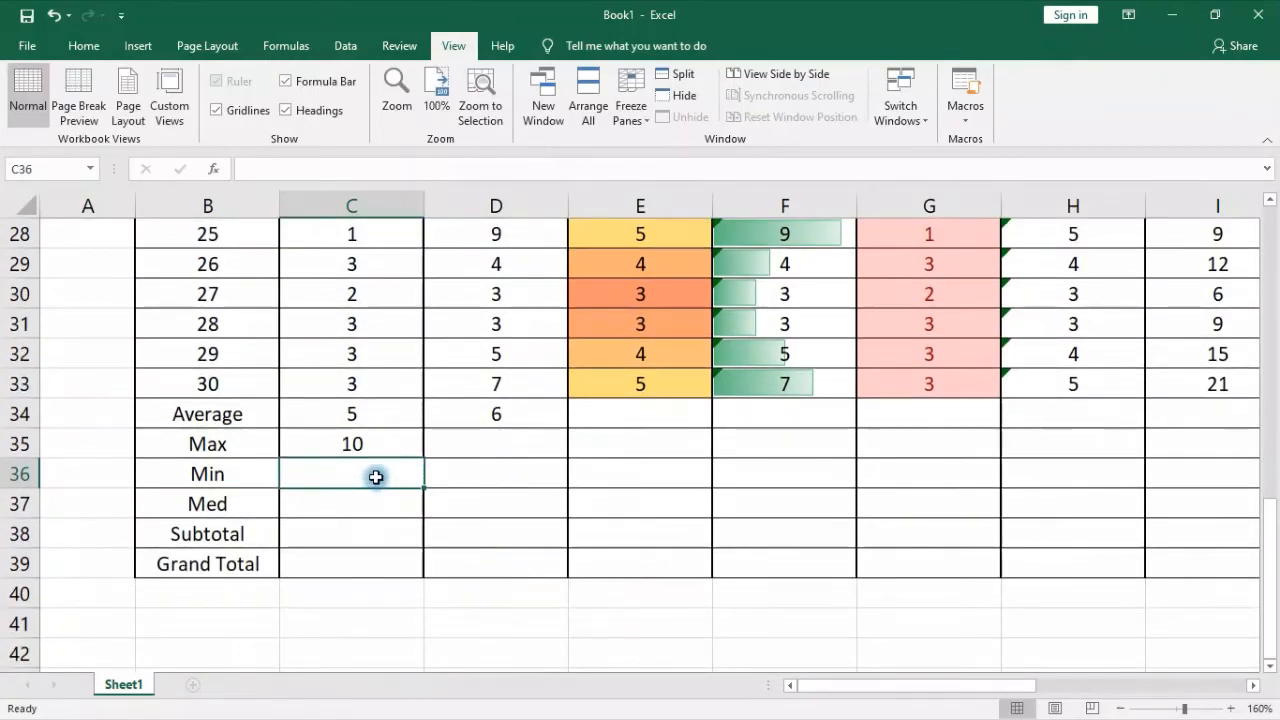
click(368, 530)
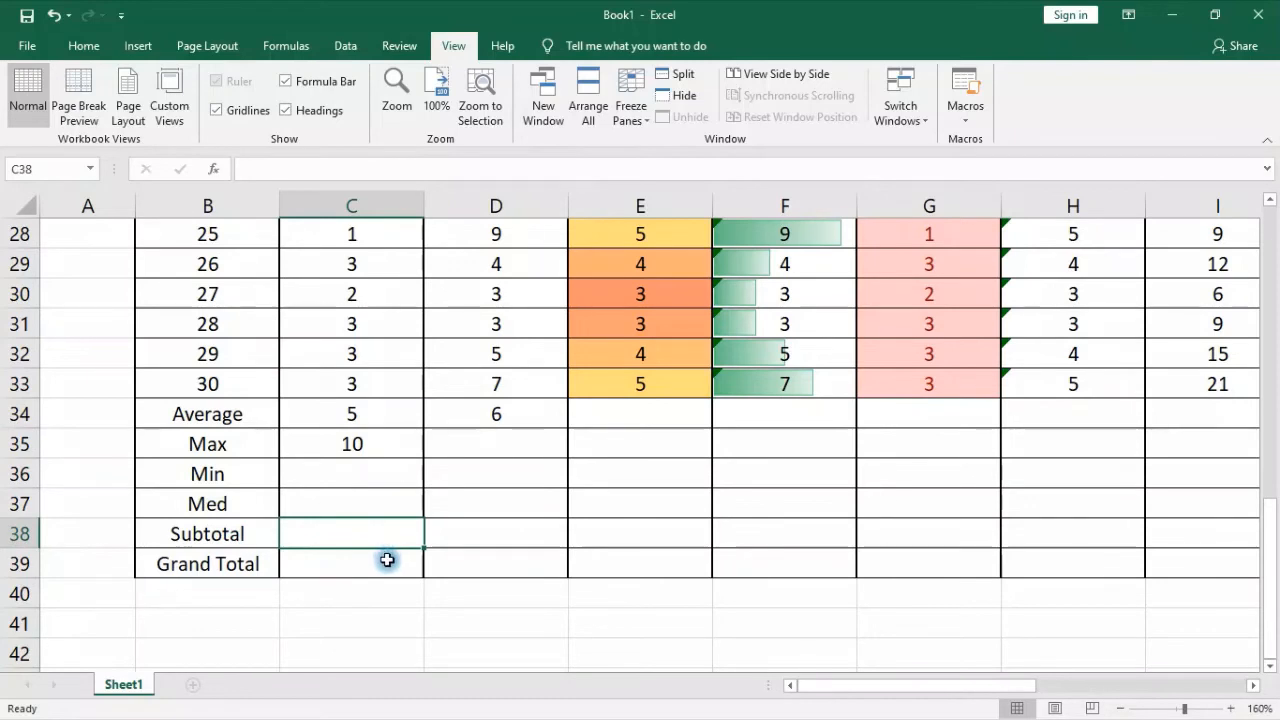
text(=sum)
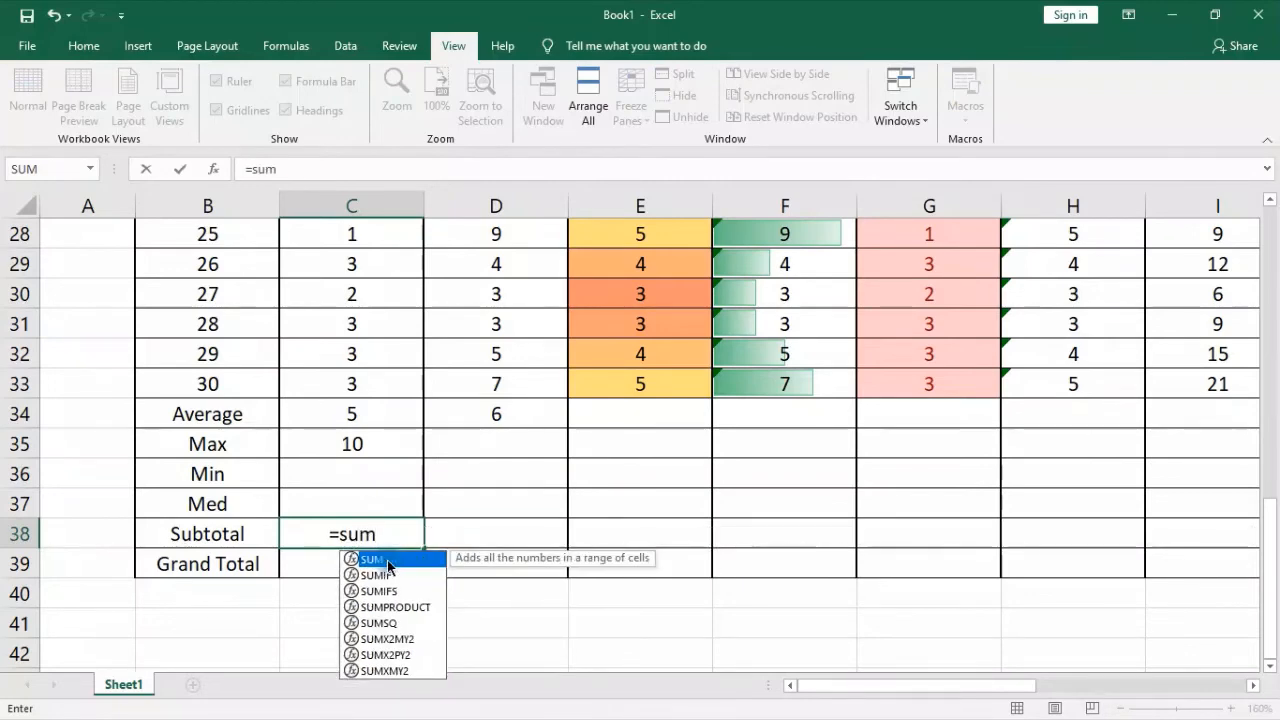
text(()
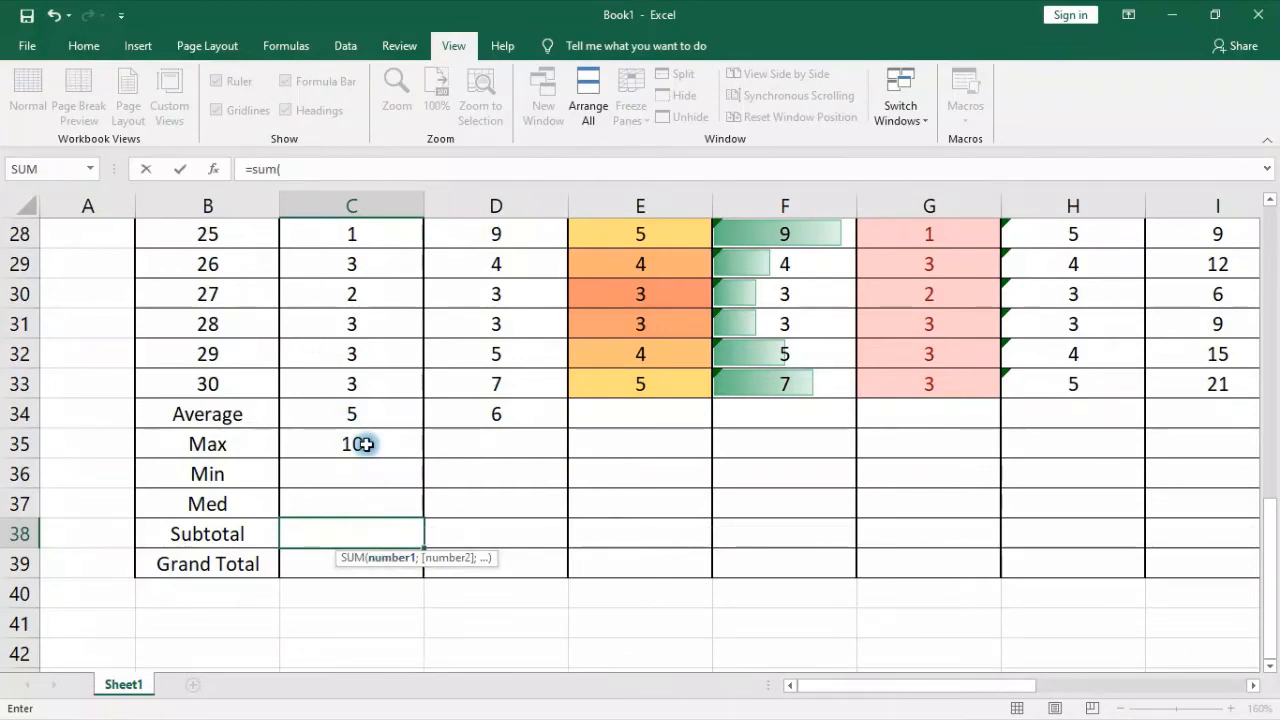
scroll(360, 436, up, 9)
drag(334, 318, 420, 640)
key(Return)
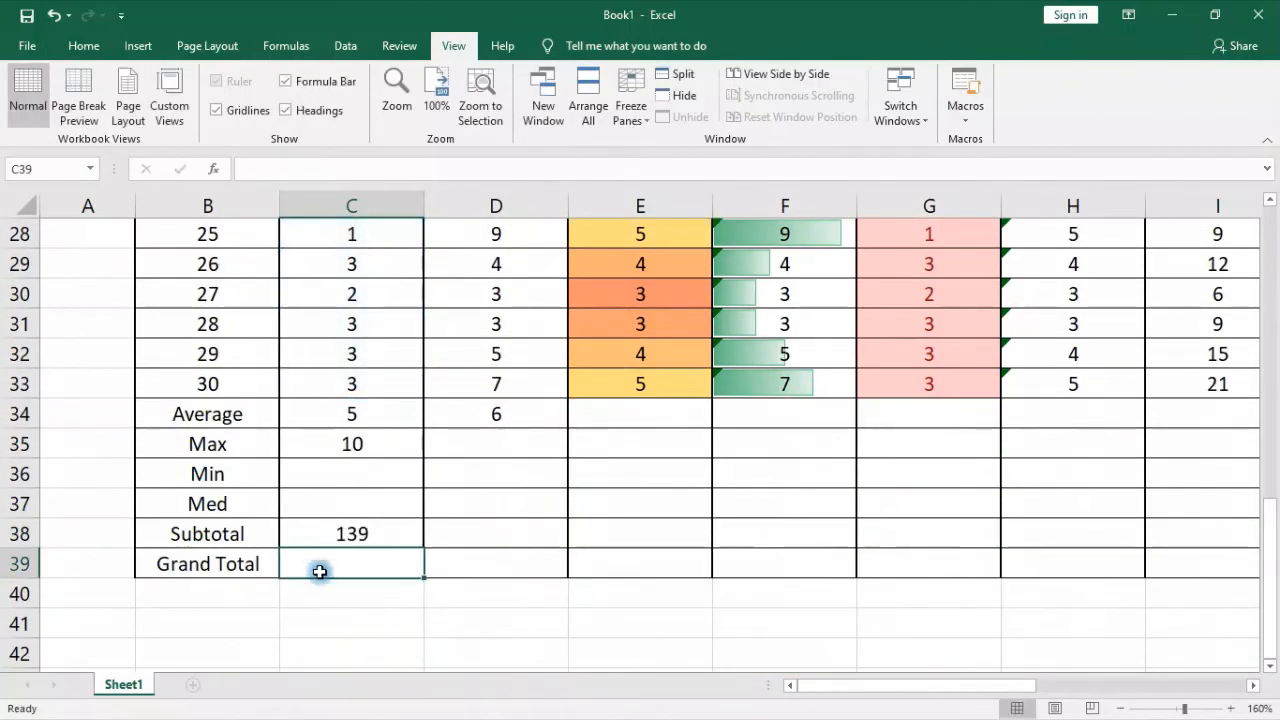
Fill the Subtotal formula from C38 across to D38 and check the range it references for Score Class B
click(390, 533)
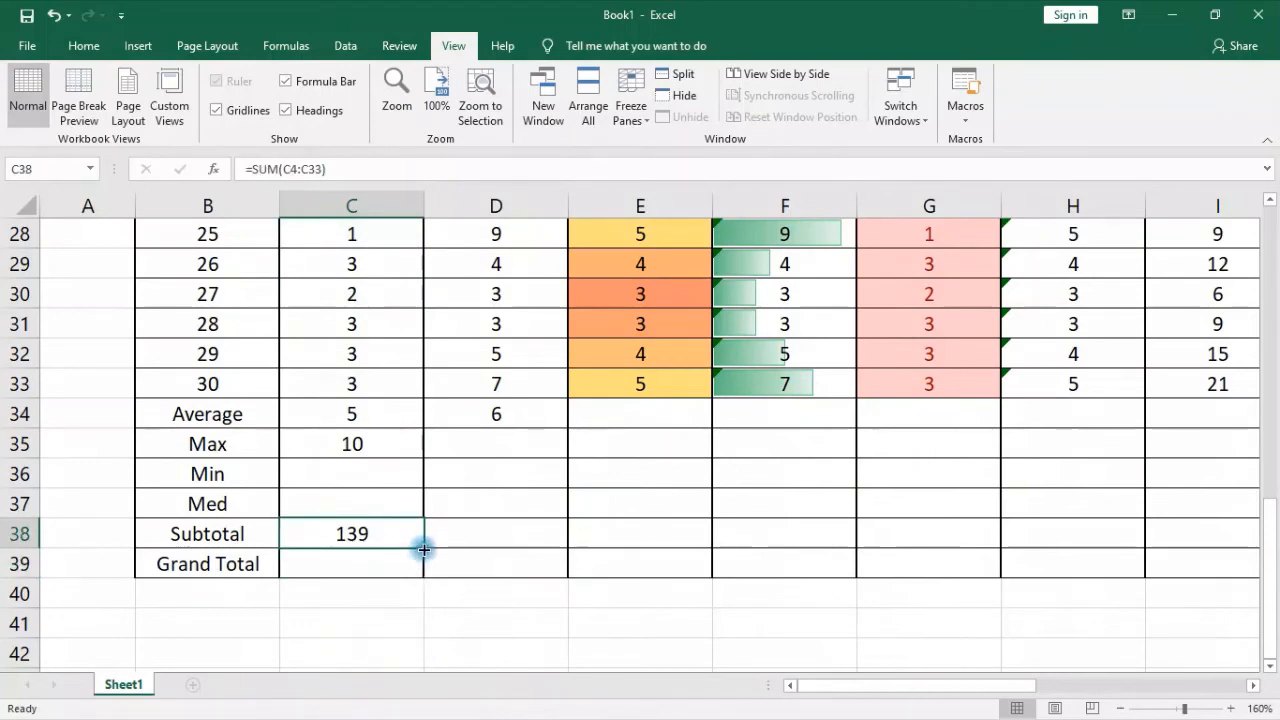
drag(424, 549, 537, 557)
click(509, 534)
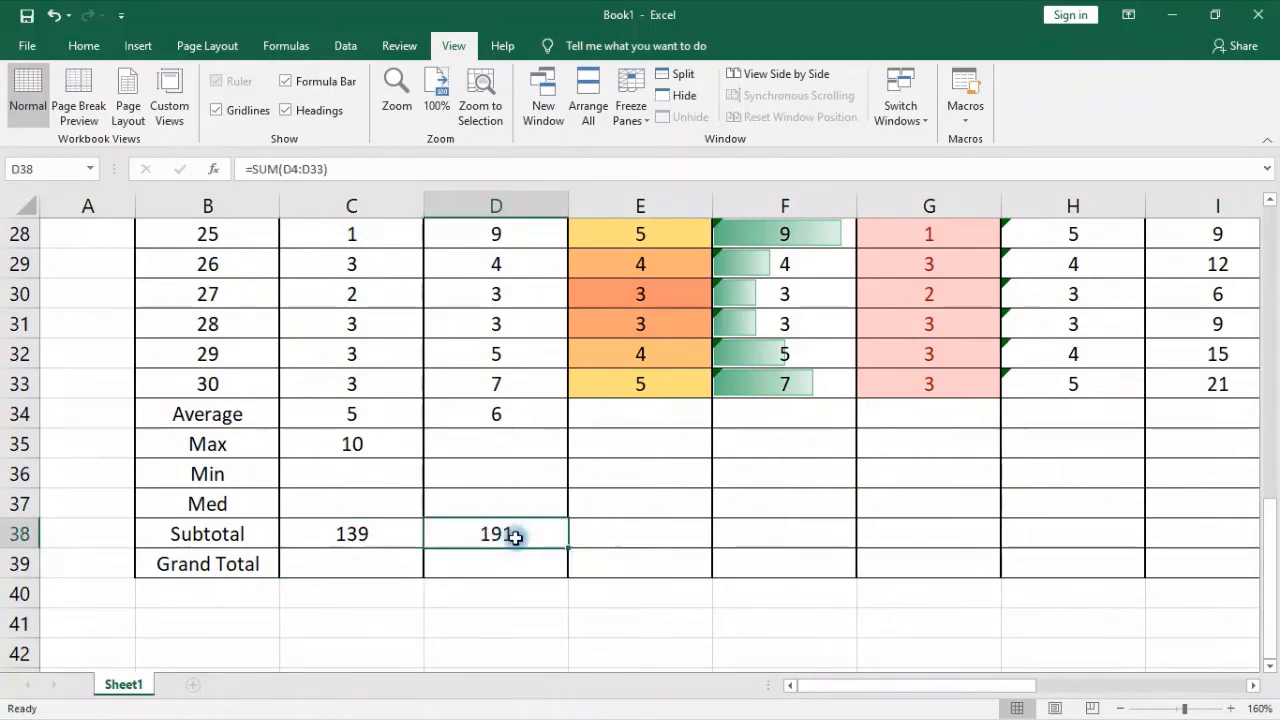
click(395, 168)
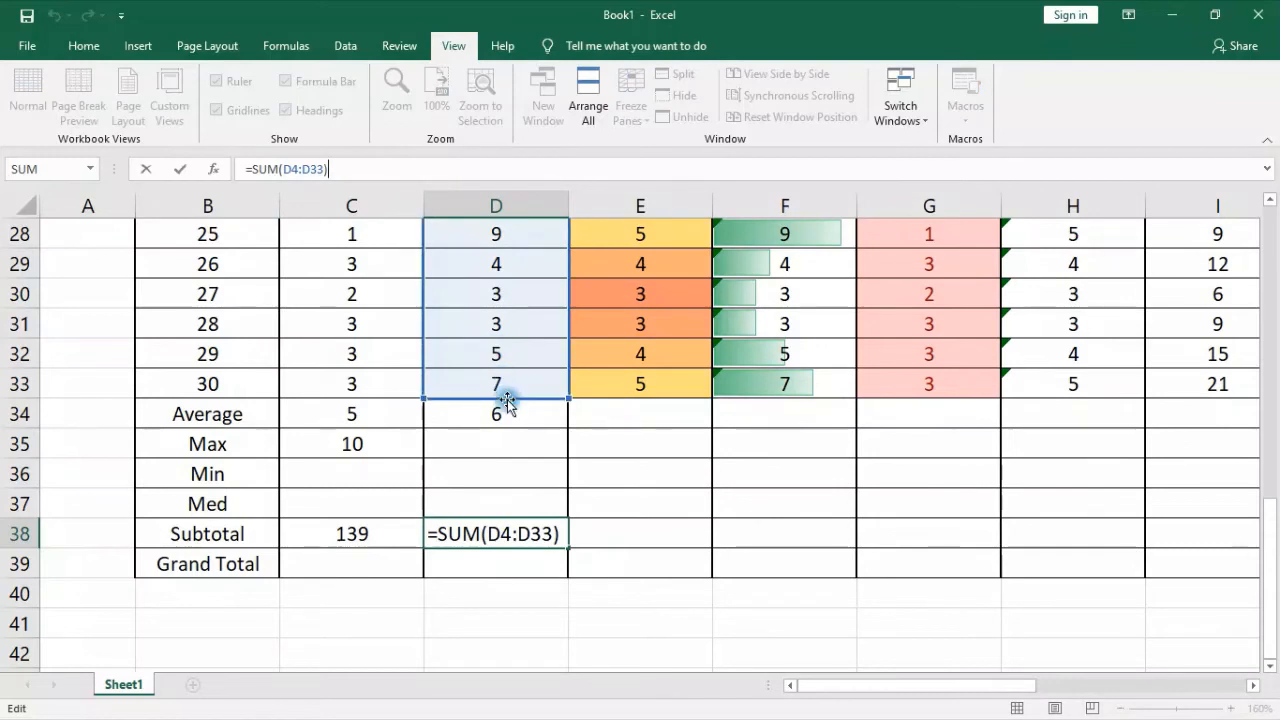
key(Return)
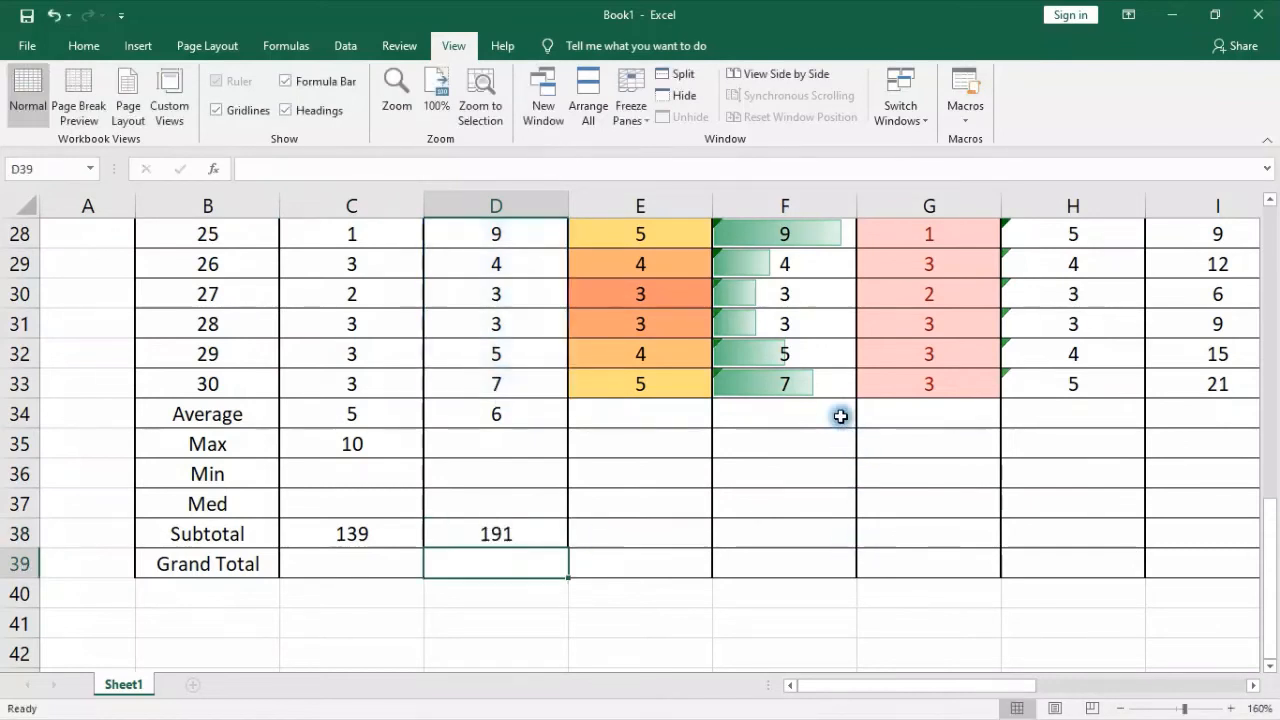
click(518, 532)
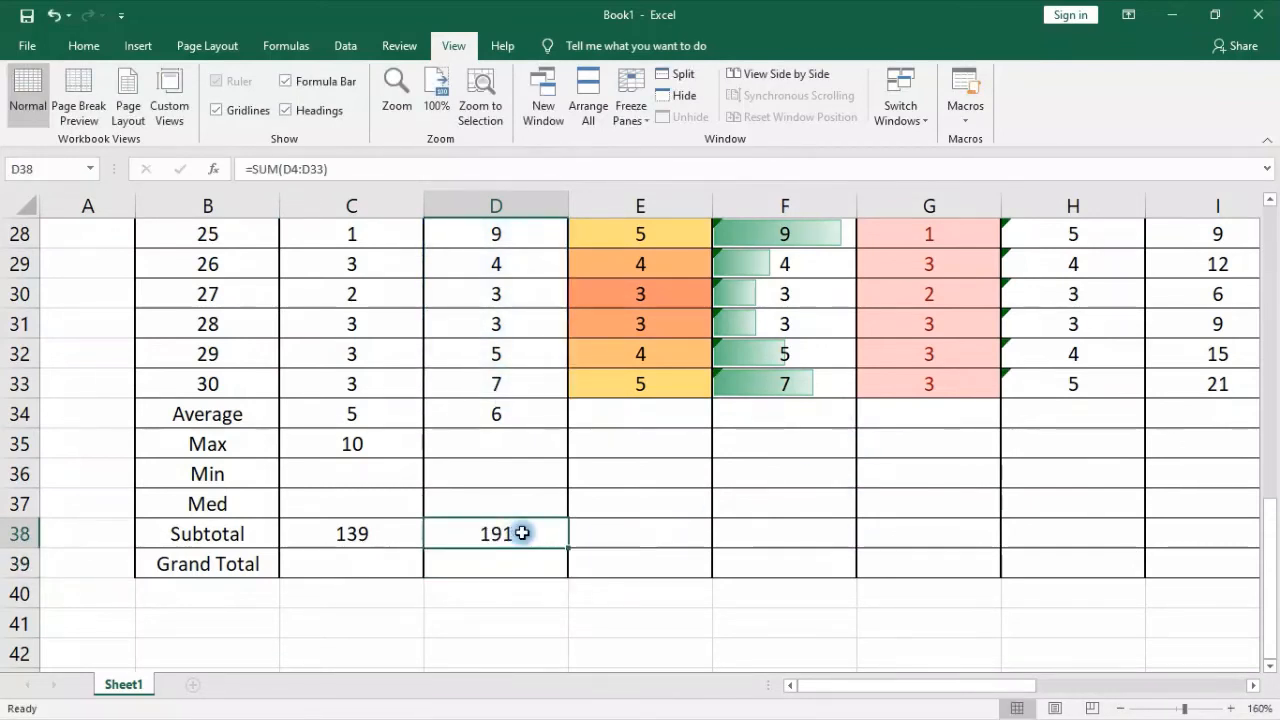
Shade the summary rows from Average to Grand Total, starting at B34, with a green theme fill color
drag(20, 384, 9, 270)
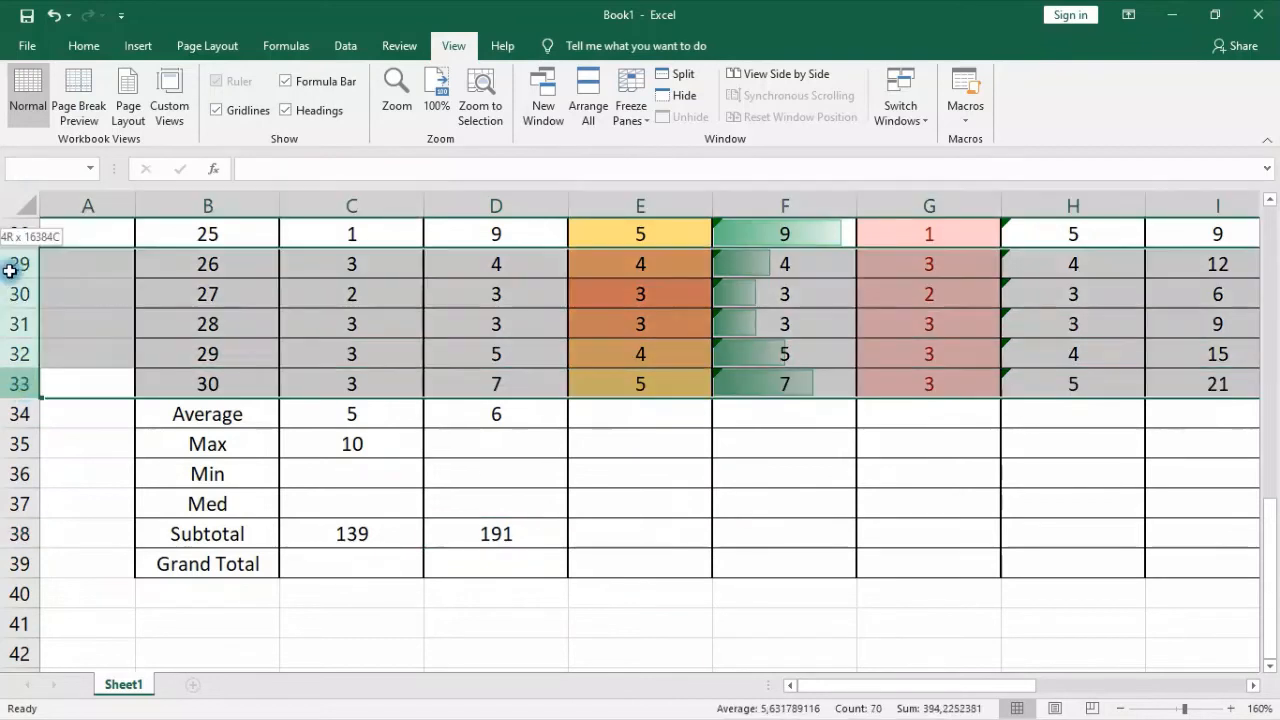
drag(18, 414, 20, 504)
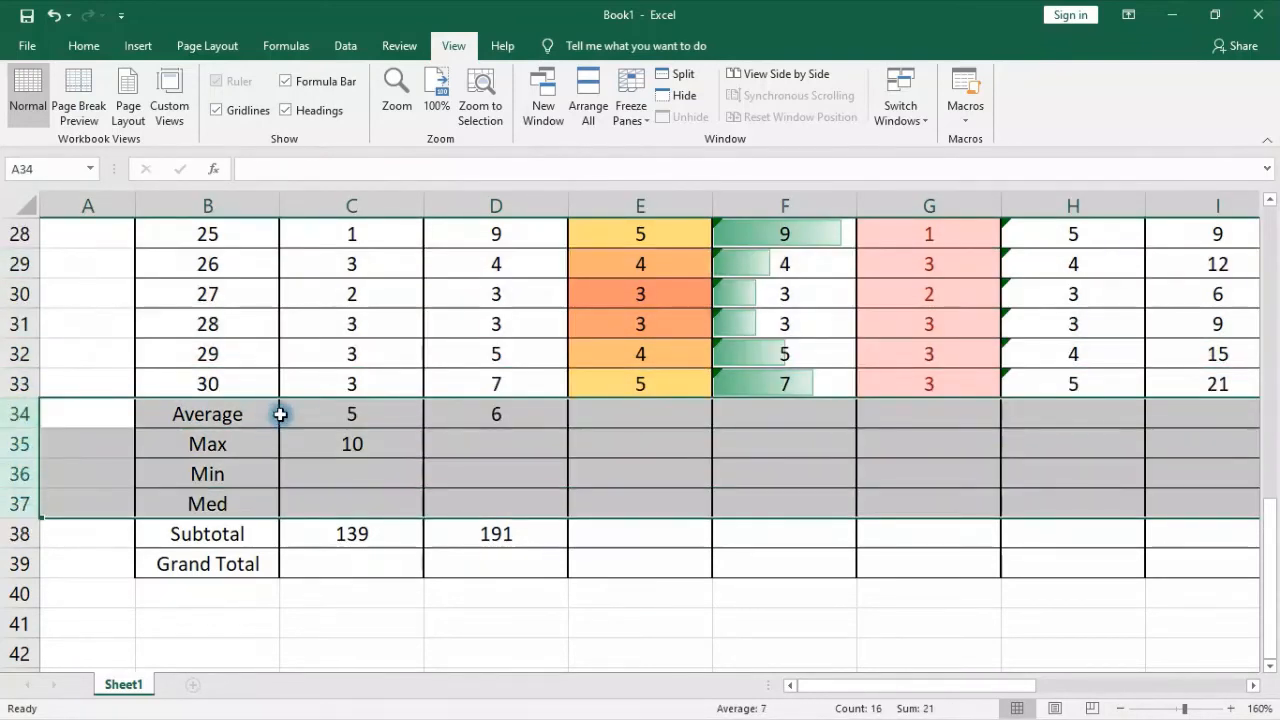
drag(226, 414, 1248, 563)
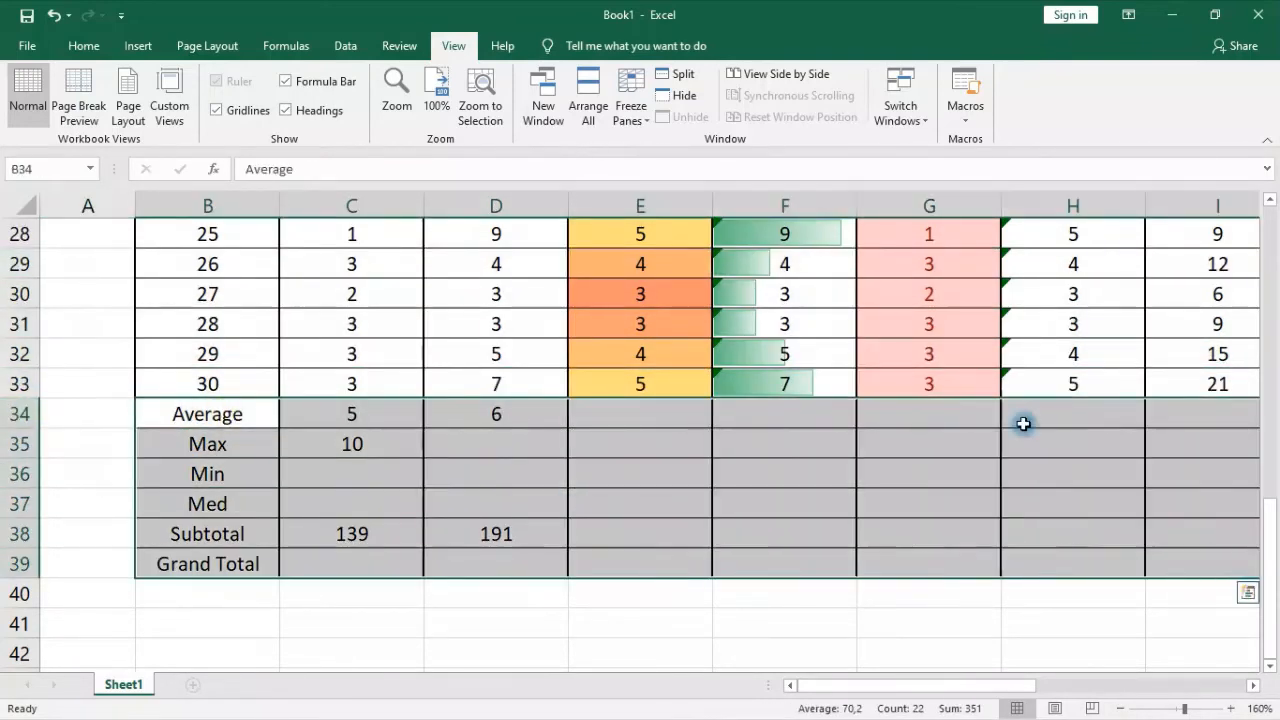
click(83, 46)
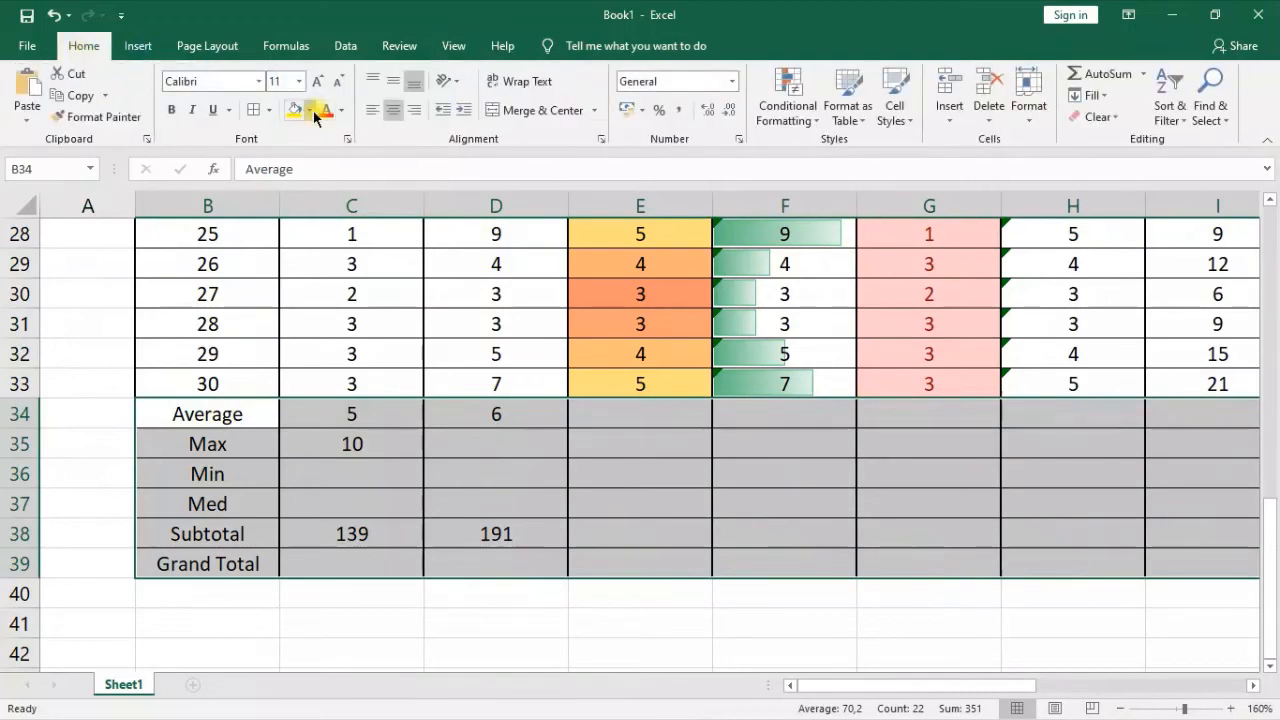
click(310, 111)
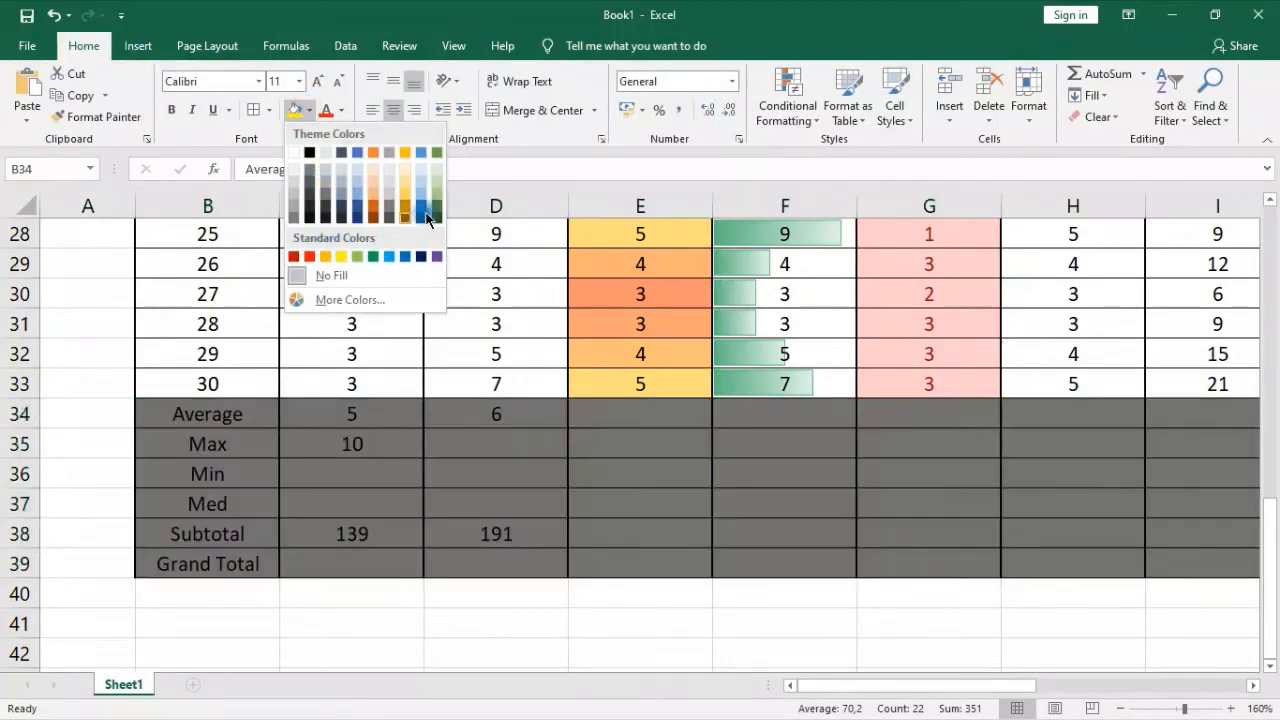
click(437, 194)
click(648, 488)
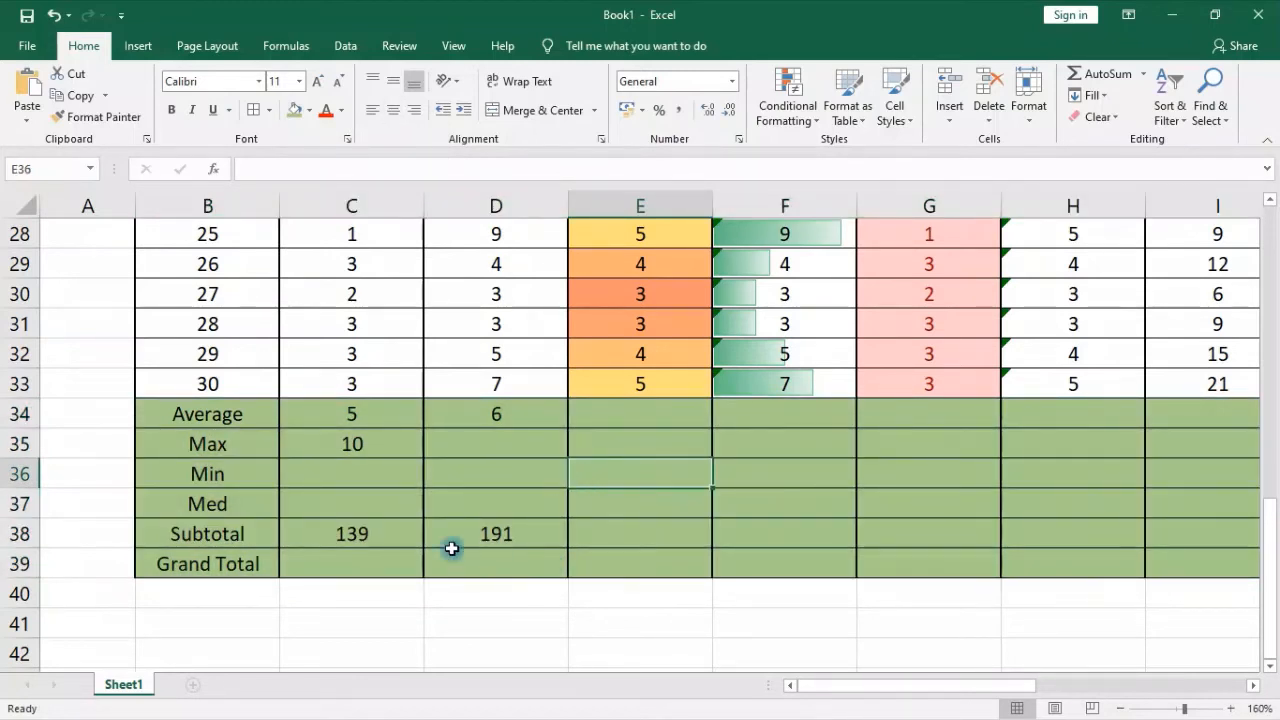
Merge and center cells C39:D39 in the Grand Total row, beneath the two class subtotals
click(359, 467)
click(362, 502)
click(370, 530)
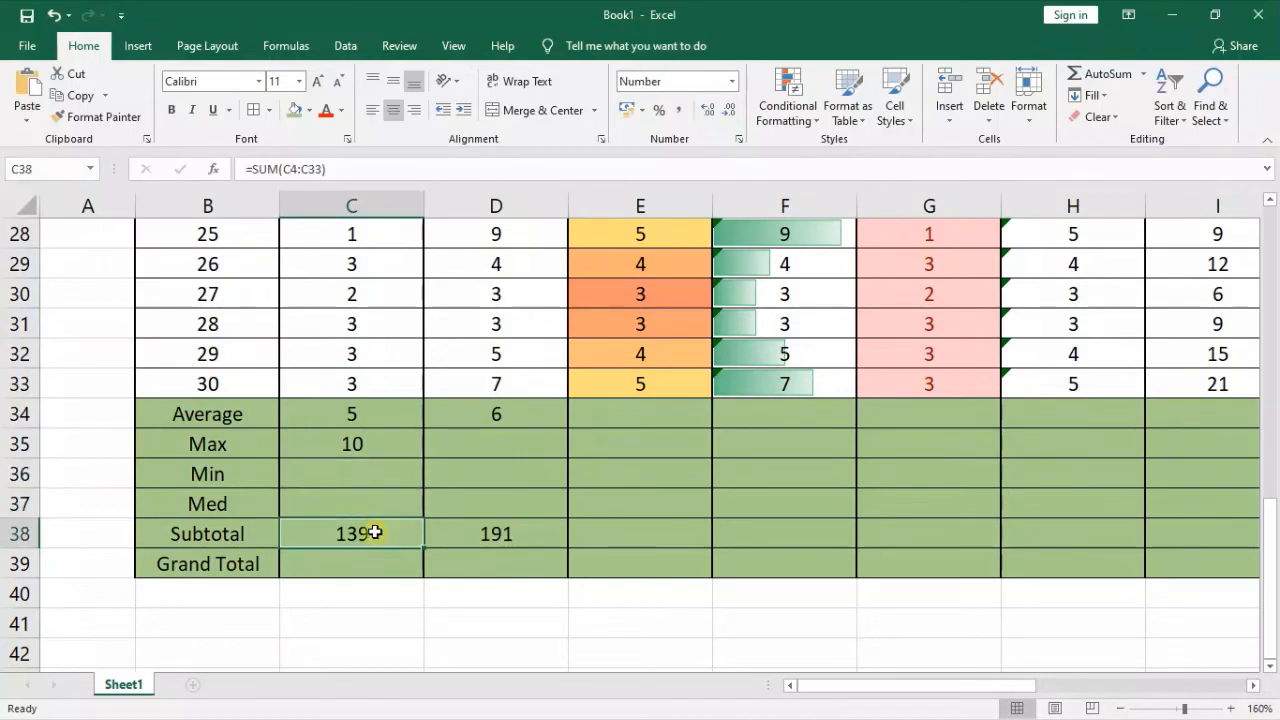
click(528, 536)
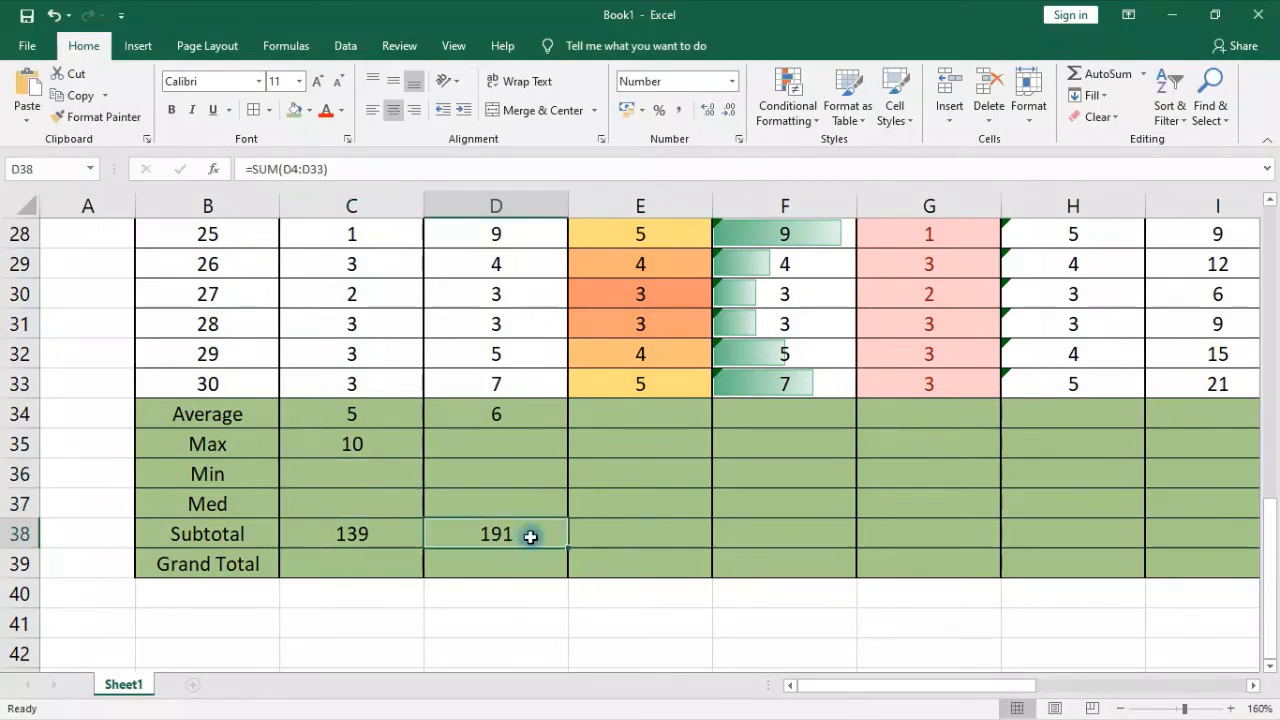
drag(349, 557, 472, 568)
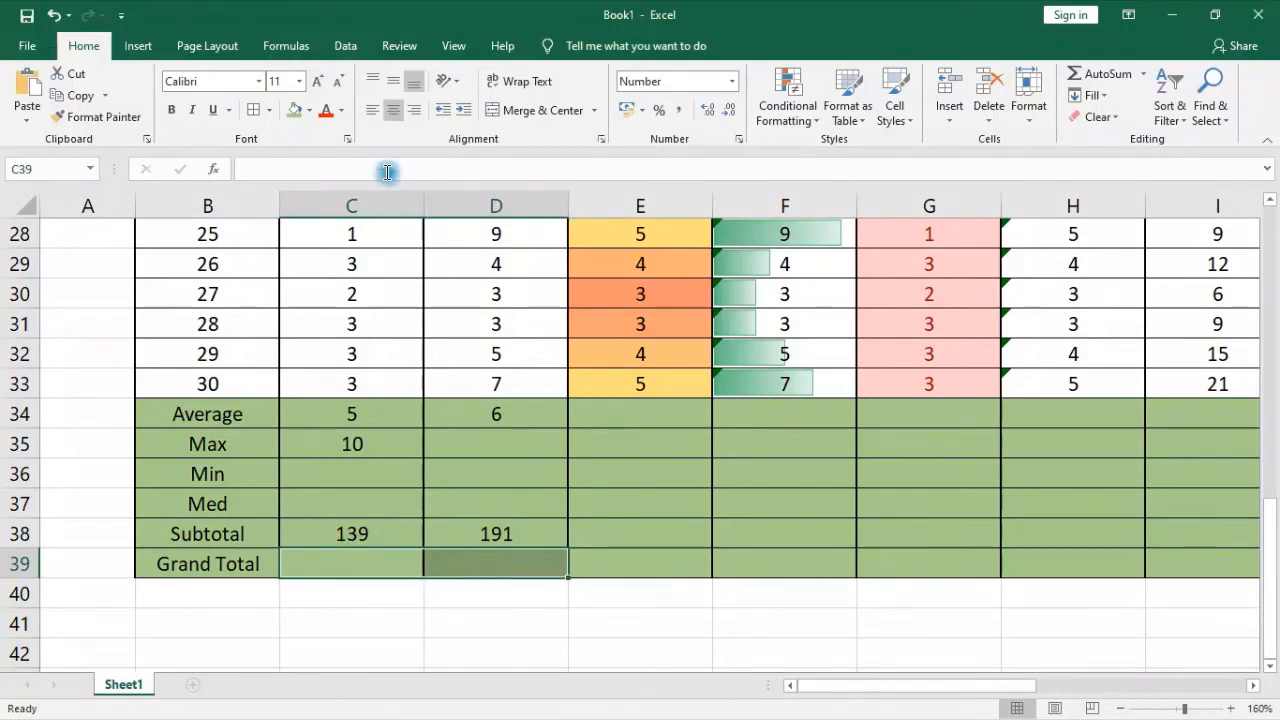
click(530, 110)
click(588, 613)
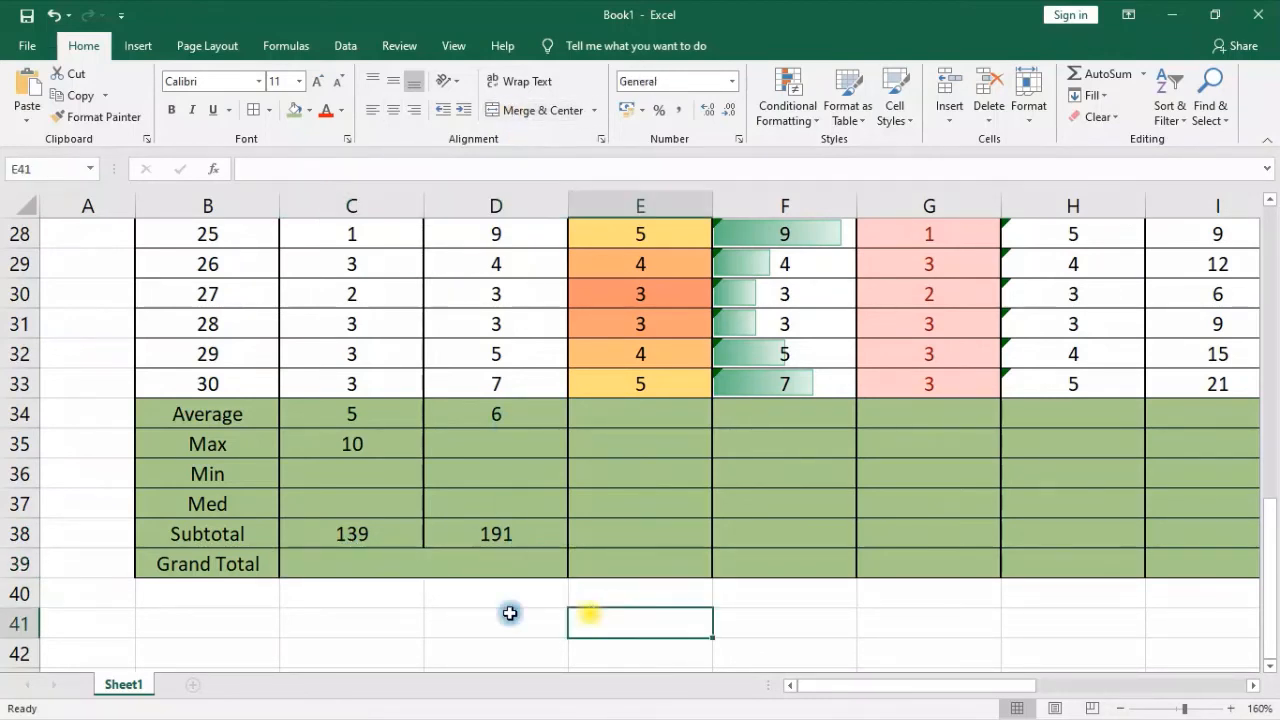
Enter =SUM(C38:D38) in the merged Grand Total cell to add the two class subtotals
click(385, 553)
text(=sum)
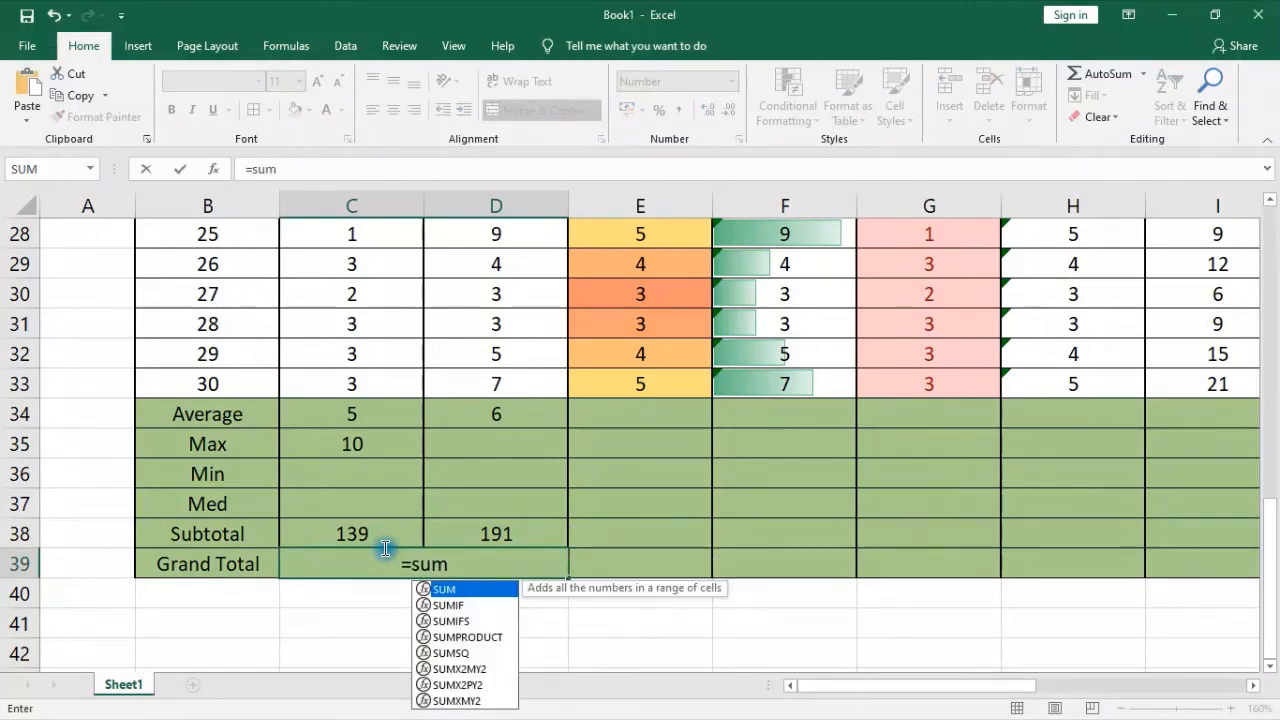
text(()
drag(343, 526, 500, 531)
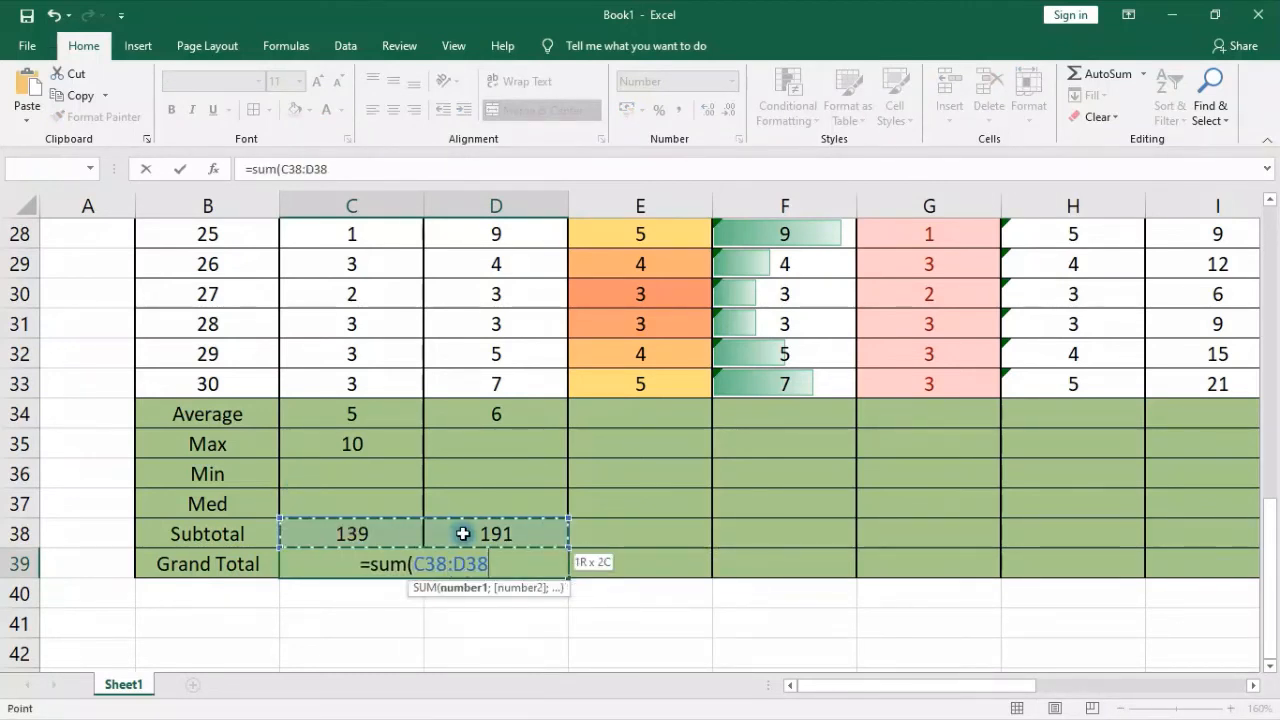
key(Return)
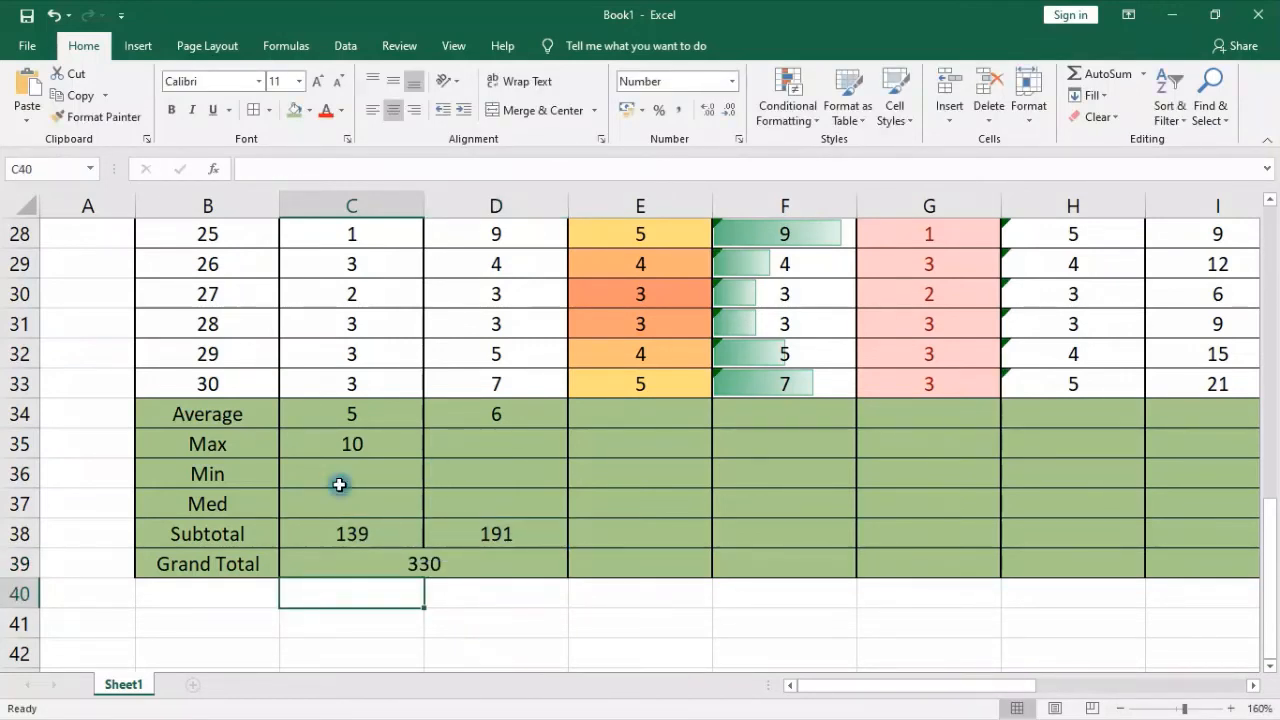
Examine the row 3 column headers from Average in E3 across to Round up to 2 decimals in O3
scroll(714, 423, up, 9)
click(636, 286)
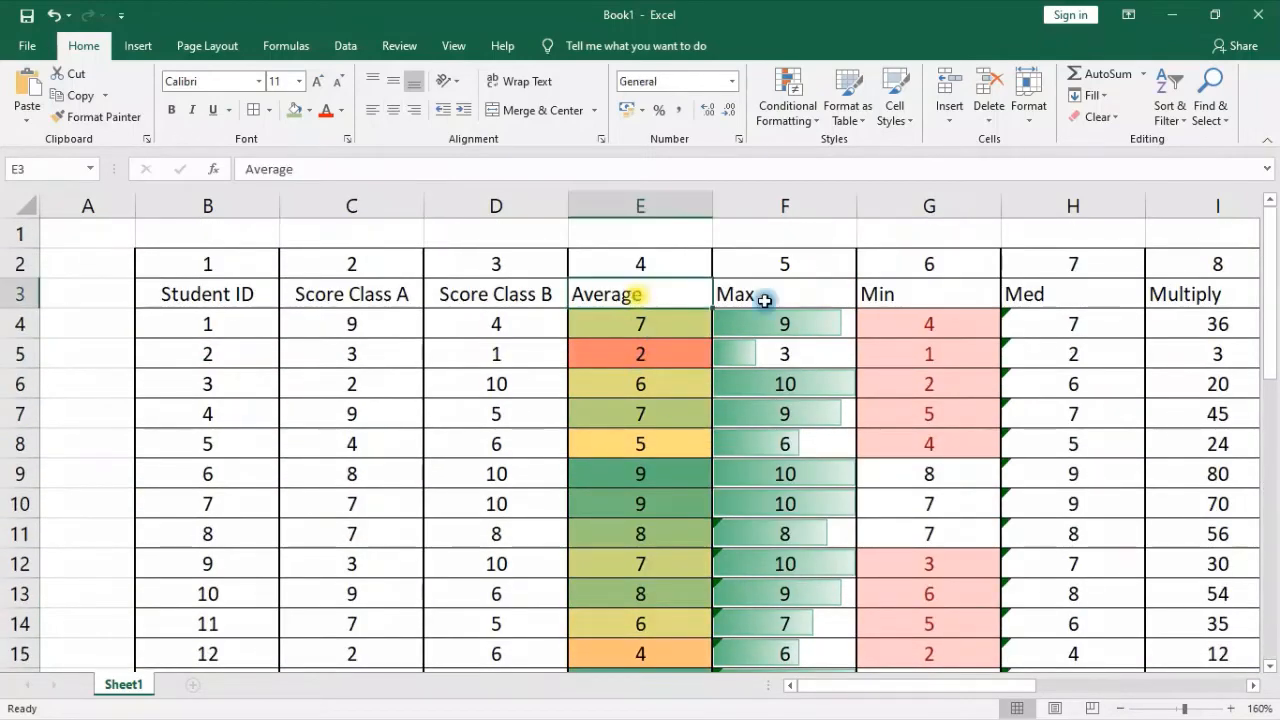
key(Right)
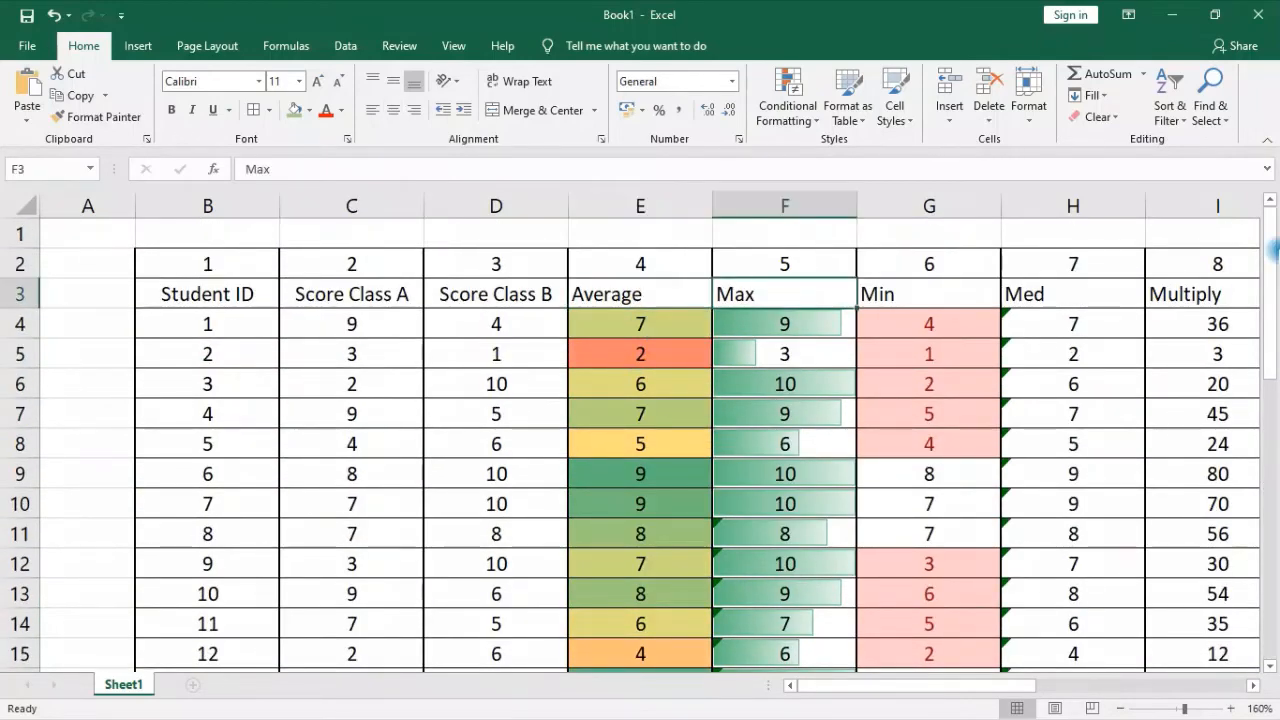
key(Right)
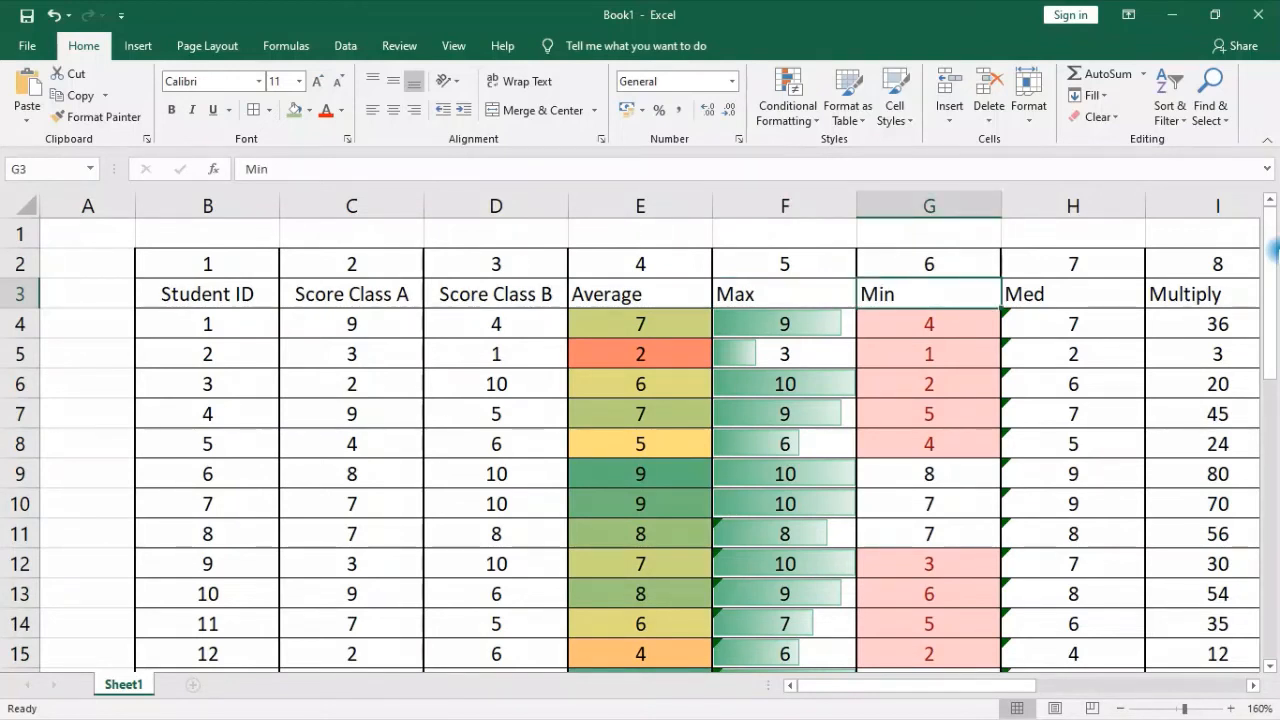
key(Right)
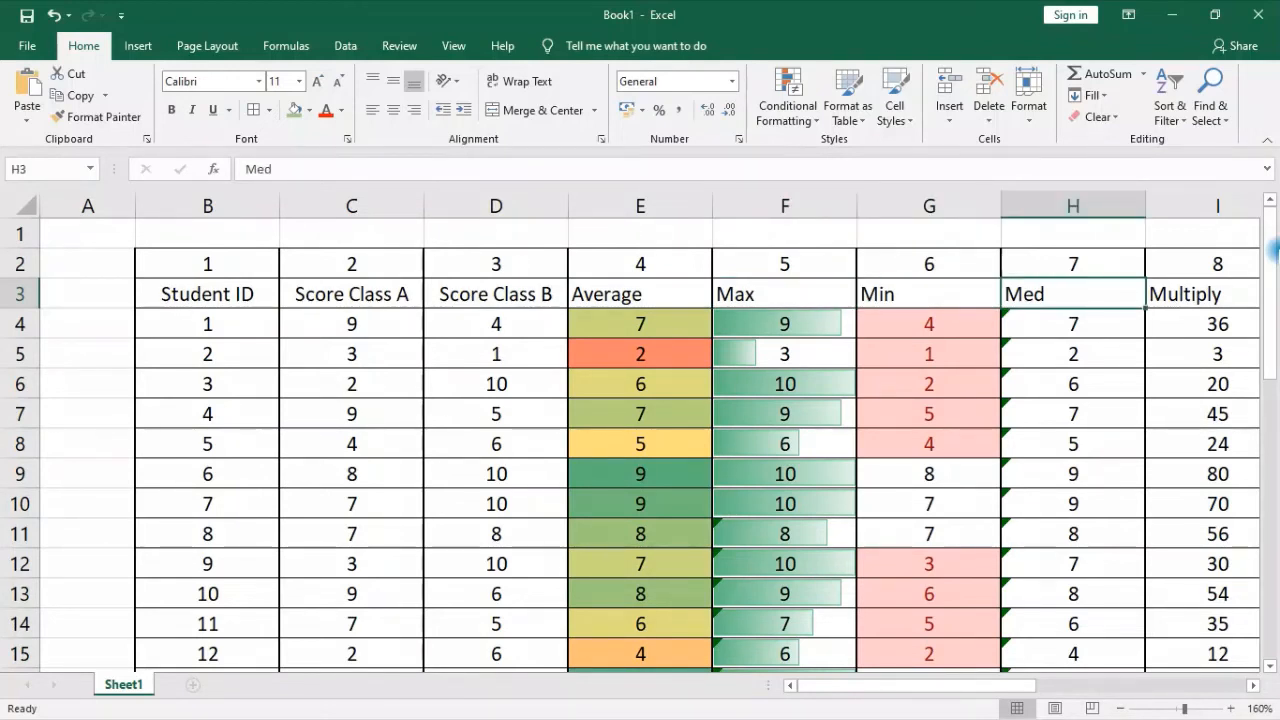
key(Right)
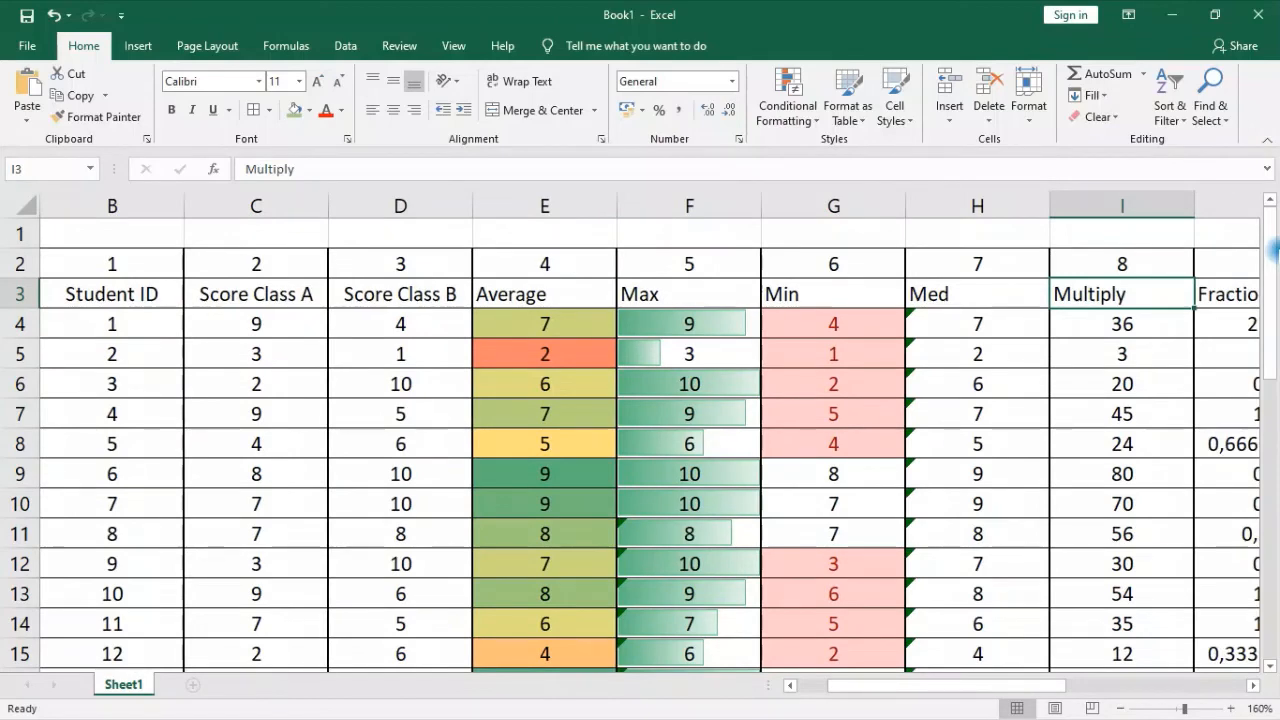
key(Right)
key(Right)
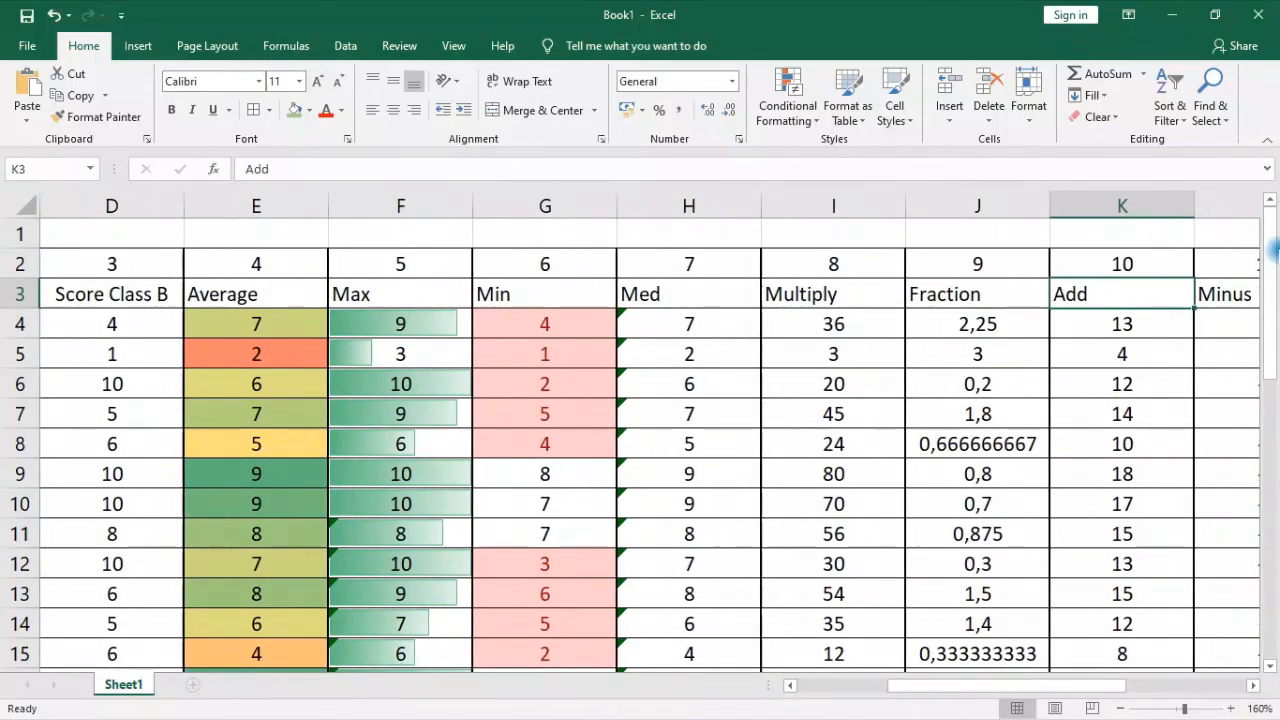
key(Right)
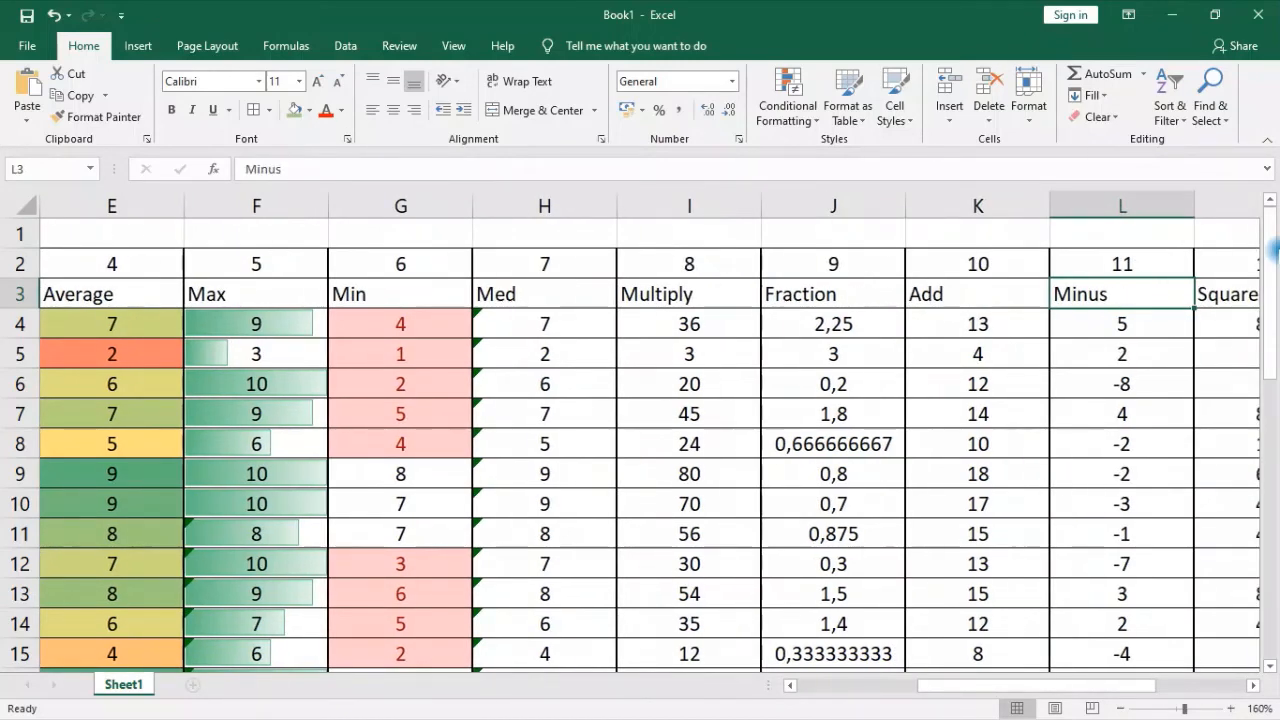
key(Right)
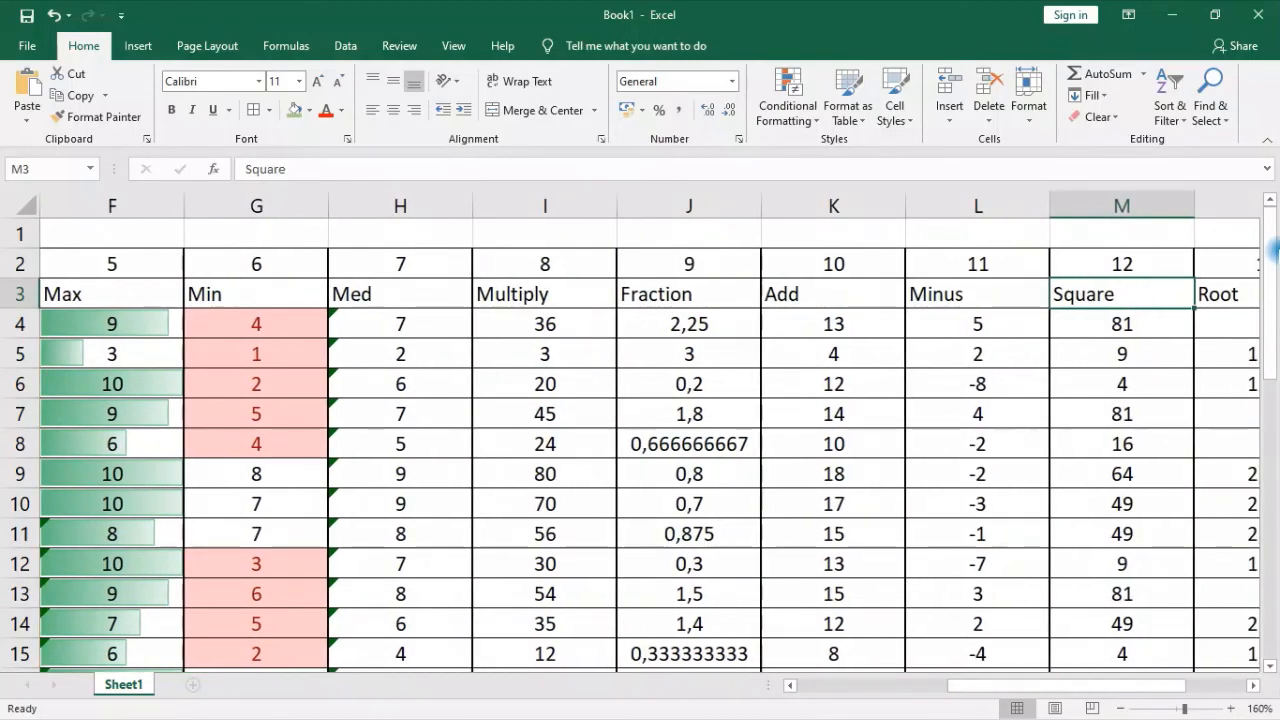
key(Right)
key(Right)
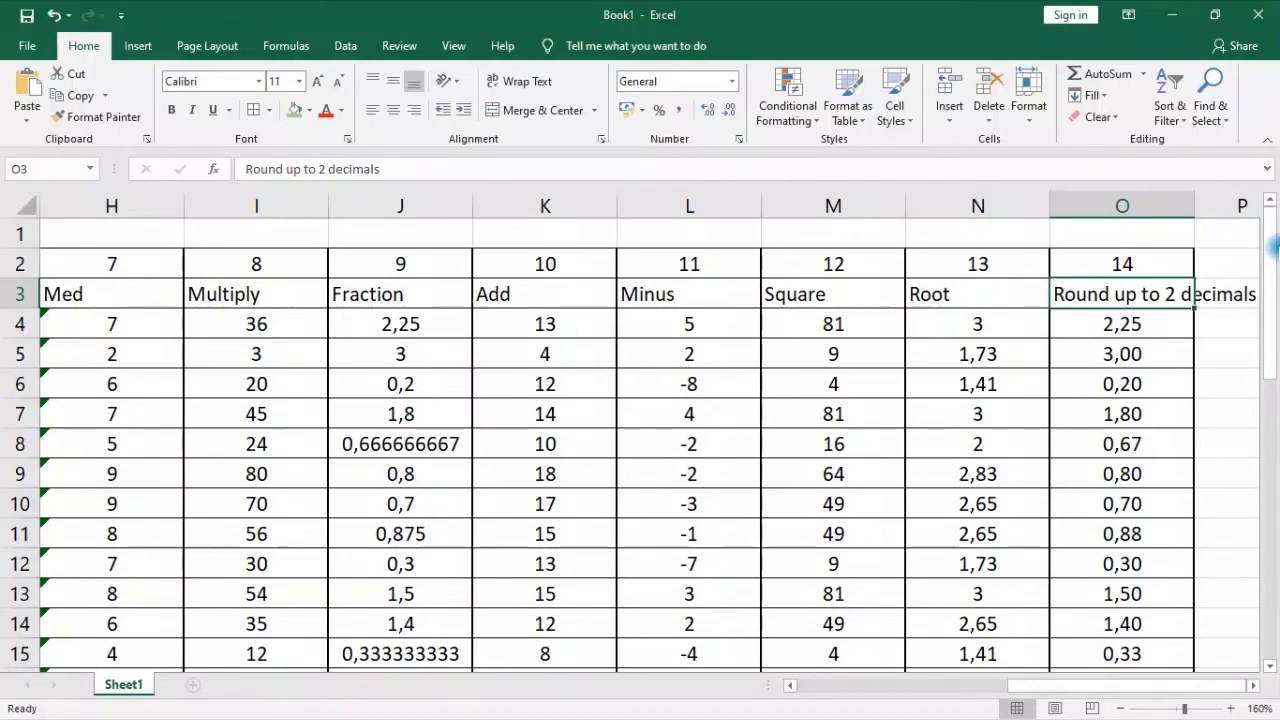
drag(1123, 294, 192, 297)
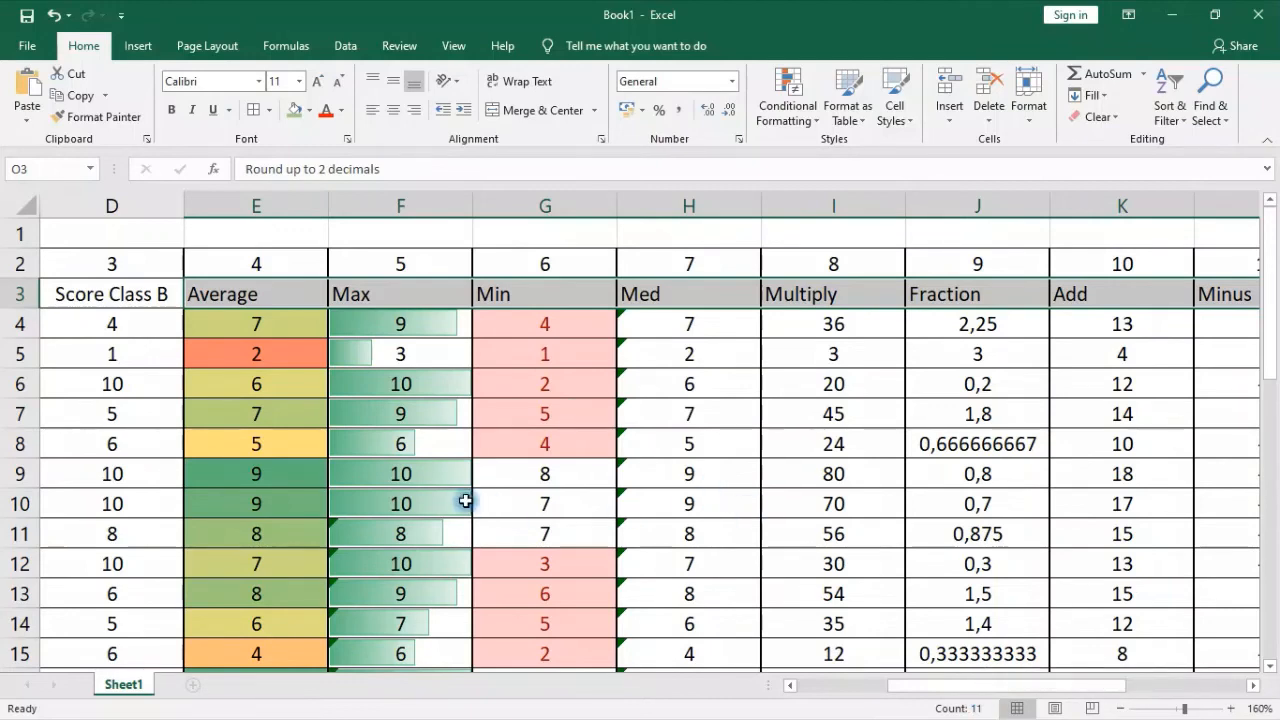
Enter 12 in cell C42, below the Grand Total row
scroll(465, 500, down, 12)
scroll(468, 500, up, 2)
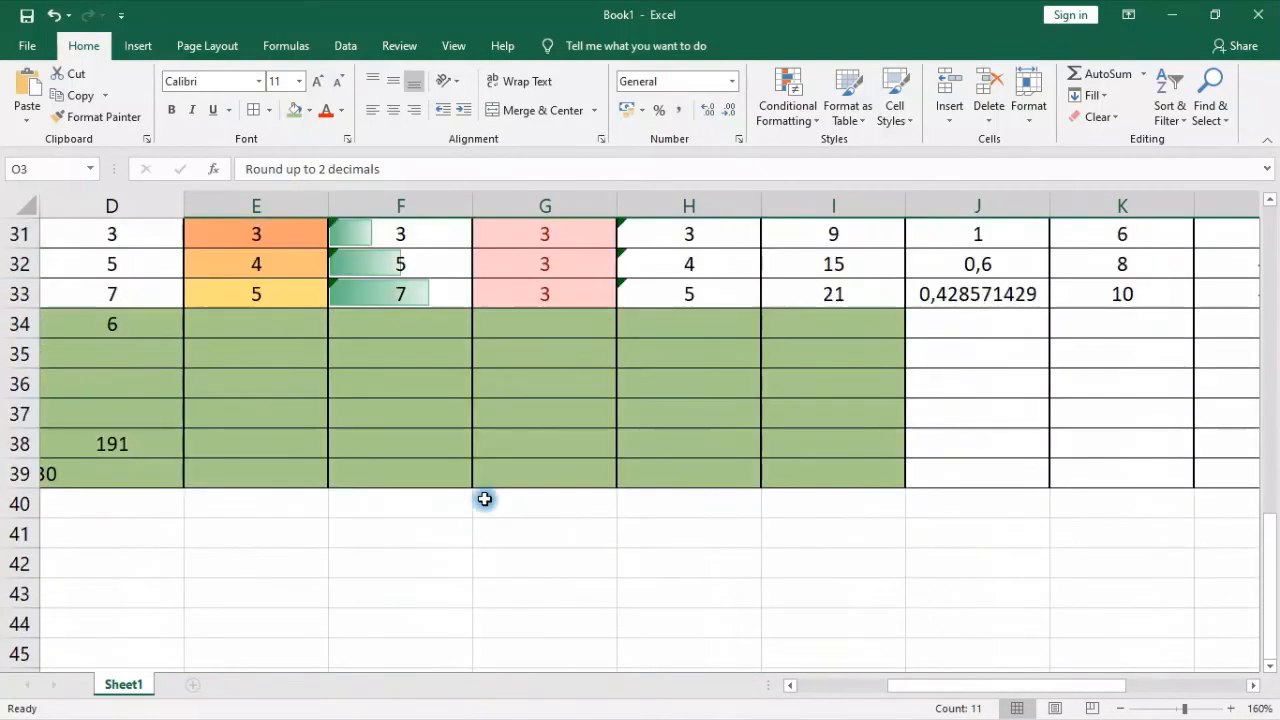
drag(928, 690, 729, 686)
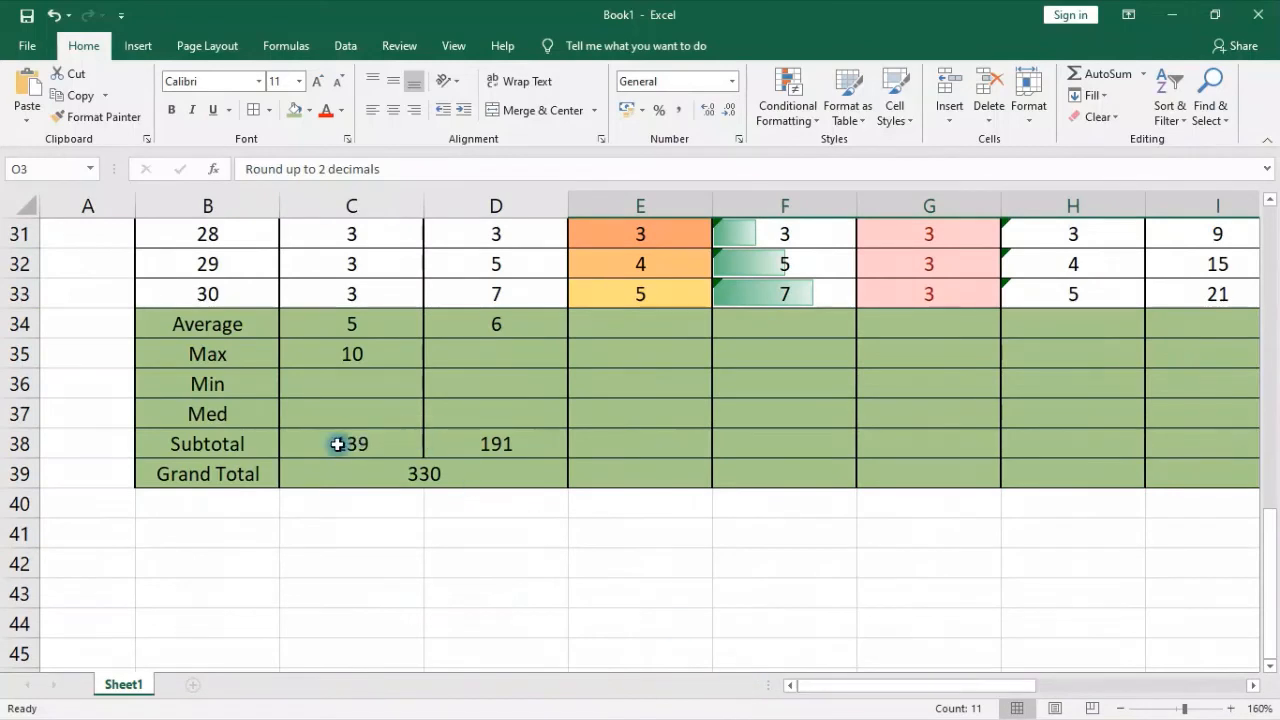
click(338, 444)
click(300, 551)
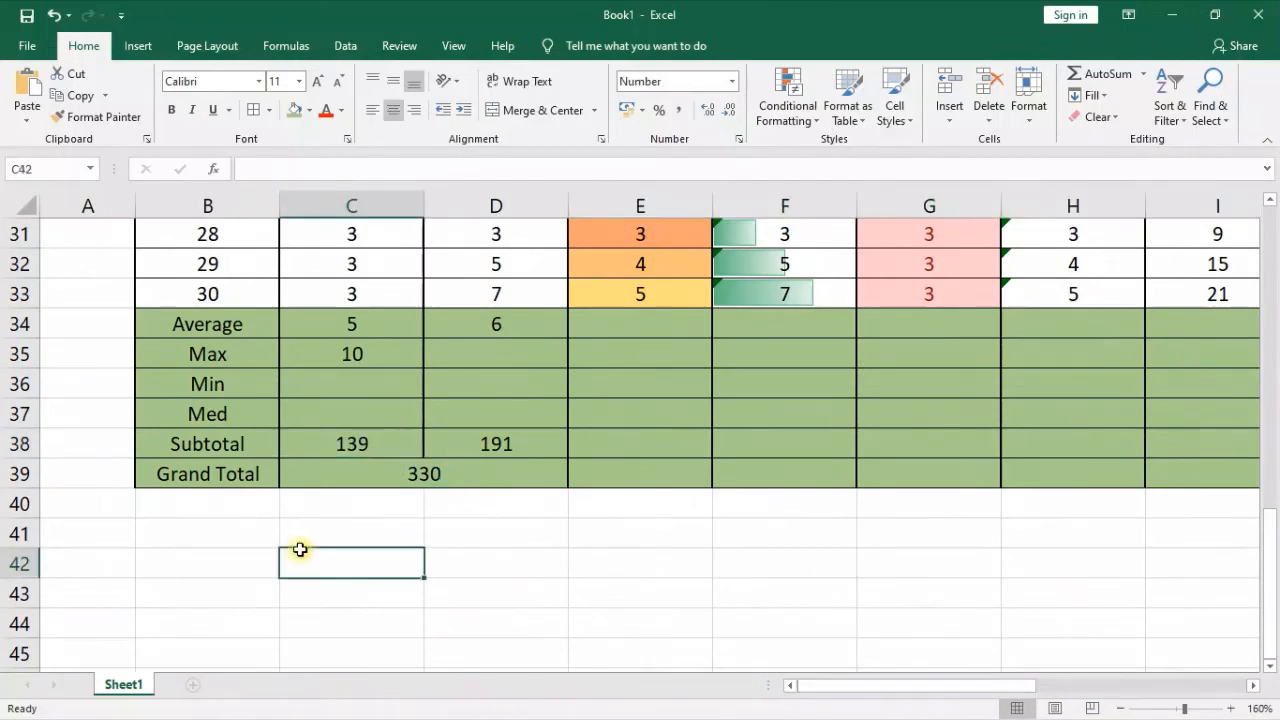
text(12)
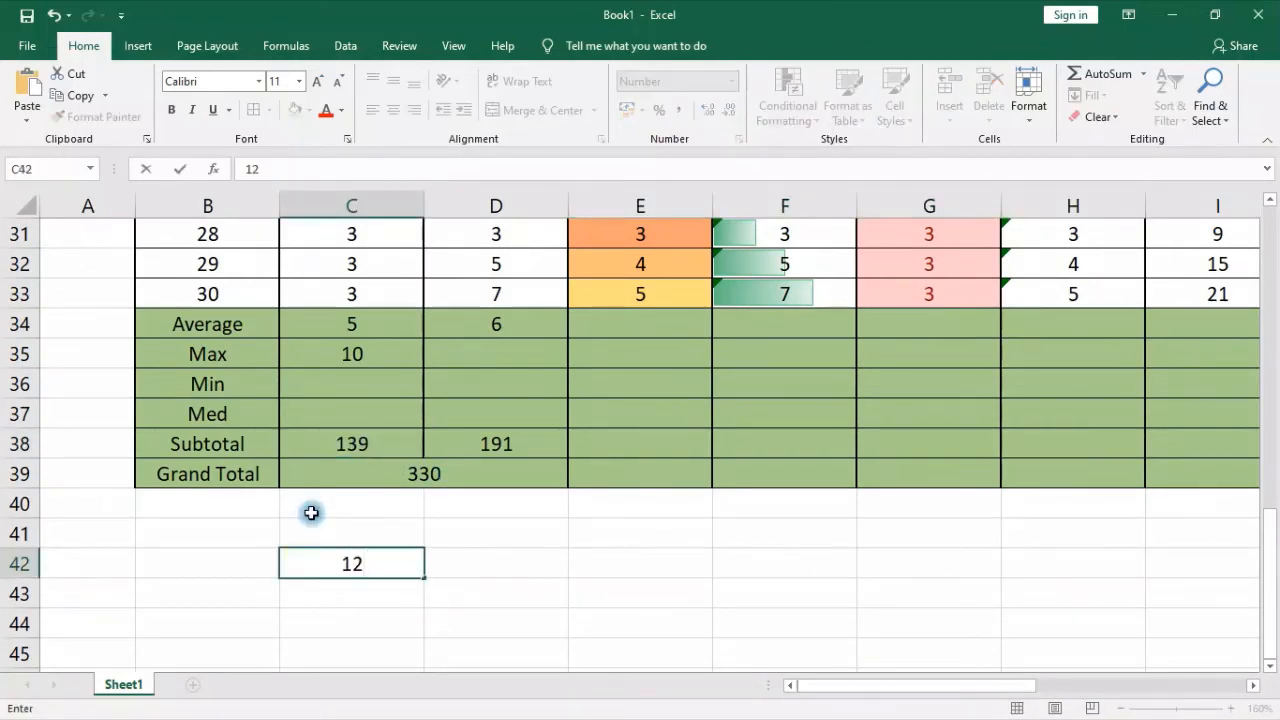
key(Return)
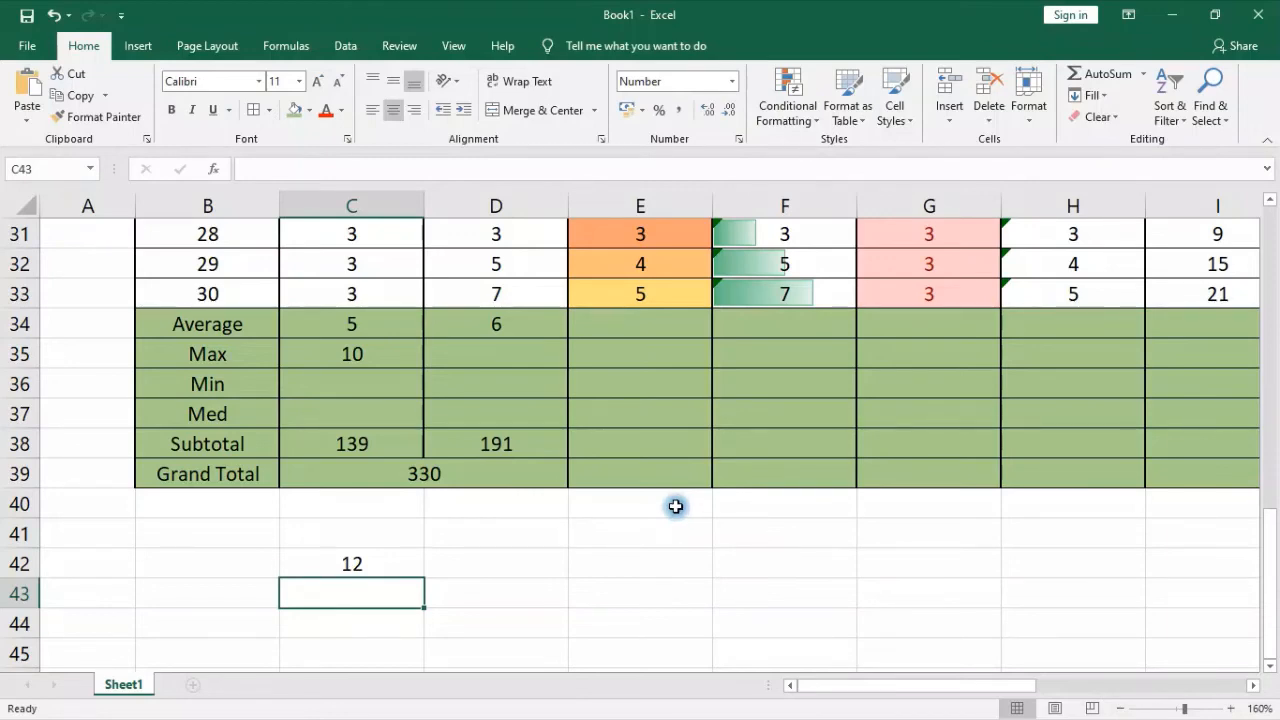
scroll(675, 507, up, 10)
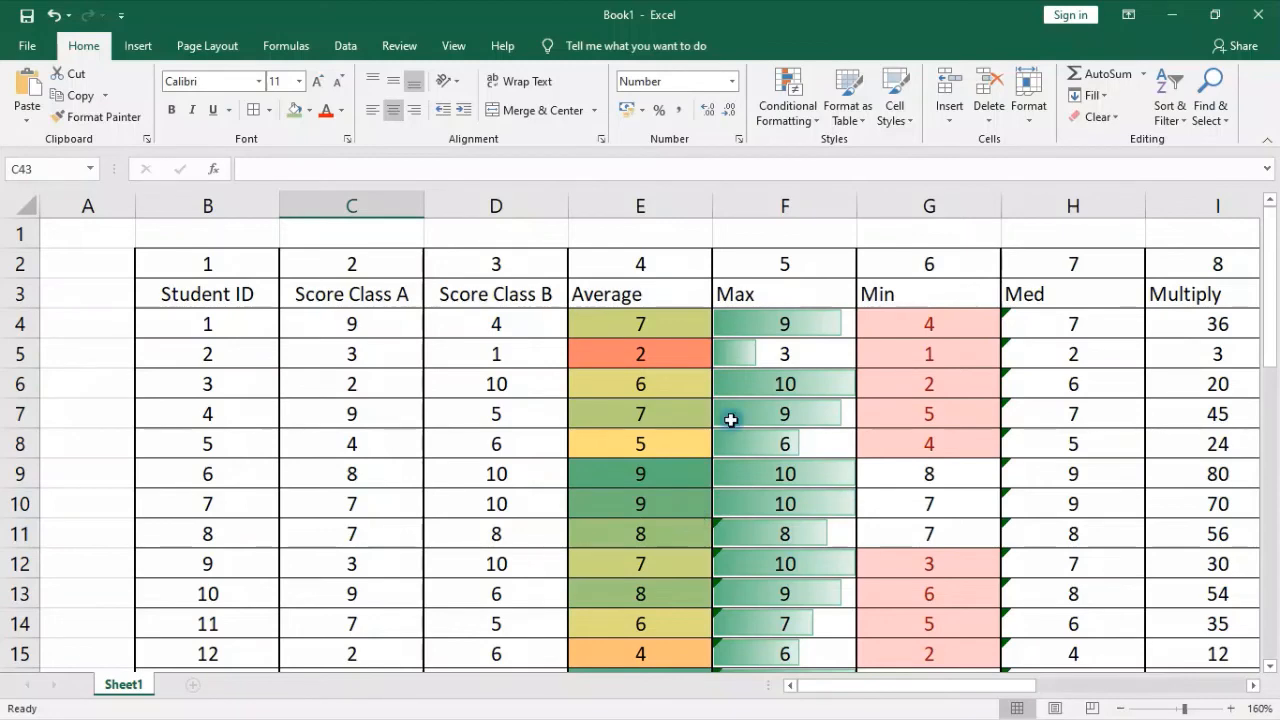
scroll(759, 505, down, 5)
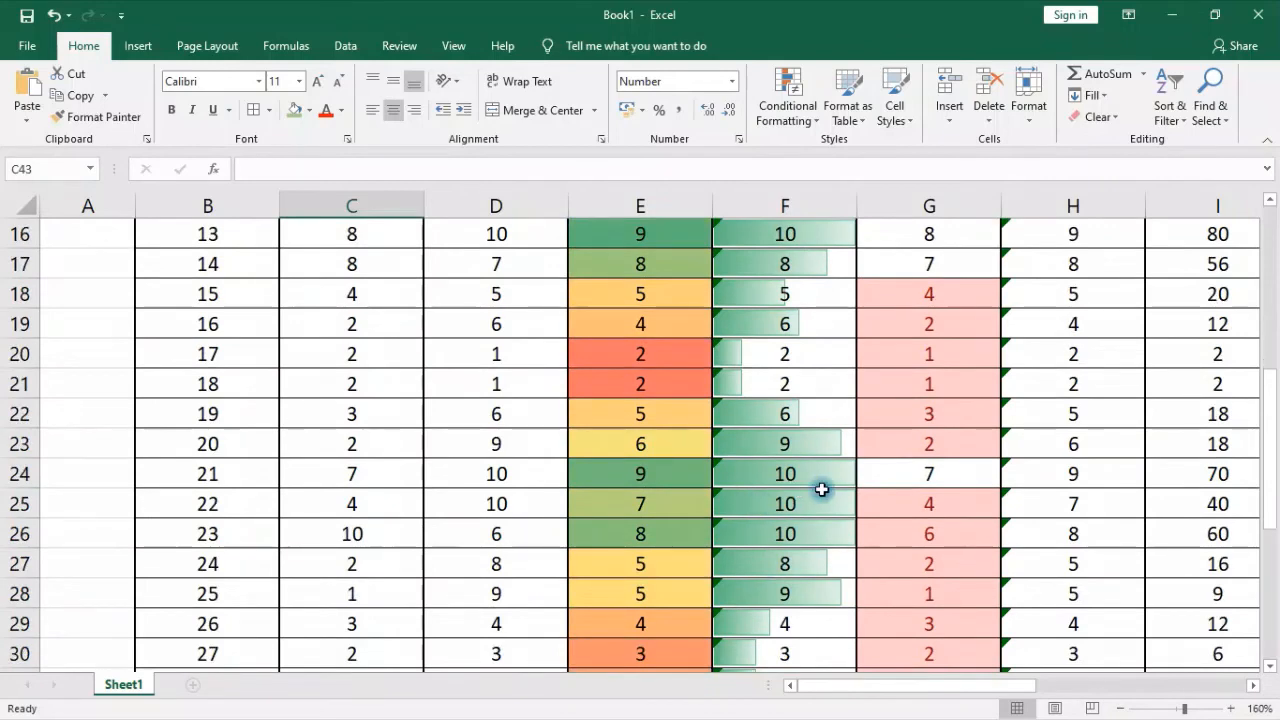
scroll(820, 489, down, 4)
click(671, 491)
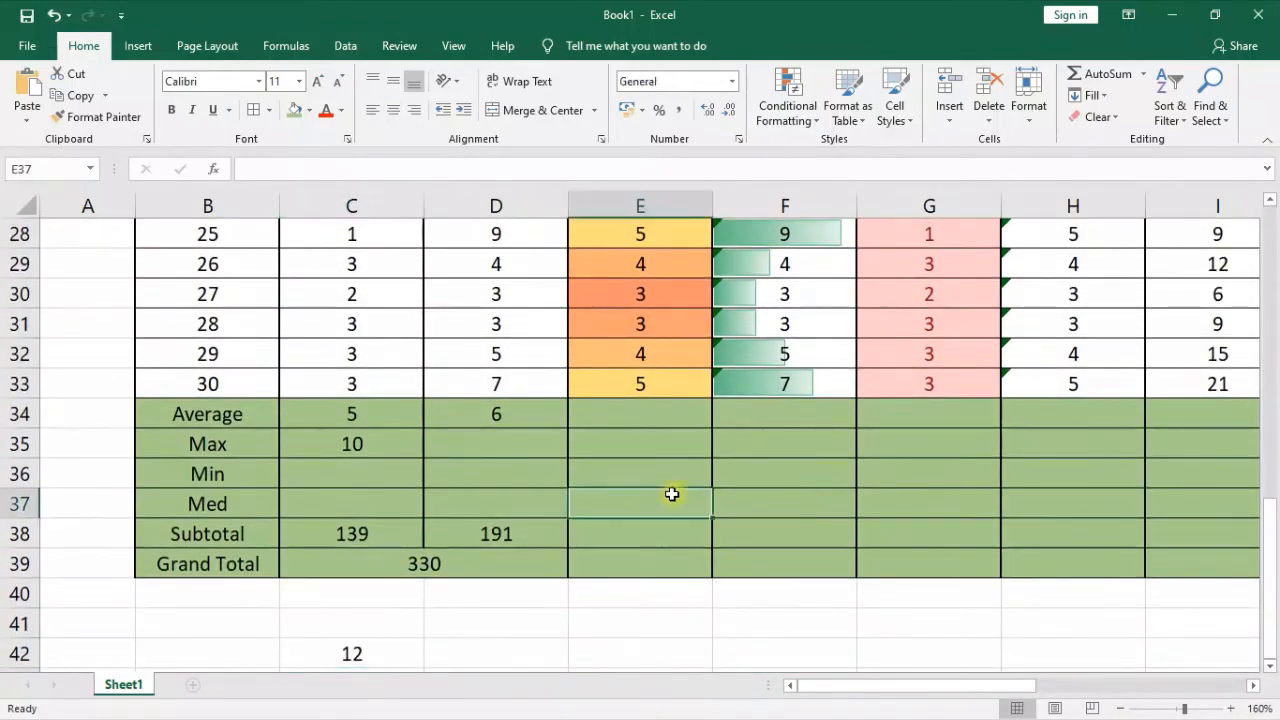
scroll(671, 493, up, 5)
scroll(671, 495, up, 4)
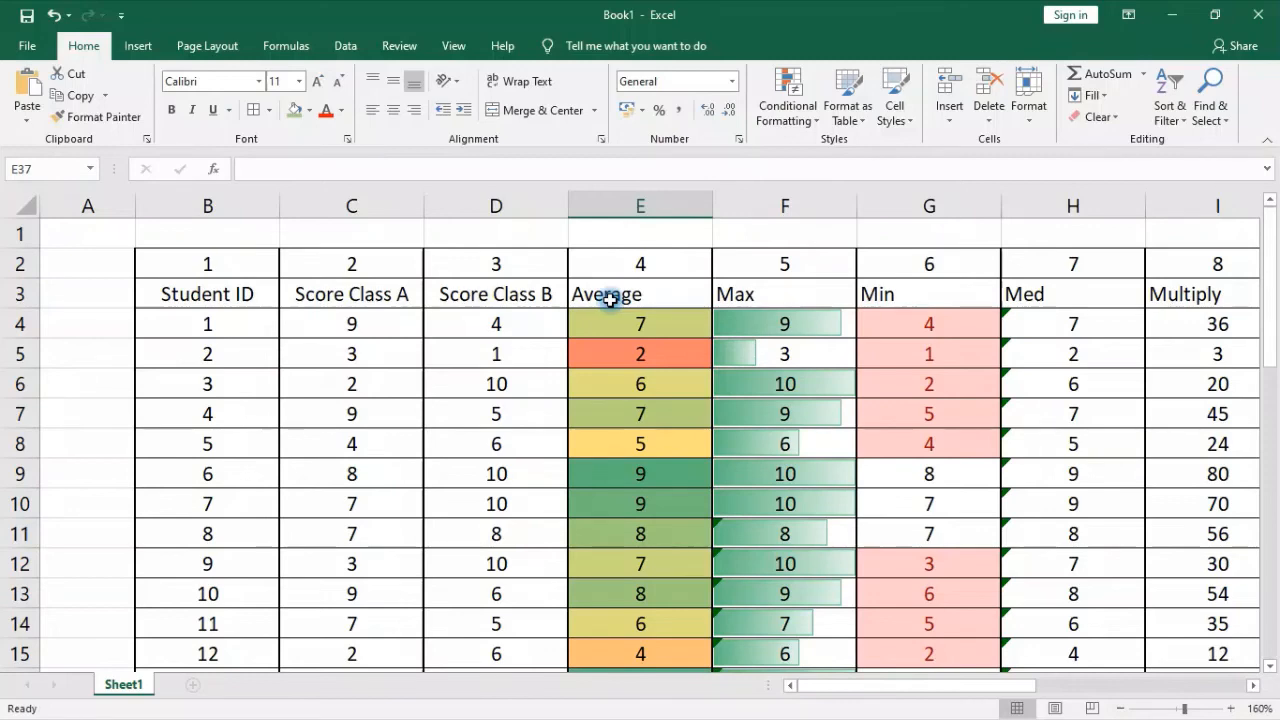
Add a new blank worksheet and copy the entire Student ID column B from Sheet1
click(193, 684)
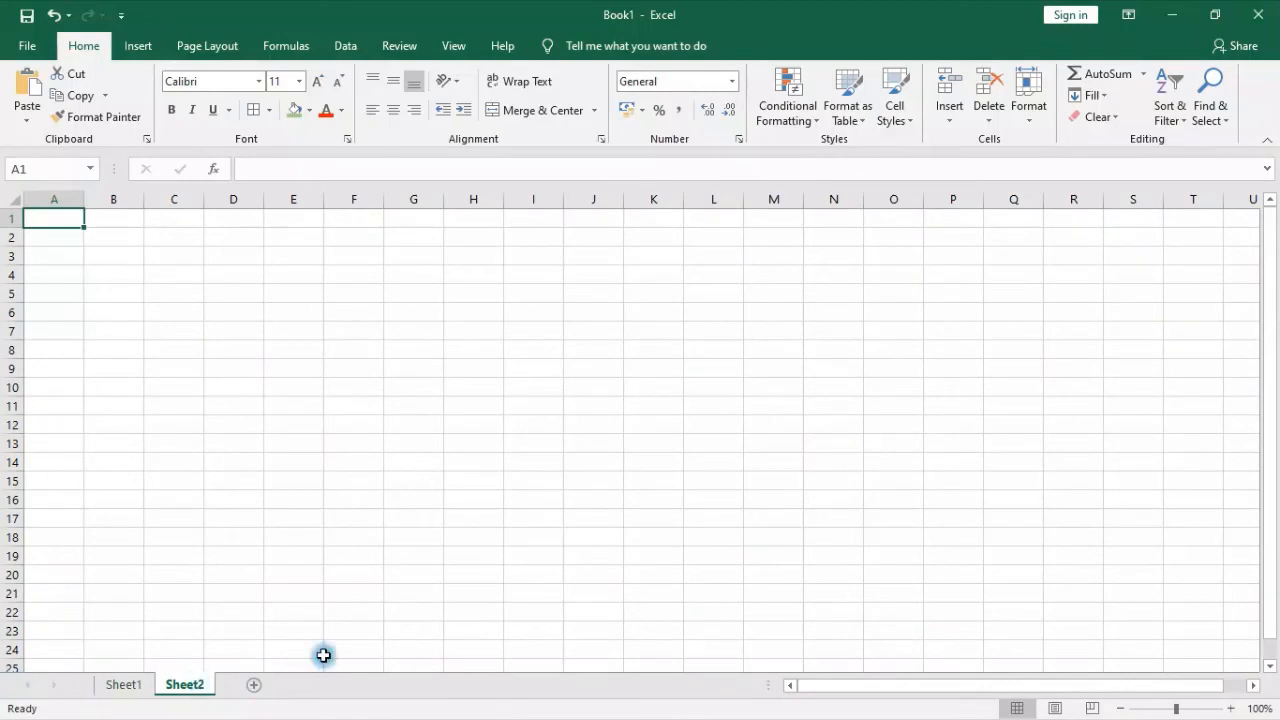
click(118, 686)
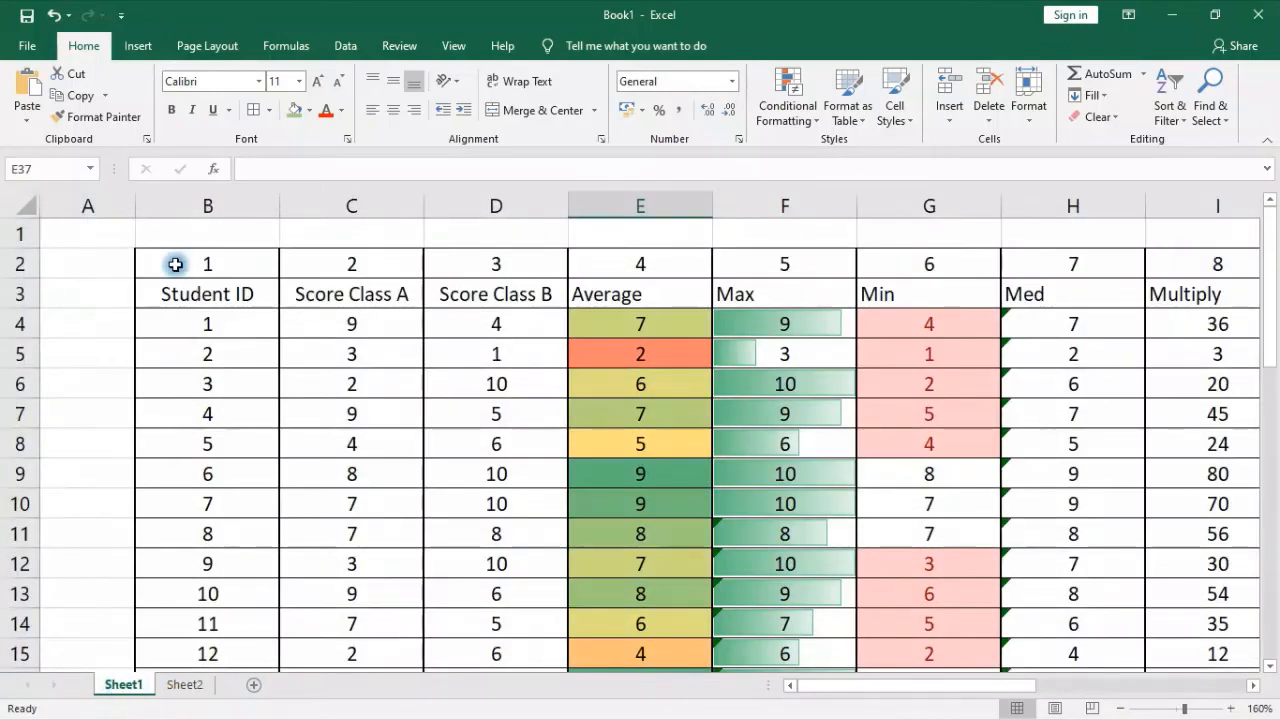
drag(175, 264, 527, 434)
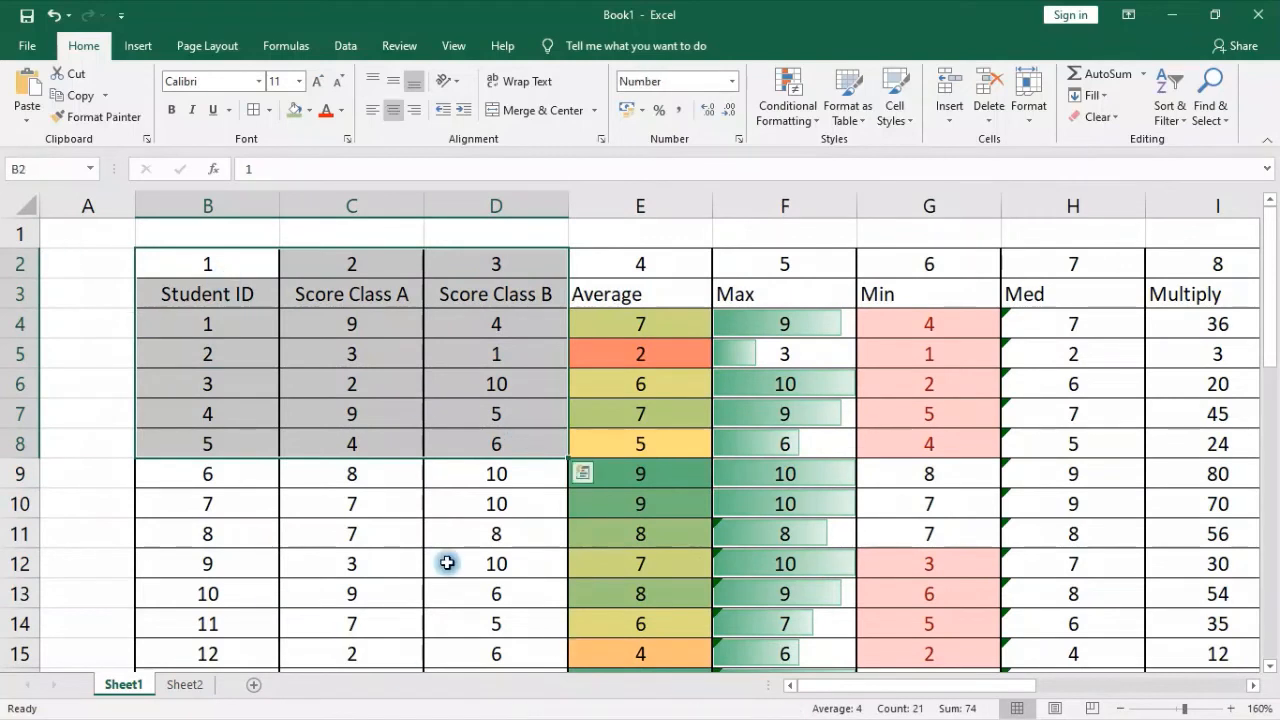
click(214, 206)
right_click(228, 352)
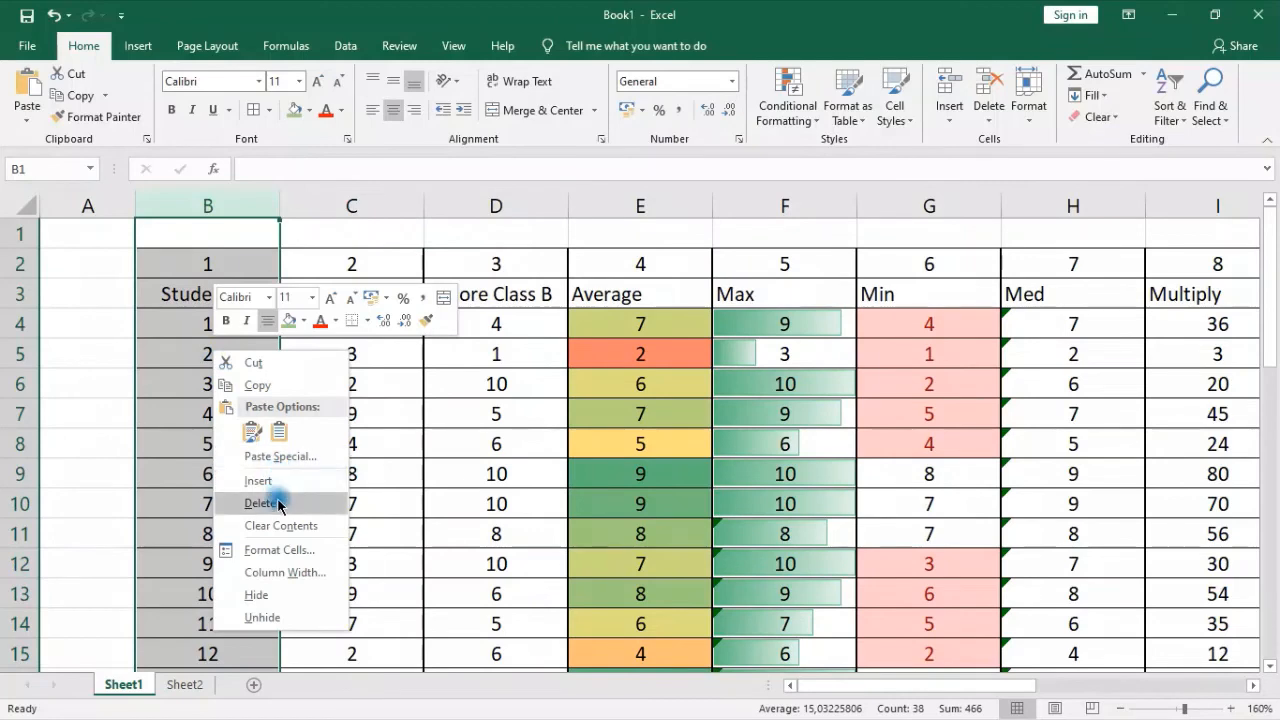
click(257, 385)
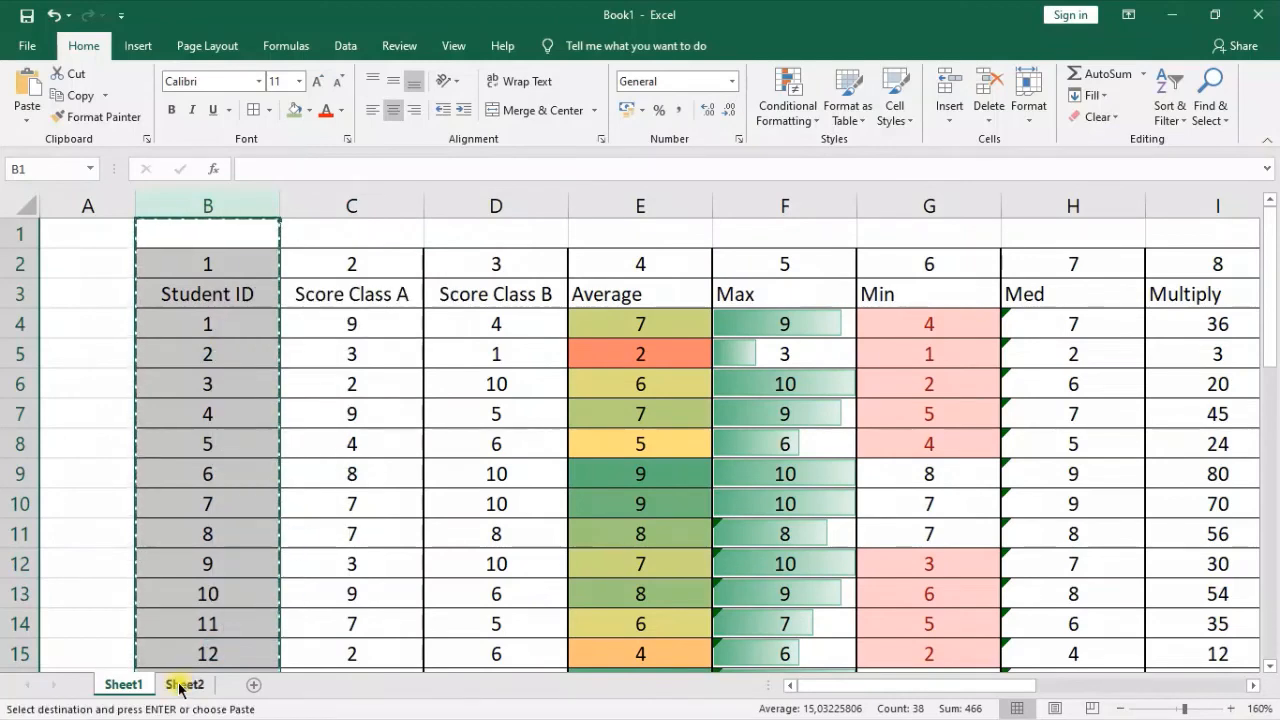
Paste the copied Student ID column as values only into column B of Sheet2 and widen that column
click(184, 684)
click(109, 217)
right_click(110, 219)
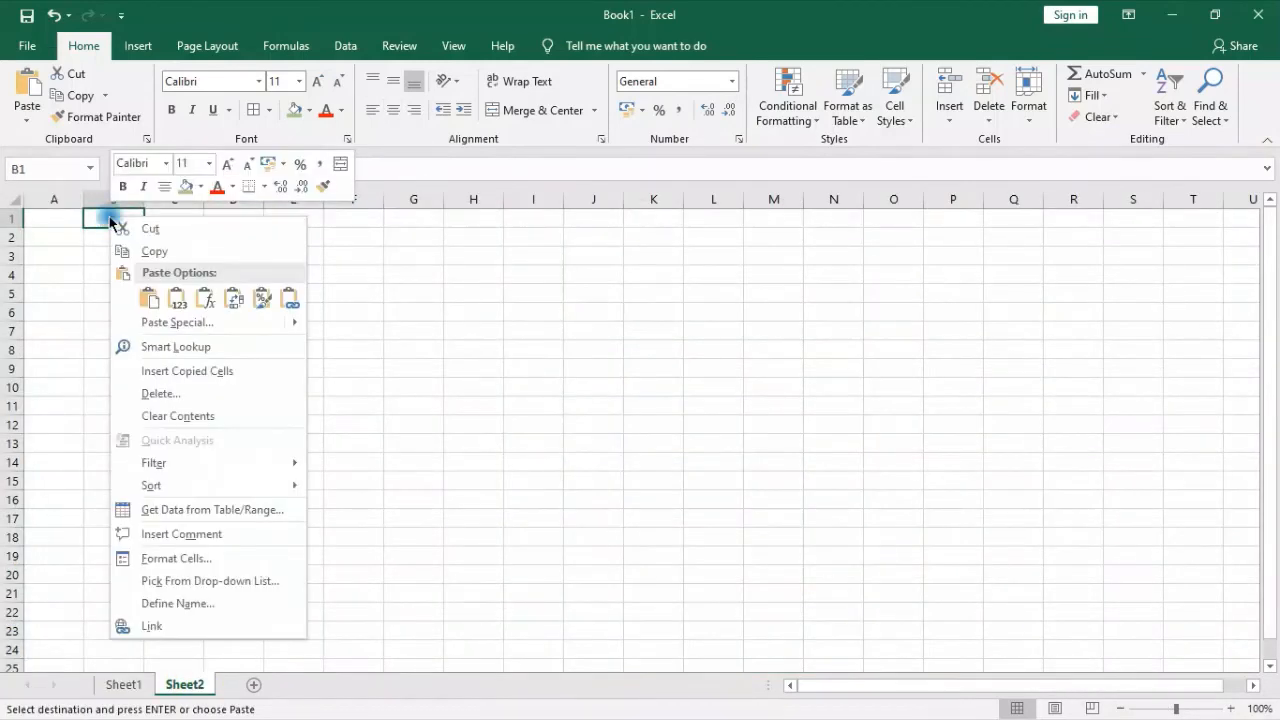
click(178, 298)
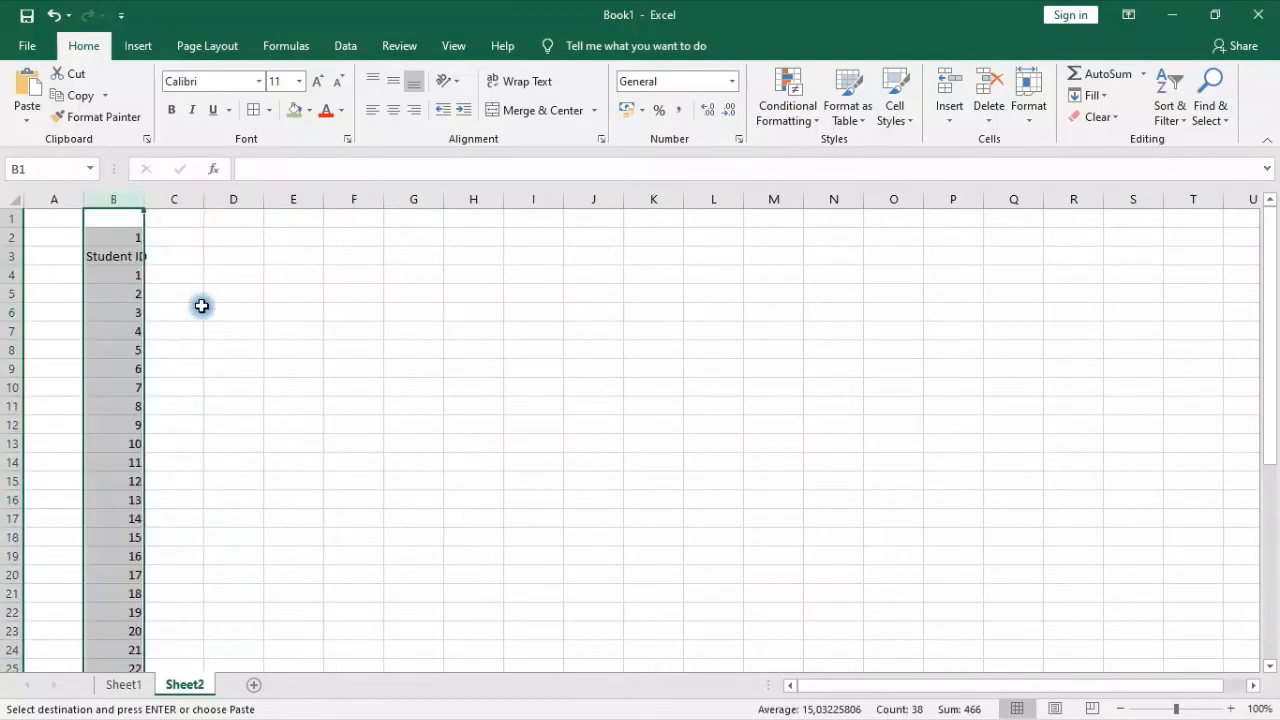
click(290, 313)
drag(141, 191, 186, 201)
Enter the headers "Angka pertama" in C3 and "angka kedua" in D3, beside Student ID
click(215, 256)
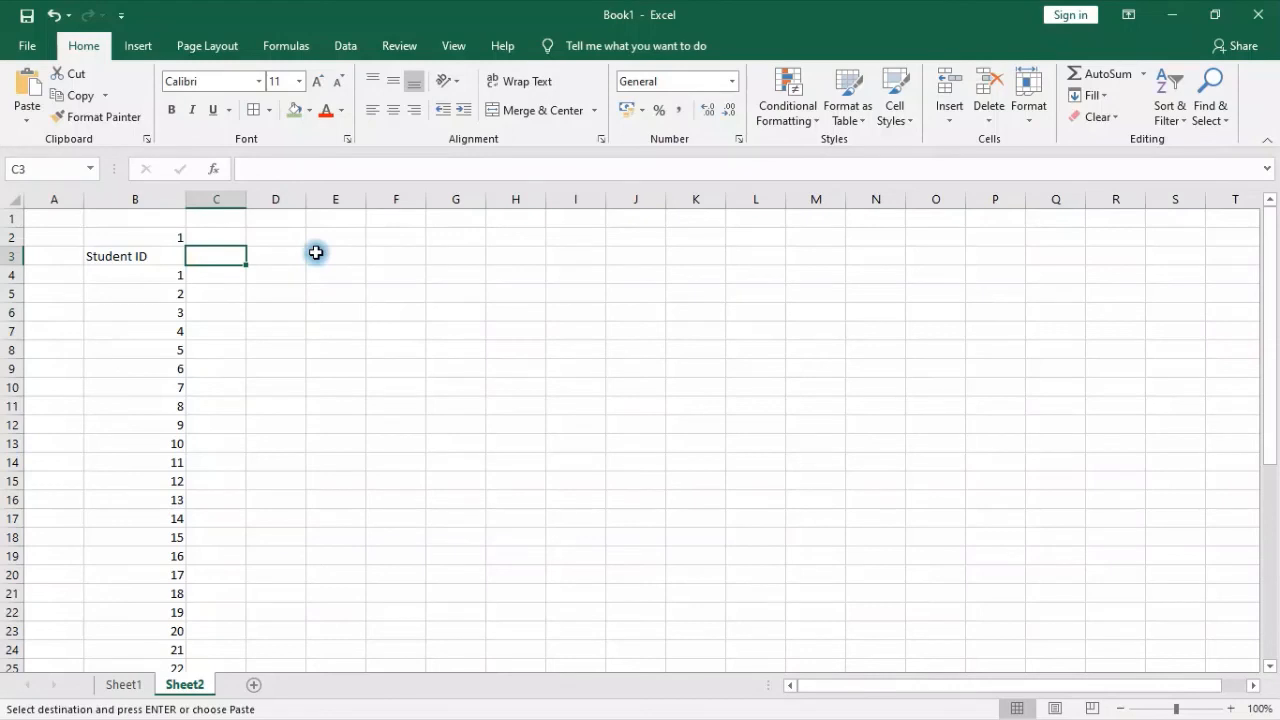
text(Angka)
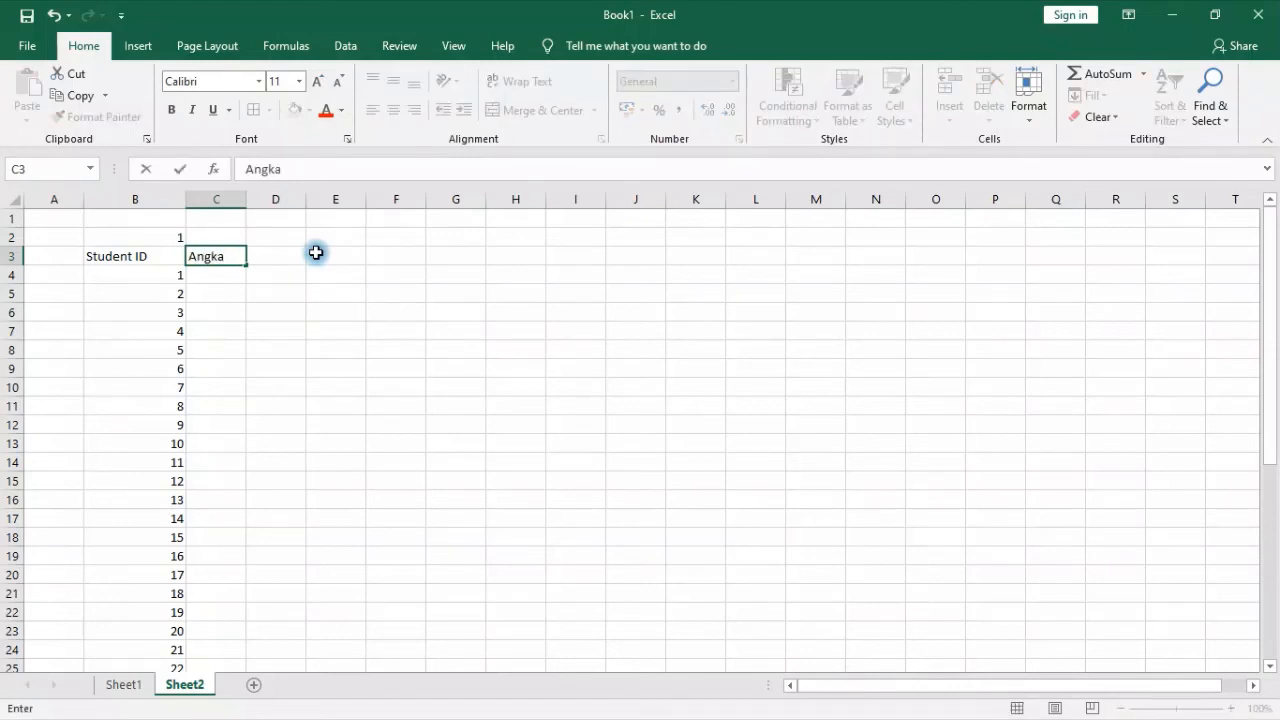
text( pertama)
key(Tab)
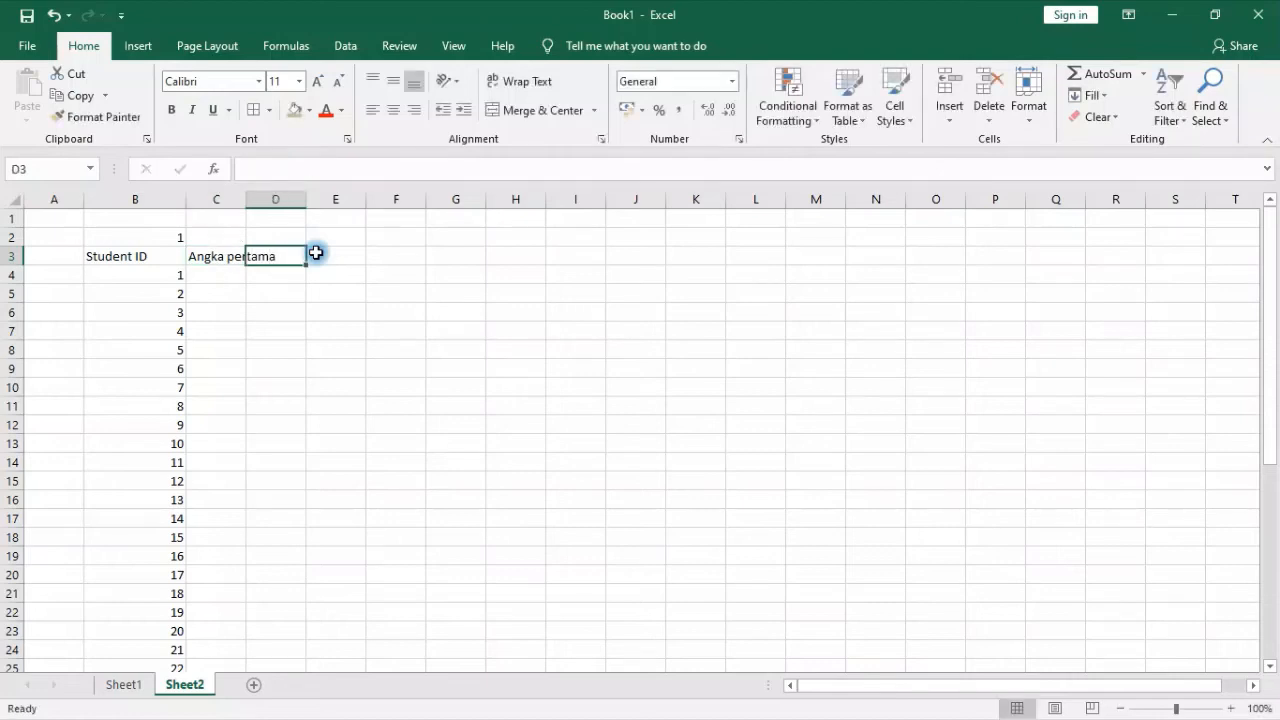
text(angka)
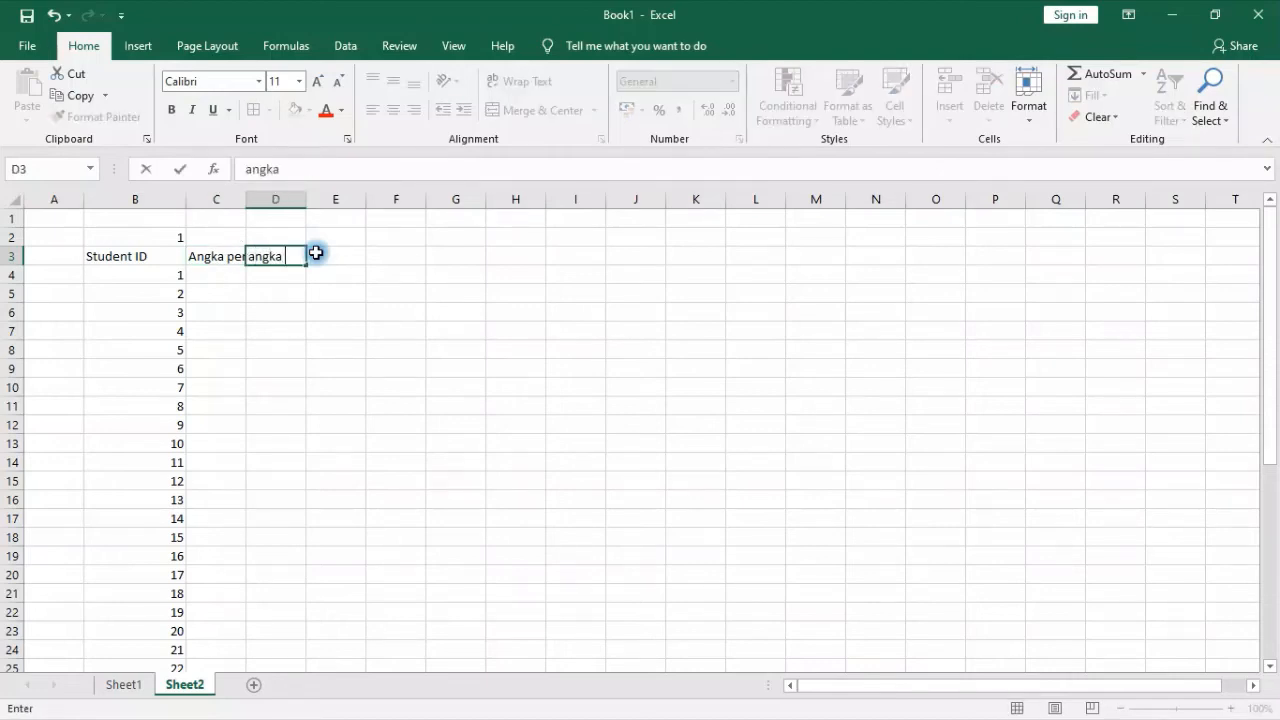
text( kedi)
key(BackSpace)
key(BackSpace)
text(ua)
click(316, 253)
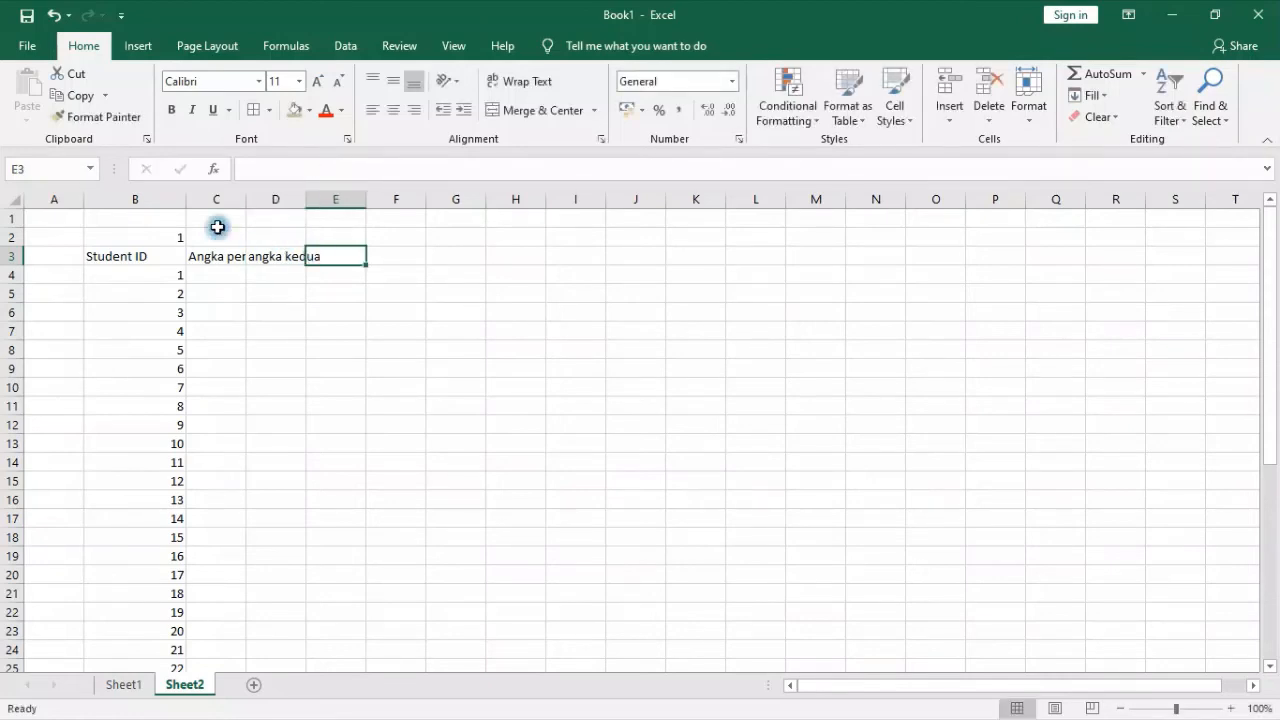
Autofit the widths of columns C and D on Sheet2 to their headers
drag(218, 199, 264, 199)
double_click(306, 199)
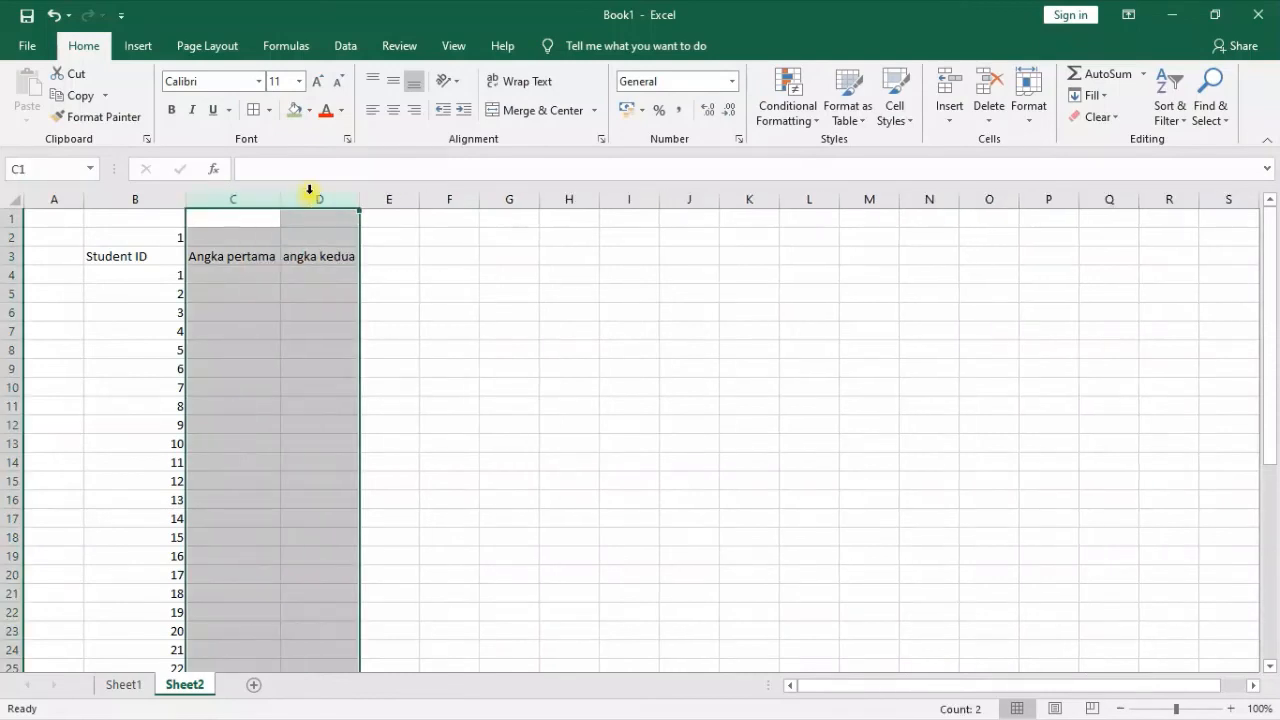
click(386, 328)
click(233, 276)
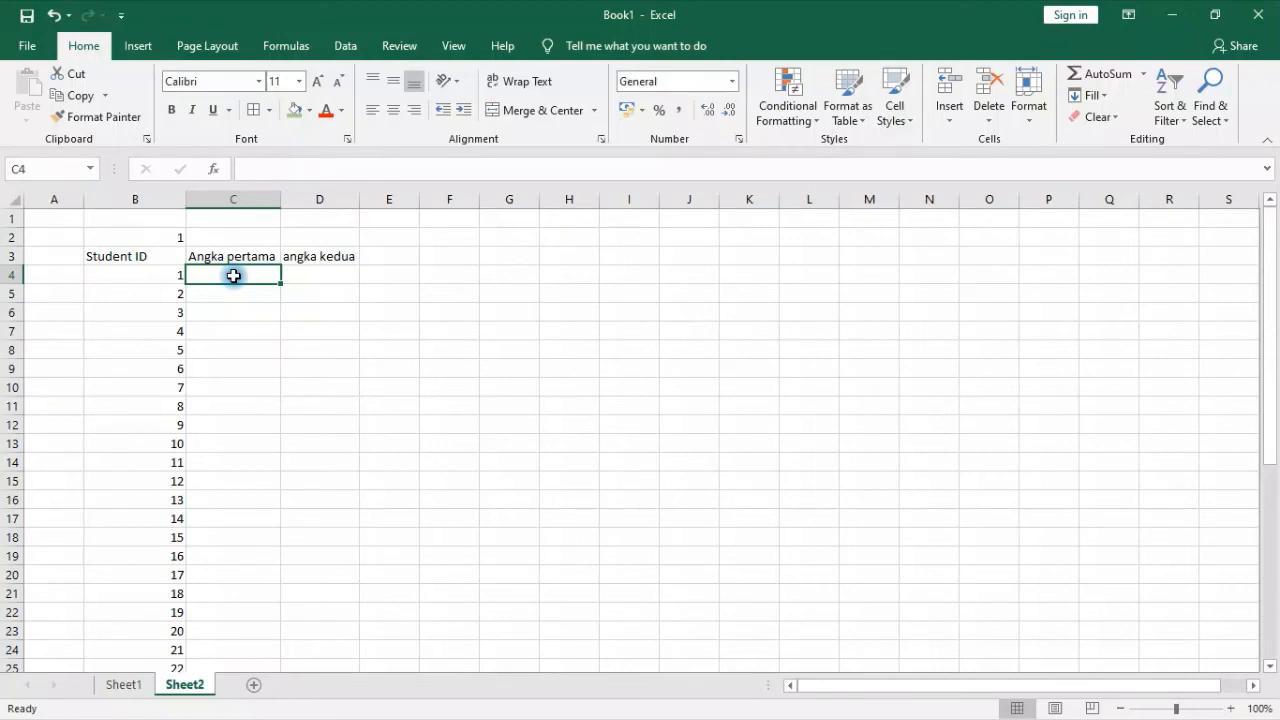
text(5)
key(Return)
text(9)
key(Return)
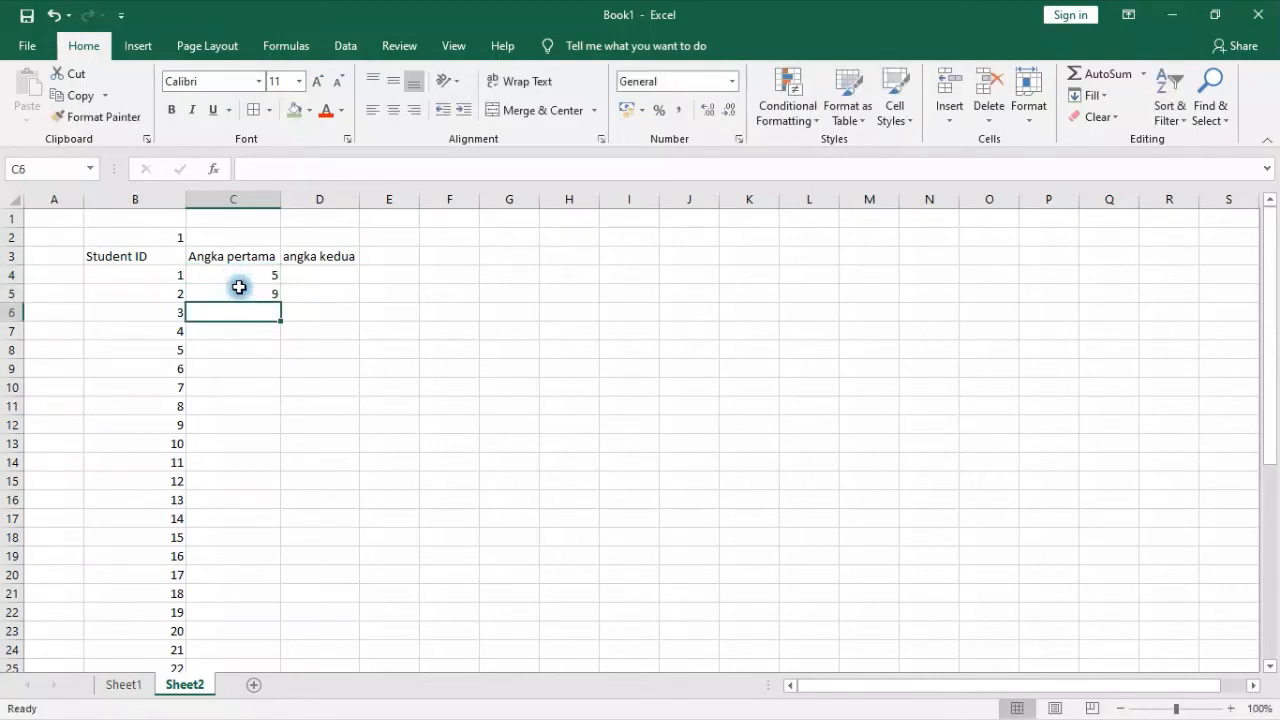
drag(240, 276, 249, 309)
key(Delete)
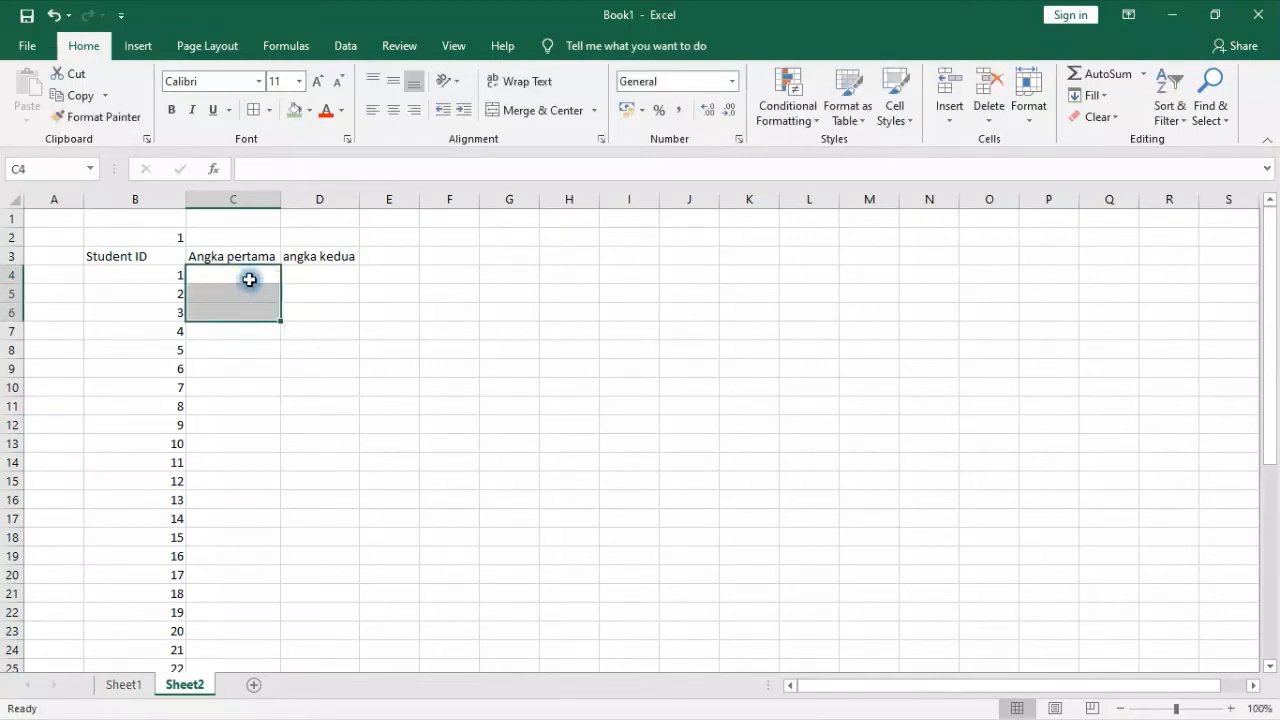
Enter the formula =RANDBETWEEN(1;10) in C4 under Angka pertama to generate a random number
click(249, 280)
text(=ra)
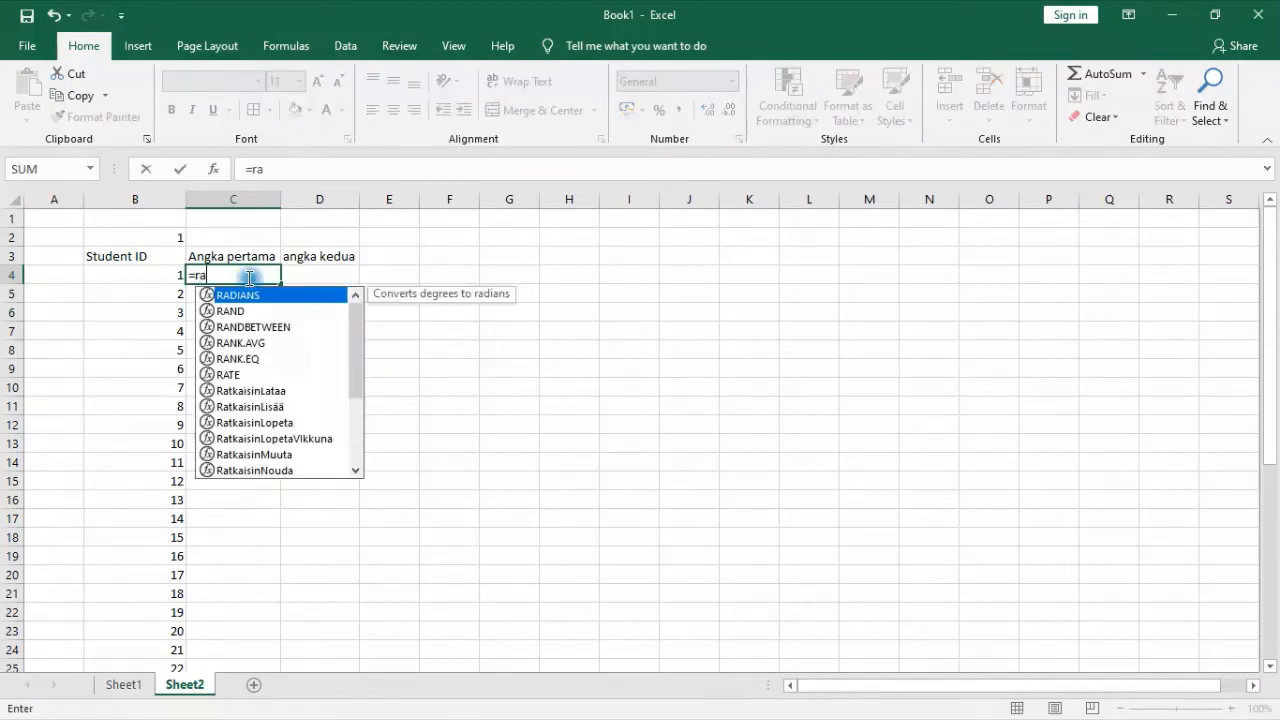
text(n)
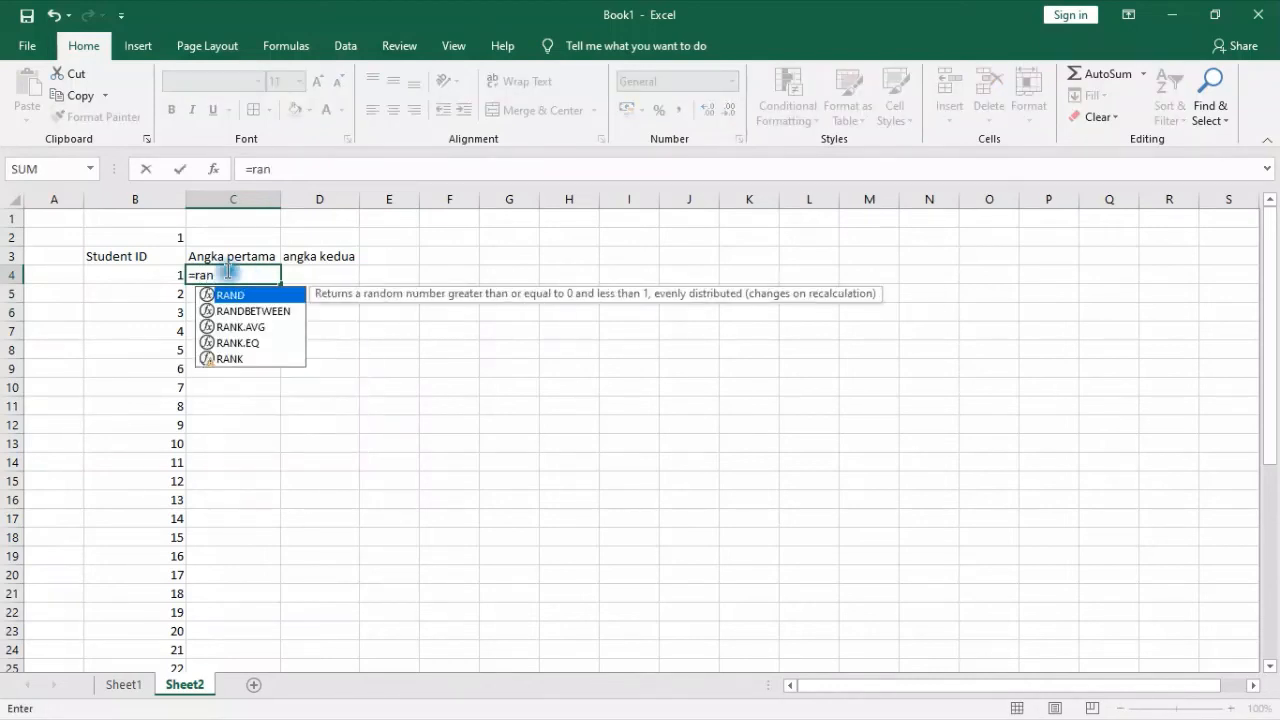
click(260, 313)
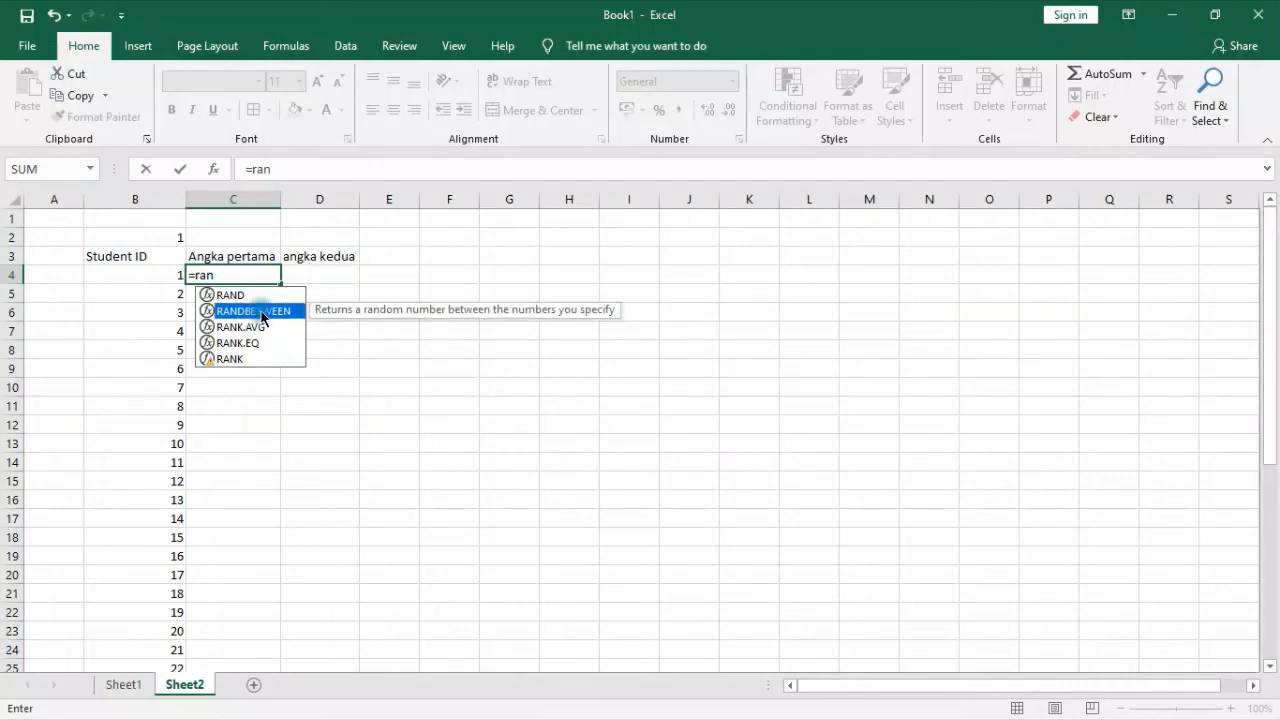
click(254, 295)
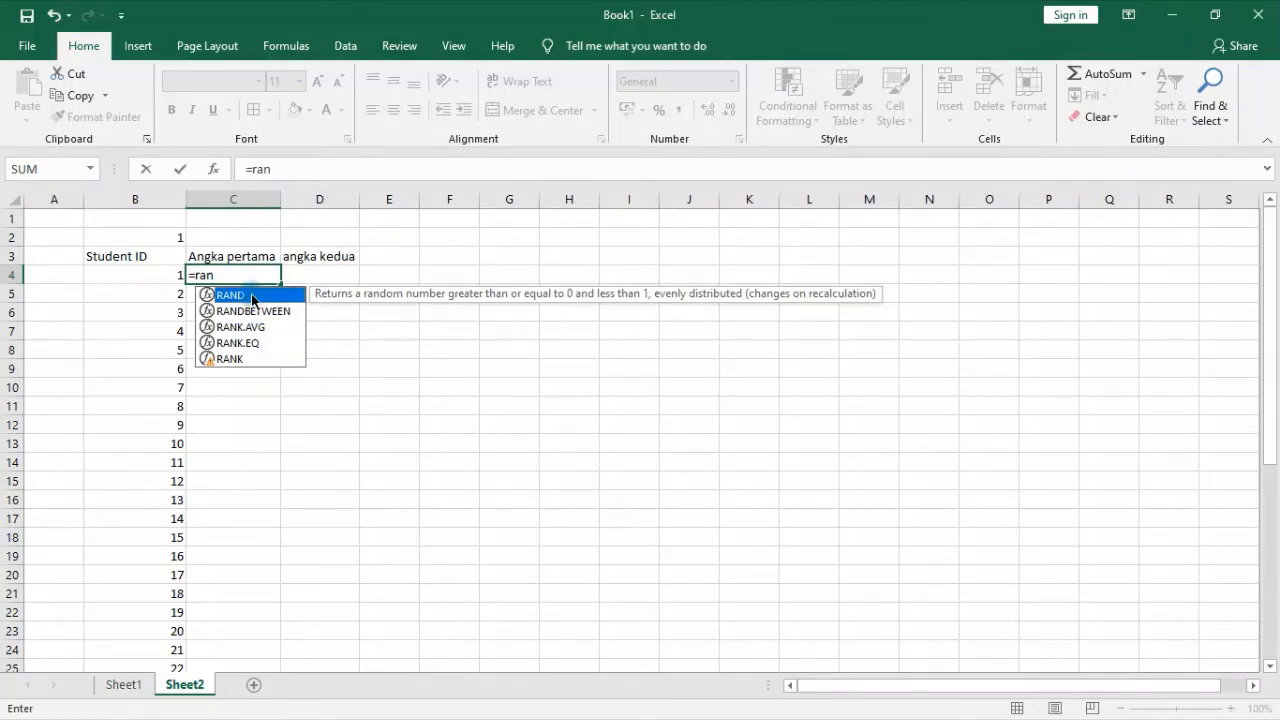
click(258, 312)
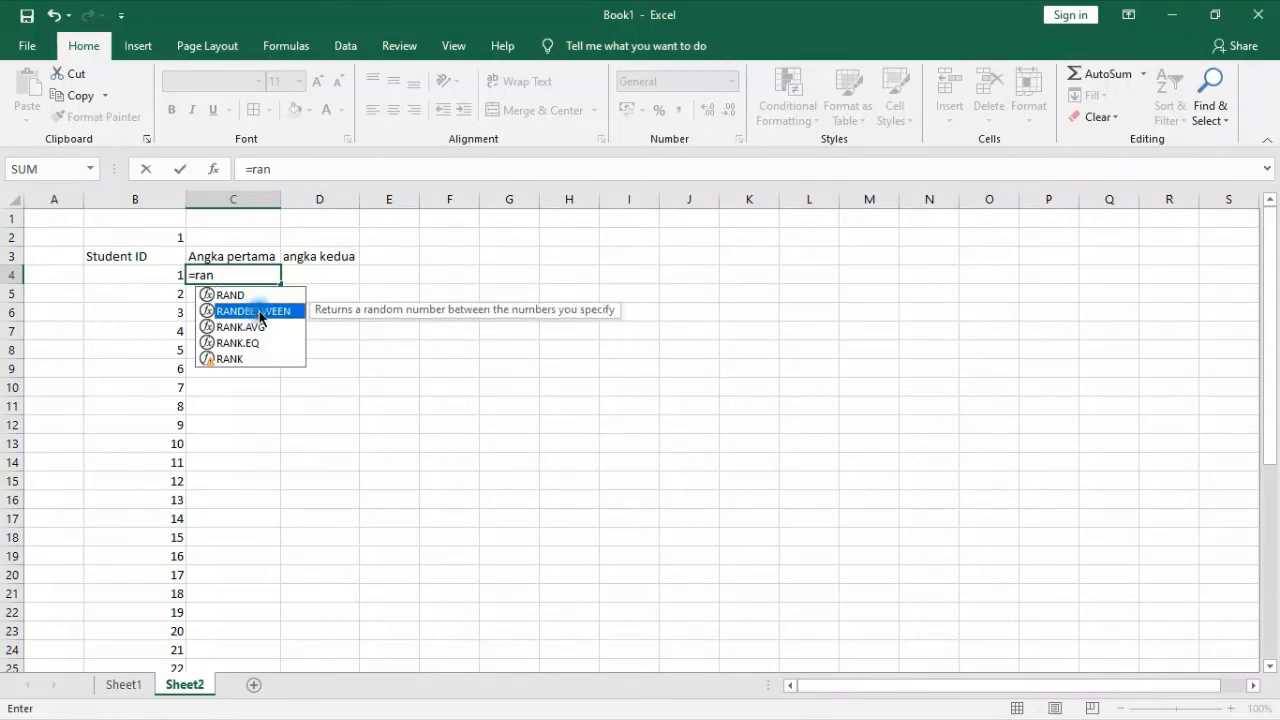
double_click(258, 311)
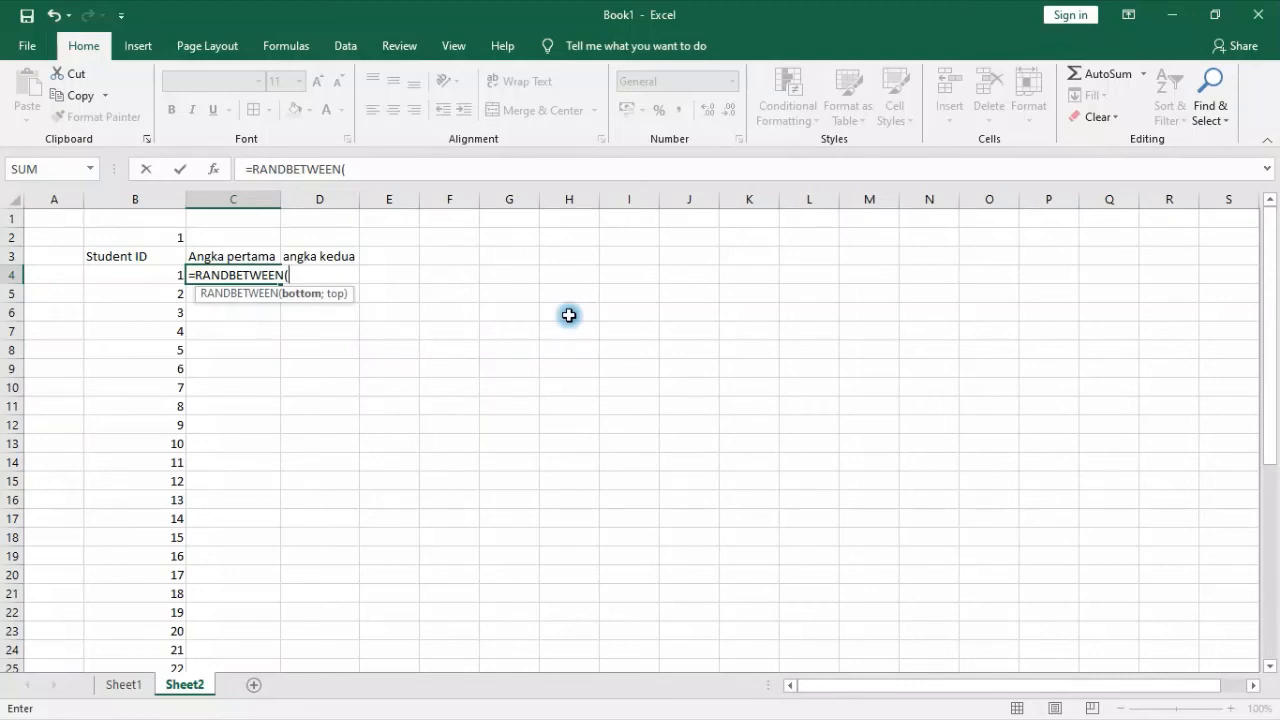
text(1;10)
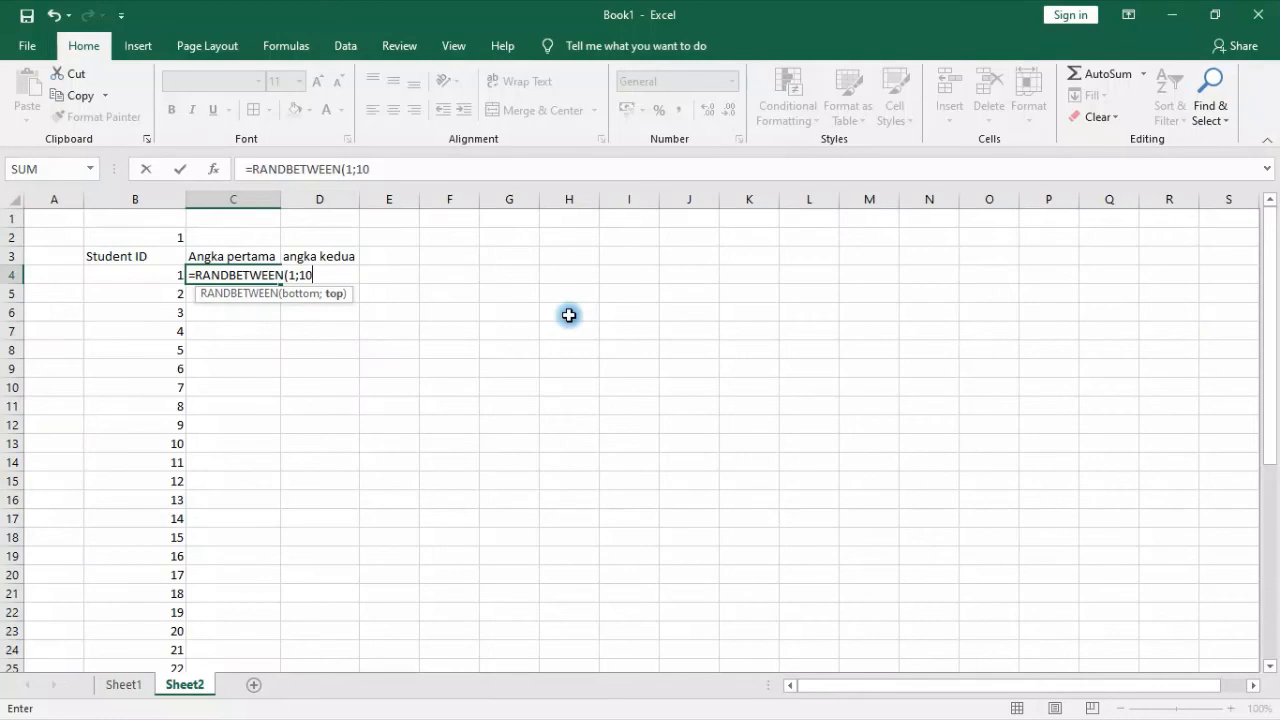
key(Return)
Fill the C4 random formula down the column beside the student IDs and clear C34:C39 beside the summary labels
click(263, 274)
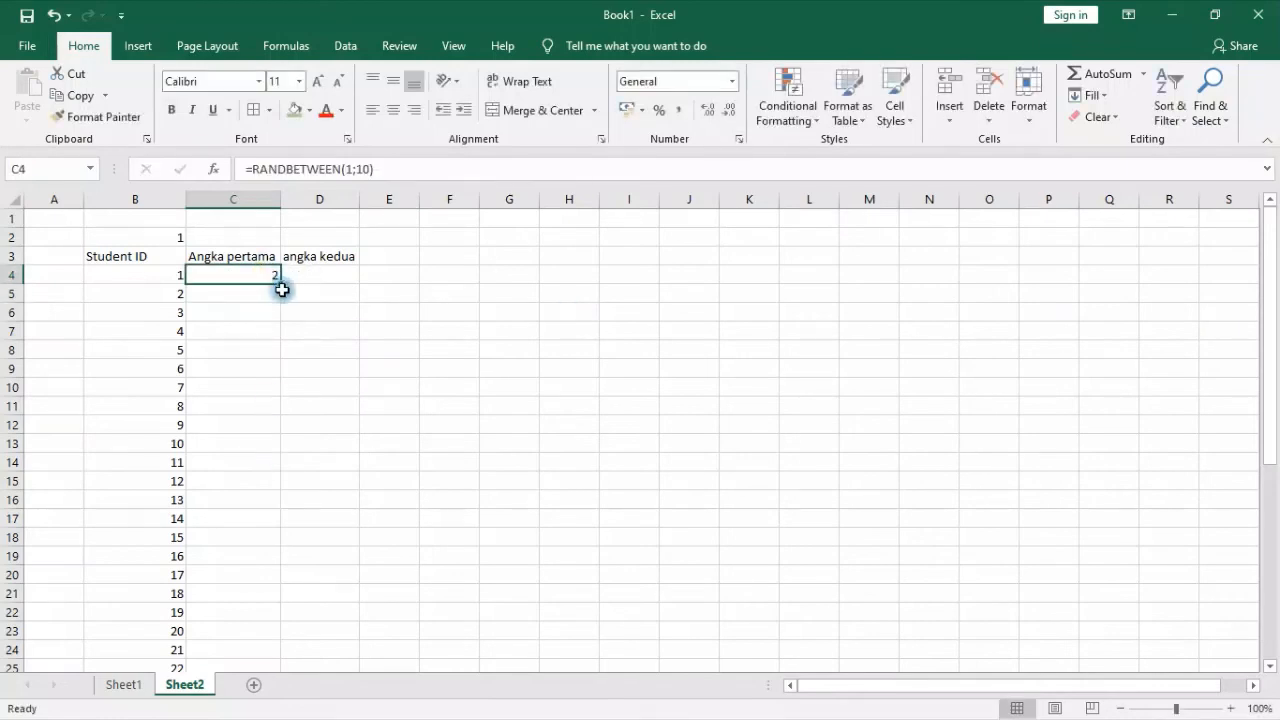
double_click(282, 289)
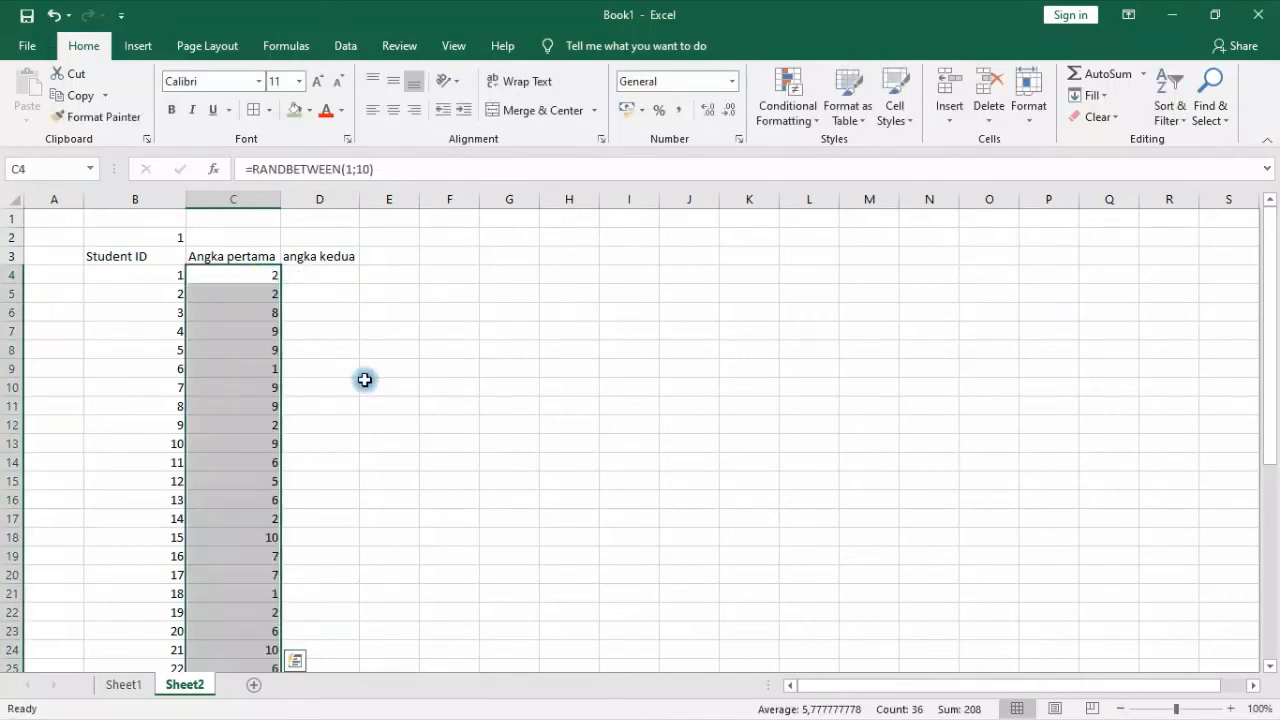
scroll(365, 380, down, 6)
drag(226, 499, 243, 593)
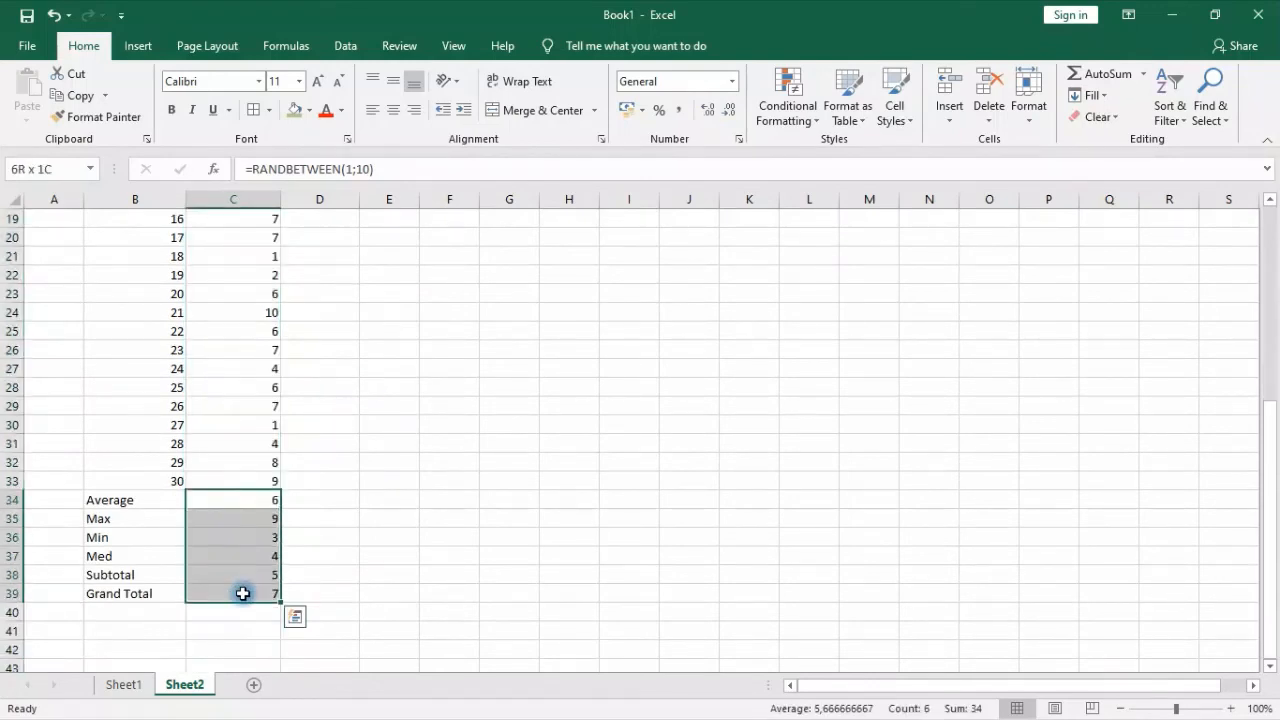
key(Delete)
scroll(272, 455, up, 6)
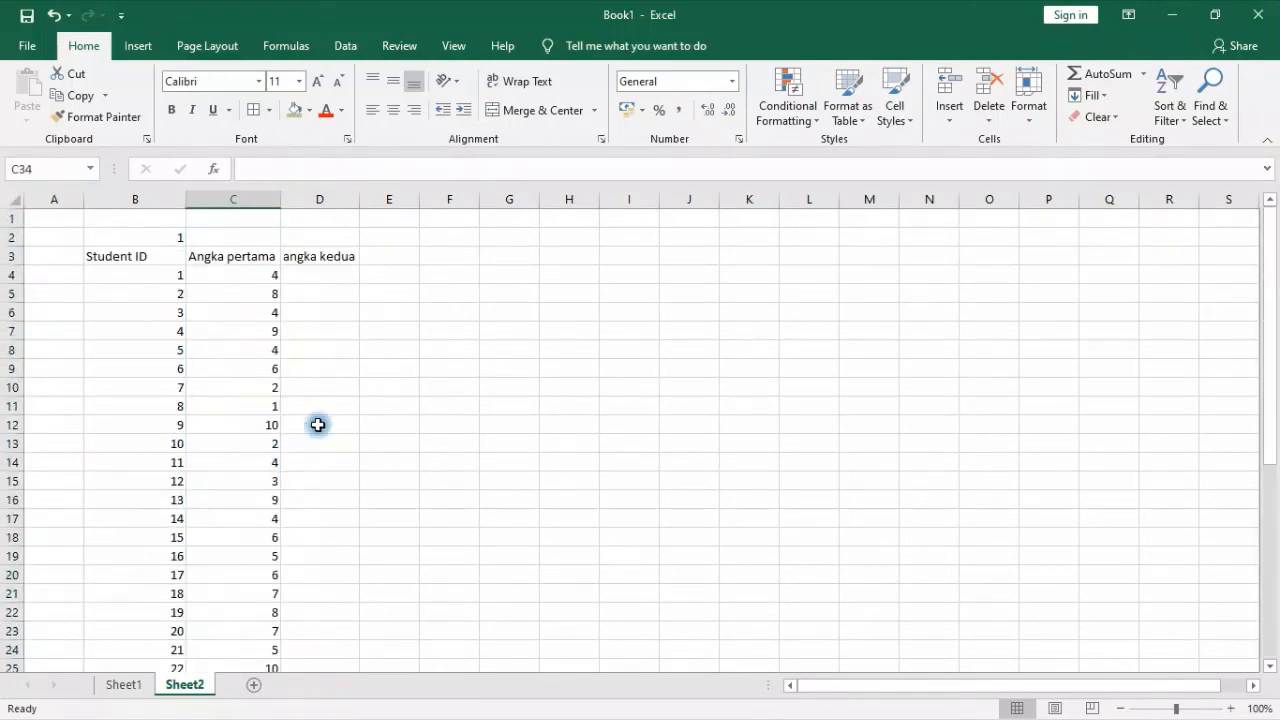
Copy the random formula from C4 across to D4 and fill it down the angka kedua column
click(331, 277)
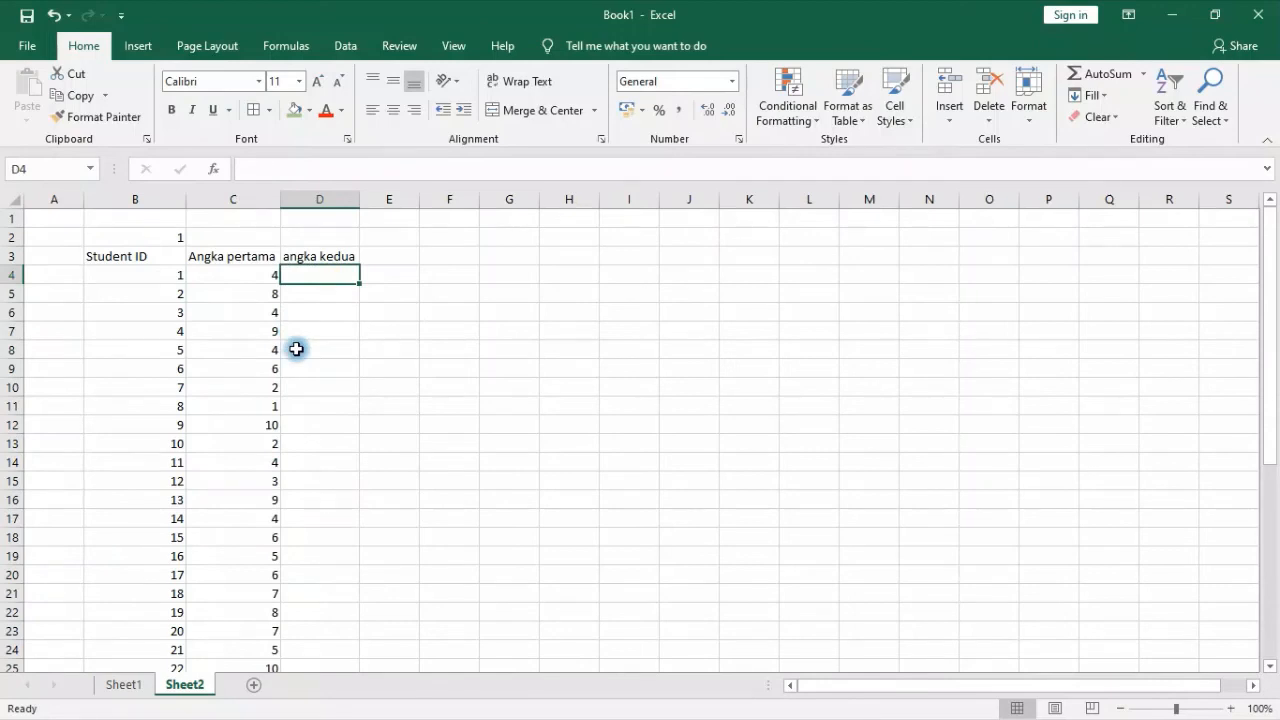
scroll(296, 349, down, 3)
scroll(350, 346, up, 3)
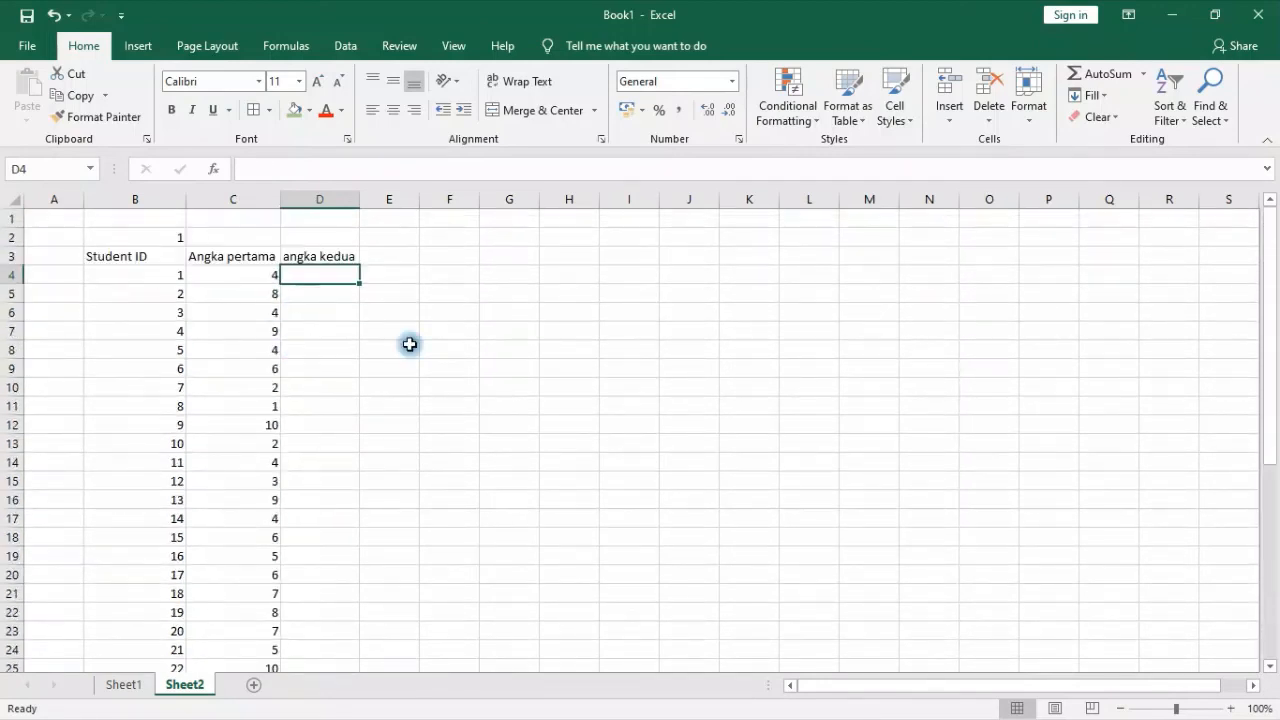
click(232, 269)
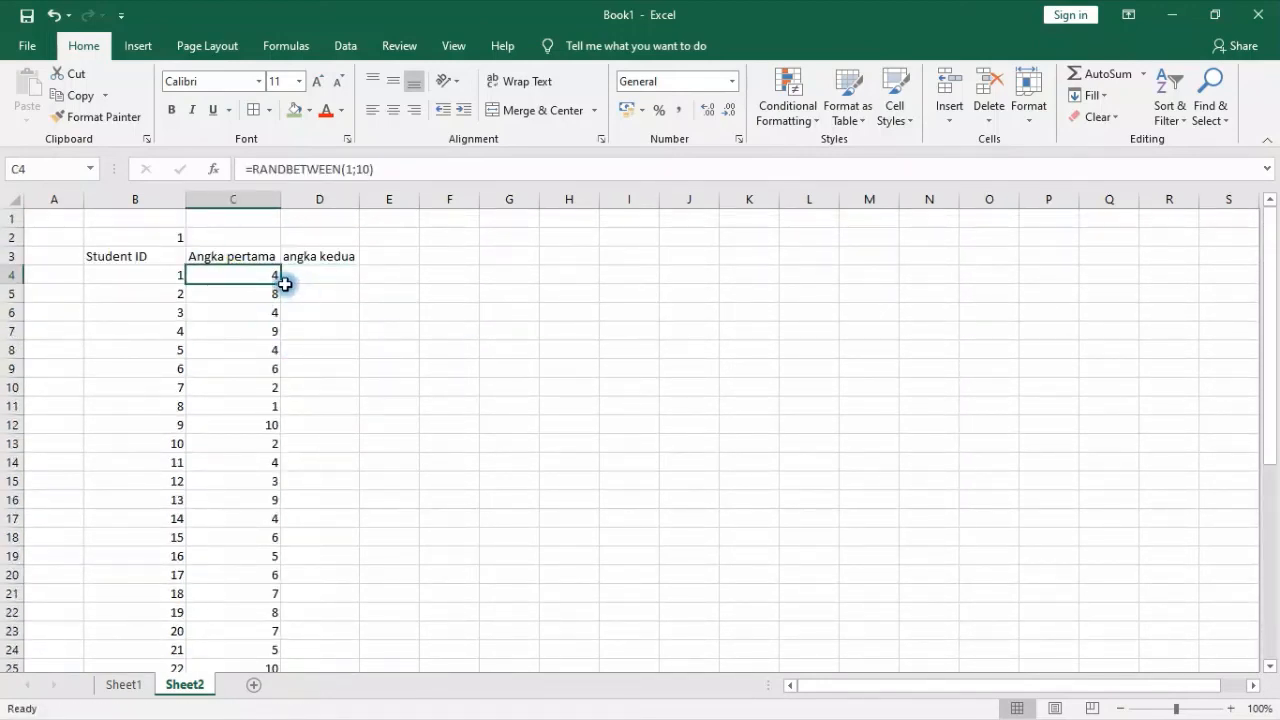
drag(285, 284, 357, 299)
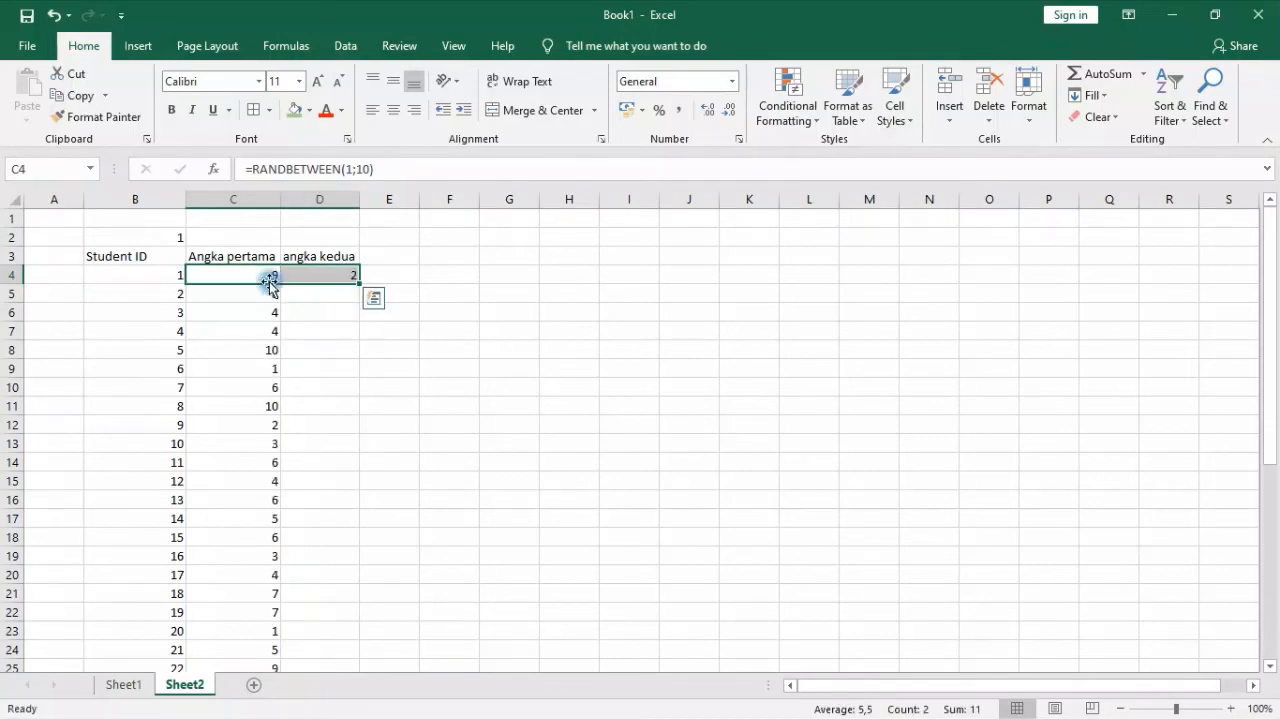
click(343, 275)
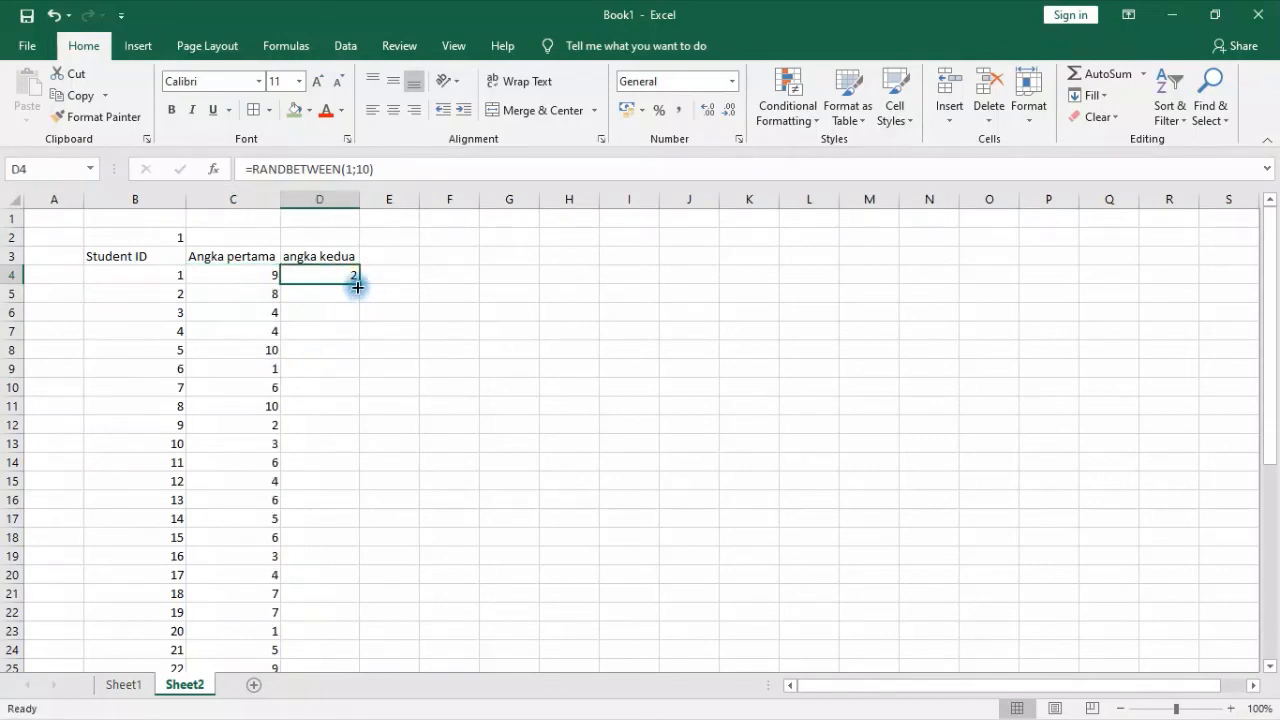
double_click(357, 286)
Clear the random numbers from column D beside the summary labels, from row 34 through row 40
scroll(426, 418, down, 1)
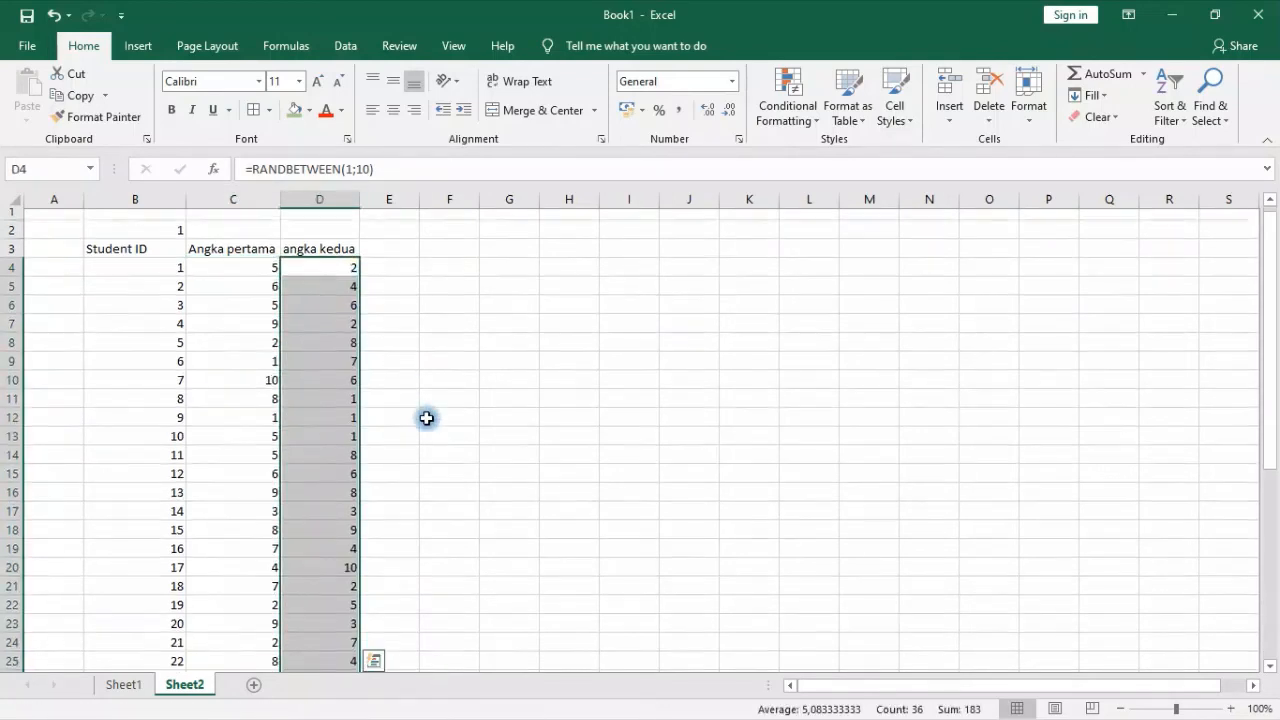
scroll(426, 418, down, 3)
click(426, 420)
scroll(503, 429, down, 3)
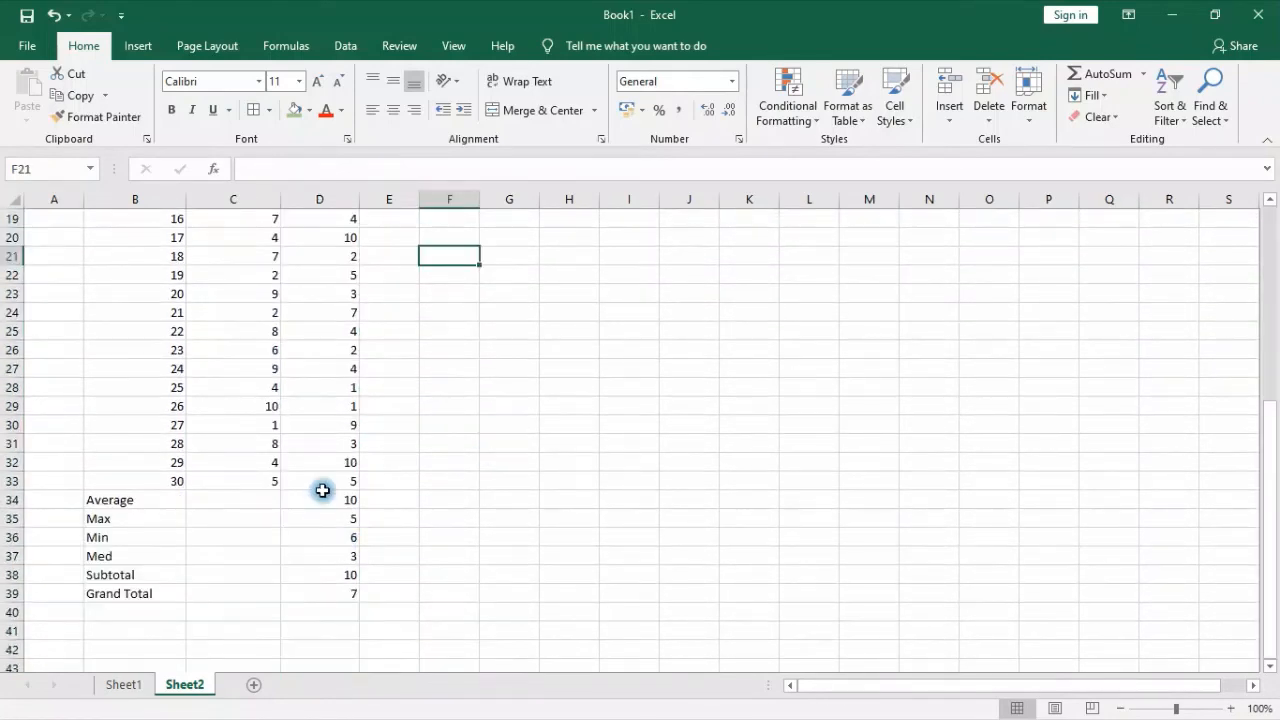
drag(334, 506, 350, 612)
key(Delete)
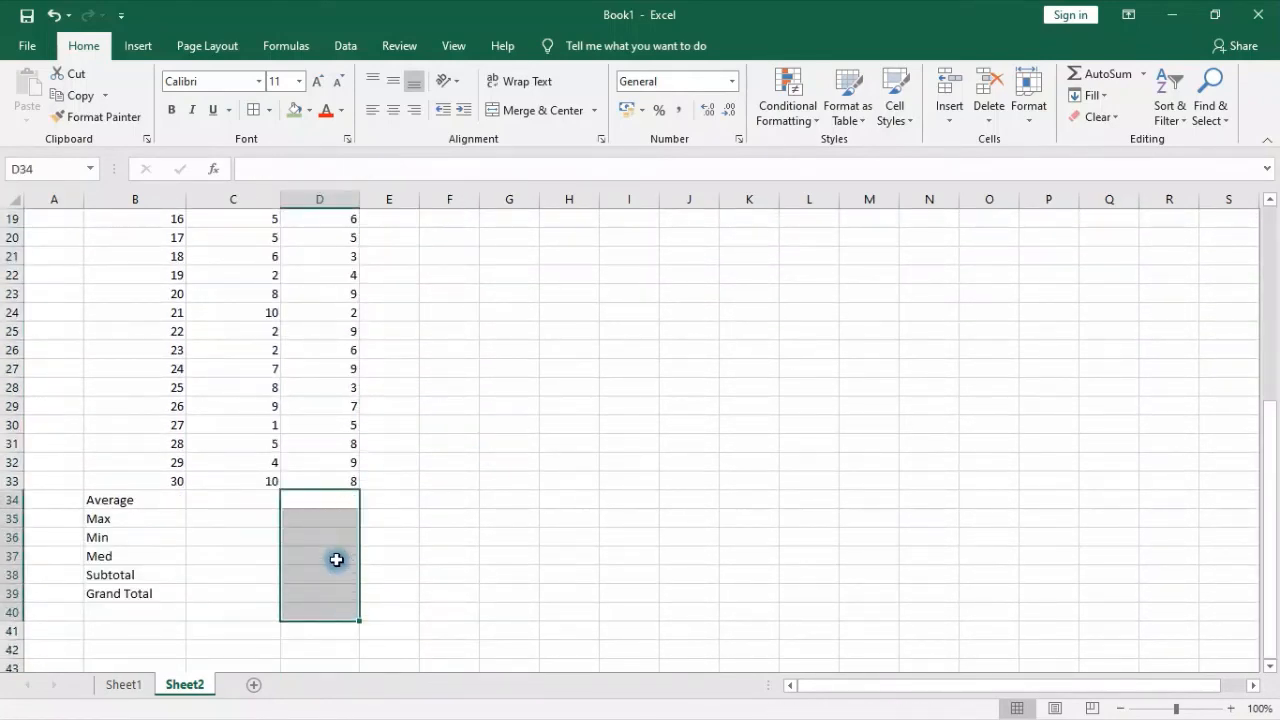
scroll(457, 586, up, 6)
click(489, 497)
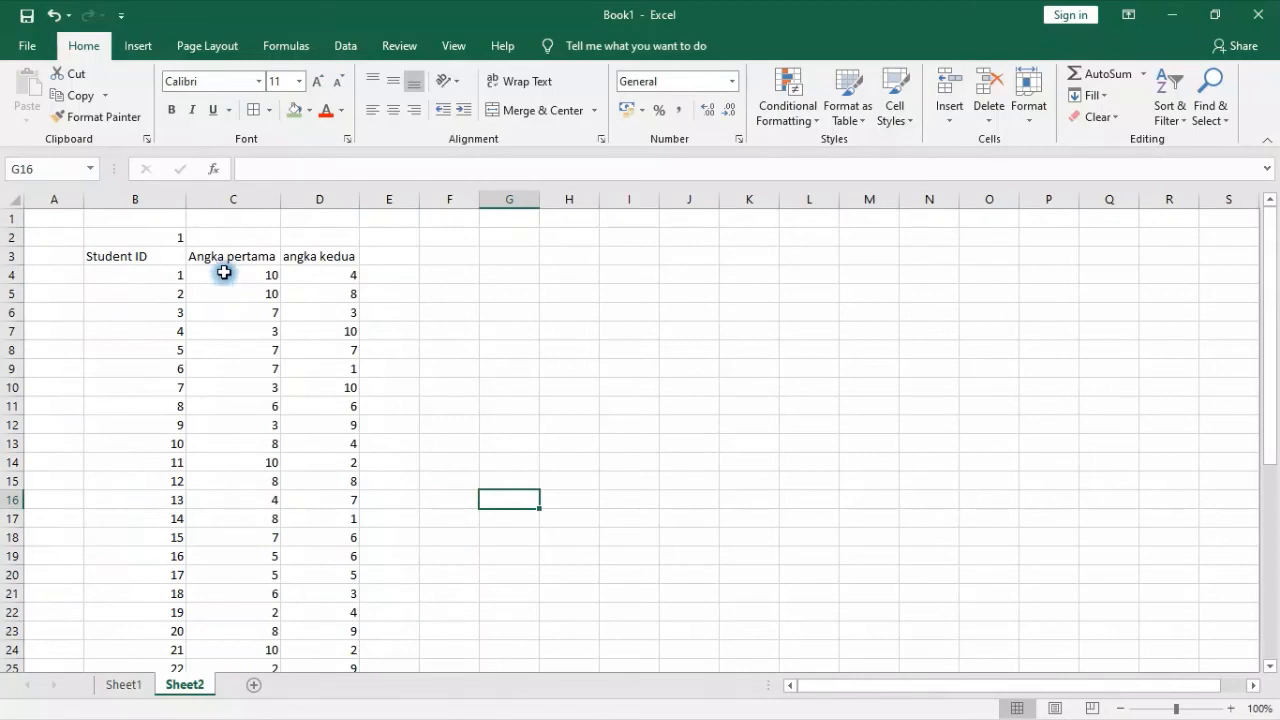
Replace the random formulas in C4:D33 with fixed numbers by copying the range and pasting it in place as values only
drag(224, 272, 344, 591)
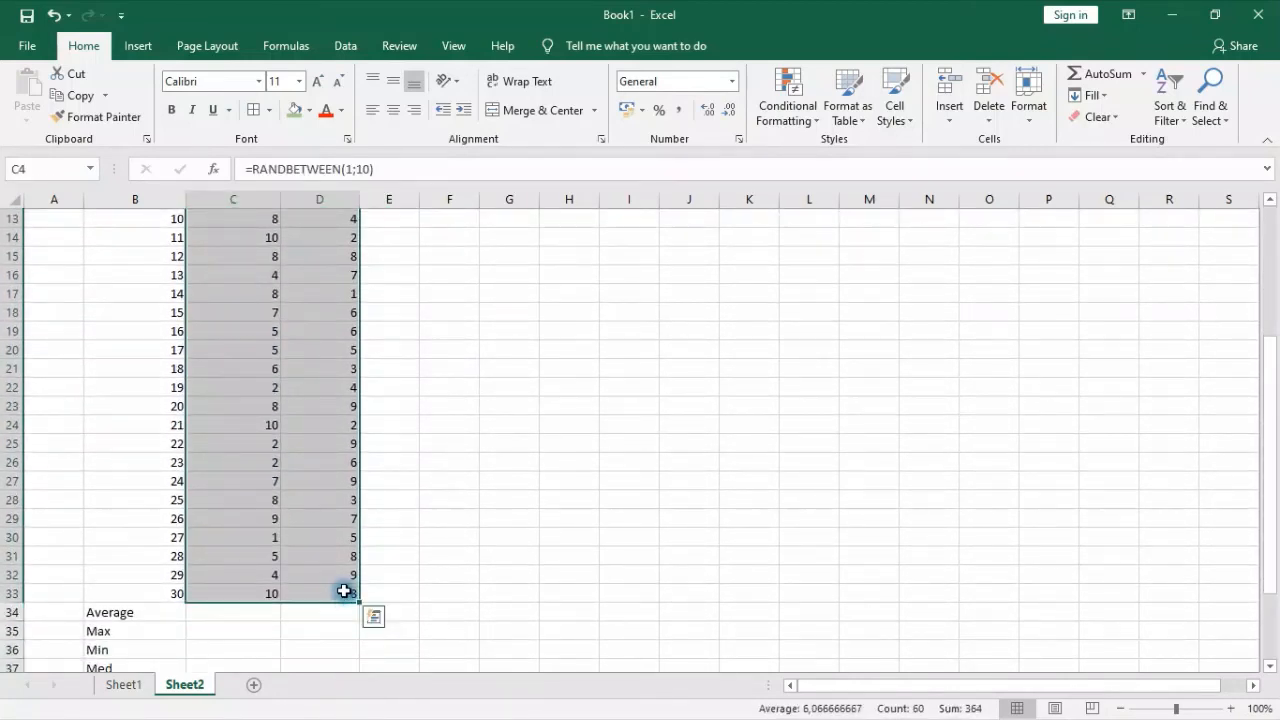
key(ctrl+c)
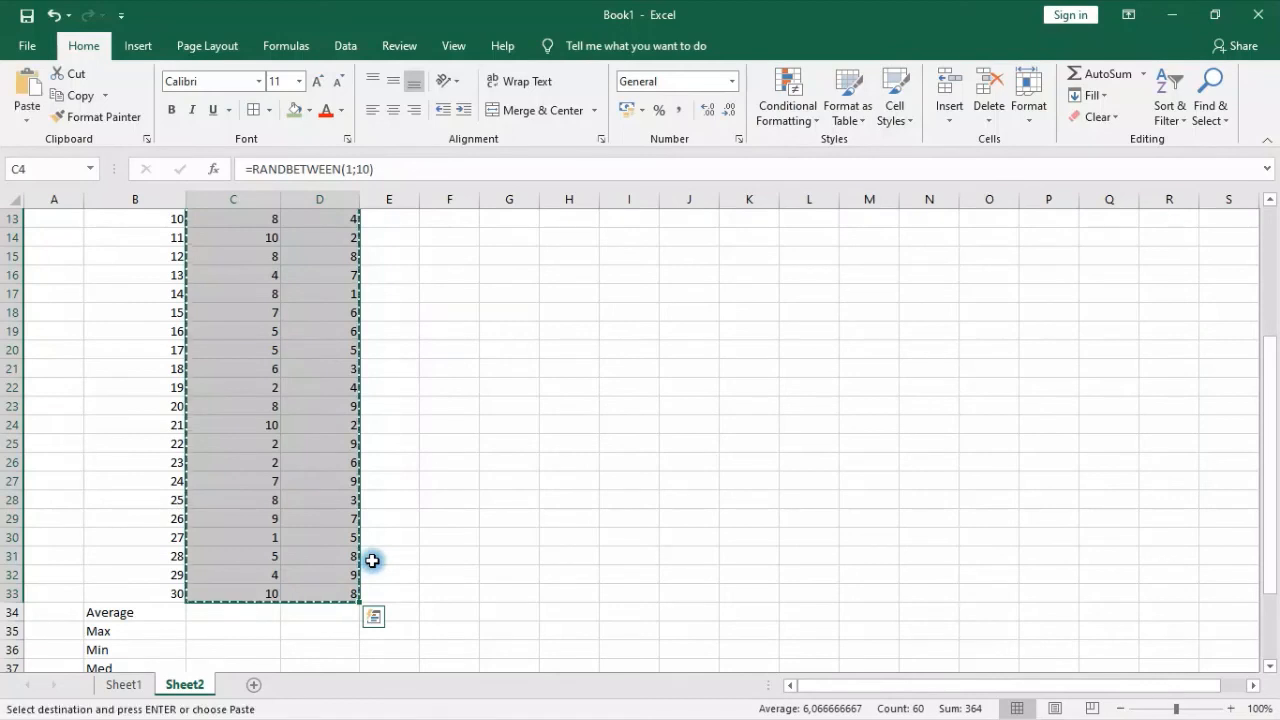
scroll(406, 323, up, 4)
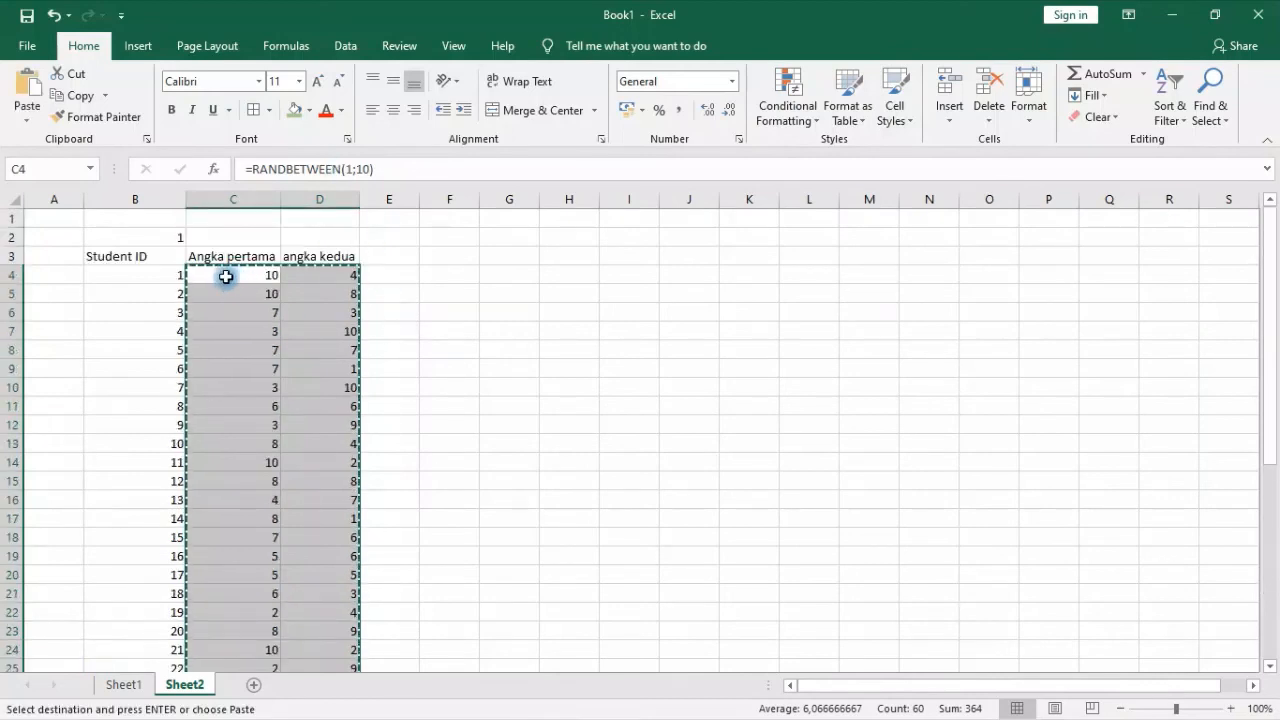
click(218, 274)
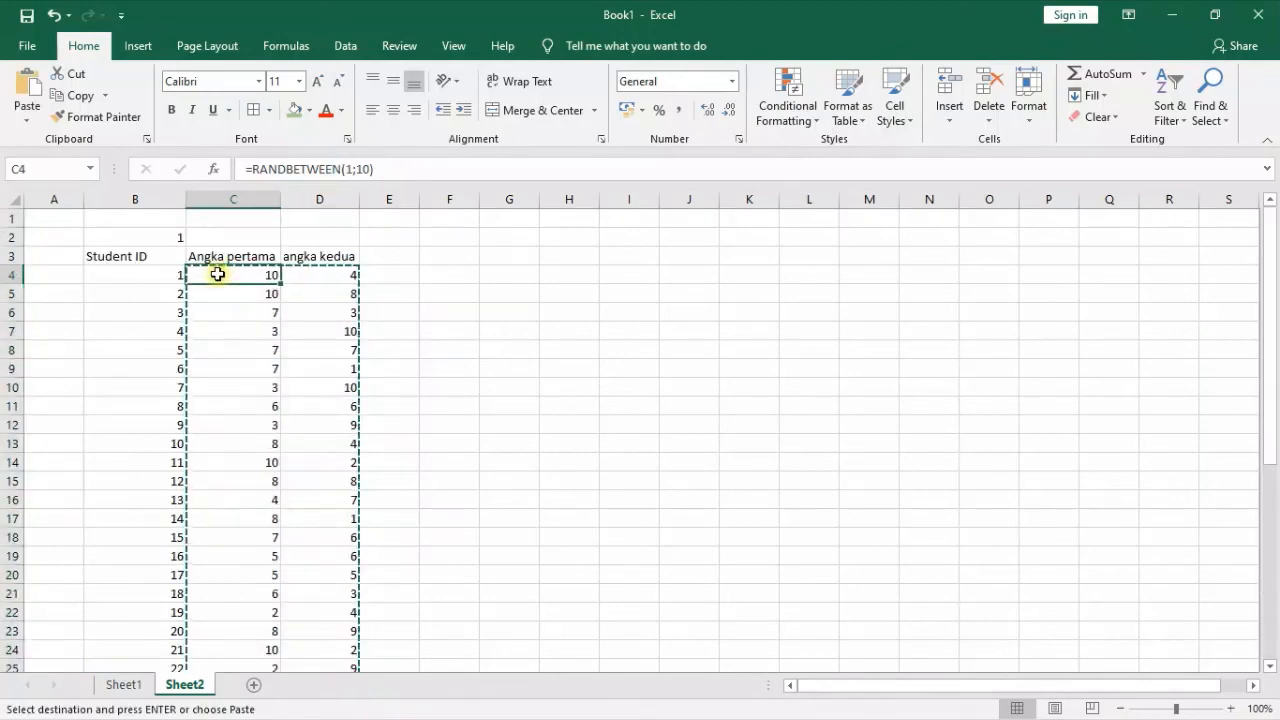
right_click(220, 272)
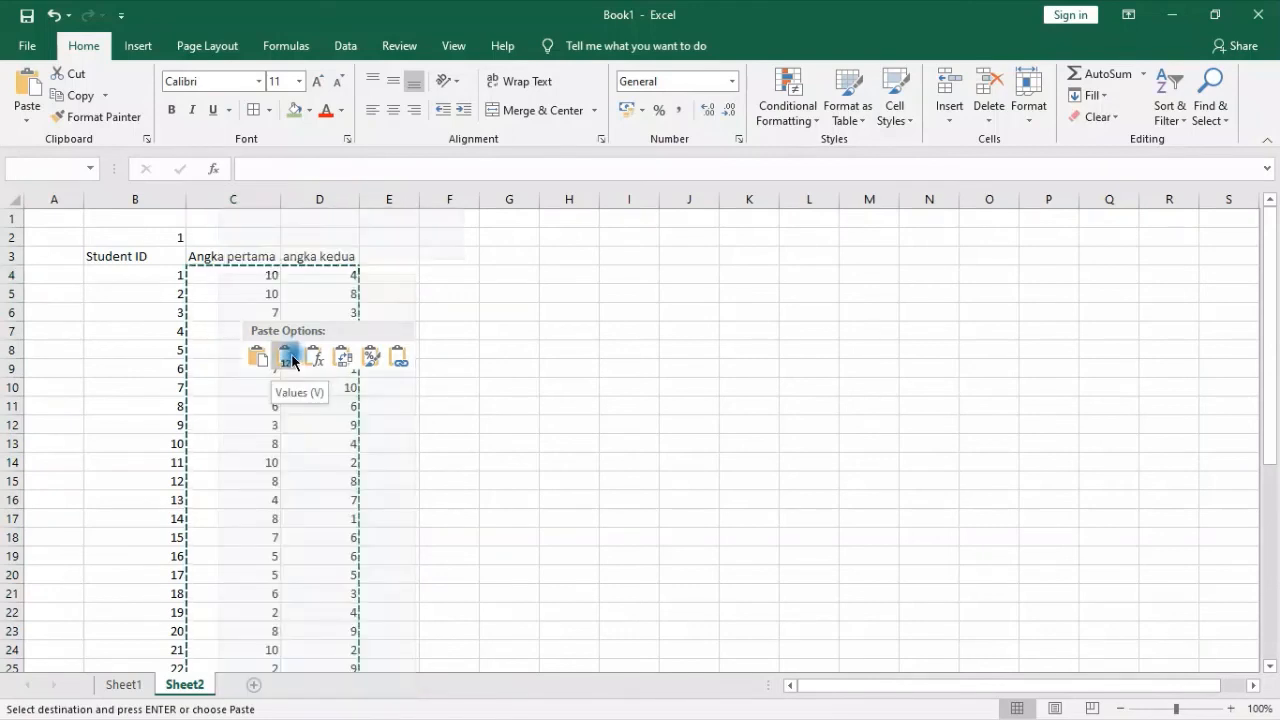
click(27, 117)
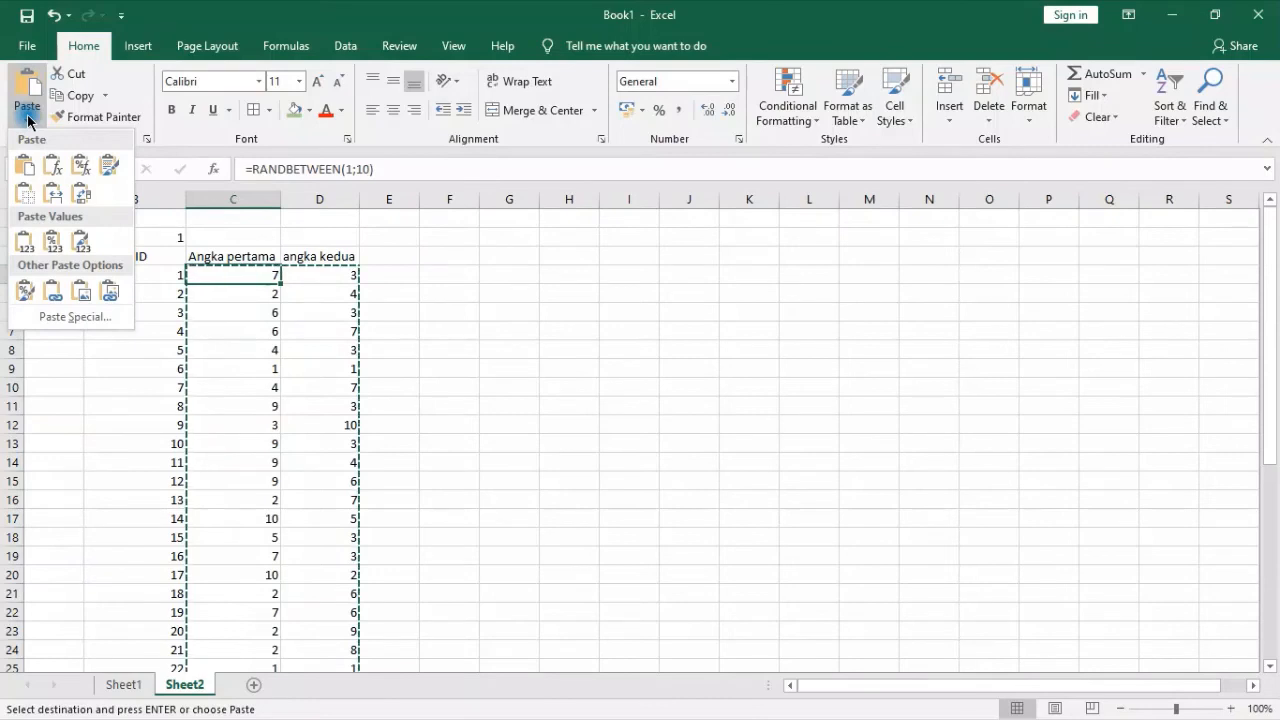
click(20, 240)
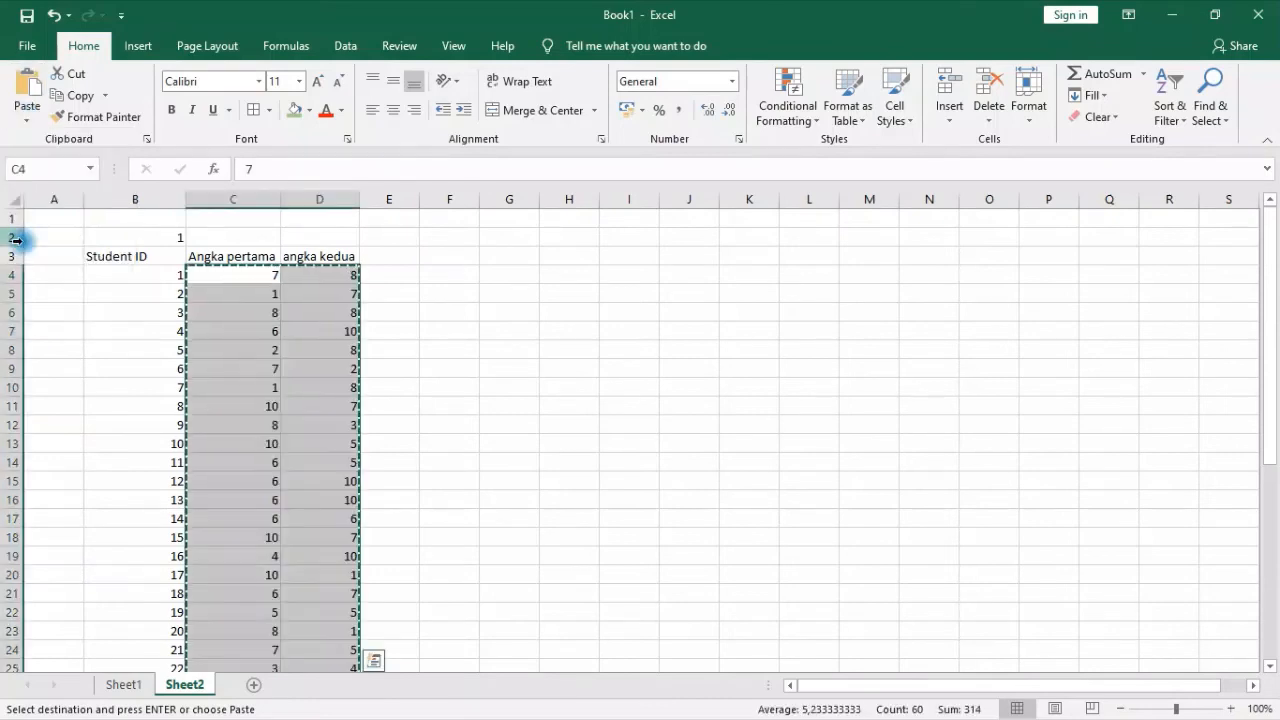
click(640, 295)
click(421, 330)
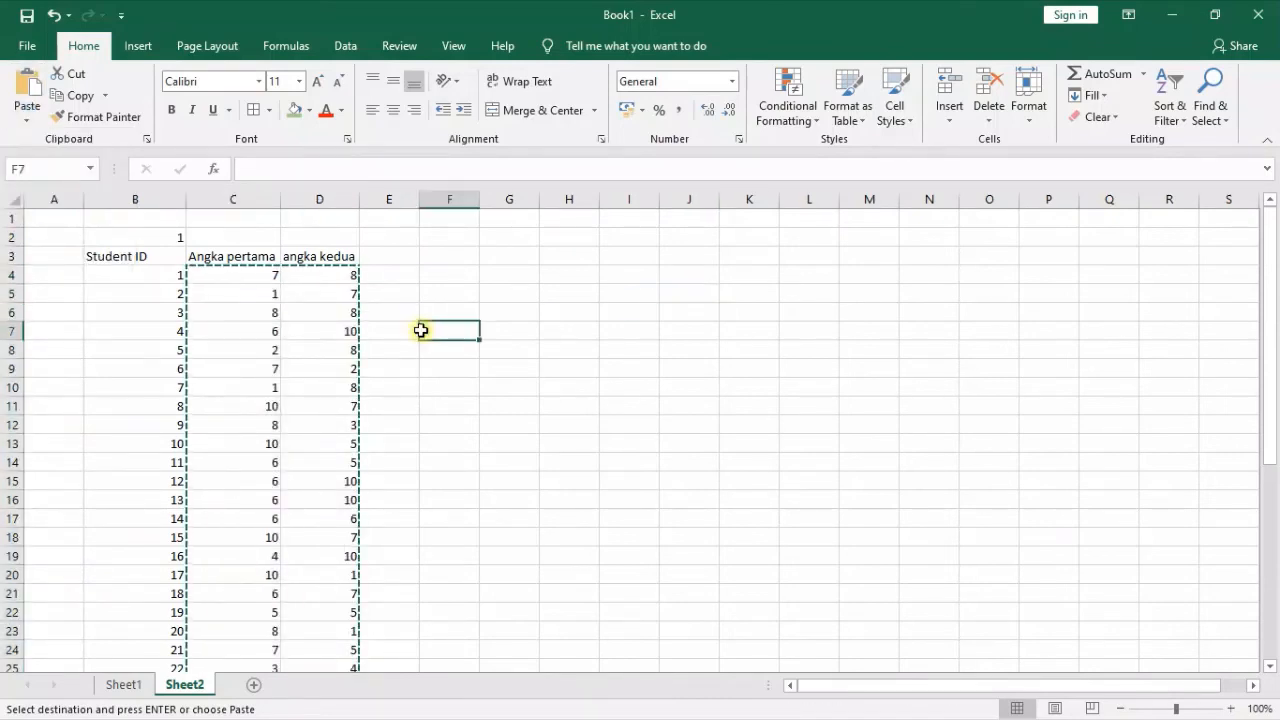
key(Escape)
click(262, 287)
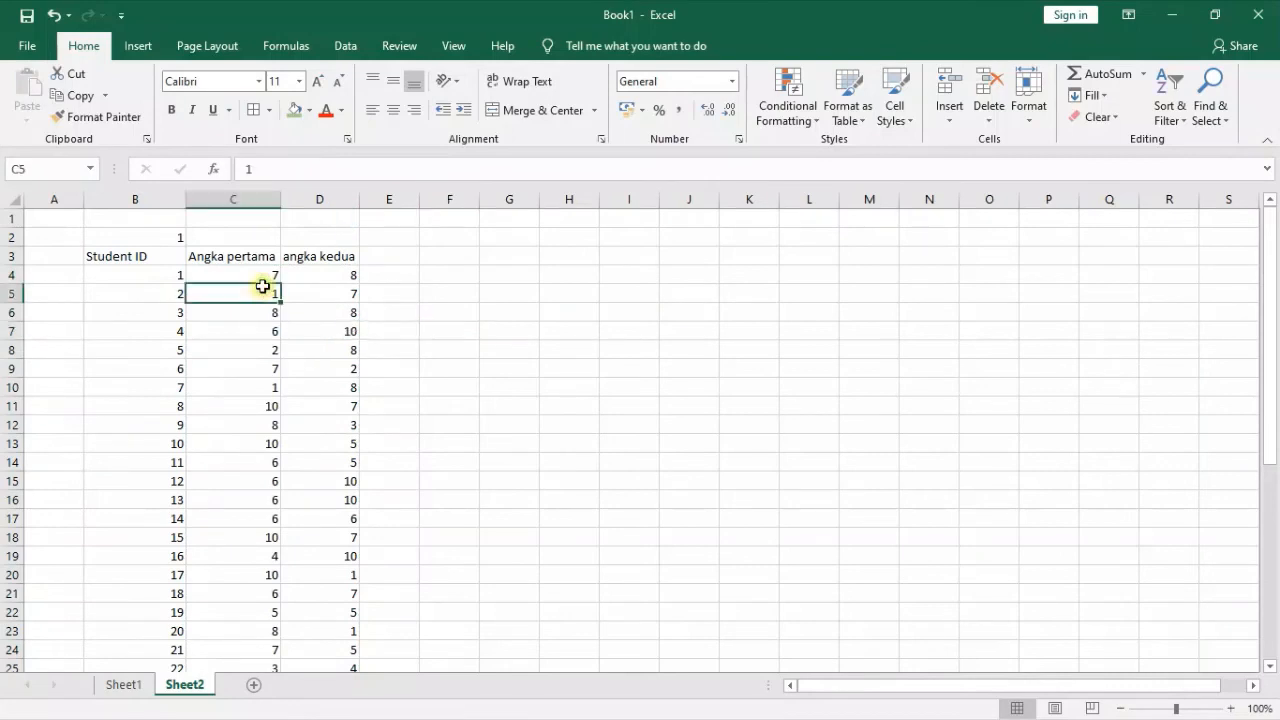
click(297, 331)
click(592, 418)
Enter the formula =C4+D4 in E4 to add the first student's two numbers
click(400, 278)
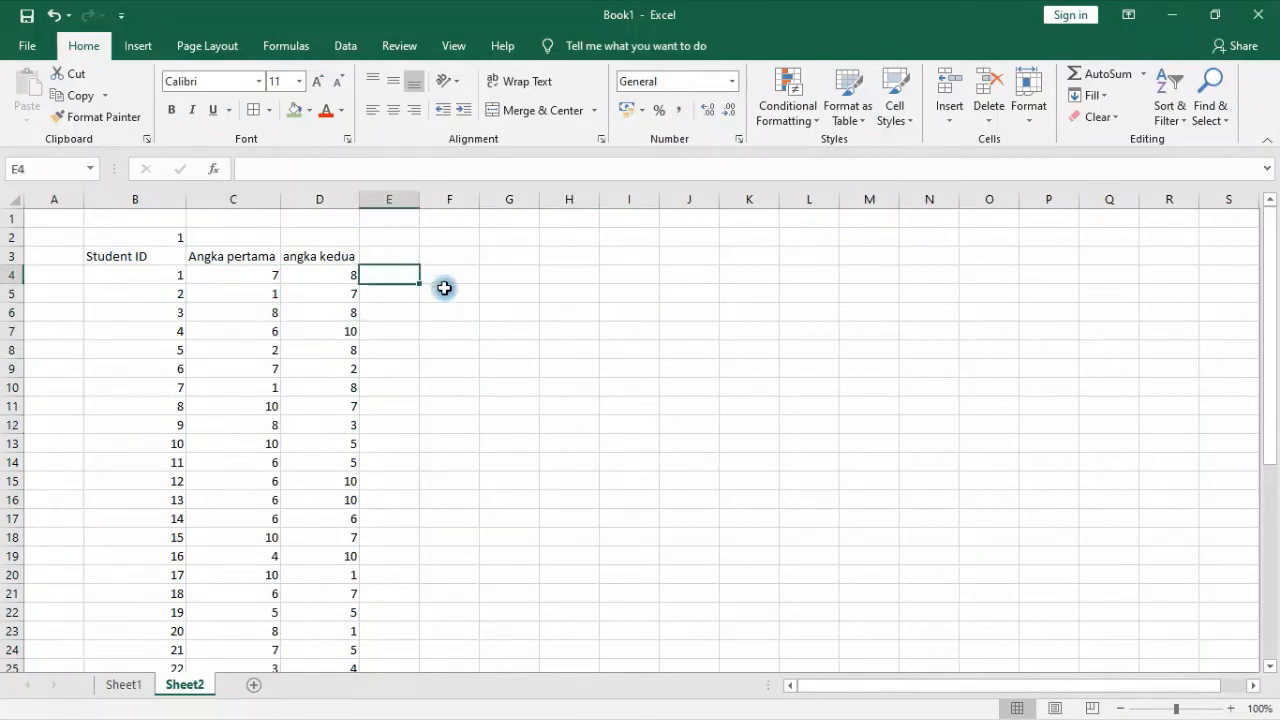
text(=)
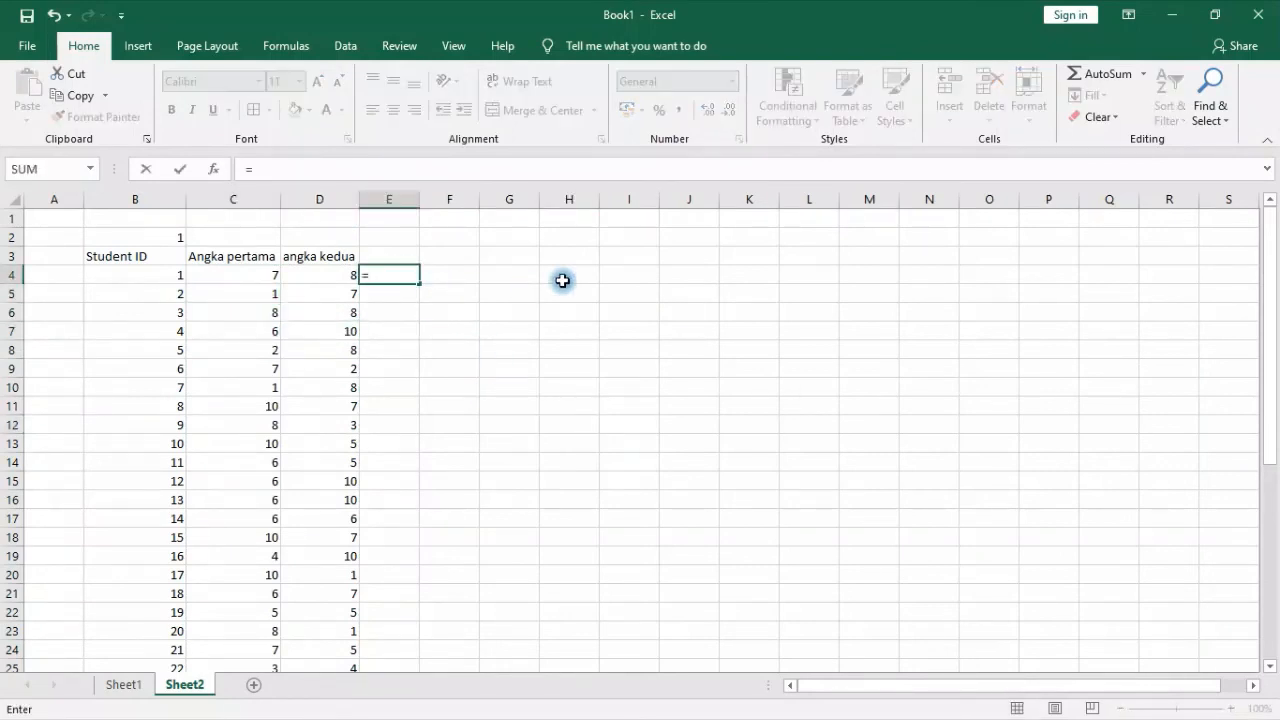
click(199, 277)
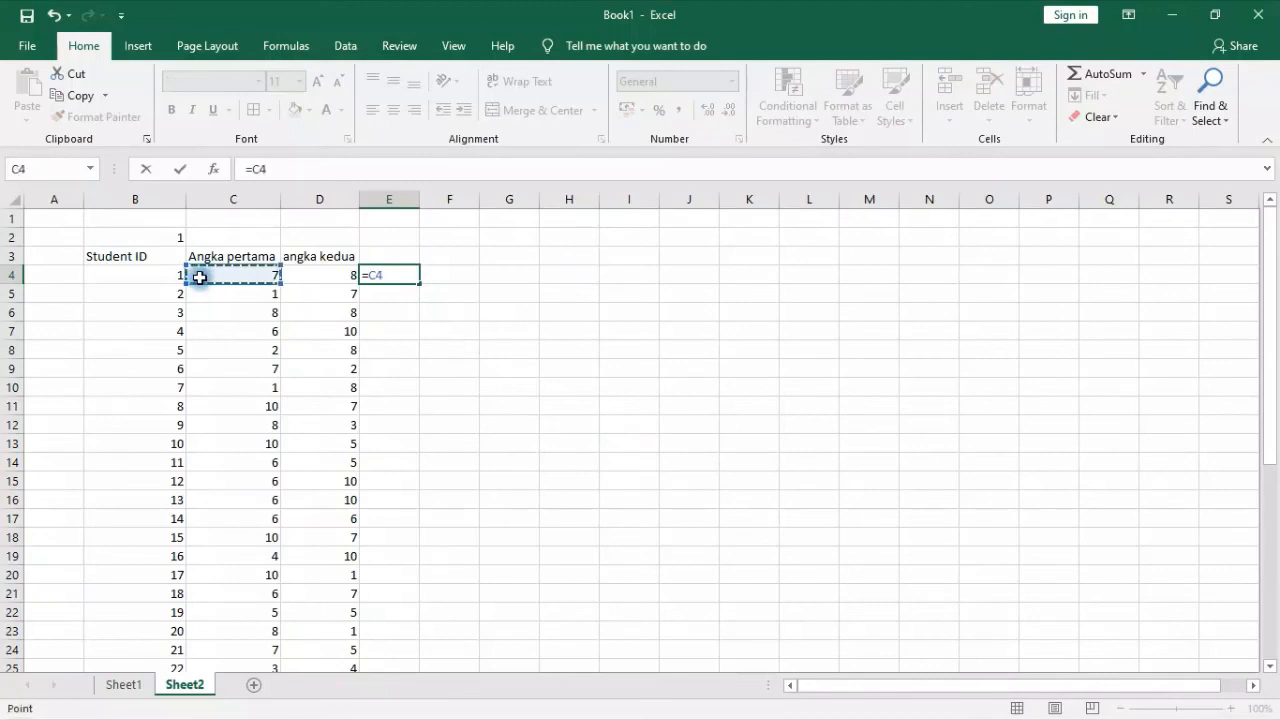
text(+)
click(344, 286)
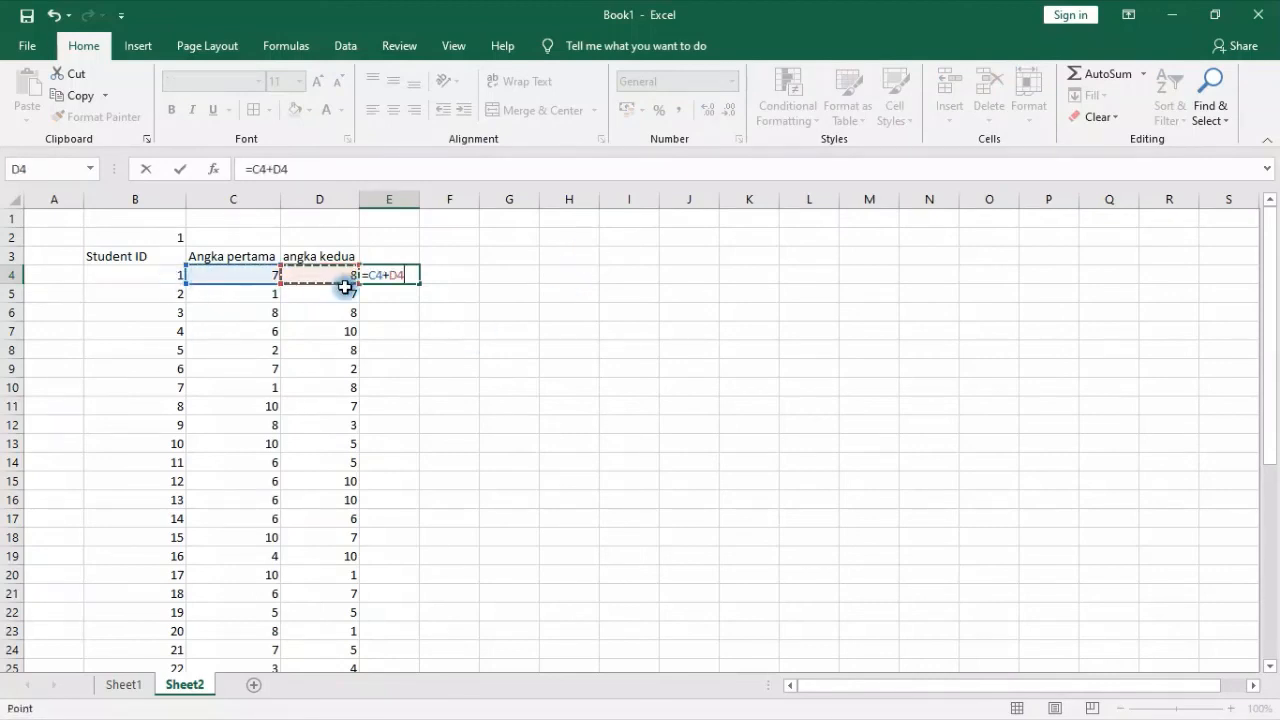
key(Return)
click(401, 279)
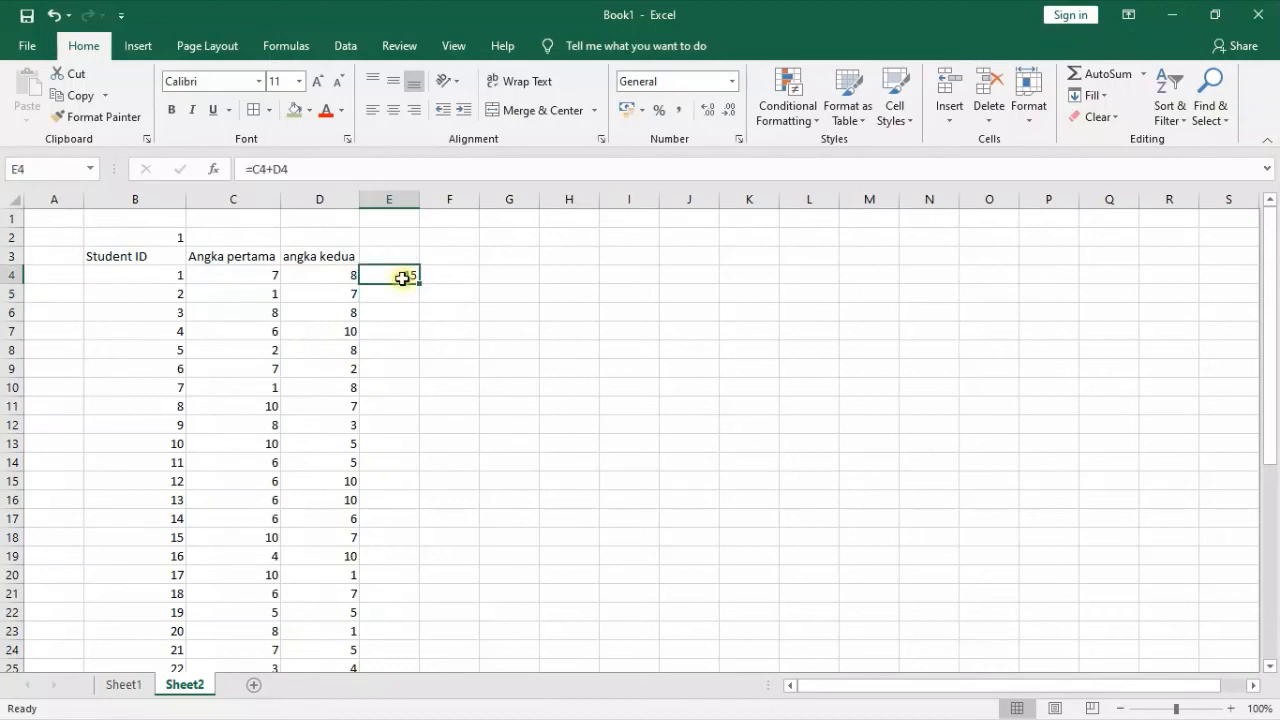
click(497, 418)
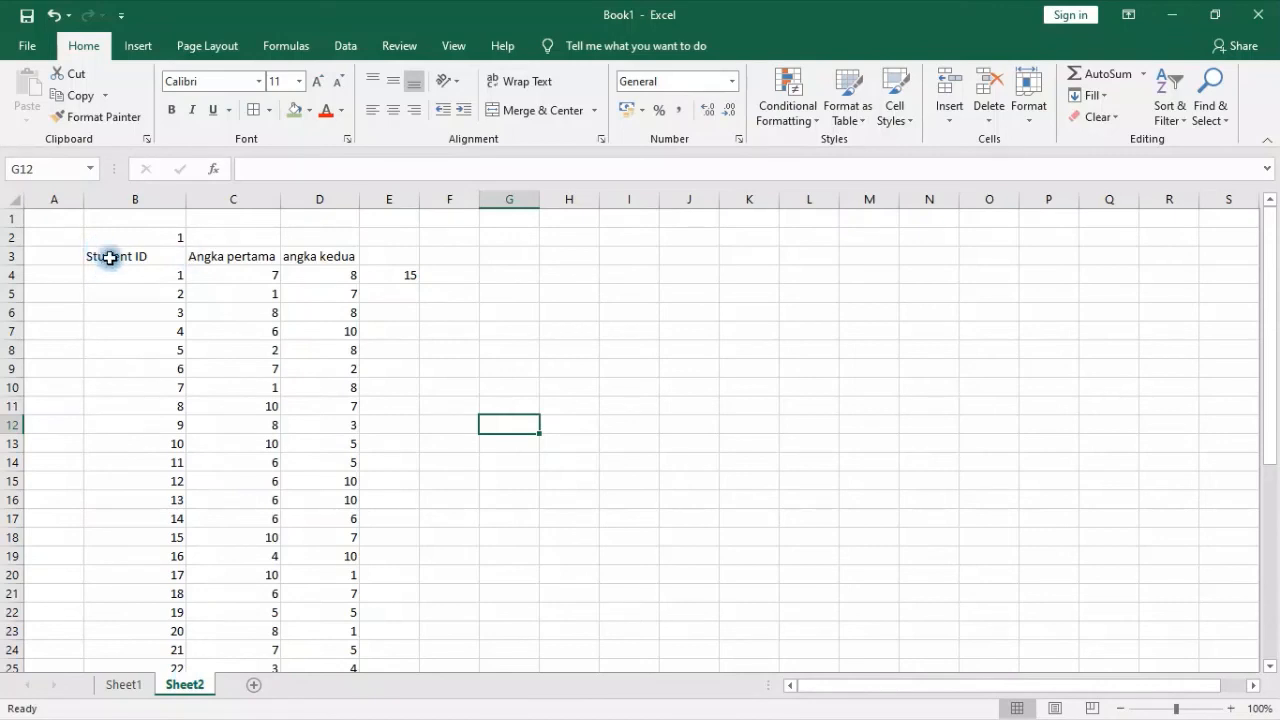
Clear the sum formula from E4 beside the first student's two numbers
click(368, 257)
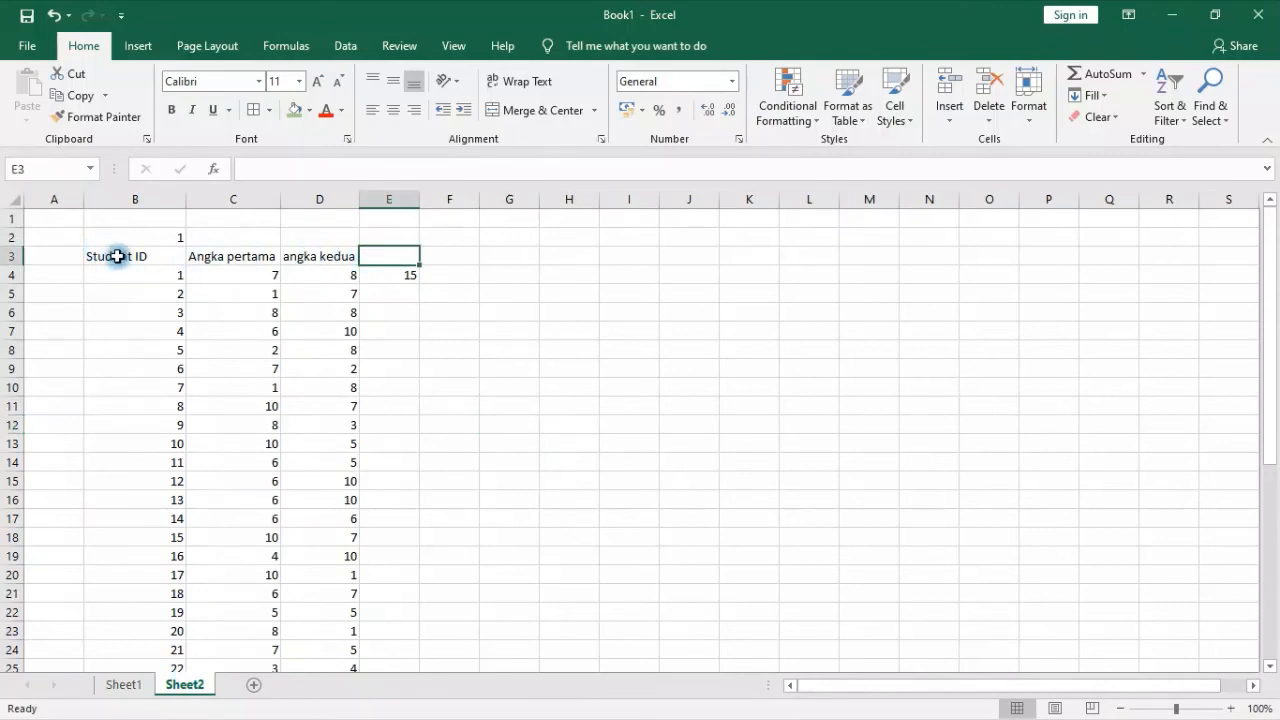
drag(117, 256, 351, 256)
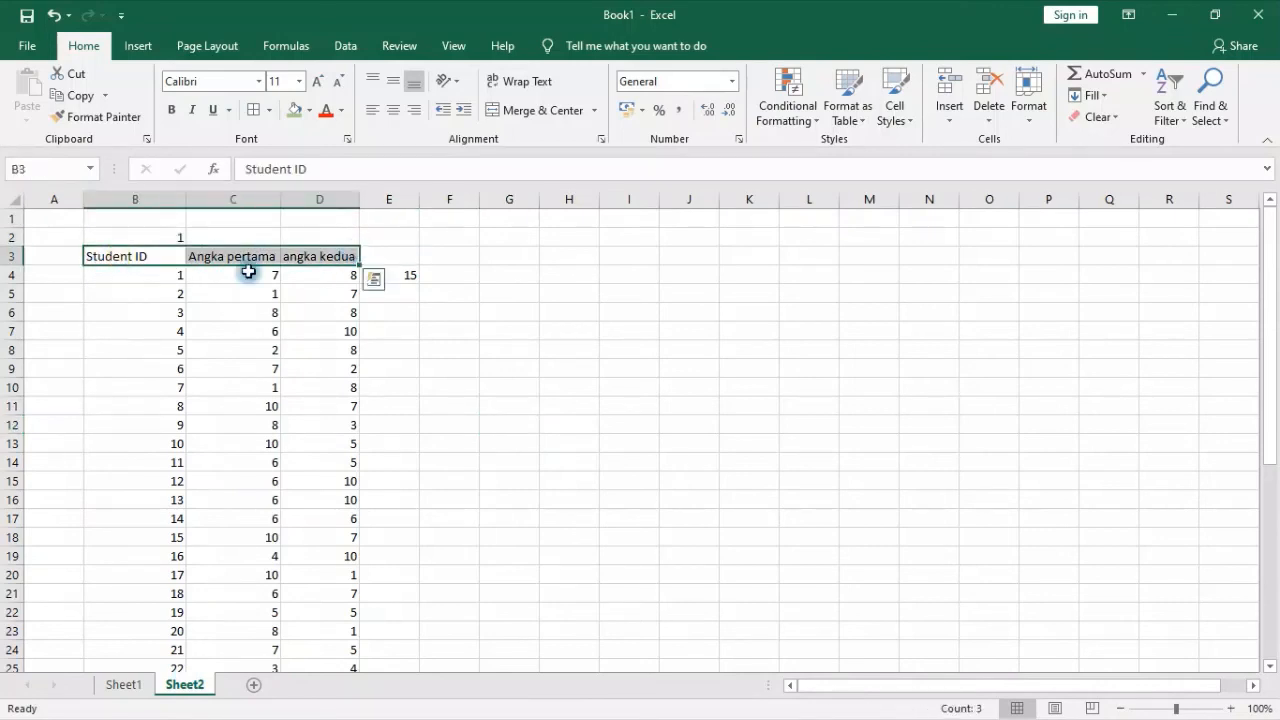
click(120, 256)
drag(248, 256, 400, 257)
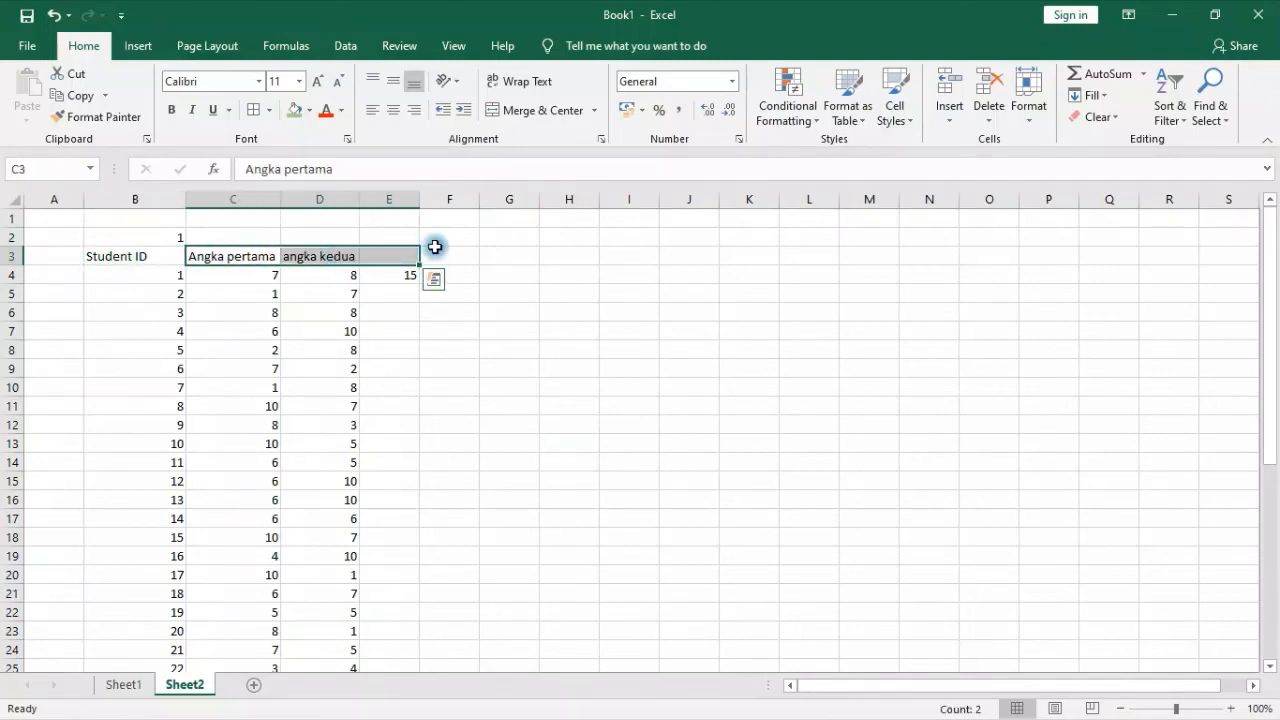
click(412, 272)
key(Delete)
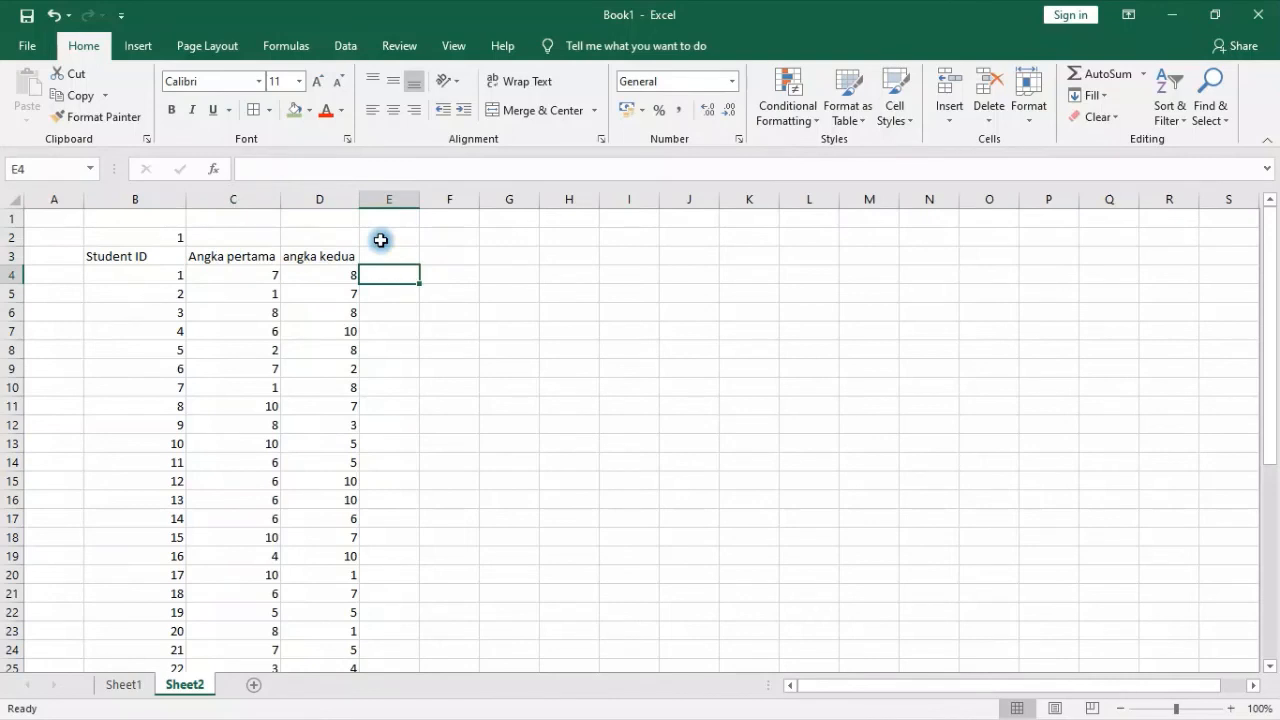
Enter the heading "angka ketiga" in E3 and widen column E to fit it
key(Up)
text(an)
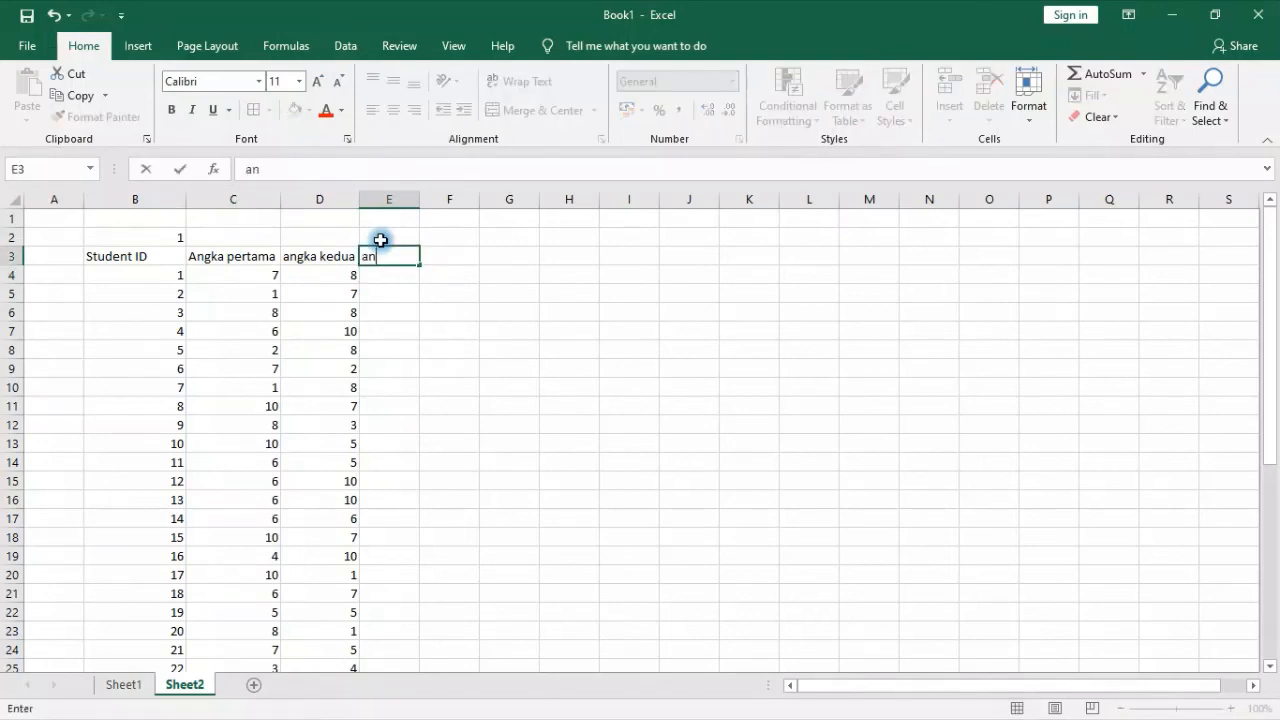
text(gka ketiga)
key(Return)
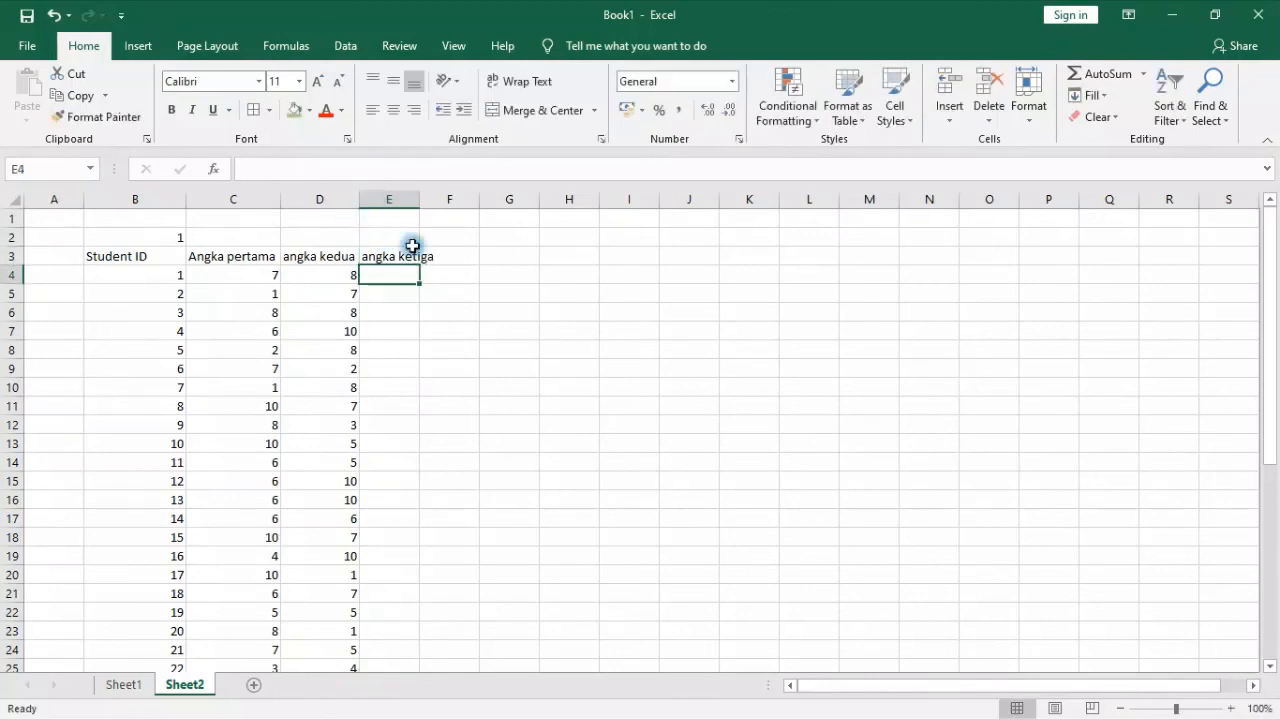
drag(410, 204, 438, 199)
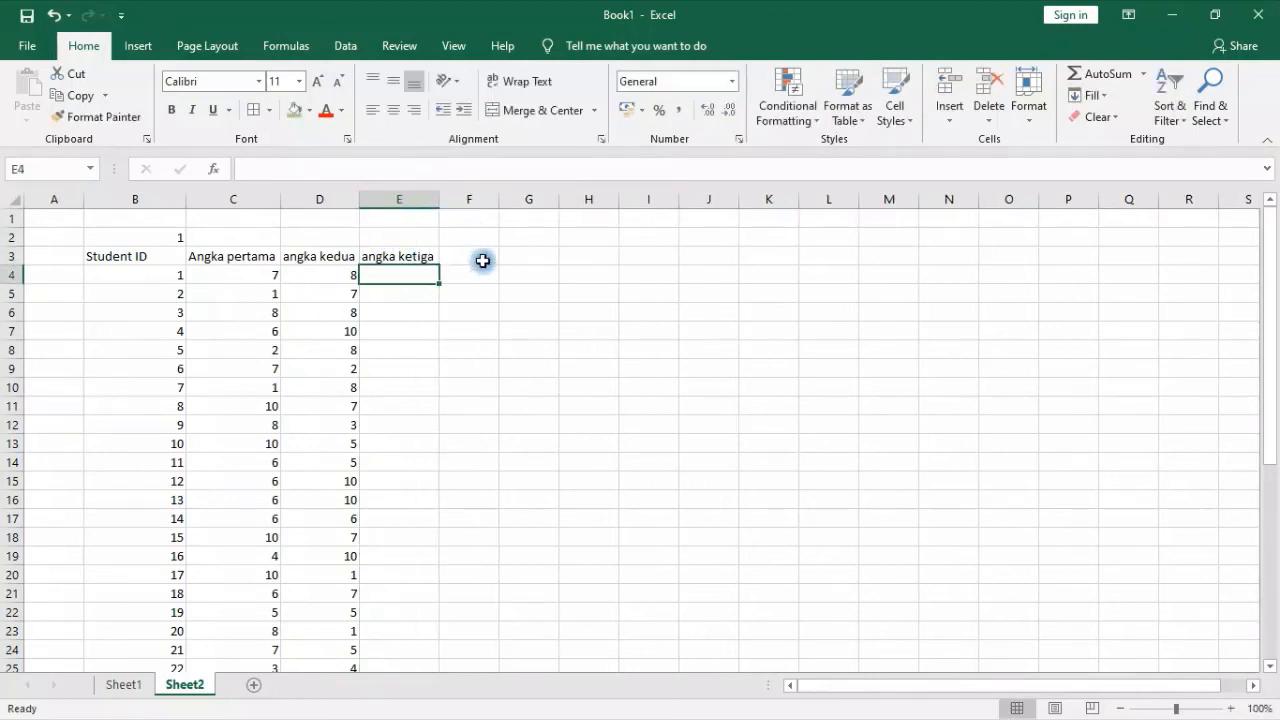
Enter the heading "penjumlahan angka pertama dan angka ketiga" in F3 and autofit column F to its text
click(483, 258)
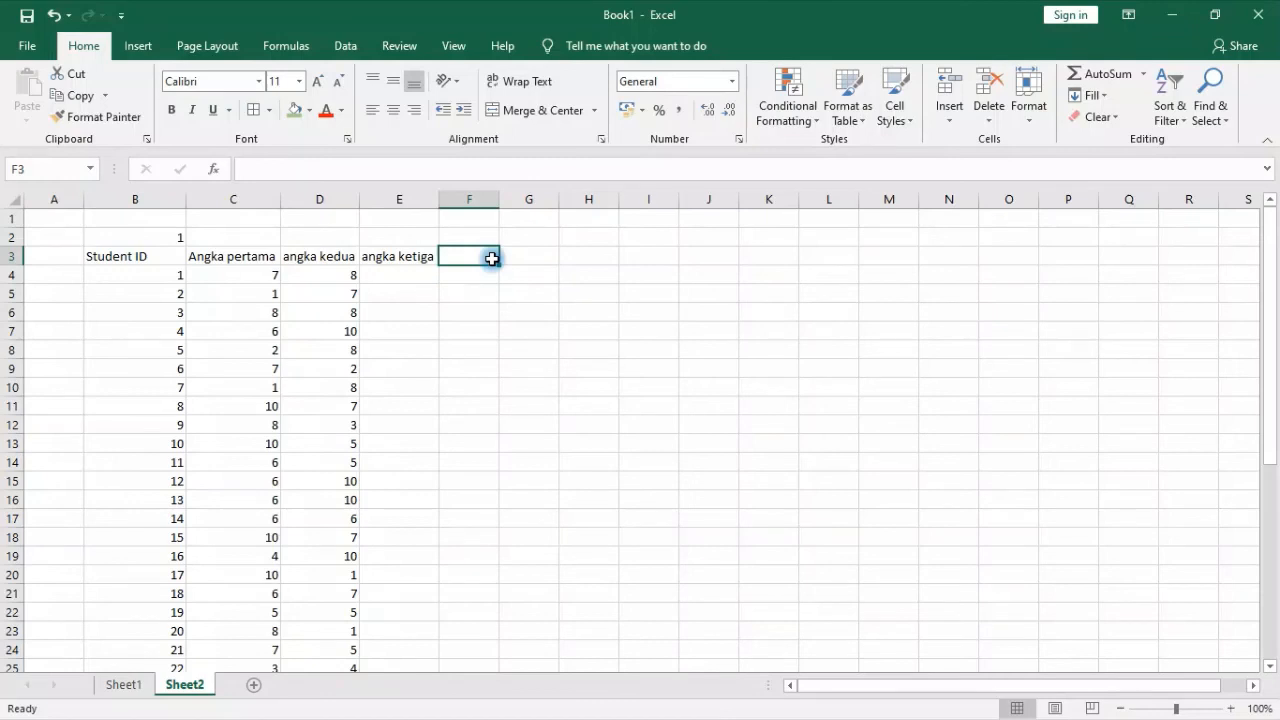
text(per)
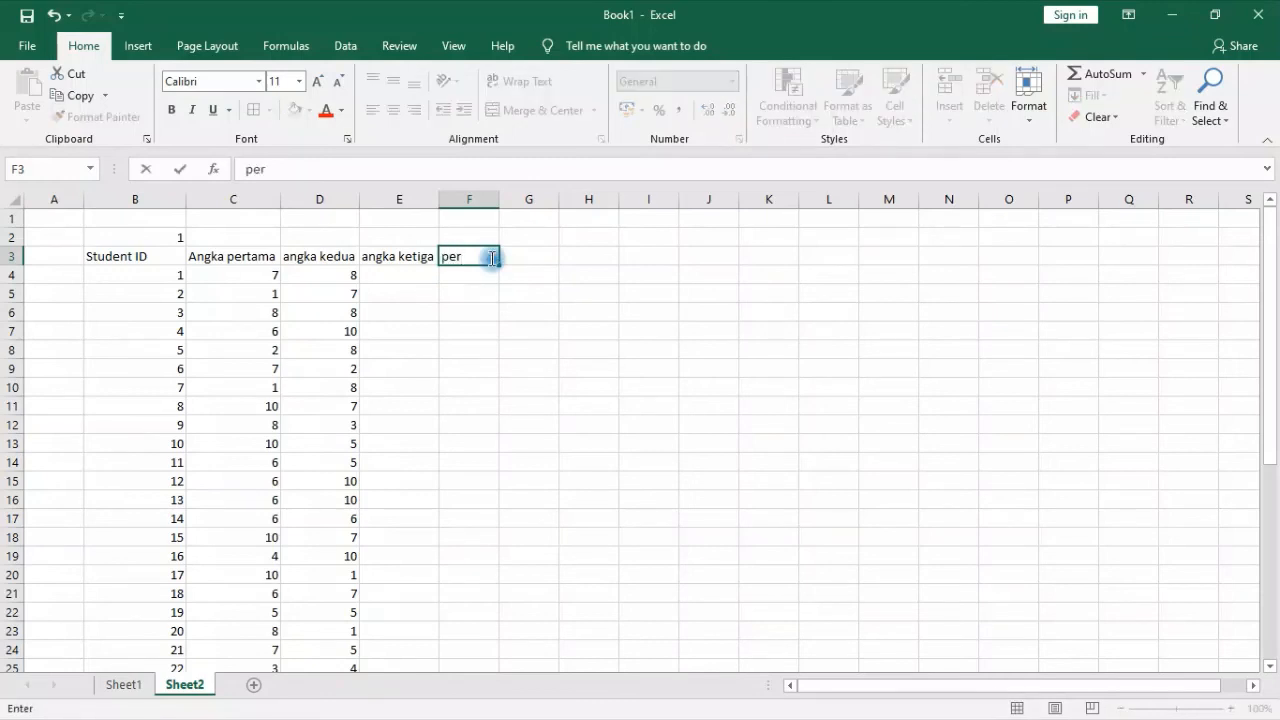
key(BackSpace)
text(njumlahan an)
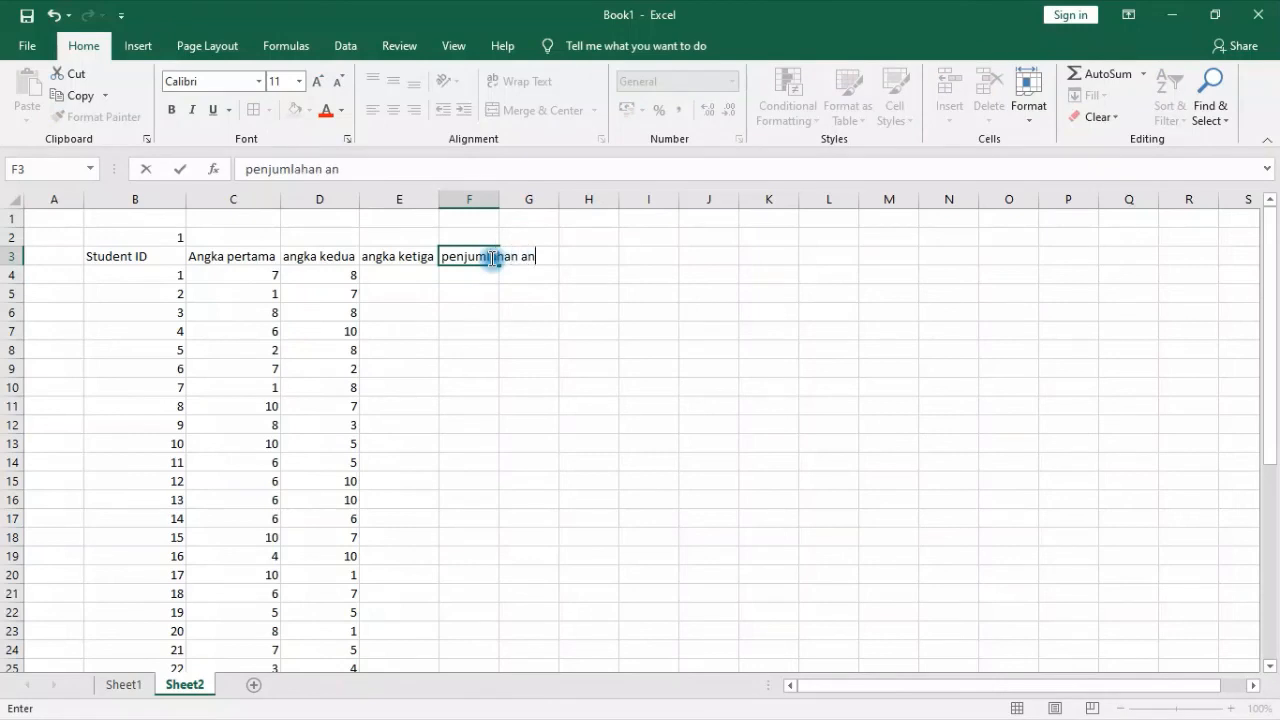
text(gka pertama dan)
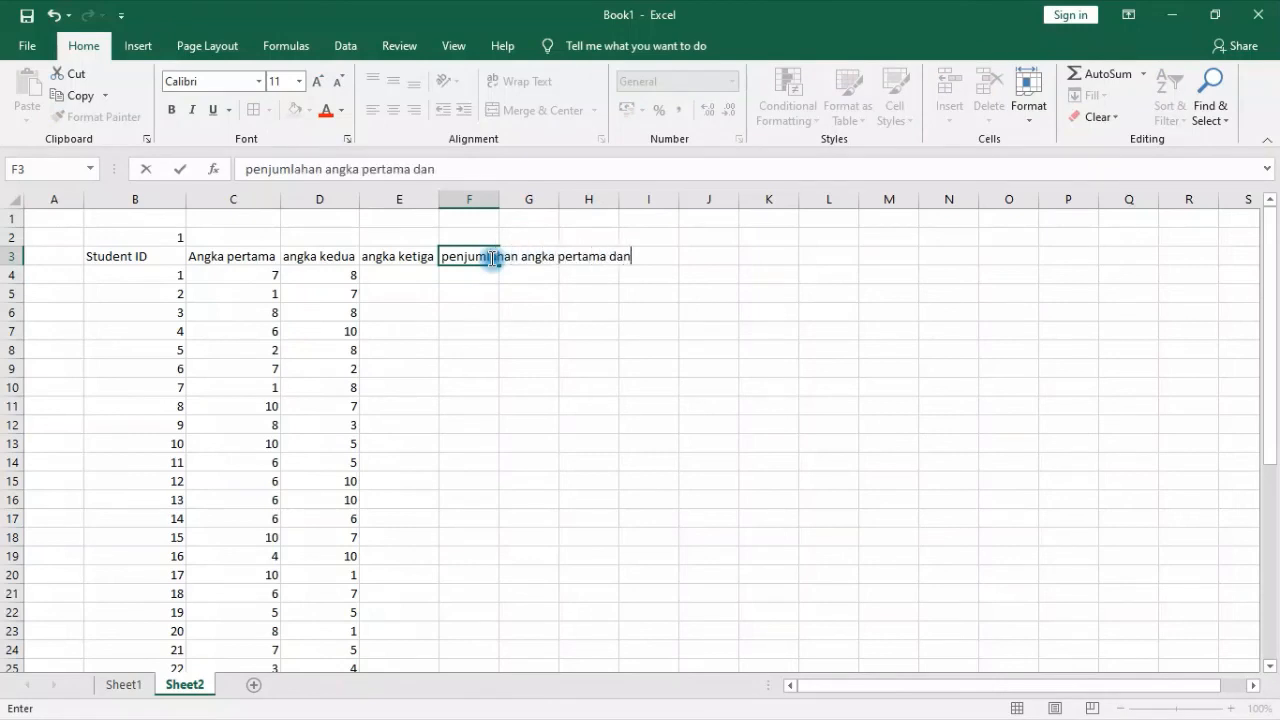
text( angka keti)
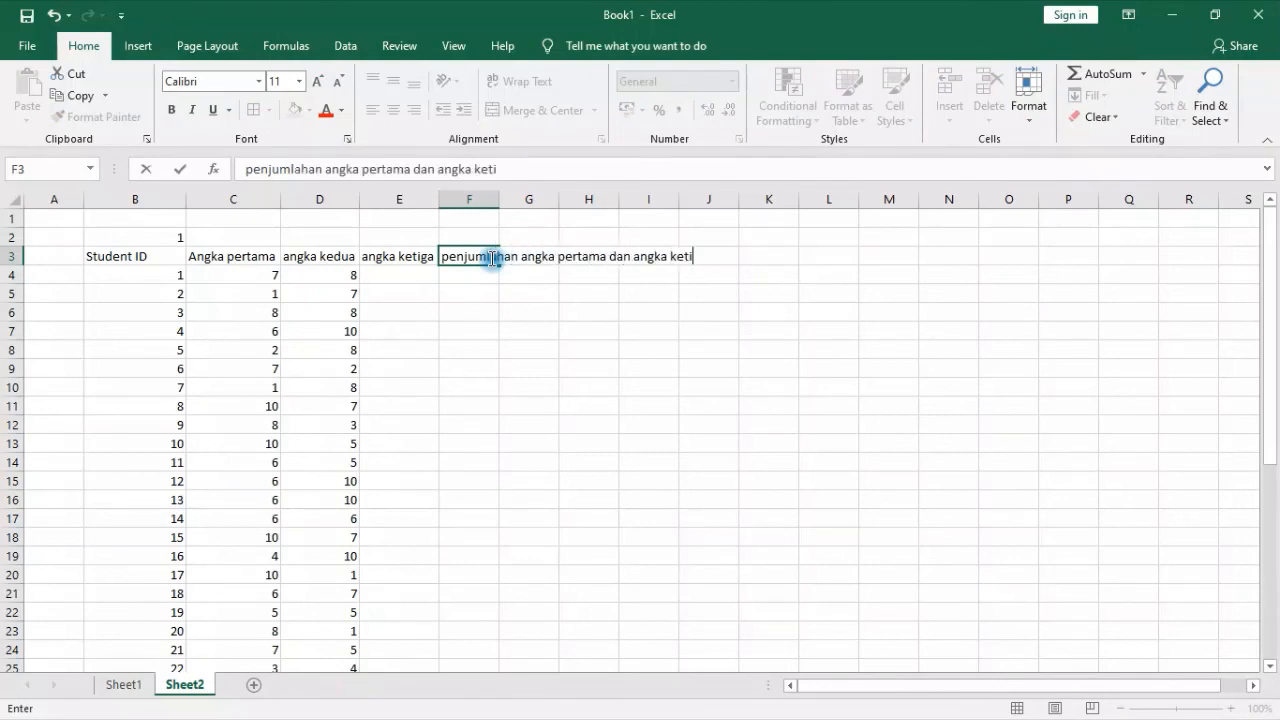
text(ga)
key(Return)
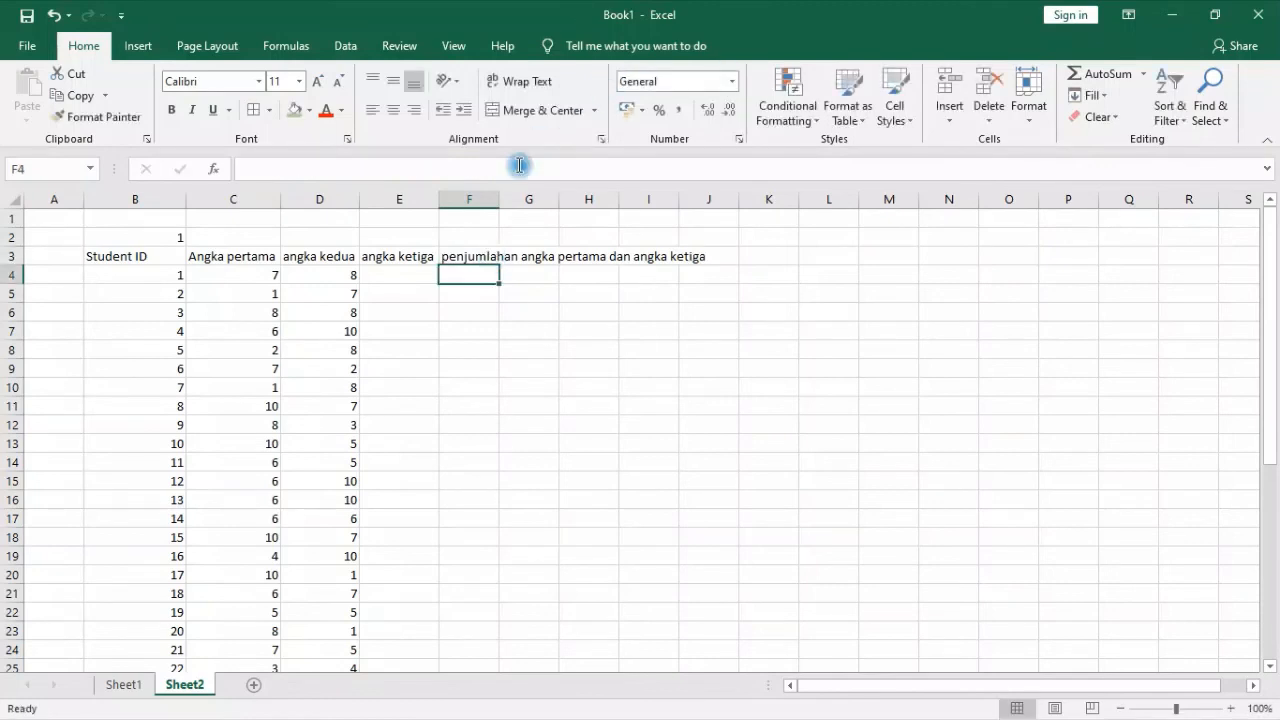
double_click(496, 199)
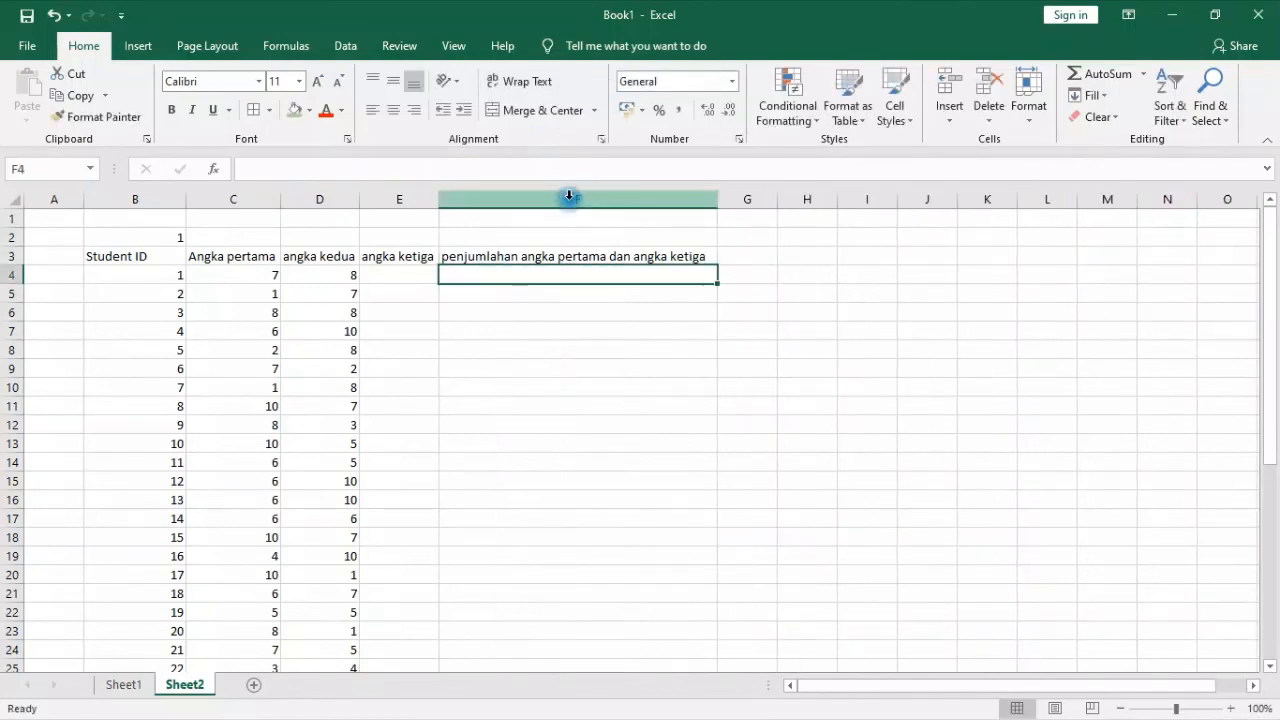
Enter the formula =C4+E4 in F4 to add the first student's first and third numbers
text(=)
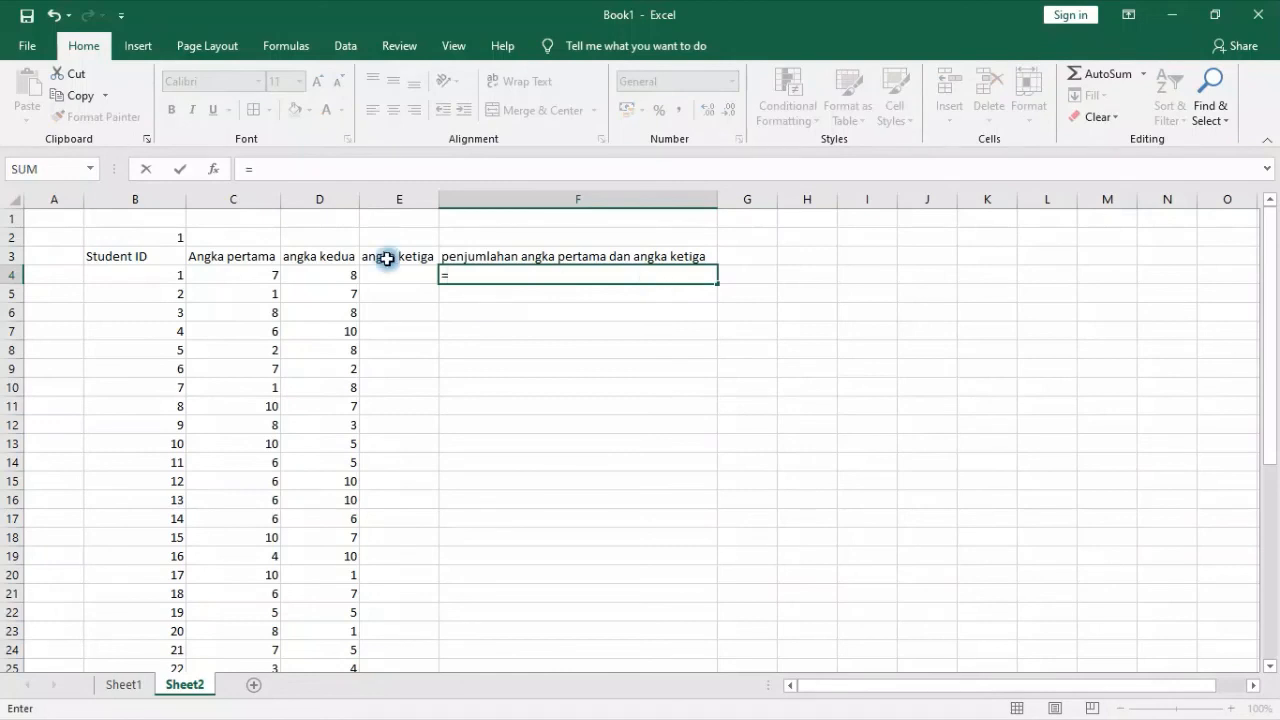
click(222, 275)
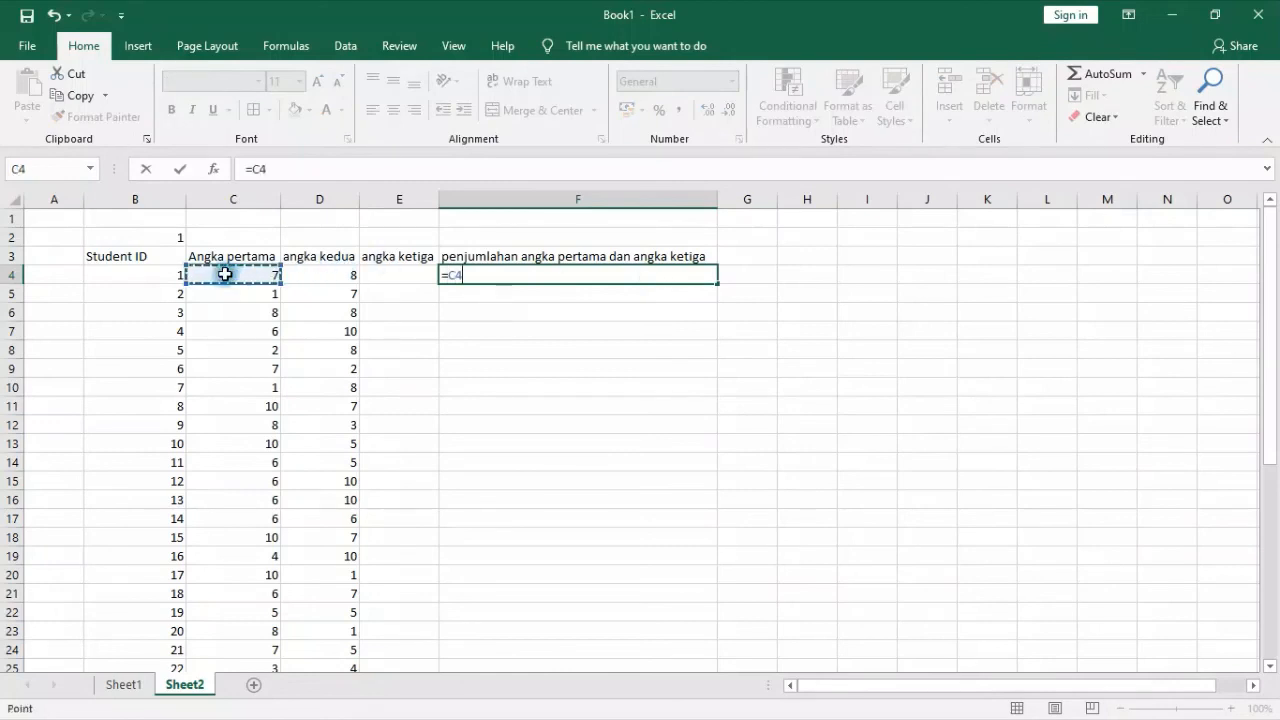
text(+)
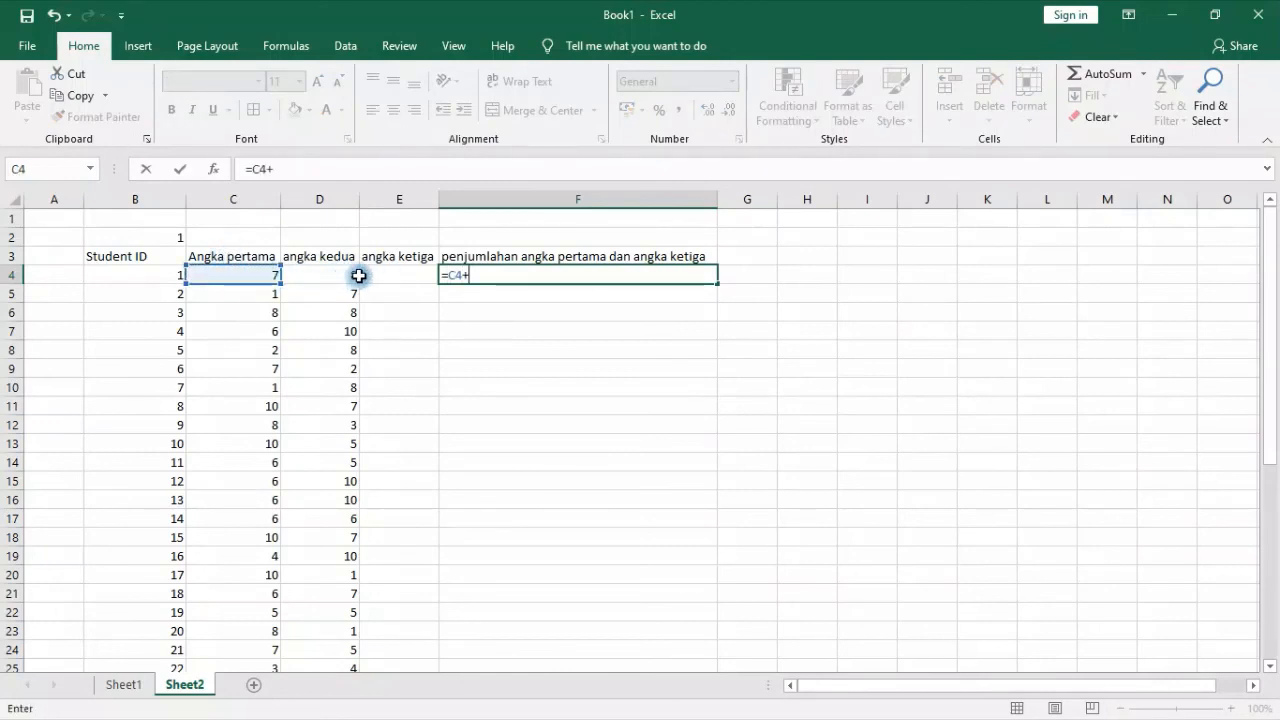
click(369, 276)
key(Return)
Enter the formula =RANDBETWEEN(1;5) in E4 to generate the first student's third number
click(389, 276)
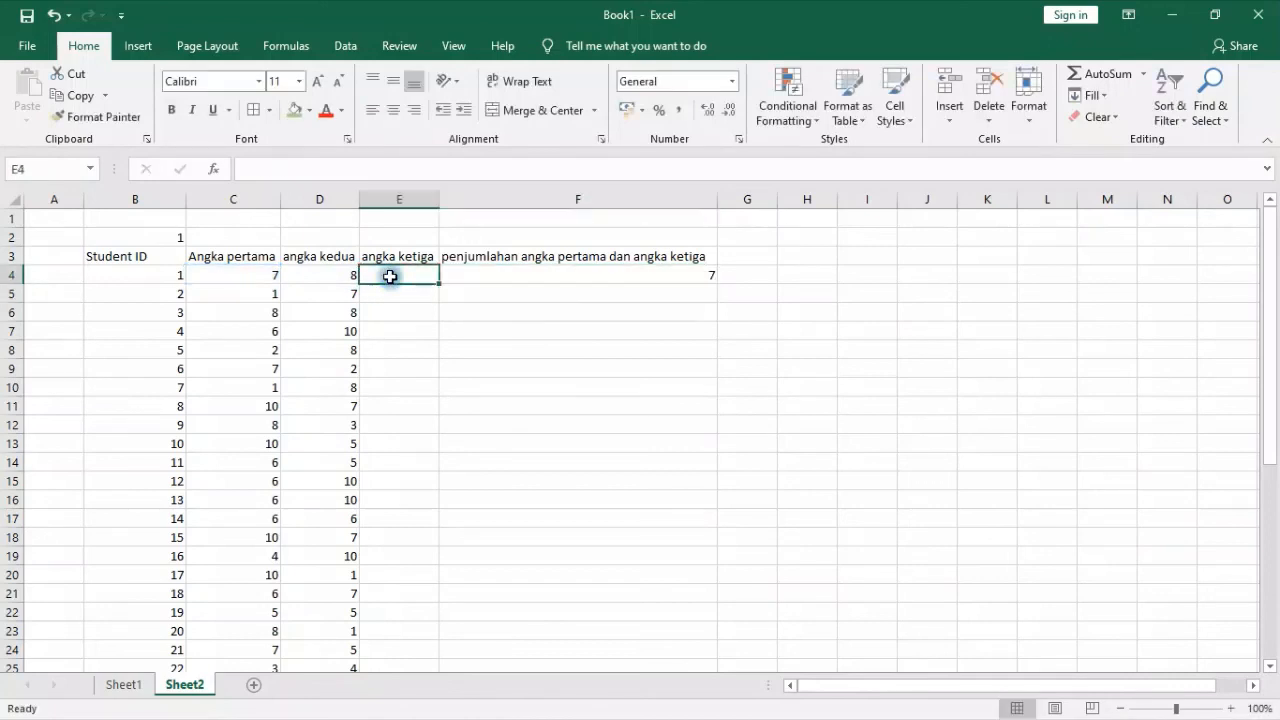
text(=ra)
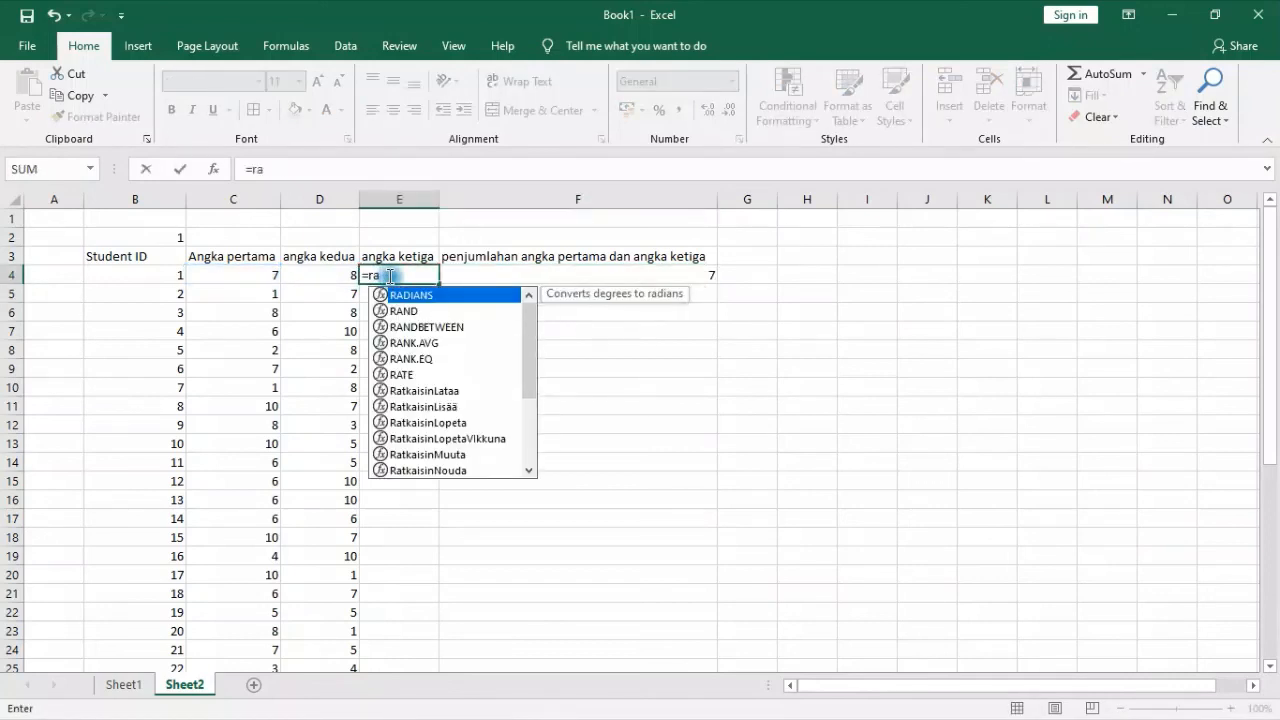
click(722, 444)
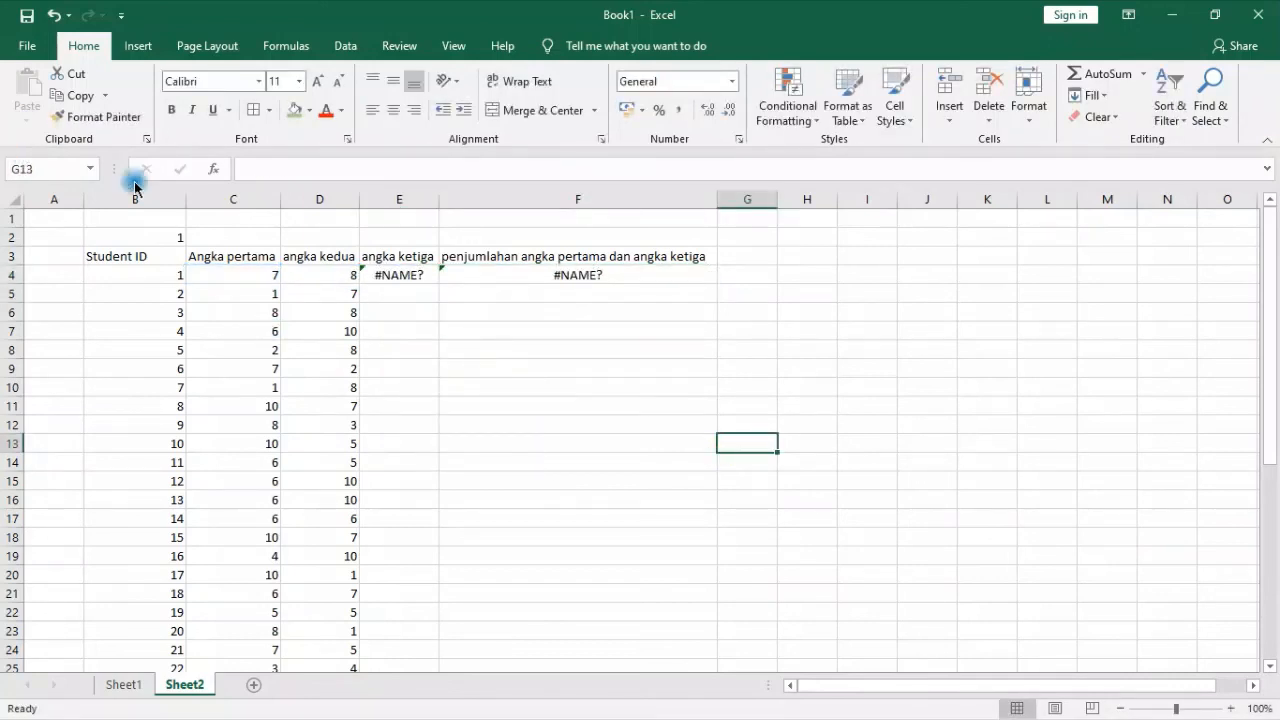
click(408, 276)
click(300, 169)
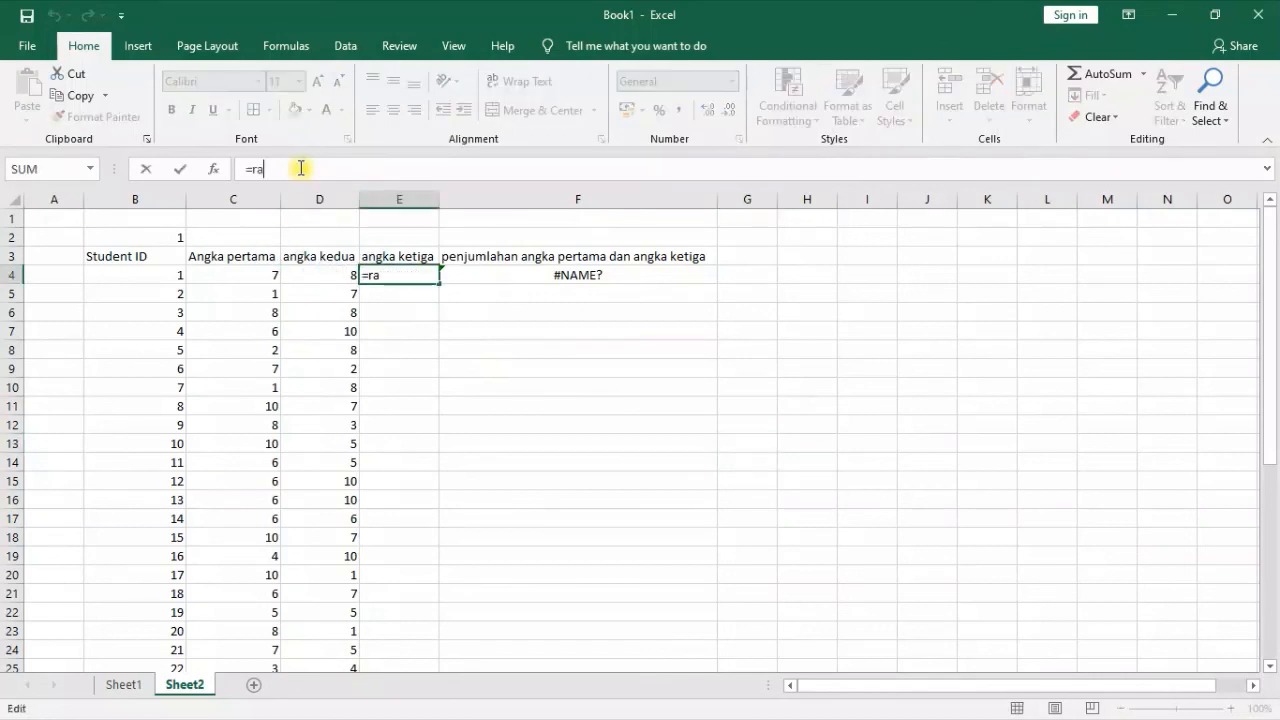
text(nd)
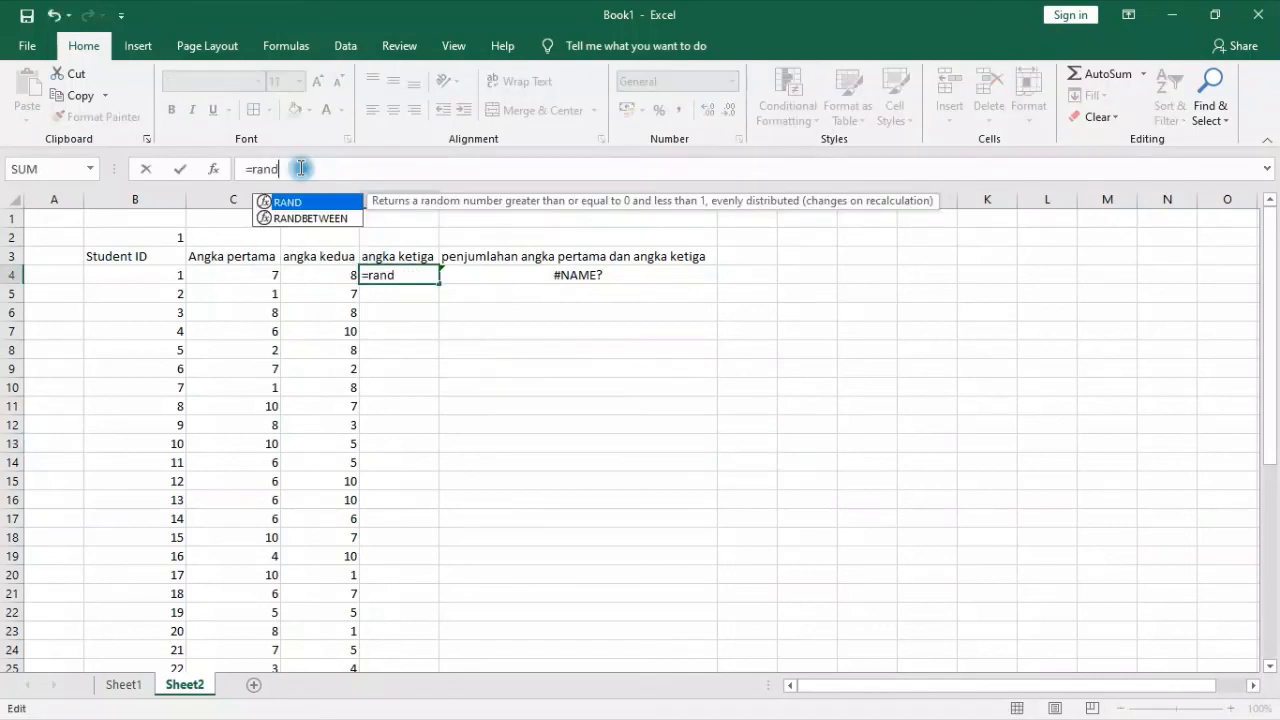
key(Down)
key(Tab)
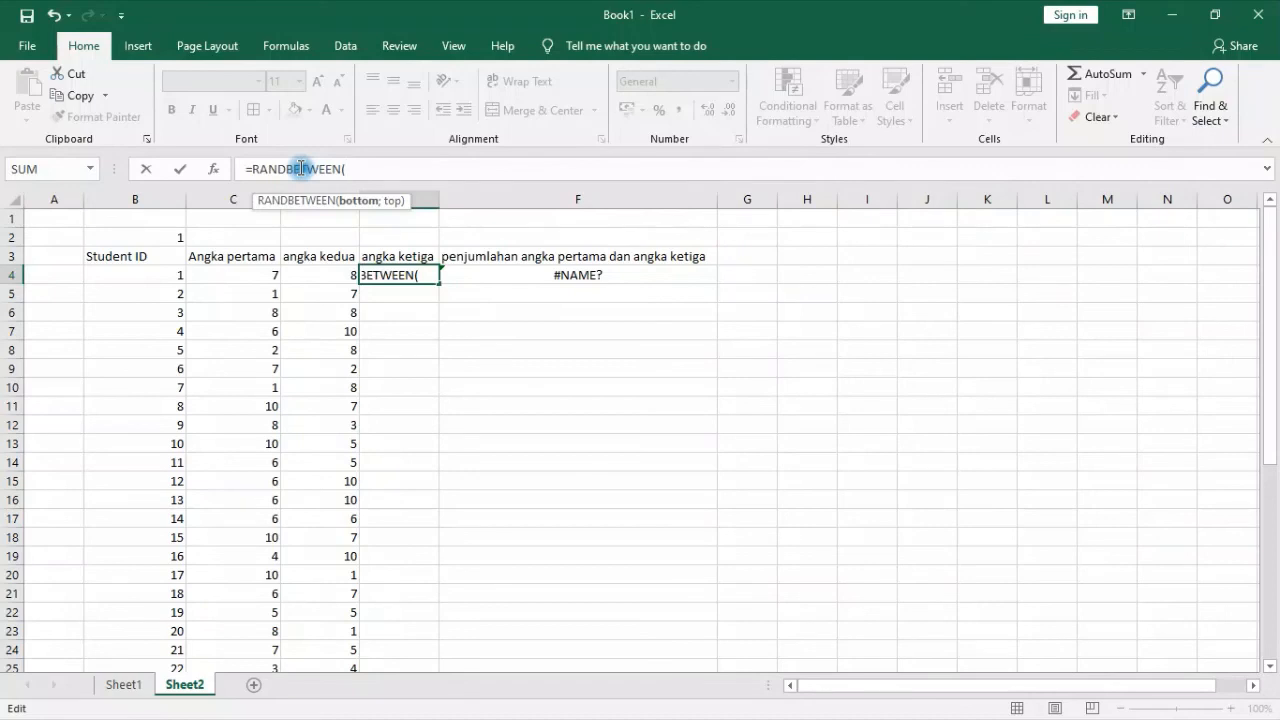
text(1;5))
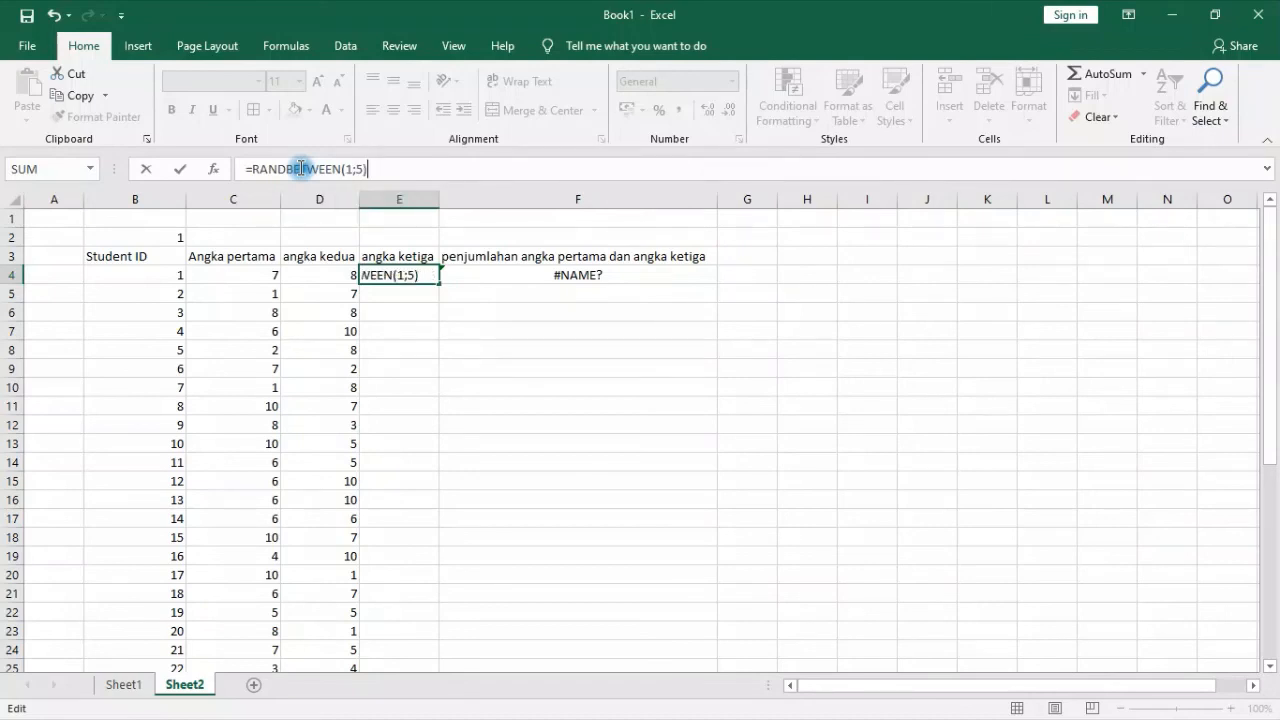
key(Return)
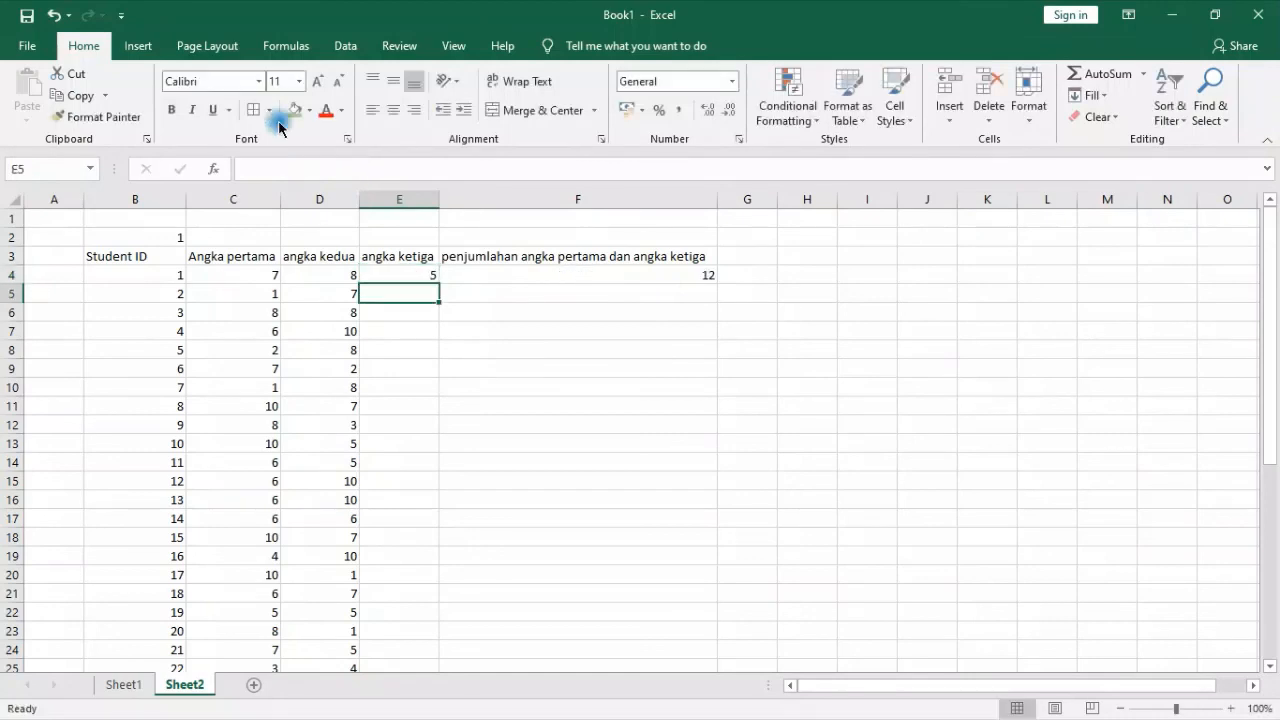
Fill the random formula from E4 down the angka ketiga column
click(408, 273)
double_click(439, 284)
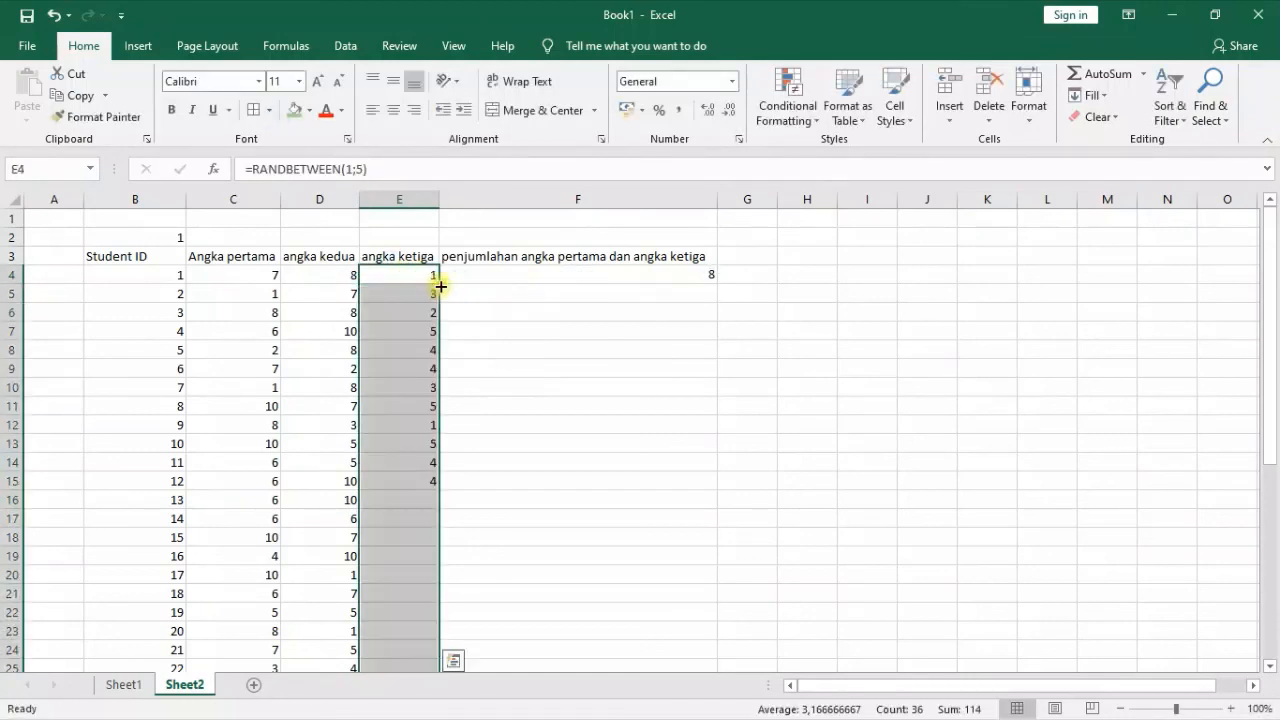
click(646, 309)
click(659, 279)
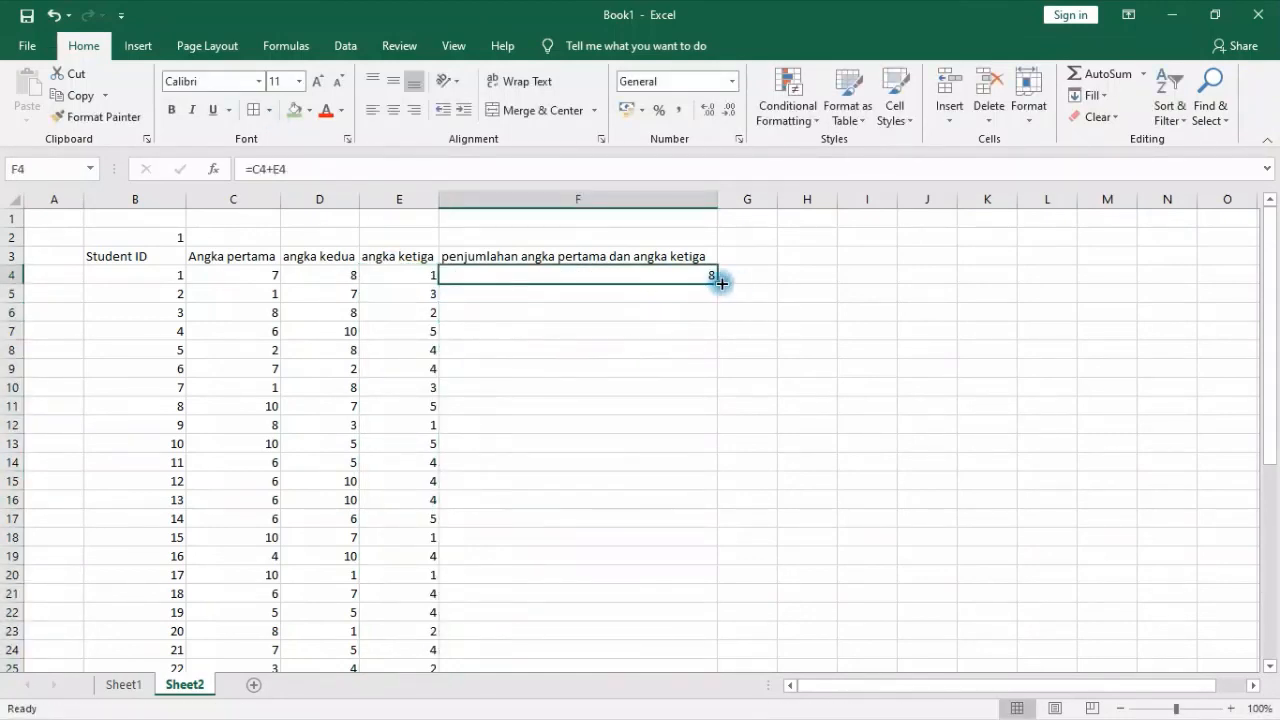
Replace the random formulas in E4:E33 with fixed numbers by copying the range and pasting it in place as values only
drag(417, 277, 417, 557)
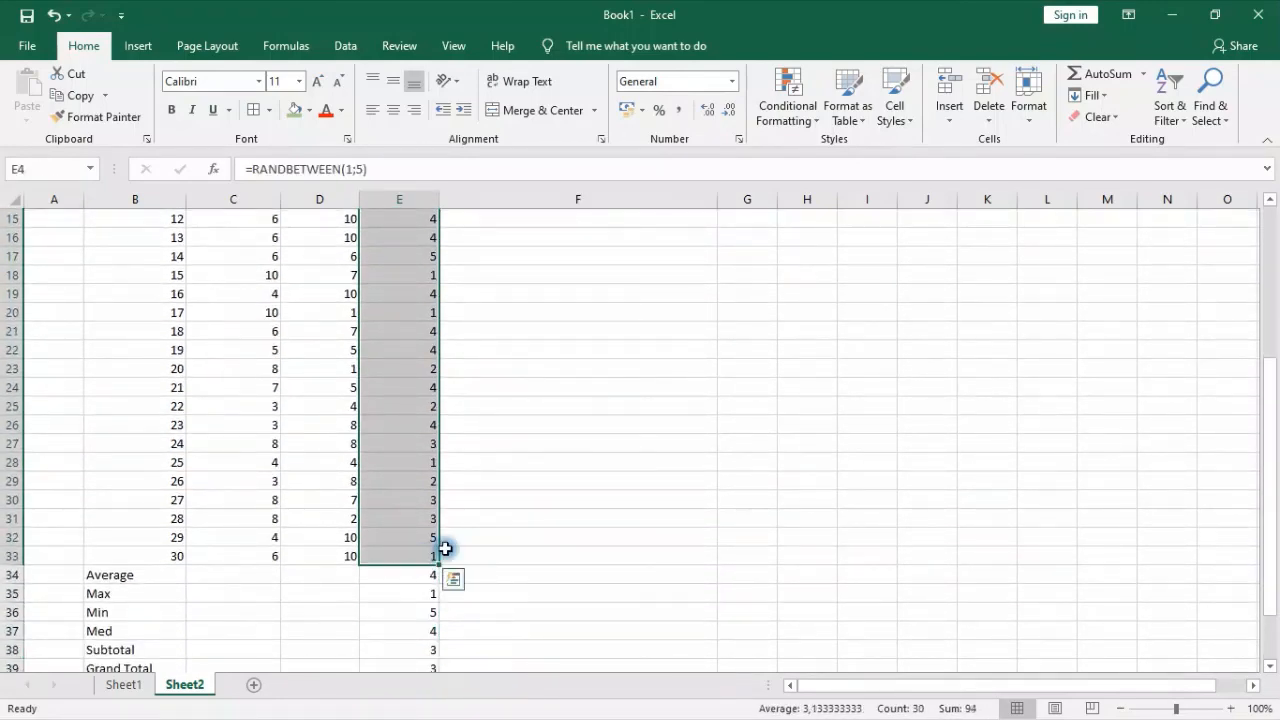
key(ctrl+c)
scroll(451, 536, up, 5)
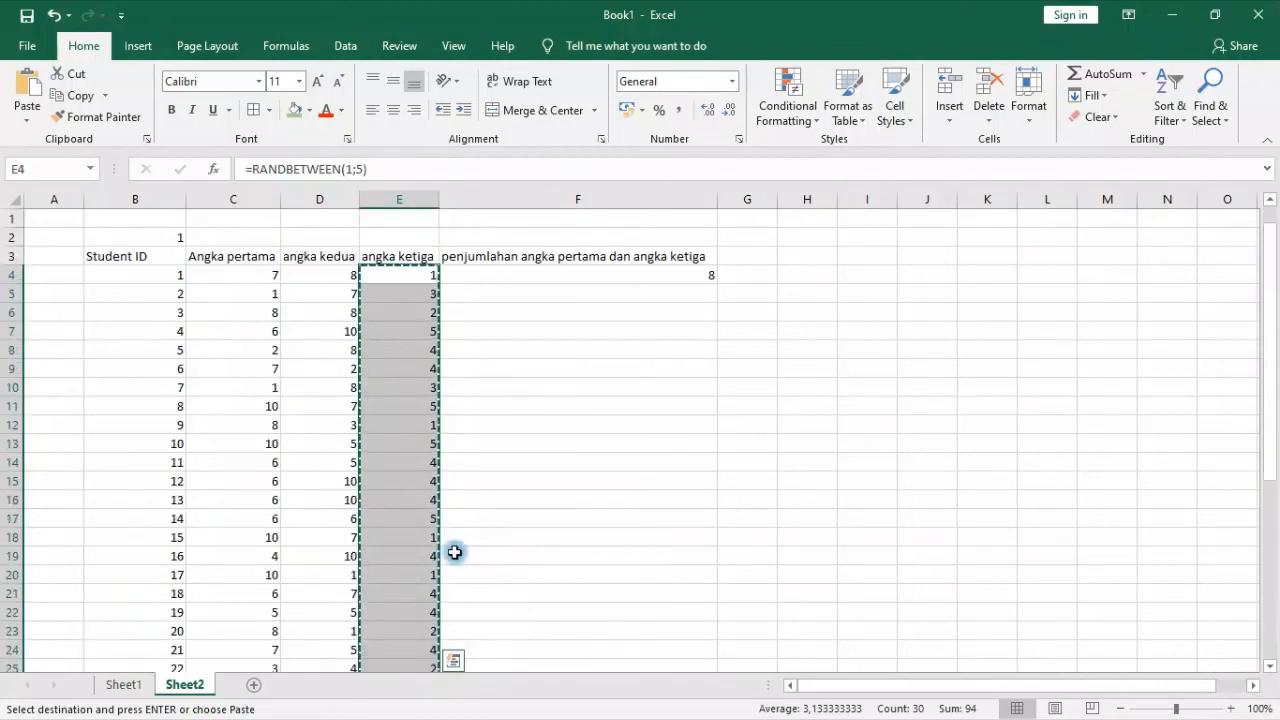
right_click(380, 271)
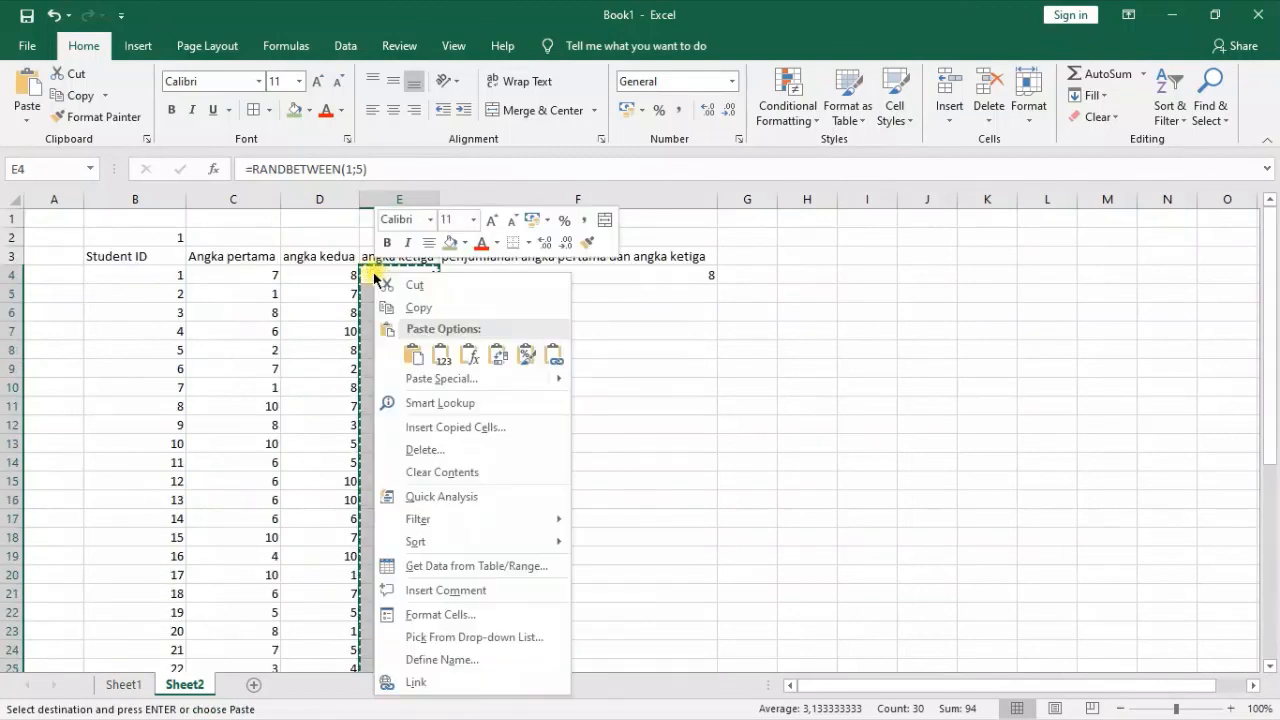
click(445, 352)
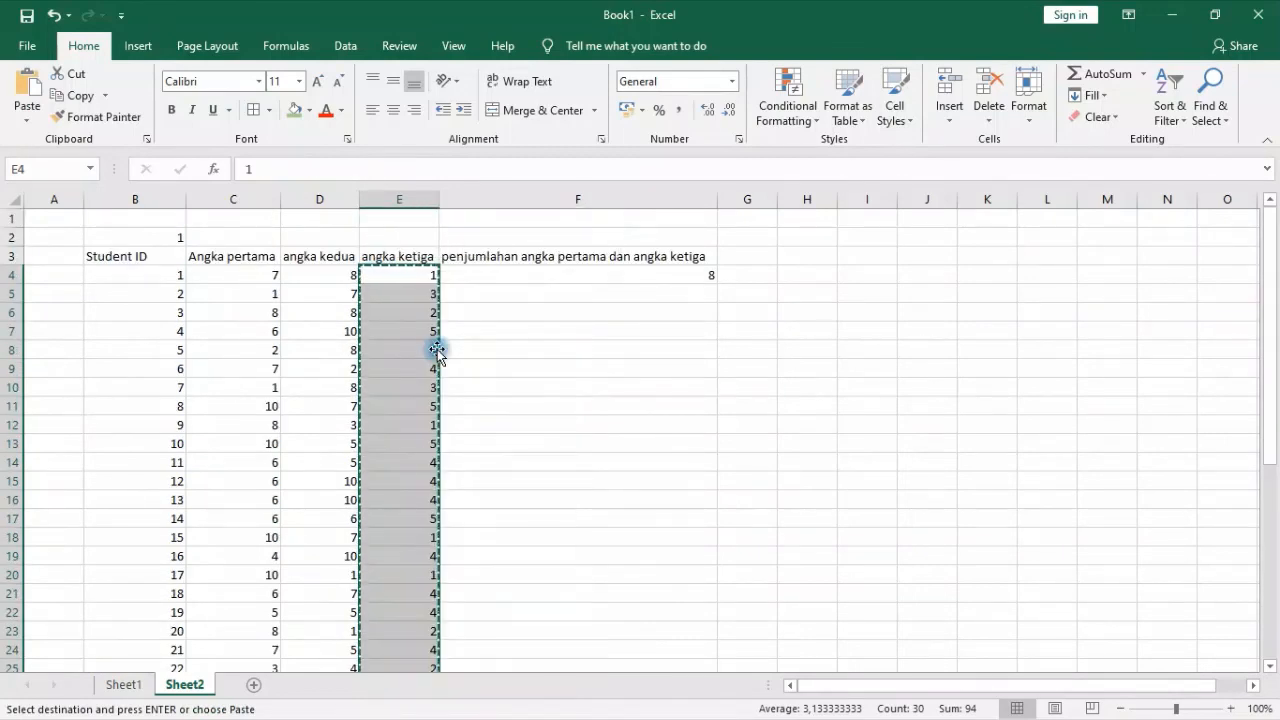
Fill the addition formula from F4 down the penjumlahan column
click(530, 315)
click(666, 275)
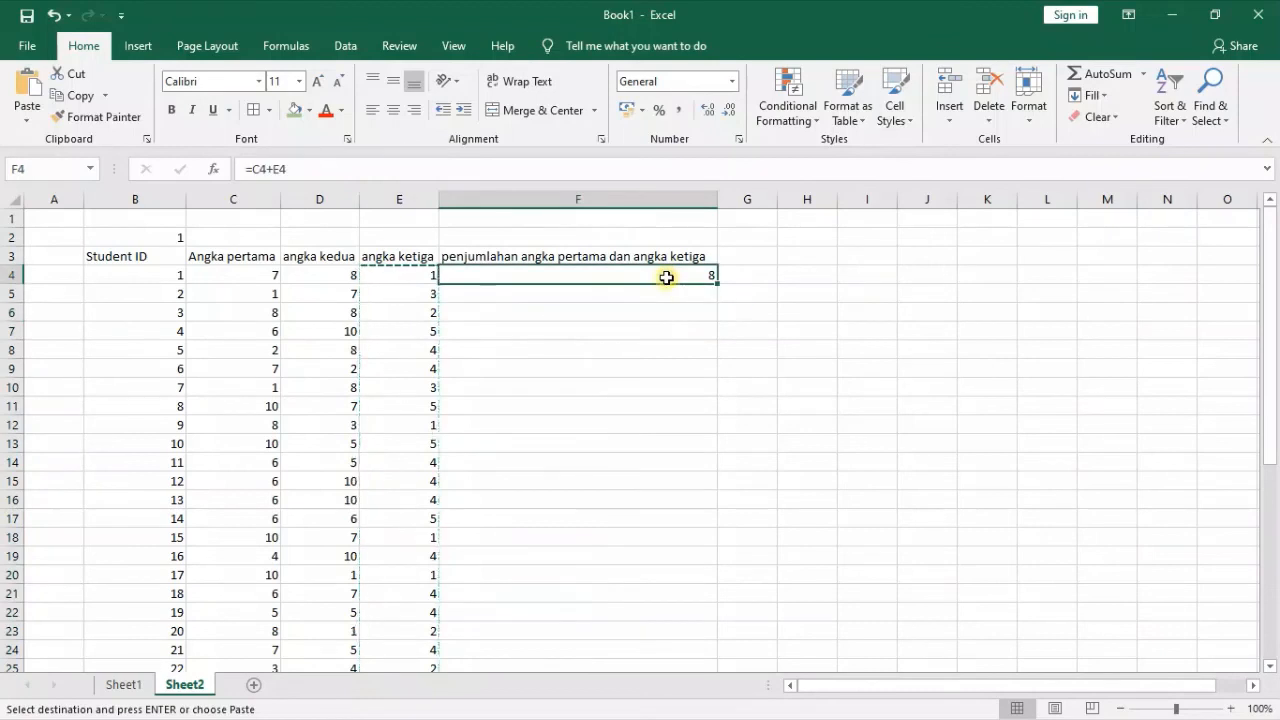
double_click(721, 286)
Clear the surplus entries in columns E and F beside the summary labels, from row 34 through row 41
scroll(613, 558, down, 6)
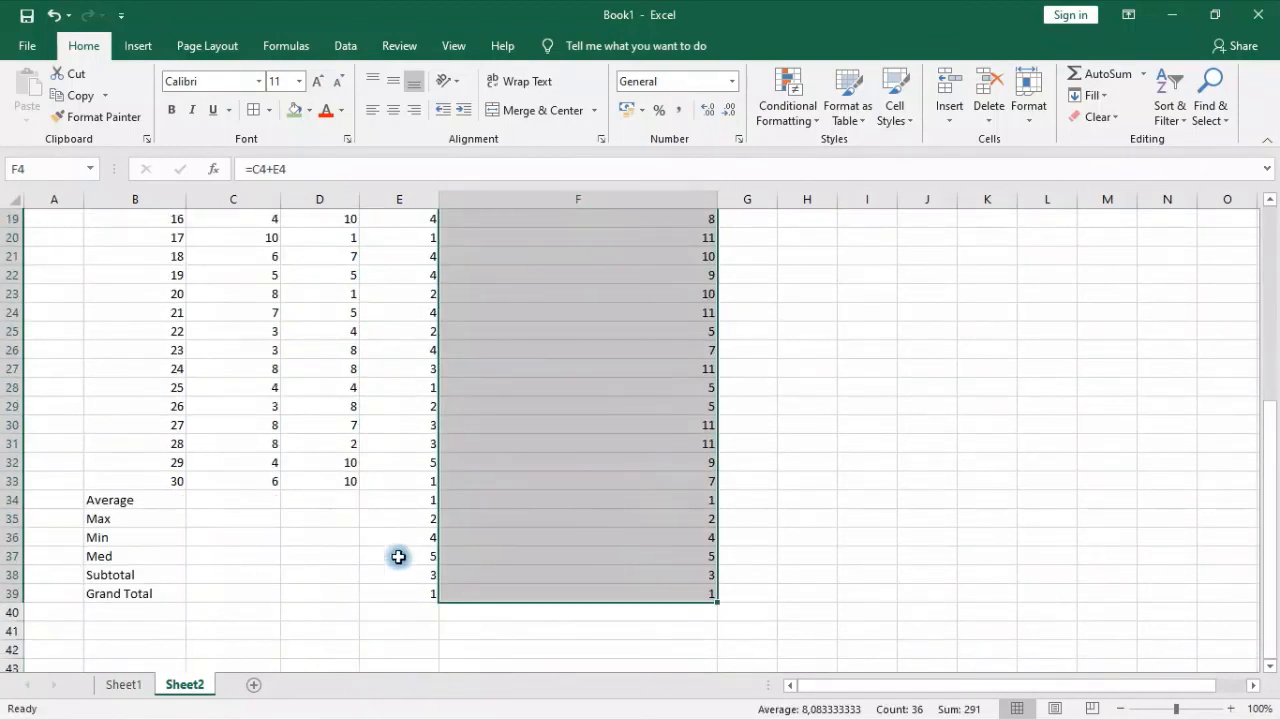
double_click(414, 500)
click(635, 564)
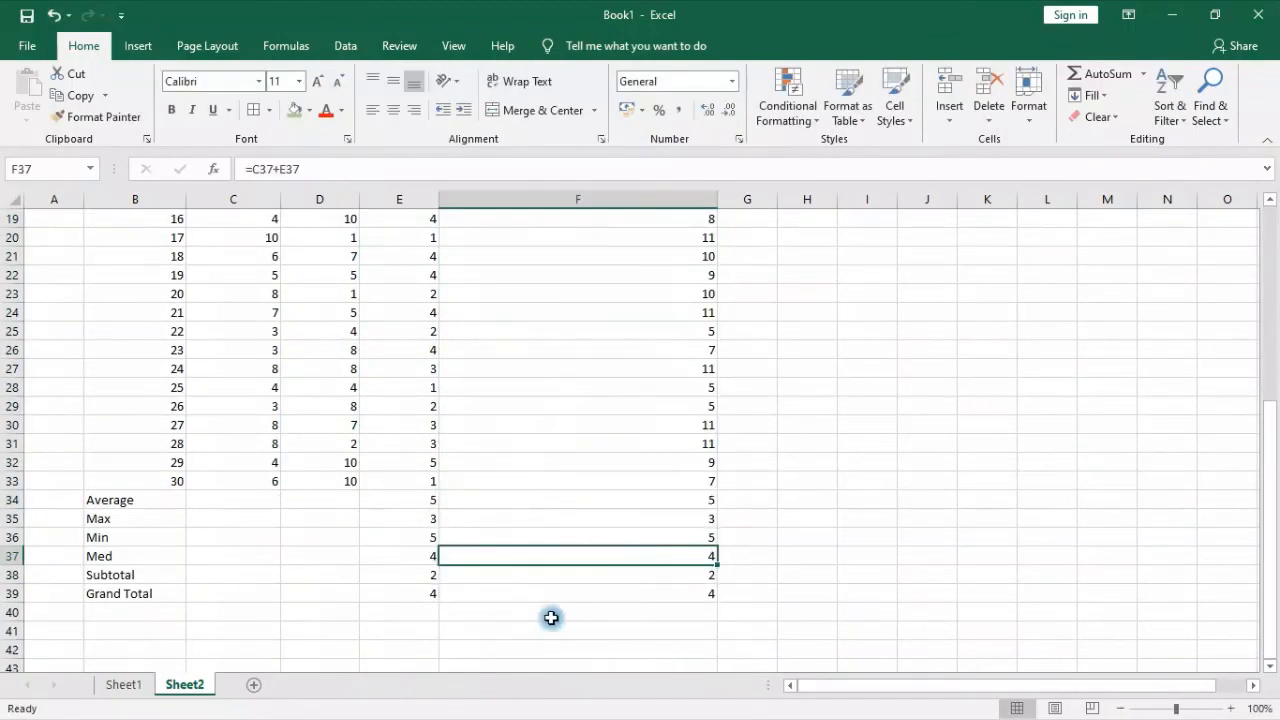
drag(414, 500, 697, 622)
key(Delete)
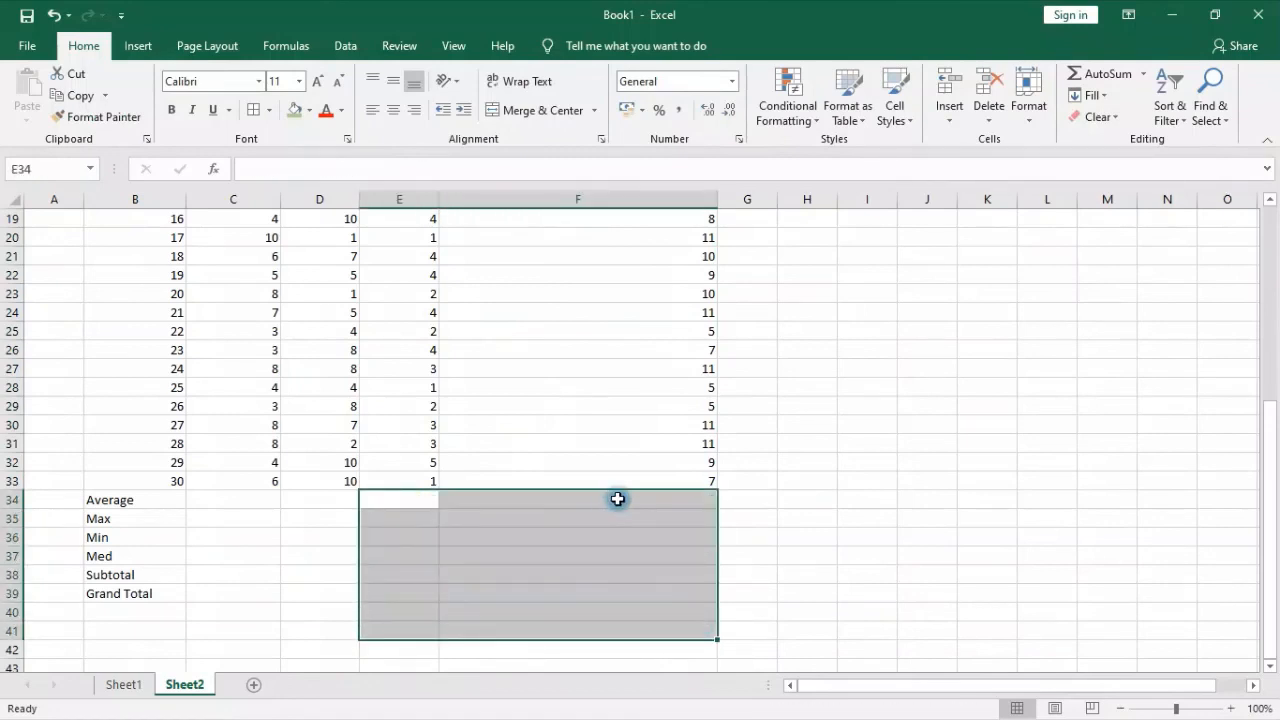
Select G3, the empty heading cell next to the penjumlahan column
scroll(614, 500, up, 6)
click(746, 240)
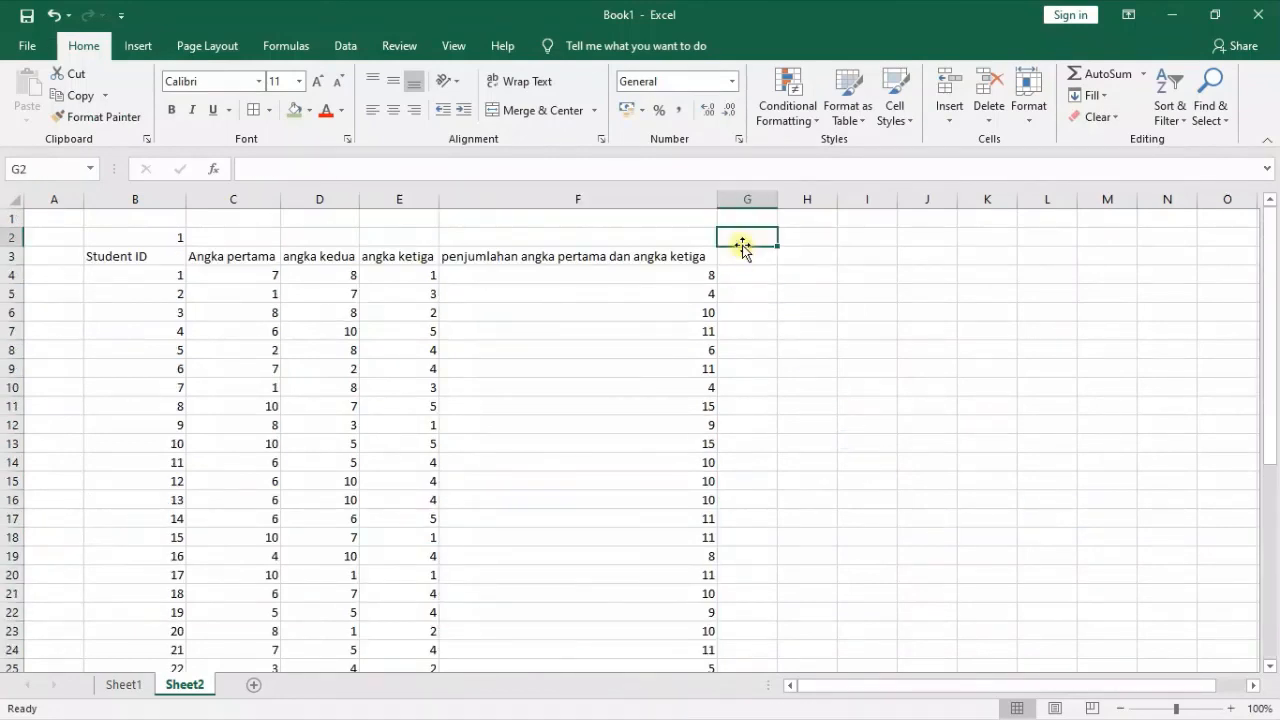
click(745, 256)
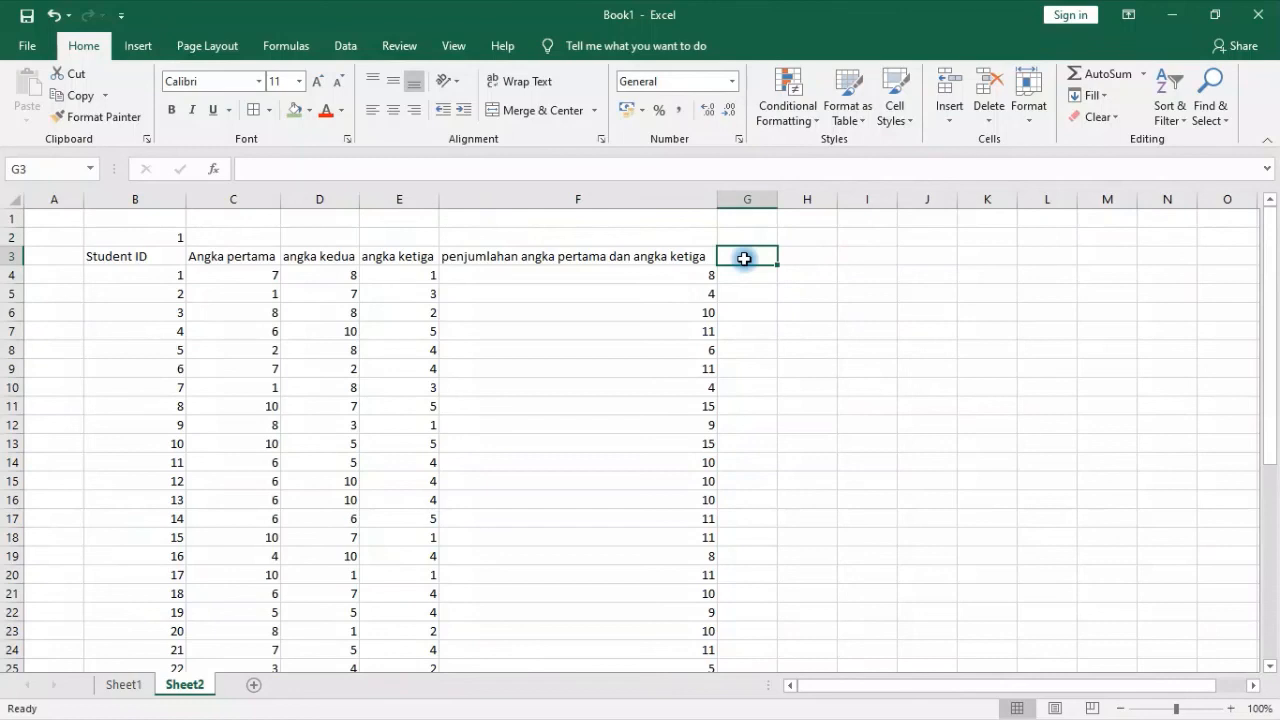